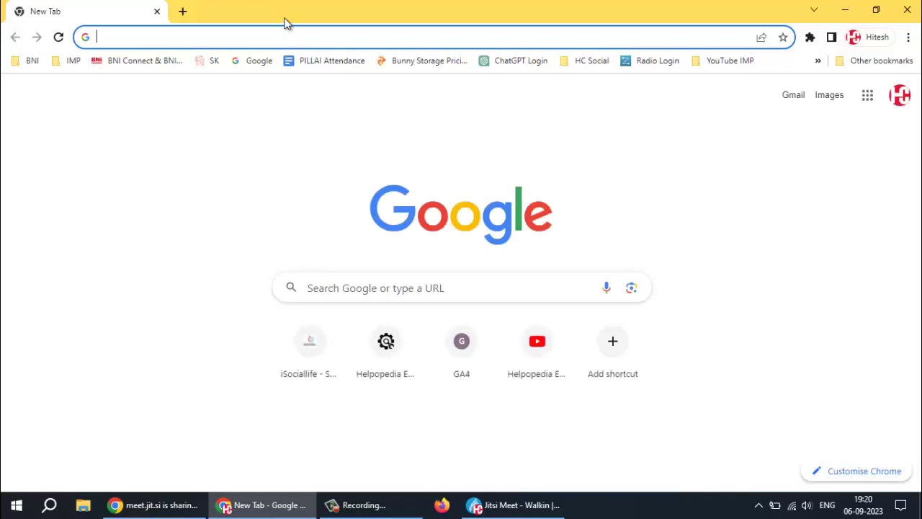
# - Open ads.google.com, sign in, and choose the first listed Google Ads account
pyautogui.click(377, 37)
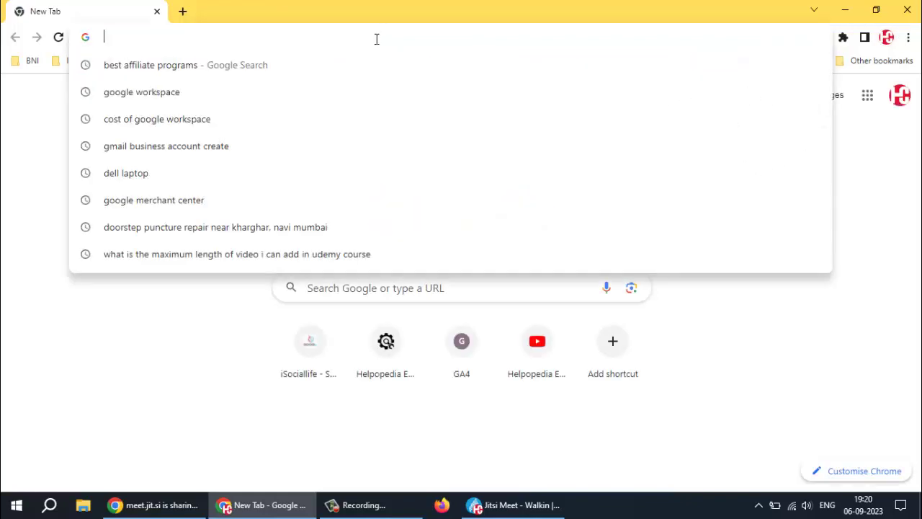
pyautogui.write('ads.')
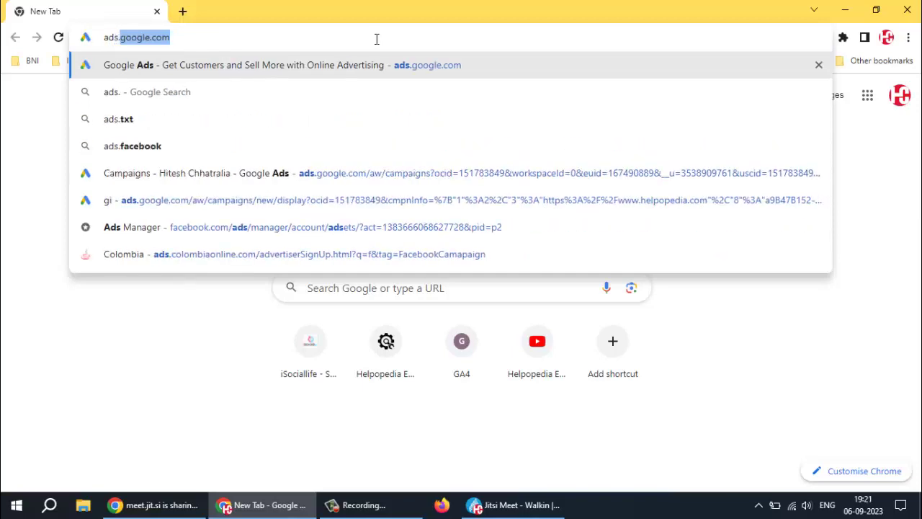
pyautogui.write('google.com')
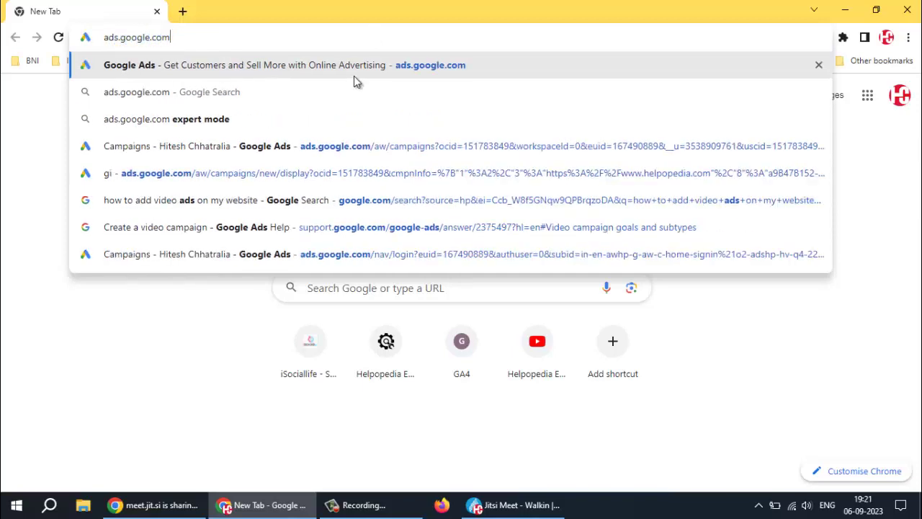
pyautogui.press('Return')
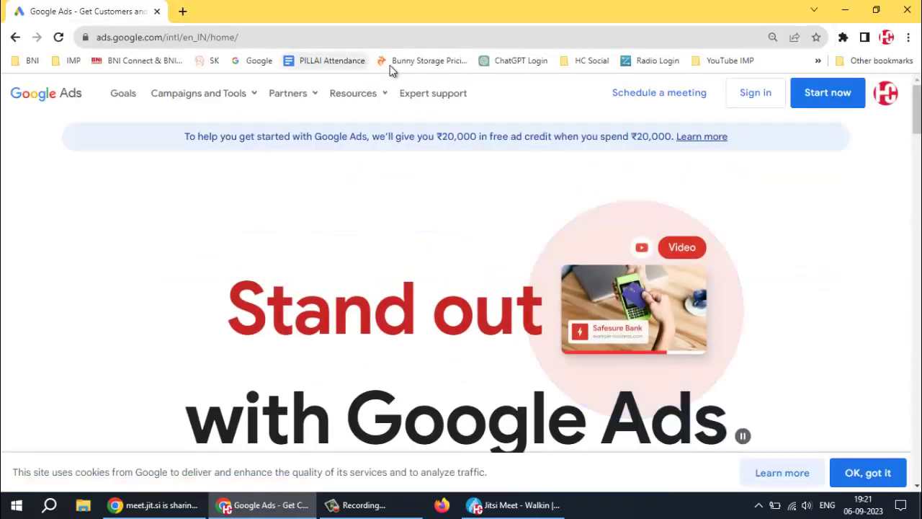
pyautogui.click(756, 98)
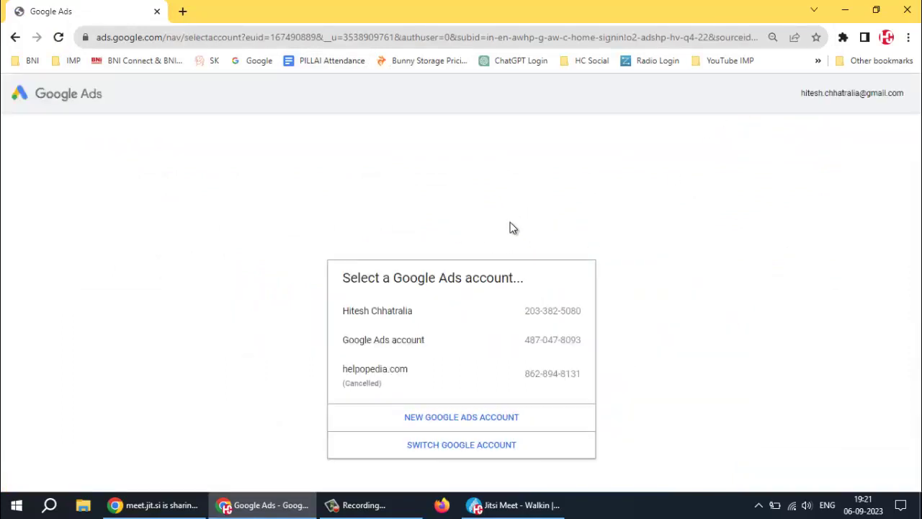
pyautogui.click(374, 319)
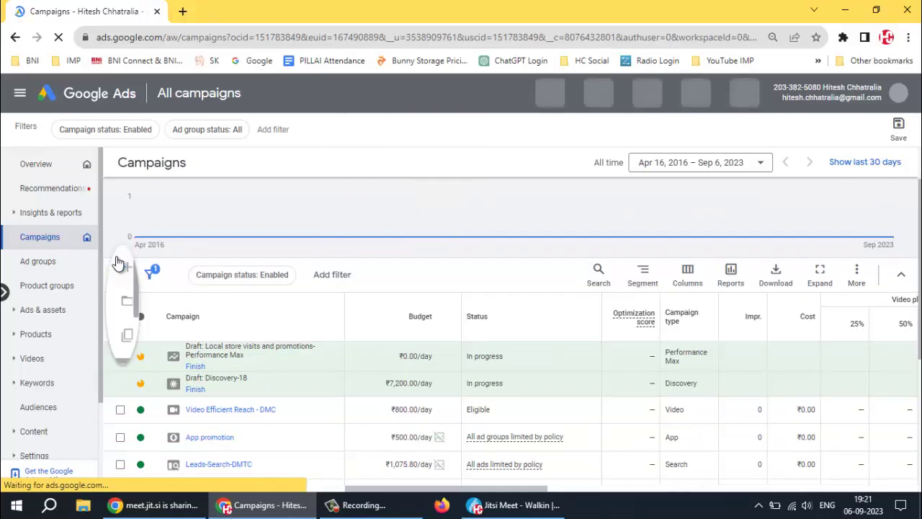
# - Start creating a new campaign and dismiss the account alert banner
pyautogui.click(119, 263)
pyautogui.click(170, 267)
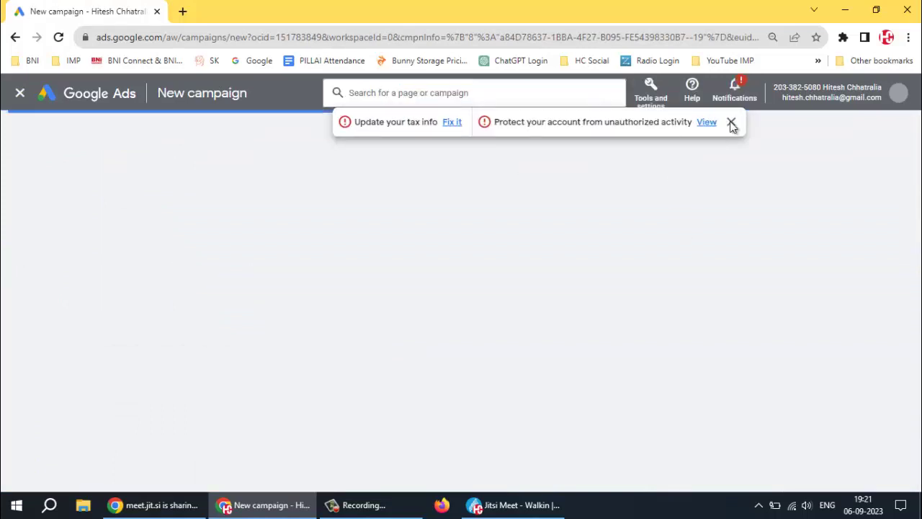
pyautogui.click(730, 122)
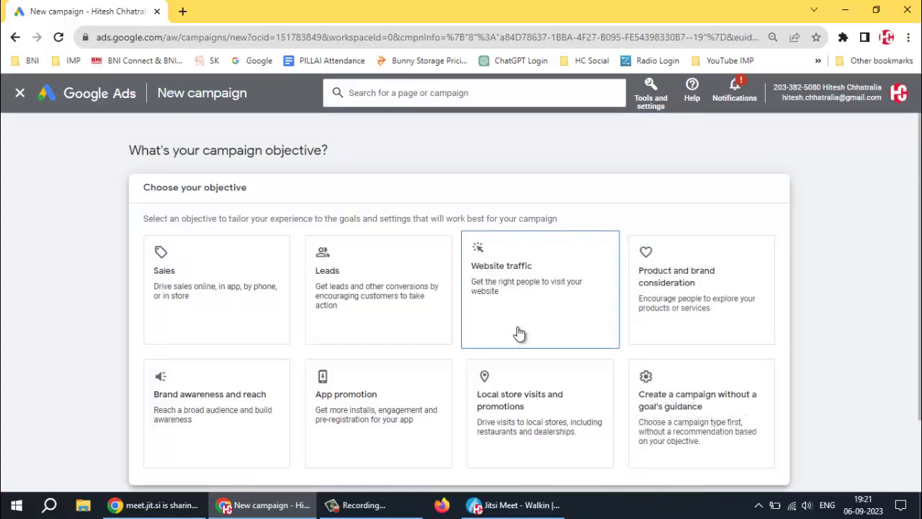
# - Choose Brand awareness and reach as the campaign objective and Video as the campaign type
pyautogui.scroll(-1, 515, 334)
pyautogui.click(680, 267)
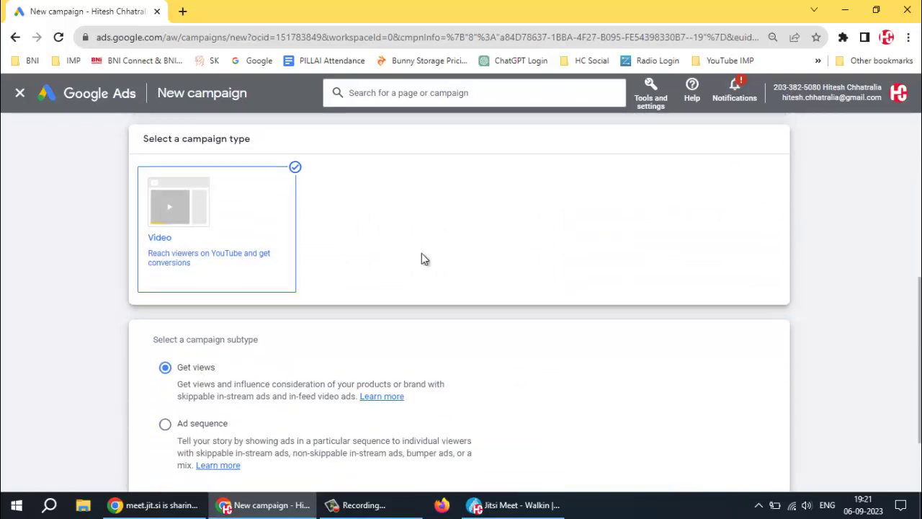
pyautogui.scroll(4, 422, 257)
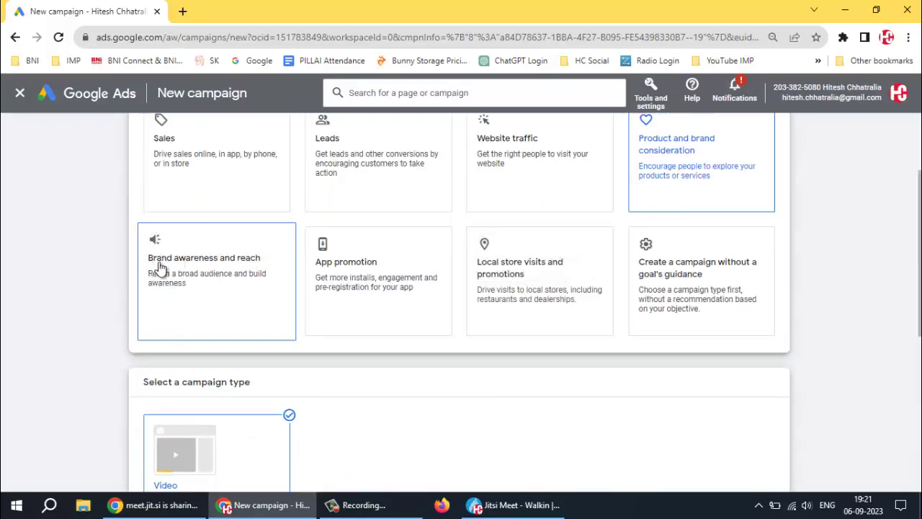
pyautogui.click(229, 270)
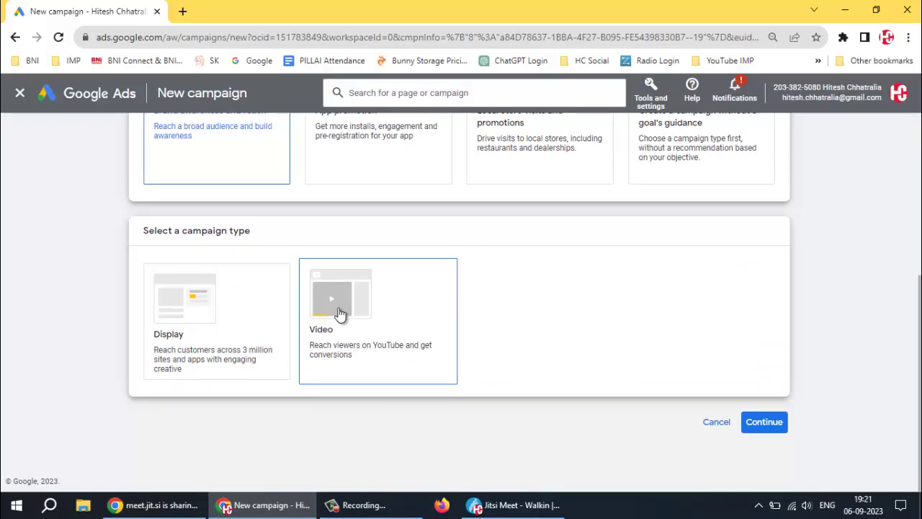
pyautogui.click(205, 311)
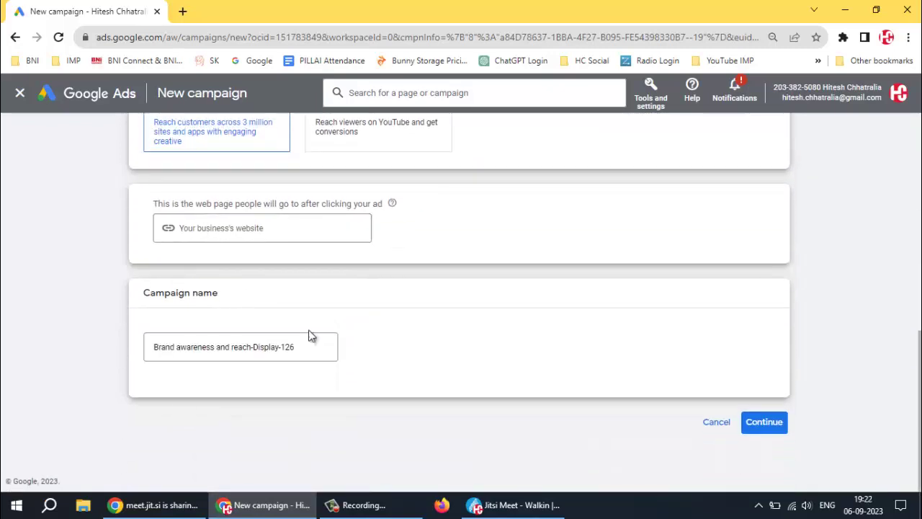
pyautogui.scroll(2, 360, 328)
pyautogui.click(384, 229)
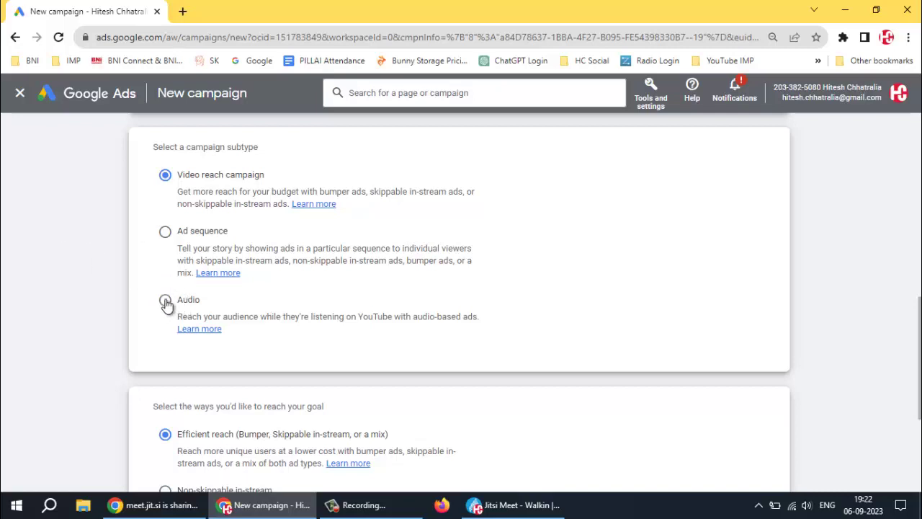
# - Choose the Video reach campaign subtype with Non-skippable in-stream as the way to reach the goal, and continue to the campaign settings
pyautogui.click(166, 301)
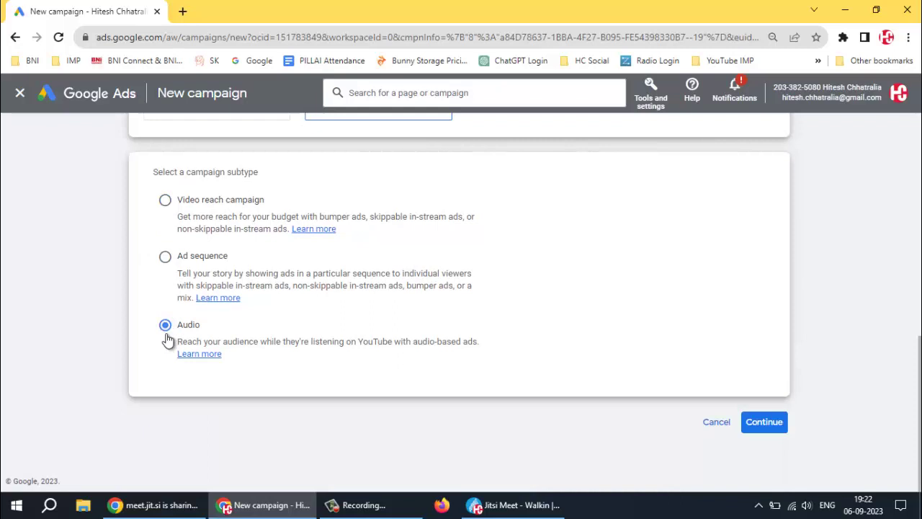
pyautogui.click(165, 202)
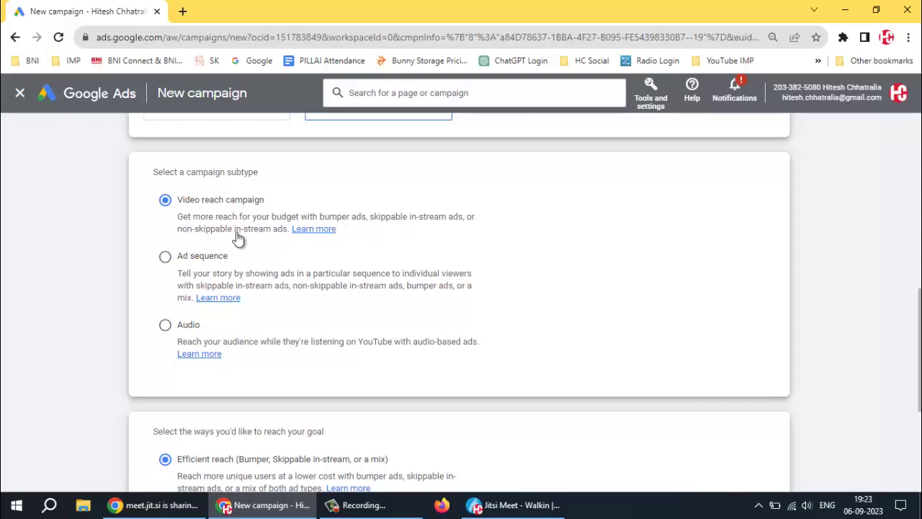
pyautogui.scroll(-2, 483, 267)
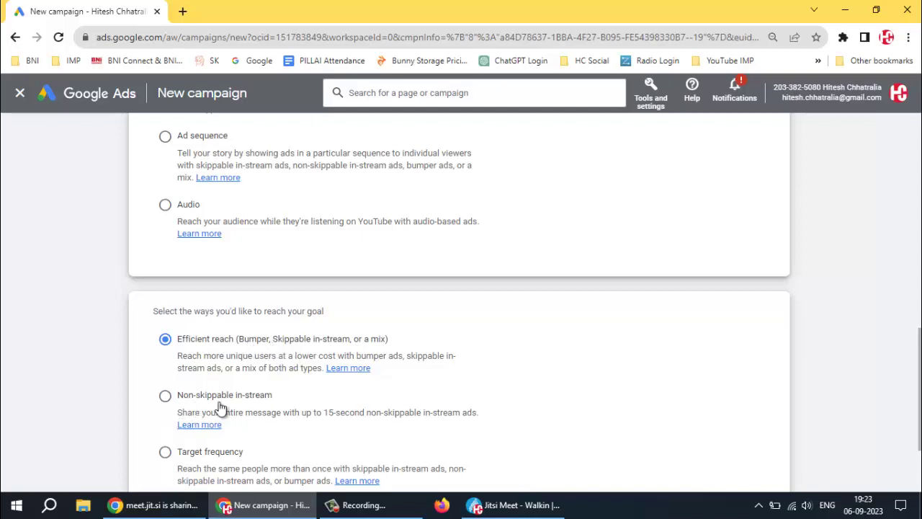
pyautogui.scroll(-1, 340, 372)
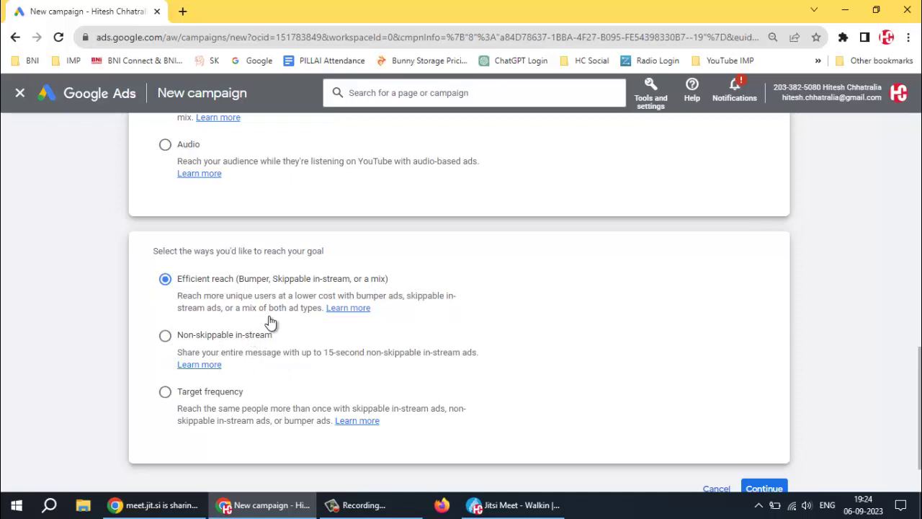
pyautogui.click(165, 336)
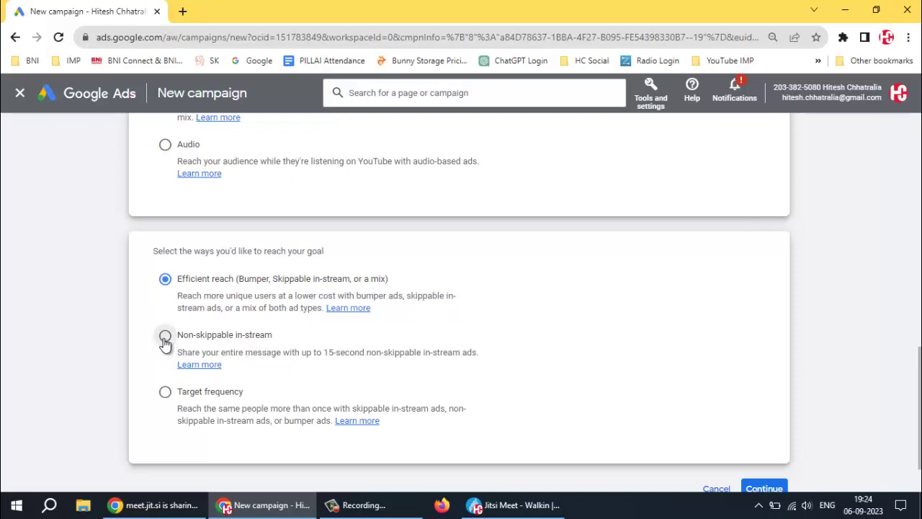
pyautogui.scroll(-1, 758, 400)
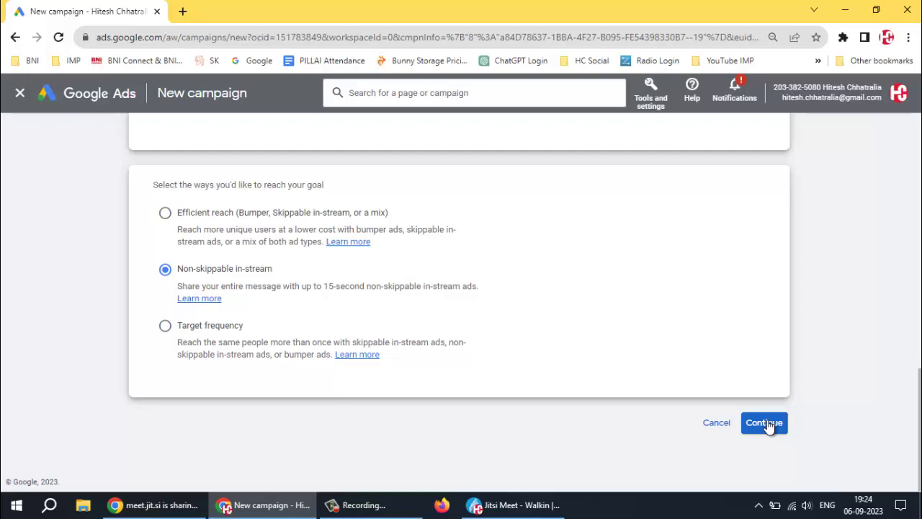
pyautogui.click(765, 423)
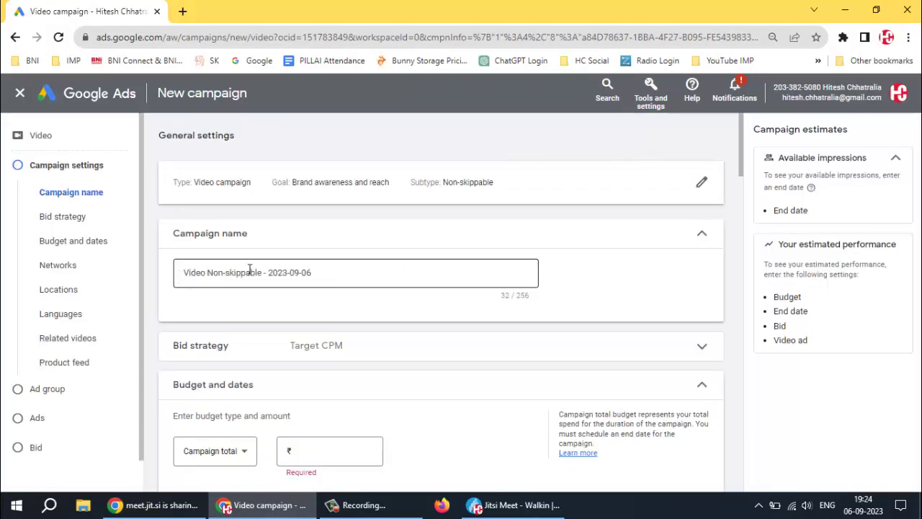
# - Rename the campaign as Video Non-skippable - DM, replacing the date at the end of the name
pyautogui.moveTo(269, 272); pyautogui.dragTo(372, 286)
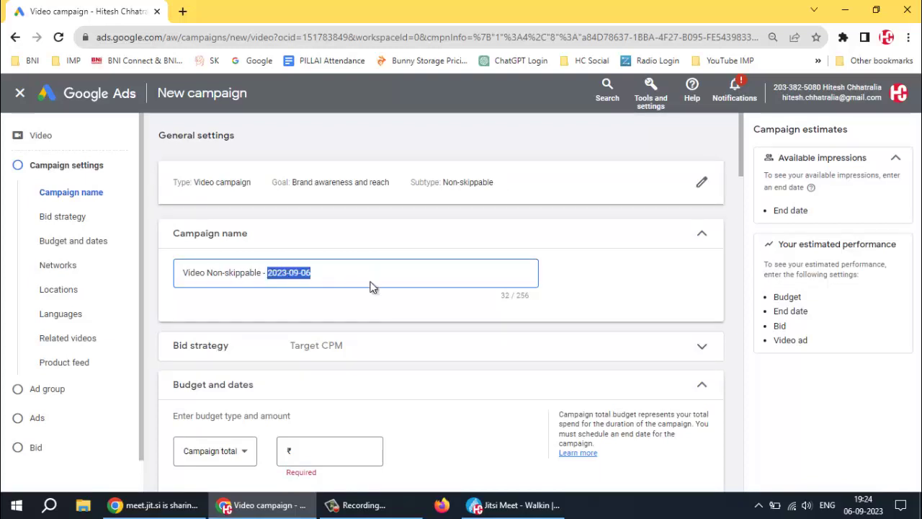
pyautogui.write('DM')
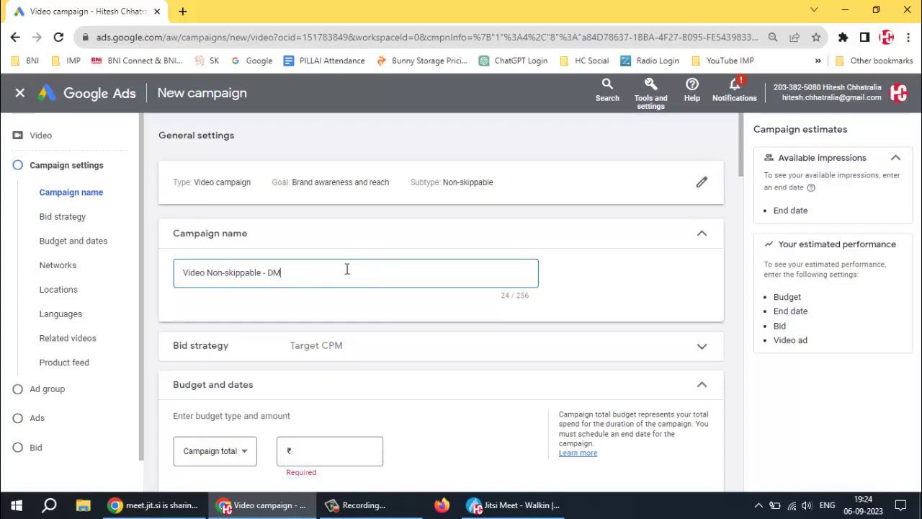
pyautogui.hotkey('ctrl', 'a')
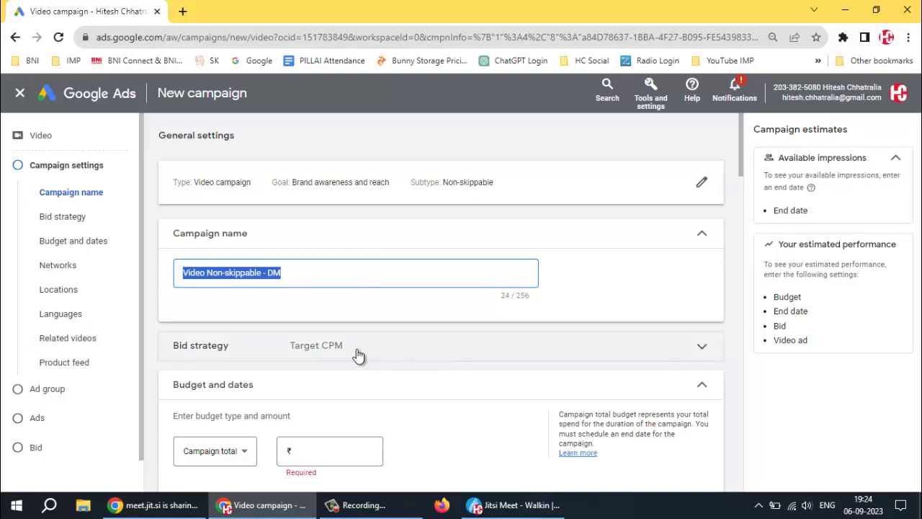
# - Expand the bid strategy section and review the Target CPM strategy and the unavailable alternatives
pyautogui.click(451, 355)
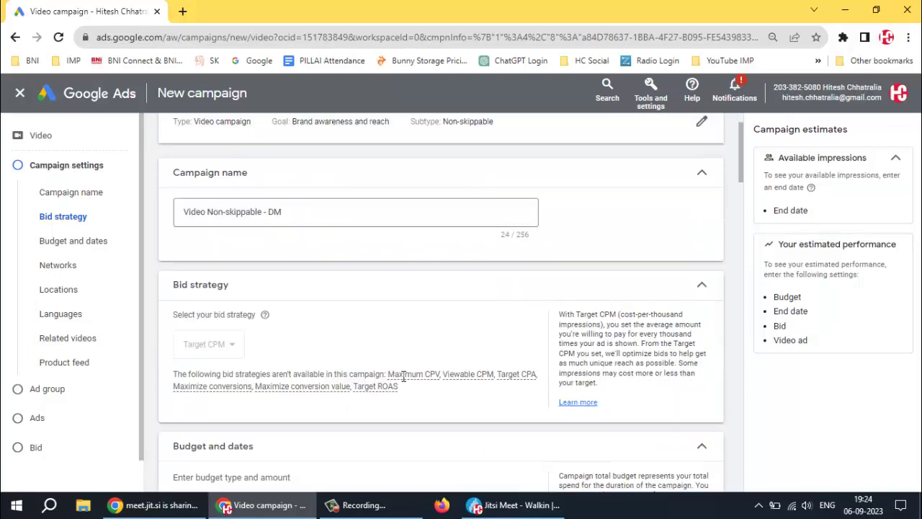
pyautogui.scroll(-1, 414, 378)
pyautogui.moveTo(425, 377)
pyautogui.scroll(-1, 425, 376)
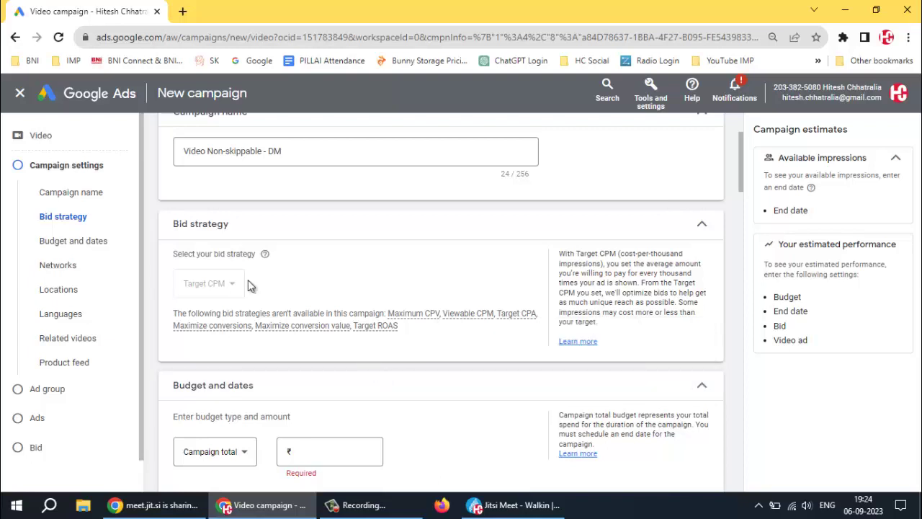
# - Set the campaign budget to the Daily type with an amount of ₹1,000
pyautogui.scroll(-2, 454, 356)
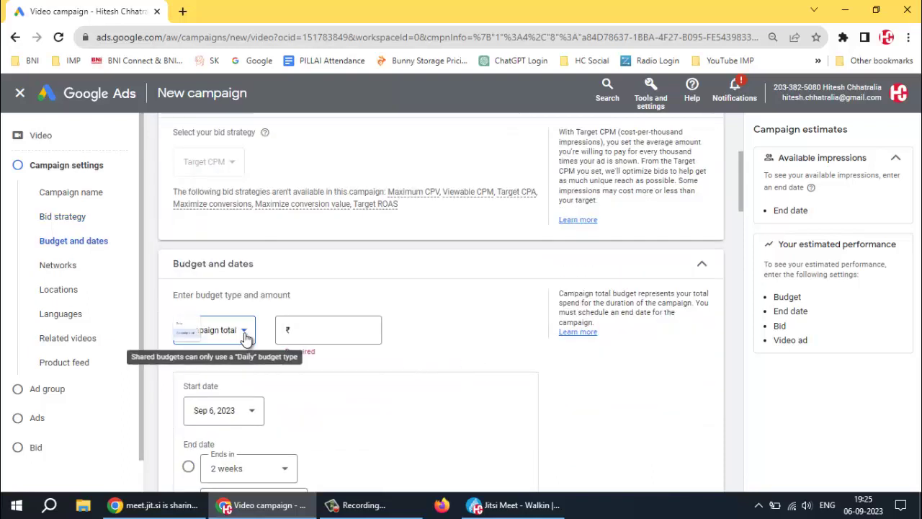
pyautogui.click(243, 336)
pyautogui.click(190, 340)
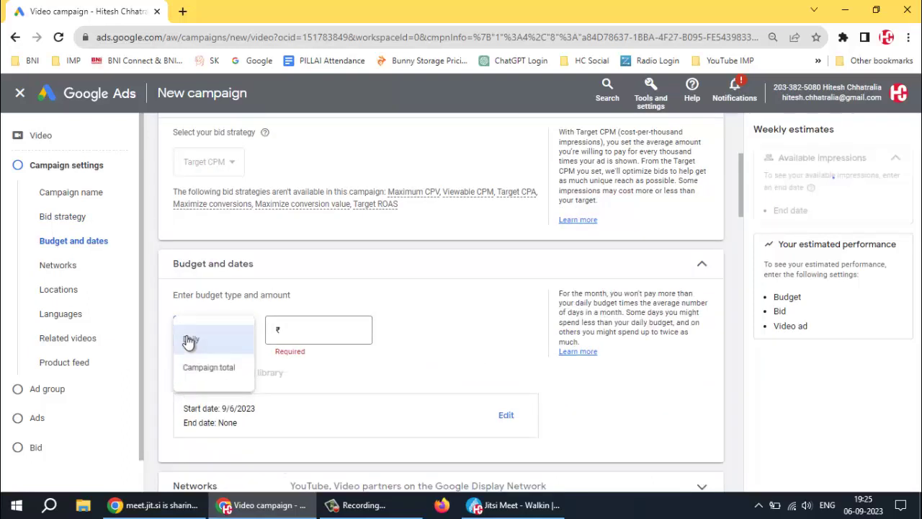
pyautogui.click(319, 329)
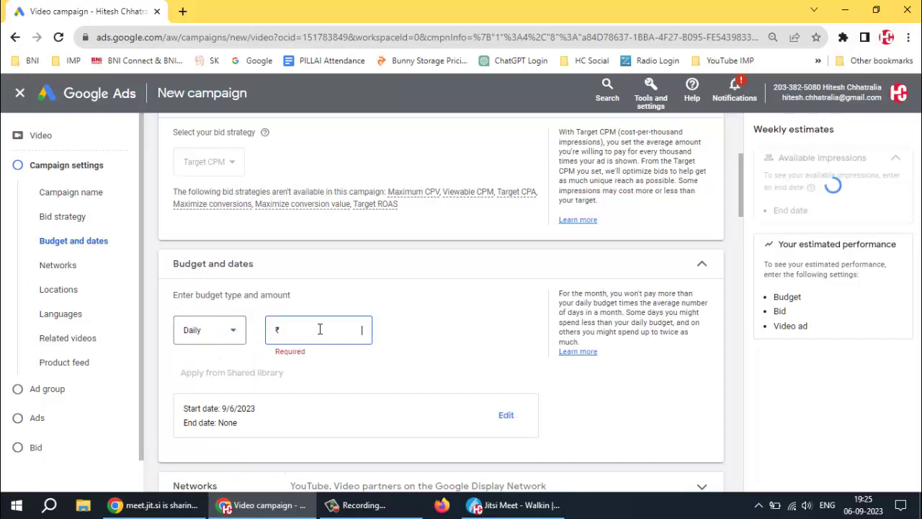
pyautogui.write('5000')
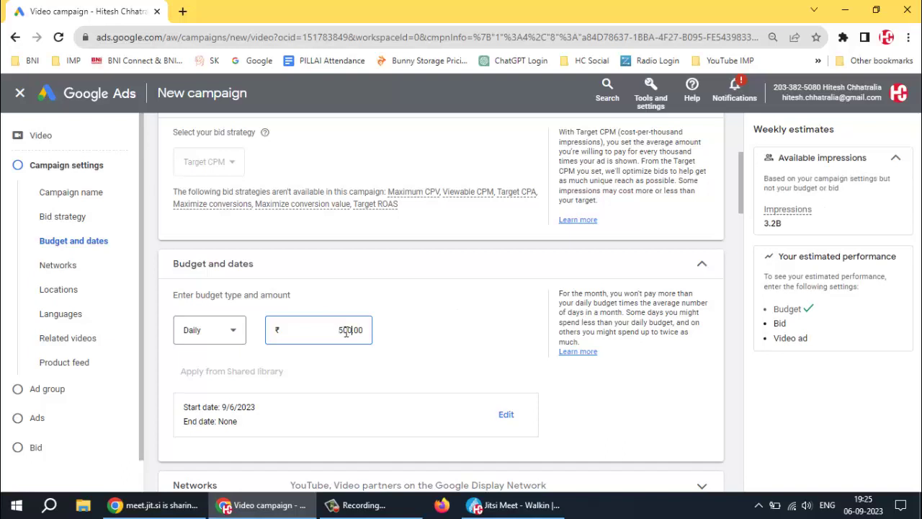
pyautogui.doubleClick(346, 332)
# - Set the campaign's start date to Sep 7, 2023 and its end date to Sep 30, 2023
pyautogui.scroll(-3, 481, 255)
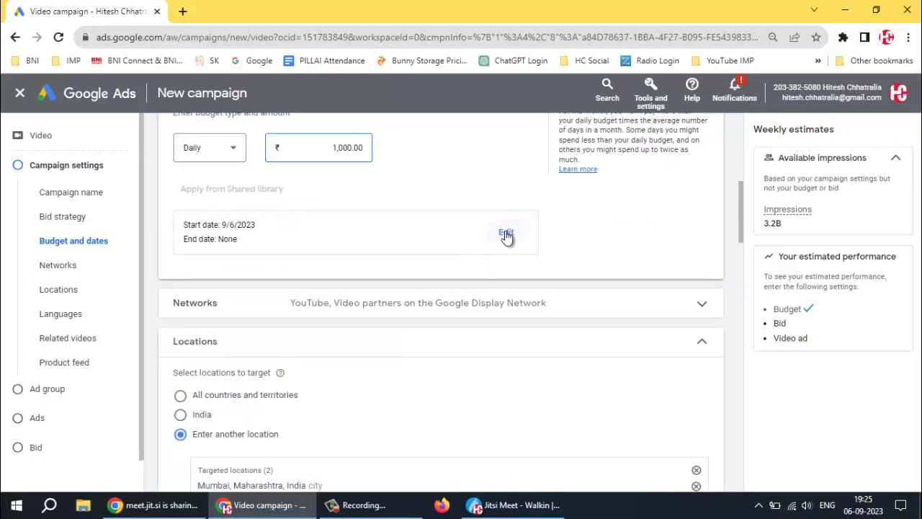
pyautogui.click(506, 232)
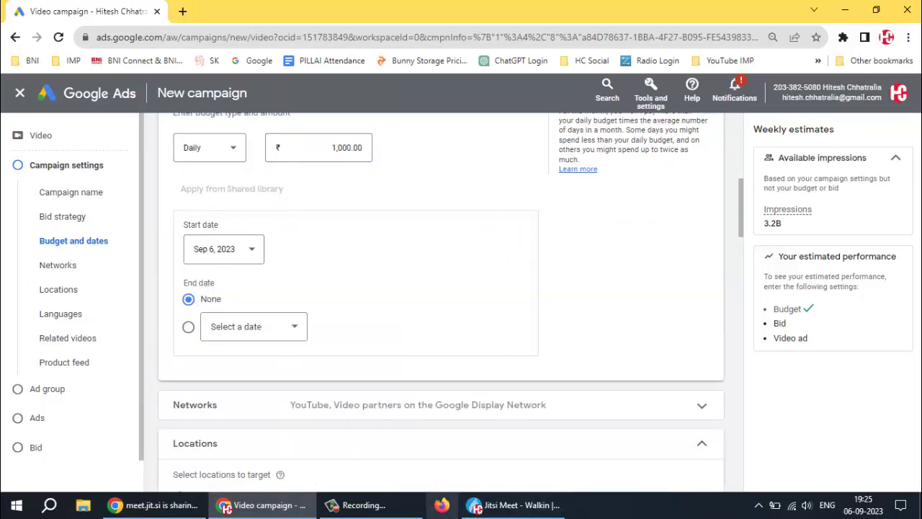
pyautogui.moveTo(513, 504)
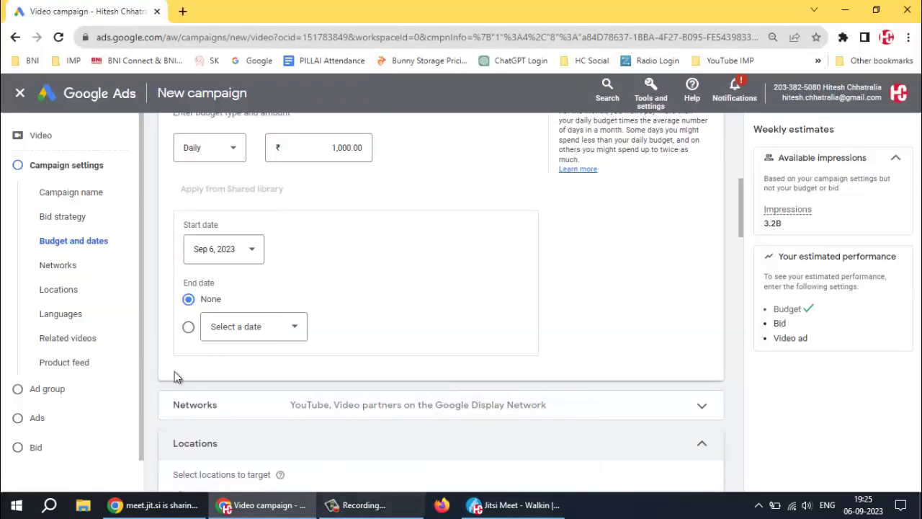
pyautogui.click(245, 263)
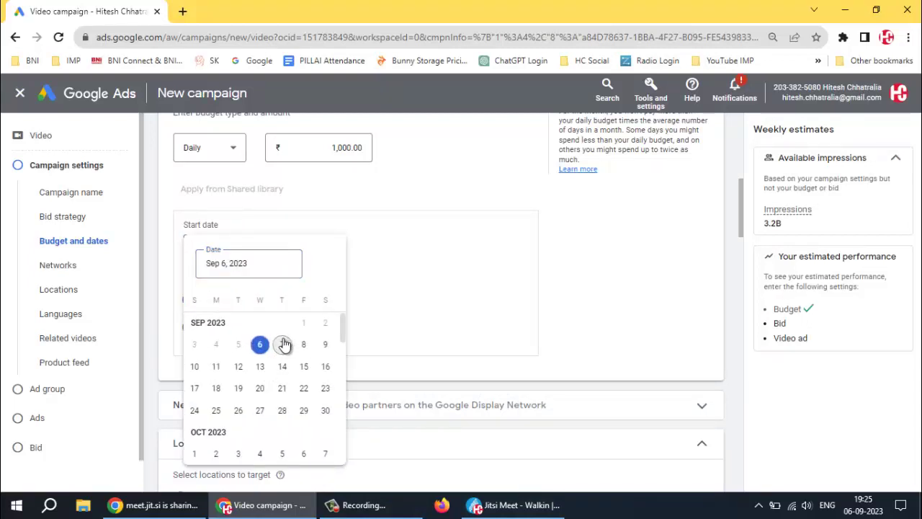
pyautogui.click(283, 344)
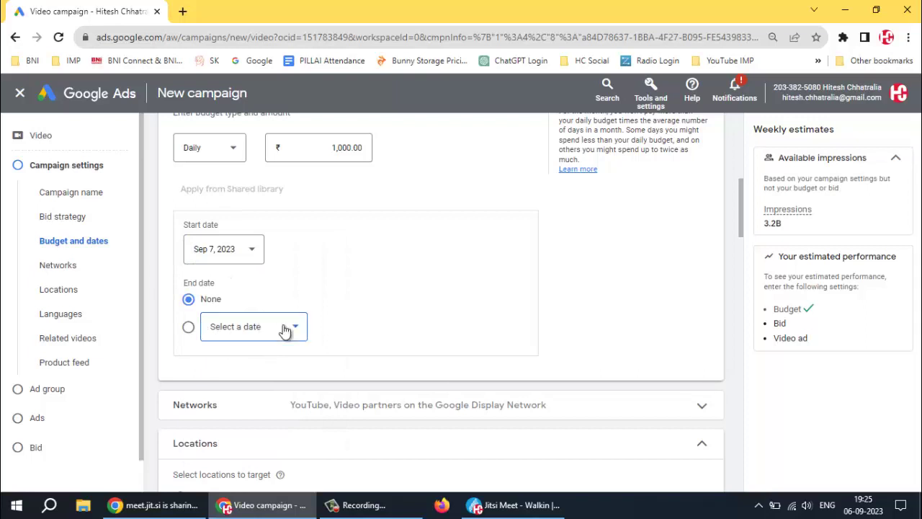
pyautogui.click(282, 329)
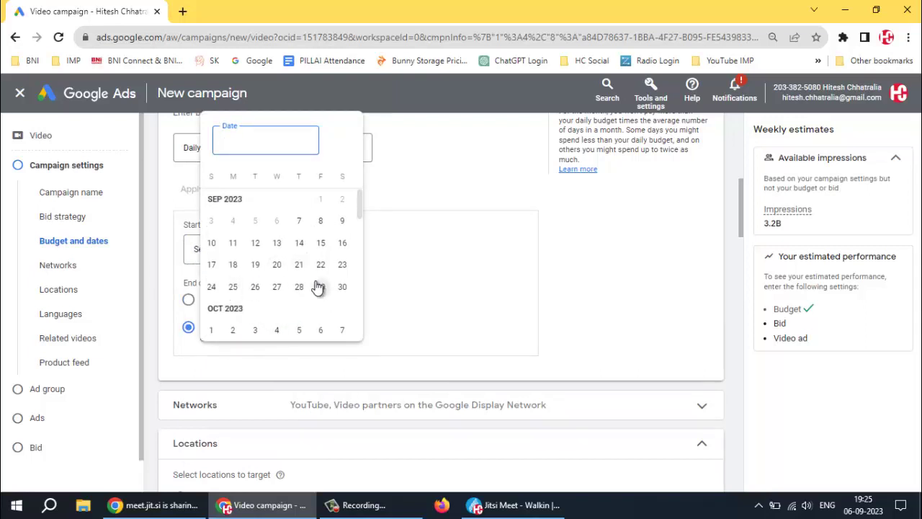
pyautogui.click(343, 288)
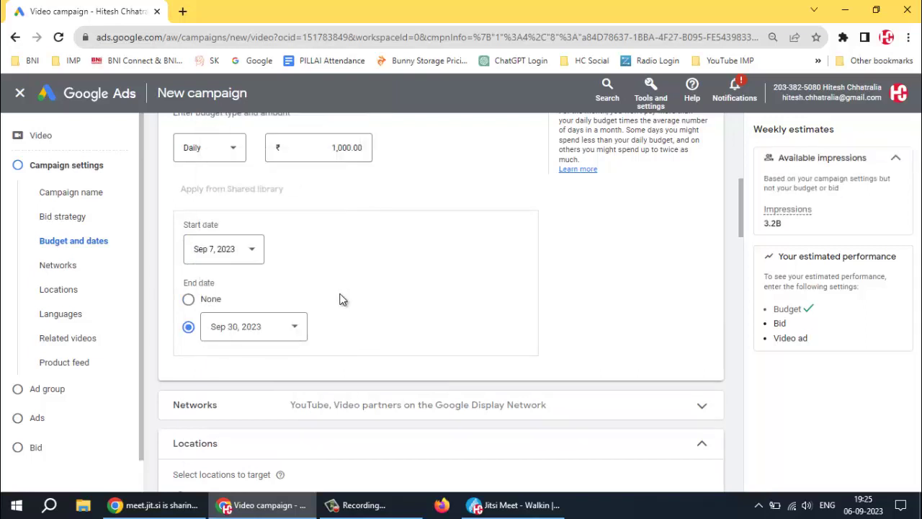
# - Expand the Networks settings and review where the ads can appear
pyautogui.scroll(-2, 358, 303)
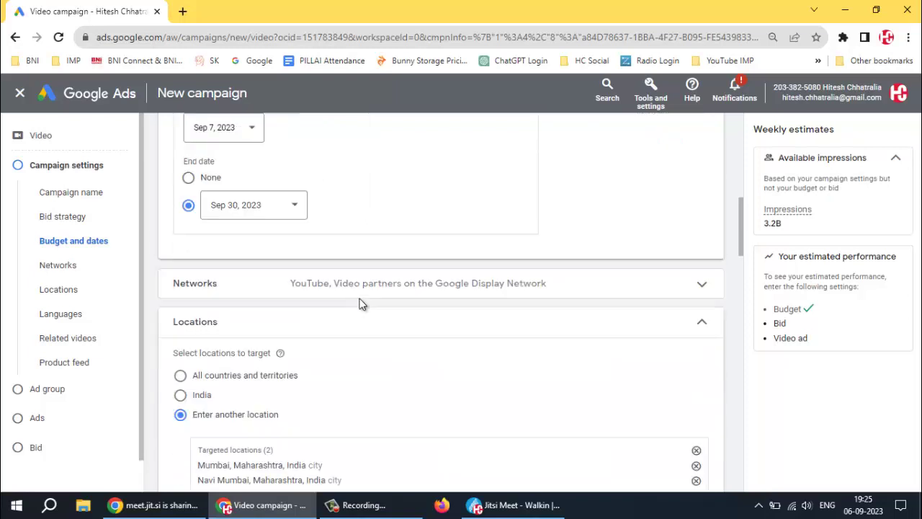
pyautogui.click(697, 285)
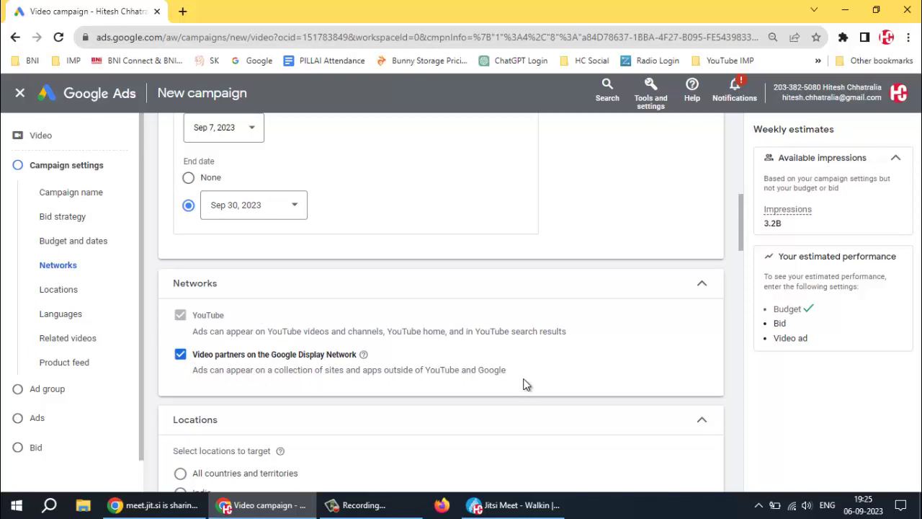
# - Remove all targeted locations, Mumbai and Navi Mumbai, from the campaign
pyautogui.scroll(-2, 548, 367)
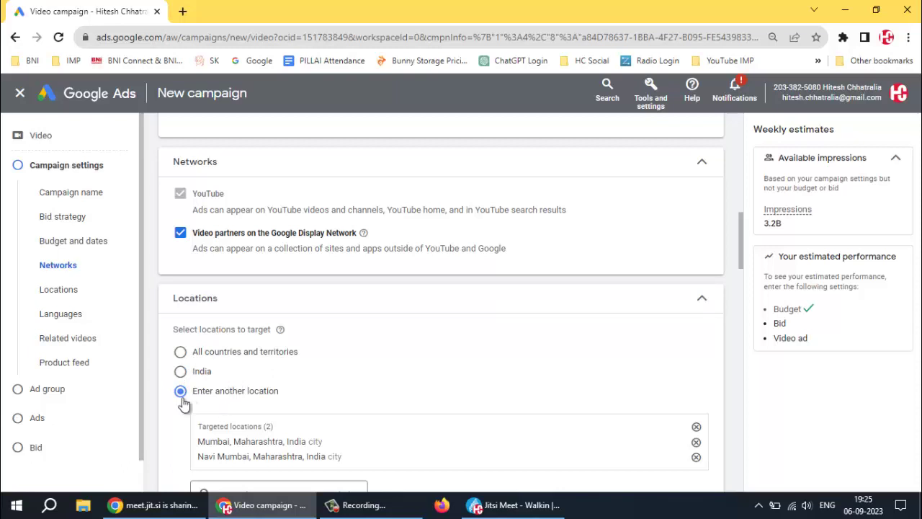
pyautogui.scroll(-2, 393, 405)
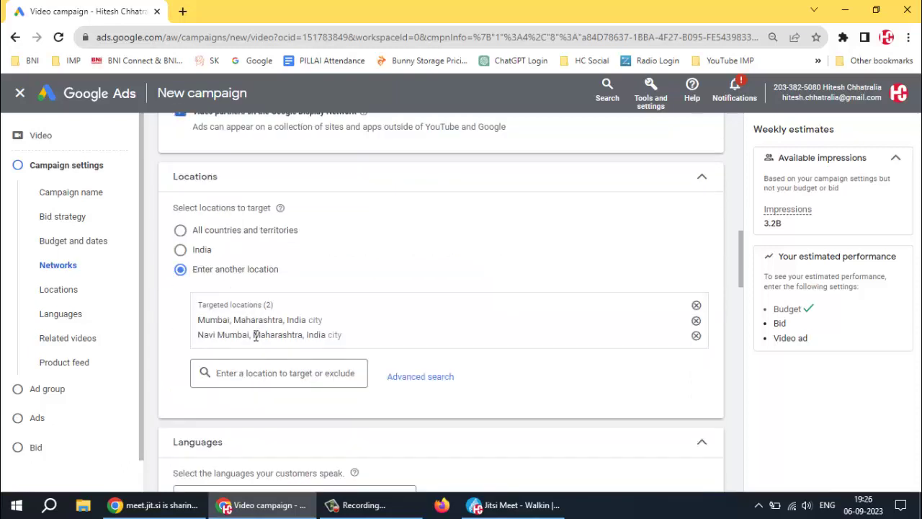
pyautogui.click(696, 305)
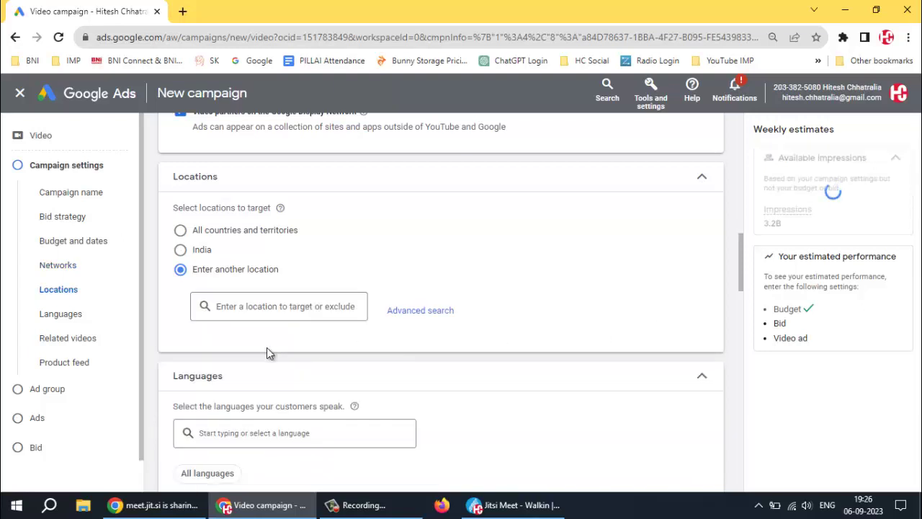
pyautogui.click(271, 305)
pyautogui.write('Maha')
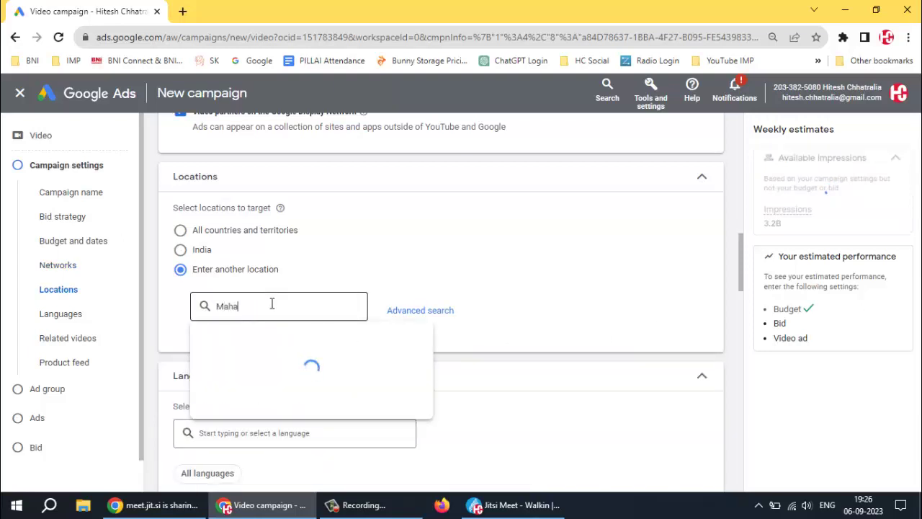
pyautogui.click(636, 269)
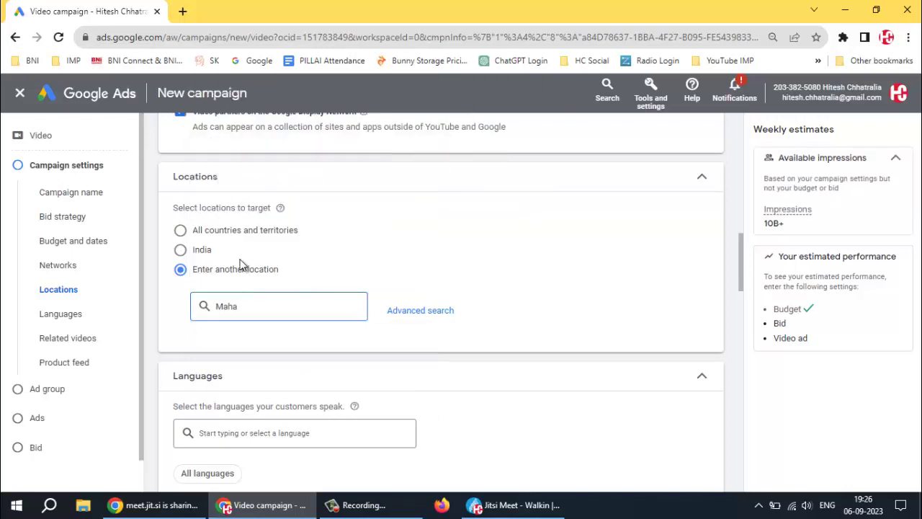
# - Set the campaign's location targeting to India
pyautogui.click(180, 250)
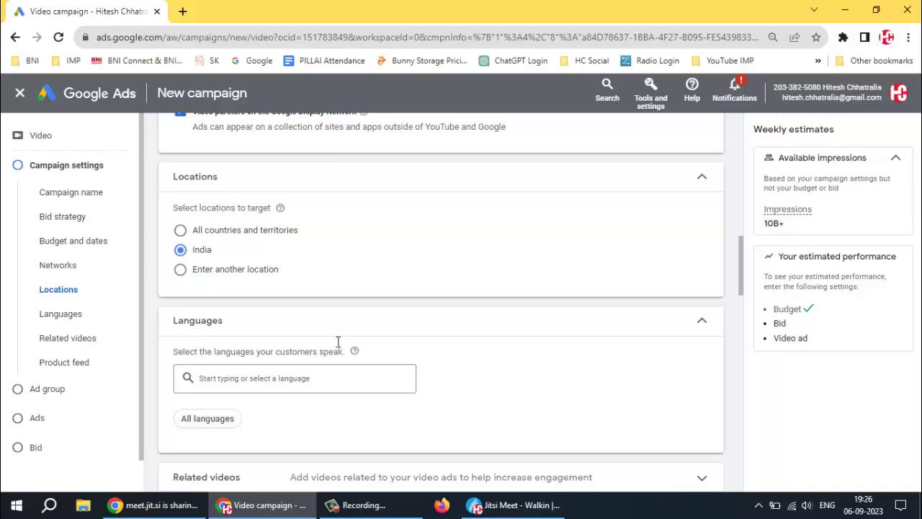
pyautogui.scroll(-2, 428, 340)
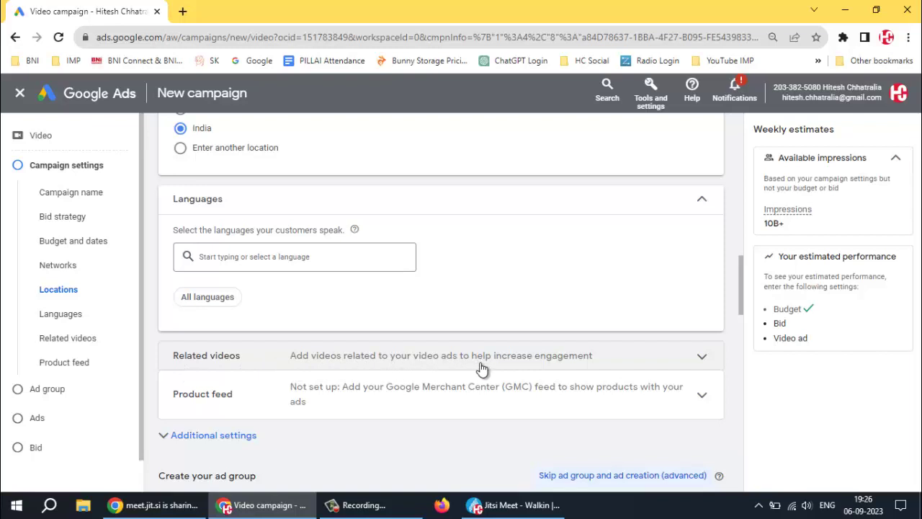
# - Expand the Related videos settings and start adding related videos to the campaign
pyautogui.click(628, 366)
pyautogui.scroll(-2, 288, 362)
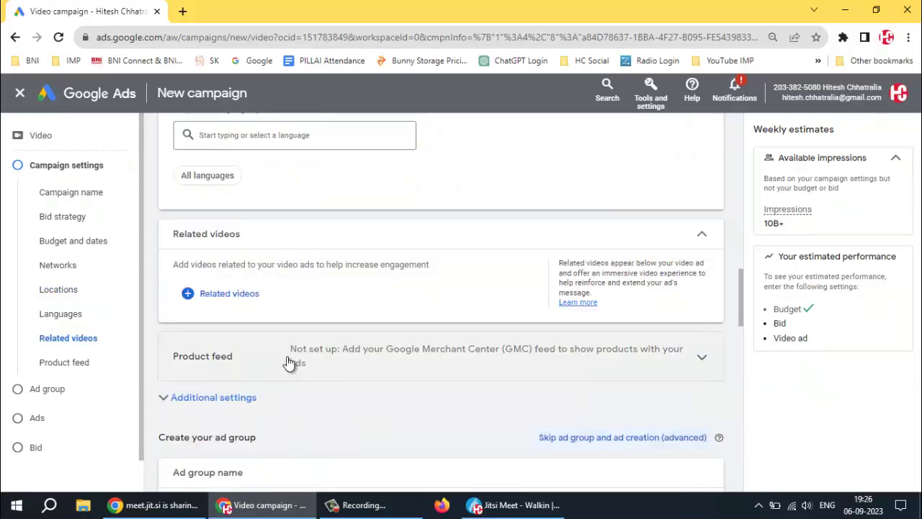
pyautogui.click(227, 301)
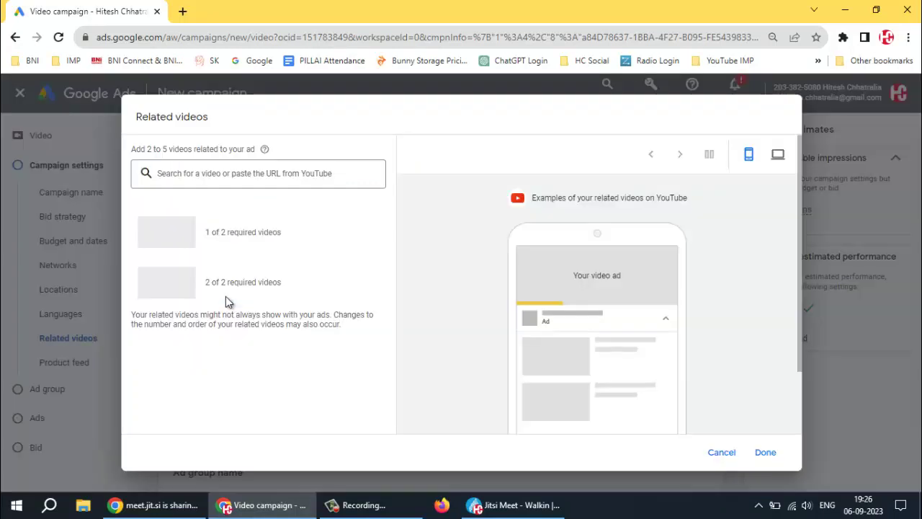
# - Open the Helpopedia EduTech YouTube channel in a new tab and copy the link of the 21 Days Digital Unlocking Series video
pyautogui.click(181, 10)
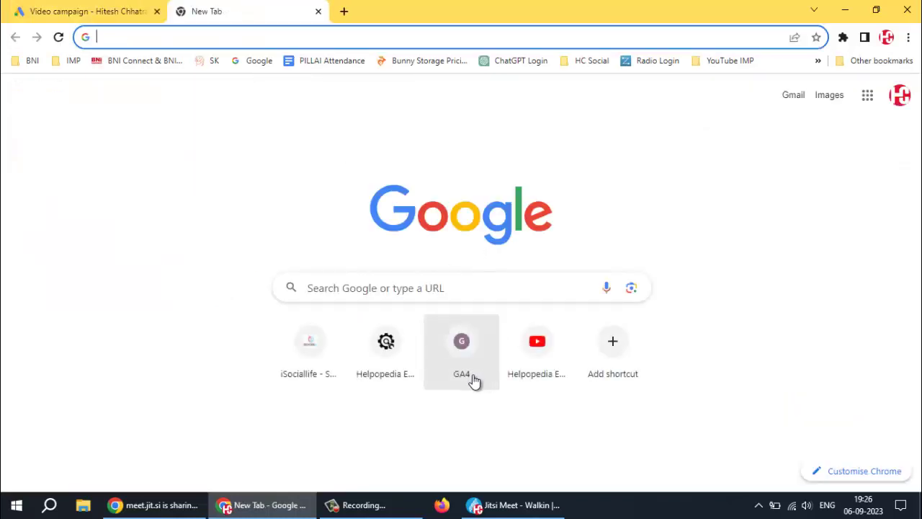
pyautogui.click(535, 353)
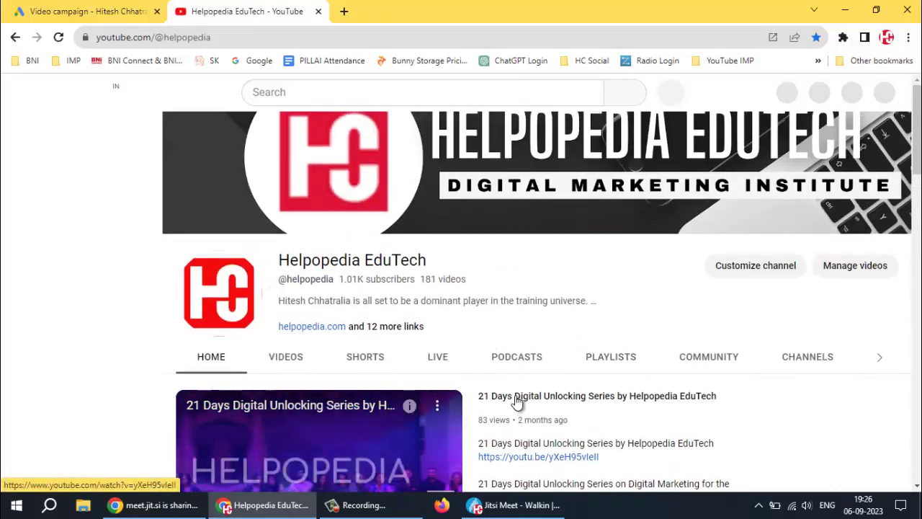
pyautogui.rightClick(516, 404)
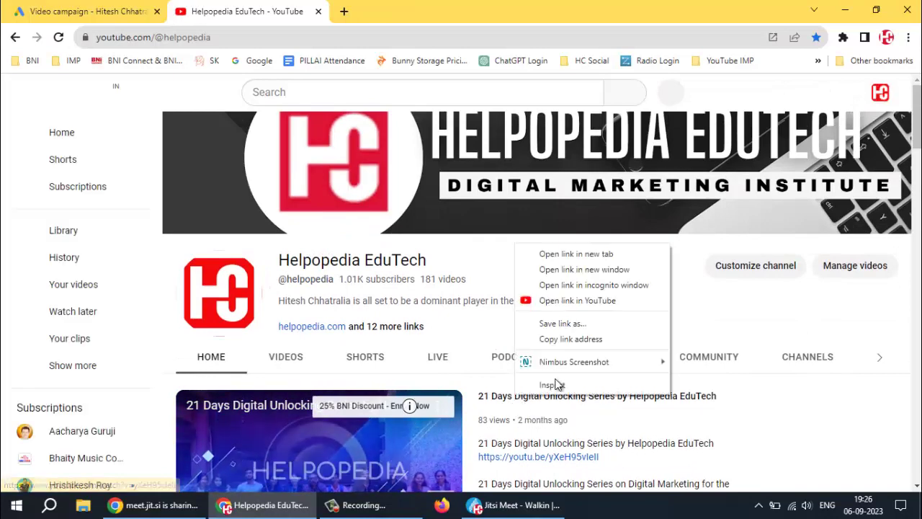
pyautogui.click(562, 340)
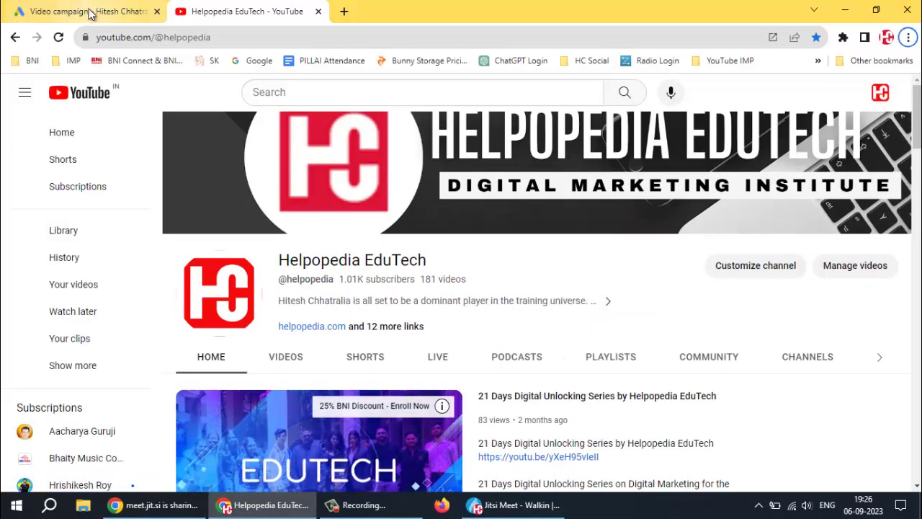
# - Return to the Google Ads campaign and add the copied 21 Days Digital Unlocking Series link as the first related video
pyautogui.click(90, 11)
pyautogui.click(239, 170)
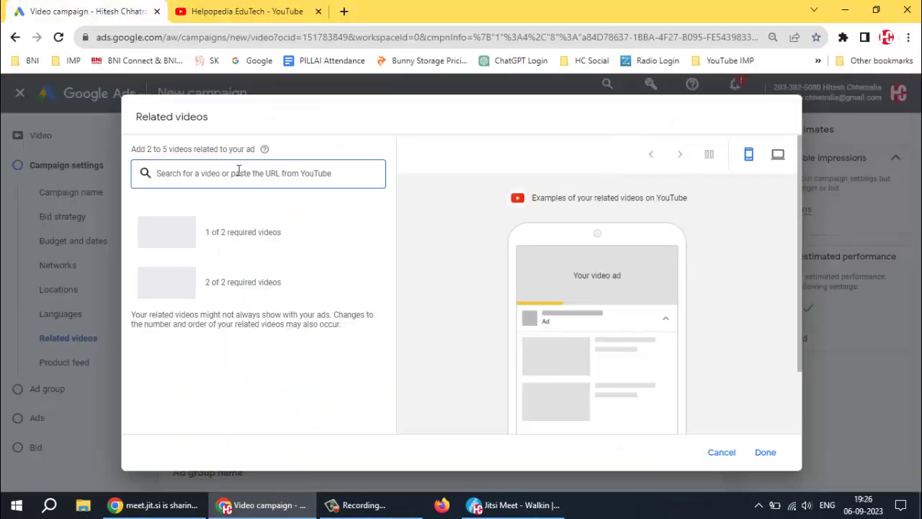
pyautogui.hotkey('ctrl', 'v')
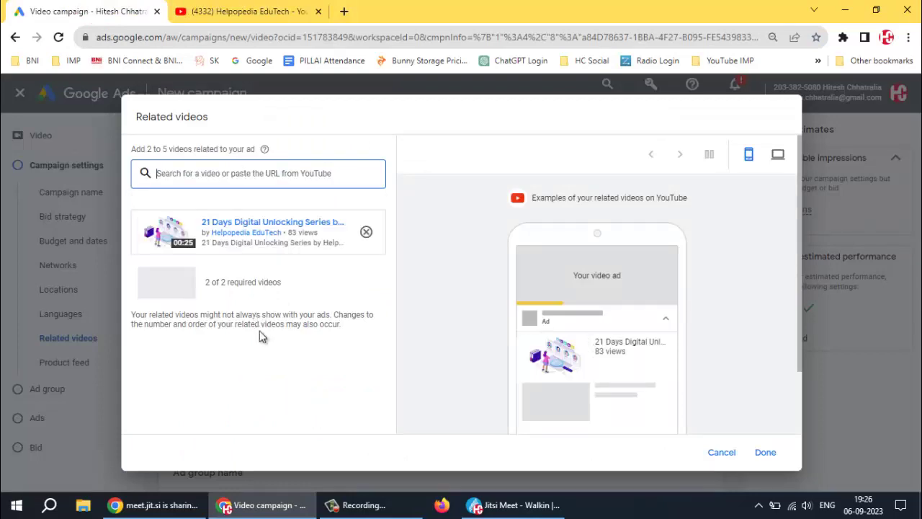
# - Switch back to the YouTube channel and copy the link of the popular video Digital Marketing Training by Corporate Trainer
pyautogui.click(237, 12)
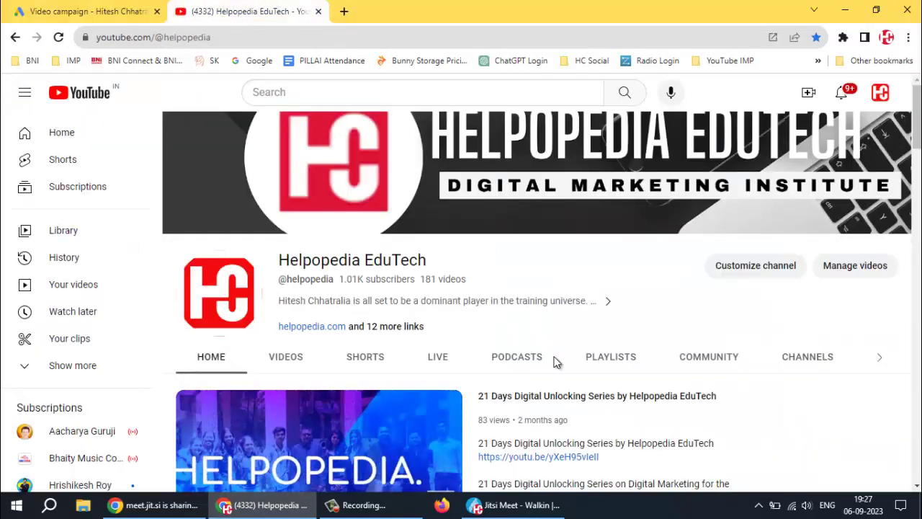
pyautogui.scroll(-3, 554, 360)
pyautogui.scroll(-8, 551, 365)
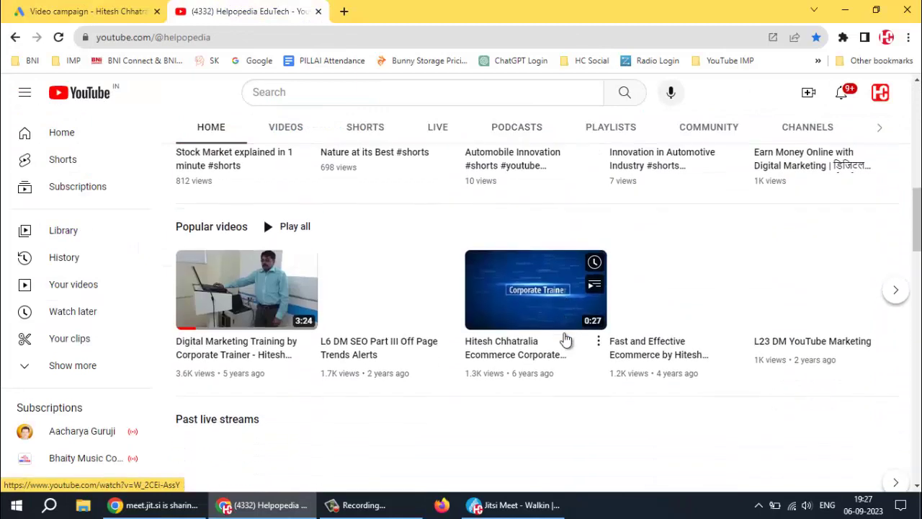
pyautogui.rightClick(214, 210)
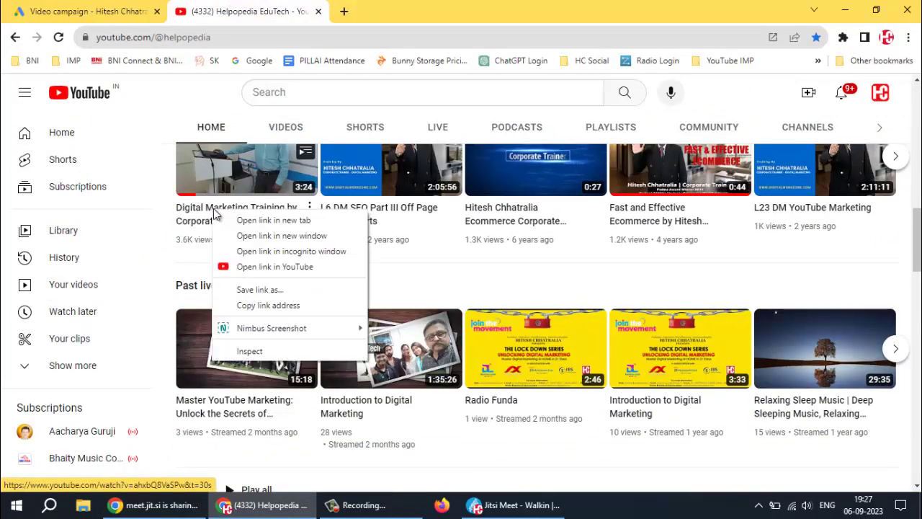
pyautogui.click(268, 305)
# - Return to Google Ads, add the copied Digital Marketing Training link as the second related video, and confirm the selection
pyautogui.click(82, 11)
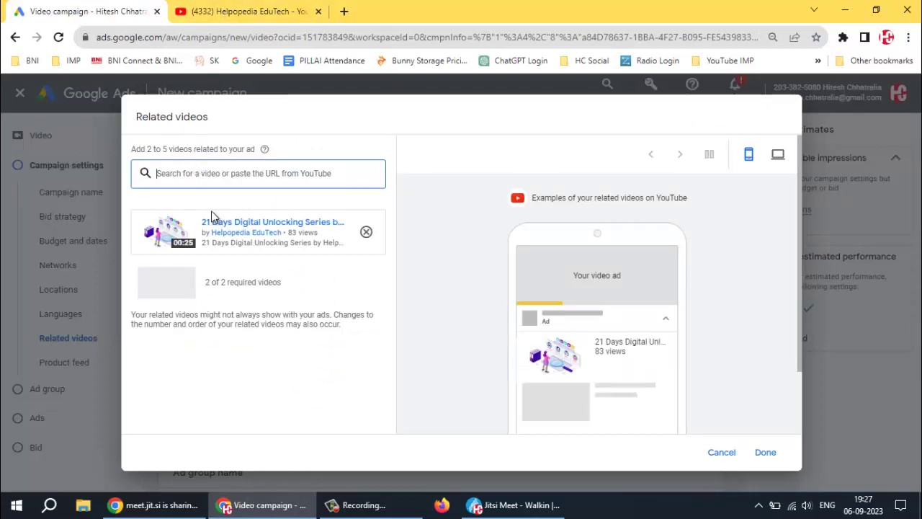
pyautogui.rightClick(206, 175)
pyautogui.click(241, 279)
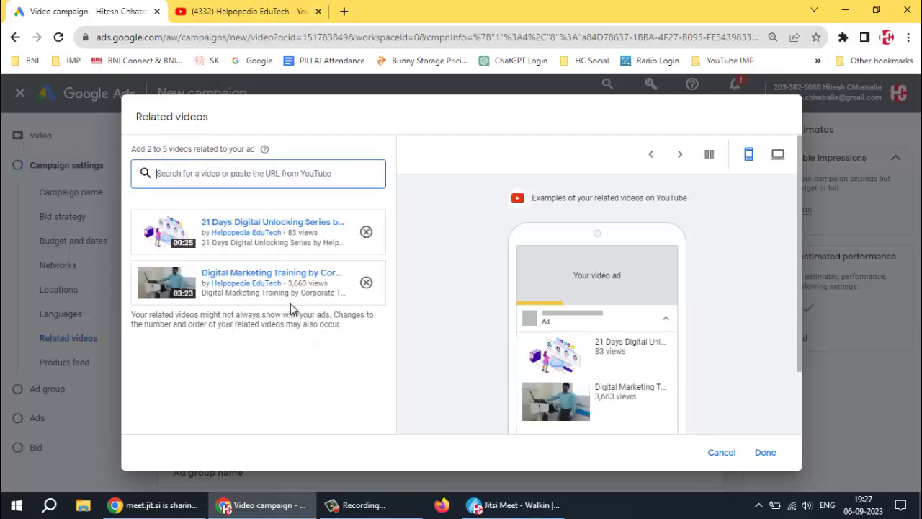
pyautogui.click(766, 457)
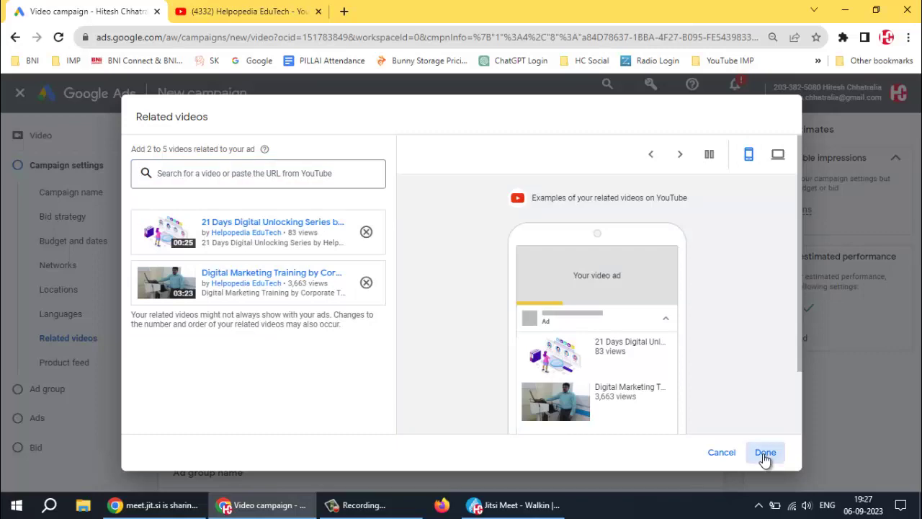
# - Expand and review the Product feed option and the Devices options under the additional settings
pyautogui.scroll(-2, 329, 344)
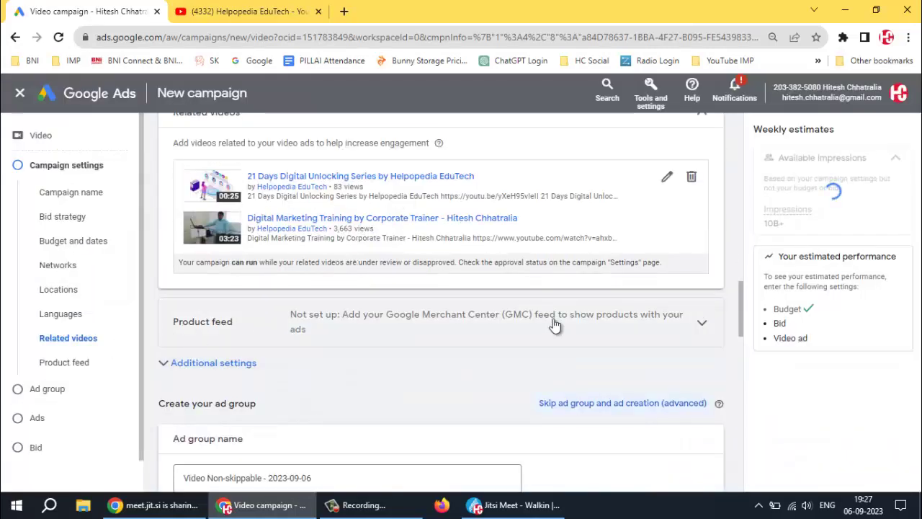
pyautogui.click(703, 325)
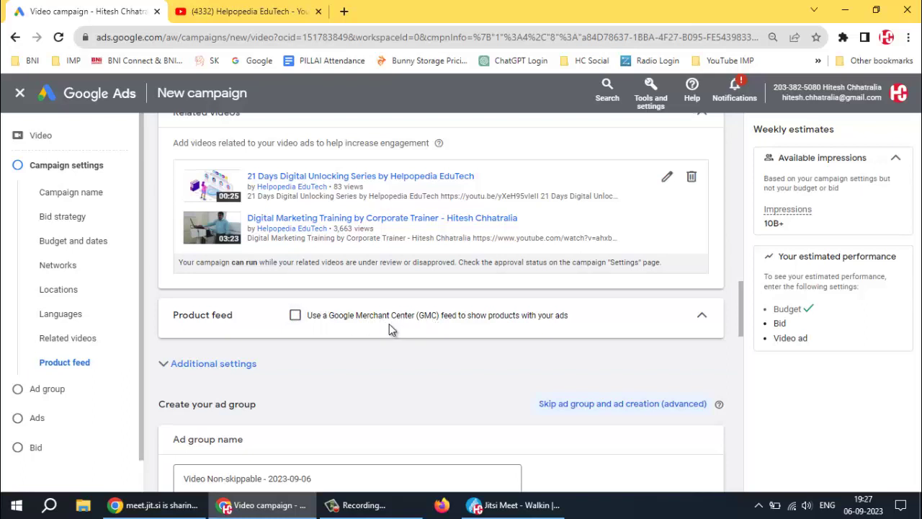
pyautogui.scroll(-2, 383, 348)
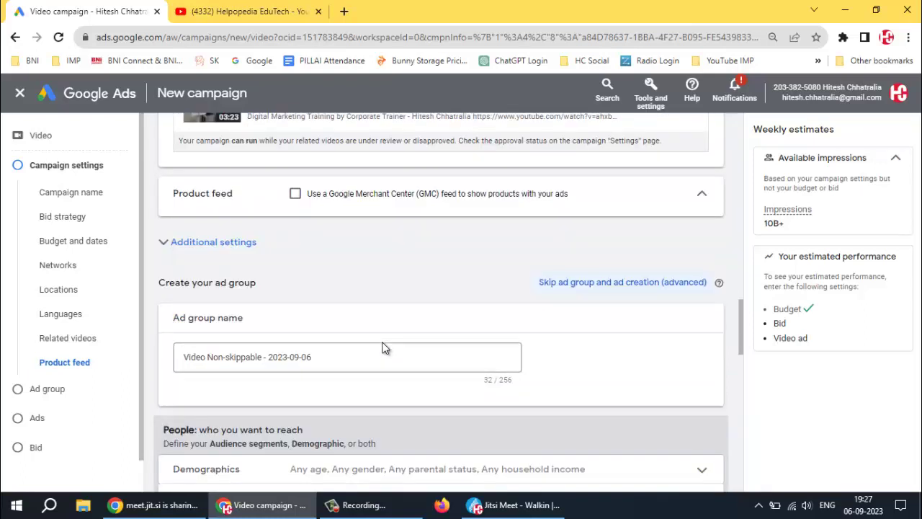
pyautogui.click(237, 246)
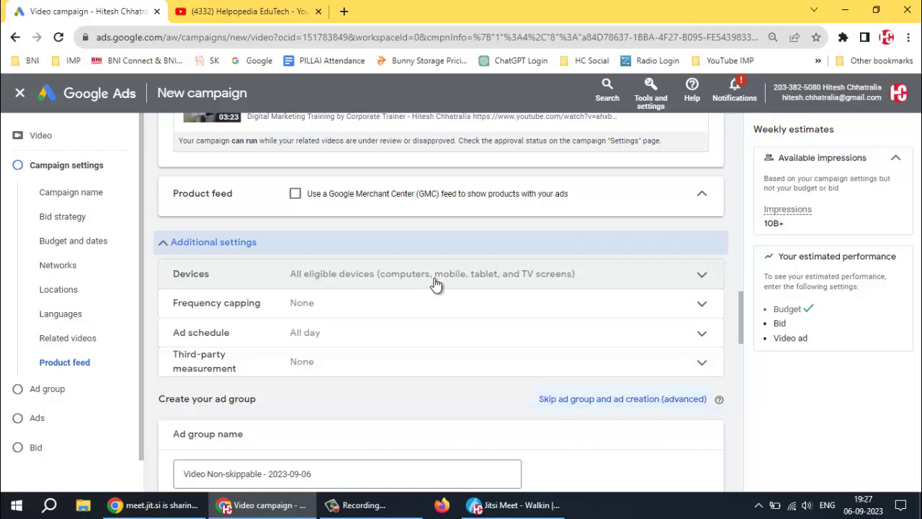
pyautogui.click(585, 281)
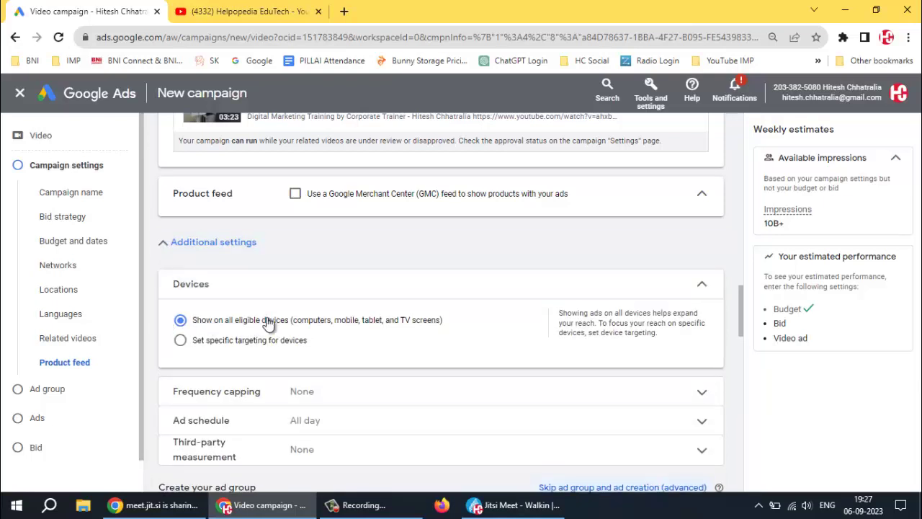
# - Review the specific device targeting options, including operating systems, device models and networks, and return to showing ads on all eligible devices
pyautogui.click(278, 345)
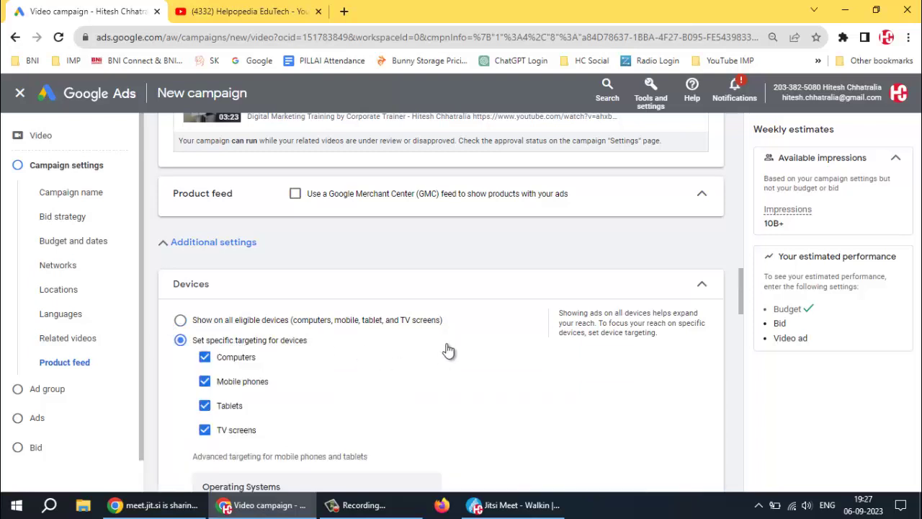
pyautogui.scroll(-2, 432, 329)
pyautogui.scroll(-1, 310, 295)
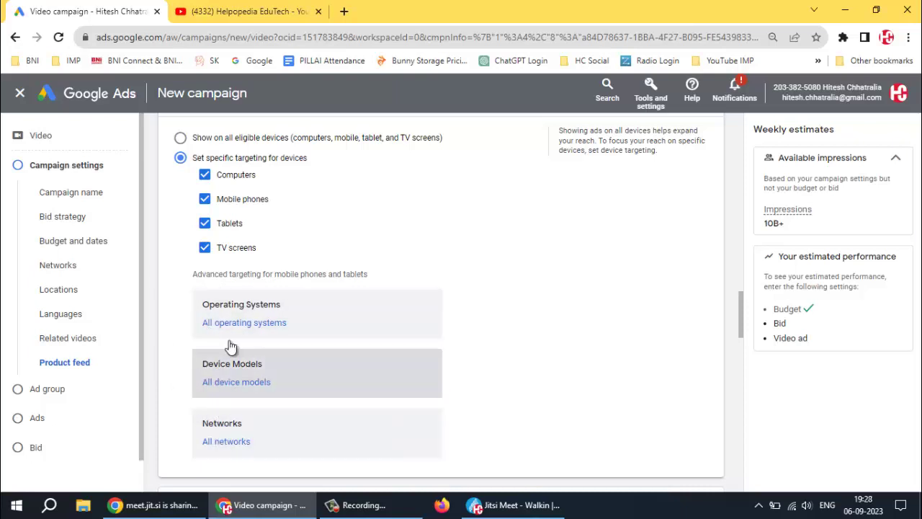
pyautogui.scroll(1, 332, 266)
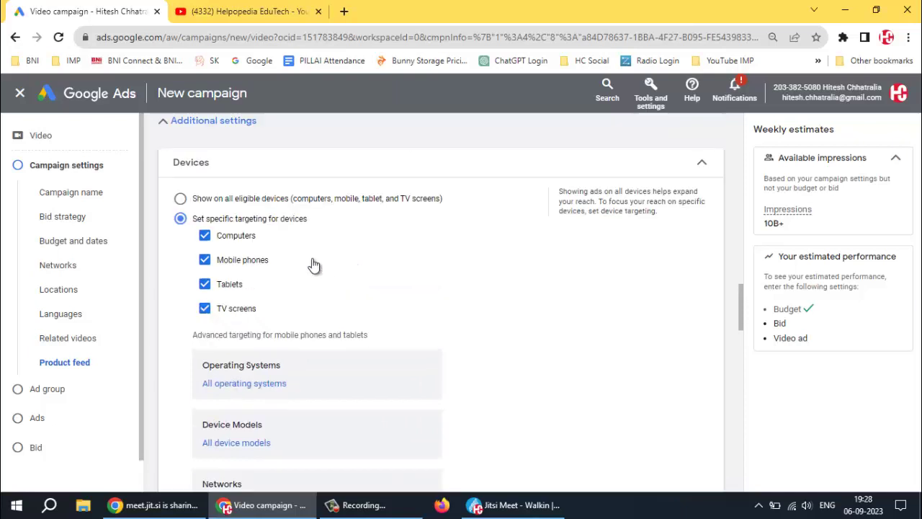
pyautogui.click(180, 199)
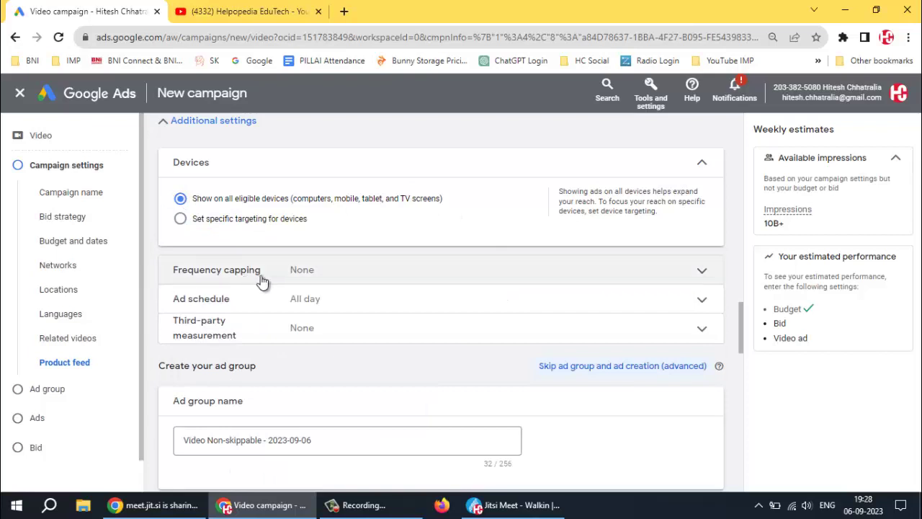
# - Enable the impression frequency cap for the campaign and limit it to 1 impression per week
pyautogui.click(347, 276)
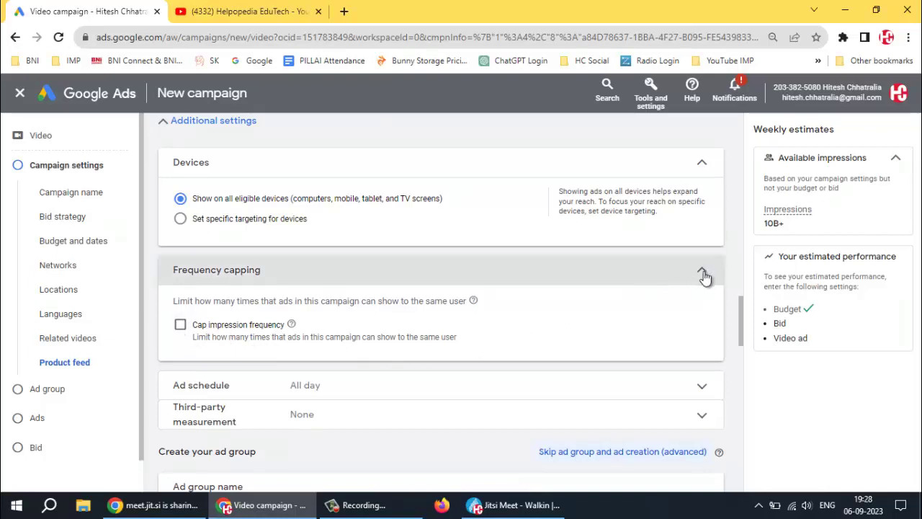
pyautogui.click(387, 298)
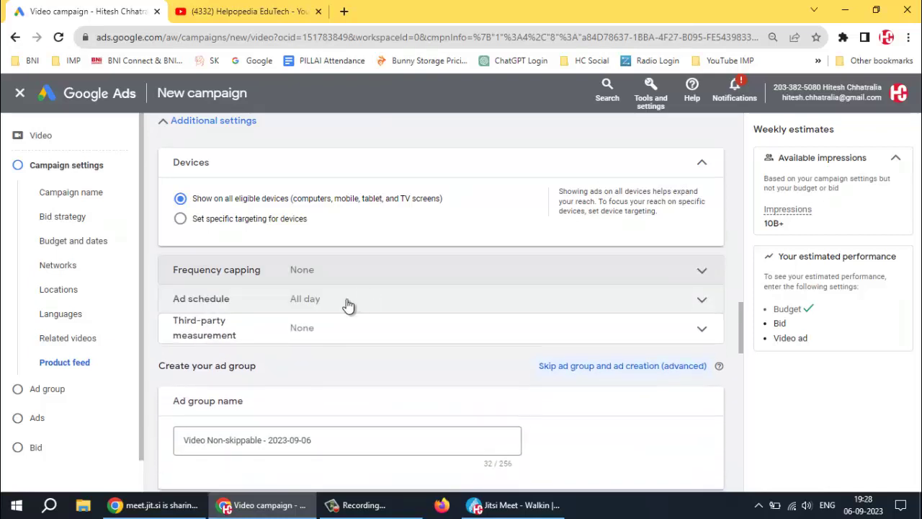
pyautogui.click(281, 275)
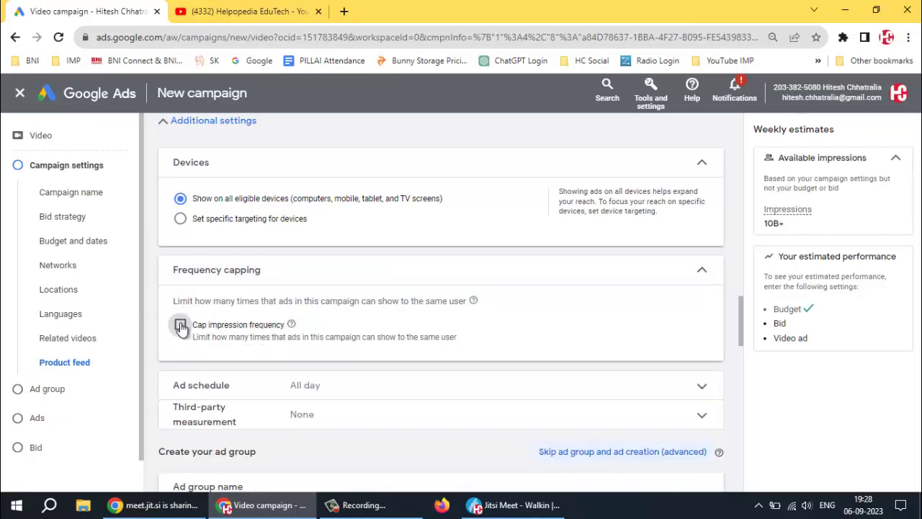
pyautogui.click(181, 327)
pyautogui.click(247, 382)
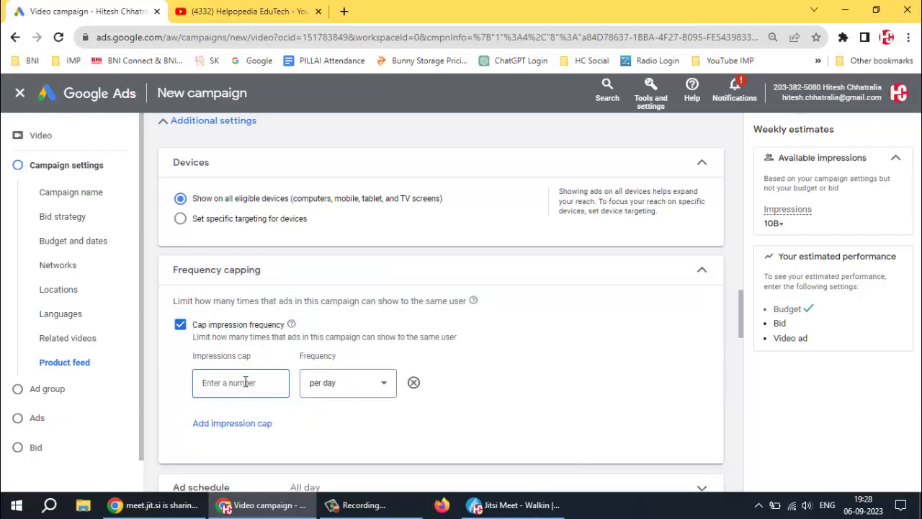
pyautogui.write('1')
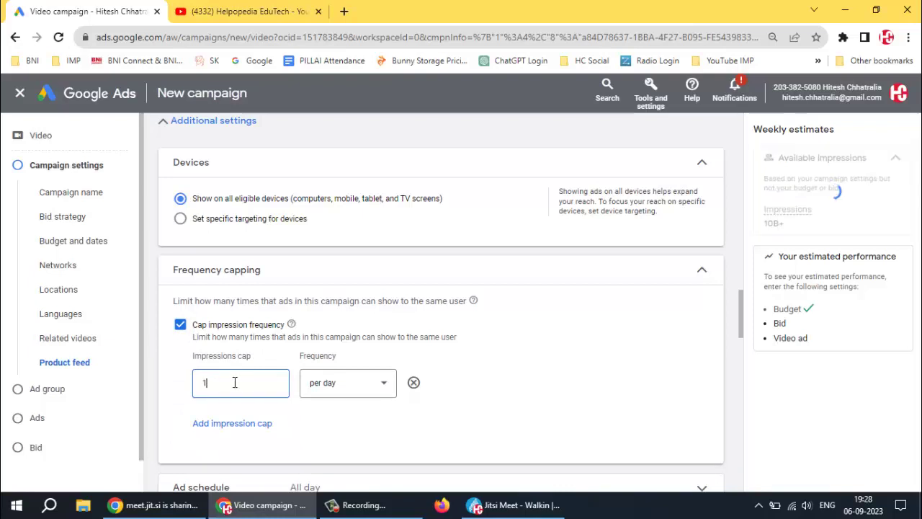
pyautogui.click(353, 387)
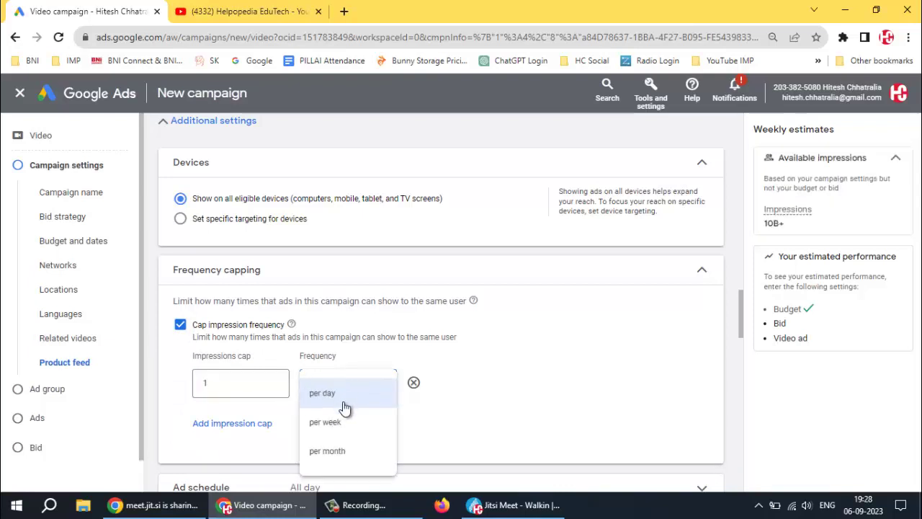
pyautogui.click(325, 424)
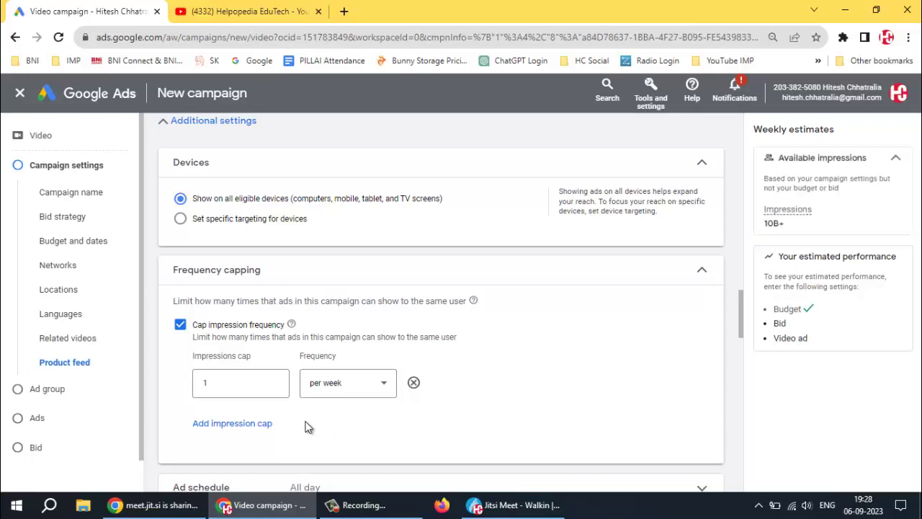
# - Set the ad schedule to Mondays - Fridays with a start time of 9:00 AM
pyautogui.scroll(-2, 320, 429)
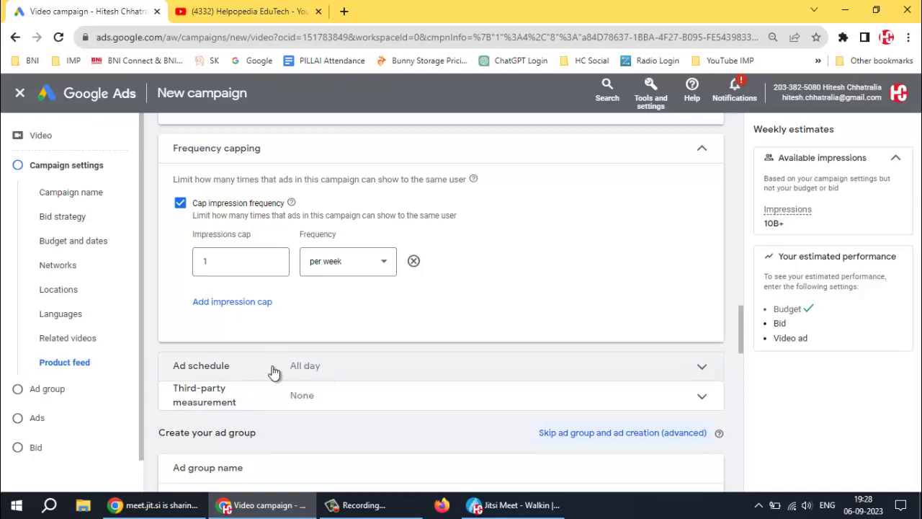
pyautogui.click(282, 365)
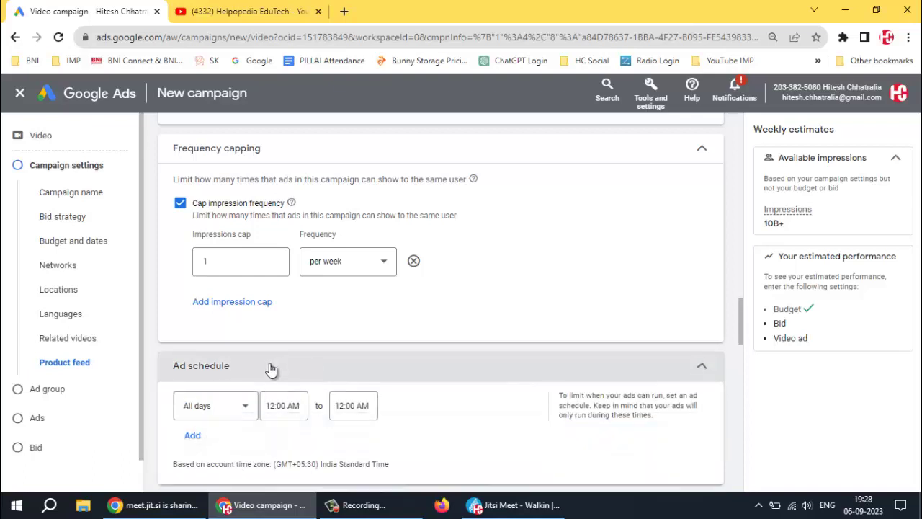
pyautogui.scroll(-2, 476, 373)
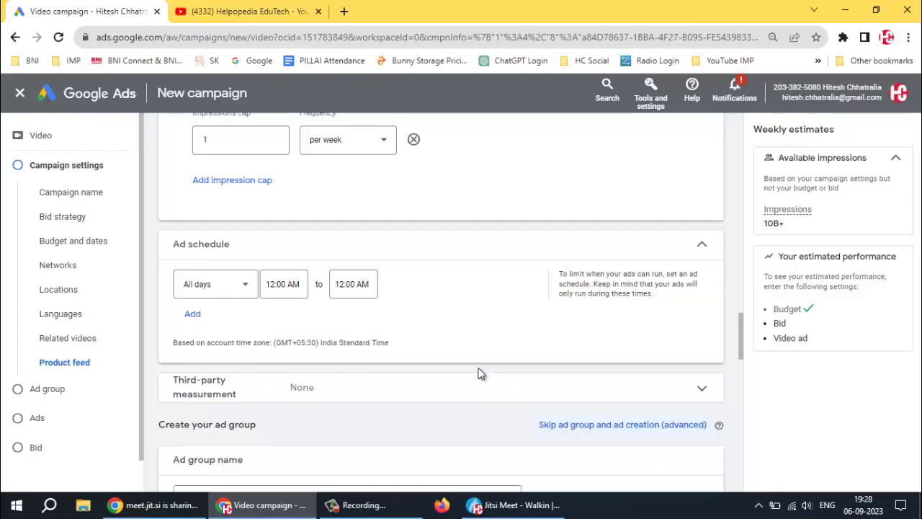
pyautogui.click(226, 289)
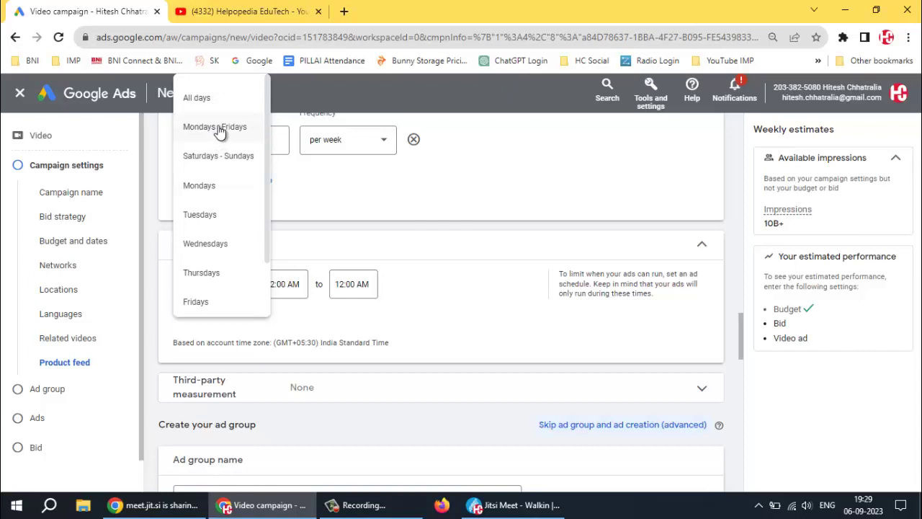
pyautogui.click(220, 129)
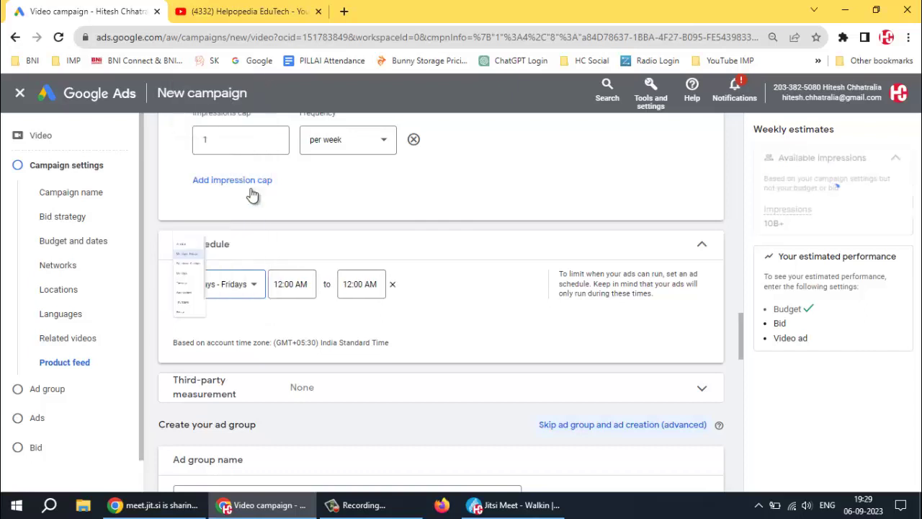
pyautogui.click(302, 284)
pyautogui.scroll(-5, 299, 180)
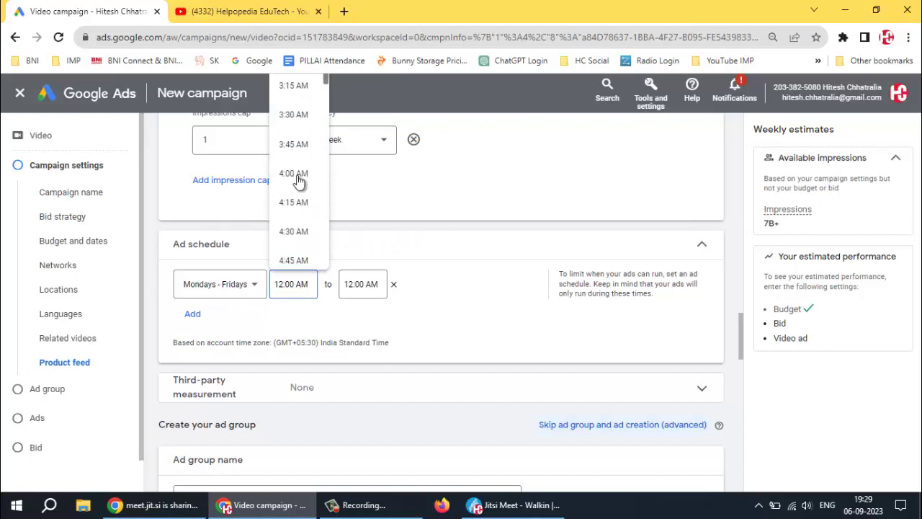
pyautogui.scroll(-8, 299, 181)
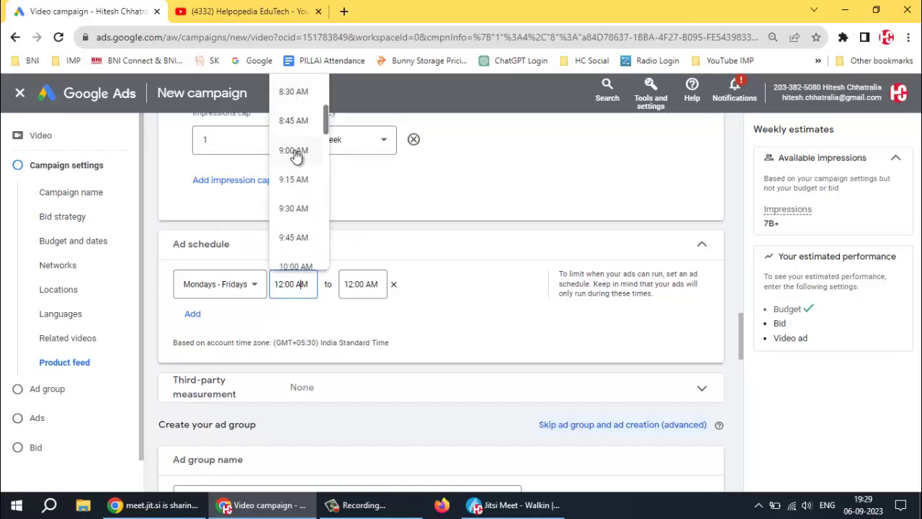
pyautogui.click(296, 152)
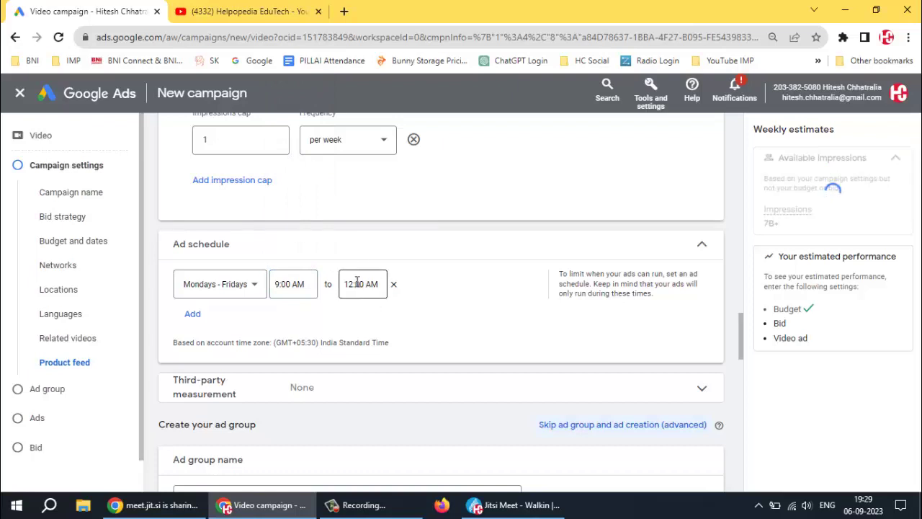
# - Add a second ad schedule entry for Saturdays - Sundays
pyautogui.click(193, 315)
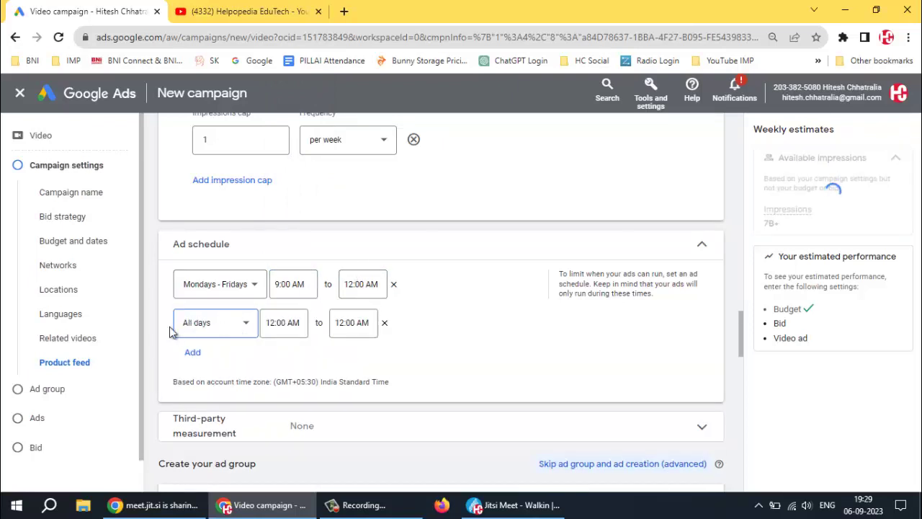
pyautogui.click(216, 330)
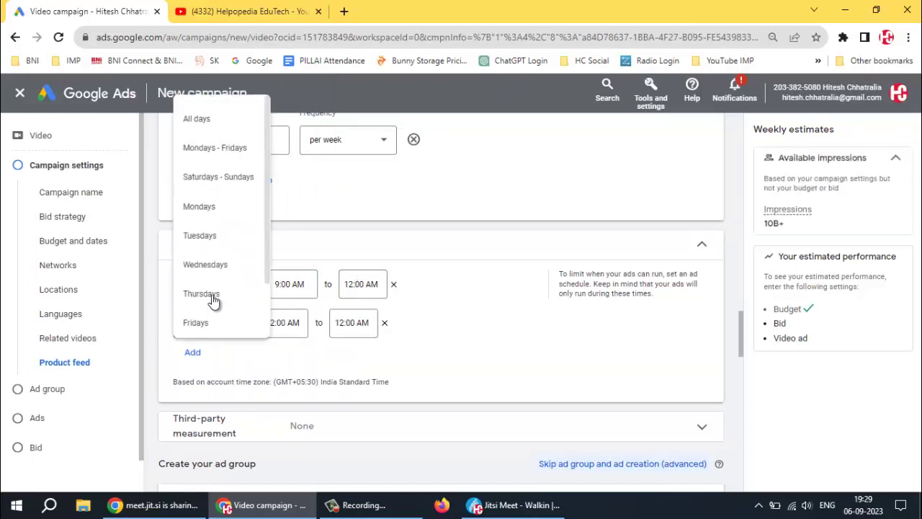
pyautogui.click(225, 185)
# - Review the third-party measurement setting and collapse it again
pyautogui.scroll(-2, 450, 340)
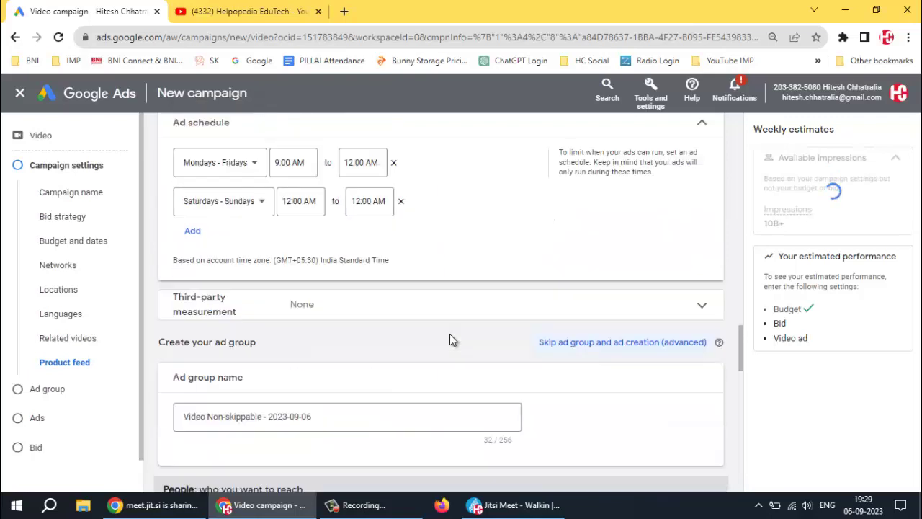
pyautogui.click(394, 314)
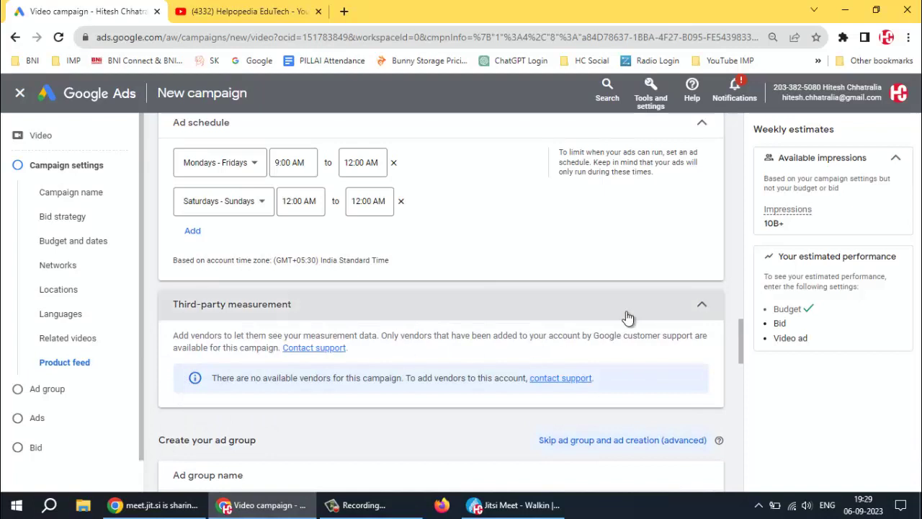
pyautogui.click(699, 305)
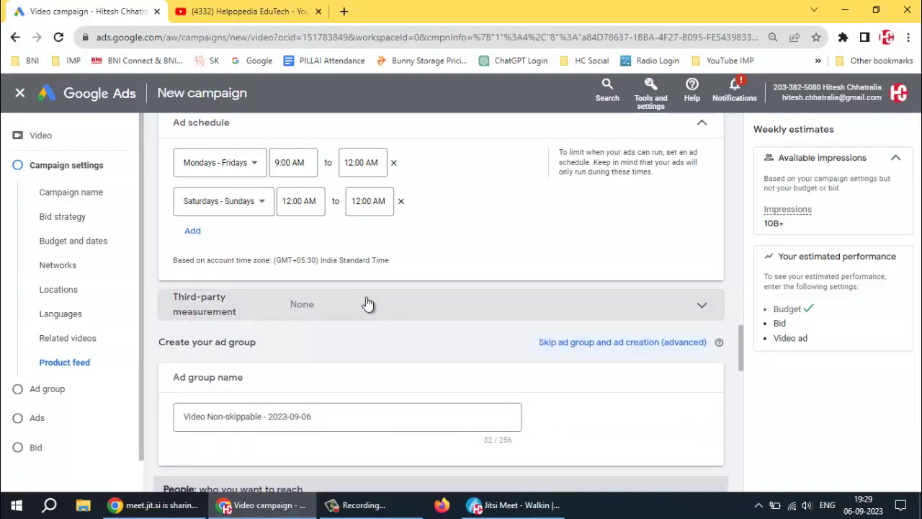
# - Rename the ad group as Video Non-skippable - DM, replacing the date at the end of the name
pyautogui.scroll(-1, 366, 296)
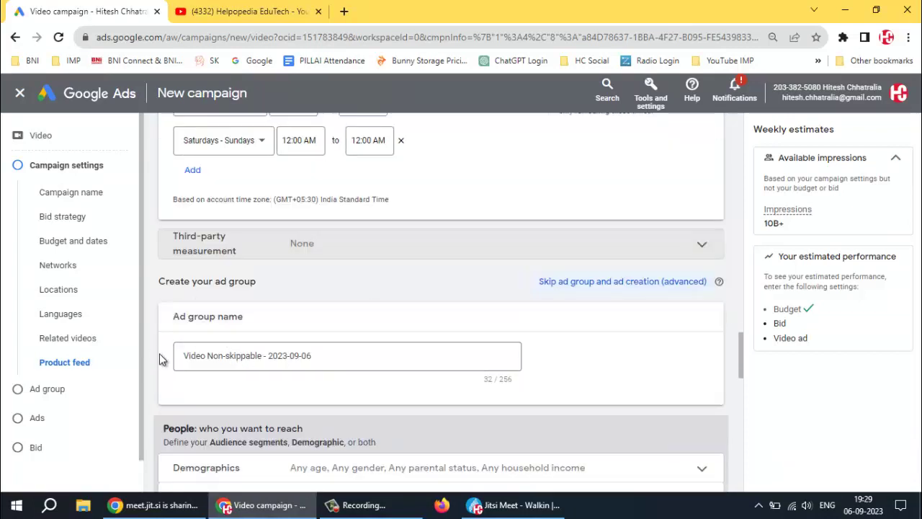
pyautogui.moveTo(269, 356); pyautogui.dragTo(437, 356)
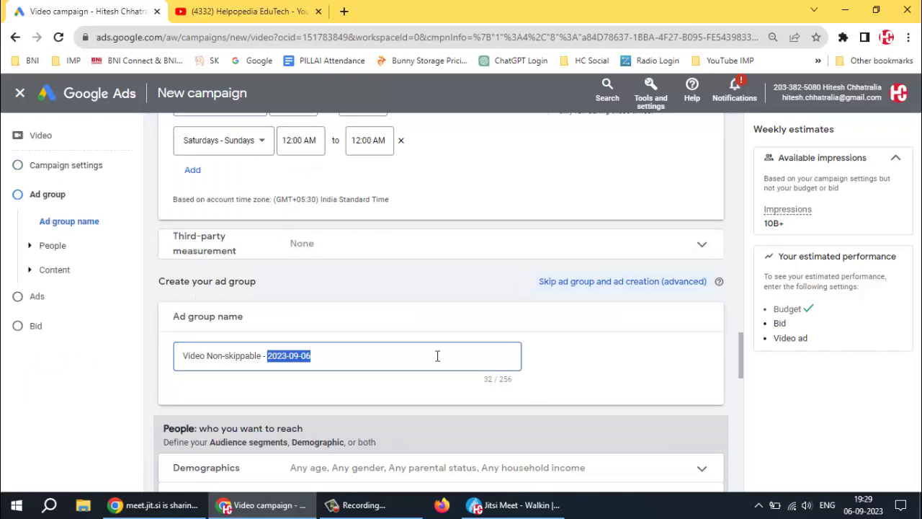
pyautogui.write('DM')
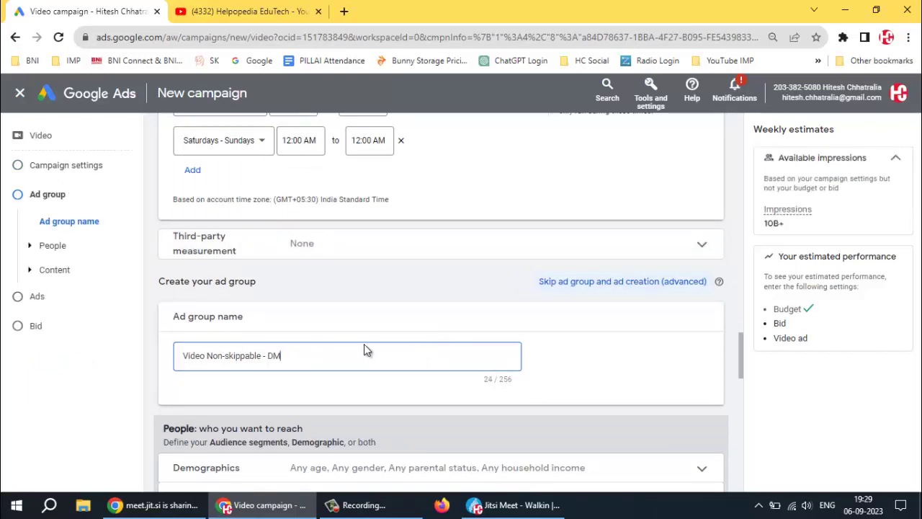
# - Exclude the age groups 45 - 54, 55 - 64 and 65+ from the ad group's demographic targeting
pyautogui.scroll(-3, 364, 344)
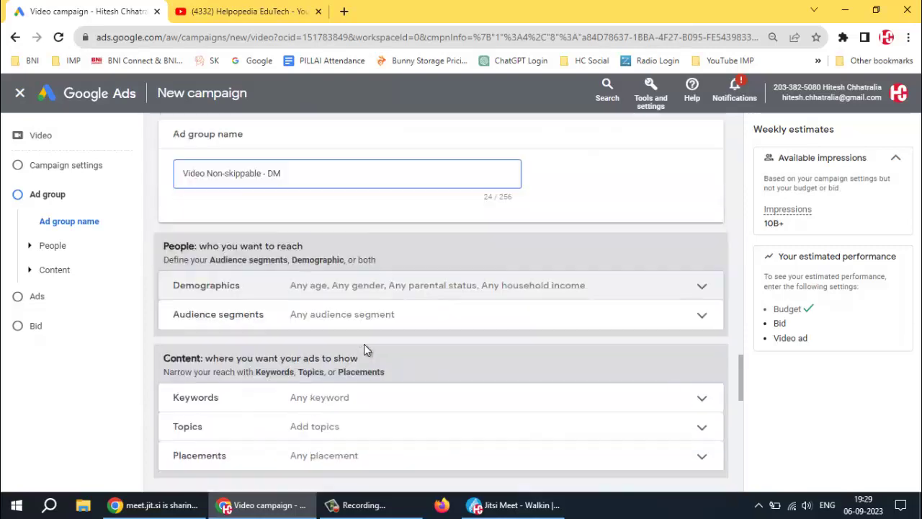
pyautogui.click(379, 288)
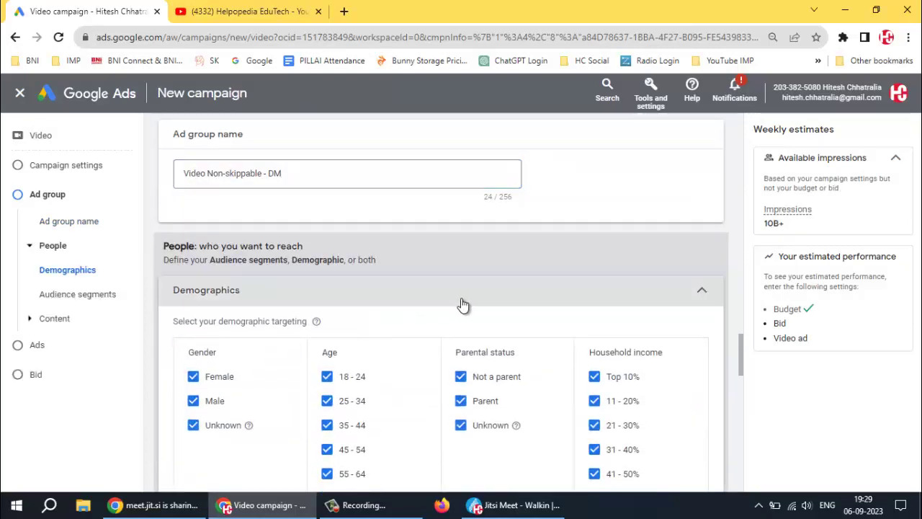
pyautogui.scroll(-1, 463, 304)
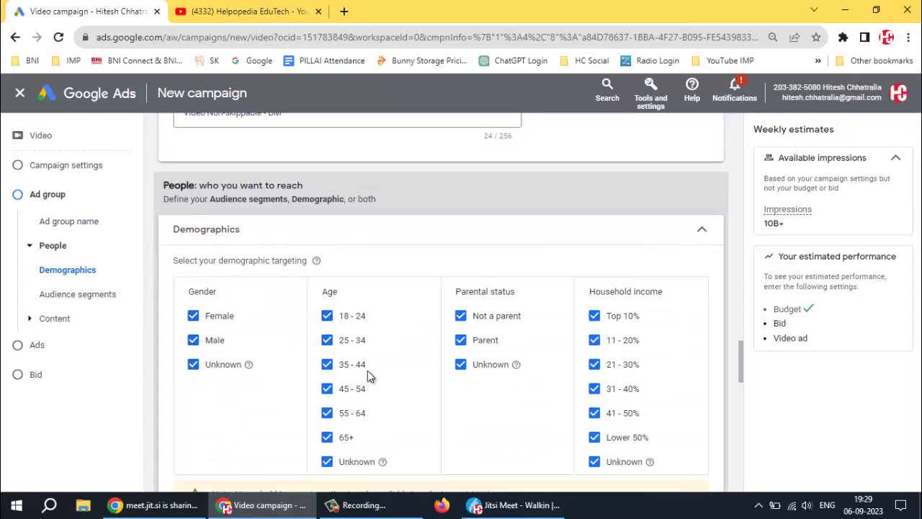
pyautogui.click(327, 388)
pyautogui.click(327, 413)
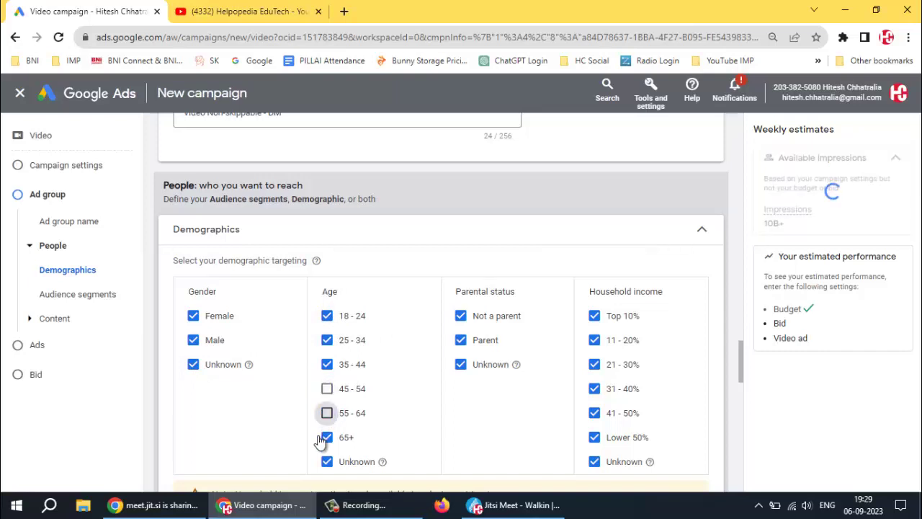
pyautogui.click(327, 437)
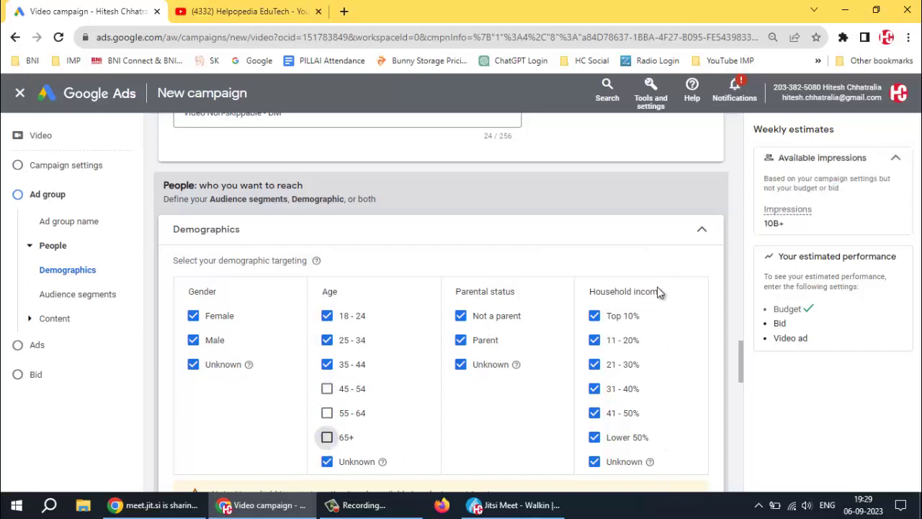
# - Add the Current College Students segment from the Education detailed demographics to the ad group's audience segments
pyautogui.scroll(-3, 729, 362)
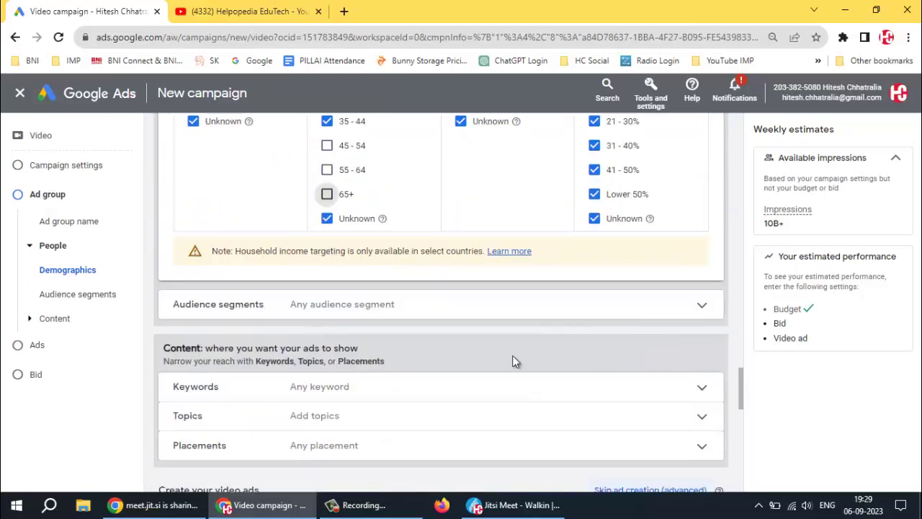
pyautogui.click(427, 315)
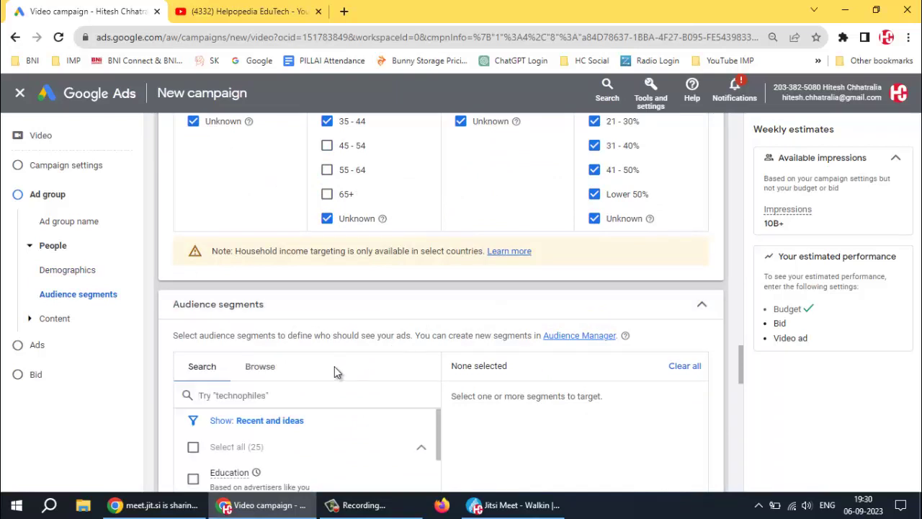
pyautogui.scroll(-2, 697, 382)
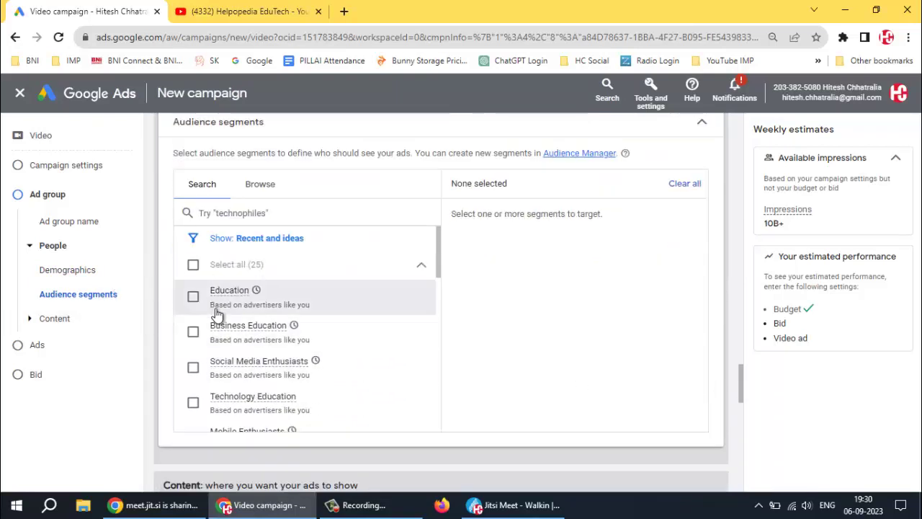
pyautogui.scroll(-1, 216, 299)
pyautogui.scroll(-1, 216, 289)
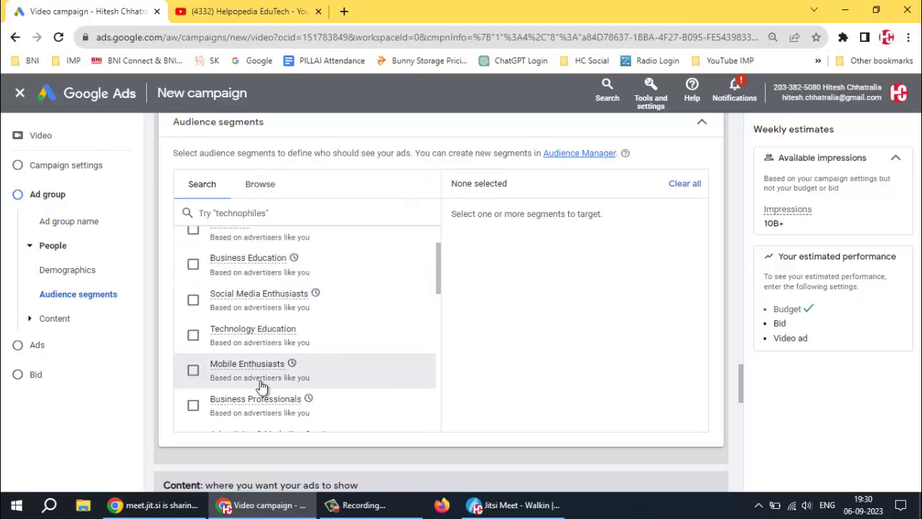
pyautogui.scroll(2, 277, 375)
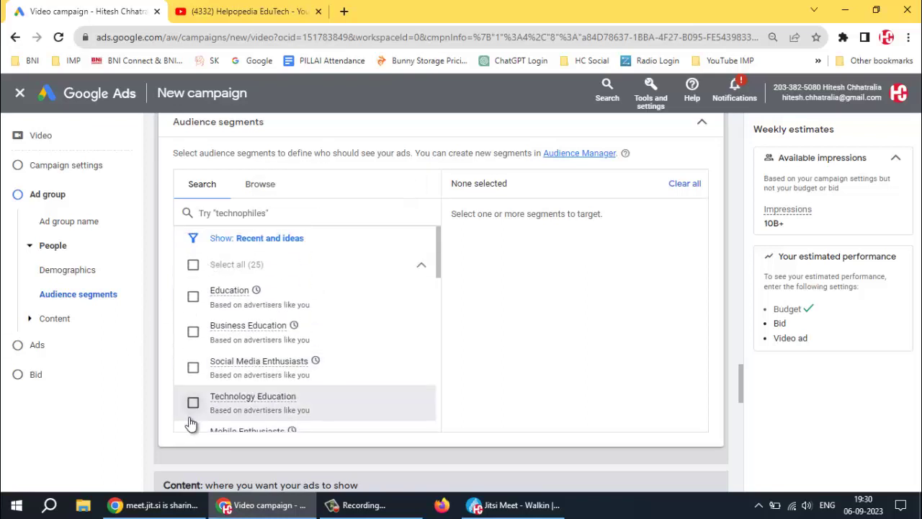
pyautogui.click(259, 184)
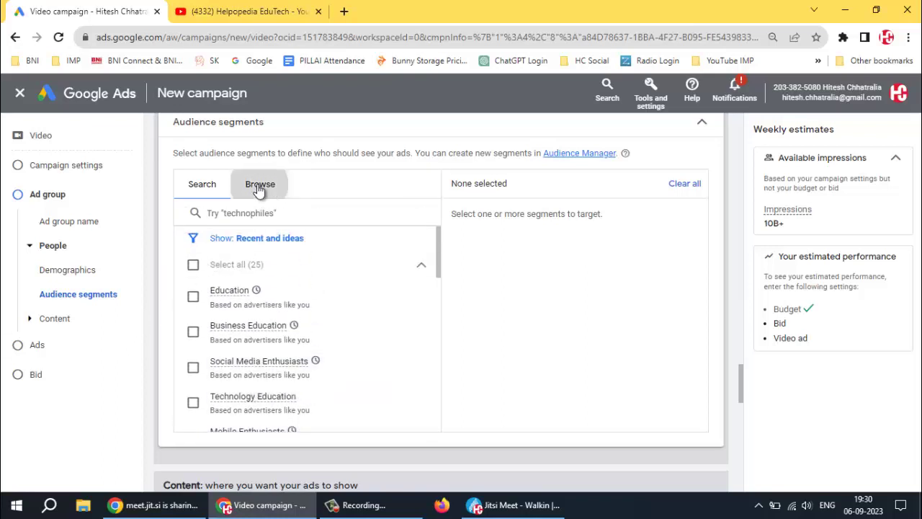
pyautogui.click(280, 219)
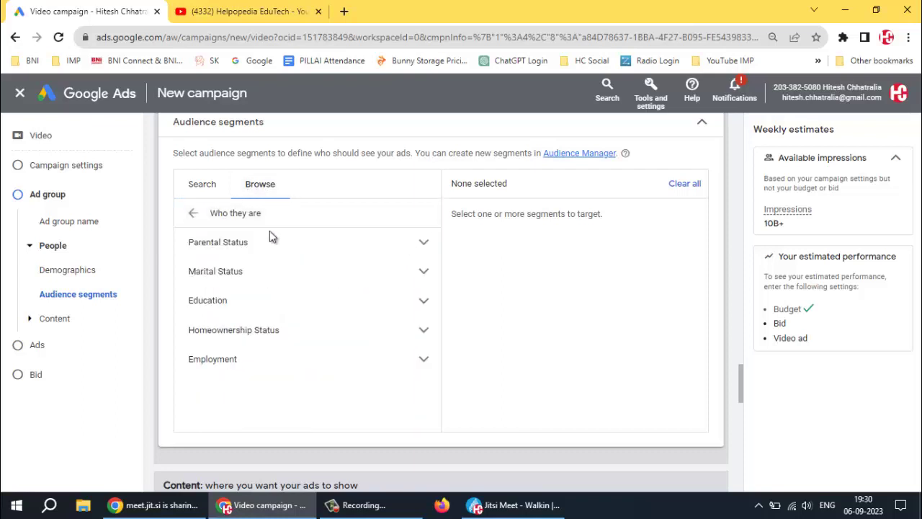
pyautogui.click(216, 306)
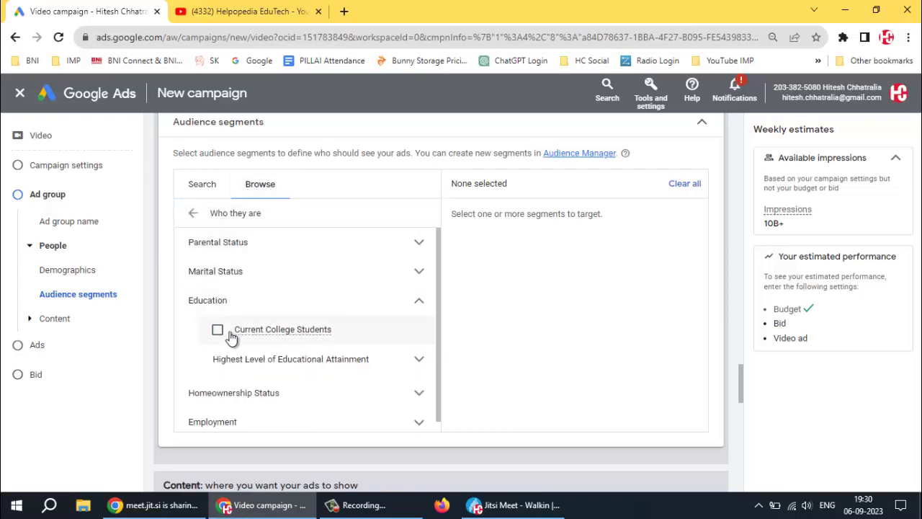
pyautogui.click(218, 329)
# - Add the educational attainment segments High School Graduate, Bachelor's Degree and Advanced Degree to the audience targeting
pyautogui.click(324, 359)
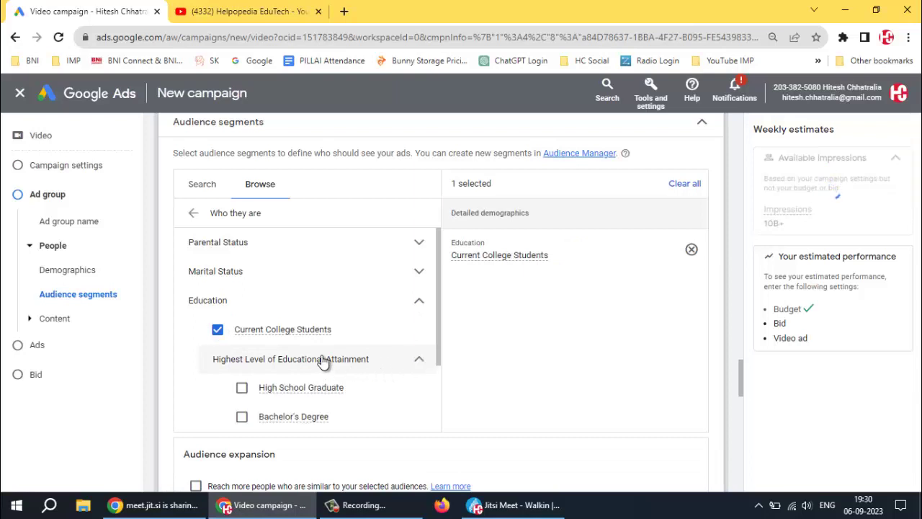
pyautogui.scroll(-1, 309, 350)
pyautogui.click(241, 323)
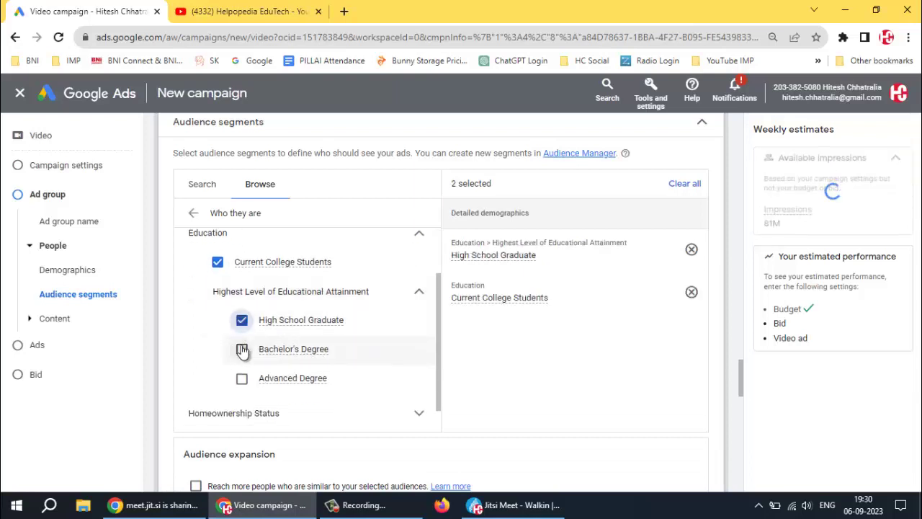
pyautogui.click(241, 350)
pyautogui.click(242, 379)
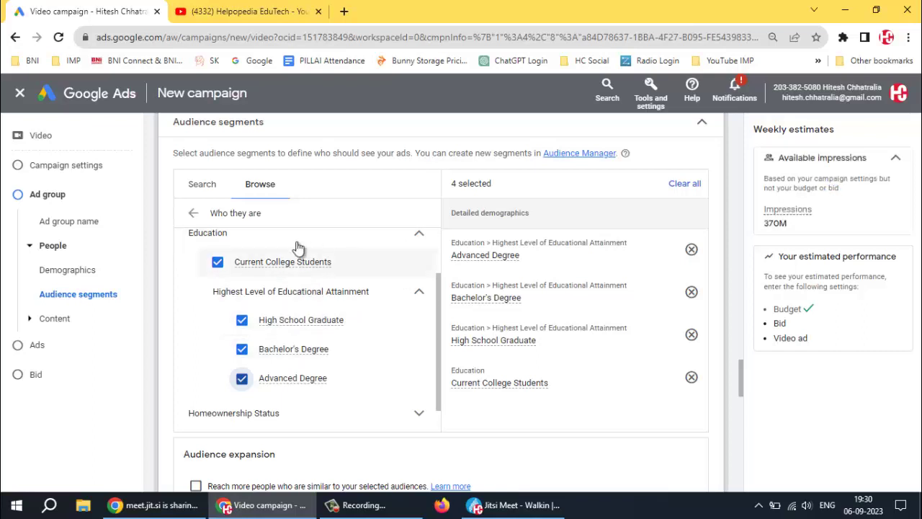
pyautogui.click(413, 237)
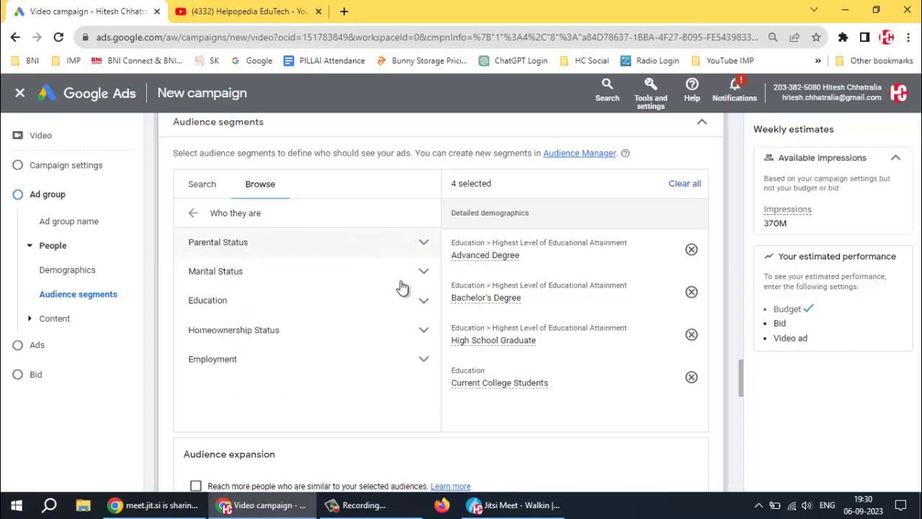
# - Add the employment company-size segments Small Employer (1-249 Employees) and Large Employer (250-10k Employees) to the audience targeting
pyautogui.click(422, 359)
pyautogui.scroll(-2, 364, 360)
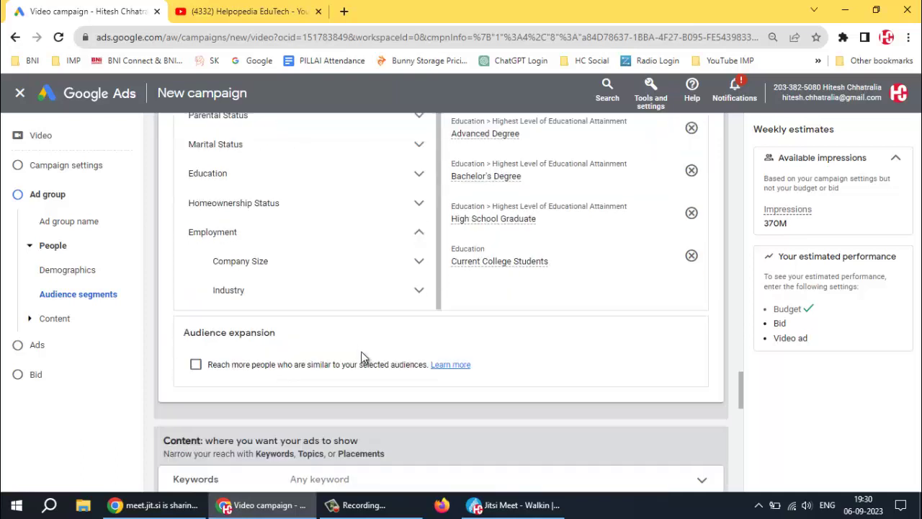
pyautogui.click(420, 263)
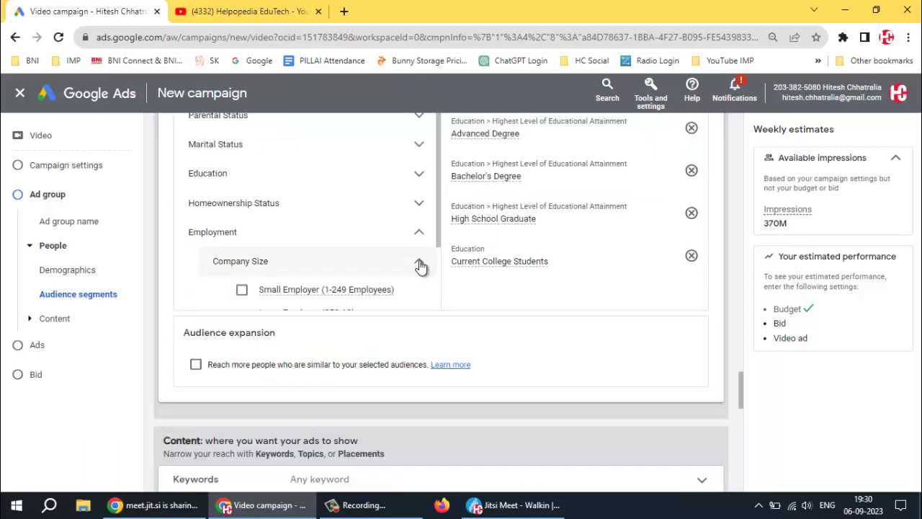
pyautogui.scroll(-1, 371, 278)
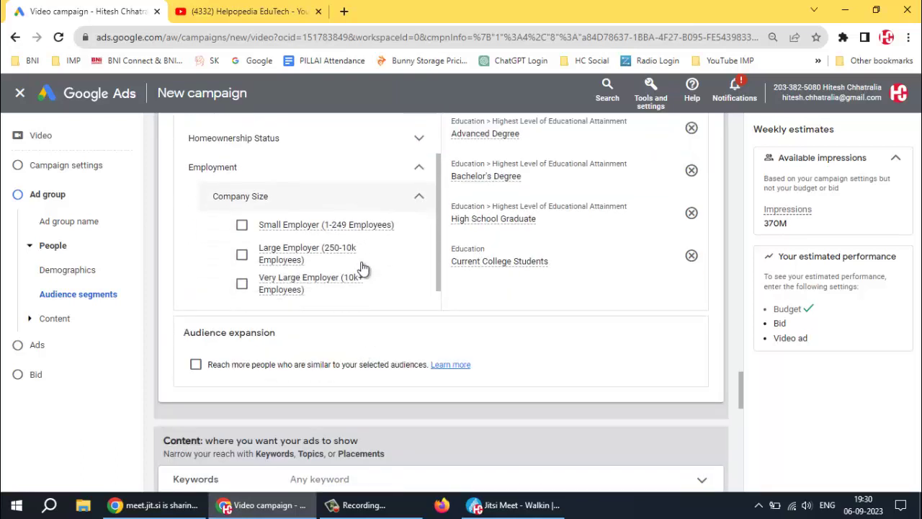
pyautogui.click(242, 223)
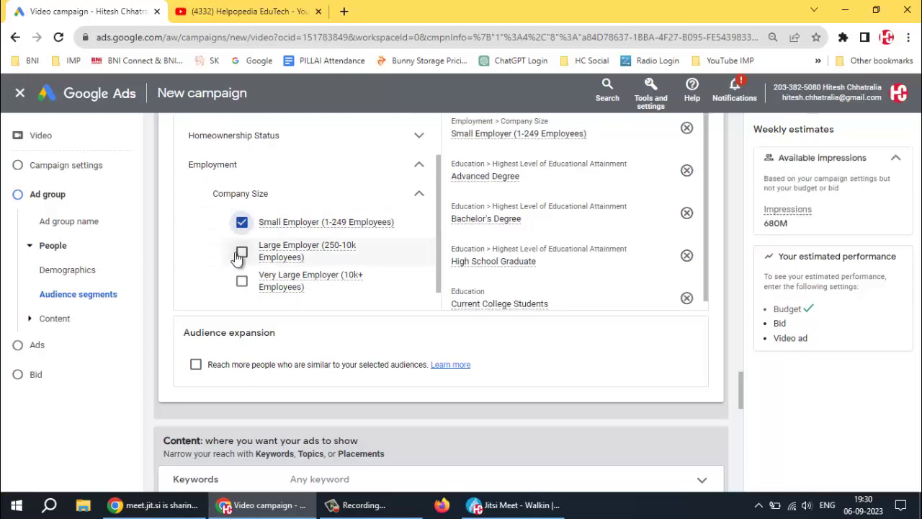
pyautogui.click(242, 252)
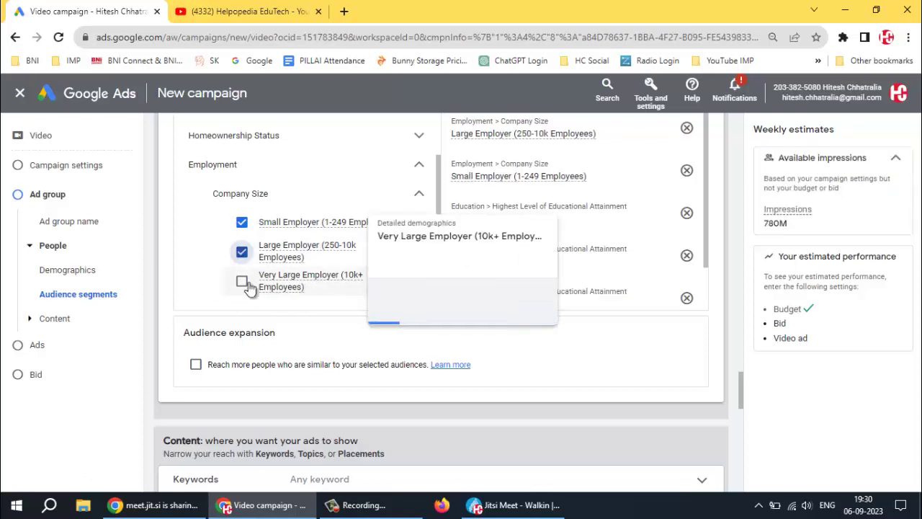
# - Add the Education, Healthcare, Hospitality, Manufacturing, Real Estate and Technology industry segments, and enable audience expansion to people similar to the selected audiences
pyautogui.scroll(-1, 202, 274)
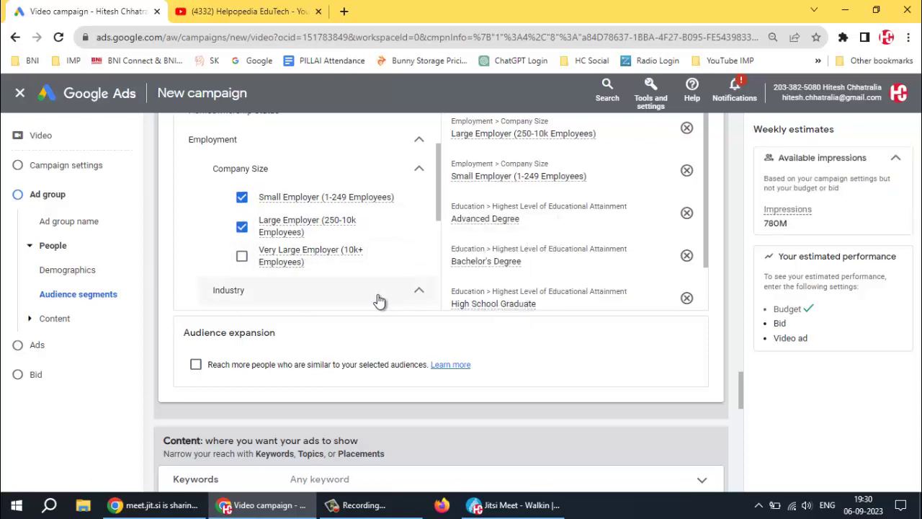
pyautogui.scroll(-3, 324, 288)
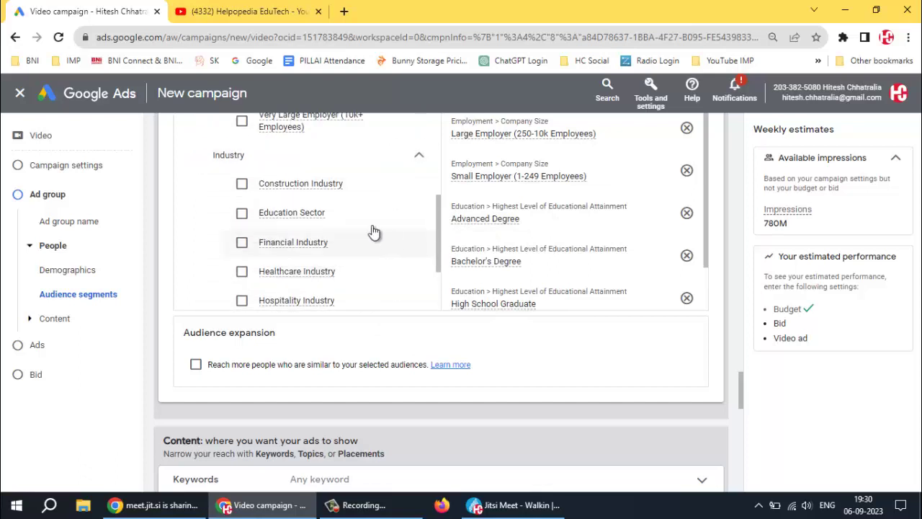
pyautogui.click(242, 214)
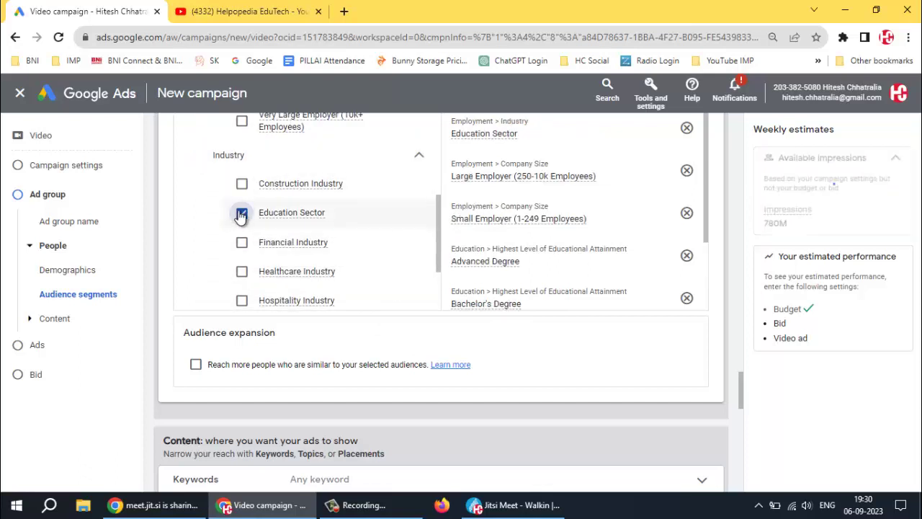
pyautogui.click(241, 272)
pyautogui.click(241, 301)
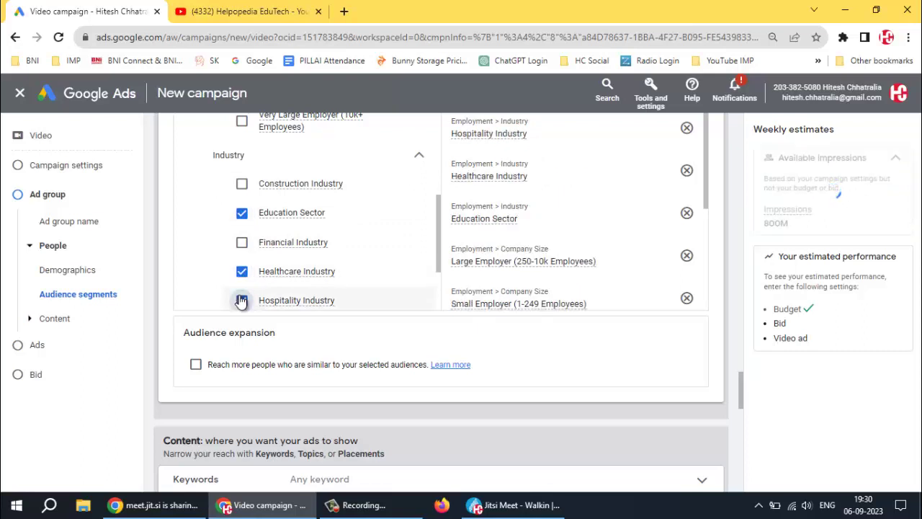
pyautogui.scroll(-2, 240, 301)
pyautogui.click(242, 232)
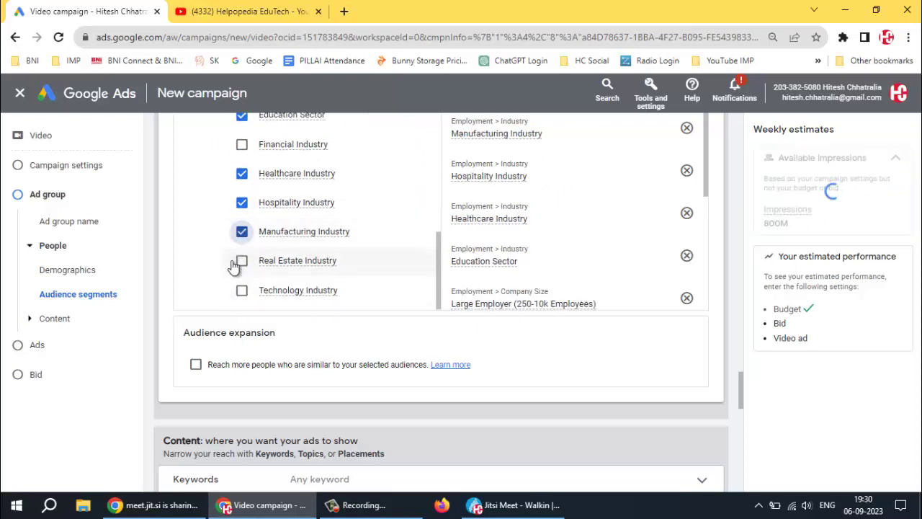
pyautogui.click(240, 262)
pyautogui.scroll(-2, 235, 266)
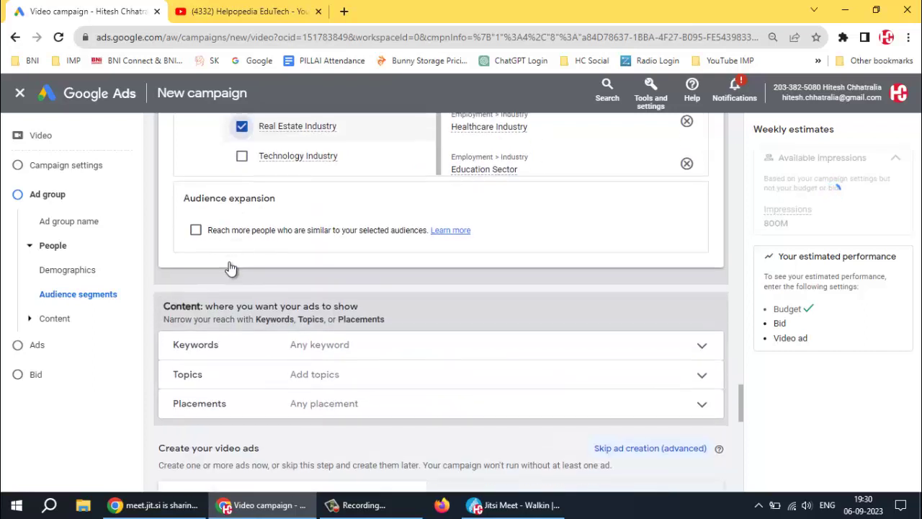
pyautogui.click(241, 156)
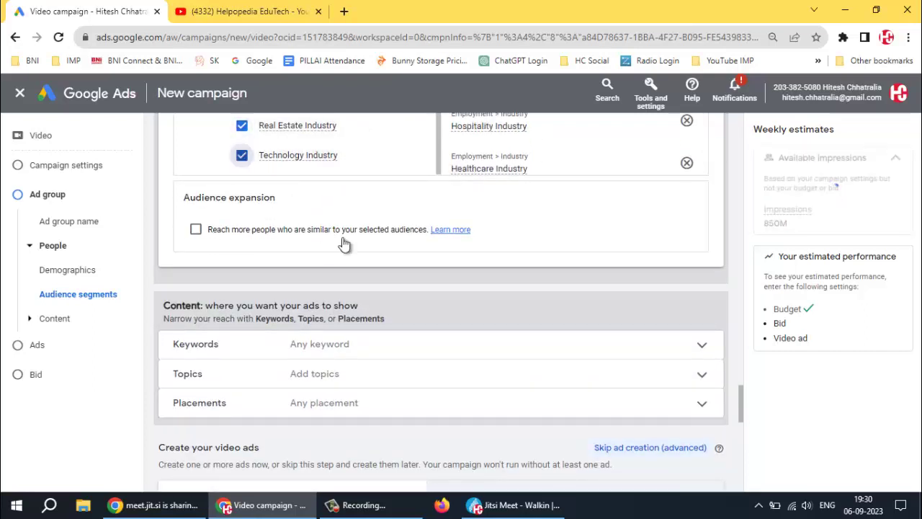
pyautogui.scroll(2, 409, 269)
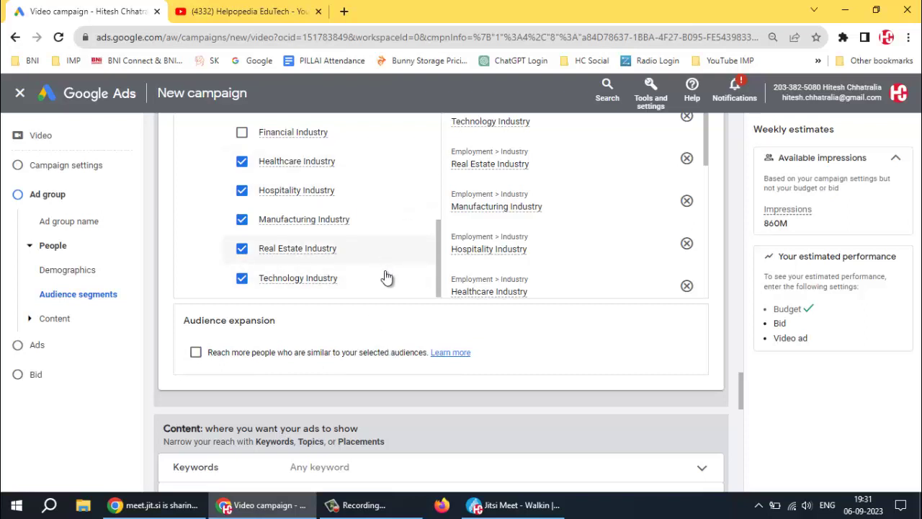
pyautogui.click(195, 353)
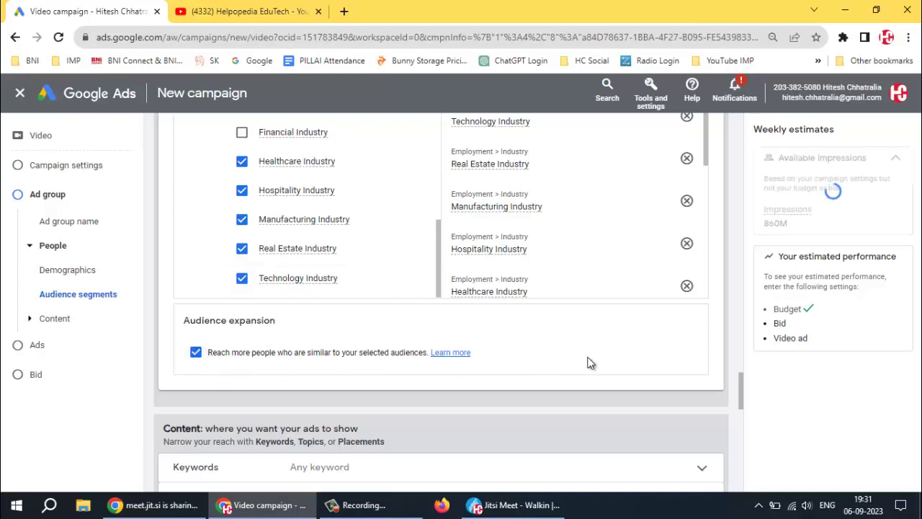
# - Get keyword ideas for the ad group's content targeting using the product or service "digital marketing courses"
pyautogui.scroll(-1, 583, 336)
pyautogui.scroll(-2, 581, 338)
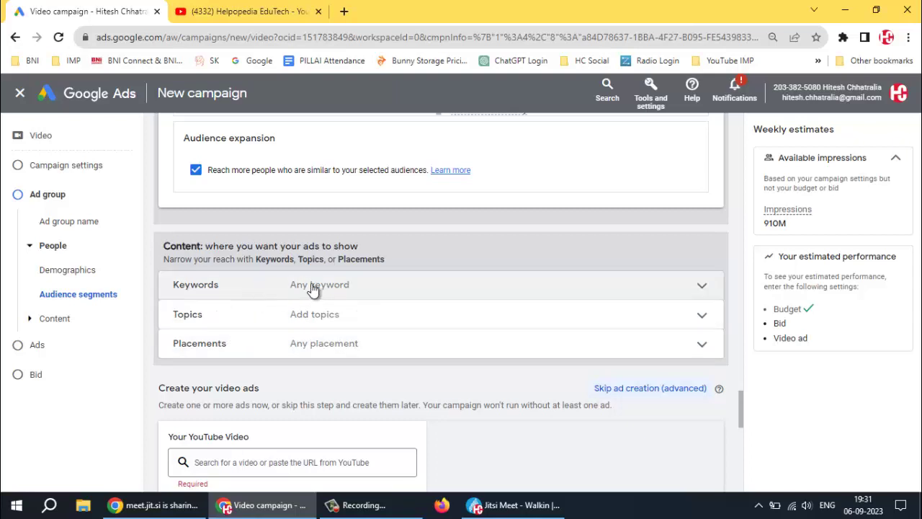
pyautogui.click(392, 290)
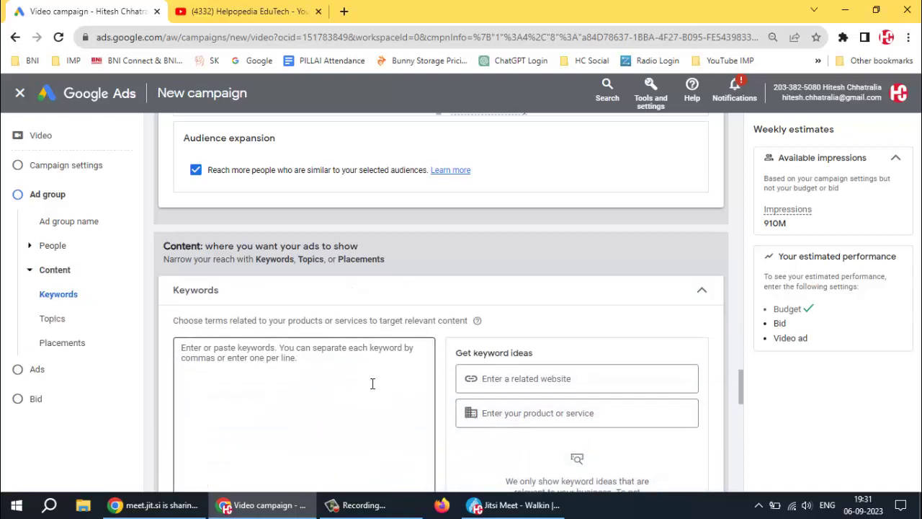
pyautogui.click(528, 379)
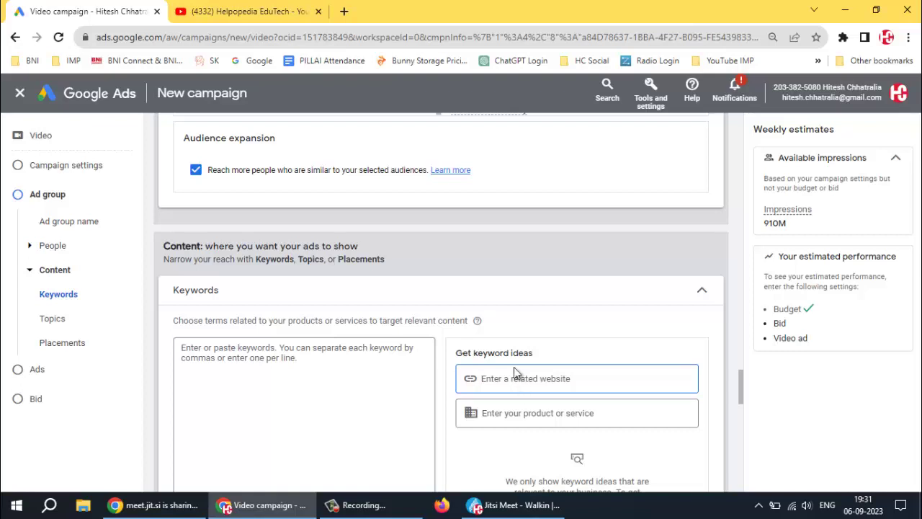
pyautogui.click(513, 410)
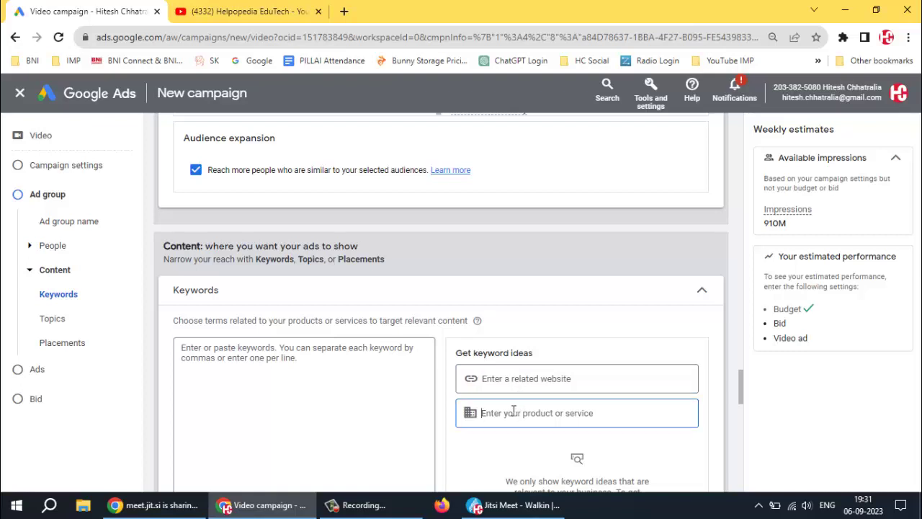
pyautogui.write('digital marketing courses')
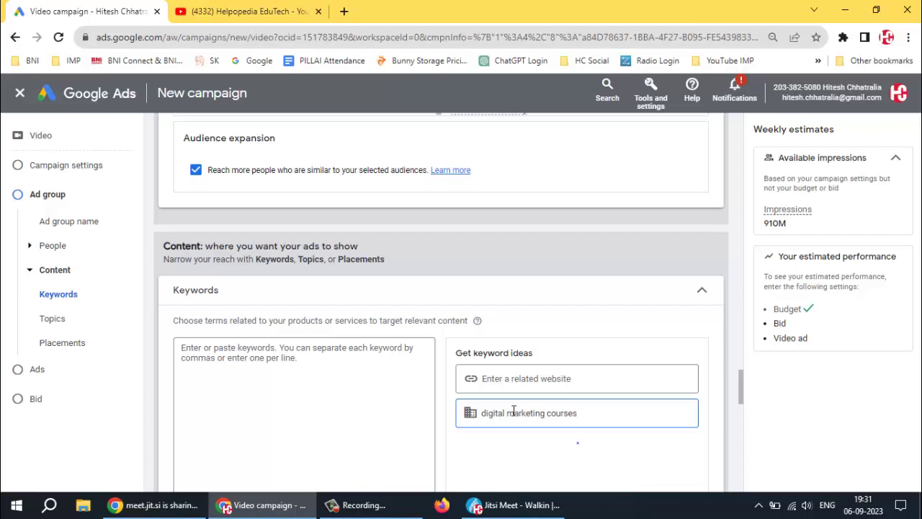
# - Add the suggested keywords in order of relevance, from "online digital marketing courses" through "masters in digital marketing", to the ad group's keyword list
pyautogui.scroll(-2, 729, 369)
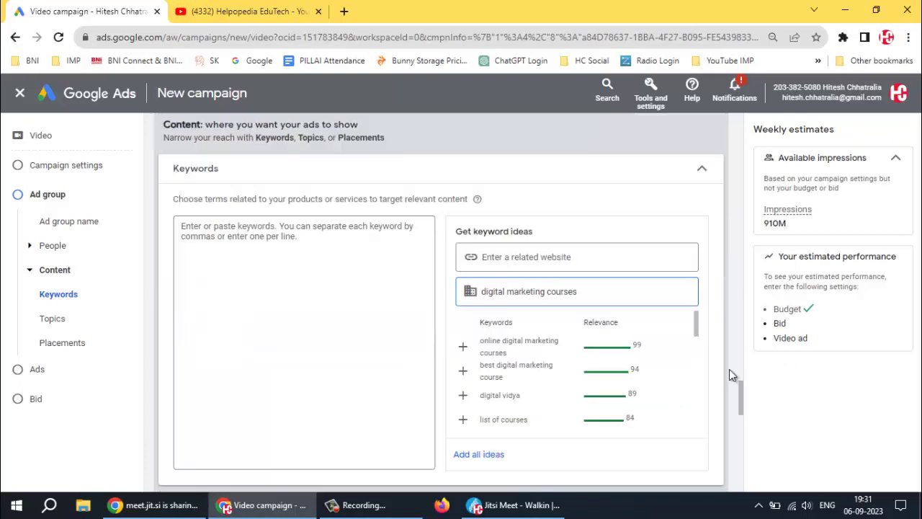
pyautogui.click(463, 347)
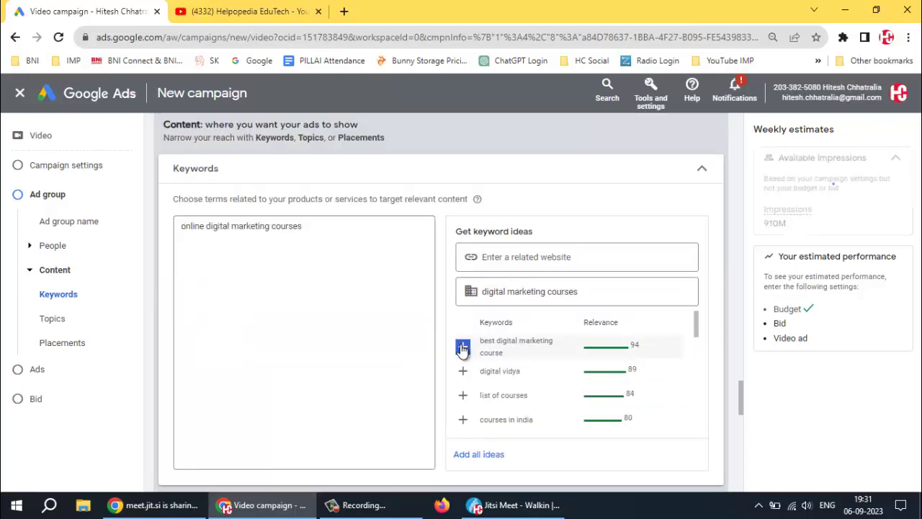
pyautogui.click(463, 347)
pyautogui.doubleClick(462, 347)
pyautogui.doubleClick(462, 347)
pyautogui.doubleClick(463, 347)
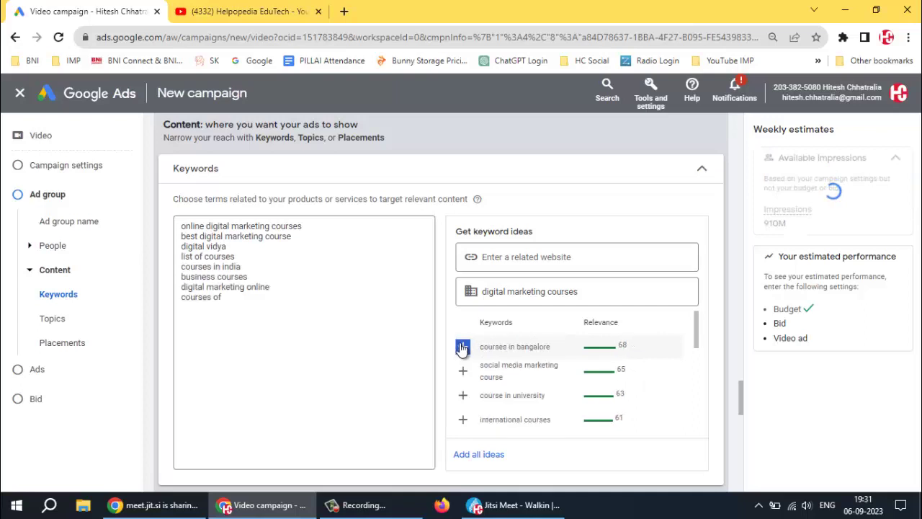
pyautogui.click(462, 347)
pyautogui.doubleClick(463, 347)
pyautogui.doubleClick(462, 347)
pyautogui.doubleClick(463, 348)
pyautogui.doubleClick(463, 347)
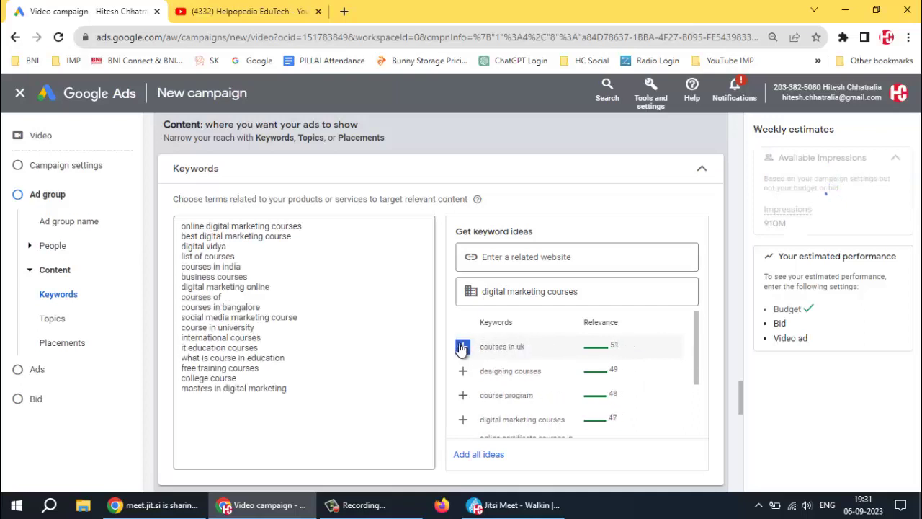
# - Add the remaining suggested keywords, from "courses in uk" through "digital marketing course in uk", to the ad group's keyword list
pyautogui.doubleClick(463, 348)
pyautogui.doubleClick(462, 347)
pyautogui.doubleClick(463, 347)
pyautogui.tripleClick(463, 347)
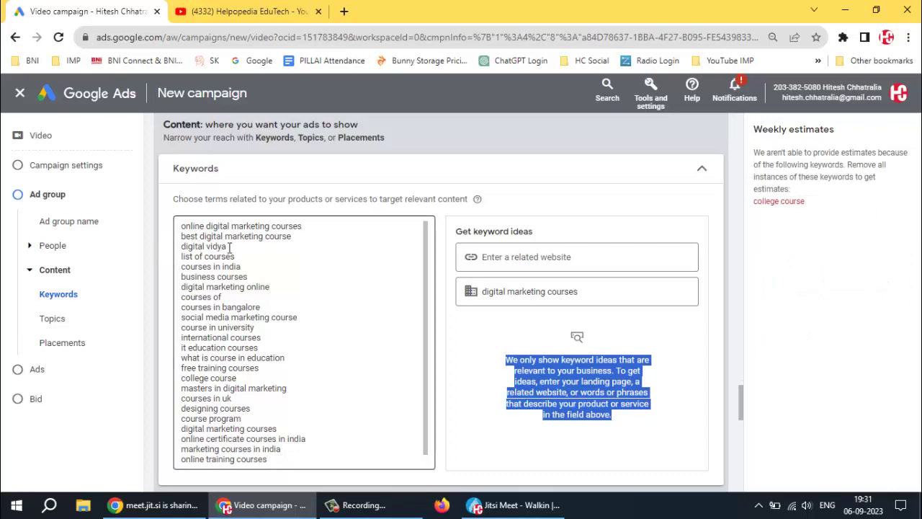
# - Remove the keywords "digital vidya" and "courses in uk" from the keyword list, including their empty lines
pyautogui.moveTo(229, 247); pyautogui.dragTo(153, 248)
pyautogui.press('BackSpace')
pyautogui.press('BackSpace')
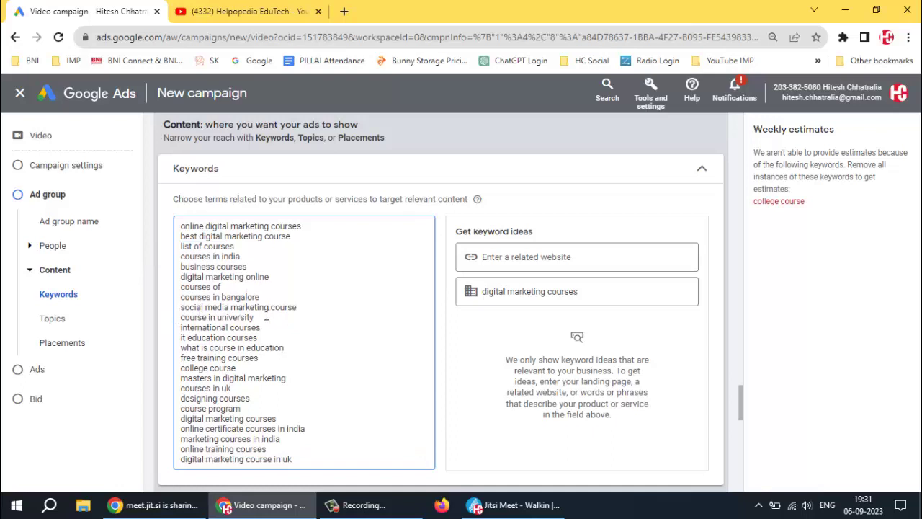
pyautogui.scroll(-1, 263, 317)
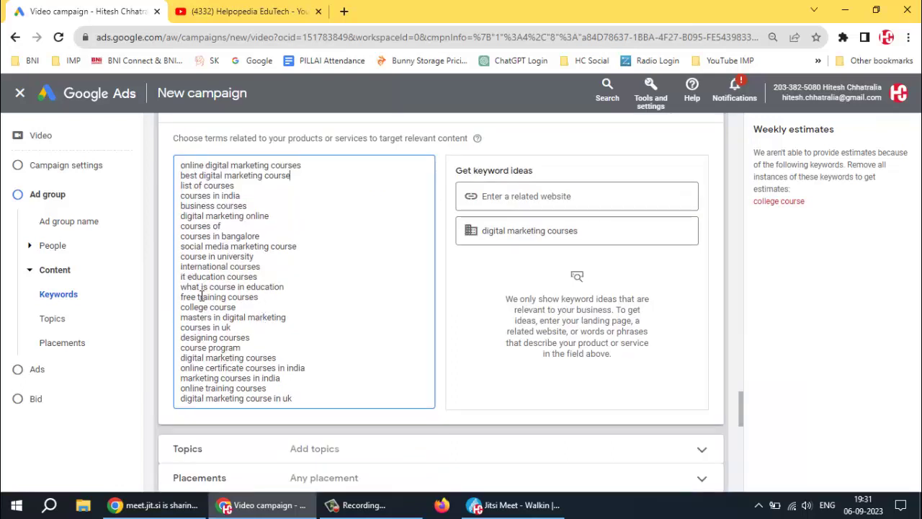
pyautogui.moveTo(232, 326); pyautogui.dragTo(149, 329)
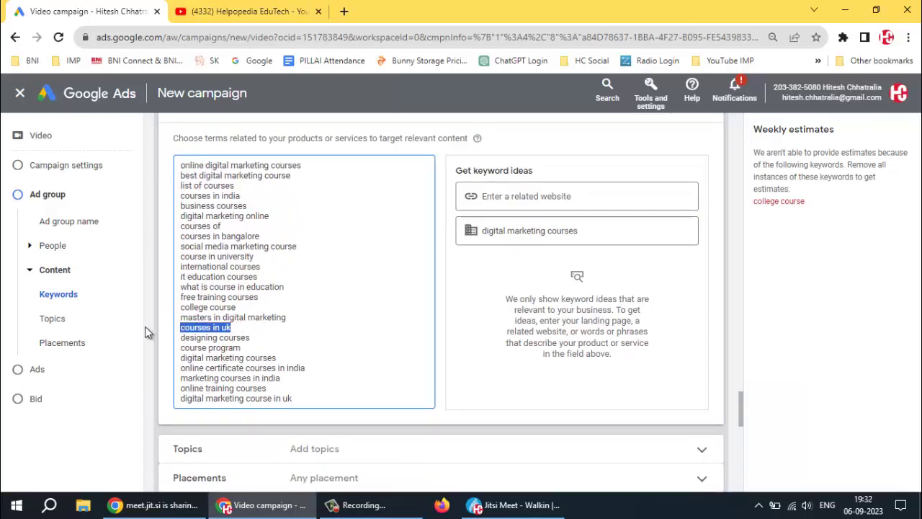
pyautogui.press('BackSpace')
pyautogui.press('BackSpace')
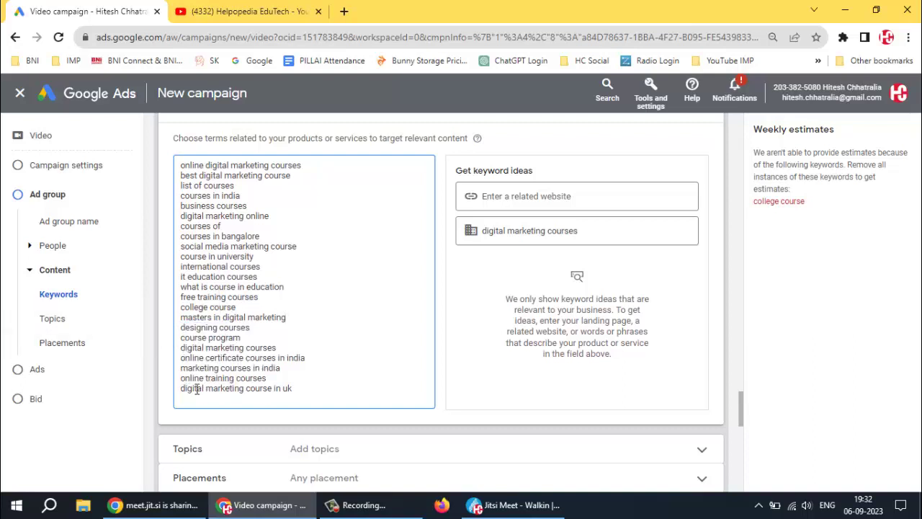
# - Change the last keyword, "digital marketing course in uk", to "digital marketing course in navi mumbai"
pyautogui.doubleClick(295, 389)
pyautogui.press('BackSpace')
pyautogui.write('Navi M')
pyautogui.press('BackSpace')
pyautogui.press('BackSpace')
pyautogui.write('mum')
pyautogui.write('bai')
# - Append "social media marketing" to the end of the "courses in bangalore" line in the keyword list
pyautogui.tripleClick(598, 231)
pyautogui.click(332, 235)
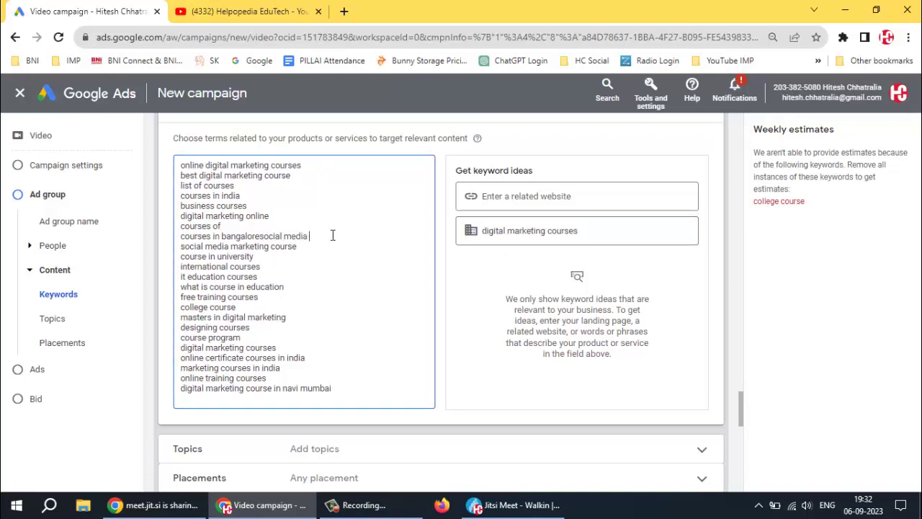
pyautogui.write('social media marketing')
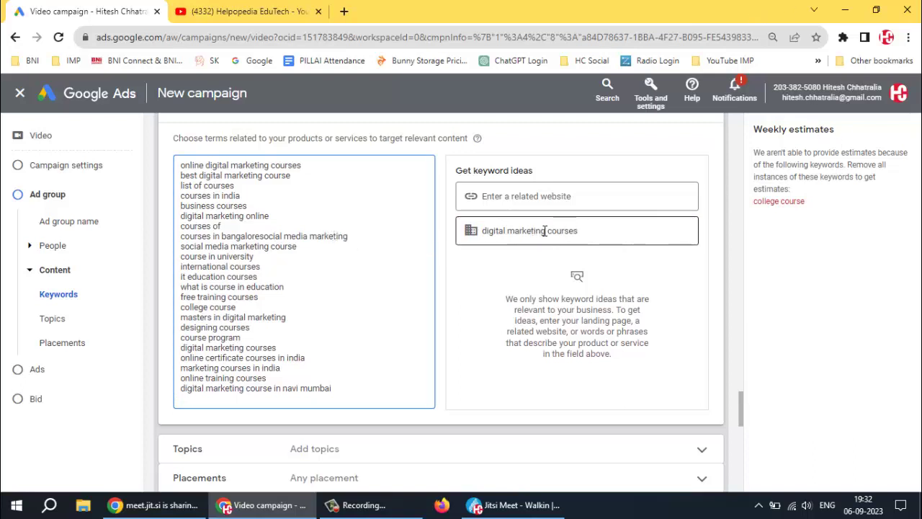
# - Get new keyword ideas by changing the product or service to "social media marketing courses"
pyautogui.moveTo(508, 231); pyautogui.dragTo(483, 236)
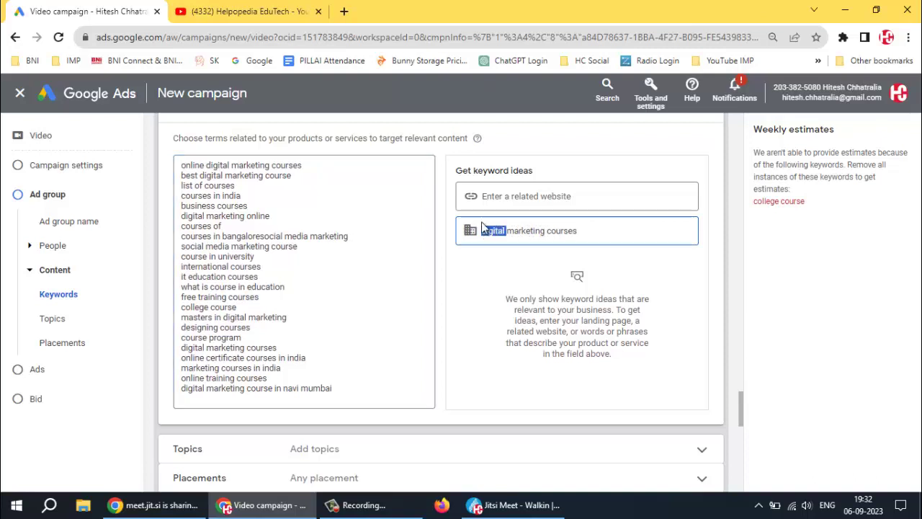
pyautogui.write('social')
pyautogui.press('BackSpace')
pyautogui.press('BackSpace')
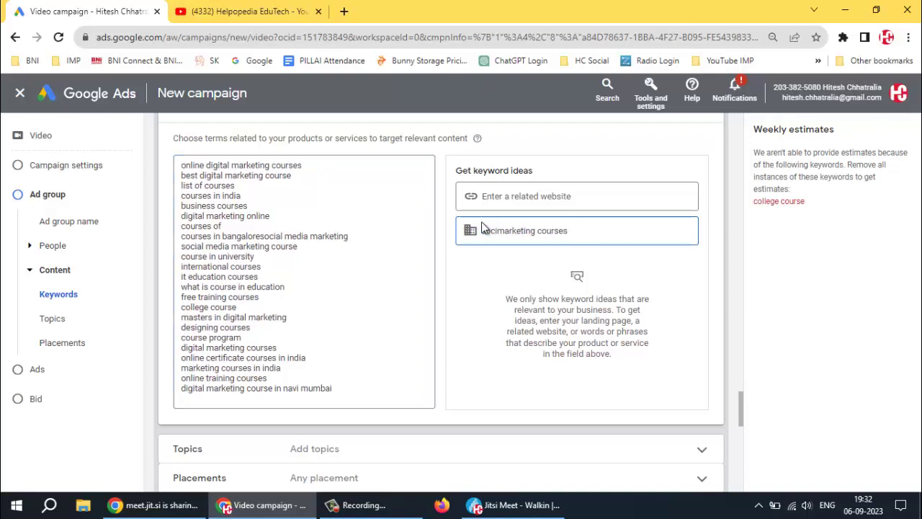
pyautogui.press('BackSpace')
pyautogui.write('ial me')
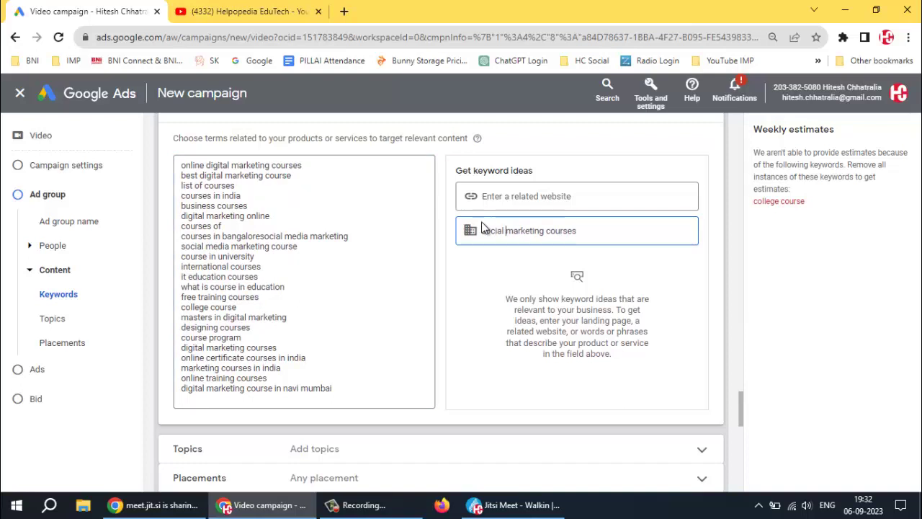
pyautogui.write('dia ma')
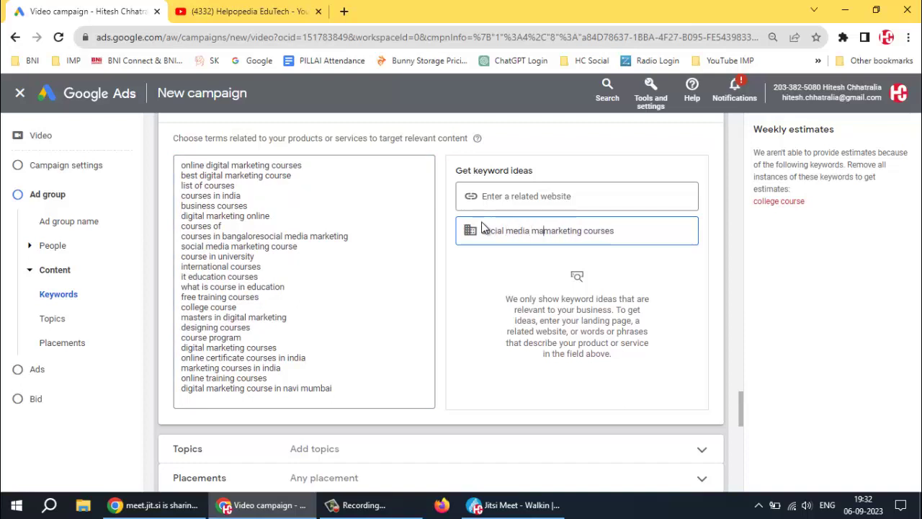
pyautogui.write('rketing')
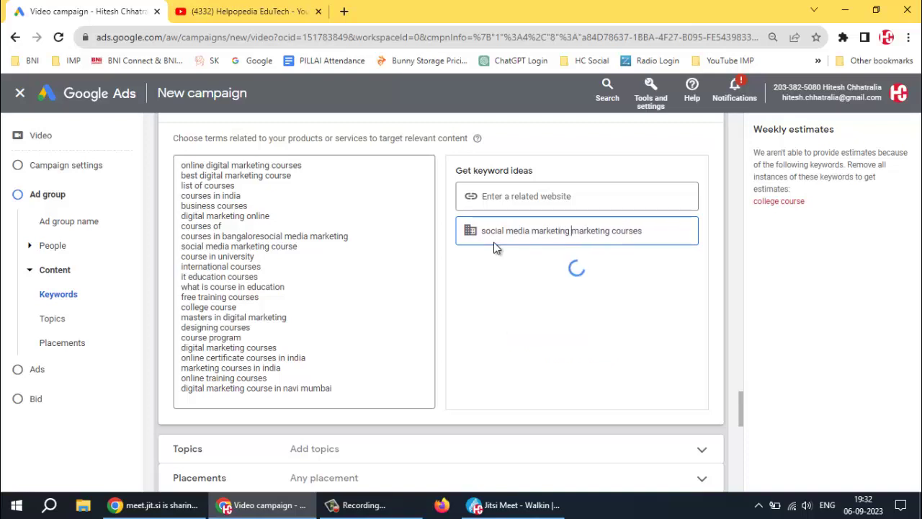
pyautogui.doubleClick(590, 230)
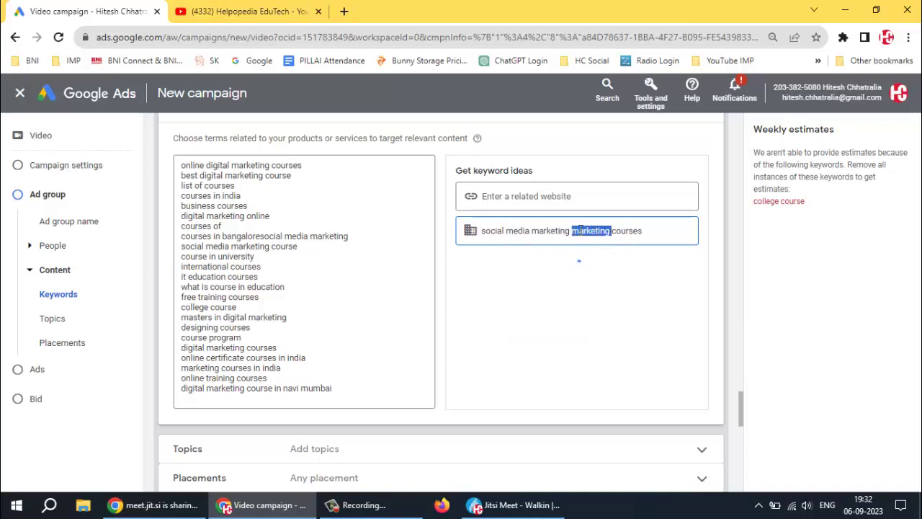
pyautogui.press('BackSpace')
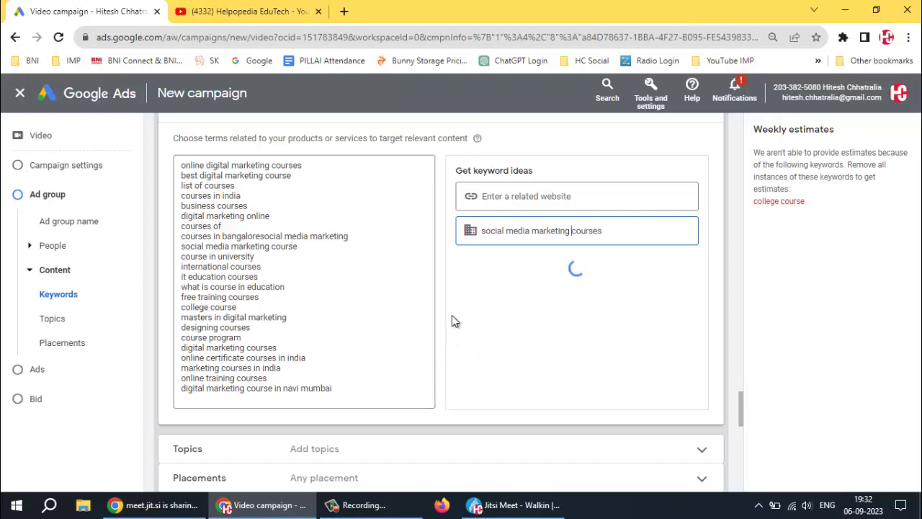
# - Add all suggested keywords for social media marketing courses one by one, starting with "best digital marketing course", to the keyword list
pyautogui.click(462, 286)
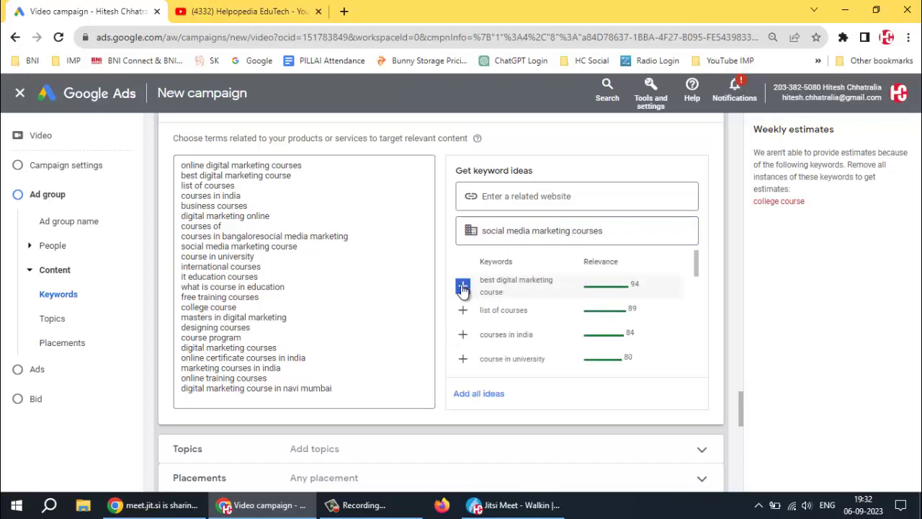
pyautogui.click(462, 286)
pyautogui.click(463, 286)
pyautogui.click(462, 286)
pyautogui.click(463, 286)
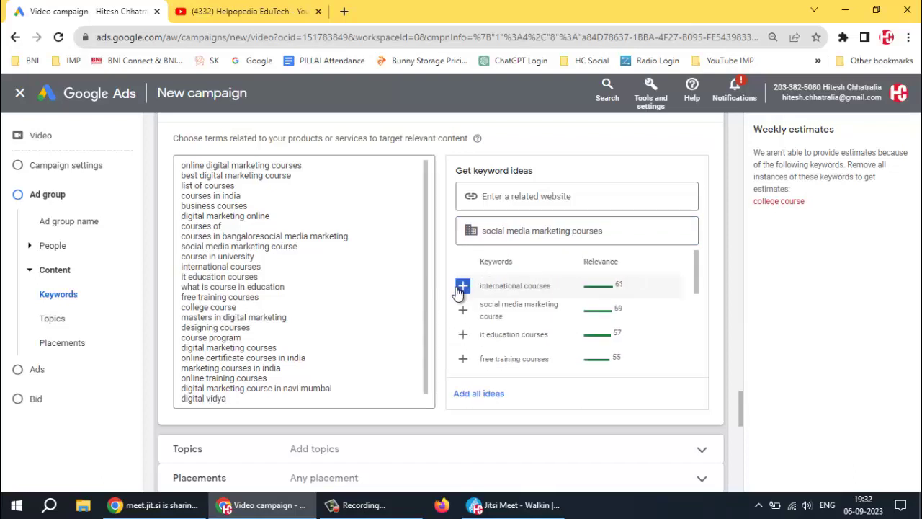
pyautogui.click(462, 286)
pyautogui.click(462, 286)
pyautogui.click(463, 286)
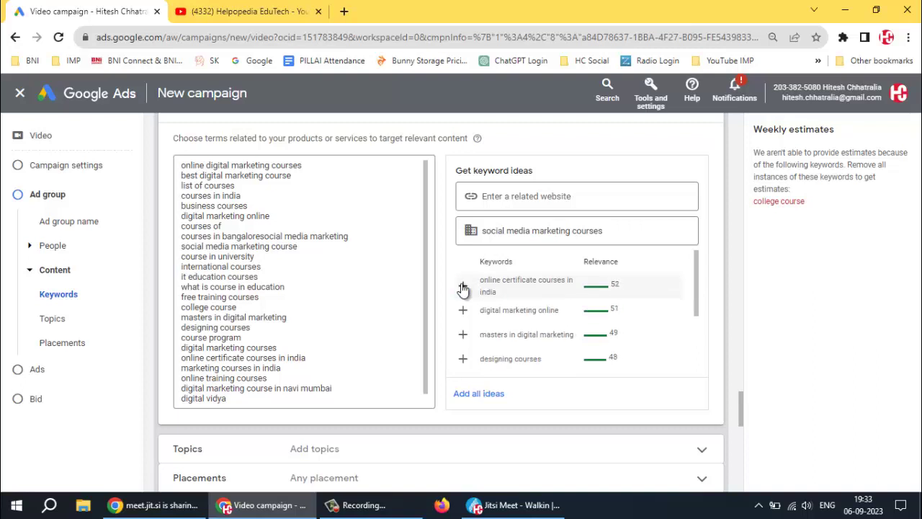
pyautogui.click(463, 286)
pyautogui.click(463, 286)
pyautogui.click(463, 286)
pyautogui.click(463, 286)
pyautogui.click(463, 286)
pyautogui.click(462, 286)
pyautogui.click(463, 286)
pyautogui.click(462, 286)
pyautogui.tripleClick(463, 286)
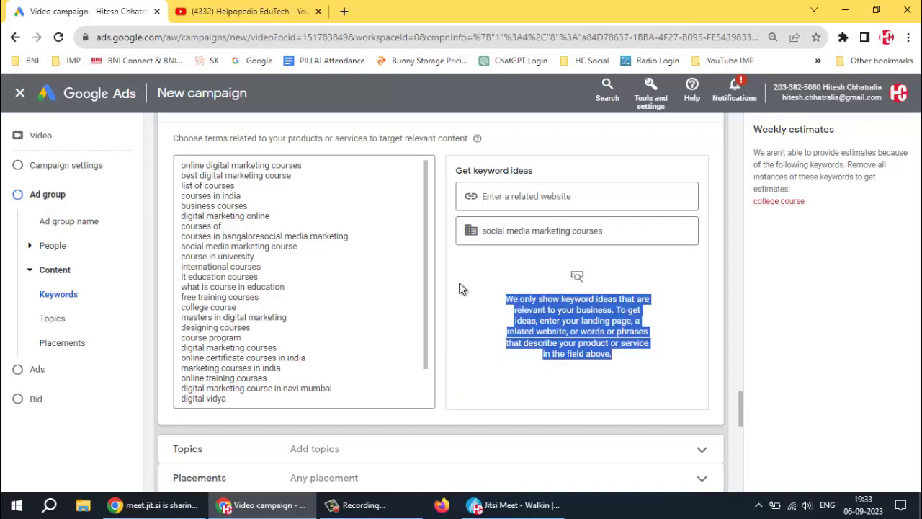
# - Remove "digital vidya" from the newly added keywords and change "courses in bangalore" there to "courses in navi mumbai"
pyautogui.scroll(-5, 245, 289)
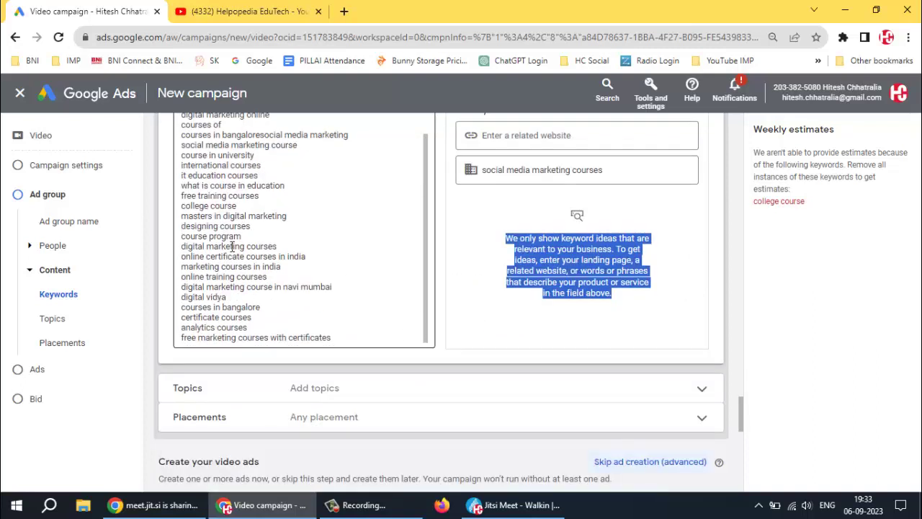
pyautogui.moveTo(238, 297); pyautogui.dragTo(179, 298)
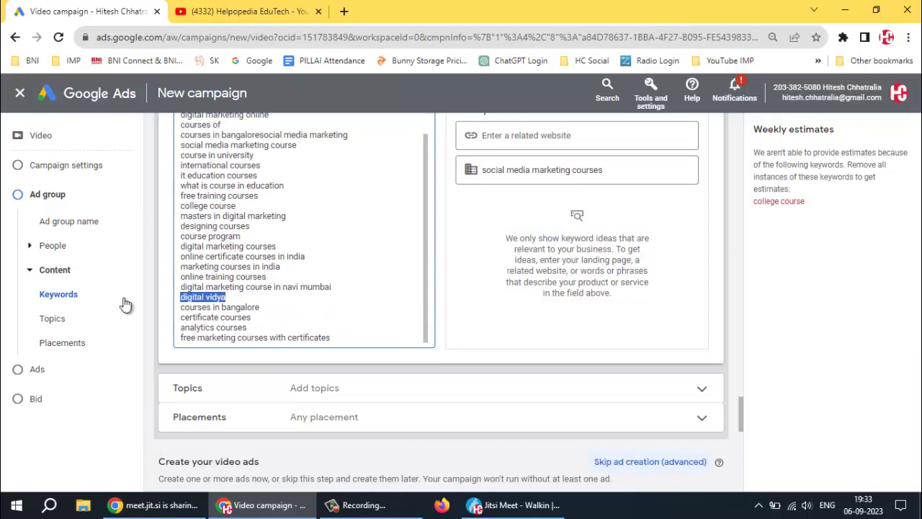
pyautogui.press('BackSpace')
pyautogui.press('BackSpace')
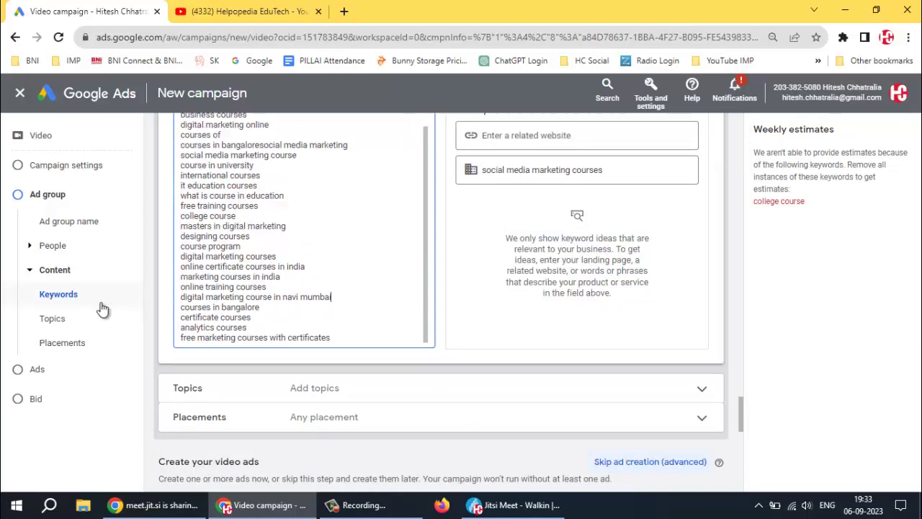
pyautogui.doubleClick(241, 307)
pyautogui.write('r')
# - Add the Education topic from the Jobs & Education category to the ad group's topic targeting
pyautogui.scroll(-1, 362, 280)
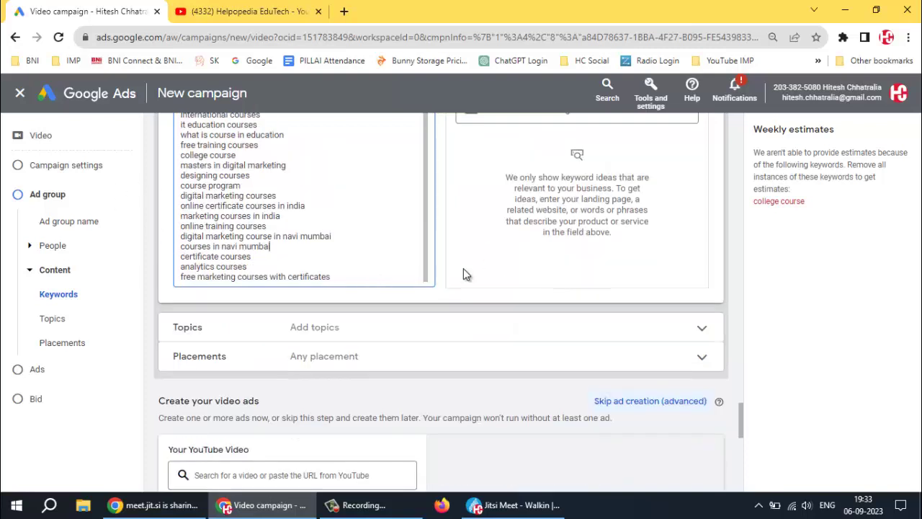
pyautogui.click(429, 334)
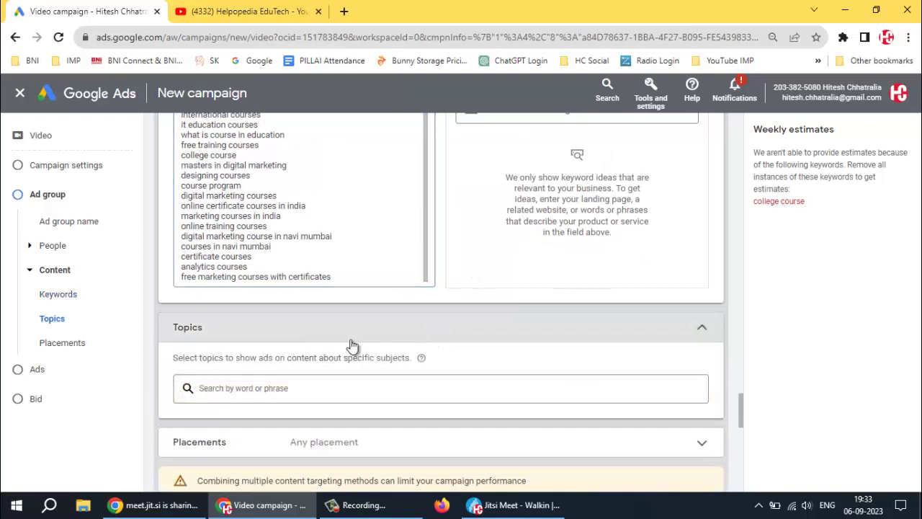
pyautogui.scroll(-2, 389, 325)
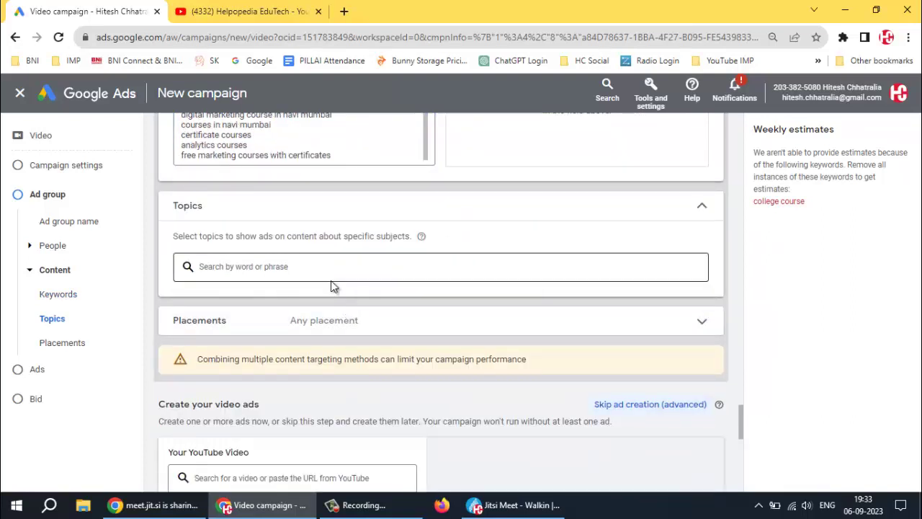
pyautogui.click(355, 266)
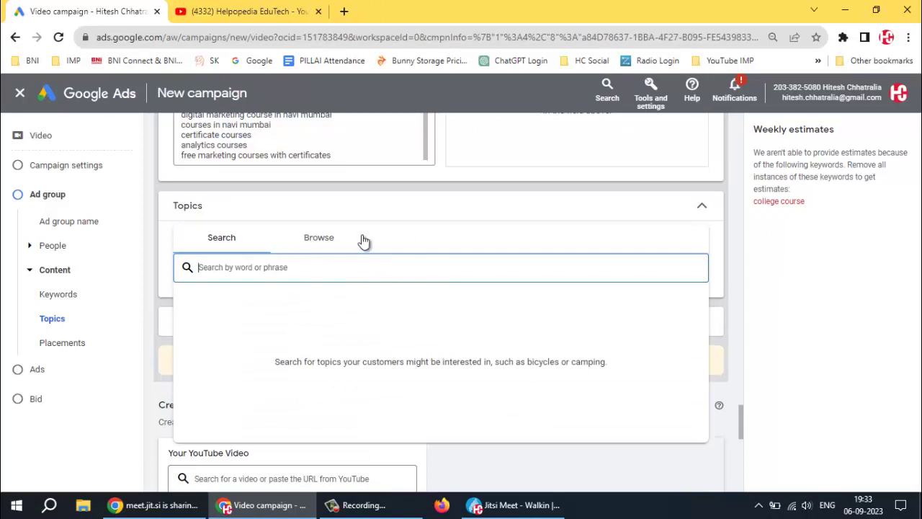
pyautogui.click(324, 240)
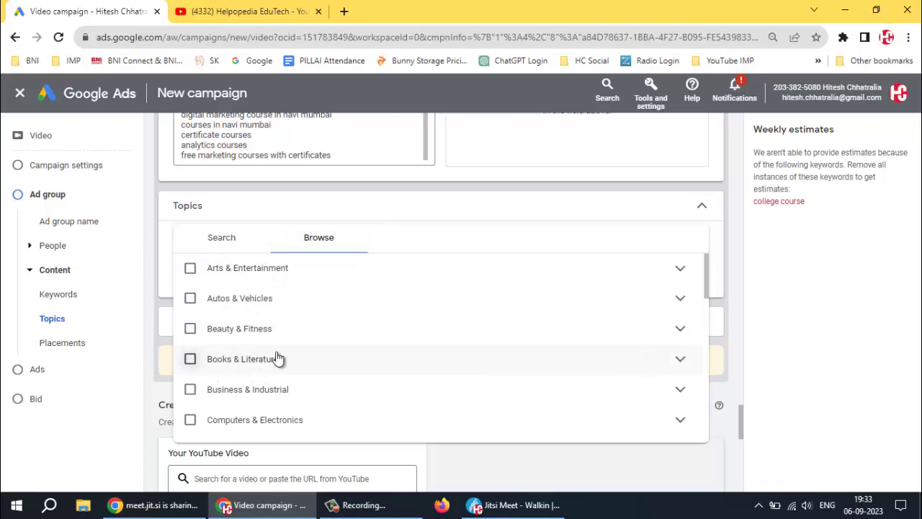
pyautogui.scroll(-1, 317, 353)
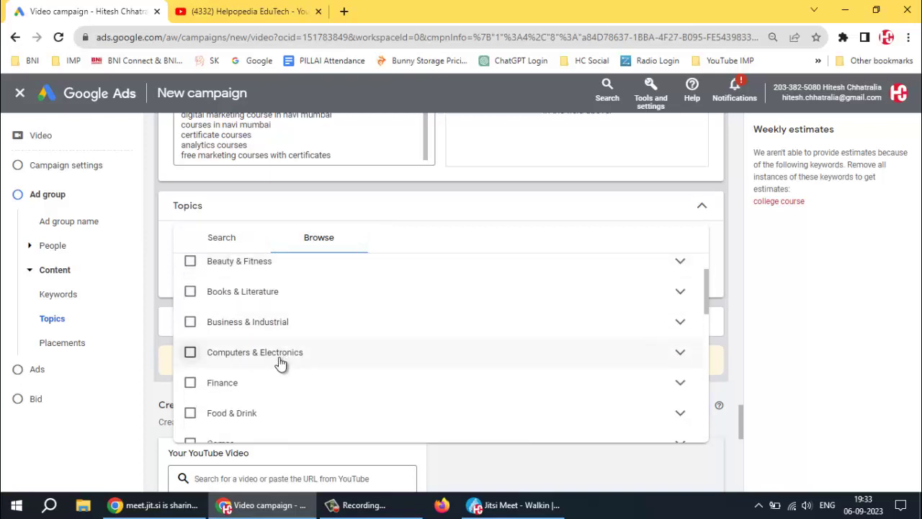
pyautogui.scroll(-1, 288, 353)
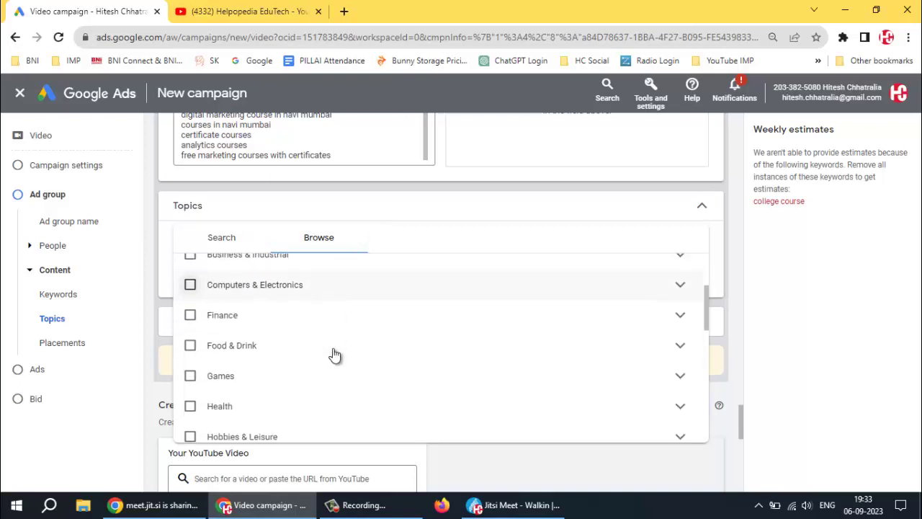
pyautogui.scroll(-3, 265, 343)
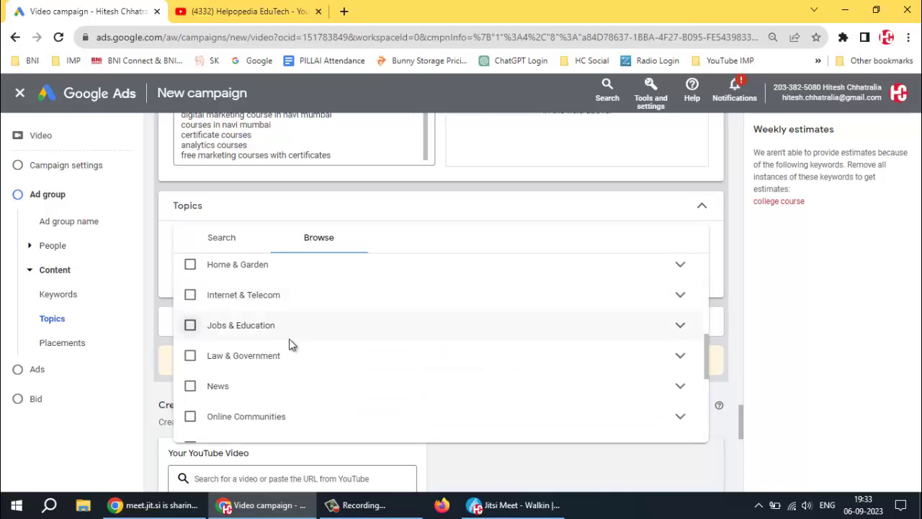
pyautogui.click(679, 325)
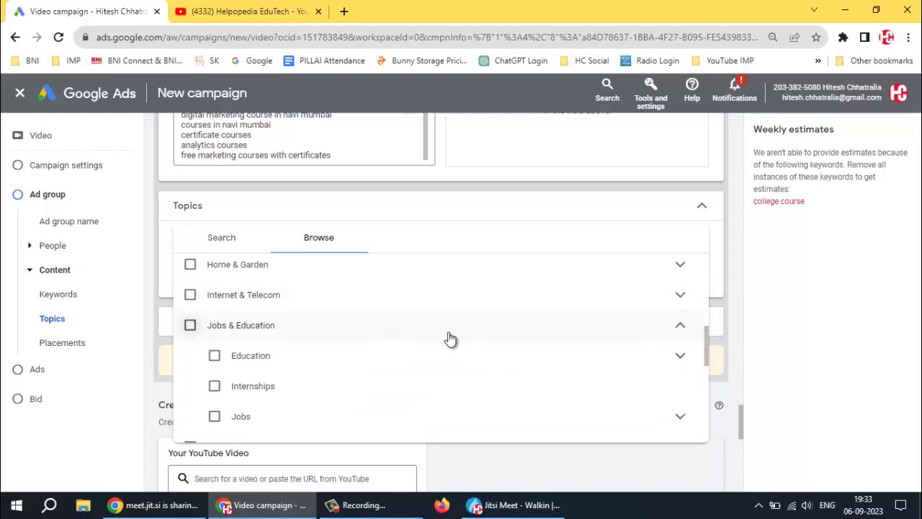
pyautogui.click(215, 356)
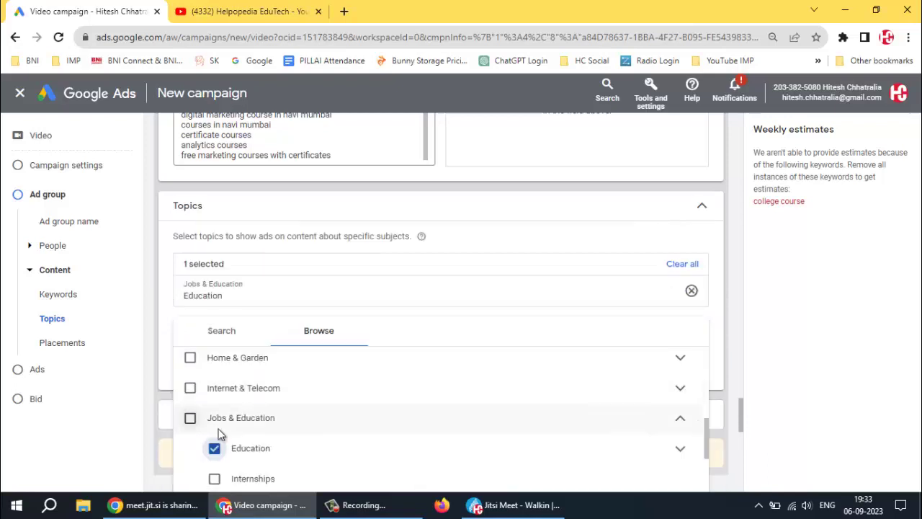
# - Add the Reference topic to the topic targeting and look through the remaining topic categories
pyautogui.scroll(-2, 379, 375)
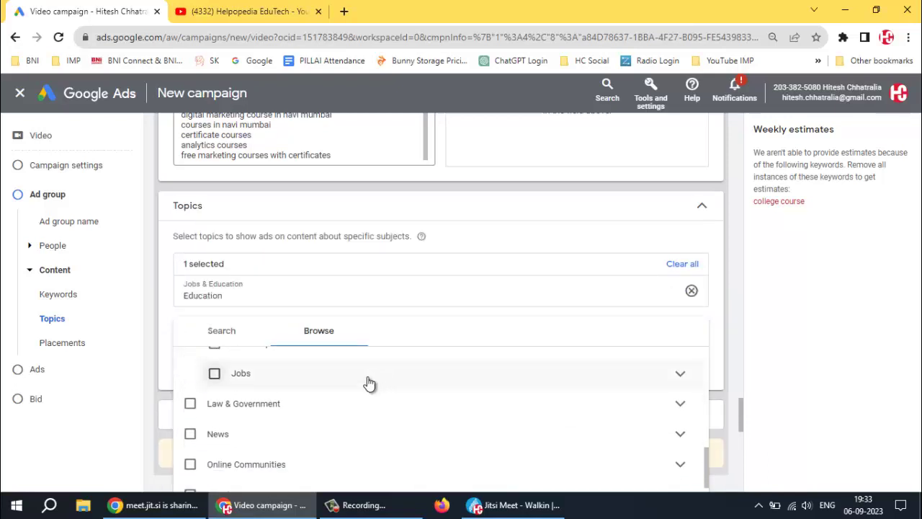
pyautogui.scroll(-1, 369, 381)
pyautogui.scroll(-2, 371, 382)
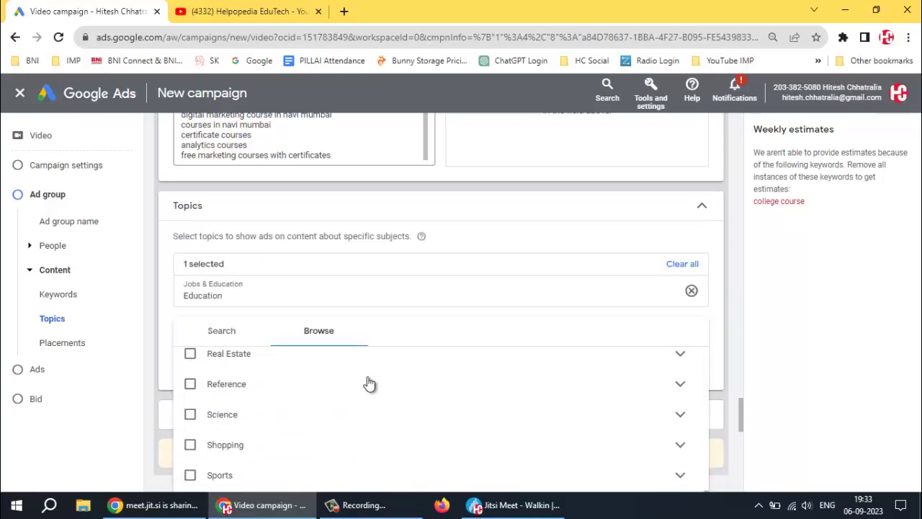
pyautogui.click(190, 384)
pyautogui.scroll(-5, 271, 403)
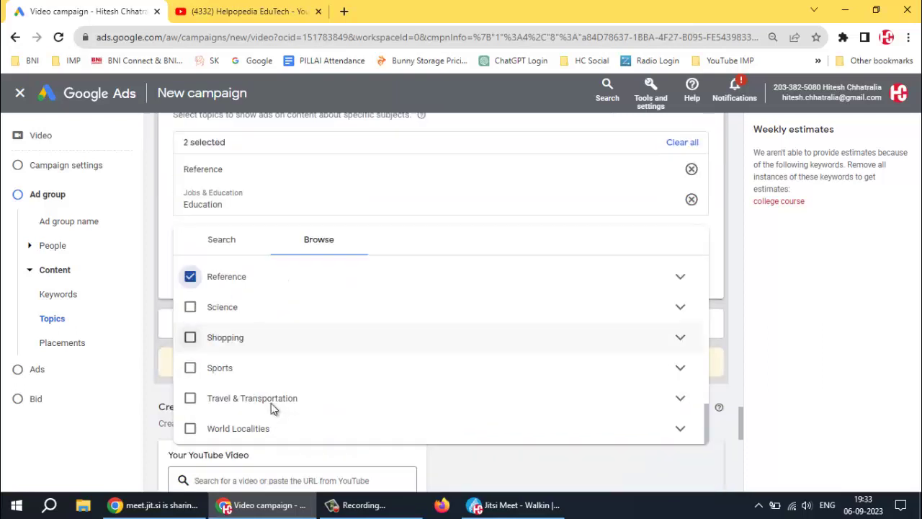
pyautogui.scroll(5, 325, 351)
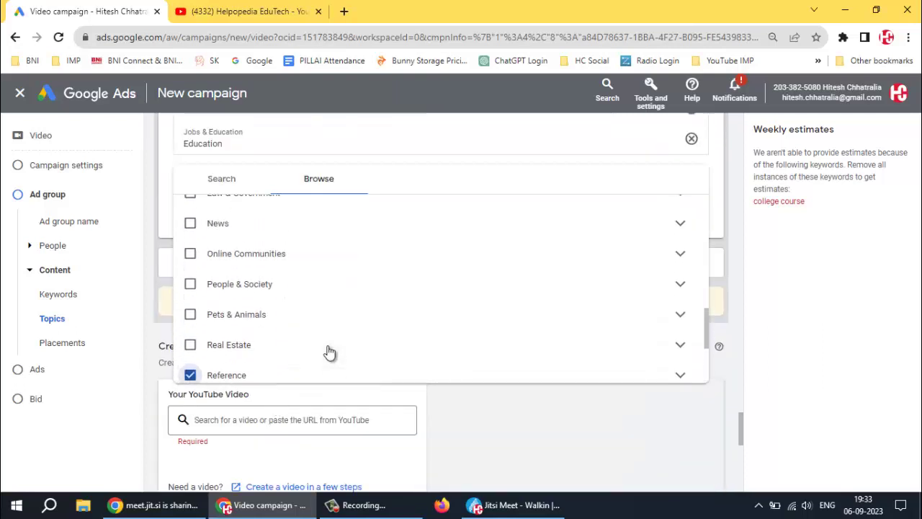
# - Look back over the topic categories and selected topics, and collapse the topic targeting section
pyautogui.scroll(3, 327, 351)
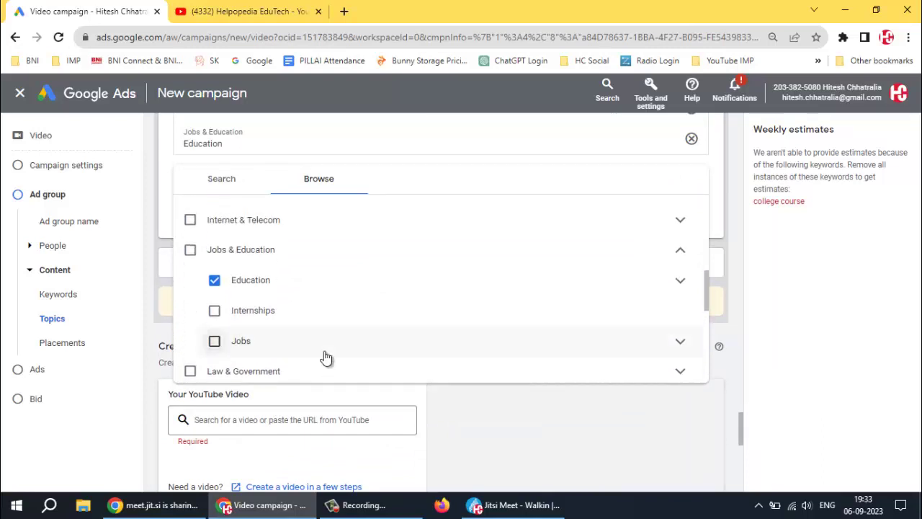
pyautogui.scroll(2, 325, 356)
pyautogui.scroll(6, 315, 360)
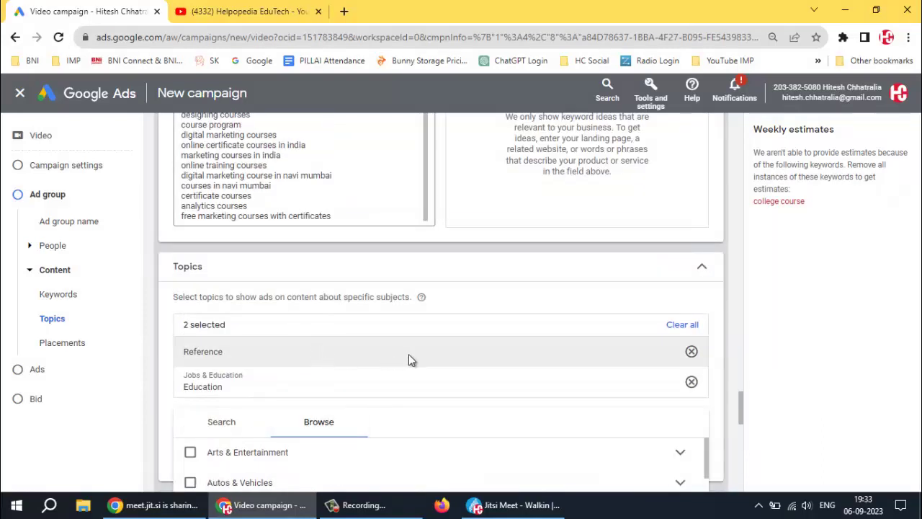
pyautogui.click(594, 281)
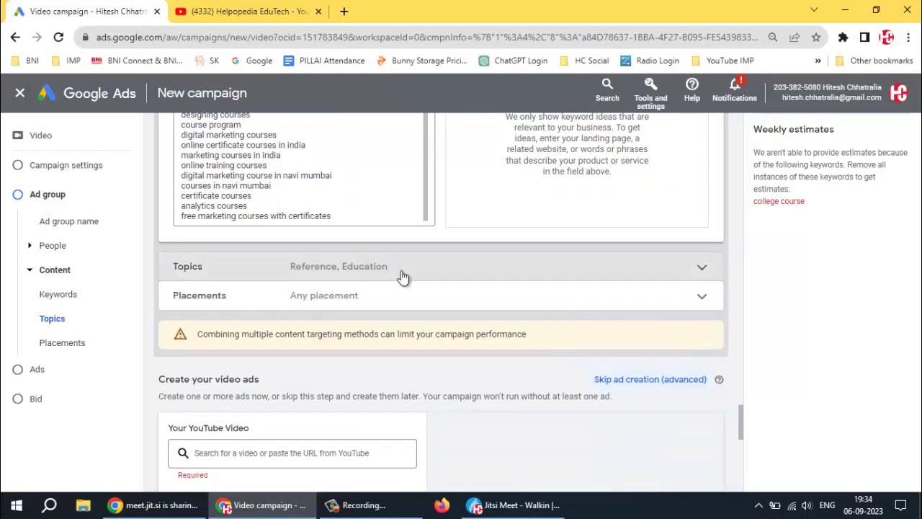
# - Search the ad group's placement targeting for "digital marketing"
pyautogui.click(423, 301)
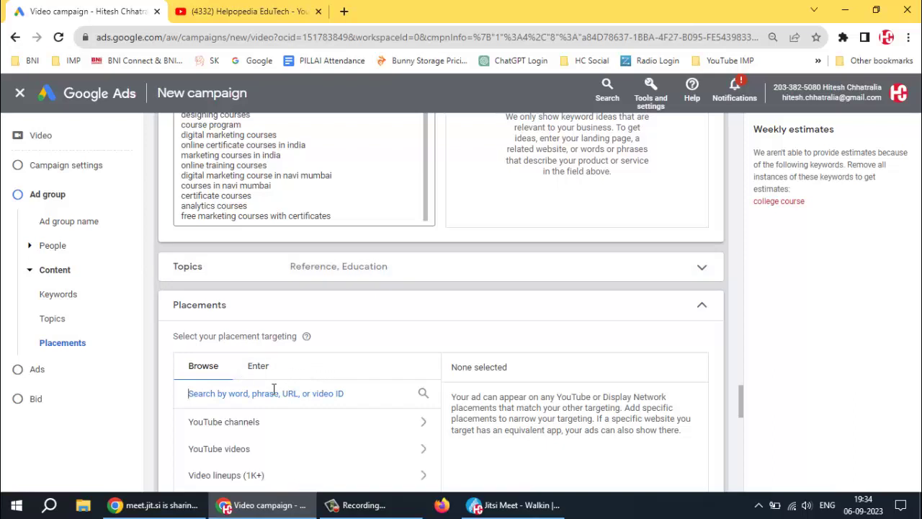
pyautogui.write('digita')
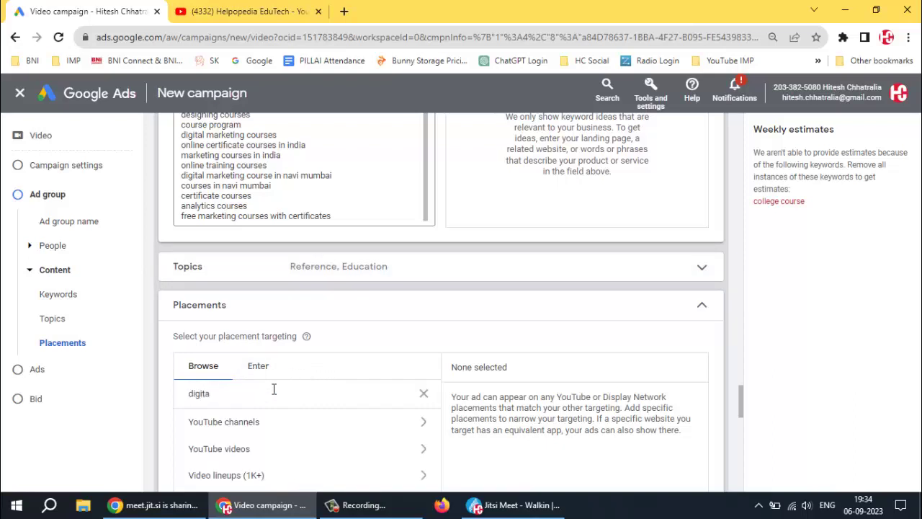
pyautogui.write('l marketing')
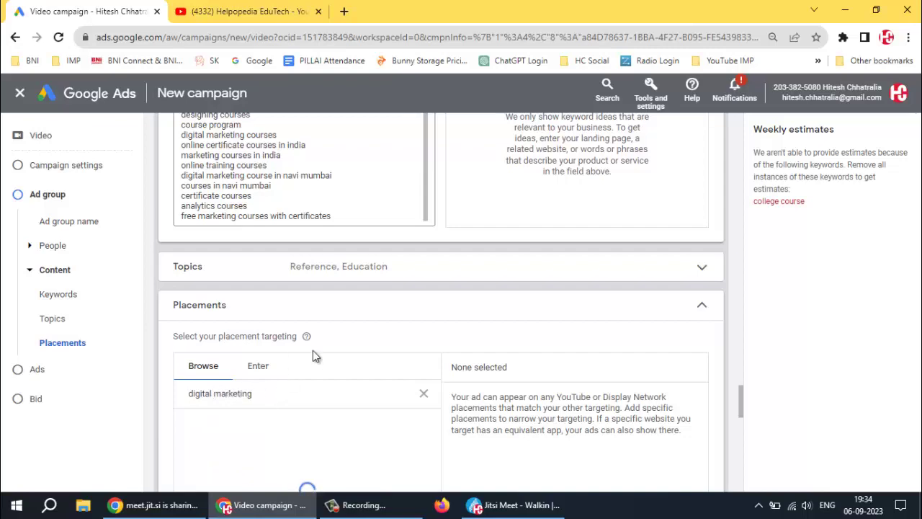
pyautogui.scroll(-2, 447, 350)
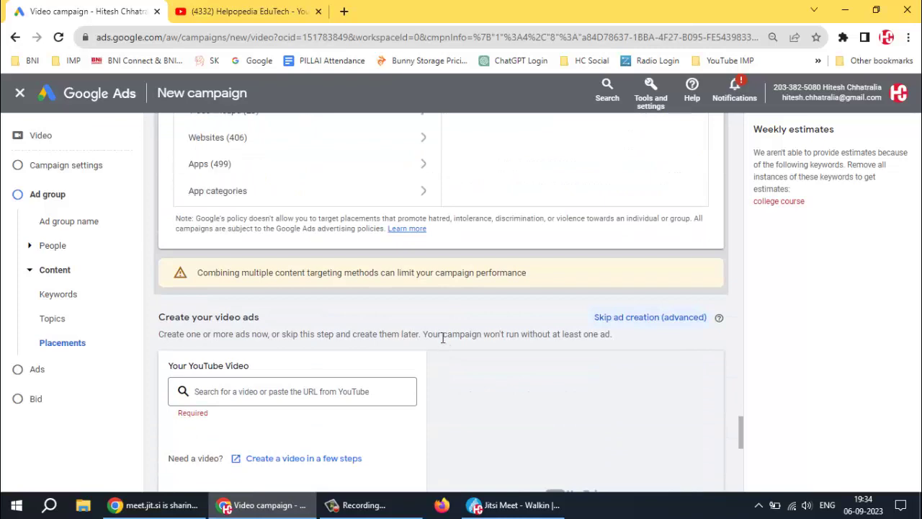
pyautogui.scroll(-2, 432, 346)
pyautogui.scroll(4, 404, 329)
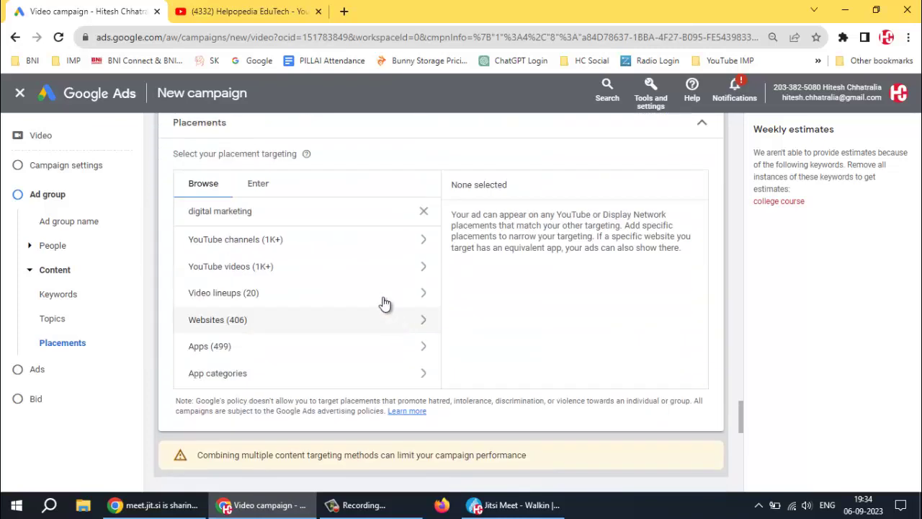
# - Add the YouTube channels Digital Marketing Institute, DIGITAL MARKETING and Neil Patel as placements
pyautogui.click(346, 244)
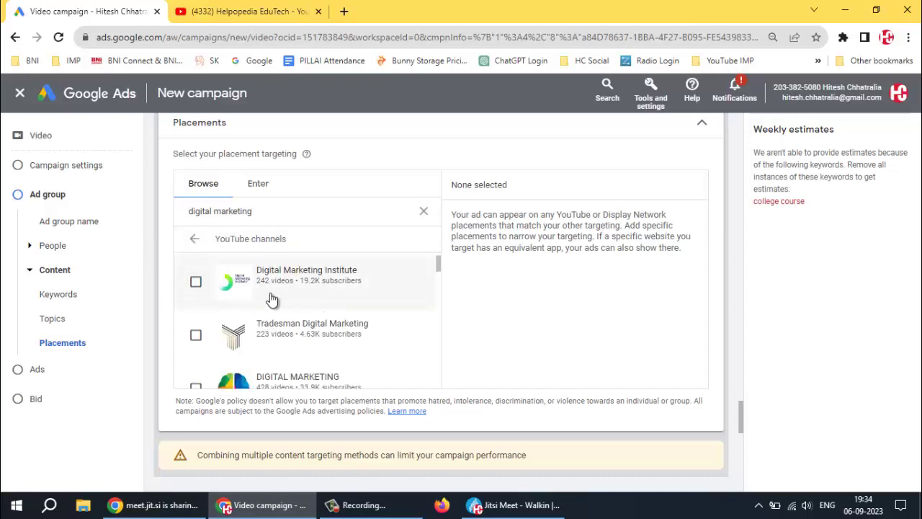
pyautogui.click(195, 282)
pyautogui.scroll(-1, 187, 339)
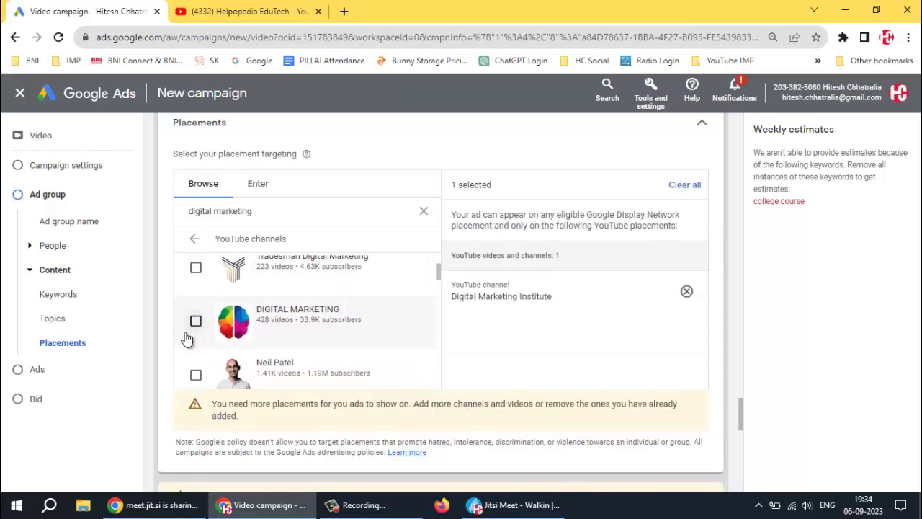
pyautogui.click(196, 324)
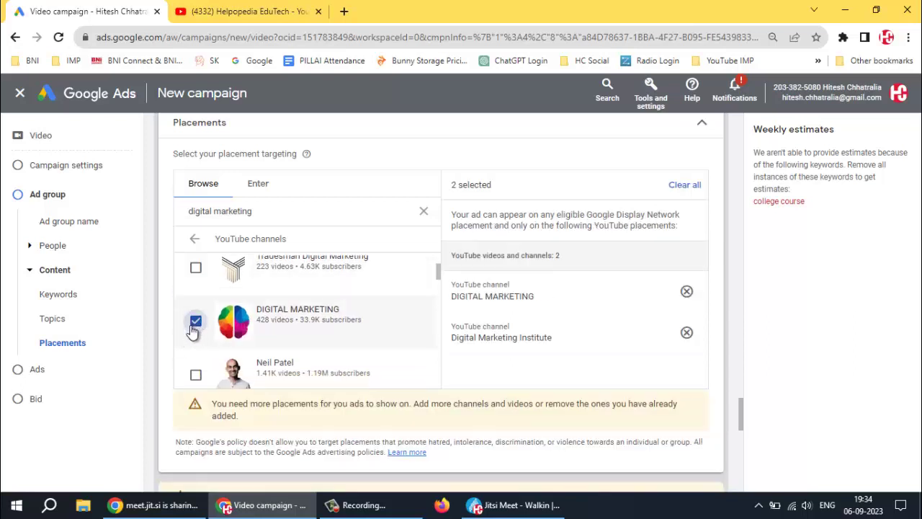
pyautogui.click(196, 373)
# - Add the YouTube channels Mindstorm Digital Marketing Ideas, The School of Digital Marketing and Adam Erhart to the placements
pyautogui.scroll(-2, 208, 351)
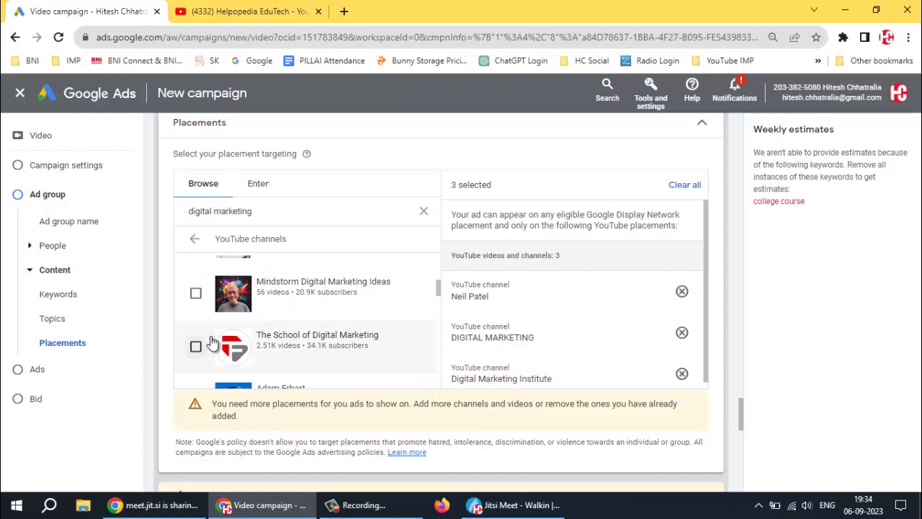
pyautogui.click(193, 295)
pyautogui.scroll(-1, 190, 340)
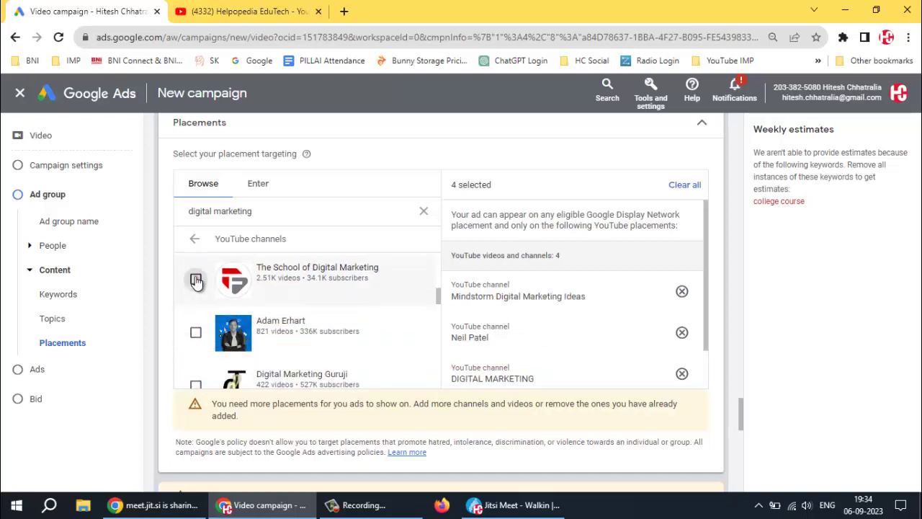
pyautogui.click(196, 280)
pyautogui.click(195, 334)
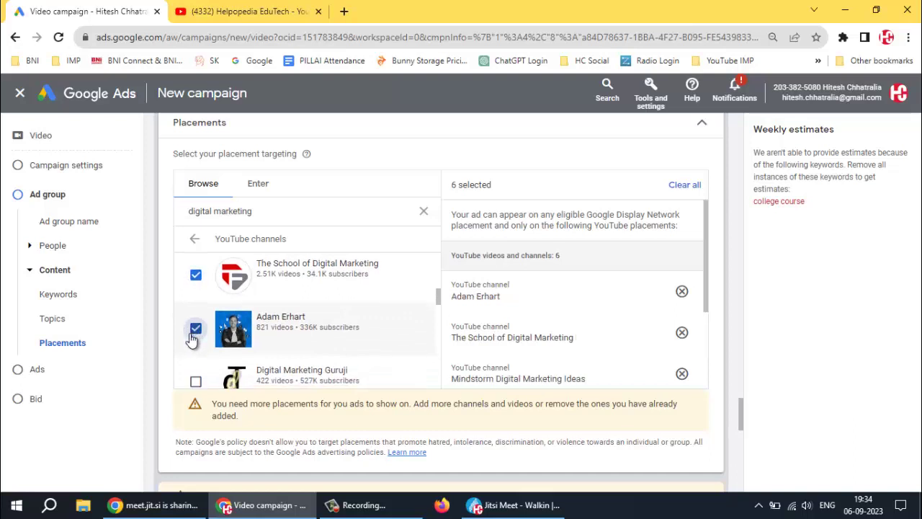
# - Add the YouTube channels Digital Marketing Guruji, Digital Marketing Heroes and Inbound Explained • Digital Marketing to the placements
pyautogui.scroll(-1, 195, 330)
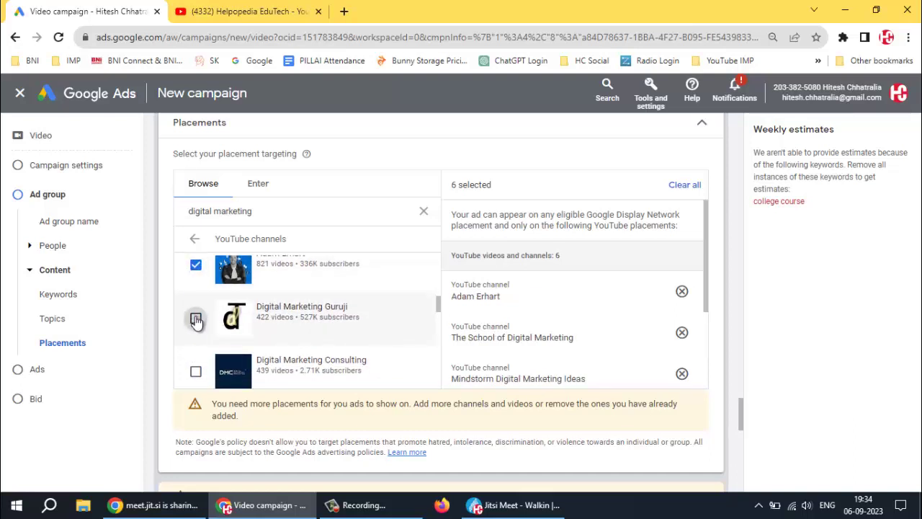
pyautogui.click(196, 320)
pyautogui.scroll(-3, 197, 323)
pyautogui.scroll(1, 199, 326)
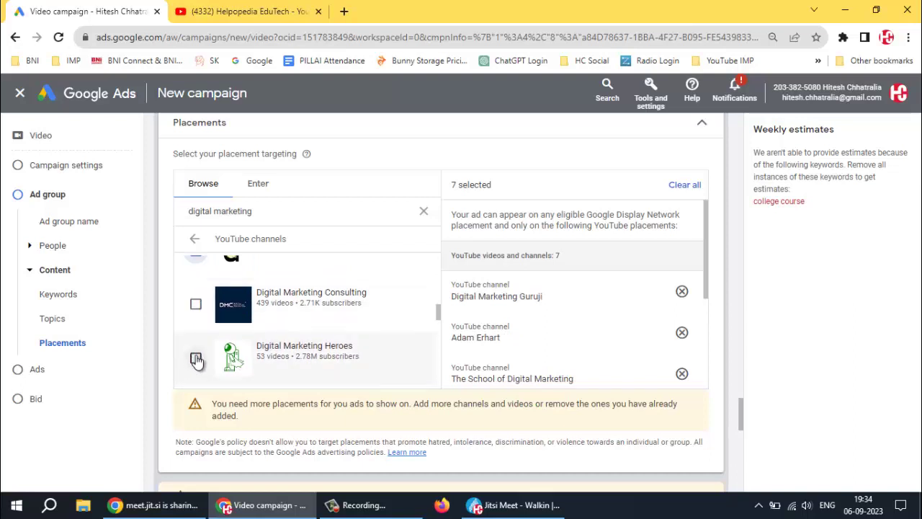
pyautogui.click(196, 360)
pyautogui.scroll(-1, 195, 355)
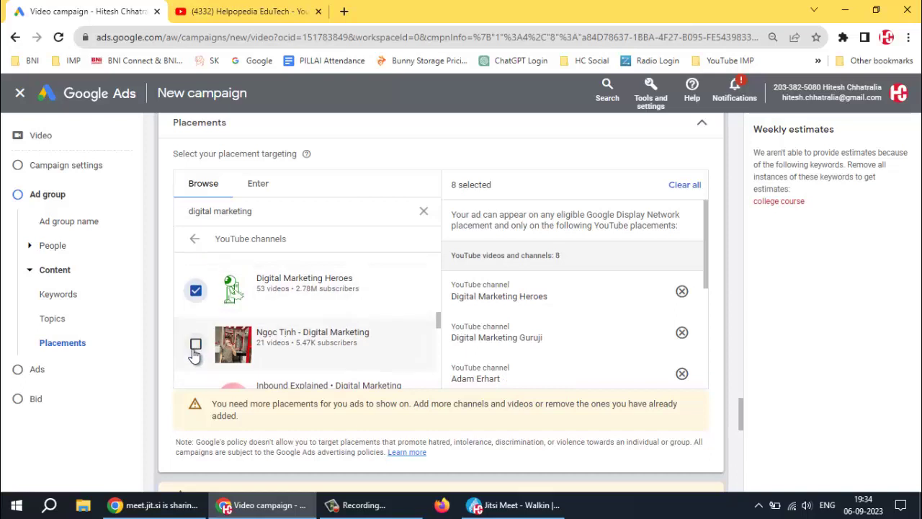
pyautogui.scroll(-1, 189, 349)
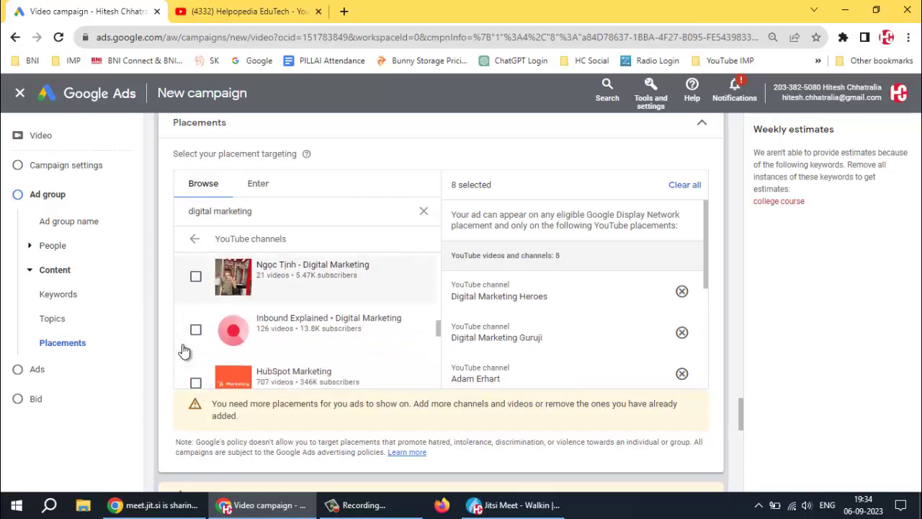
pyautogui.click(196, 331)
# - Add the YouTube channels HubSpot Marketing and Thắng Digital Marketing to the placements
pyautogui.scroll(-2, 198, 335)
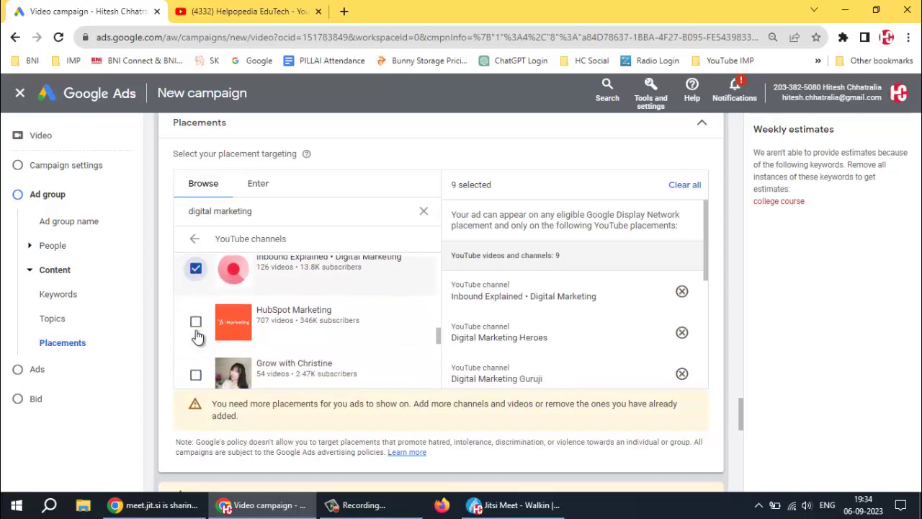
pyautogui.scroll(3, 197, 335)
pyautogui.scroll(-1, 198, 338)
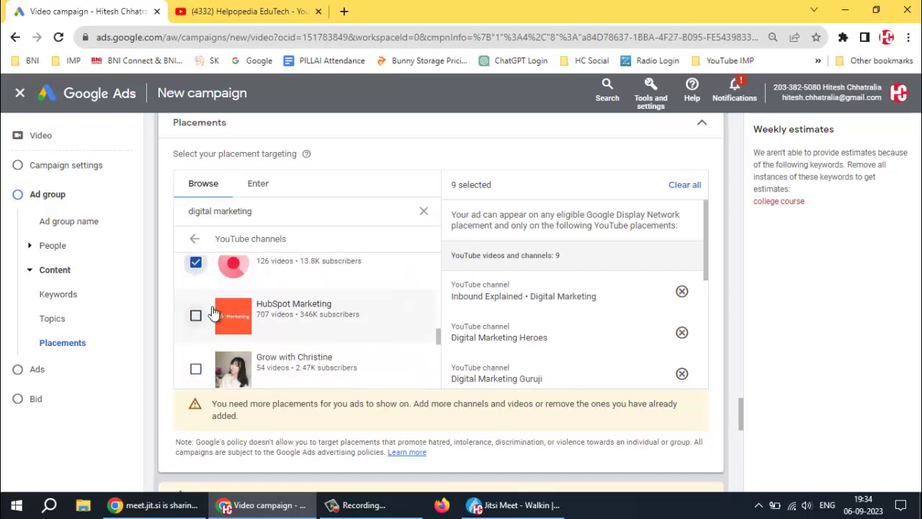
pyautogui.click(196, 316)
pyautogui.scroll(-2, 195, 367)
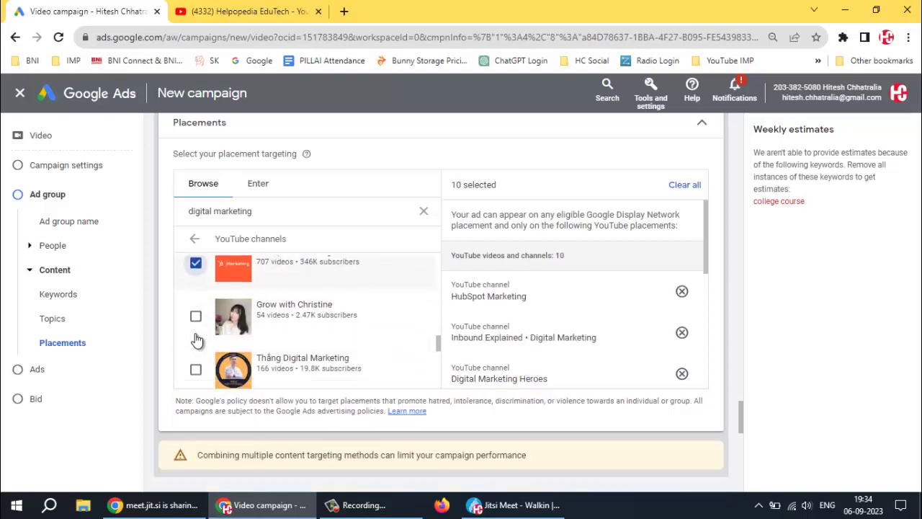
pyautogui.click(196, 356)
# - Add the YouTube channels Seth Jared and Digital Marketing Institute BD to the placements
pyautogui.scroll(-3, 196, 356)
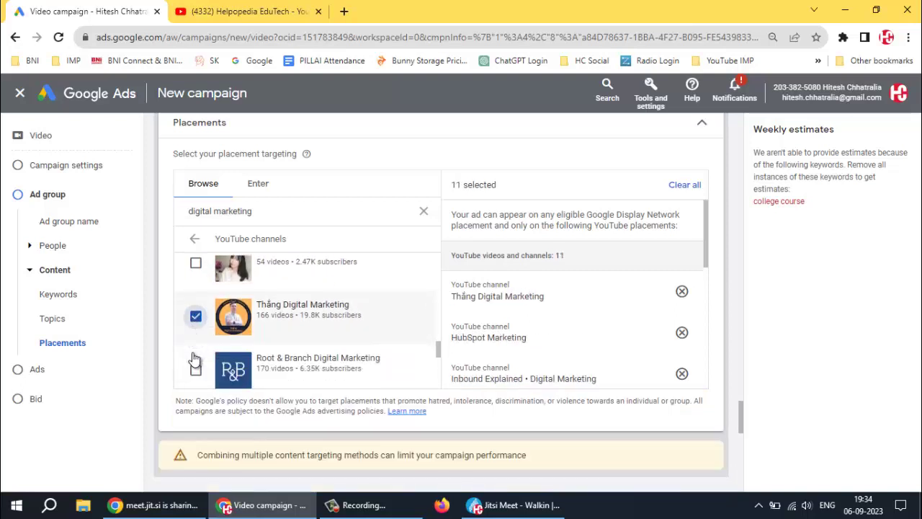
pyautogui.scroll(2, 267, 329)
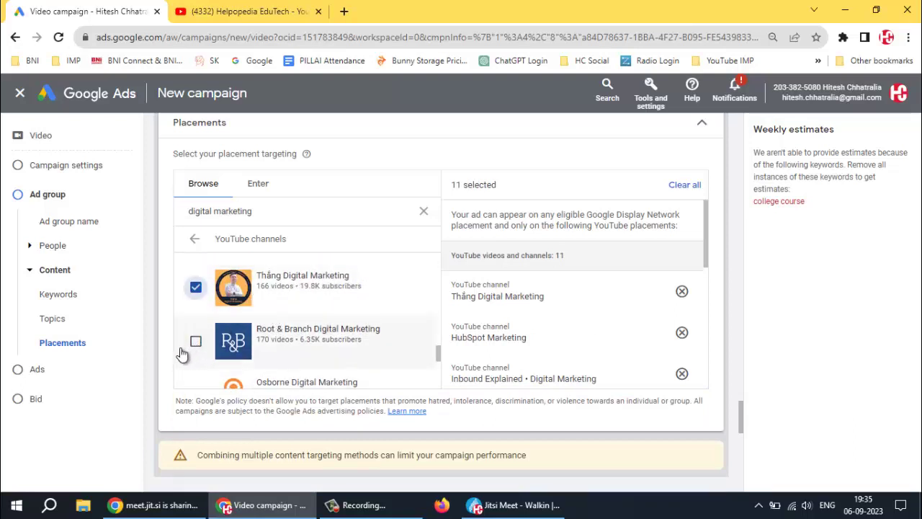
pyautogui.scroll(-4, 181, 353)
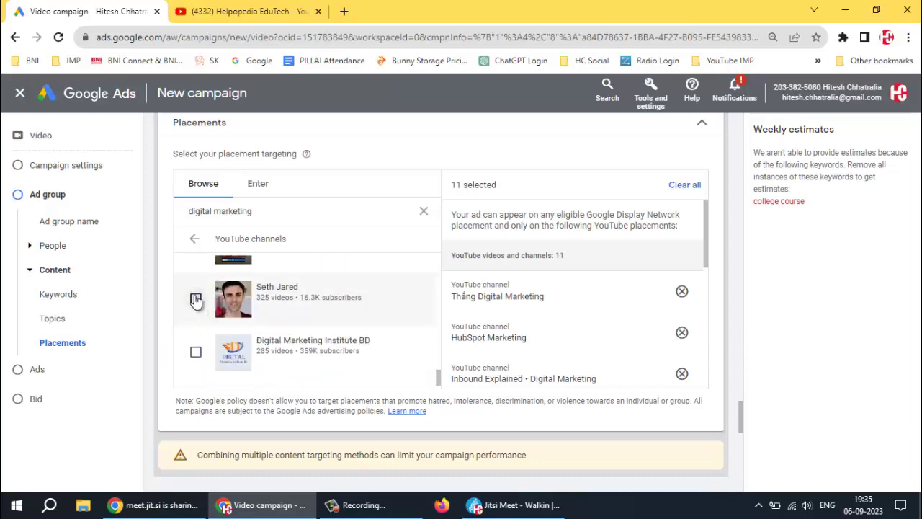
pyautogui.click(196, 299)
pyautogui.click(196, 352)
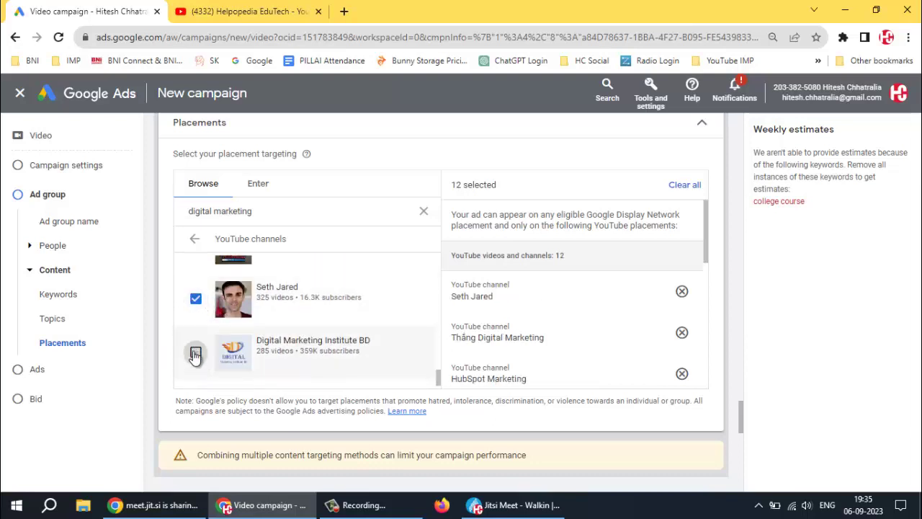
# - Add the first three YouTube videos as placements, from "Digital Marketing 101 (A Beginner's Guide To Marketing)" through "All about Digital Marketing | Simply Explained"
pyautogui.click(194, 242)
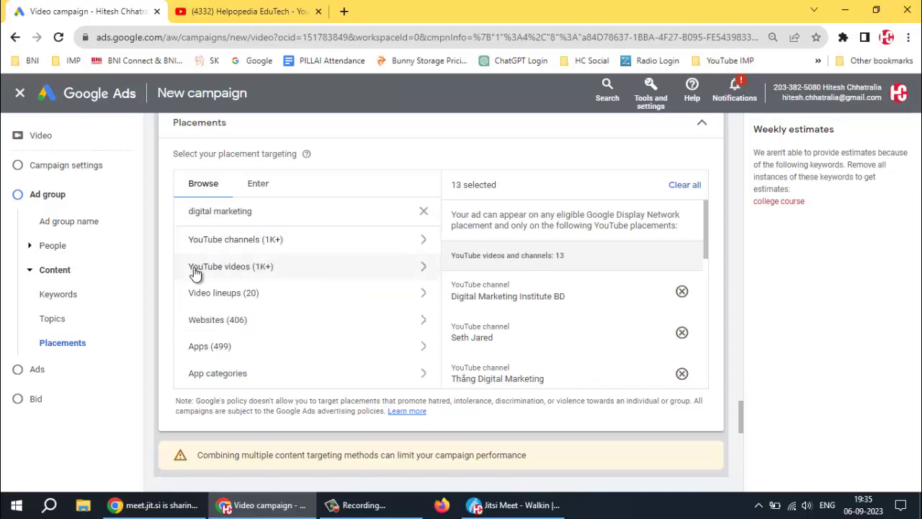
pyautogui.click(262, 271)
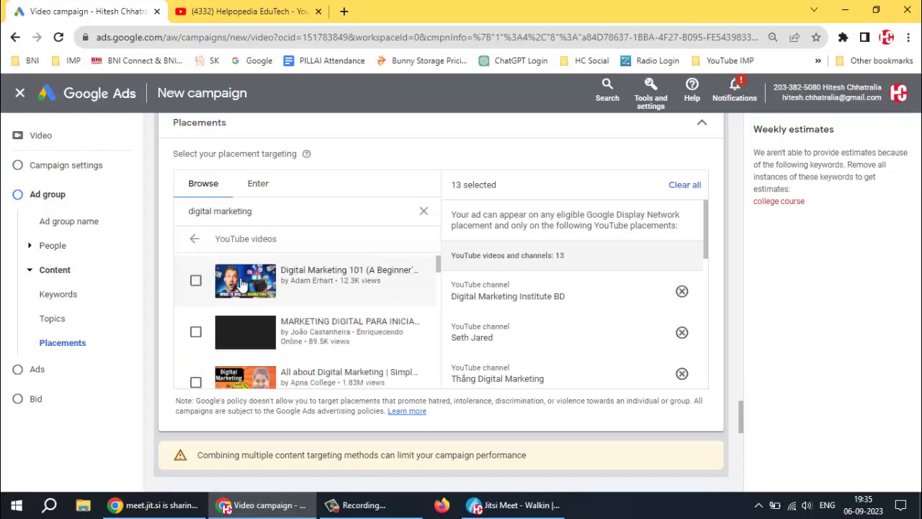
pyautogui.click(196, 280)
pyautogui.click(195, 332)
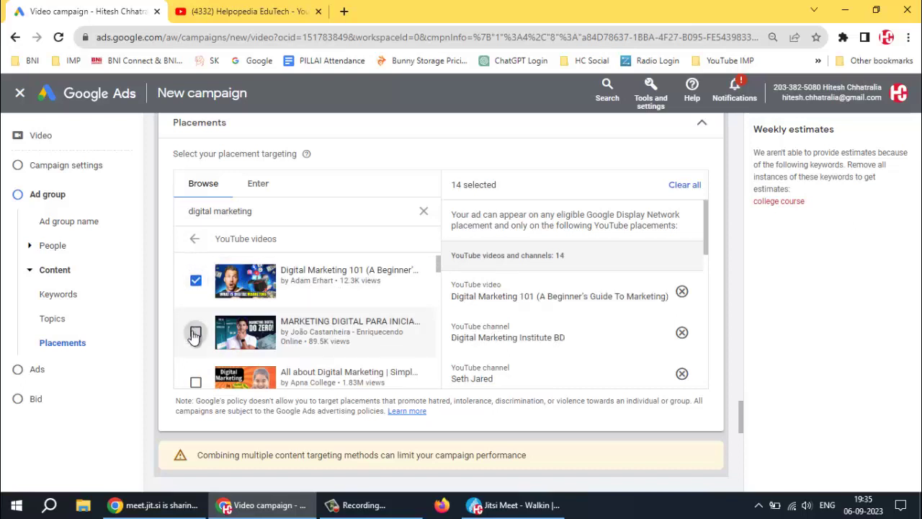
pyautogui.click(196, 384)
# - Add the Simplilearn video "Digital Marketing In 5 Minutes" and the 667K-view "Digital Marketing 101" video to the placements
pyautogui.scroll(-3, 196, 360)
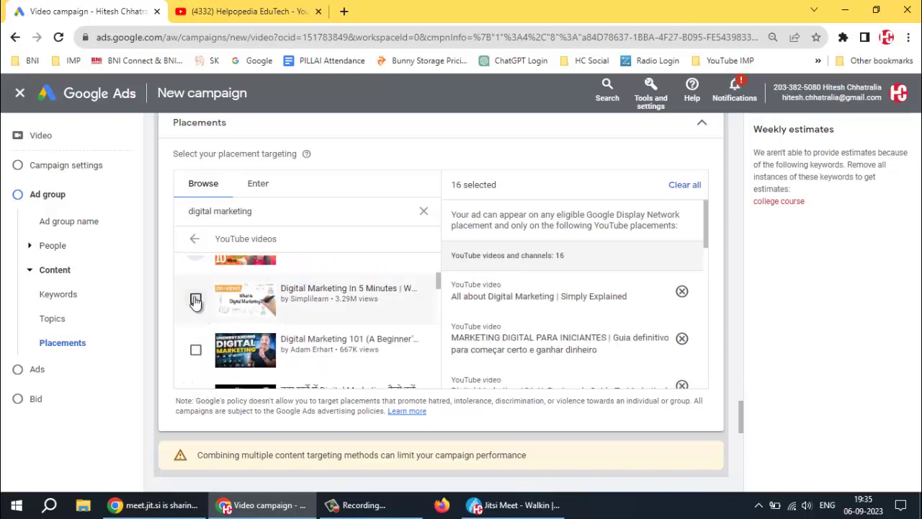
pyautogui.click(195, 300)
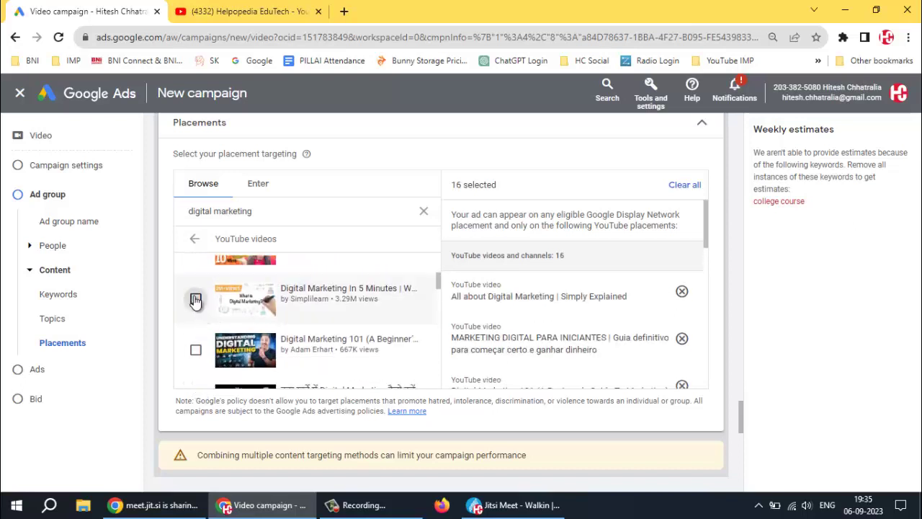
pyautogui.click(195, 353)
# - Add the videos "कम खर्चे में Digital Marketing कैसे करें ?", "Digital Marketing 101 - A Complete Beginner's Guide to Marketing" and "Digital Marketing Full Course Bangla 2023" to the placements
pyautogui.scroll(-2, 195, 338)
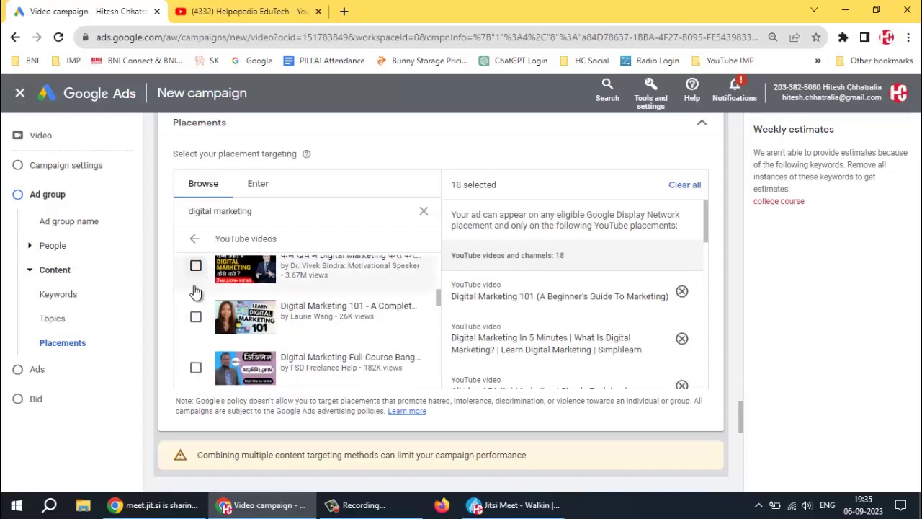
pyautogui.scroll(3, 196, 309)
pyautogui.scroll(-1, 196, 313)
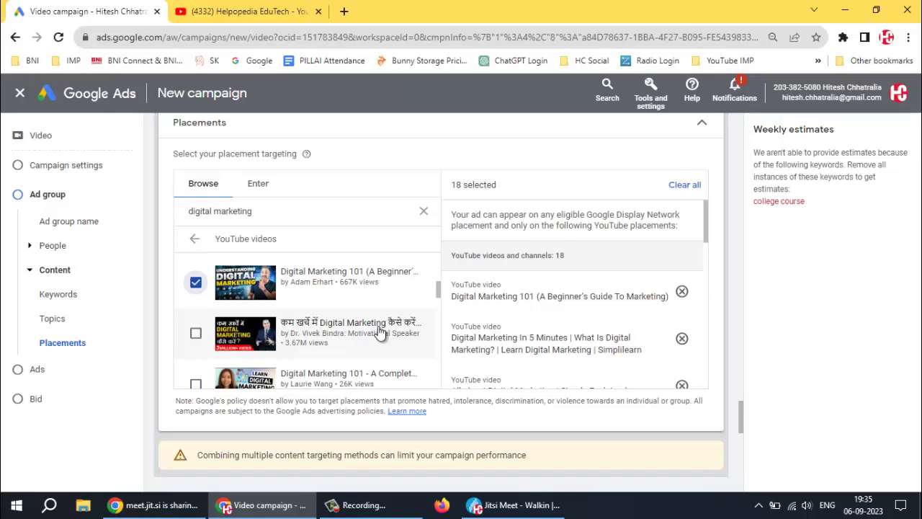
pyautogui.click(195, 333)
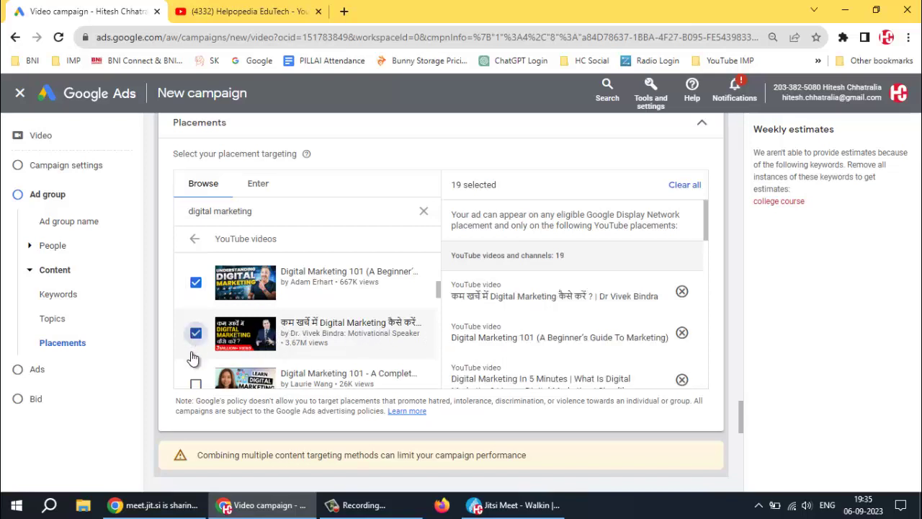
pyautogui.scroll(-2, 195, 333)
pyautogui.click(196, 319)
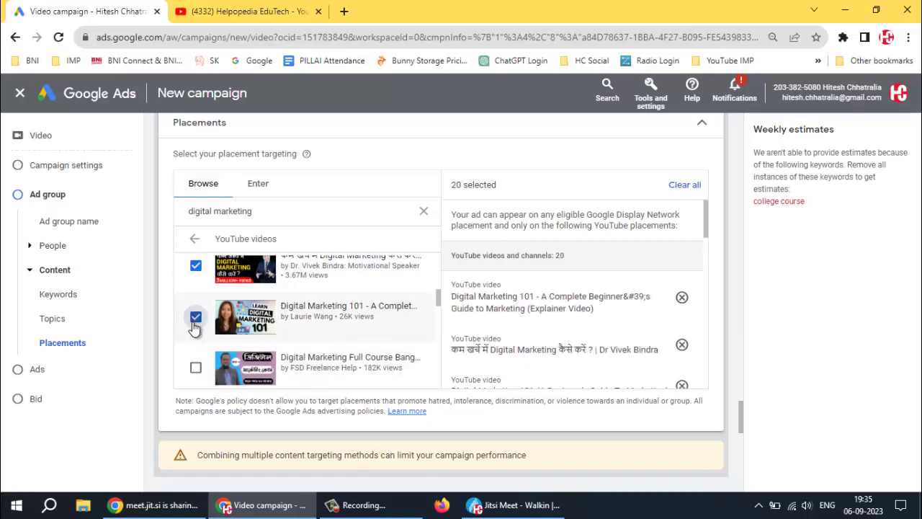
pyautogui.scroll(-2, 197, 310)
pyautogui.click(196, 302)
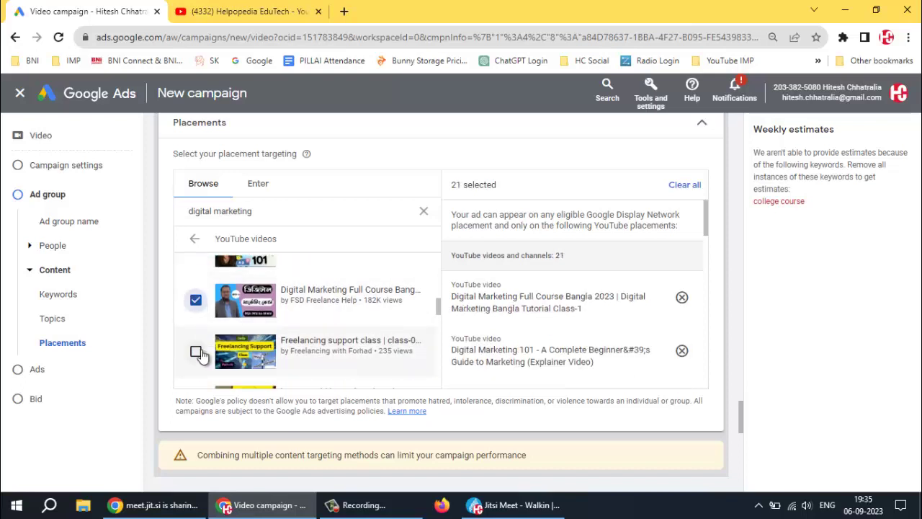
# - Add the videos "Freelancing support class | class-05", "how I would learn digital marketing" and "Digital Marketing SCOPE in Pakistan" to the placements
pyautogui.click(195, 352)
pyautogui.scroll(-2, 195, 346)
pyautogui.click(193, 333)
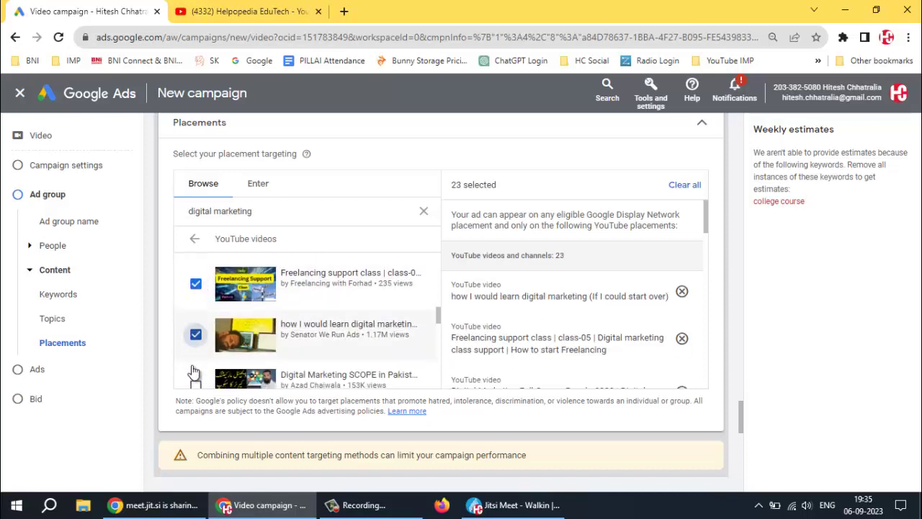
pyautogui.click(195, 384)
pyautogui.scroll(-2, 204, 356)
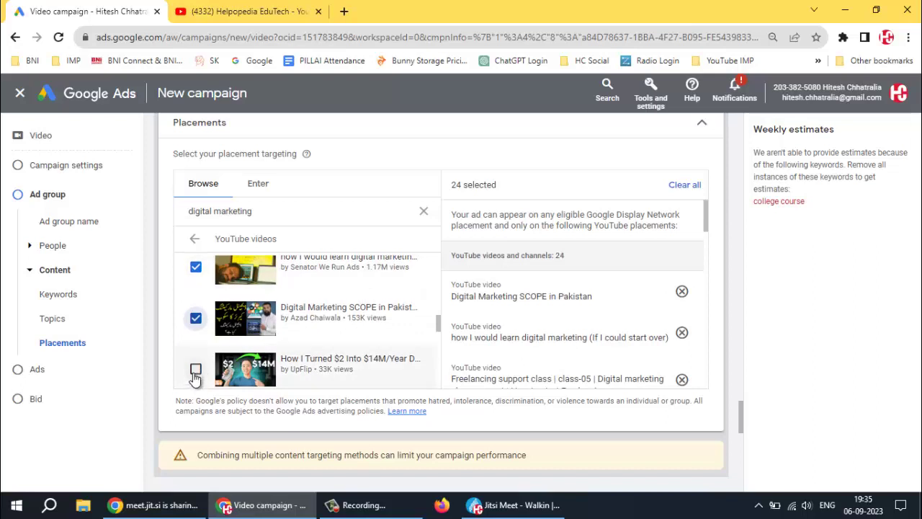
# - Add the four YouTube videos from "How I Turned $2 Into $14M/Year Digital Marketing Agency" through "Digital Marketing Full Course 2023 Bangla" to the placements
pyautogui.click(196, 369)
pyautogui.scroll(-2, 200, 367)
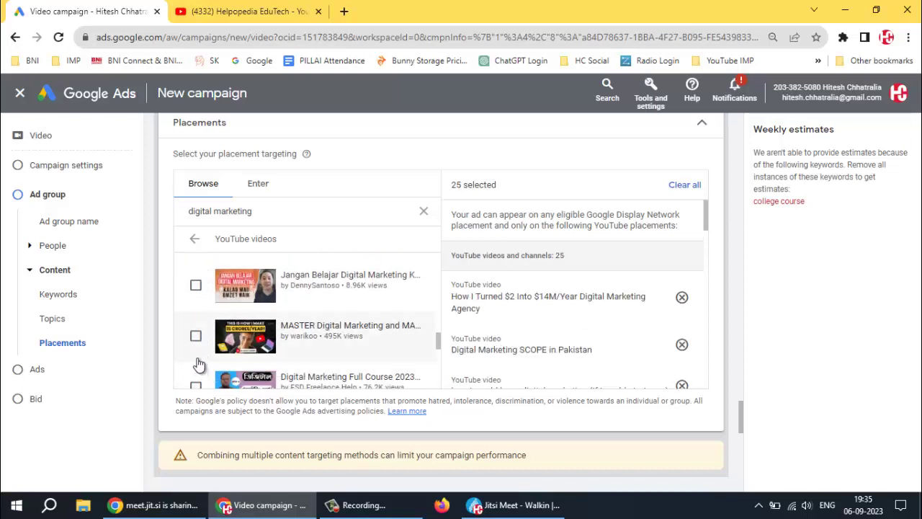
pyautogui.click(195, 285)
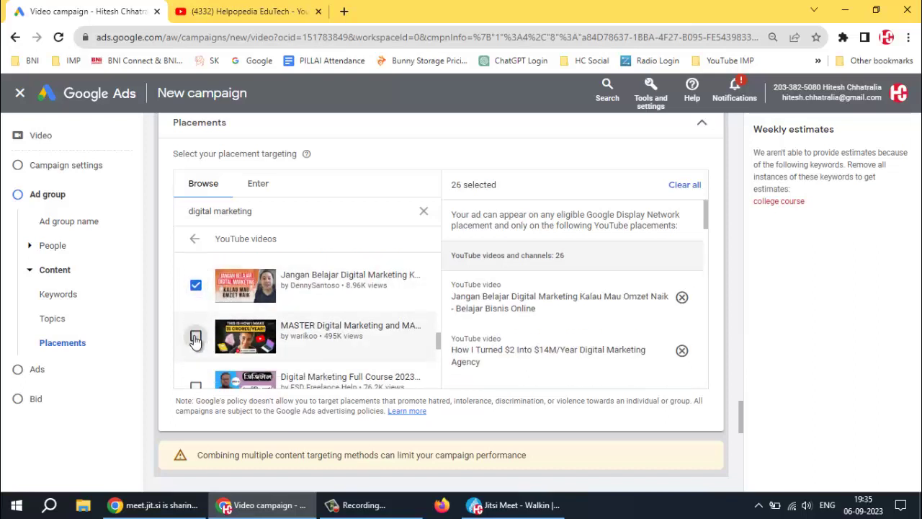
pyautogui.click(195, 336)
pyautogui.click(196, 385)
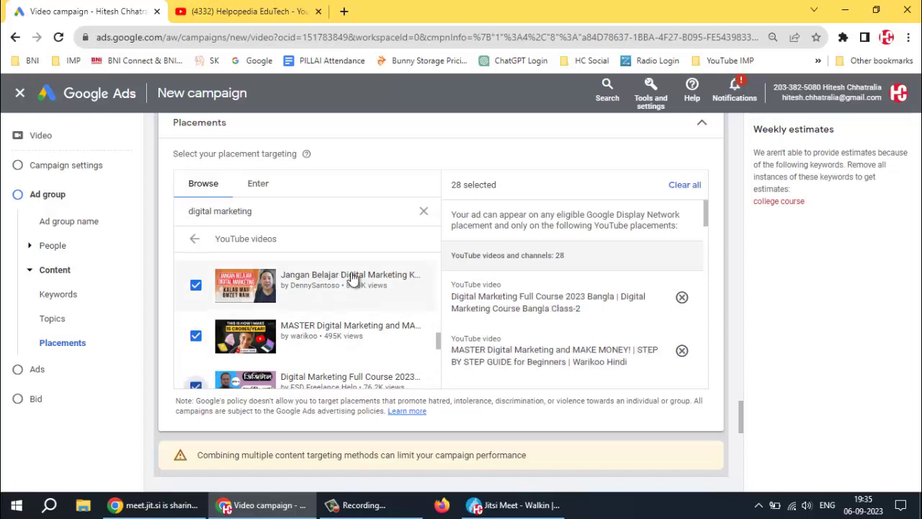
# - Review the video lineups available for other countries in the placement results, then return to the placement categories
pyautogui.click(194, 241)
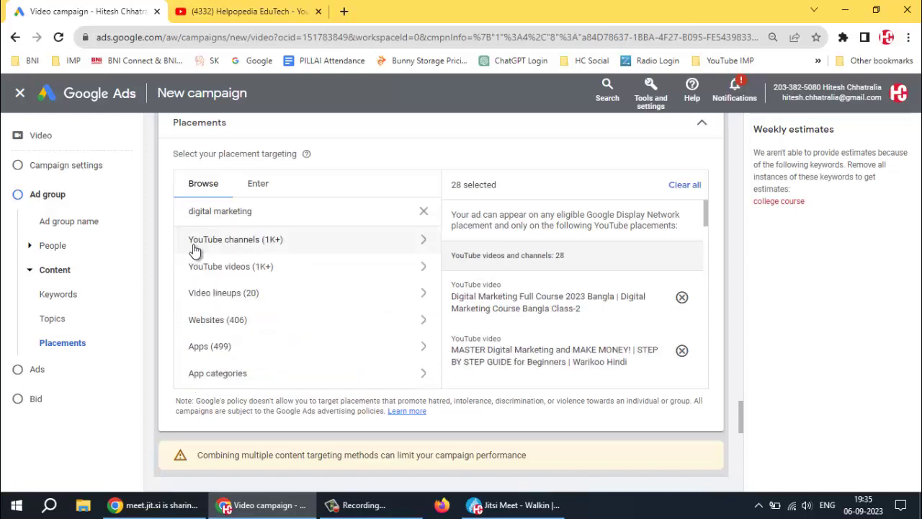
pyautogui.click(238, 294)
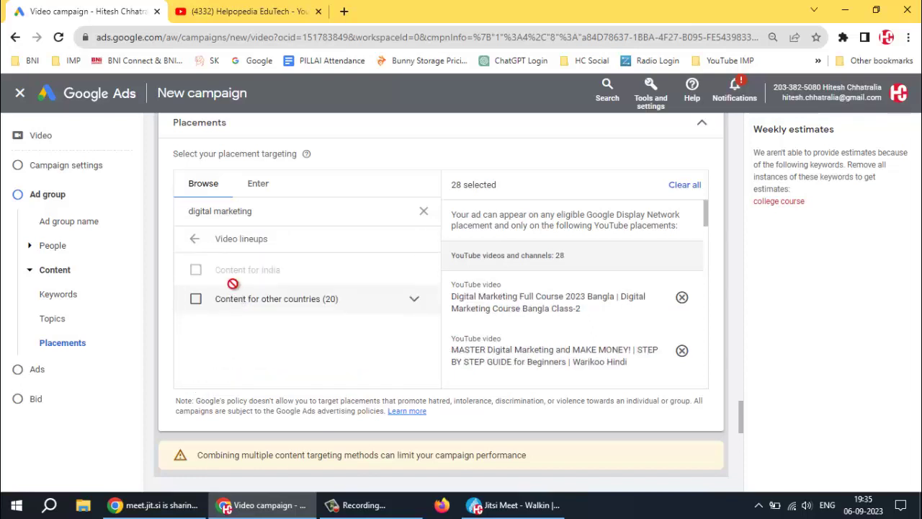
pyautogui.click(387, 309)
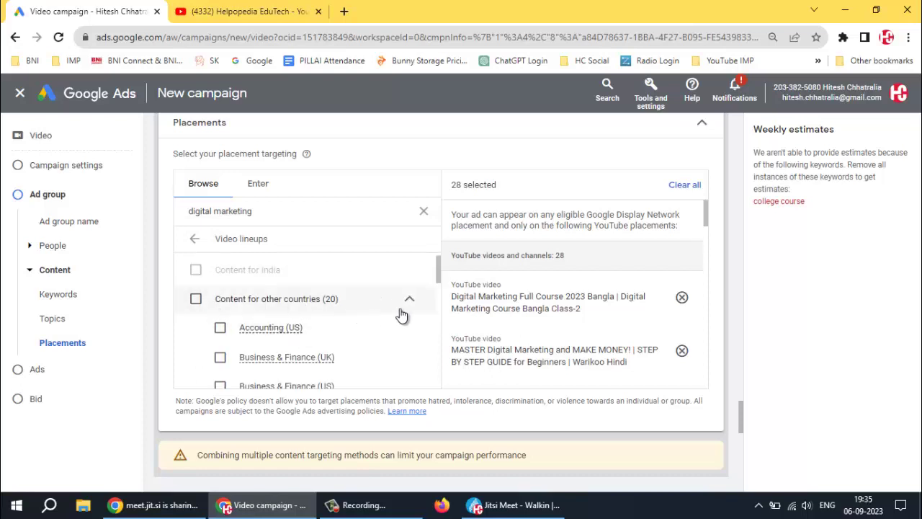
pyautogui.scroll(-8, 402, 315)
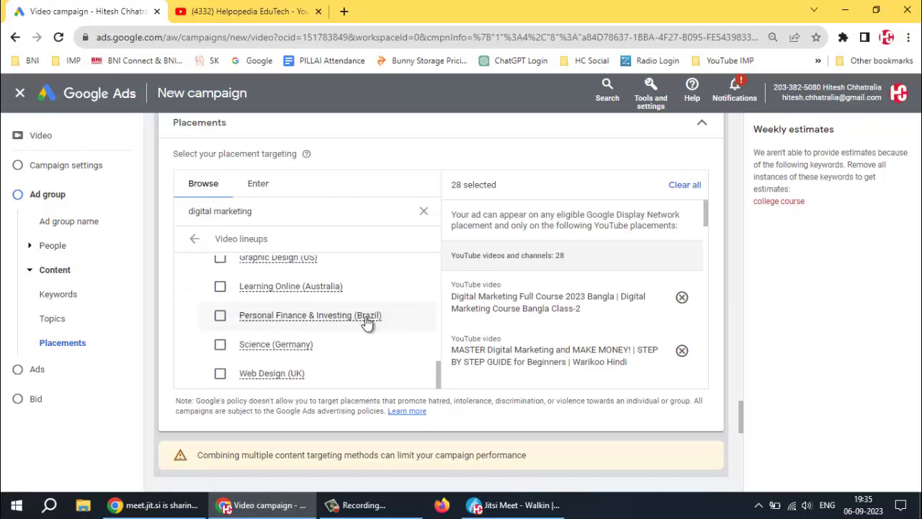
pyautogui.scroll(12, 376, 324)
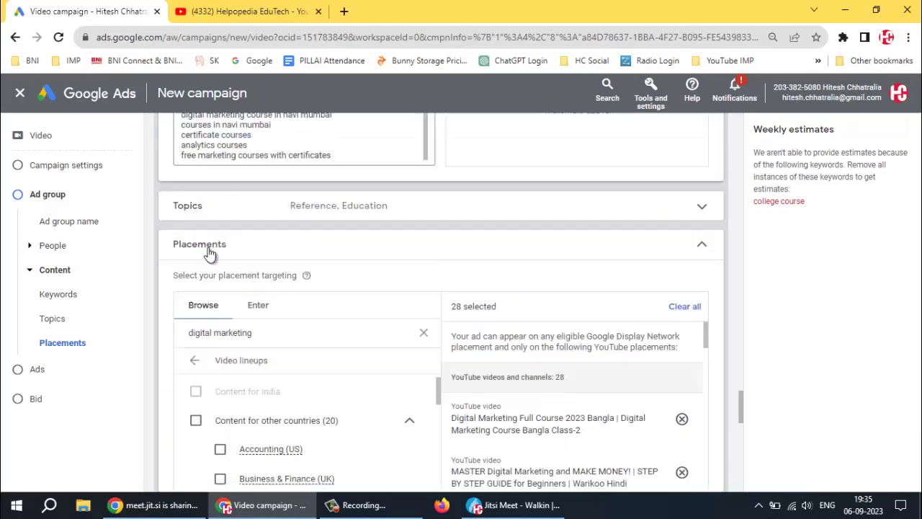
pyautogui.scroll(-3, 387, 332)
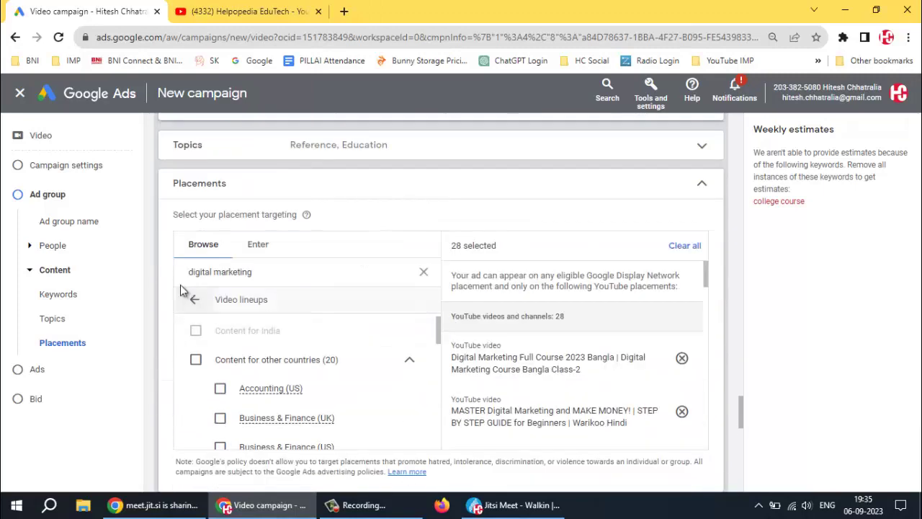
pyautogui.click(192, 301)
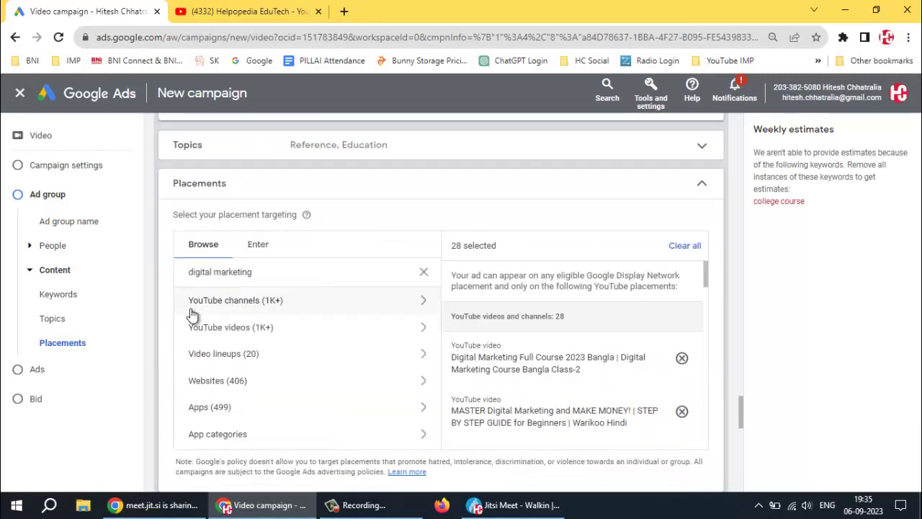
# - Add the first four websites from the digital marketing results, through coursesanswer.com, to the placements
pyautogui.click(246, 382)
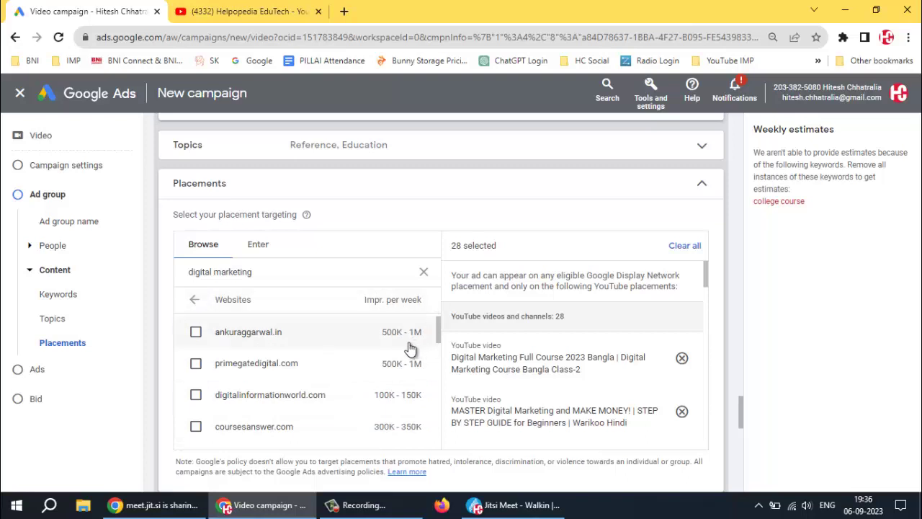
pyautogui.click(196, 332)
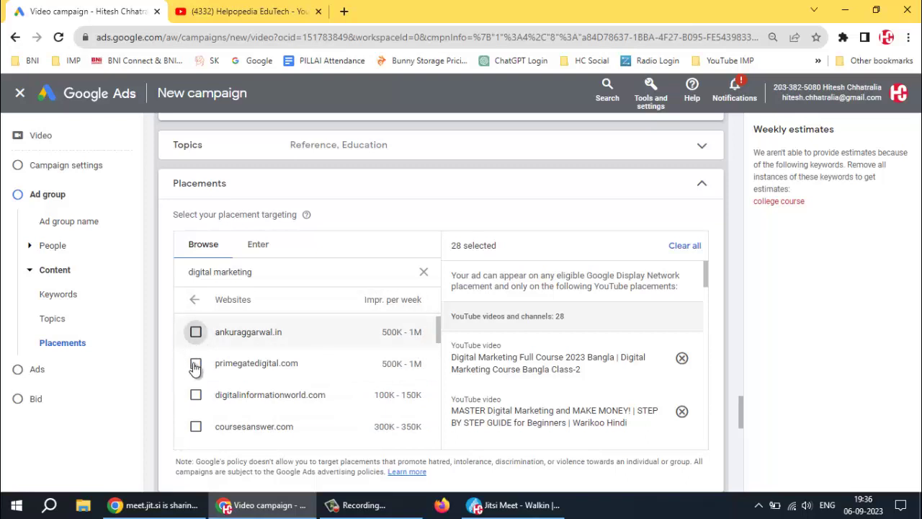
pyautogui.click(196, 395)
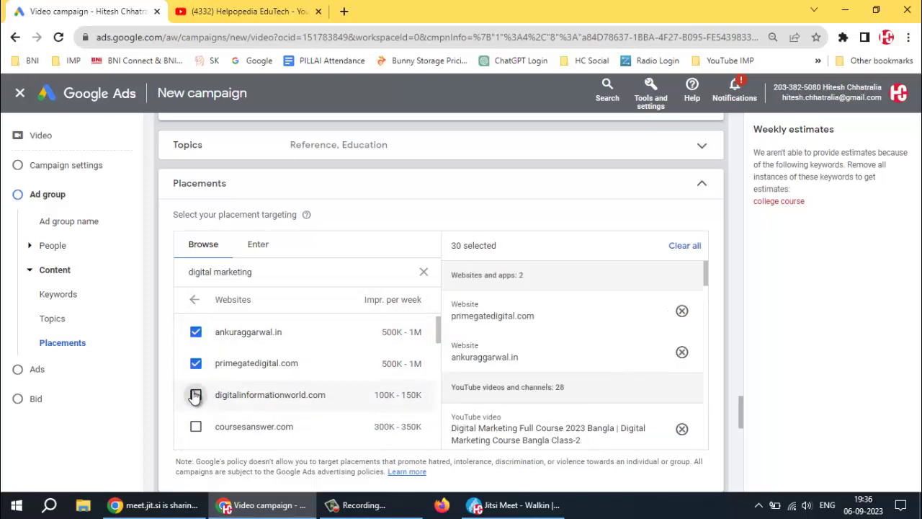
pyautogui.click(195, 428)
pyautogui.scroll(-1, 195, 423)
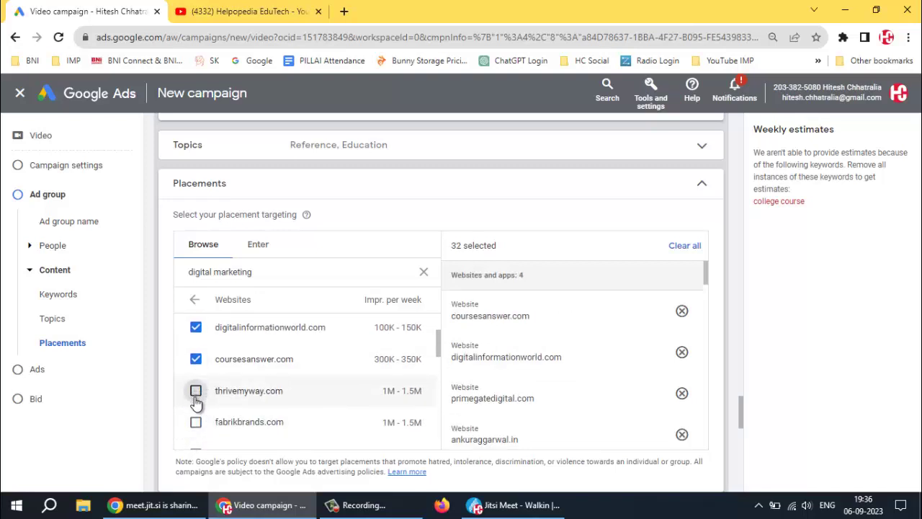
# - Add the websites thrivemyway.com, fabrikbrands.com, surveyheart.com and quiztudy.com to the placements
pyautogui.click(196, 392)
pyautogui.click(195, 422)
pyautogui.scroll(-1, 195, 422)
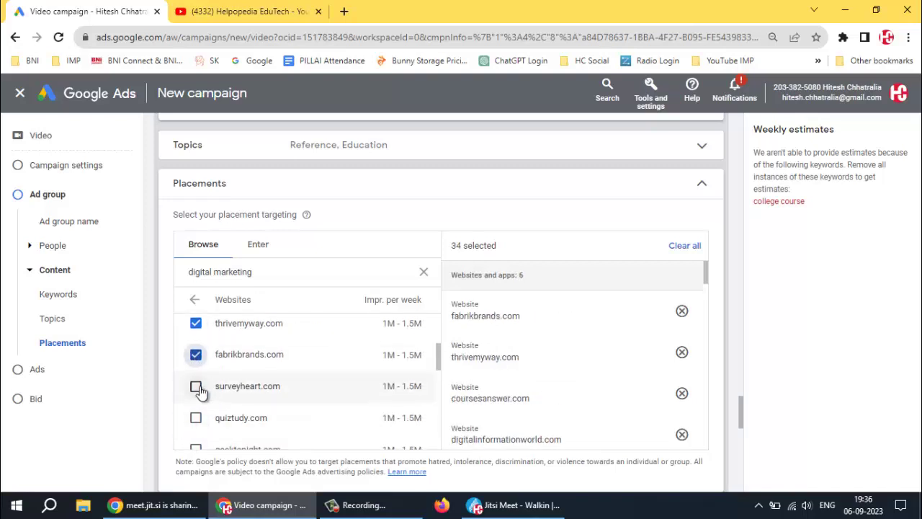
pyautogui.click(196, 386)
pyautogui.click(196, 418)
pyautogui.scroll(-4, 197, 422)
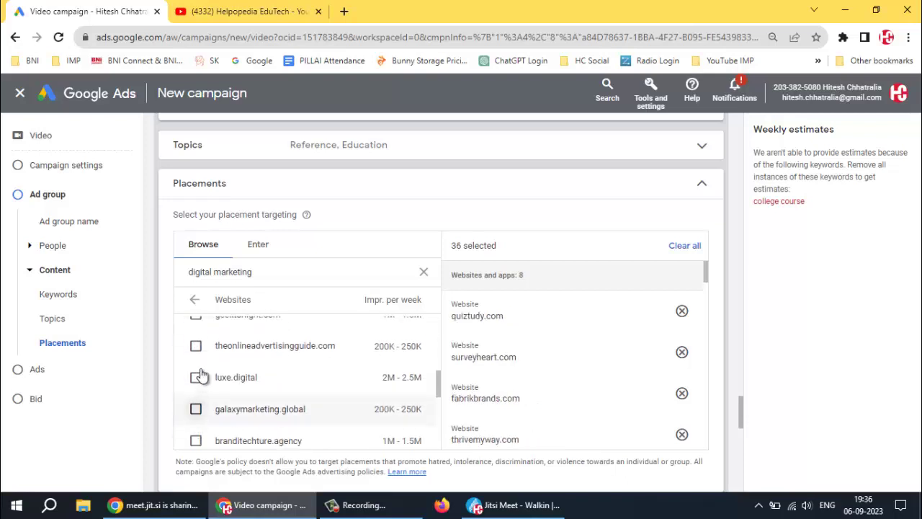
# - Add the websites geektonight.com, theonlineadvertisingguide.com, luxe.digital, galaxymarketing.global and branditechture.agency to the placements
pyautogui.click(194, 322)
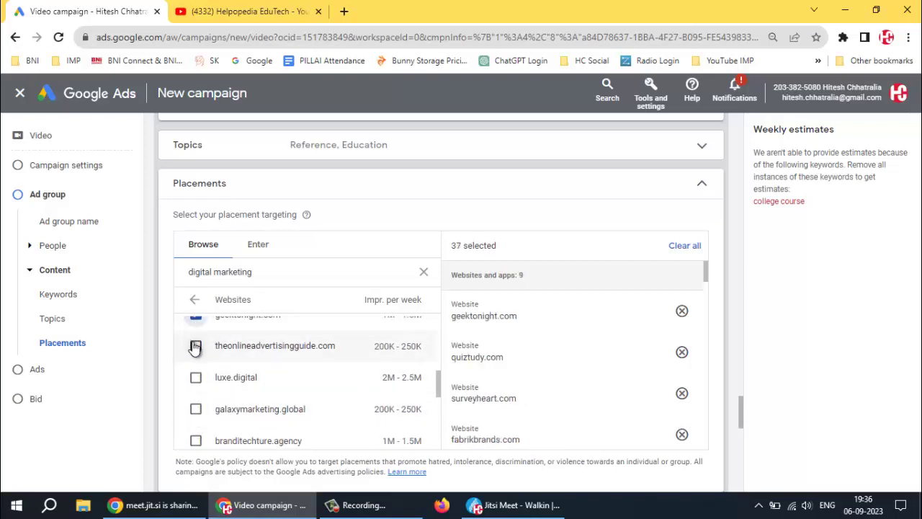
pyautogui.click(195, 346)
pyautogui.click(196, 379)
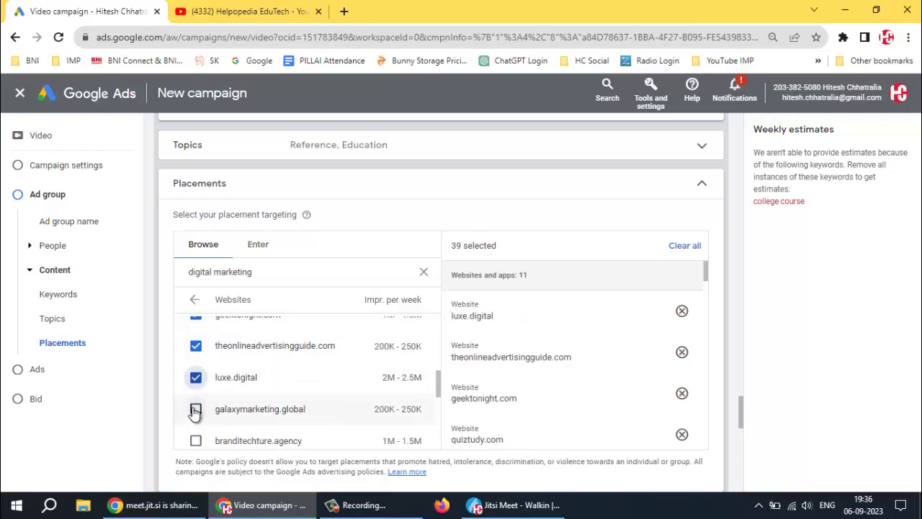
pyautogui.click(195, 409)
pyautogui.click(195, 441)
pyautogui.scroll(-1, 209, 403)
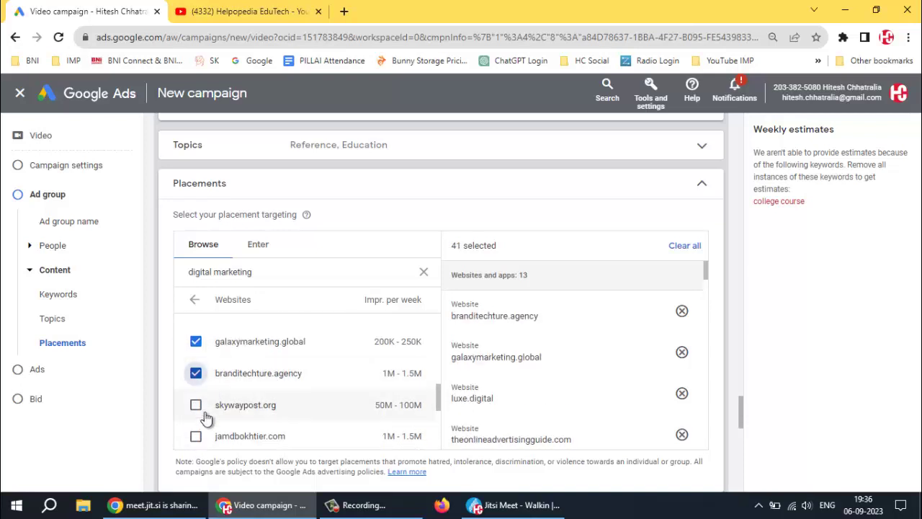
# - Add the websites skywaypost.org, jamdbokhtier.com, nilsenreport.ca and digitalsynopsis.com to the placements
pyautogui.click(196, 435)
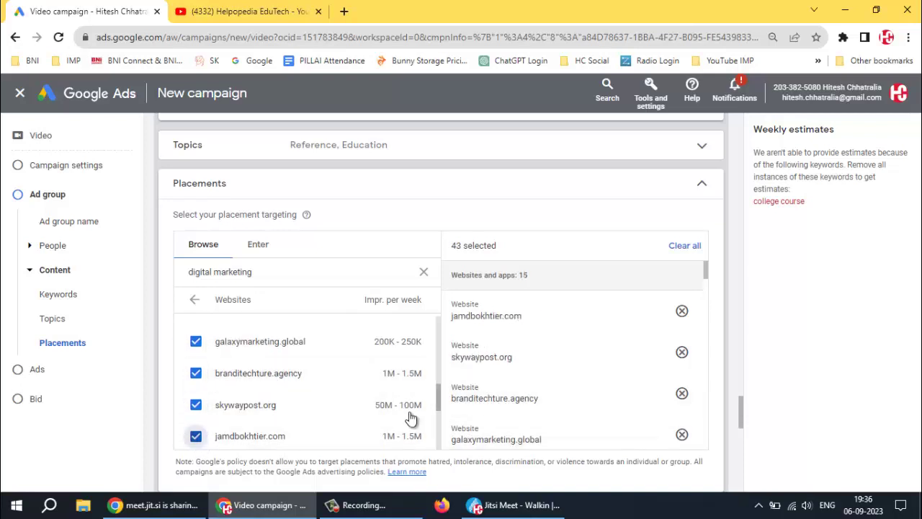
pyautogui.scroll(-1, 317, 408)
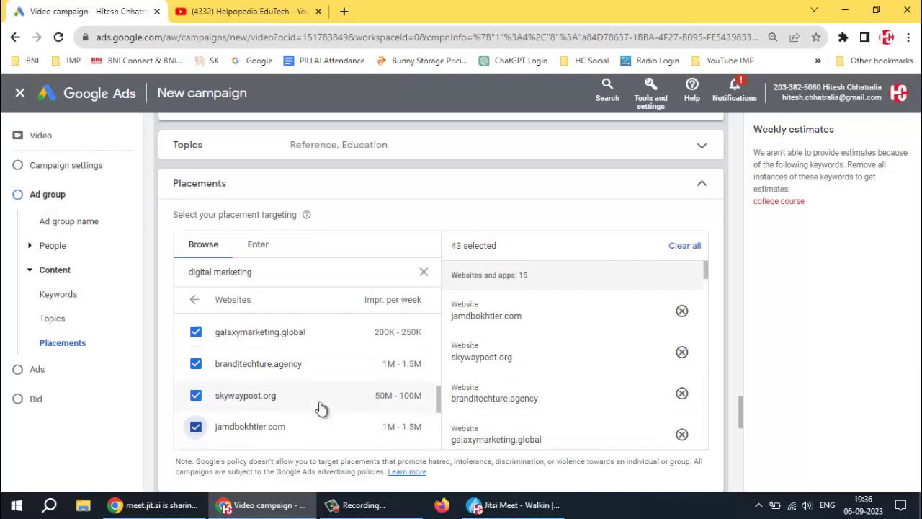
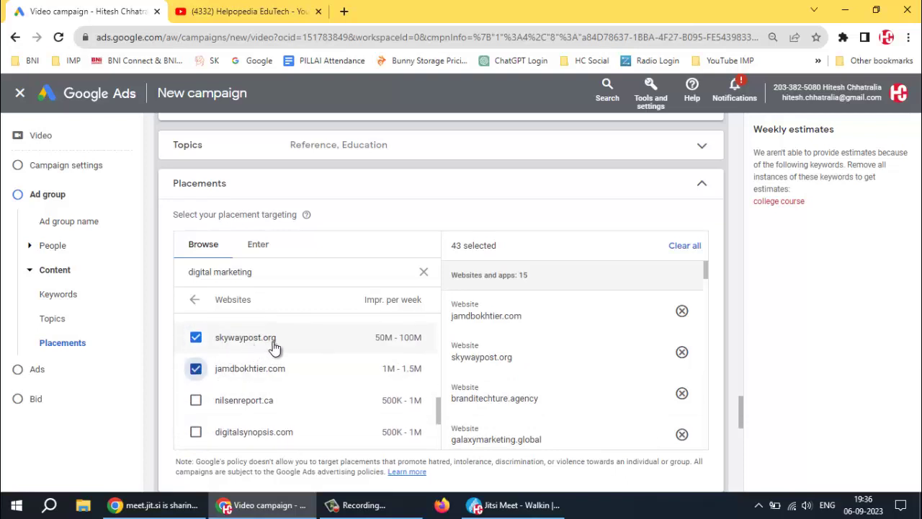
pyautogui.click(197, 402)
pyautogui.click(196, 433)
pyautogui.scroll(-1, 197, 409)
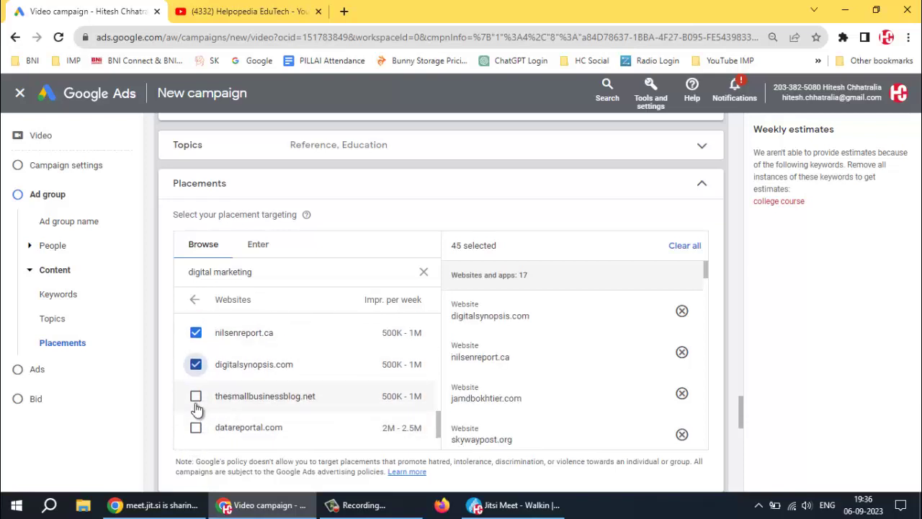
# - Add the websites thesmallbusinessblog.net, datareportal.com and ojdigitalsolutions.com to the placements
pyautogui.click(196, 396)
pyautogui.click(195, 427)
pyautogui.scroll(-1, 229, 404)
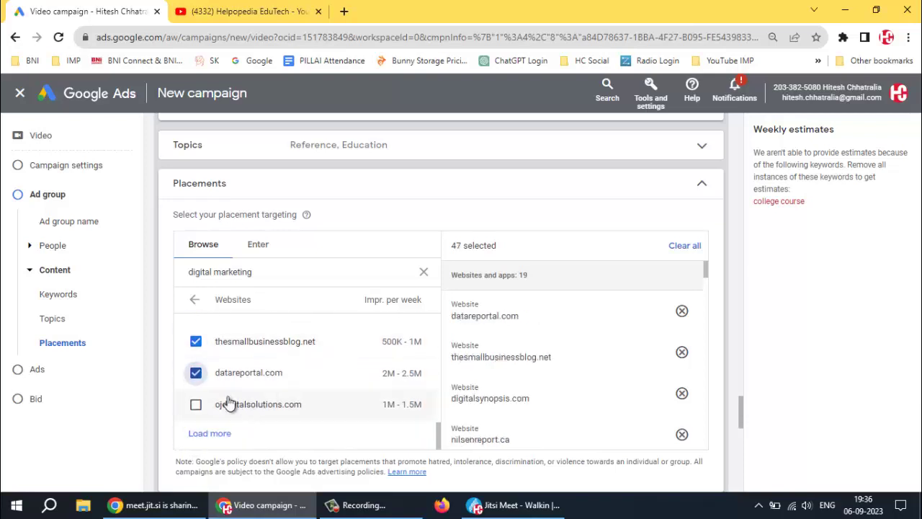
pyautogui.click(197, 406)
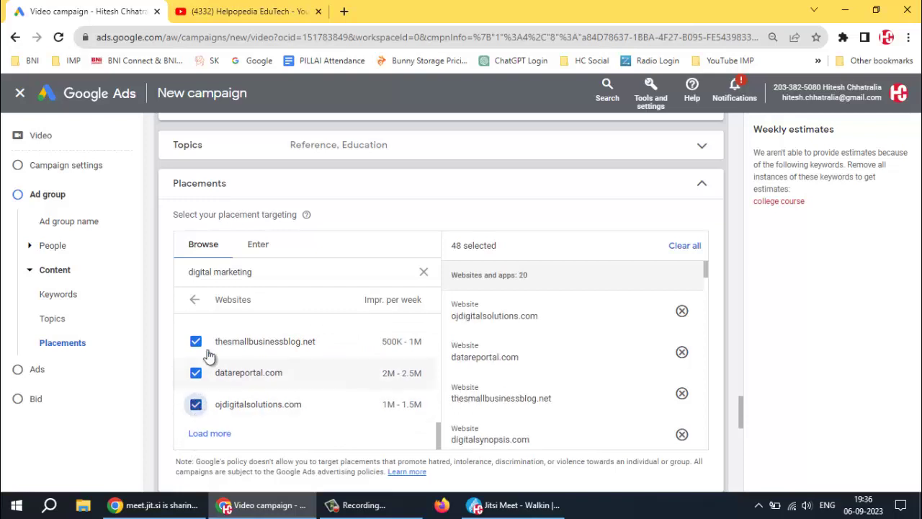
# - Add the apps hd wallpapers, Digital Marketing Poster Maker and Learn Digital Marketing to the placements
pyautogui.click(194, 299)
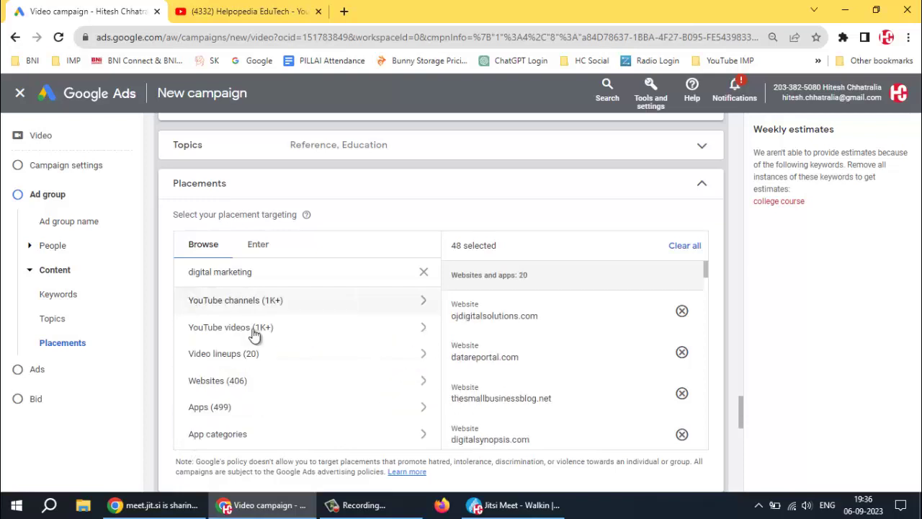
pyautogui.click(305, 408)
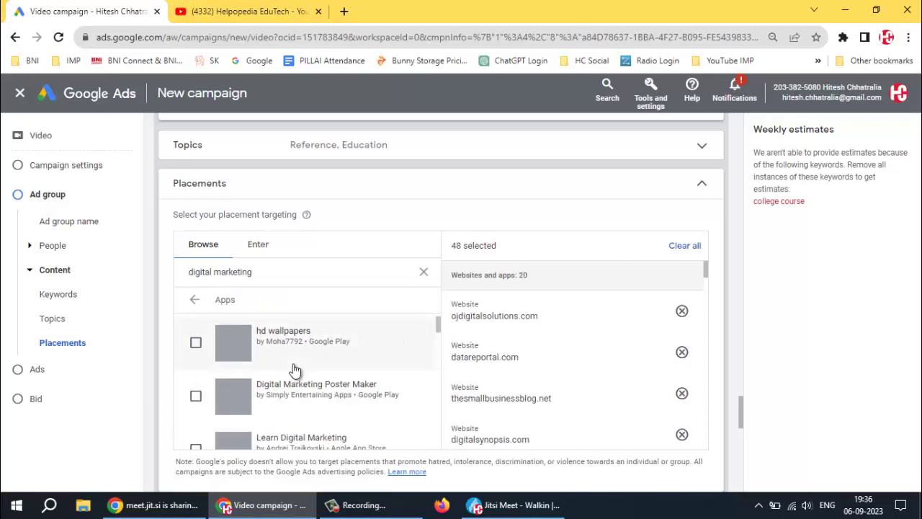
pyautogui.click(195, 343)
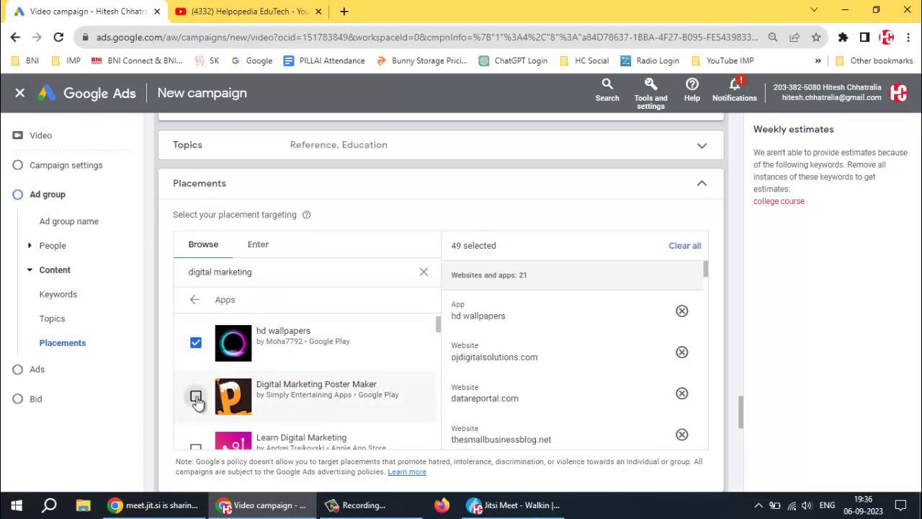
pyautogui.click(196, 396)
pyautogui.scroll(-1, 196, 389)
pyautogui.click(196, 384)
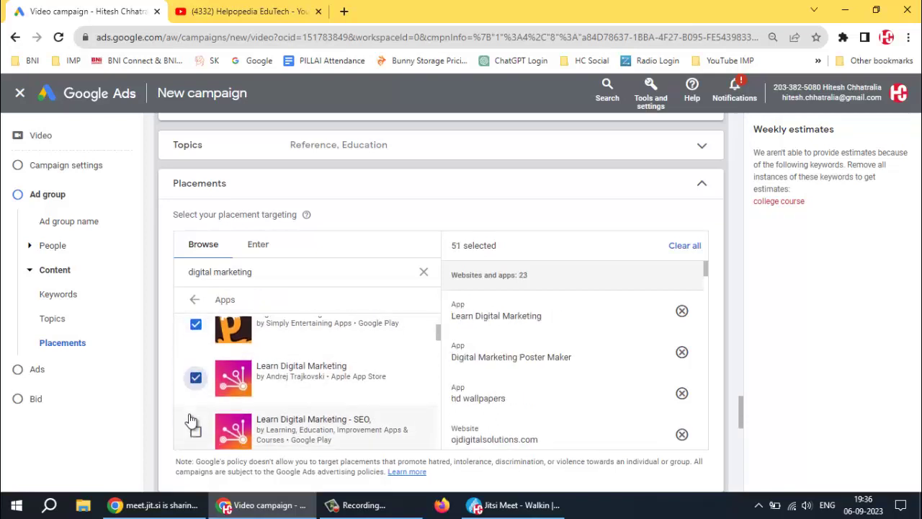
# - Add the apps "Learn Digital Marketing - SEO," and "Digital marketing learn" to the placements
pyautogui.scroll(-1, 196, 378)
pyautogui.click(196, 368)
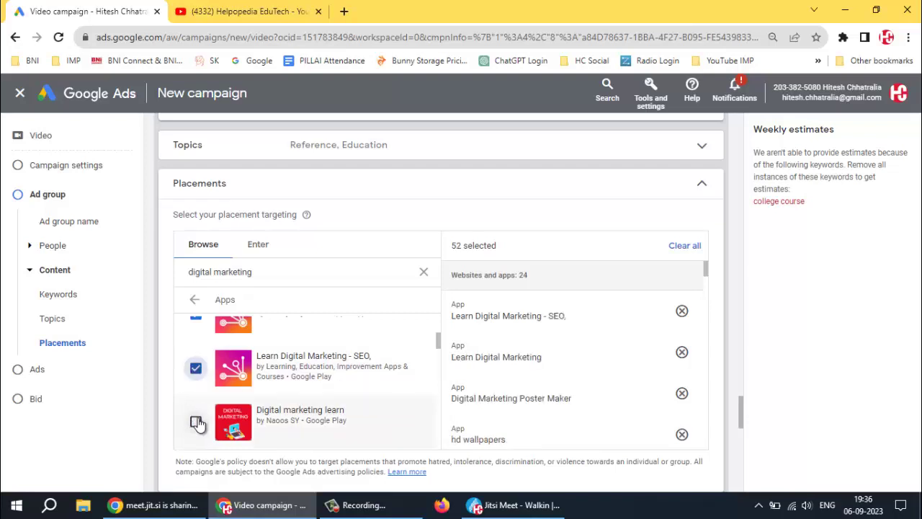
pyautogui.click(196, 422)
# - Add the apps Aprenda Marketing de Afiliados and Marketing Strategy to the placements
pyautogui.scroll(-1, 197, 404)
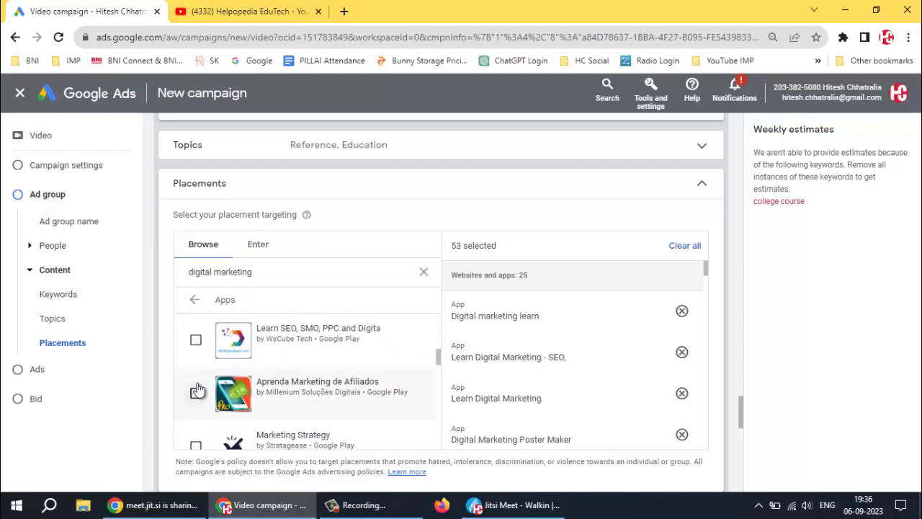
pyautogui.click(196, 394)
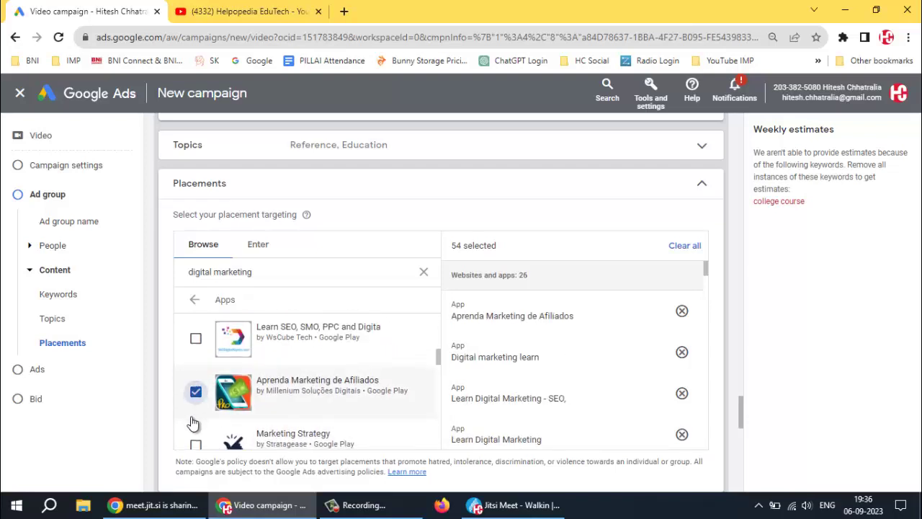
pyautogui.scroll(-1, 196, 398)
pyautogui.click(195, 379)
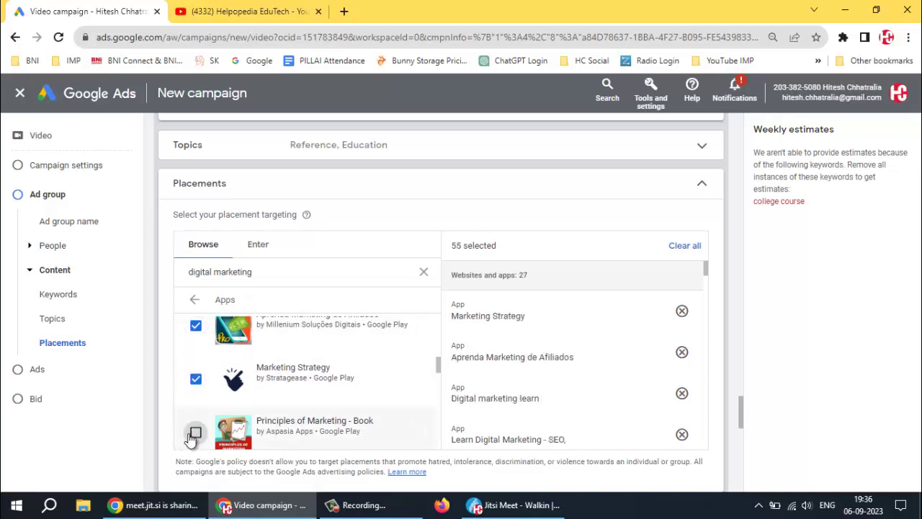
# - Add the apps Principles of Marketing - Book and Brand Post: Business Marketing to the placements
pyautogui.click(195, 433)
pyautogui.scroll(-1, 195, 433)
pyautogui.scroll(-1, 190, 388)
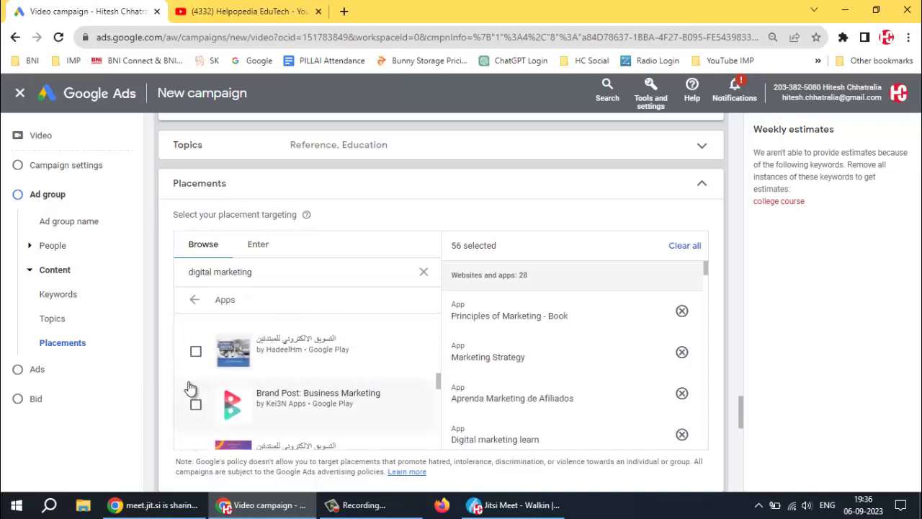
pyautogui.click(196, 407)
pyautogui.scroll(-1, 198, 396)
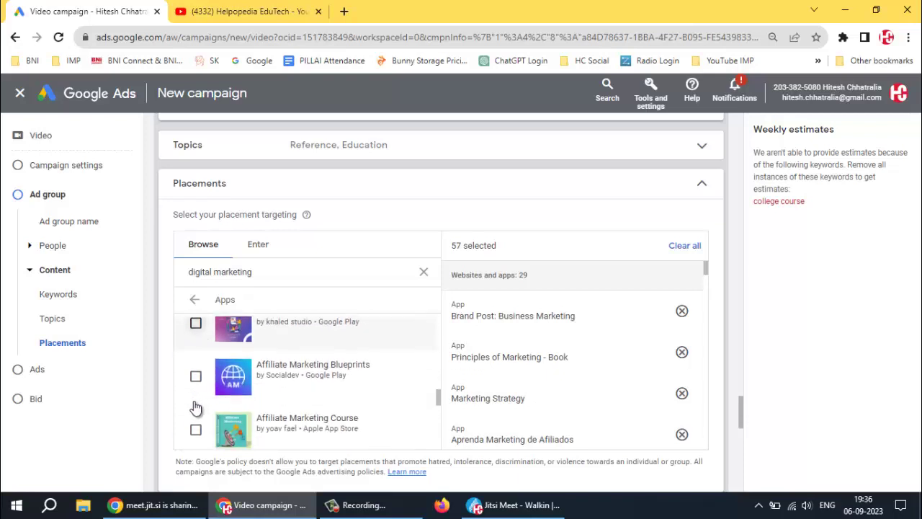
# - Add the apps Affiliate Marketing Blueprints, Affiliate Marketing Course and Clickbank Affiliate Marketing to the placements
pyautogui.click(196, 377)
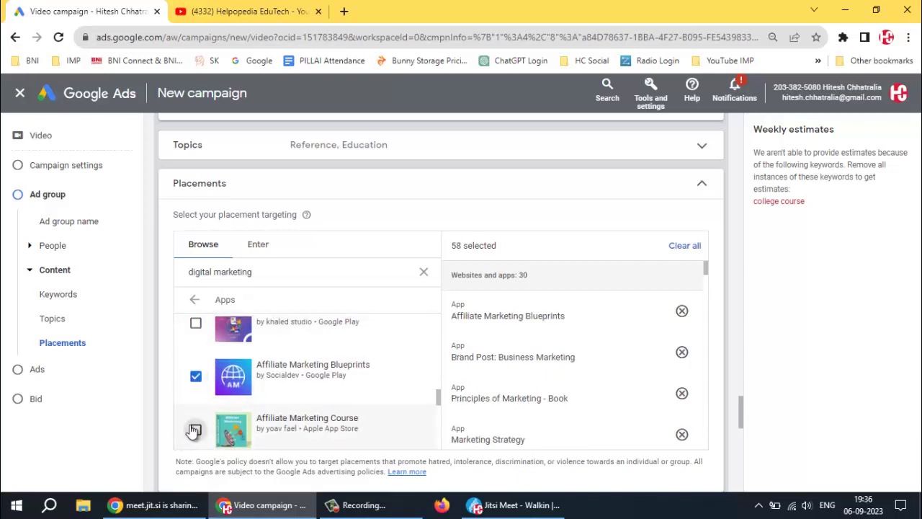
pyautogui.click(194, 429)
pyautogui.scroll(-2, 194, 425)
pyautogui.click(196, 348)
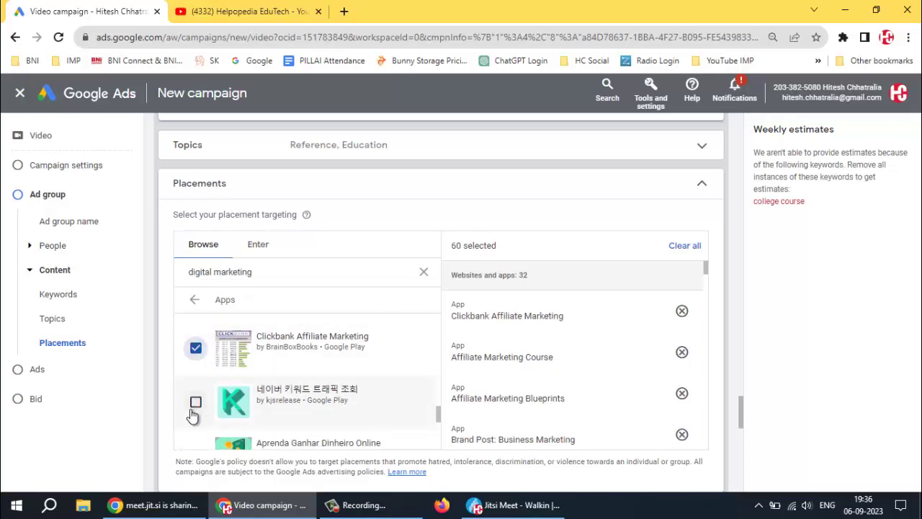
# - Add the apps Aprenda Ganhar Dinheiro Online, Affiliate Marketing Beginner, Real Research Survey App and Buku Manajemen Pemasaran to the placements
pyautogui.scroll(-1, 190, 407)
pyautogui.click(196, 389)
pyautogui.scroll(-1, 193, 395)
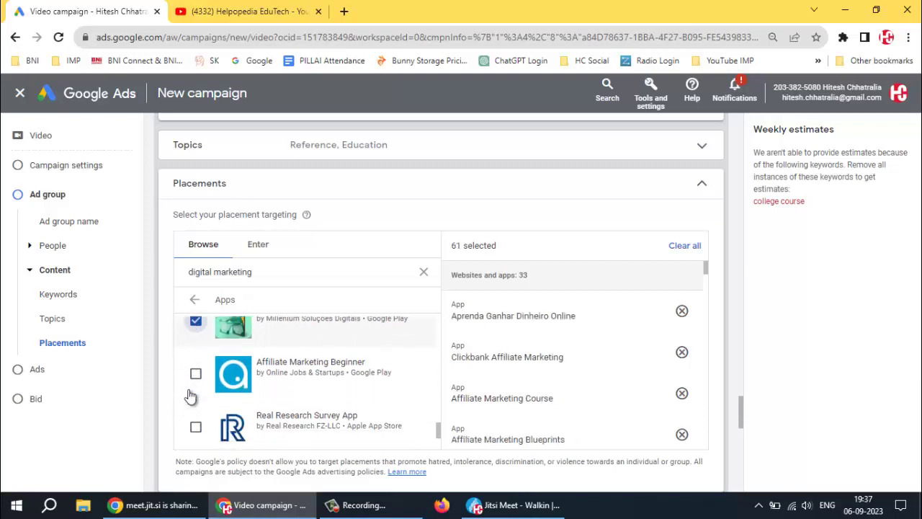
pyautogui.click(194, 373)
pyautogui.click(196, 428)
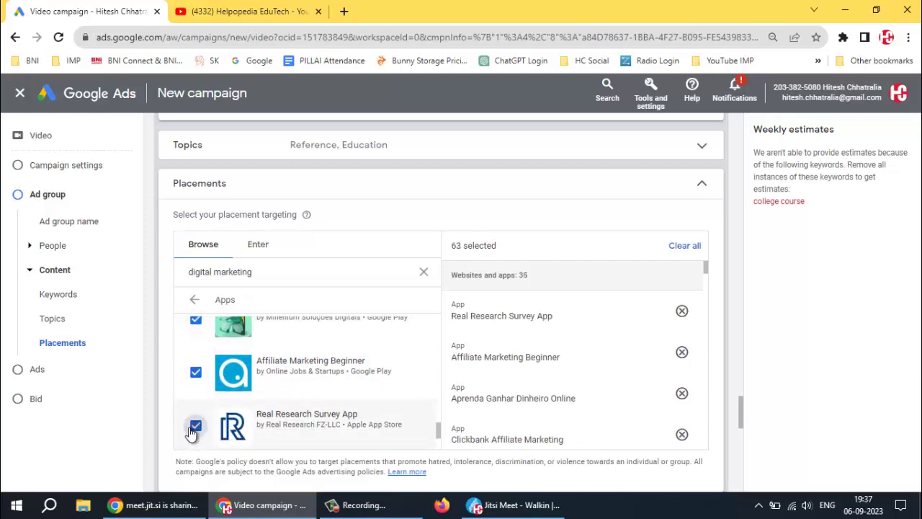
pyautogui.scroll(-1, 192, 414)
pyautogui.click(196, 393)
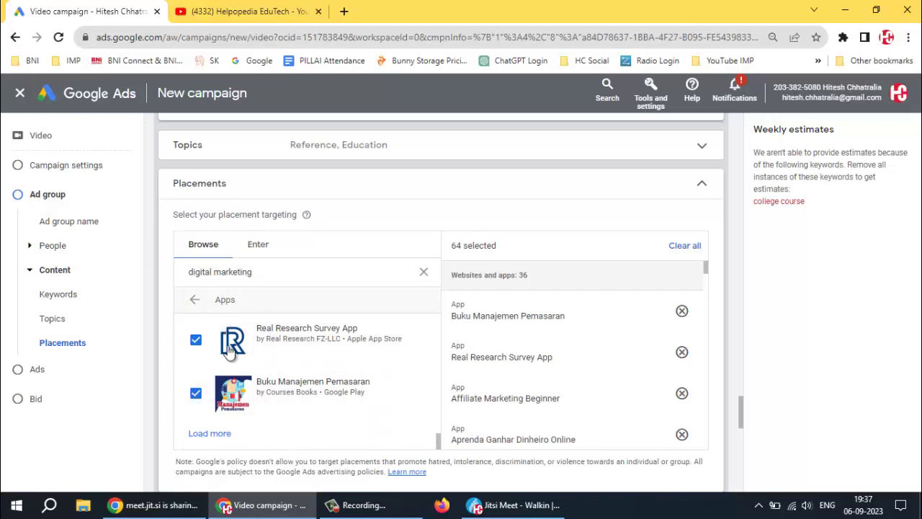
# - Clear the placement search and add the Apple App Store app categories Book, Business, Catalogs and Education
pyautogui.click(195, 300)
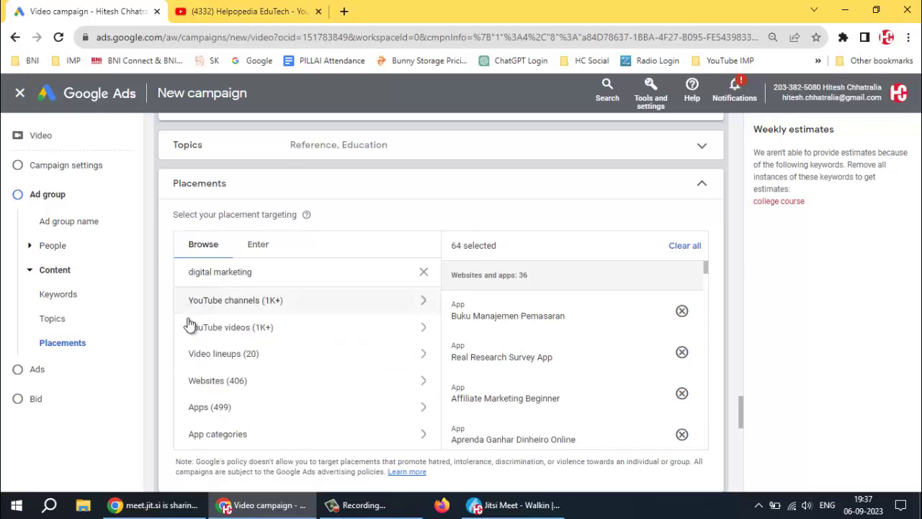
pyautogui.scroll(-1, 275, 413)
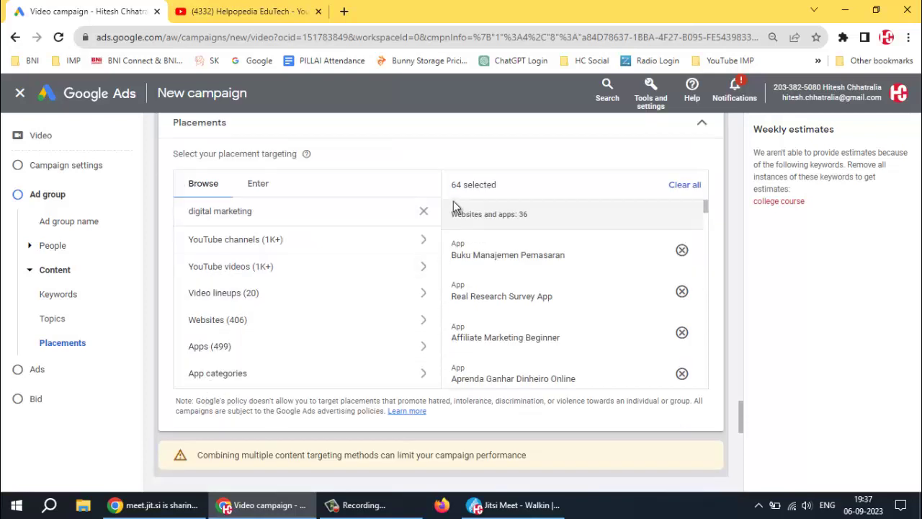
pyautogui.click(425, 212)
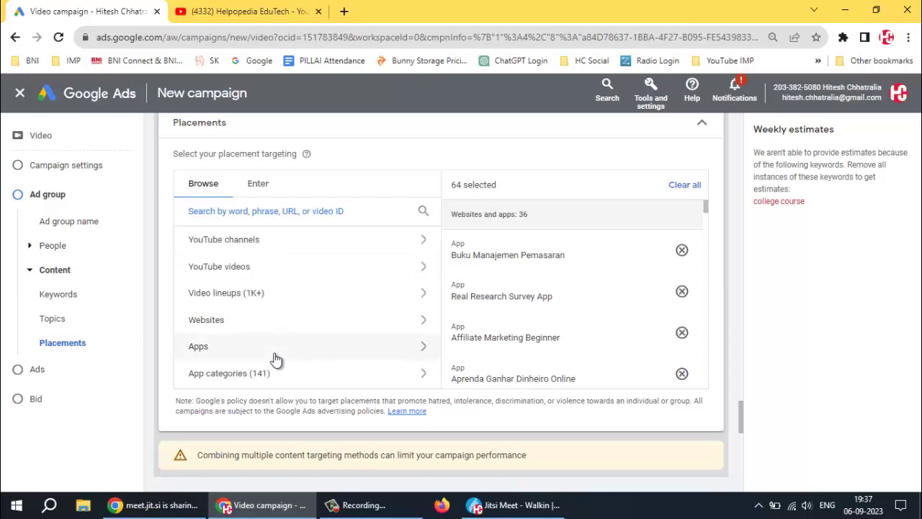
pyautogui.click(305, 379)
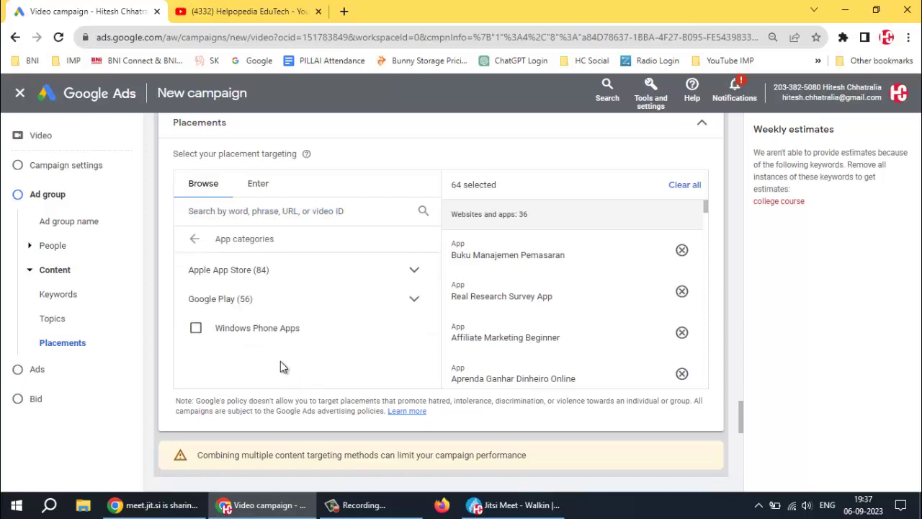
pyautogui.click(362, 271)
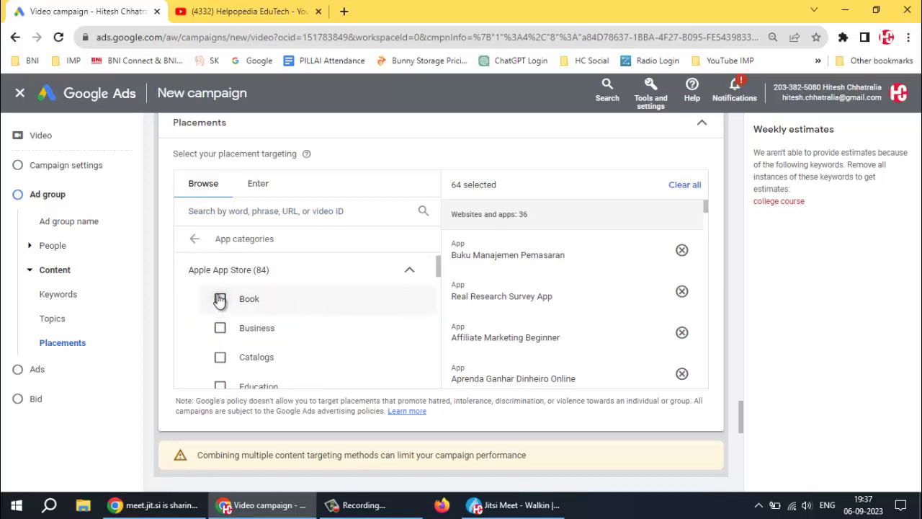
pyautogui.click(219, 299)
pyautogui.click(220, 328)
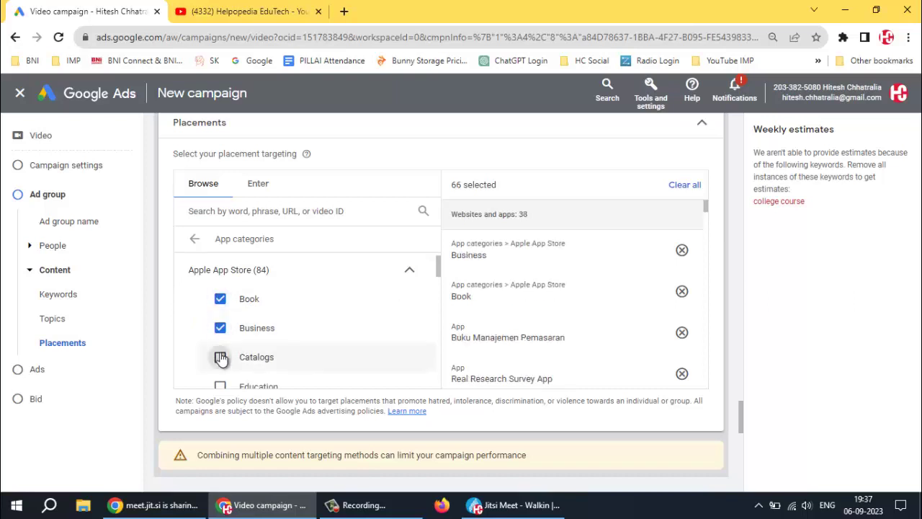
pyautogui.click(220, 357)
pyautogui.scroll(-1, 220, 378)
pyautogui.click(220, 321)
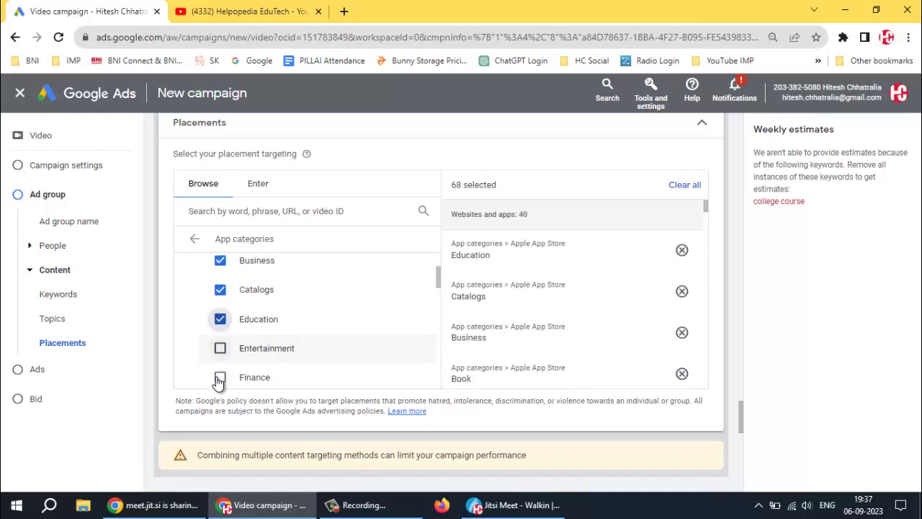
# - Add the Apple App Store app categories Navigation, Productivity, Reference, Shopping and Social Networking to the placements
pyautogui.scroll(-3, 213, 358)
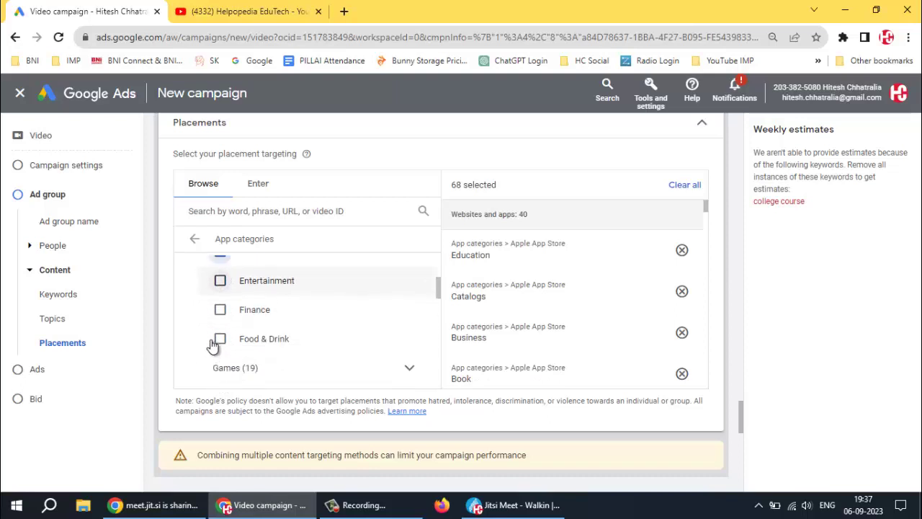
pyautogui.scroll(-3, 219, 347)
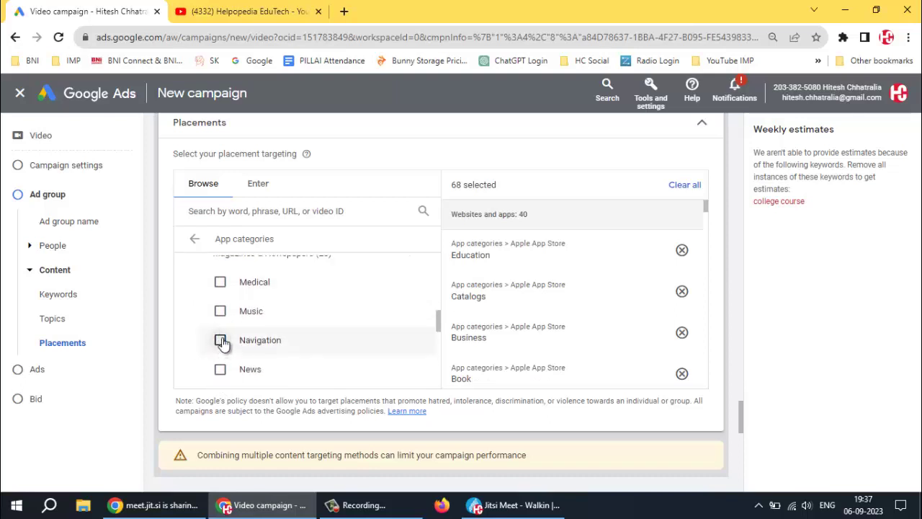
pyautogui.click(219, 343)
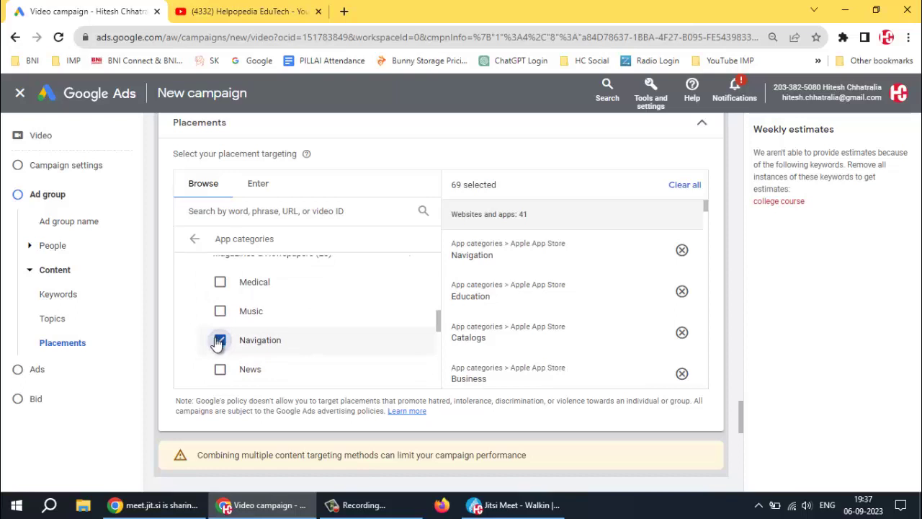
pyautogui.scroll(-3, 217, 344)
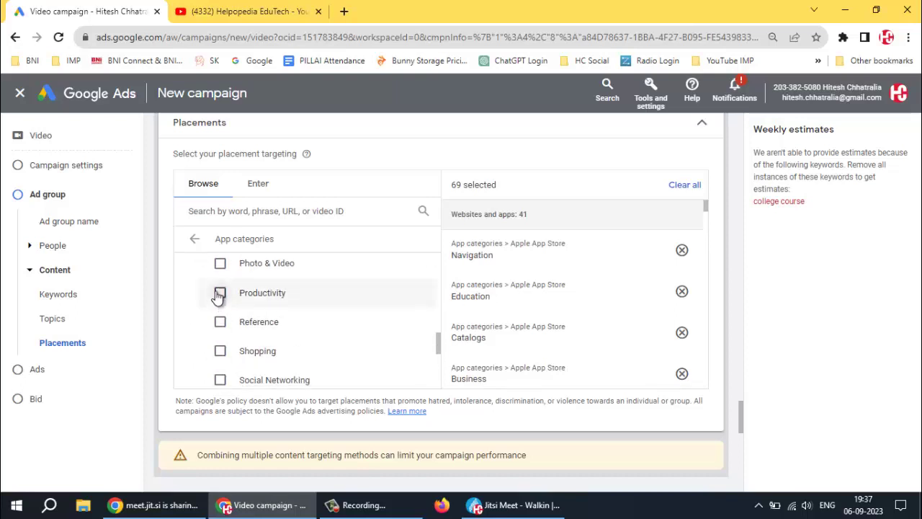
pyautogui.click(219, 295)
pyautogui.click(219, 324)
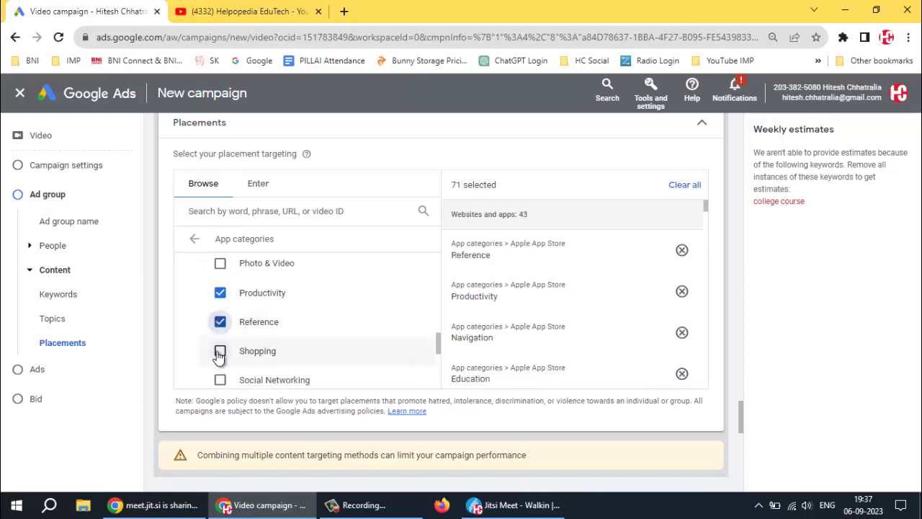
pyautogui.click(220, 353)
pyautogui.click(219, 380)
# - Add the Google Play app categories Books & Reference and Business to the placements
pyautogui.scroll(-3, 252, 353)
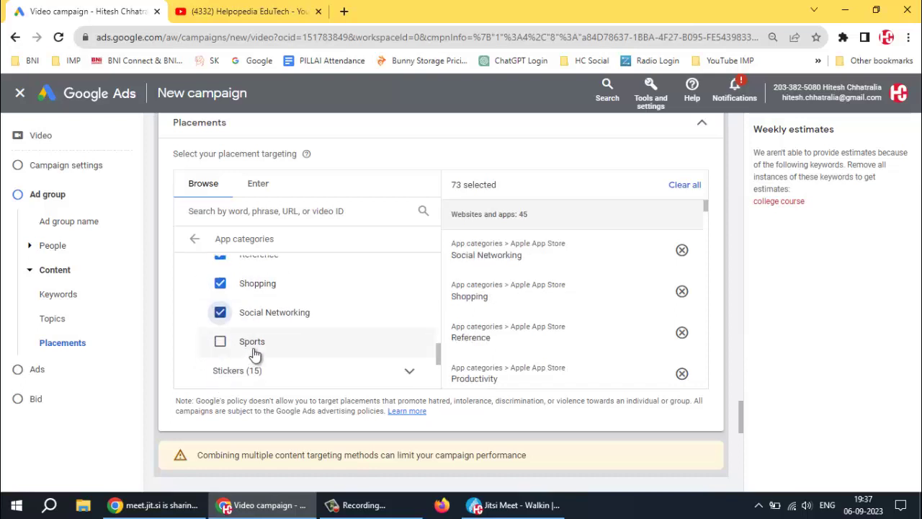
pyautogui.scroll(-2, 335, 330)
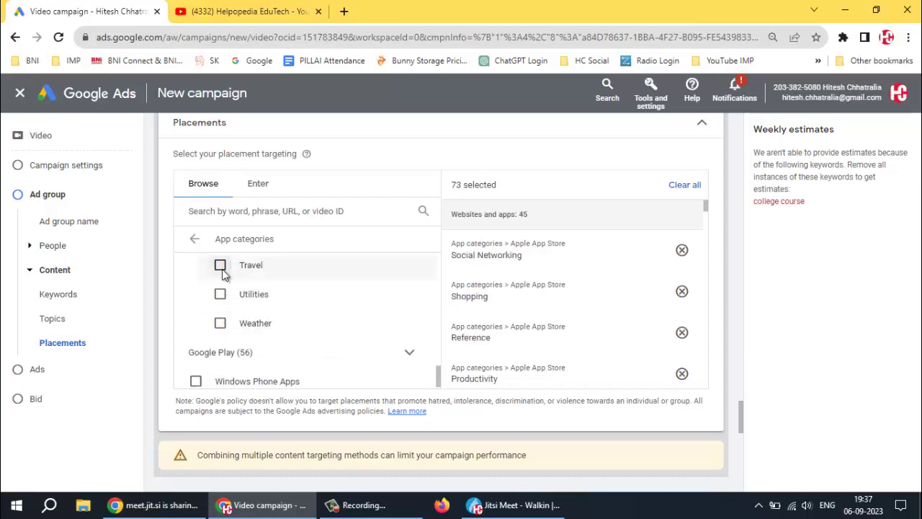
pyautogui.click(319, 351)
pyautogui.scroll(-1, 339, 359)
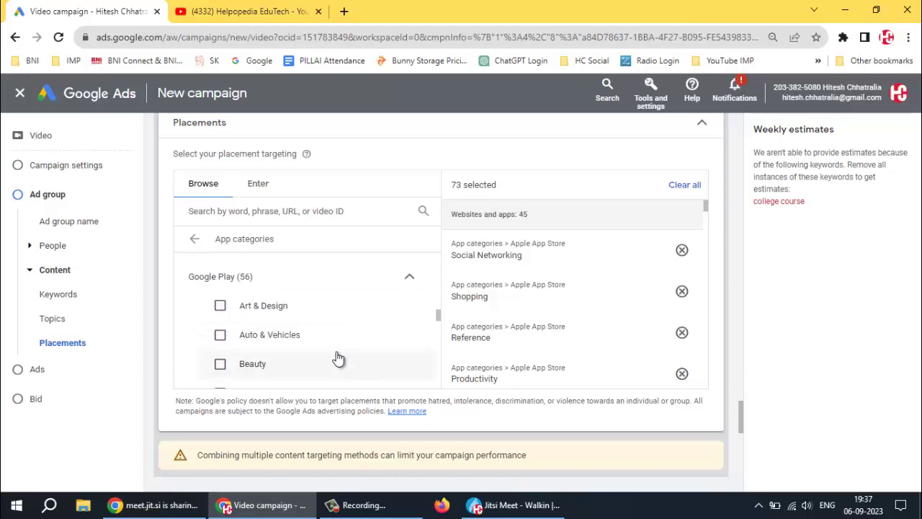
pyautogui.scroll(-1, 310, 347)
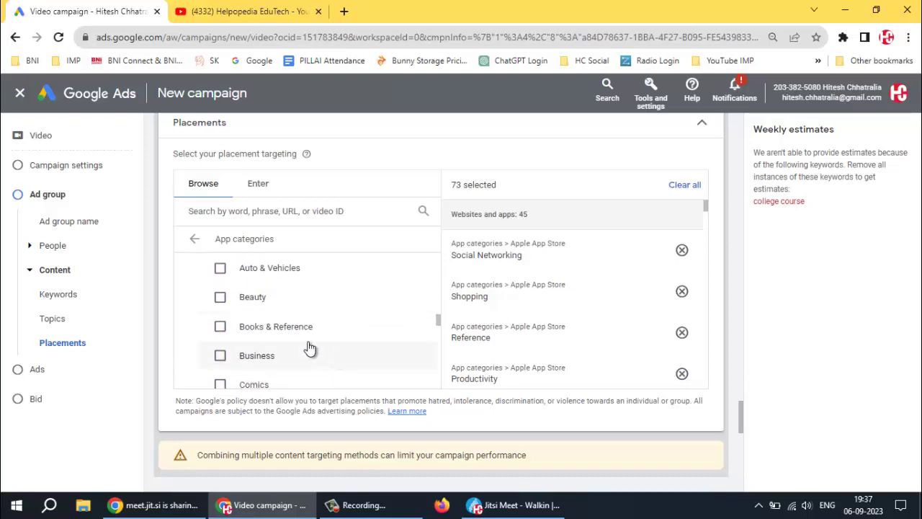
pyautogui.click(221, 355)
pyautogui.scroll(-1, 284, 360)
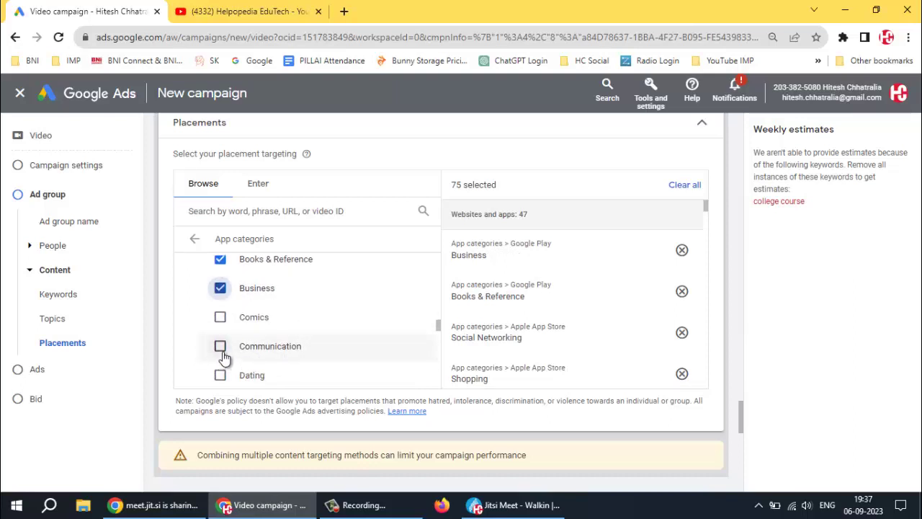
# - Add the Google Play app categories Communication, Dating and Education to the placements
pyautogui.click(221, 346)
pyautogui.click(289, 375)
pyautogui.scroll(-2, 292, 367)
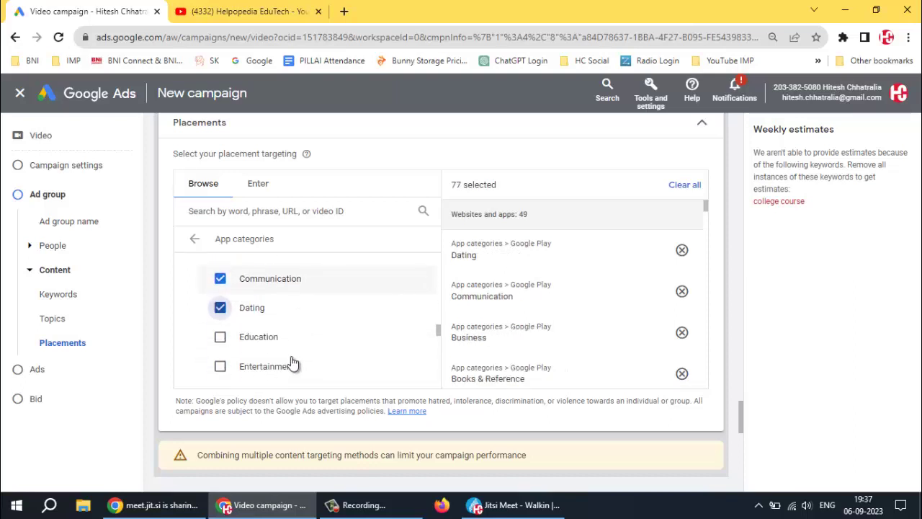
pyautogui.click(220, 336)
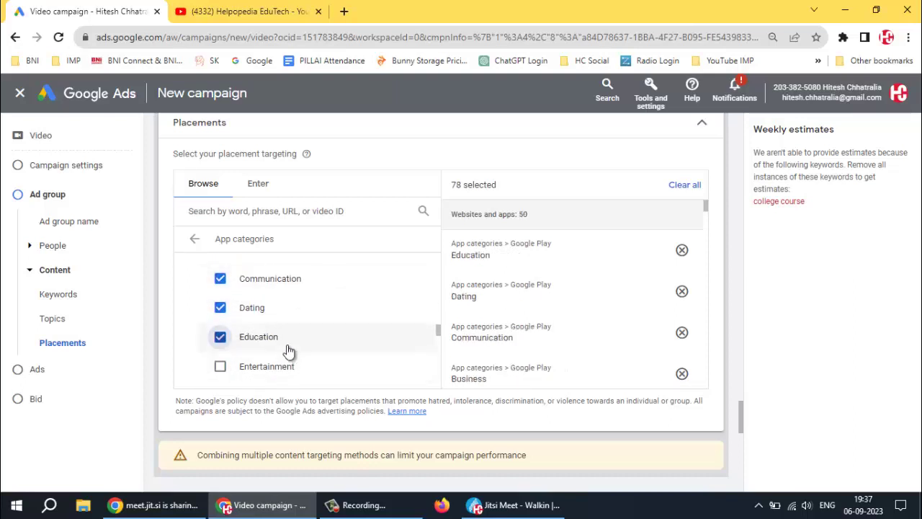
# - Add the Google Play app categories Events and Libraries & Demo to the placements
pyautogui.scroll(-2, 291, 351)
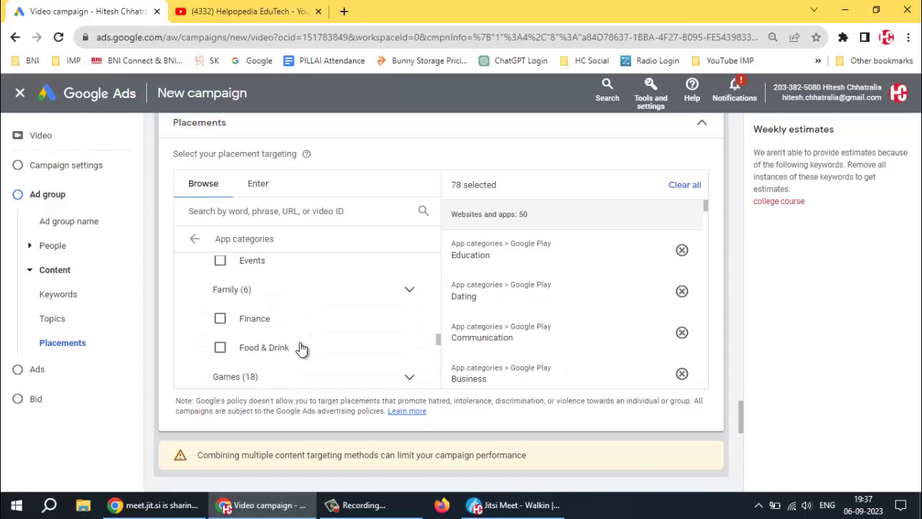
pyautogui.click(220, 261)
pyautogui.scroll(-2, 288, 328)
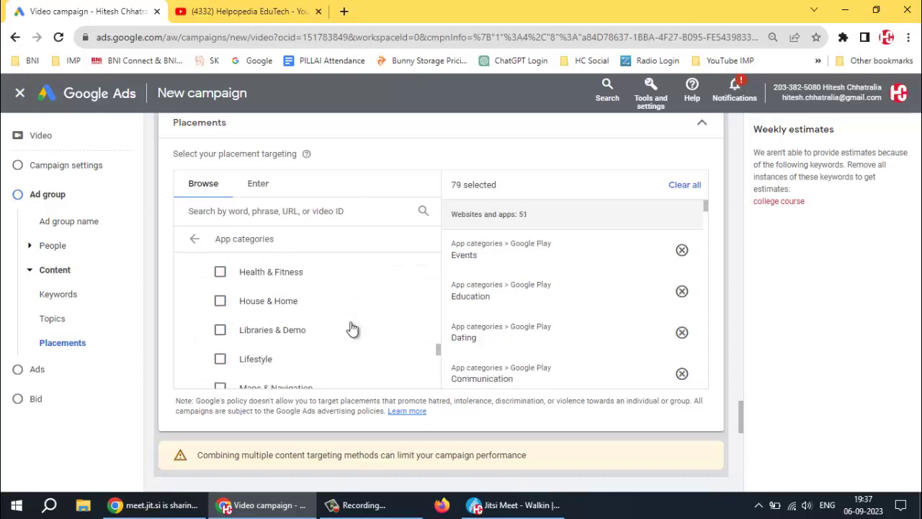
pyautogui.scroll(1, 358, 324)
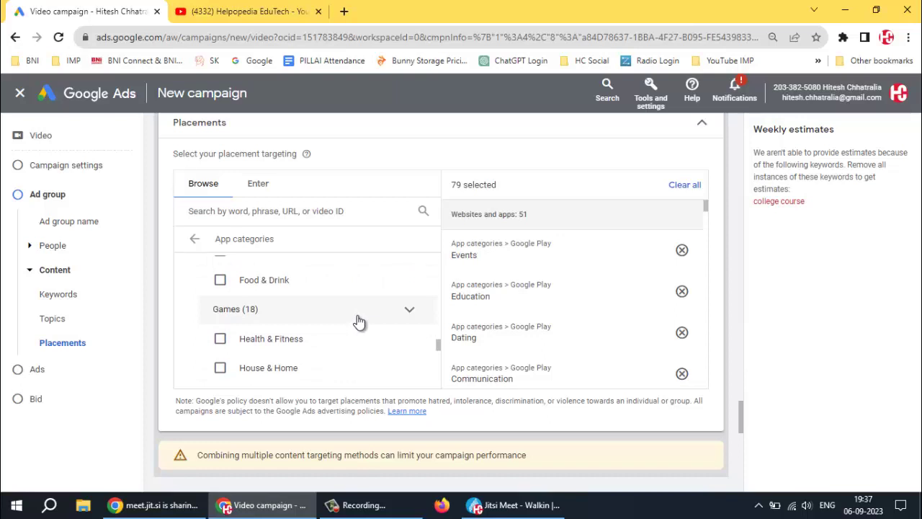
pyautogui.scroll(-1, 361, 322)
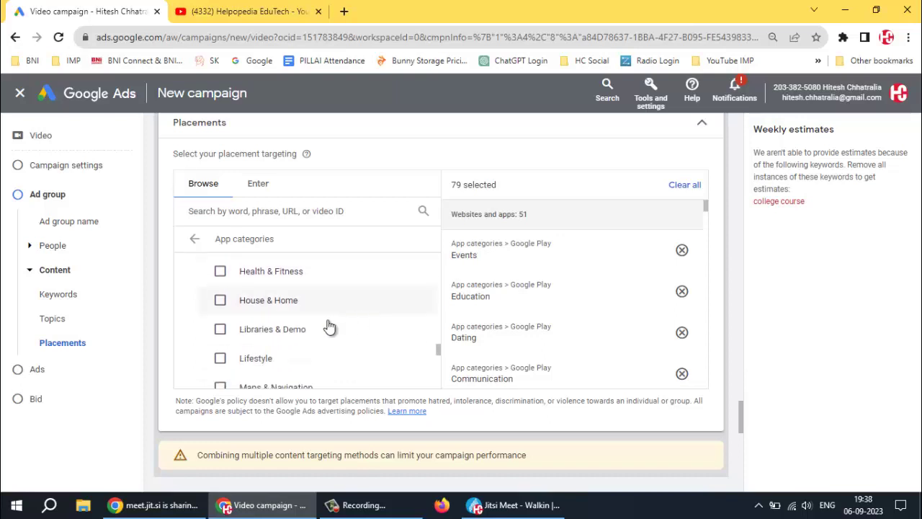
pyautogui.click(220, 329)
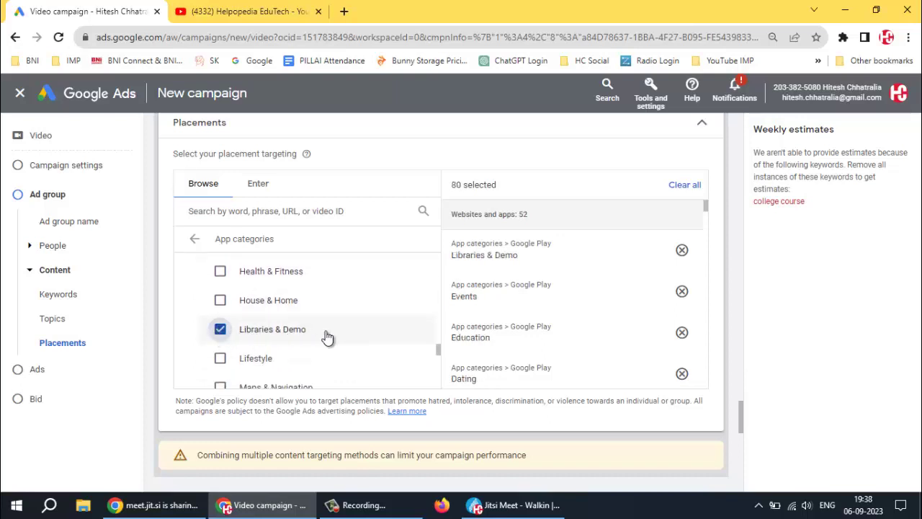
# - Add the Google Play app categories Productivity, Shopping and Social to the placements
pyautogui.scroll(-2, 323, 336)
pyautogui.scroll(2, 343, 325)
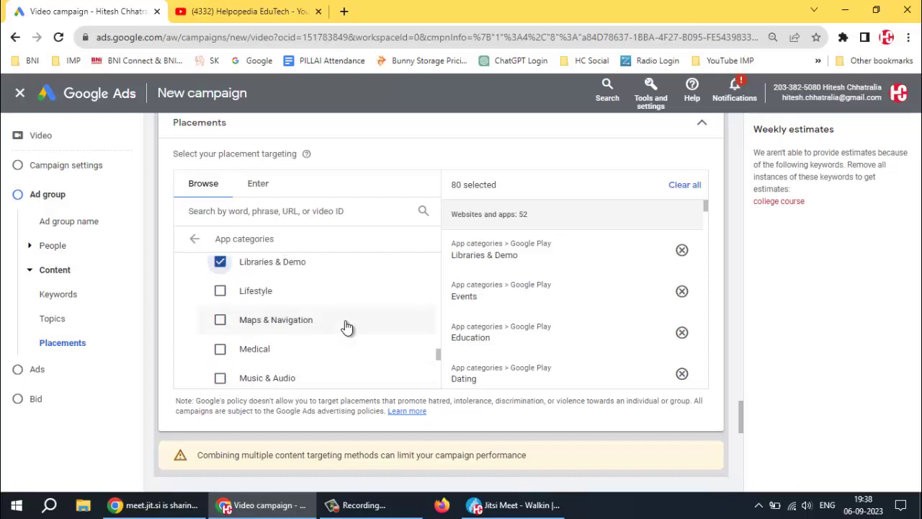
pyautogui.scroll(-2, 364, 324)
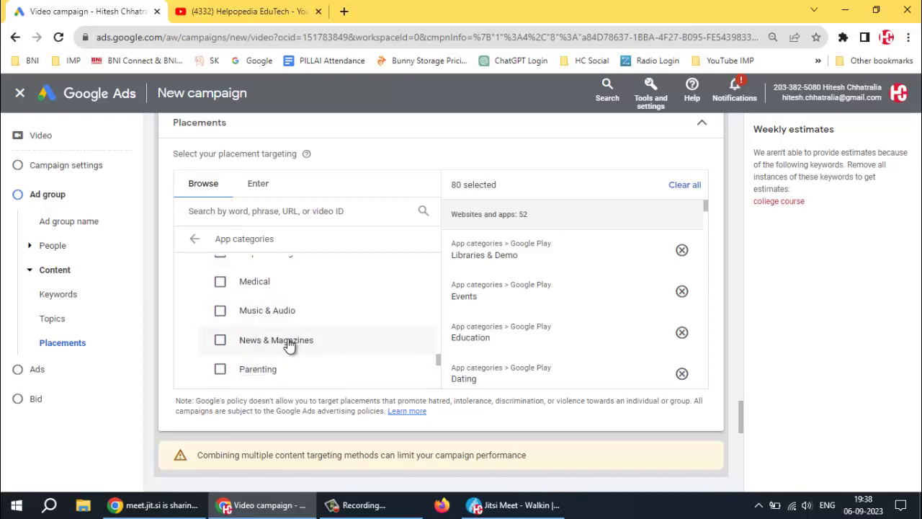
pyautogui.scroll(-4, 289, 344)
pyautogui.scroll(3, 360, 319)
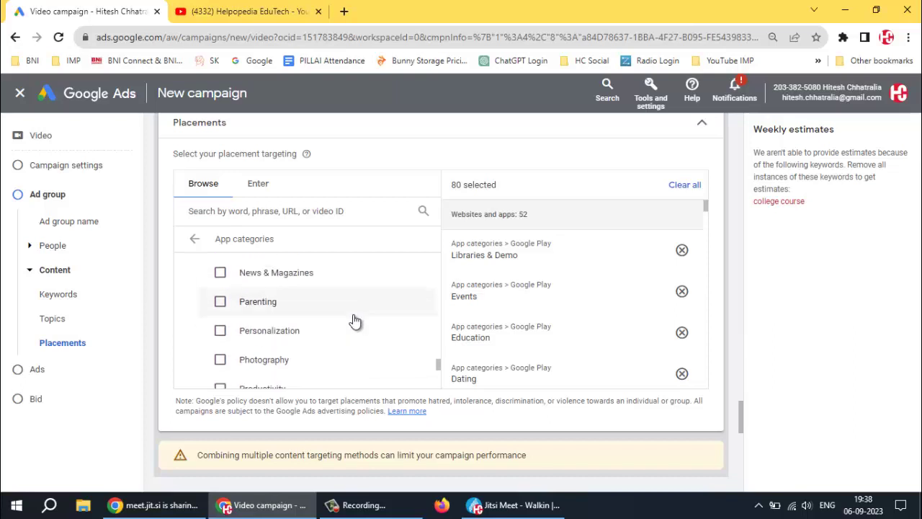
pyautogui.scroll(-2, 350, 322)
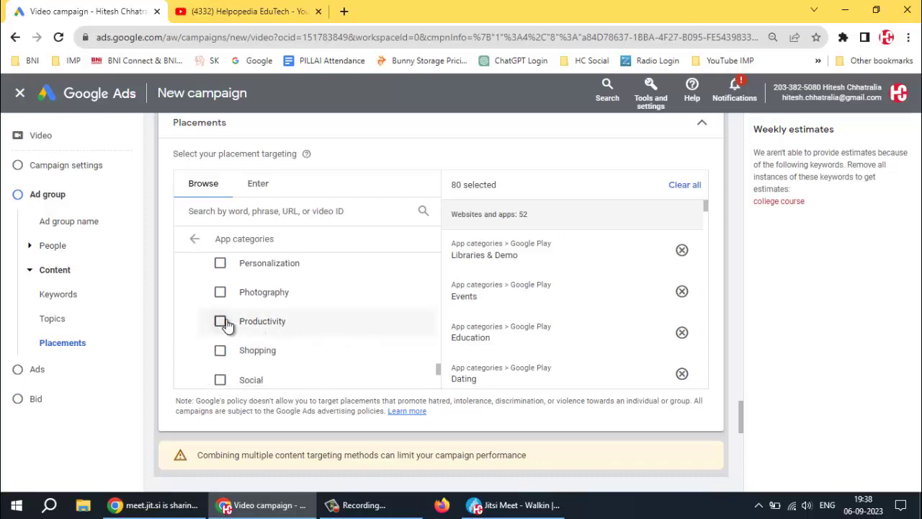
pyautogui.click(220, 322)
pyautogui.click(221, 351)
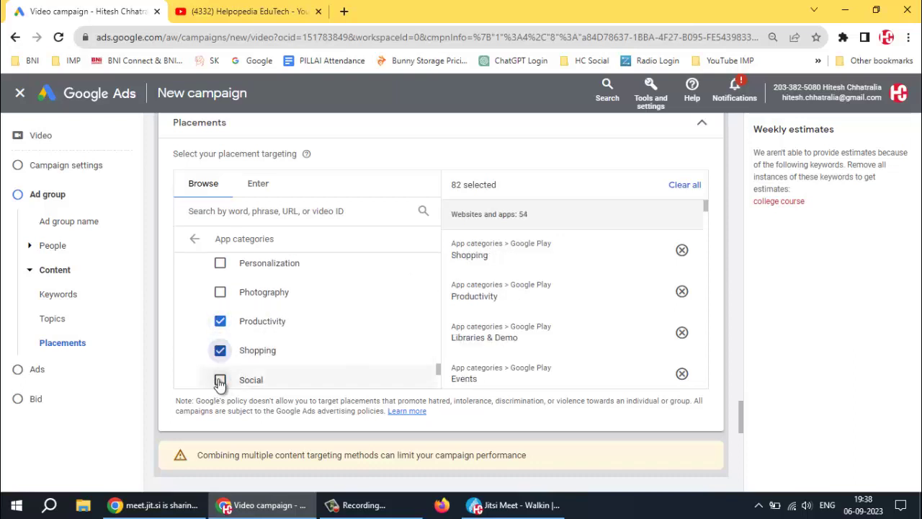
pyautogui.click(220, 380)
# - Add the Google Play app category Tools and the Windows Phone Apps category to the placements
pyautogui.scroll(-2, 310, 346)
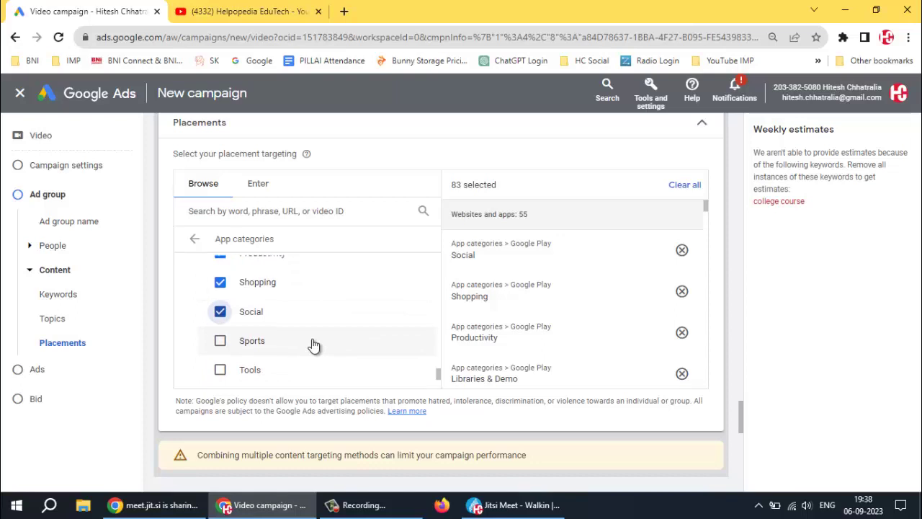
pyautogui.scroll(-2, 311, 344)
pyautogui.click(220, 302)
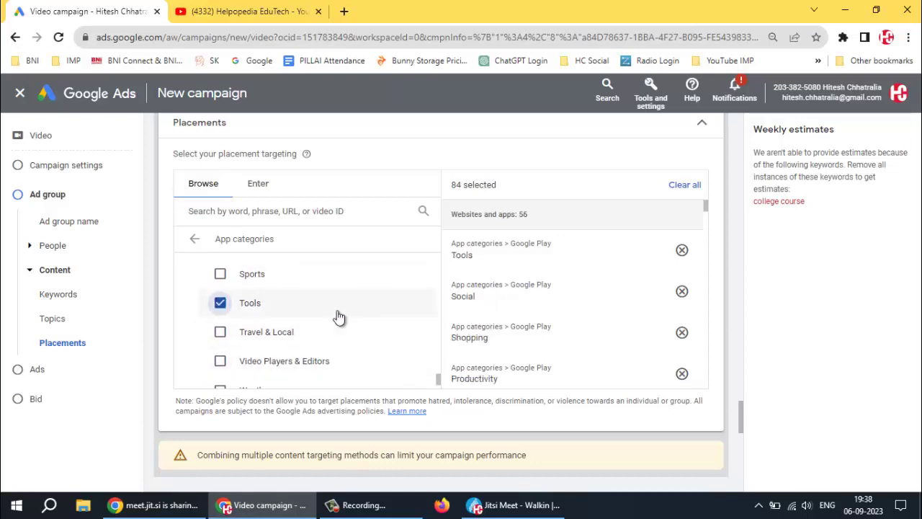
pyautogui.scroll(-1, 336, 317)
pyautogui.scroll(-1, 339, 315)
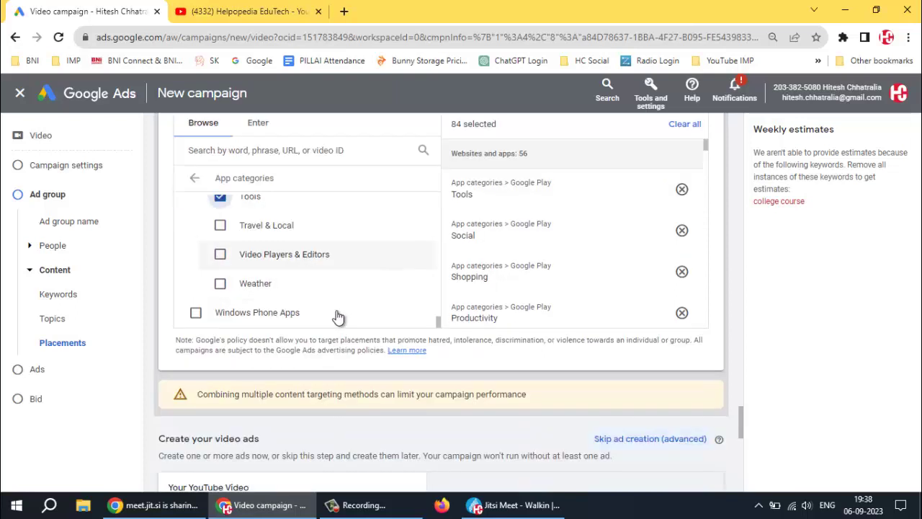
pyautogui.click(195, 314)
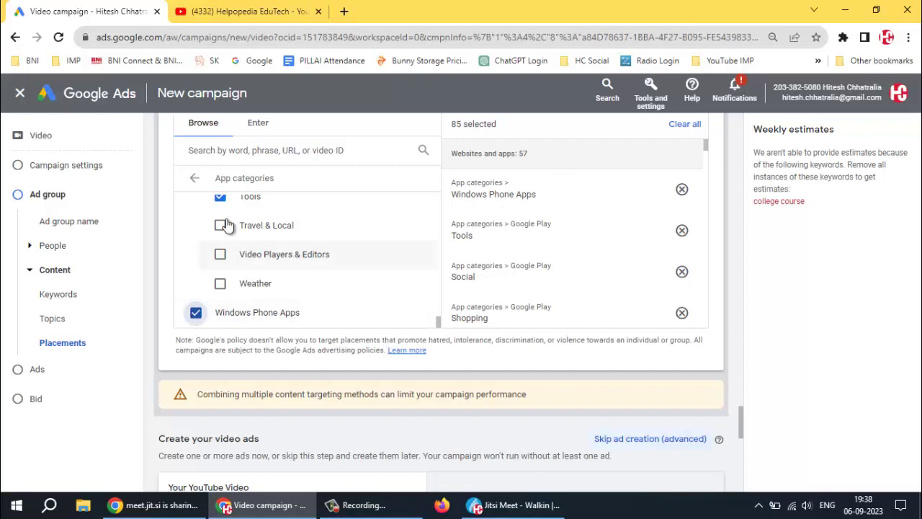
# - Return to the list of placement types and collapse the Placements section
pyautogui.click(197, 178)
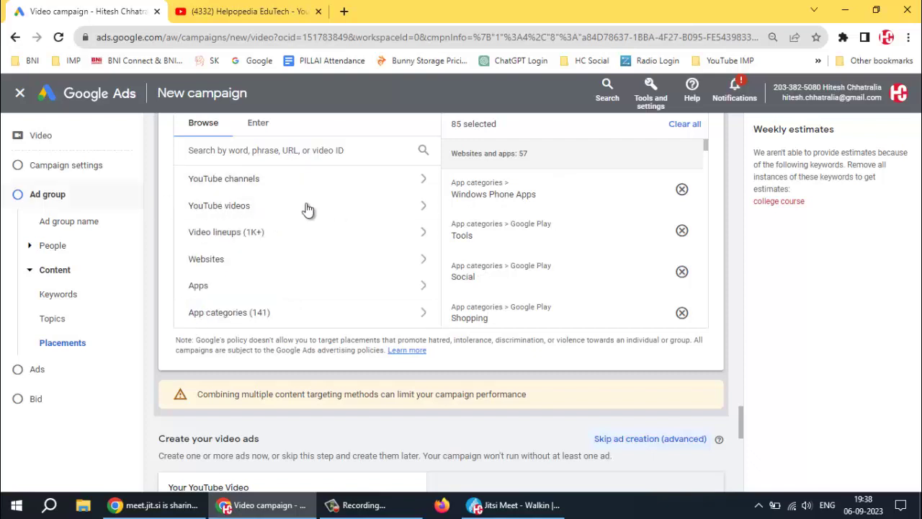
pyautogui.scroll(1, 353, 281)
pyautogui.scroll(1, 354, 280)
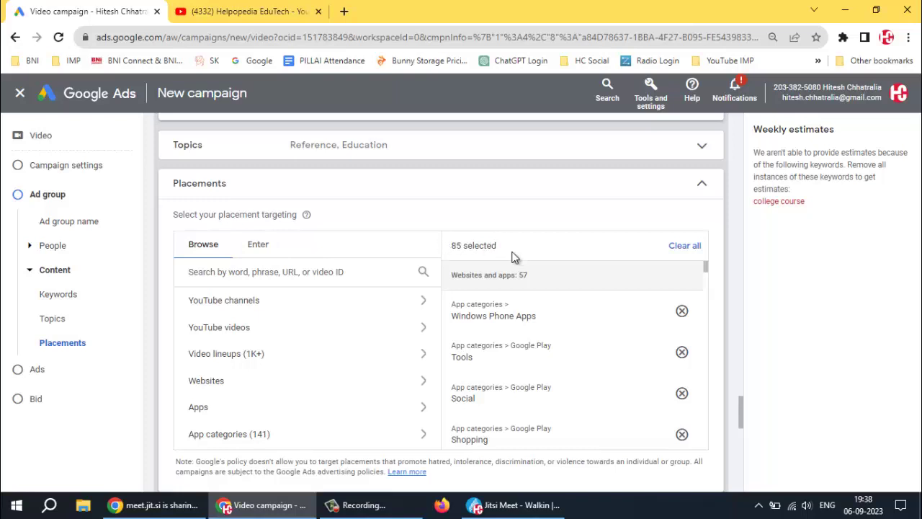
pyautogui.click(701, 184)
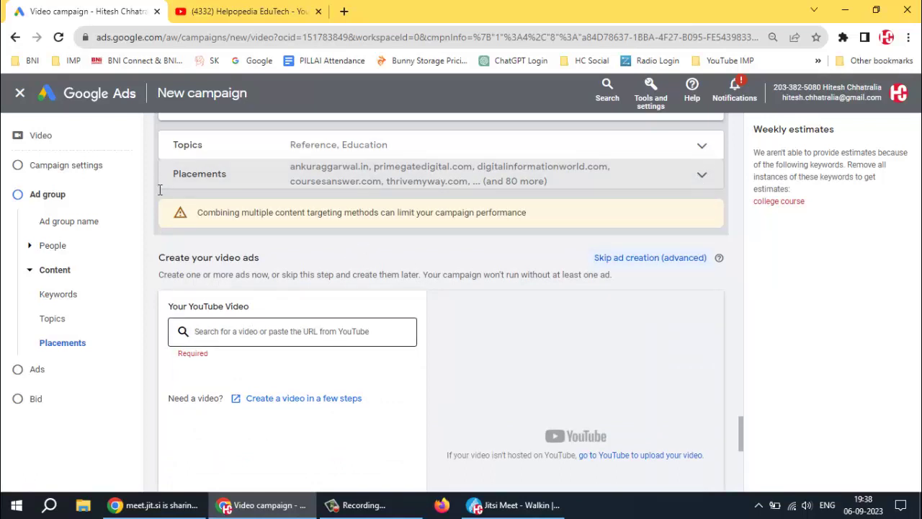
# - Switch to the Helpopedia EduTech YouTube channel and examine its home page for an ad video, including Accelerated Startup Training
pyautogui.click(249, 12)
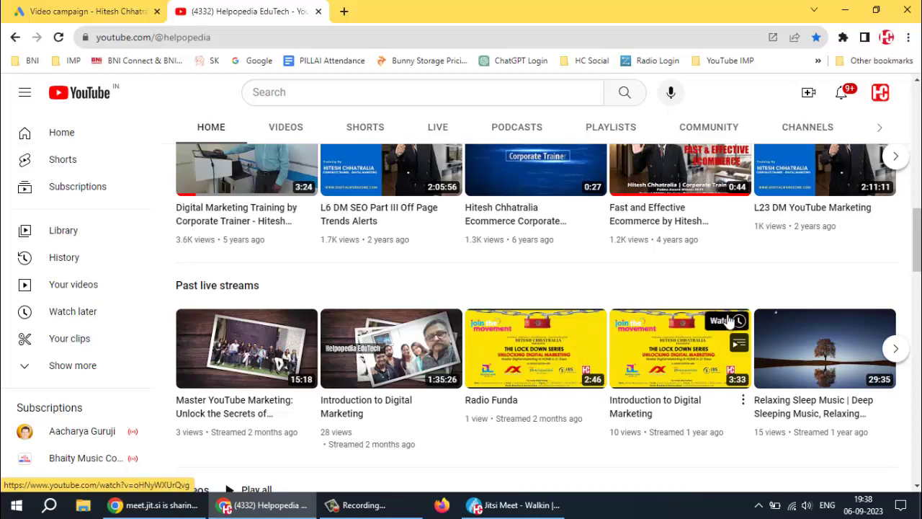
pyautogui.scroll(-5, 723, 320)
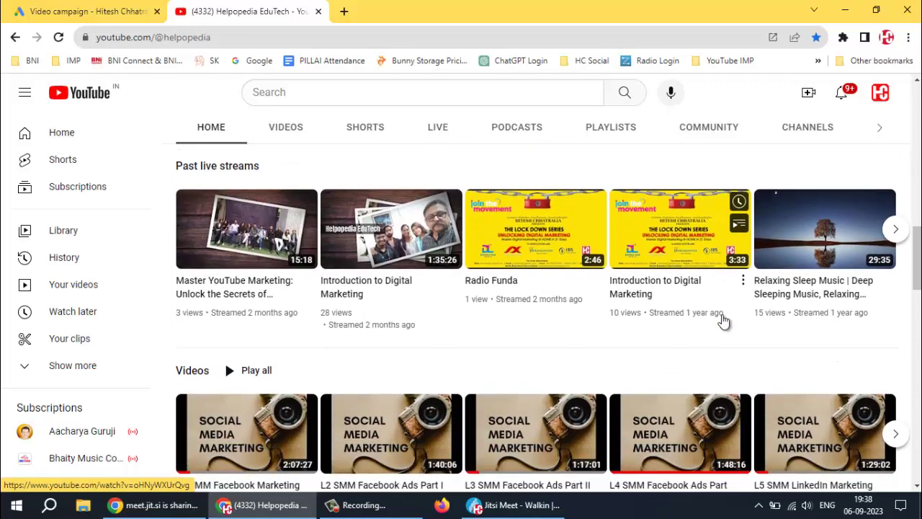
pyautogui.scroll(-2, 724, 320)
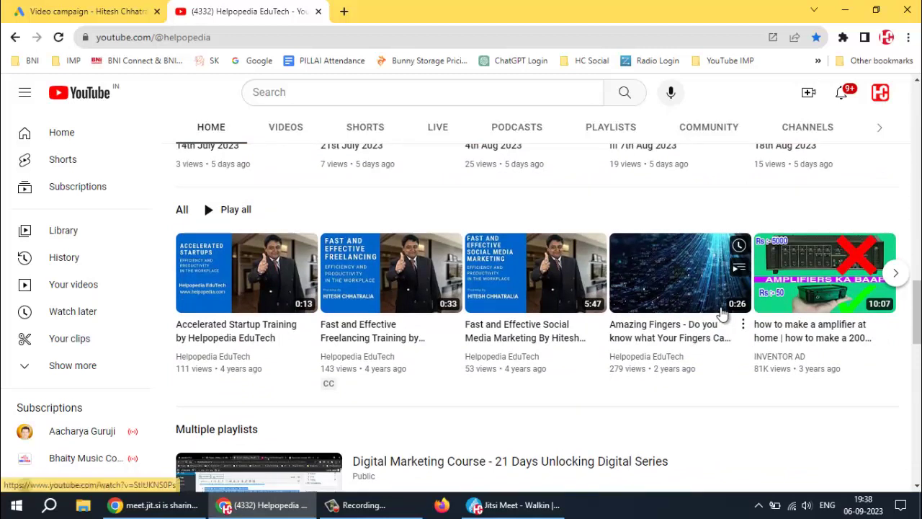
pyautogui.scroll(-1, 716, 315)
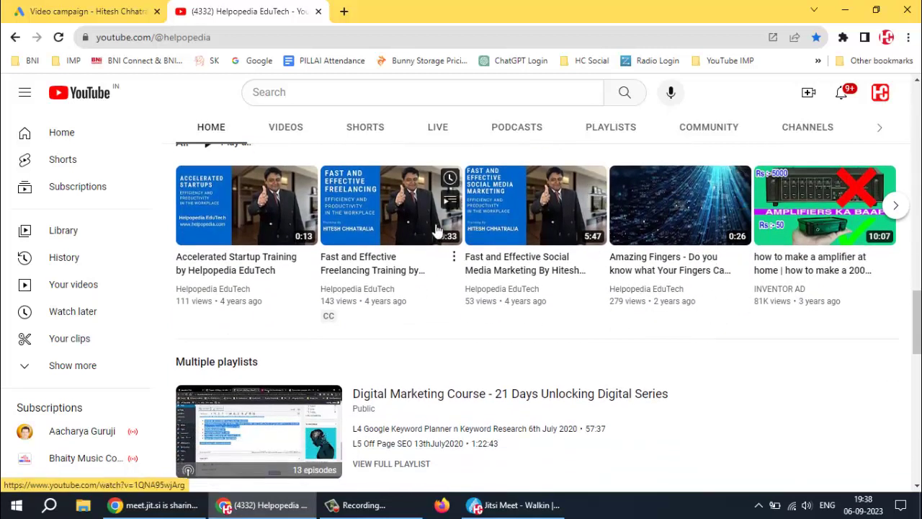
pyautogui.scroll(-3, 441, 245)
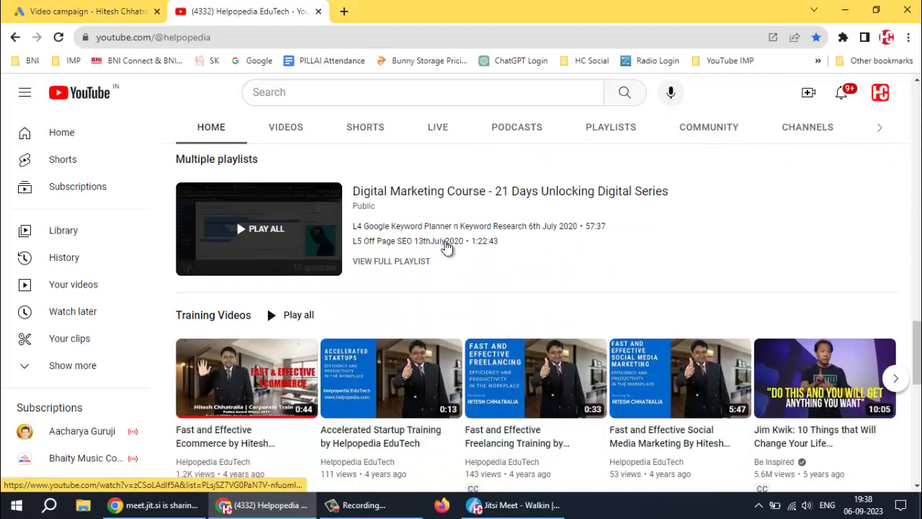
pyautogui.scroll(-2, 375, 353)
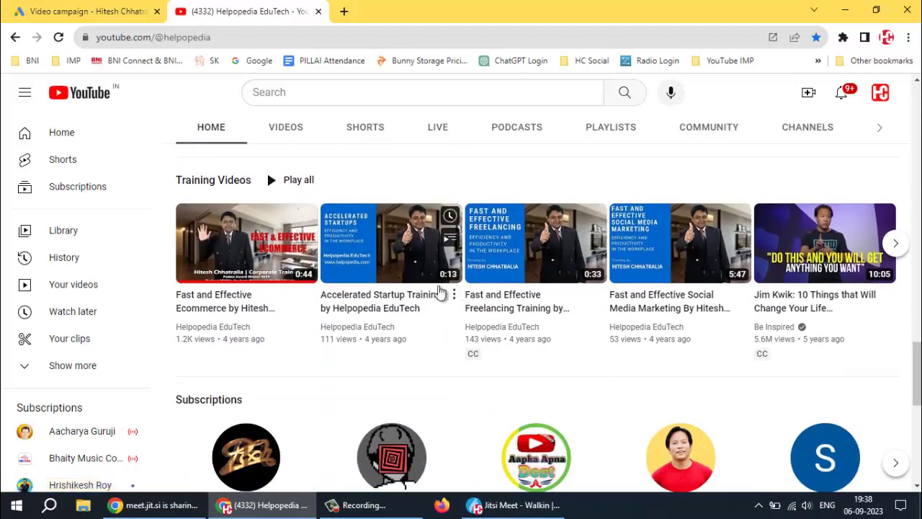
pyautogui.click(389, 301)
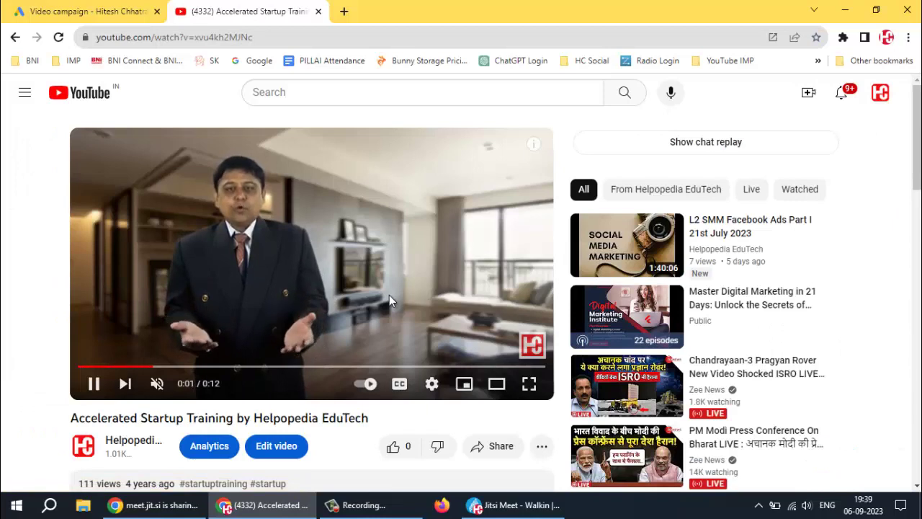
pyautogui.click(15, 36)
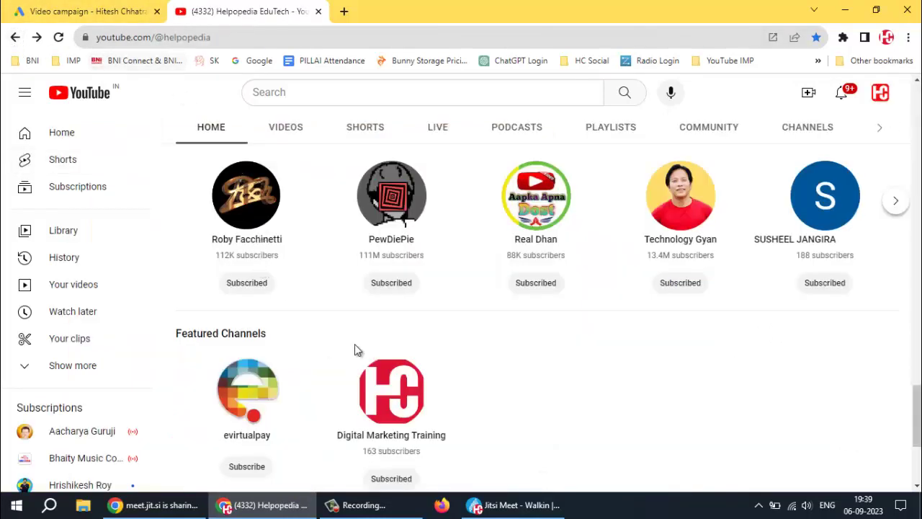
pyautogui.scroll(-4, 537, 317)
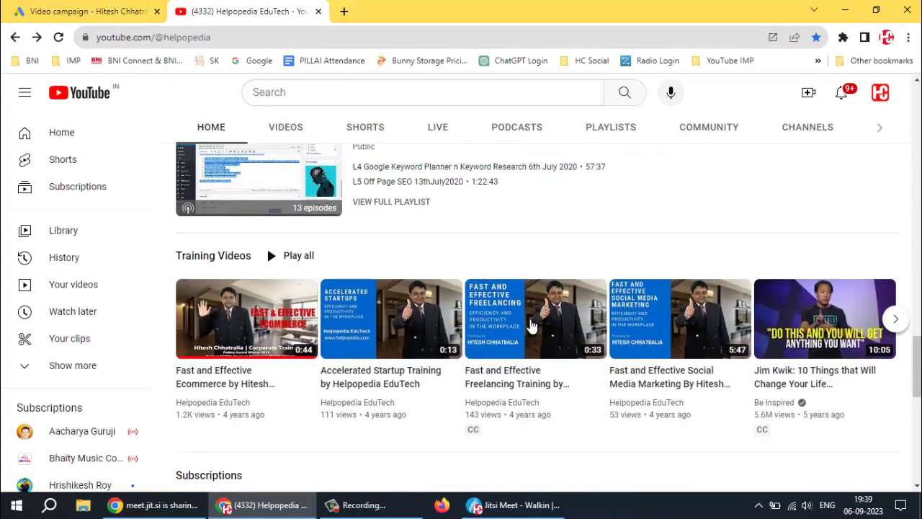
pyautogui.scroll(10, 531, 326)
# - Find "21 Days YouTube Mastery Training" among the channel's uploaded videos and copy its link address
pyautogui.click(285, 127)
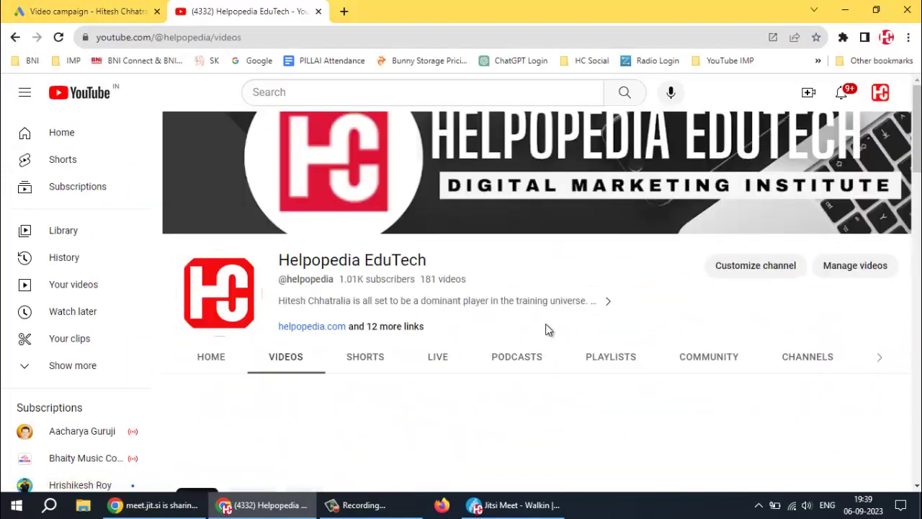
pyautogui.scroll(-3, 547, 330)
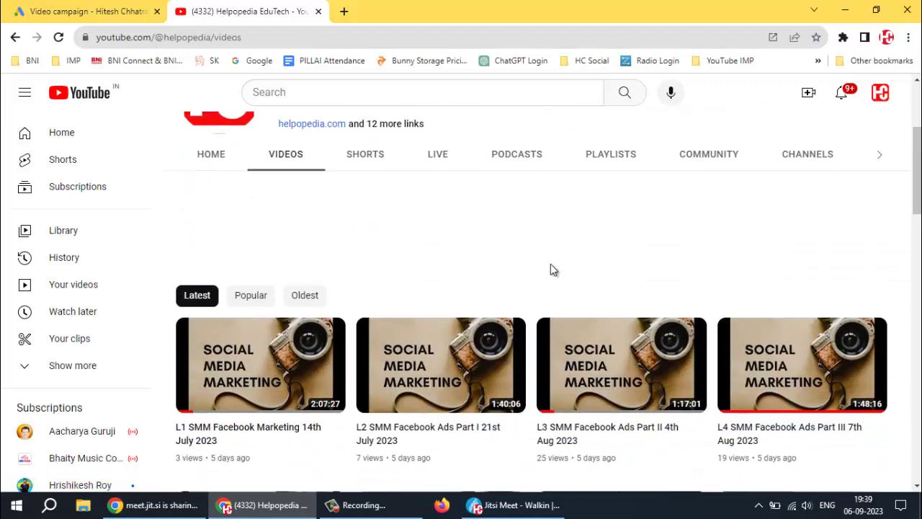
pyautogui.scroll(-4, 551, 269)
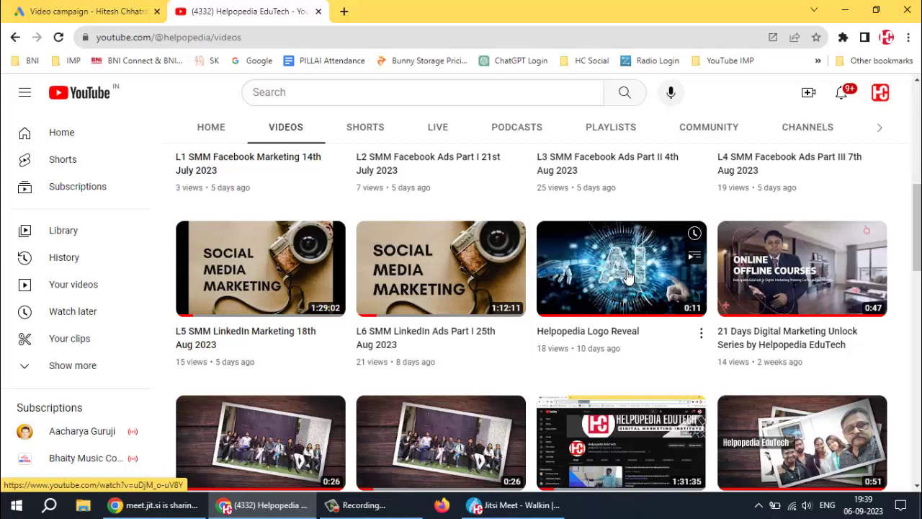
pyautogui.scroll(-2, 631, 278)
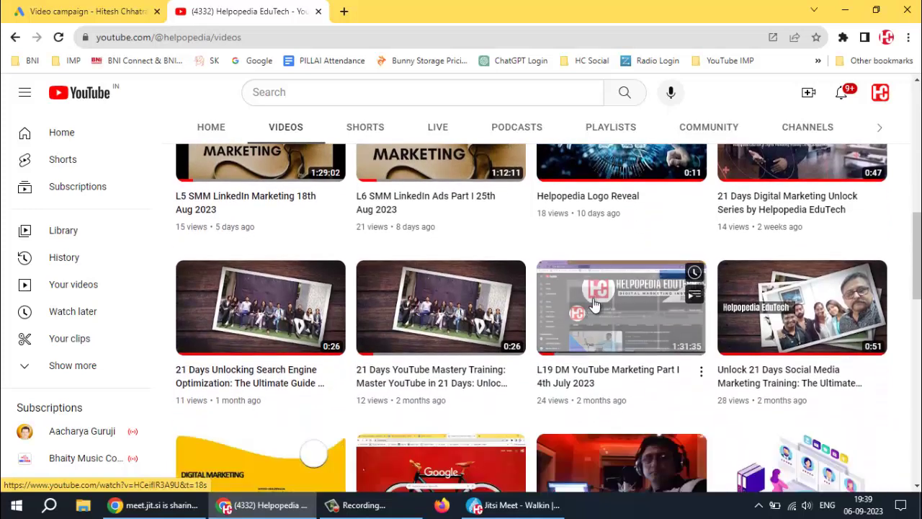
pyautogui.moveTo(427, 381)
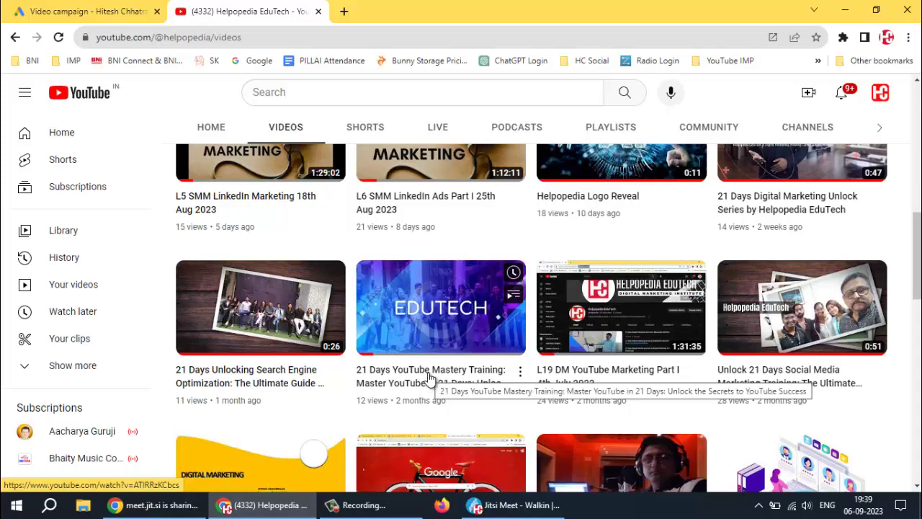
pyautogui.rightClick(430, 376)
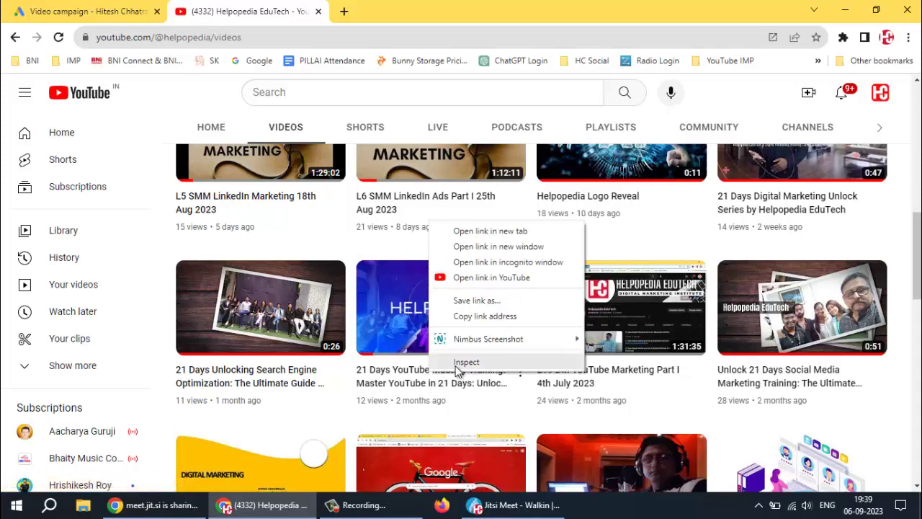
pyautogui.click(479, 317)
# - Return to the Google Ads campaign and paste the copied link as the YouTube video for the ad
pyautogui.click(100, 11)
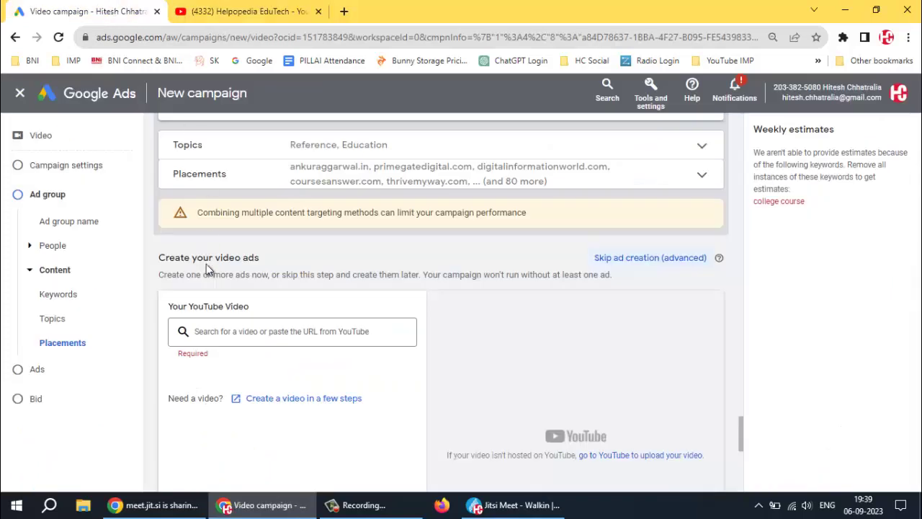
pyautogui.click(211, 330)
pyautogui.rightClick(211, 332)
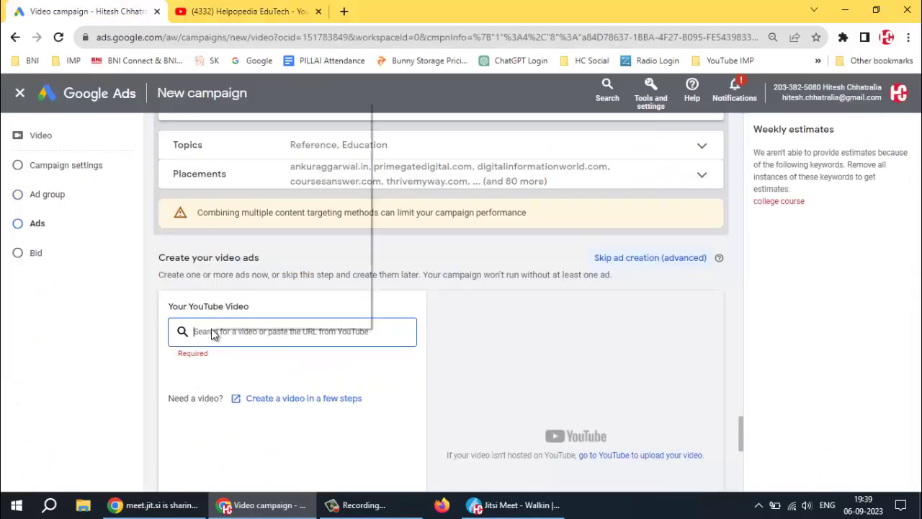
pyautogui.click(246, 203)
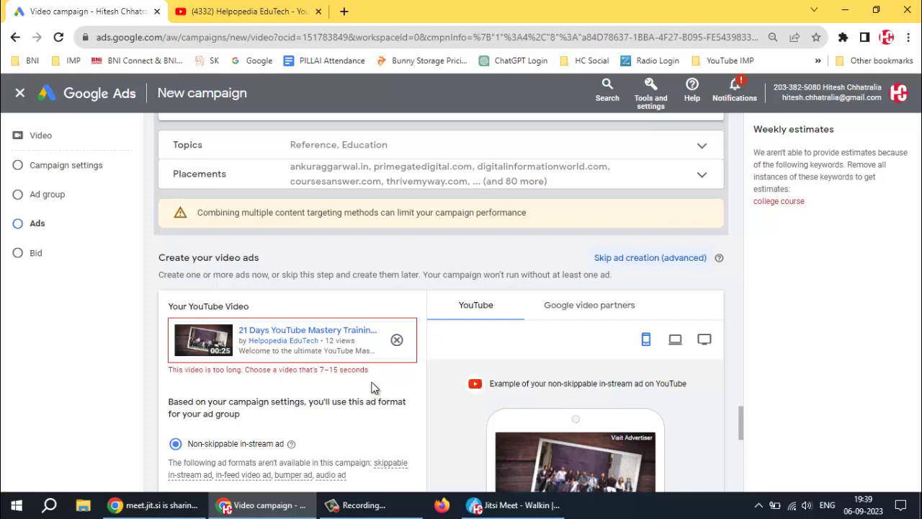
pyautogui.scroll(-1, 374, 388)
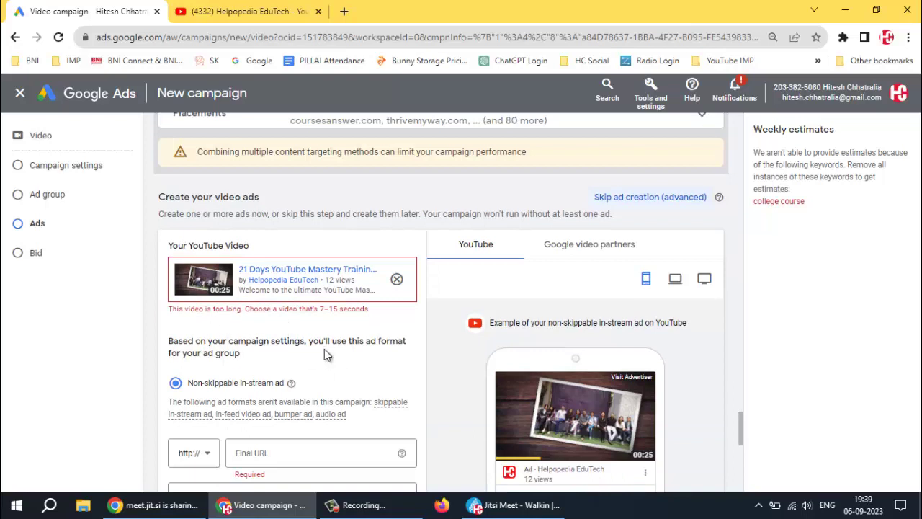
pyautogui.scroll(-1, 327, 348)
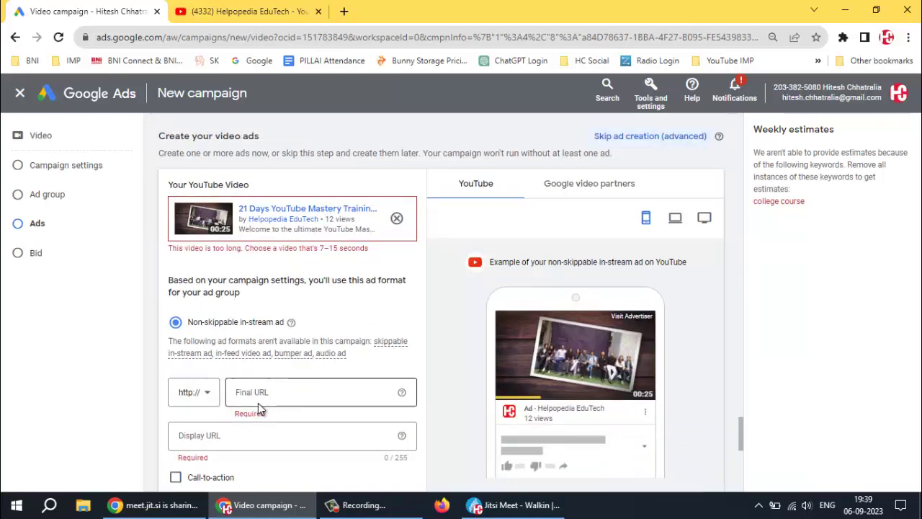
pyautogui.click(281, 390)
pyautogui.hotkey('ctrl', 'v')
pyautogui.click(271, 434)
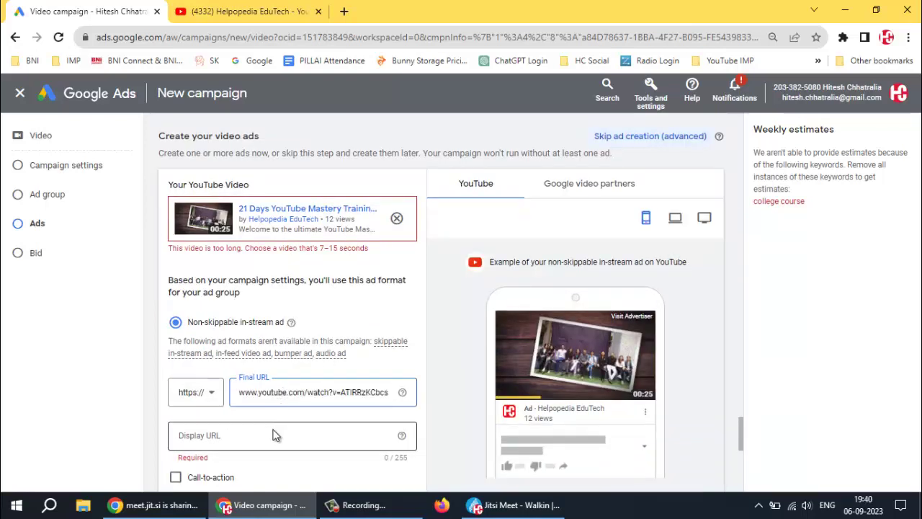
pyautogui.hotkey('ctrl', 'v')
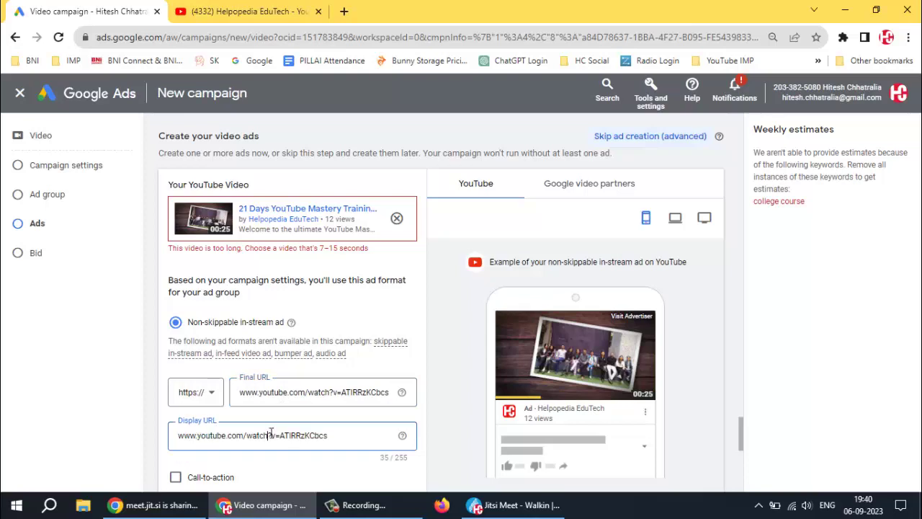
pyautogui.scroll(-1, 344, 395)
pyautogui.scroll(-1, 345, 393)
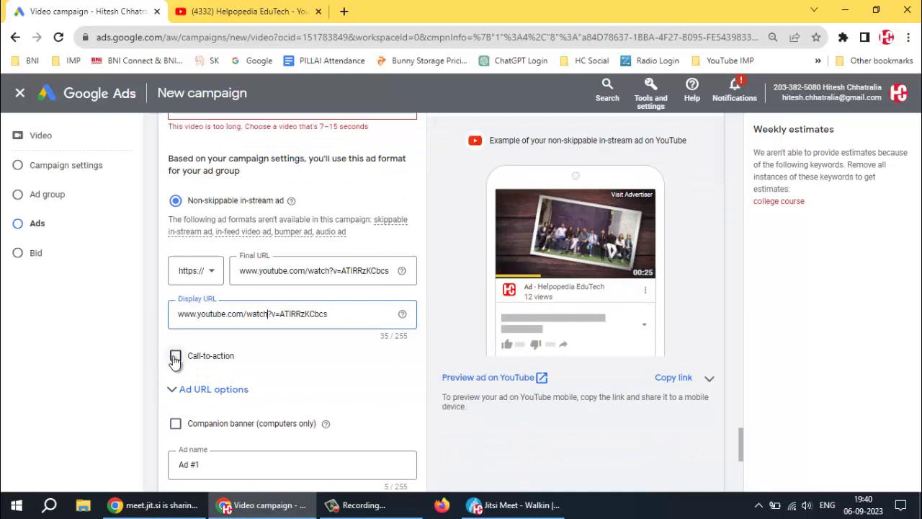
# - Enable the ad's call-to-action and set its text to Sign up, leaving the headline blank
pyautogui.click(175, 358)
pyautogui.click(287, 392)
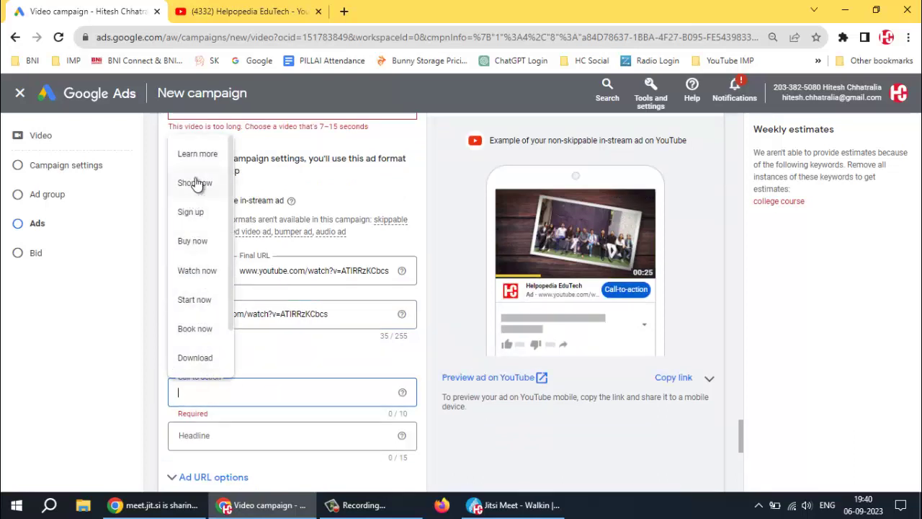
pyautogui.click(191, 211)
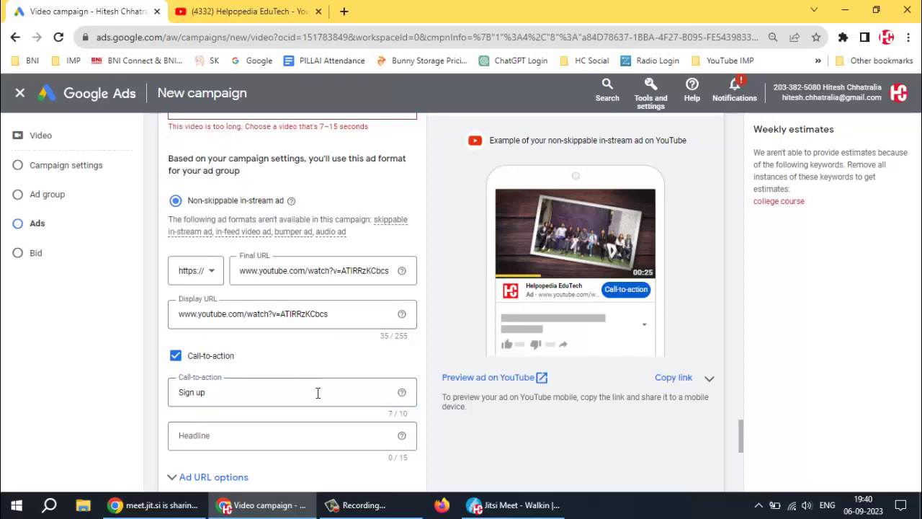
pyautogui.scroll(-2, 317, 393)
pyautogui.scroll(1, 481, 353)
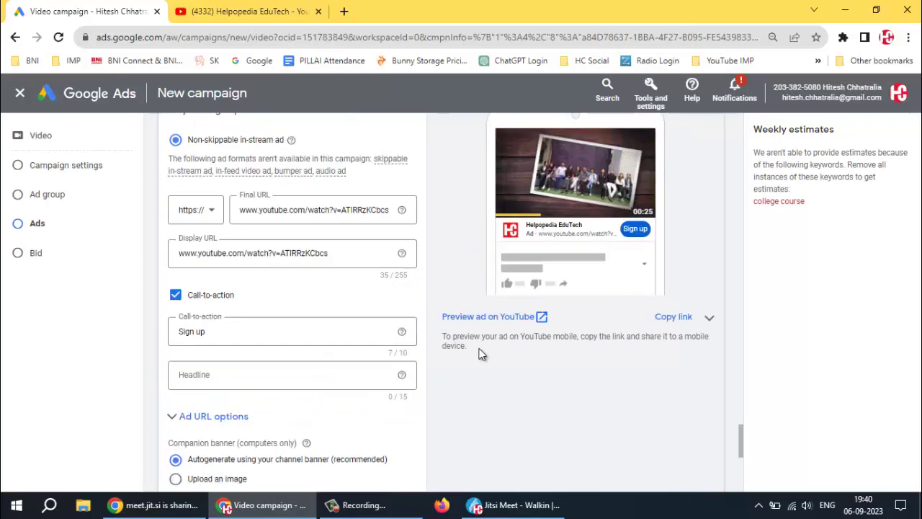
pyautogui.click(400, 398)
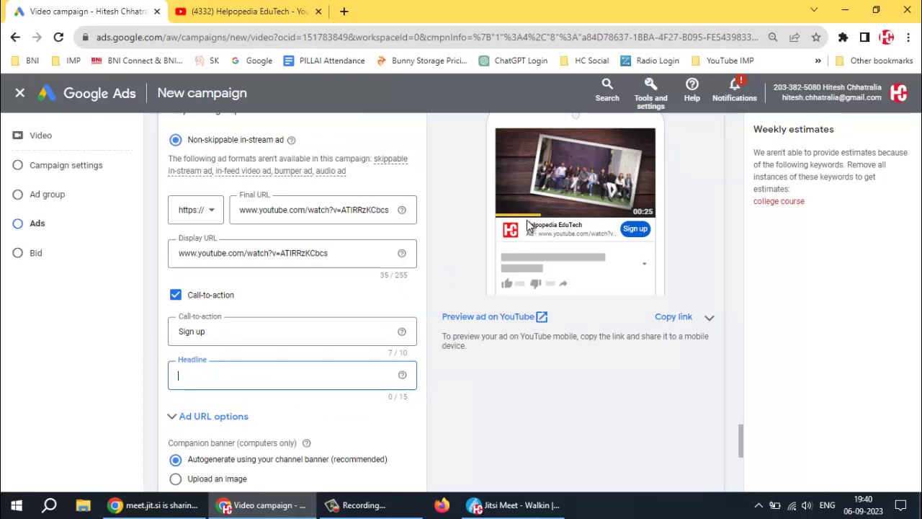
pyautogui.moveTo(527, 225); pyautogui.dragTo(541, 226)
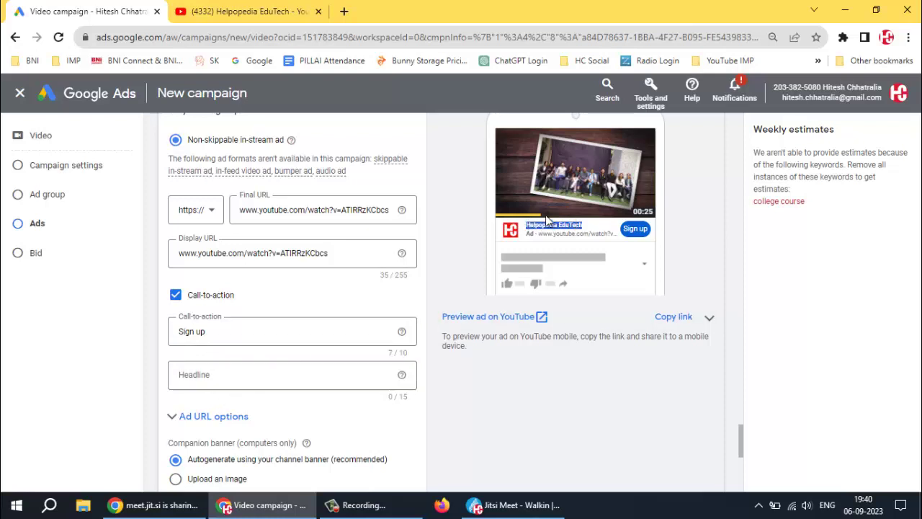
# - Set the companion banner to an uploaded image and choose the existing yellow Lock Down Series banner
pyautogui.scroll(-1, 347, 340)
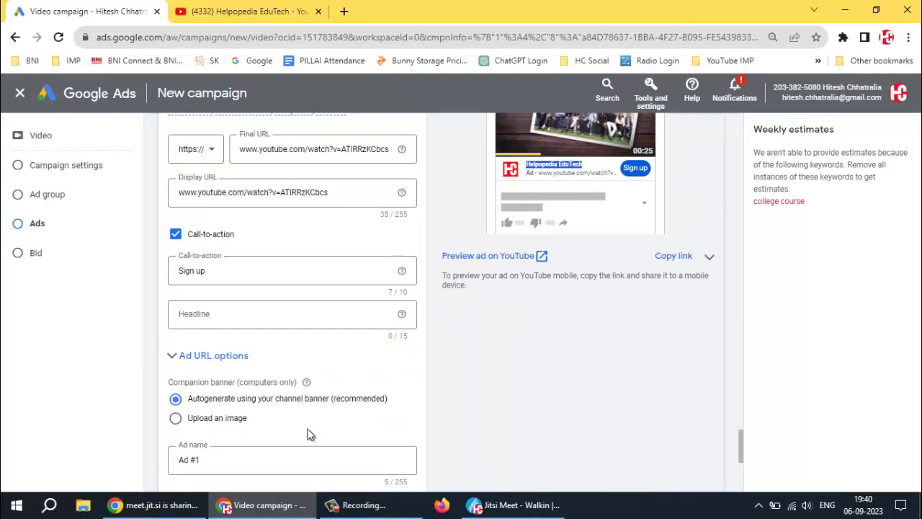
pyautogui.click(201, 421)
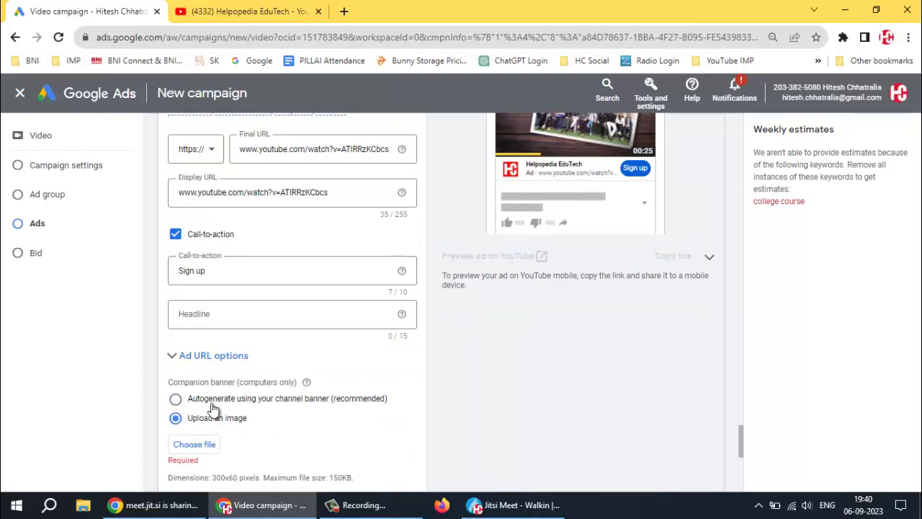
pyautogui.click(211, 399)
pyautogui.click(216, 420)
pyautogui.scroll(-3, 325, 414)
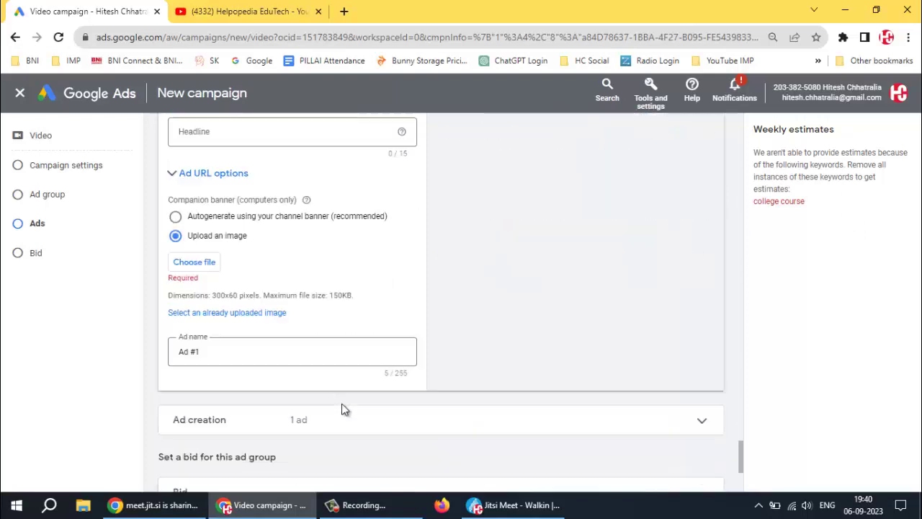
pyautogui.click(229, 313)
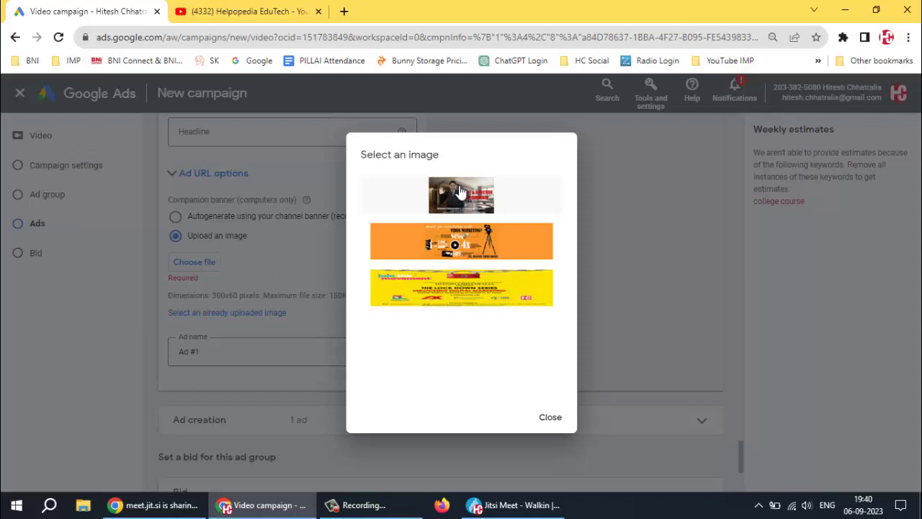
pyautogui.click(466, 288)
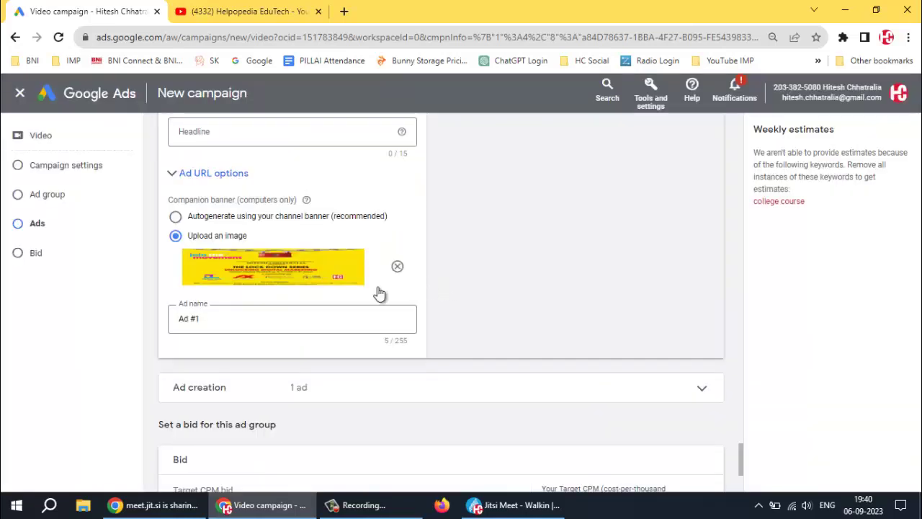
# - Copy the ad group name "Video Non-skippable - DM" for use as the ad name
pyautogui.moveTo(215, 320); pyautogui.dragTo(140, 312)
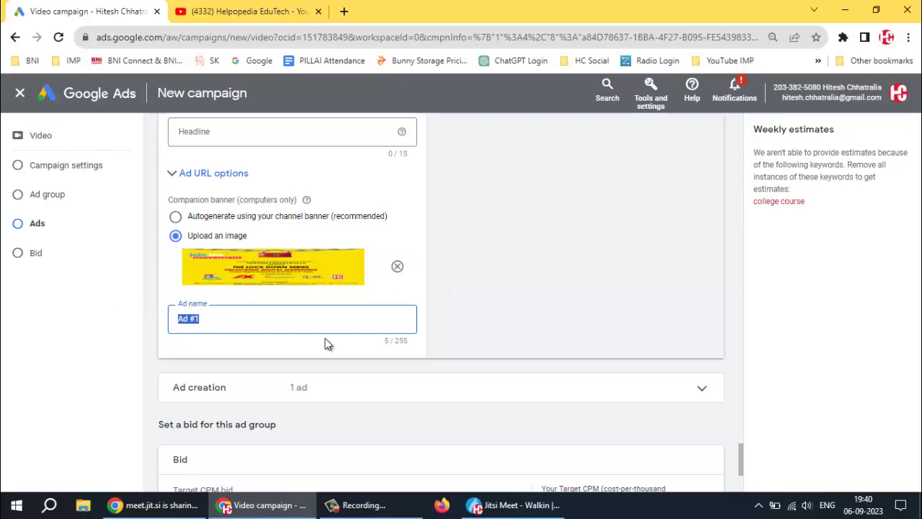
pyautogui.scroll(15, 325, 339)
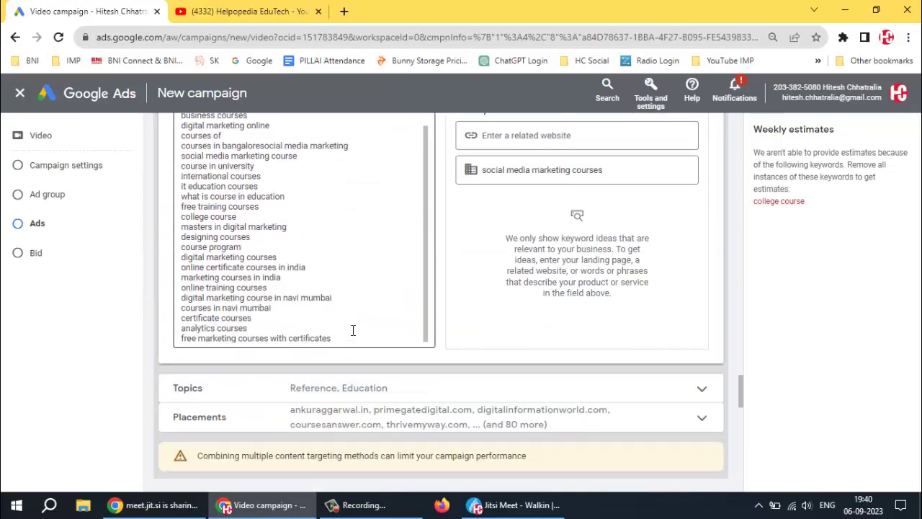
pyautogui.scroll(5, 352, 330)
pyautogui.scroll(15, 364, 327)
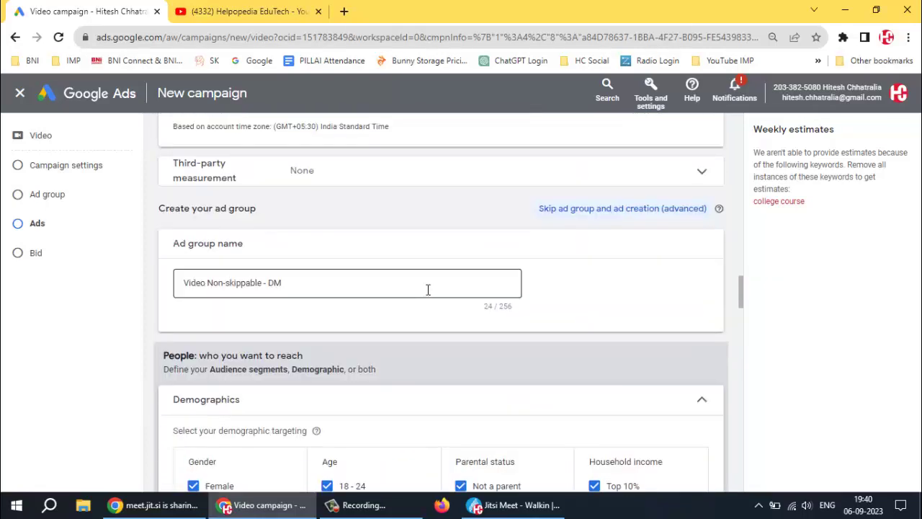
pyautogui.click(306, 281)
pyautogui.hotkey('ctrl', 'a')
pyautogui.hotkey('ctrl', 'c')
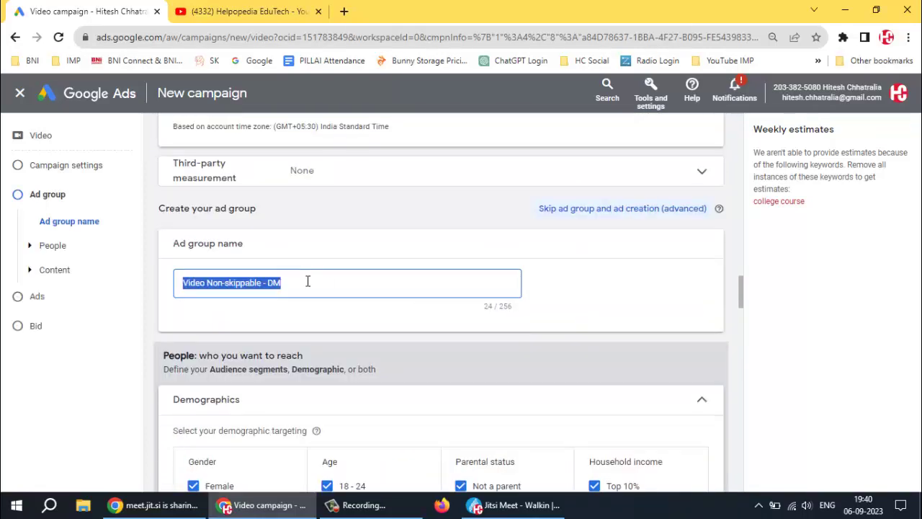
# - Replace the ad name Ad #1 with the copied name "Video Non-skippable - DM"
pyautogui.scroll(-10, 309, 280)
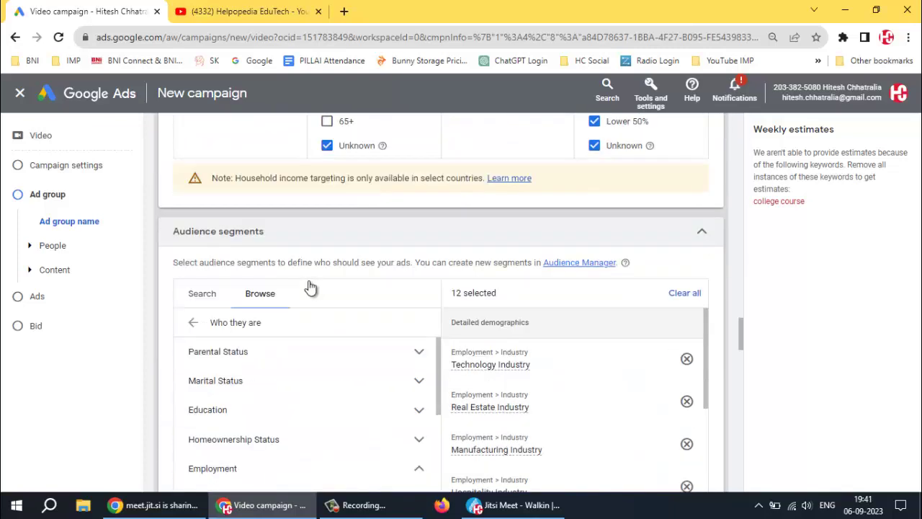
pyautogui.scroll(-15, 421, 306)
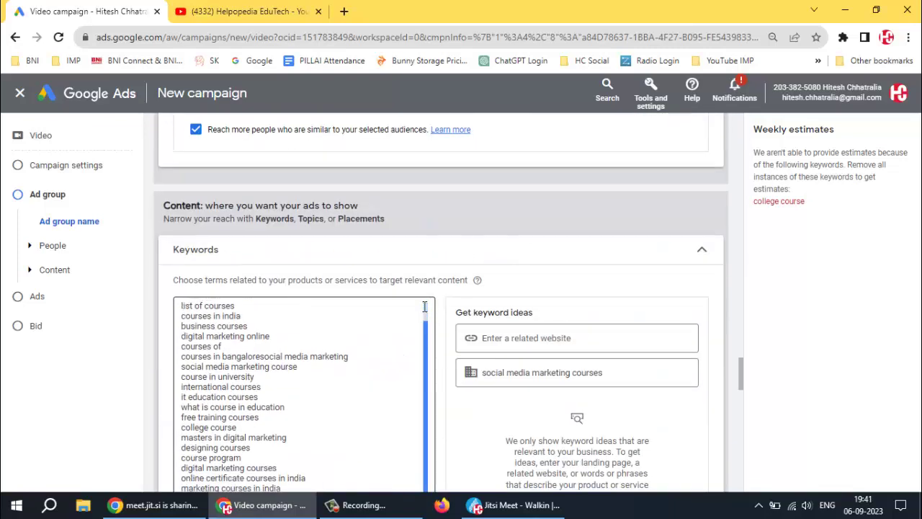
pyautogui.scroll(-5, 420, 315)
pyautogui.click(247, 286)
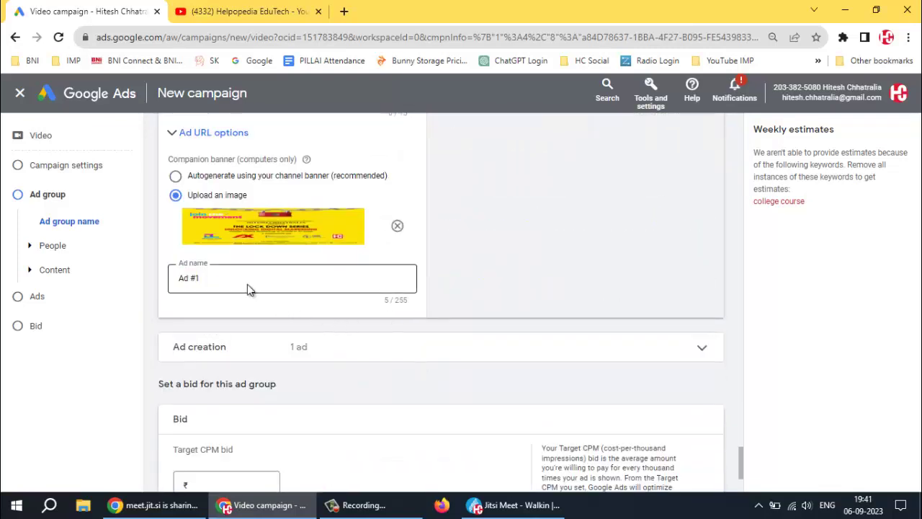
pyautogui.hotkey('ctrl', 'a')
pyautogui.hotkey('ctrl', 'v')
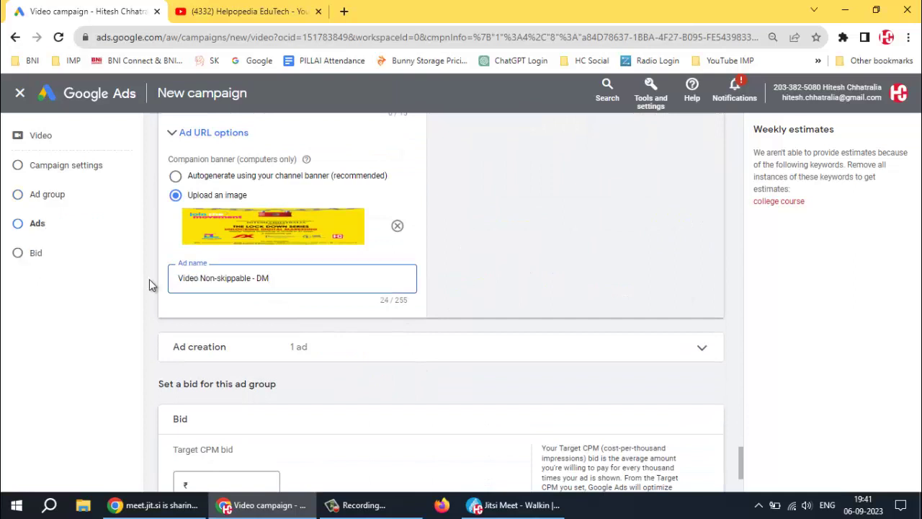
pyautogui.click(493, 286)
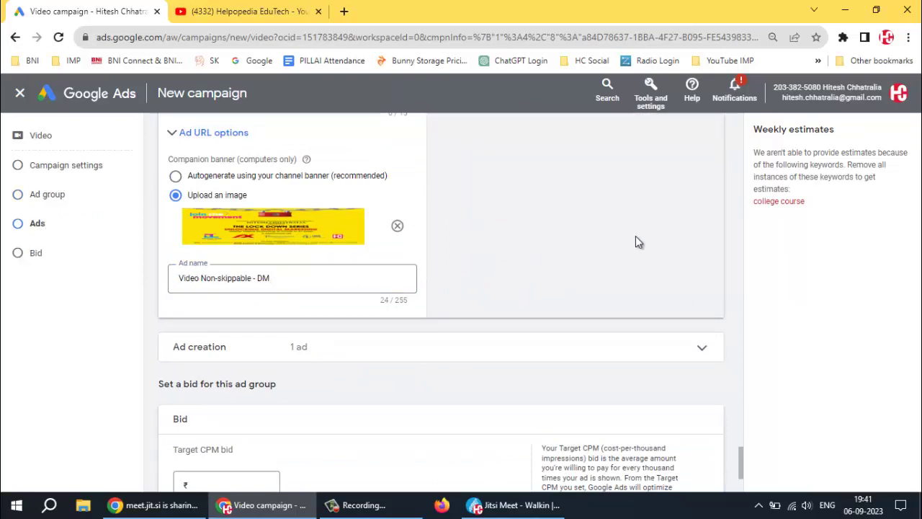
# - Locate the keyword "college course", flagged in the weekly estimates, in the ad group's keyword list
pyautogui.moveTo(753, 206); pyautogui.dragTo(823, 209)
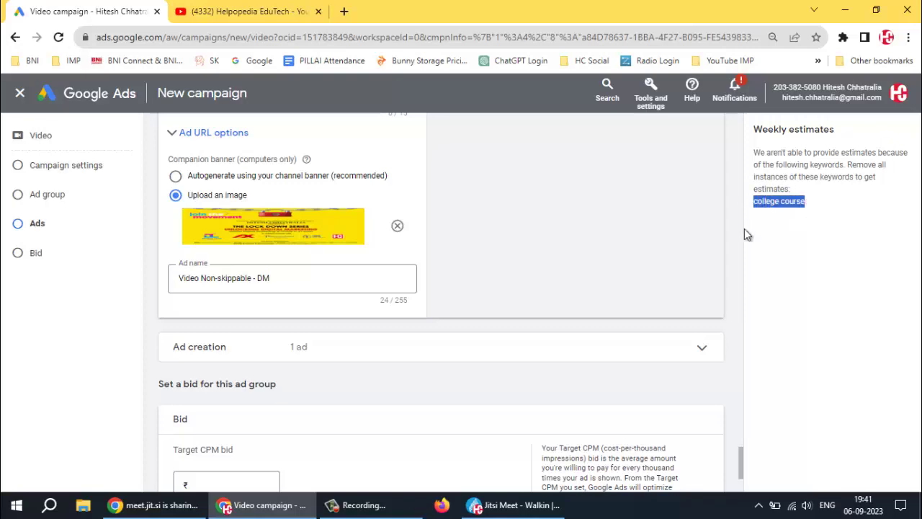
pyautogui.scroll(3, 418, 237)
pyautogui.scroll(12, 438, 241)
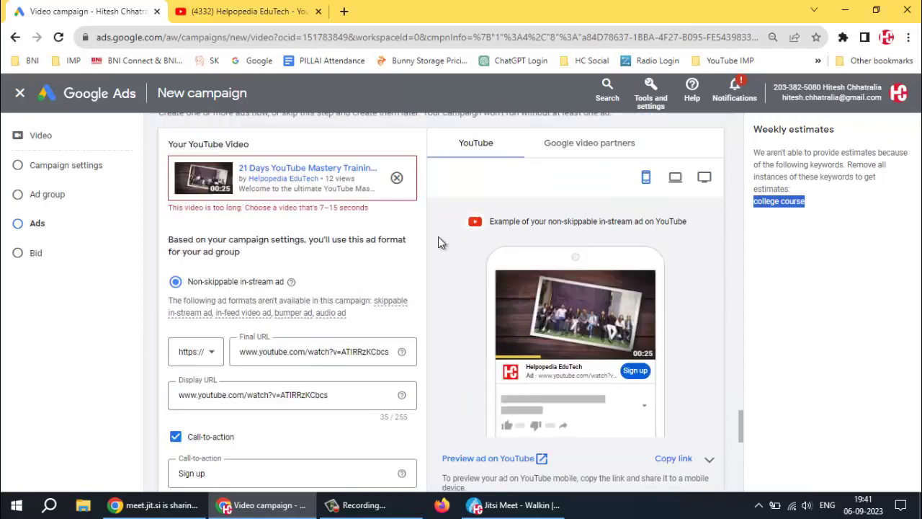
pyautogui.scroll(1, 436, 238)
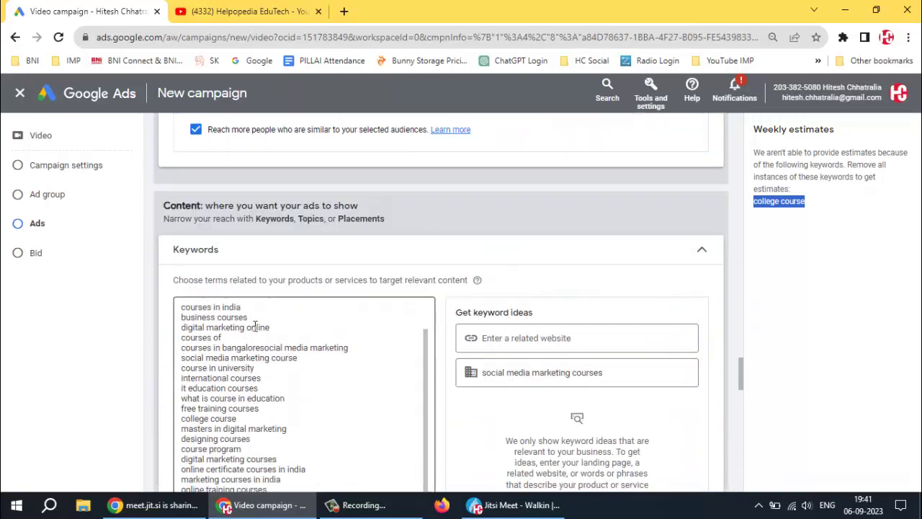
# - Remove the keyword "college course" from the ad group's keyword list
pyautogui.scroll(-1, 436, 238)
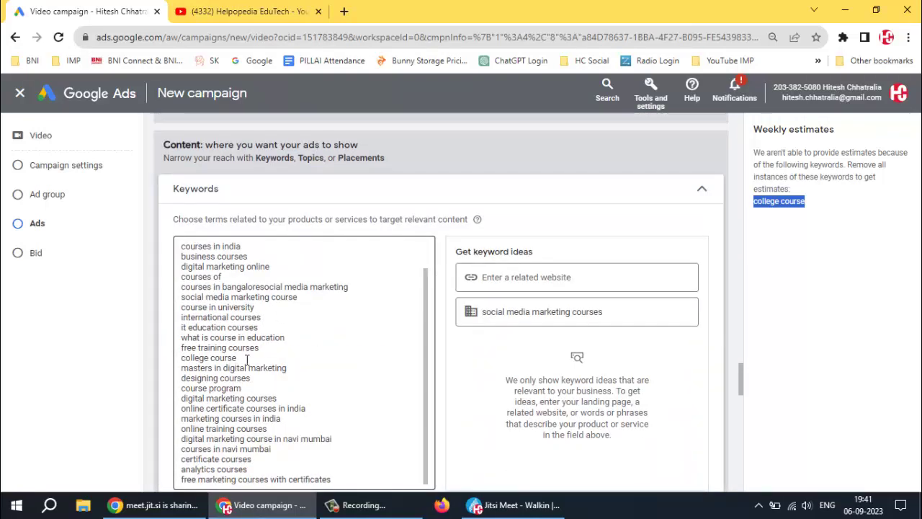
pyautogui.moveTo(243, 358); pyautogui.dragTo(159, 364)
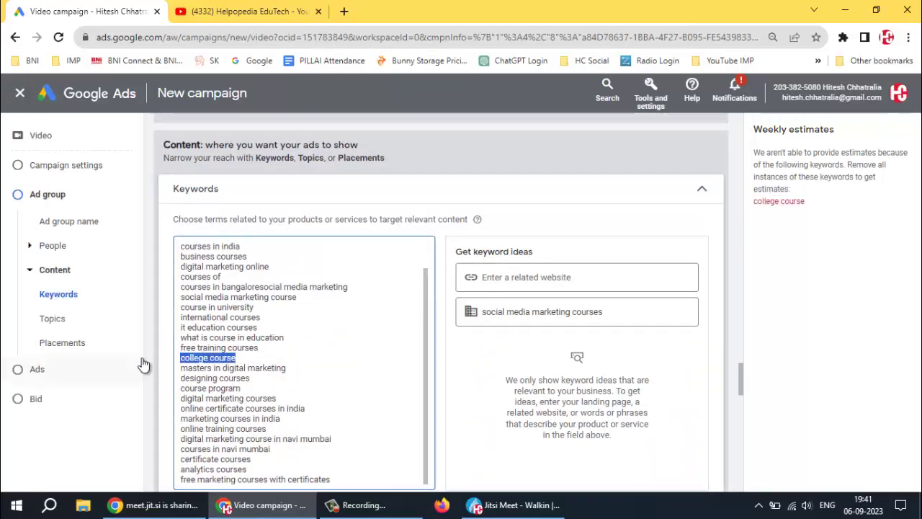
pyautogui.press('BackSpace')
pyautogui.press('BackSpace')
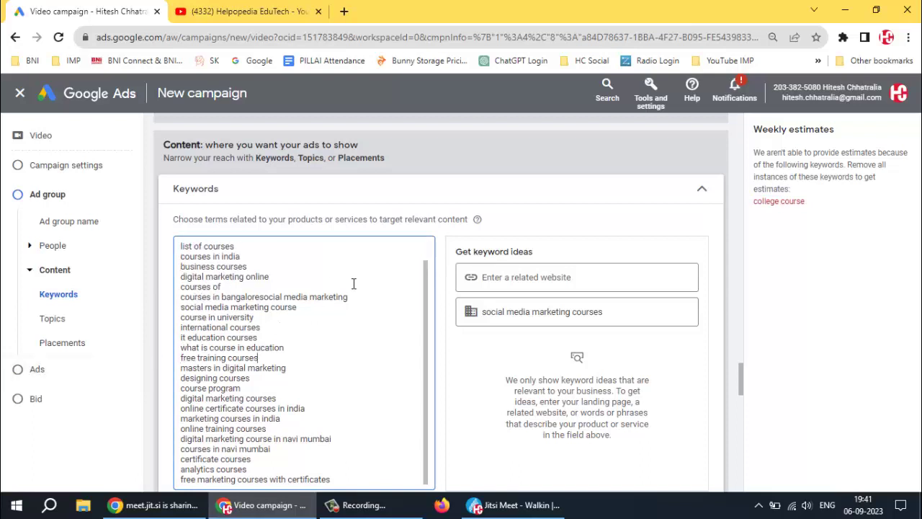
pyautogui.click(562, 229)
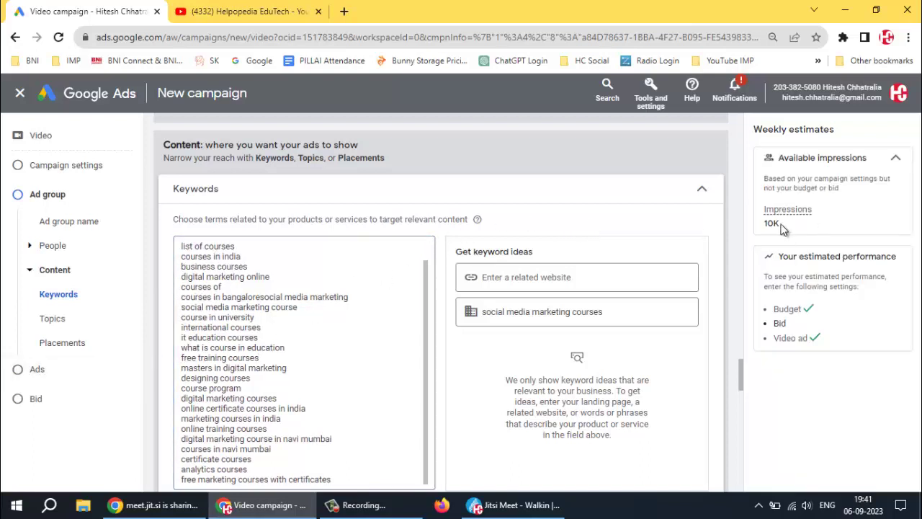
# - Copy and clear the entire keyword list to compare the impression estimates, and paste the same keywords back
pyautogui.scroll(-4, 457, 240)
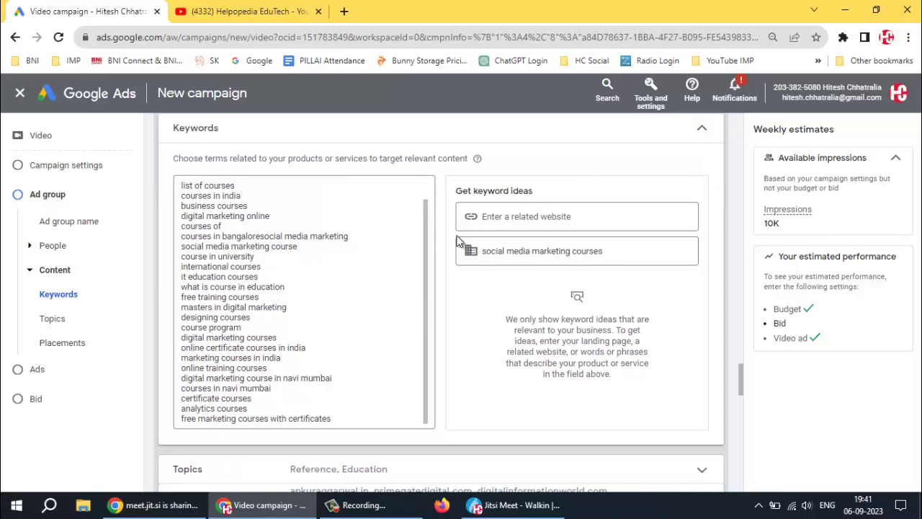
pyautogui.scroll(1, 457, 236)
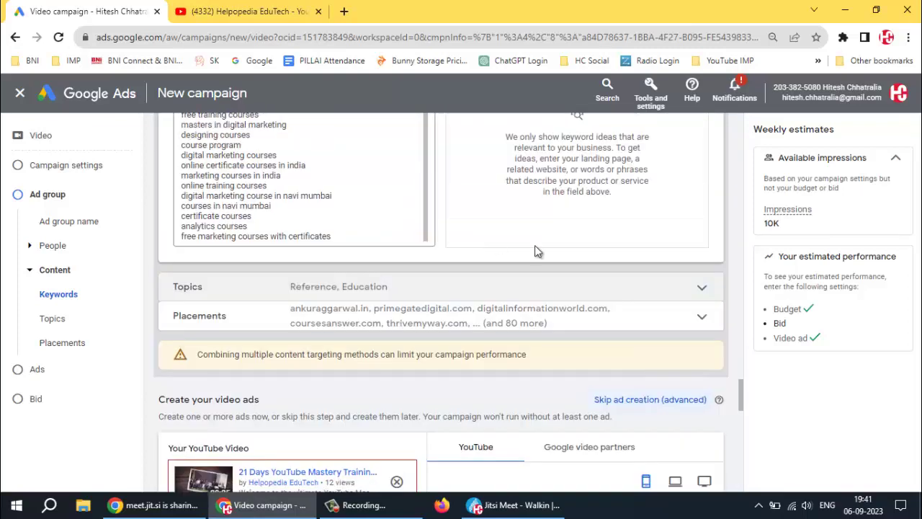
pyautogui.click(354, 230)
pyautogui.hotkey('ctrl', 'a')
pyautogui.hotkey('ctrl', 'c')
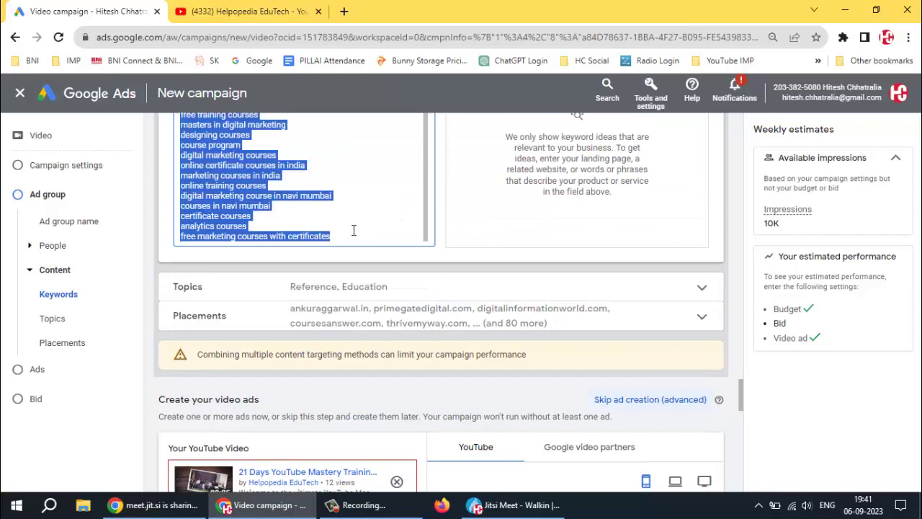
pyautogui.press('BackSpace')
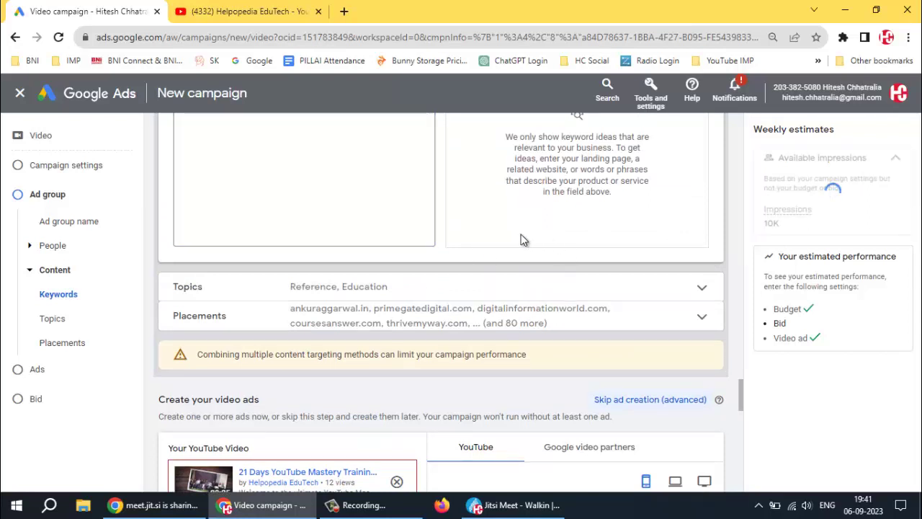
pyautogui.click(312, 197)
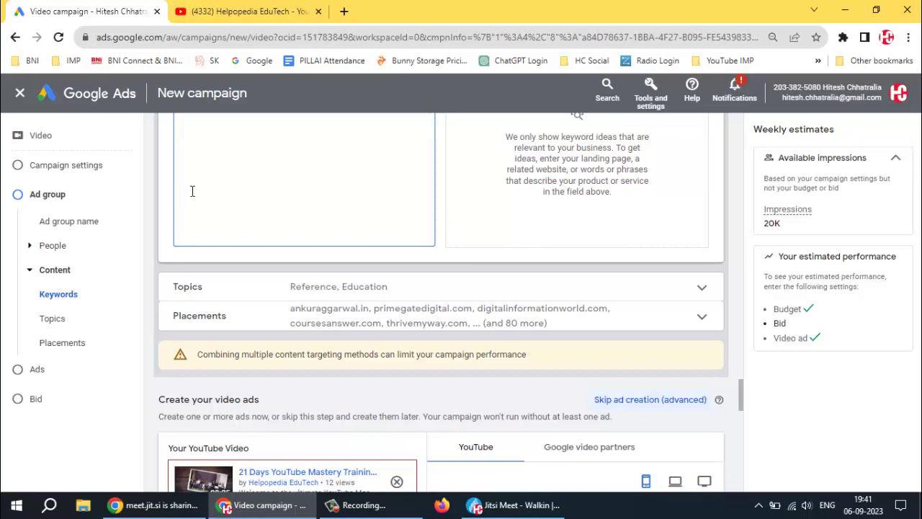
pyautogui.hotkey('ctrl', 'v')
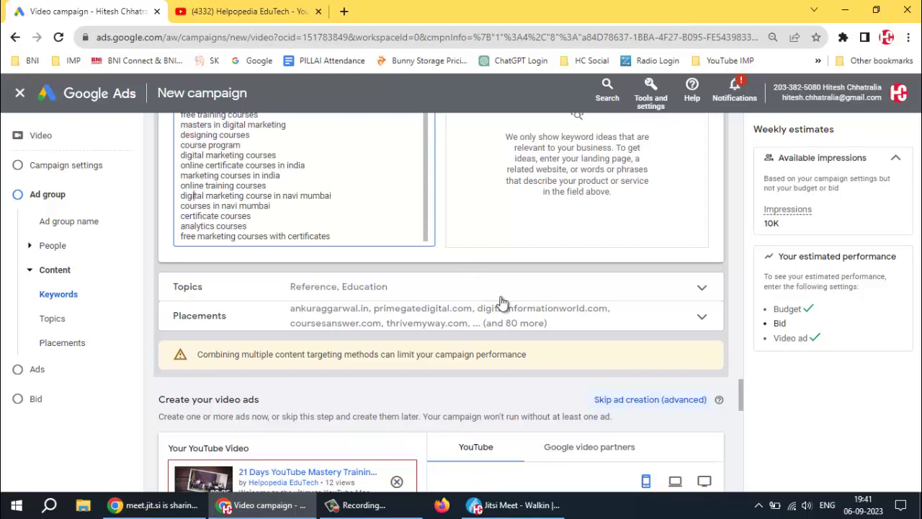
# - Clear all selected topics, Reference and Education, from the ad group's content targeting
pyautogui.click(526, 292)
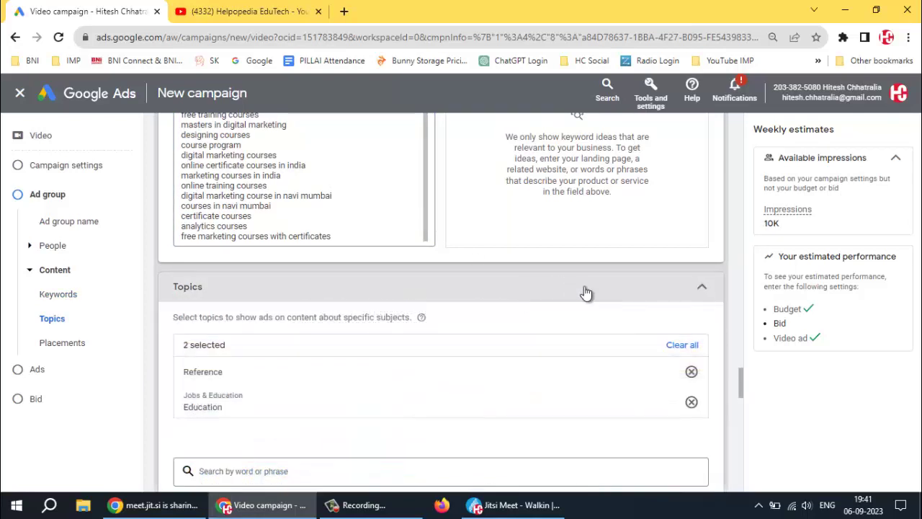
pyautogui.click(683, 346)
pyautogui.click(702, 291)
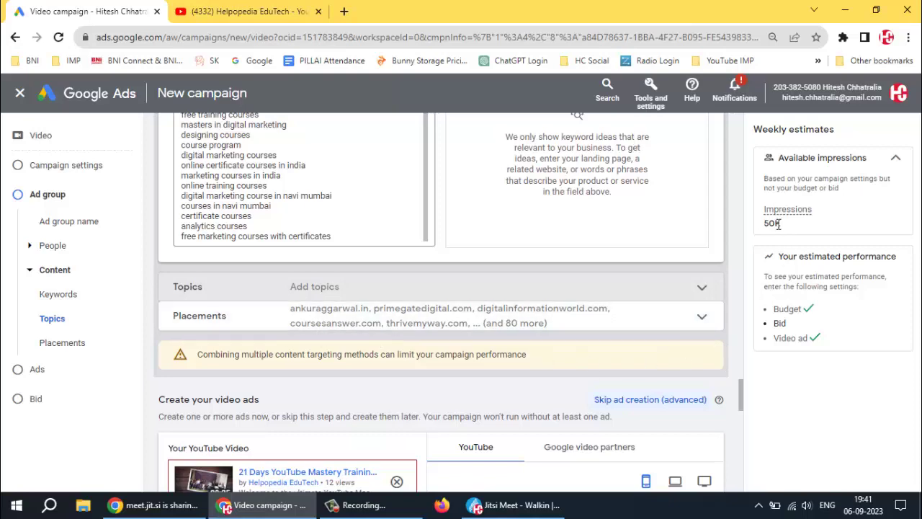
# - Apply the suggested target CPM bid of ₹196.77 to the ad group and submit the campaign for creation
pyautogui.scroll(-2, 252, 311)
pyautogui.scroll(-1, 252, 311)
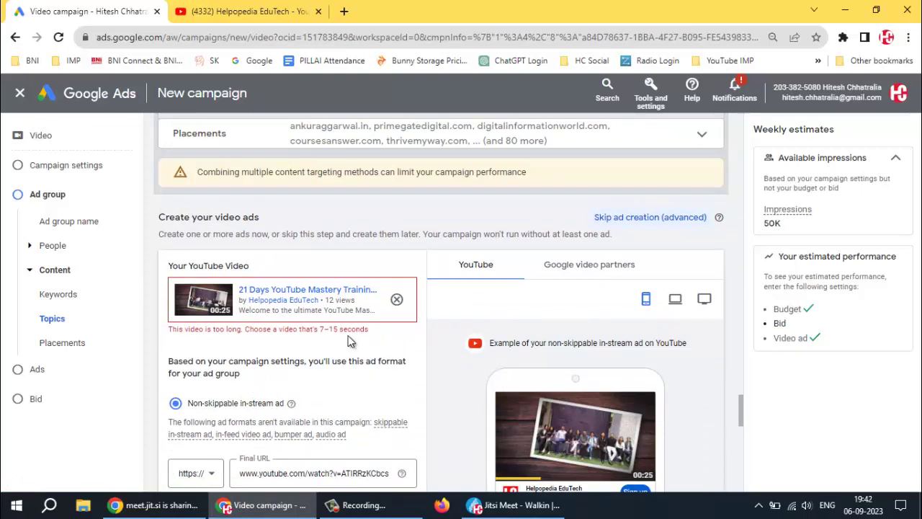
pyautogui.scroll(-6, 382, 335)
pyautogui.scroll(-3, 389, 333)
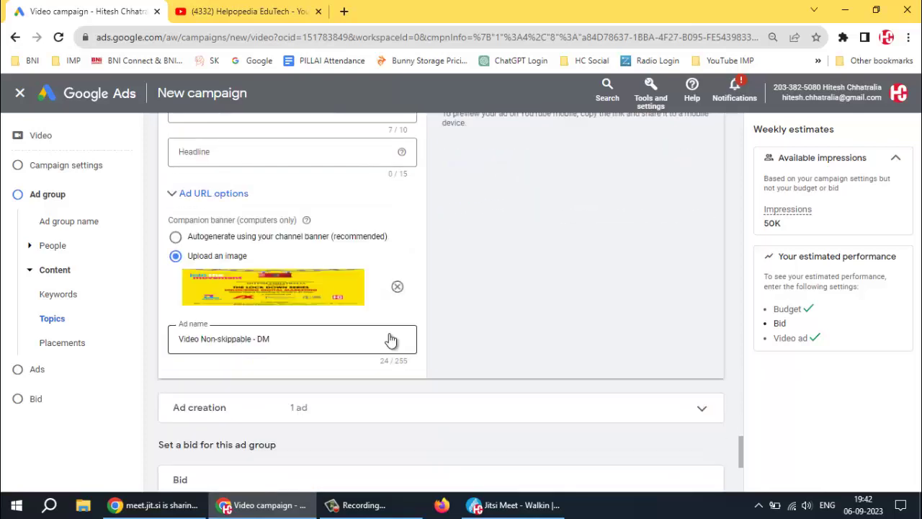
pyautogui.scroll(-2, 389, 333)
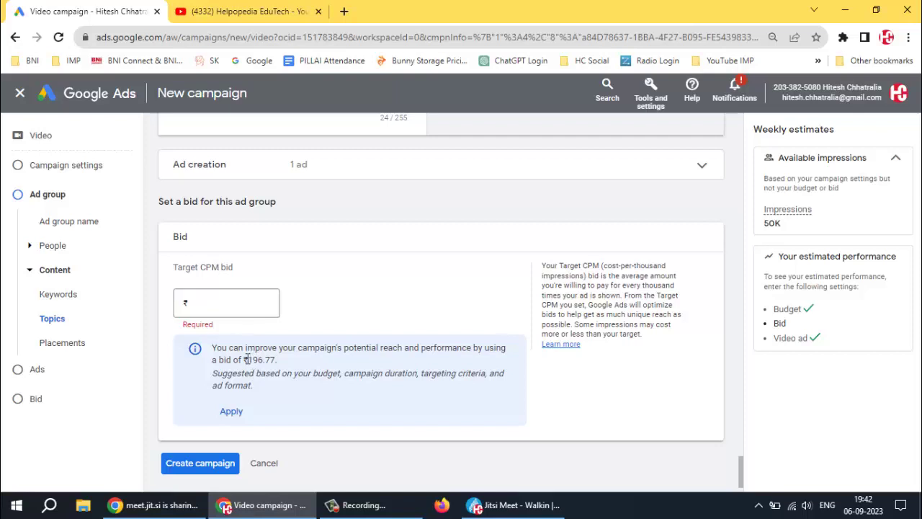
pyautogui.moveTo(247, 360); pyautogui.dragTo(279, 365)
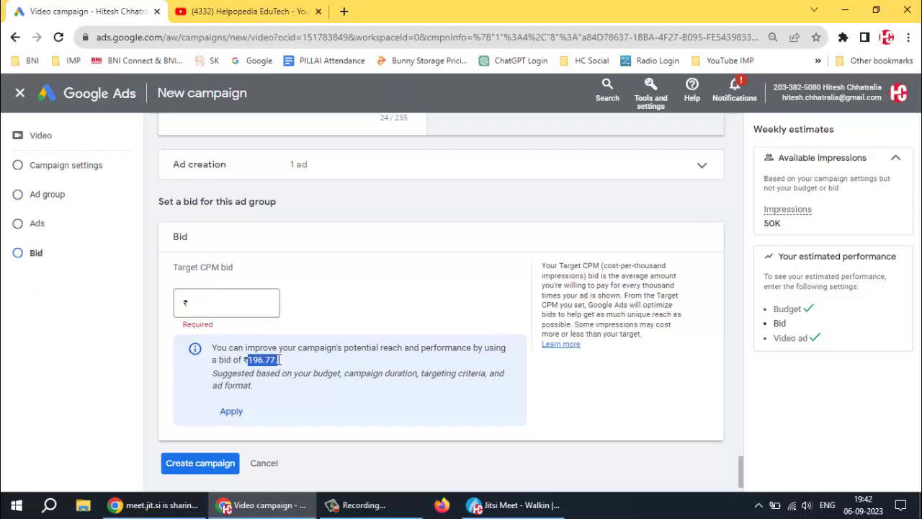
pyautogui.click(279, 362)
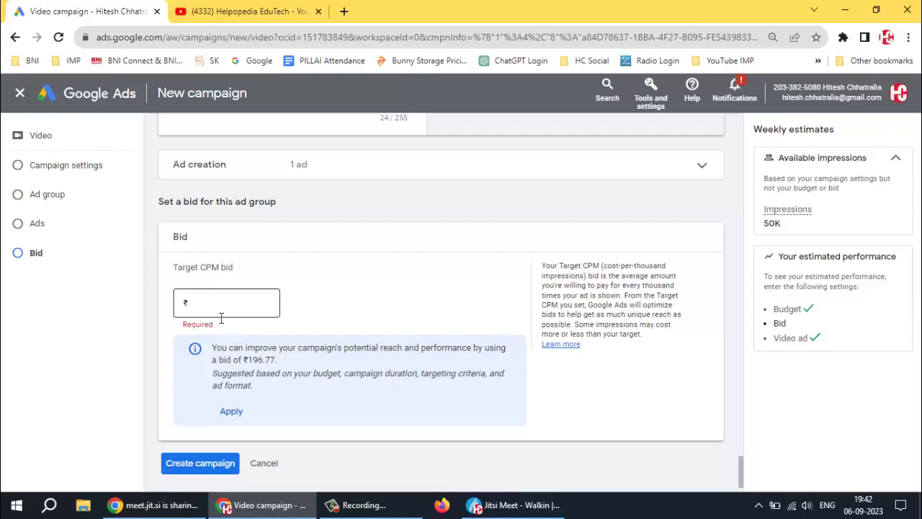
pyautogui.click(231, 412)
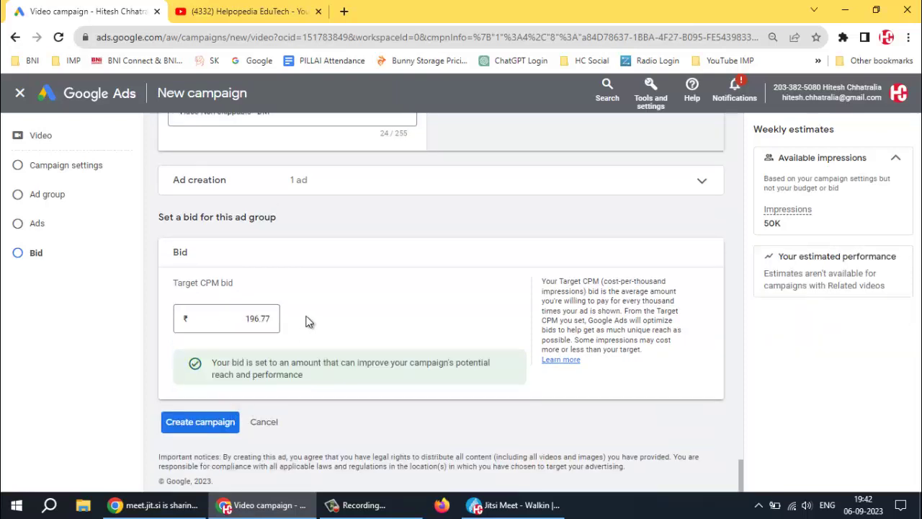
pyautogui.click(203, 425)
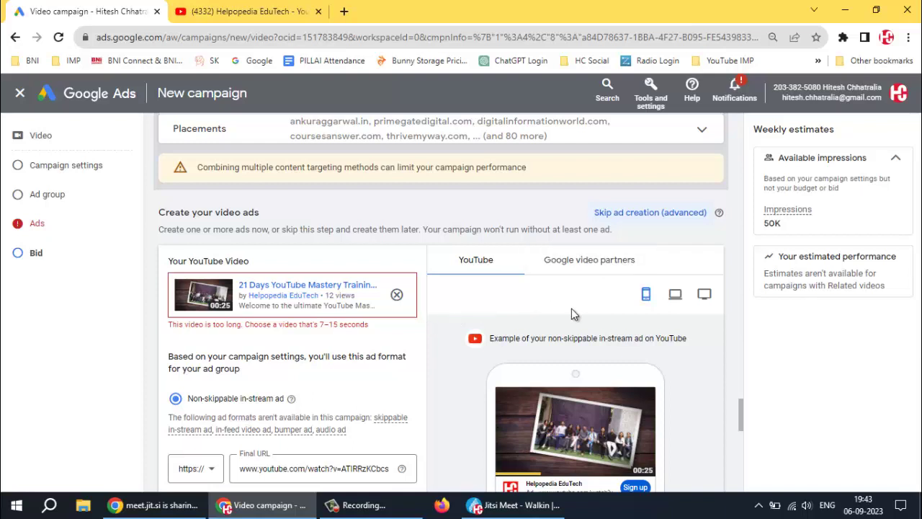
# - Preview the non-skippable in-stream ad for Google video partners and try again to create the campaign
pyautogui.scroll(-1, 571, 308)
pyautogui.click(582, 202)
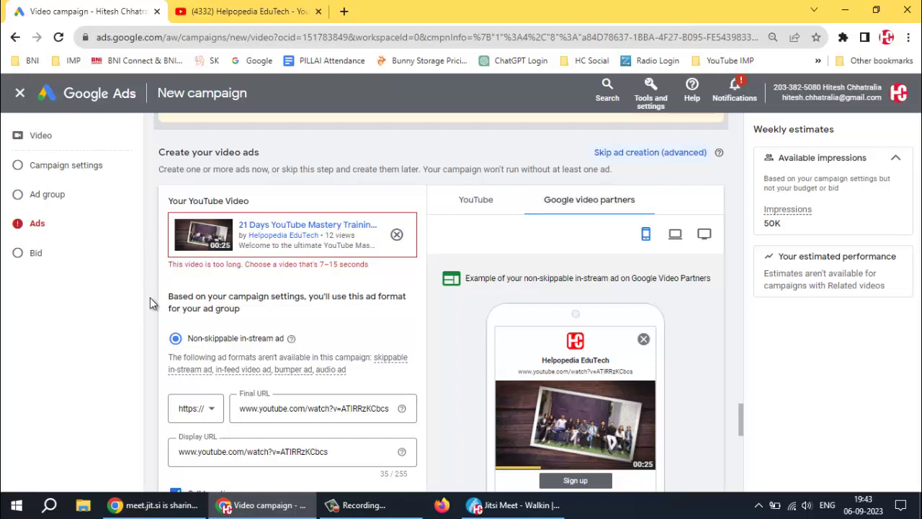
pyautogui.scroll(-3, 151, 303)
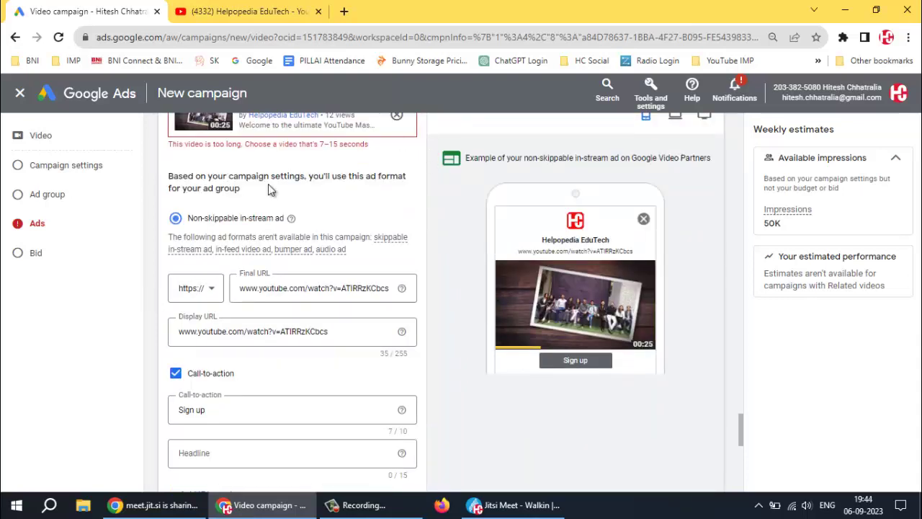
pyautogui.scroll(-2, 150, 268)
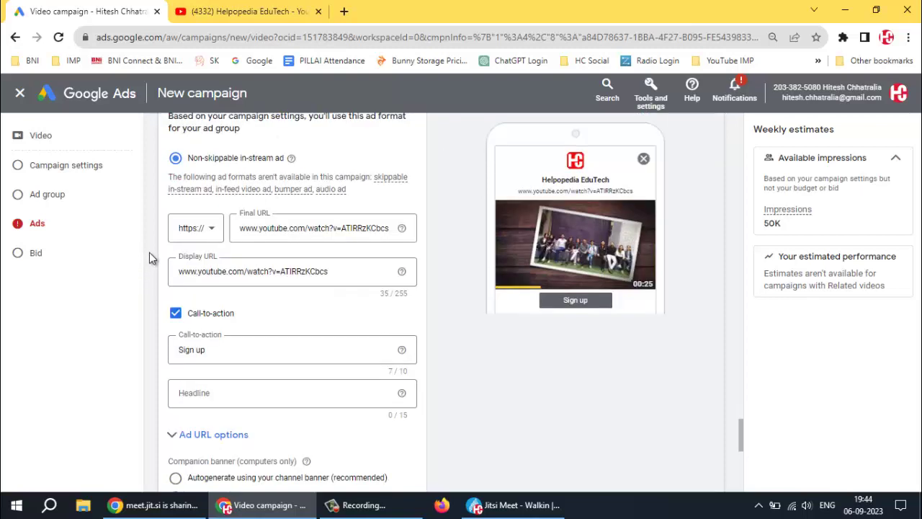
pyautogui.scroll(-4, 149, 258)
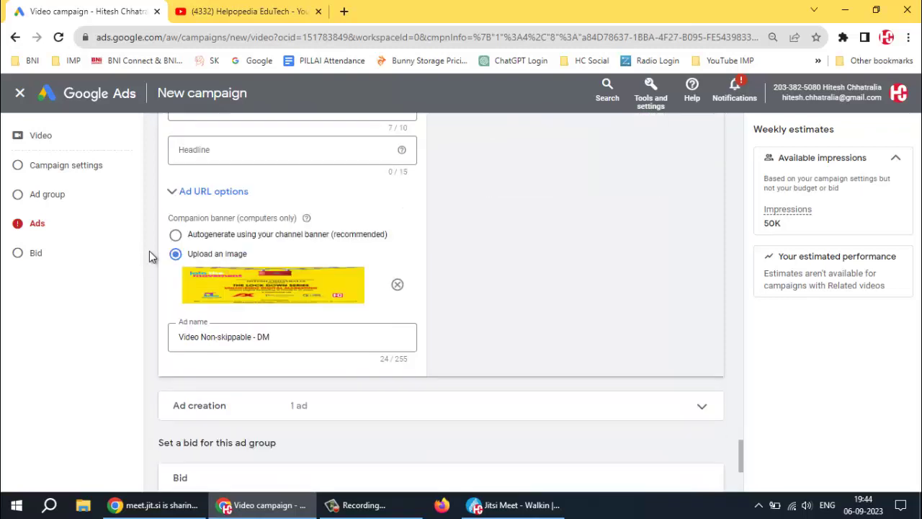
pyautogui.scroll(-3, 150, 258)
pyautogui.scroll(-1, 150, 257)
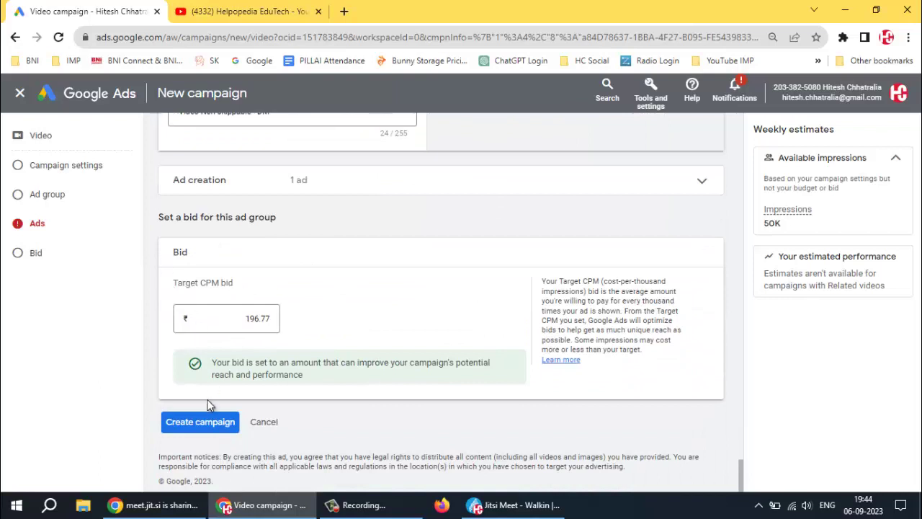
pyautogui.click(200, 424)
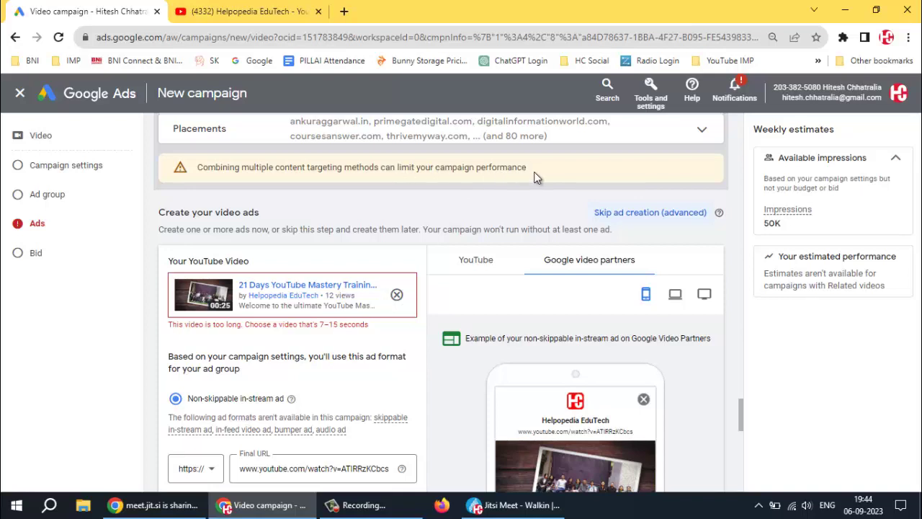
# - Delete all keywords from the ad group's content targeting and collapse the Keywords section
pyautogui.scroll(3, 248, 203)
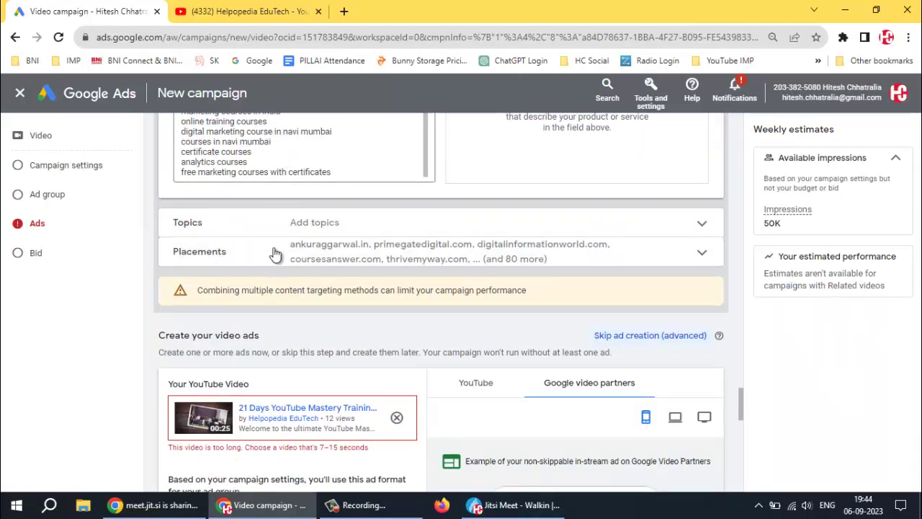
pyautogui.click(354, 174)
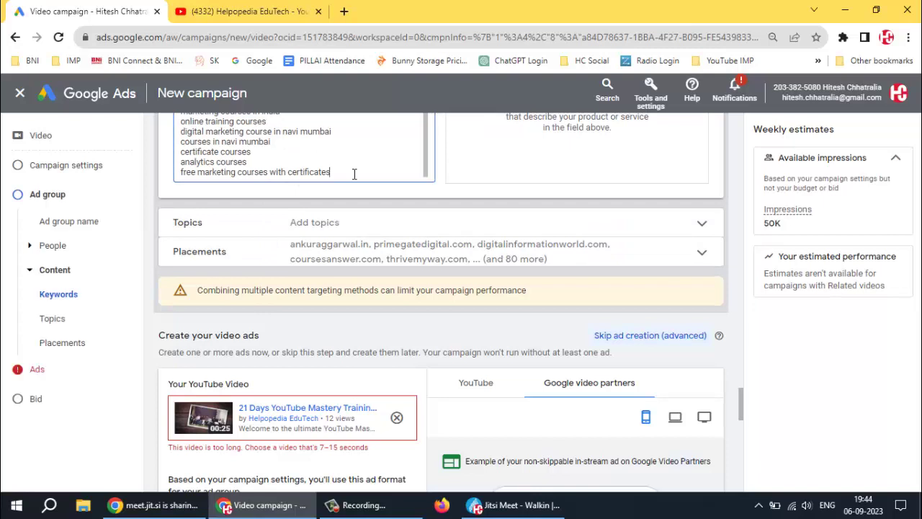
pyautogui.hotkey('ctrl', 'a')
pyautogui.press('BackSpace')
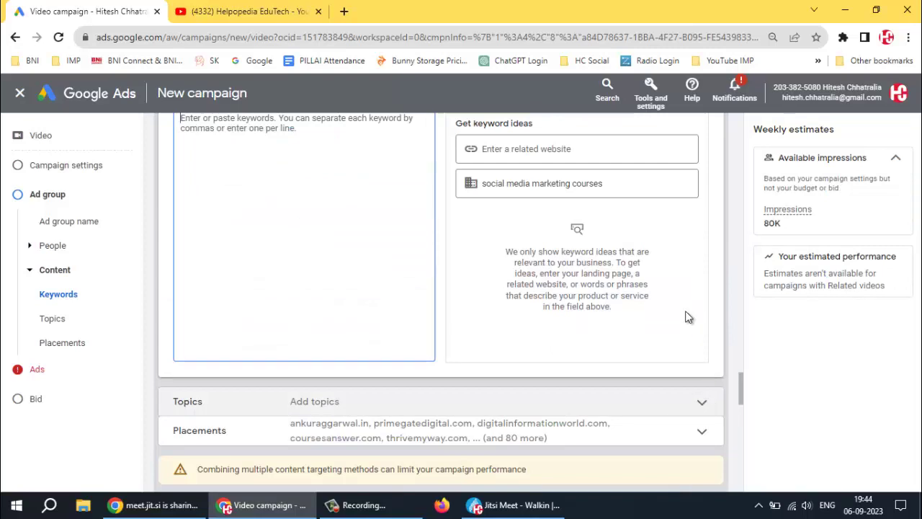
pyautogui.scroll(3, 412, 242)
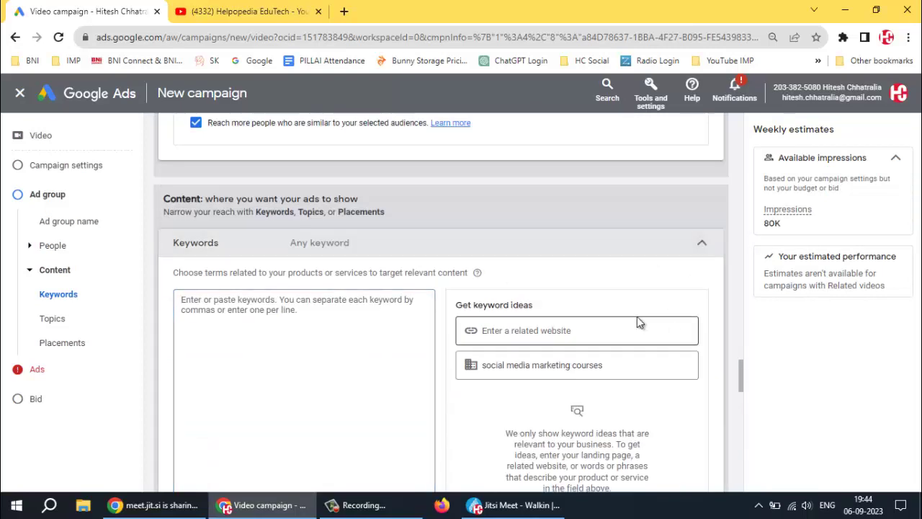
pyautogui.click(612, 243)
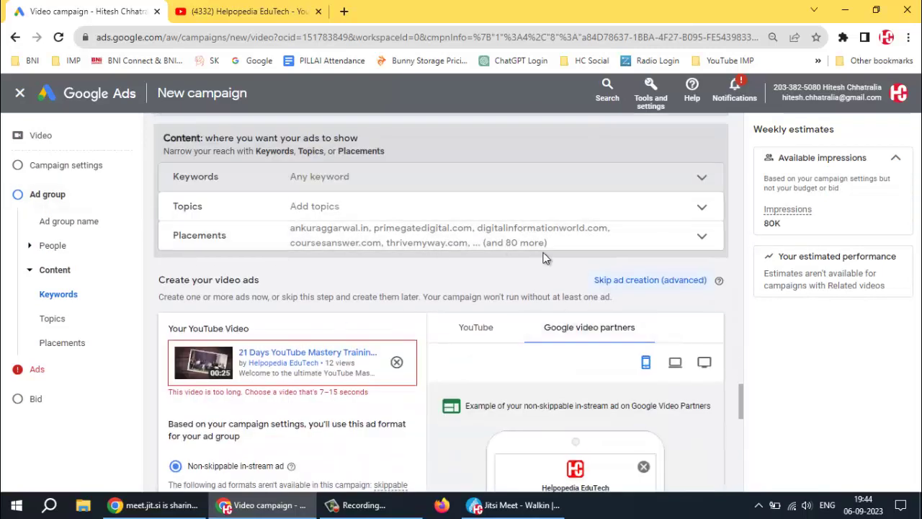
# - Clear all selected placements from the ad group's content targeting and collapse the Placements section
pyautogui.click(703, 240)
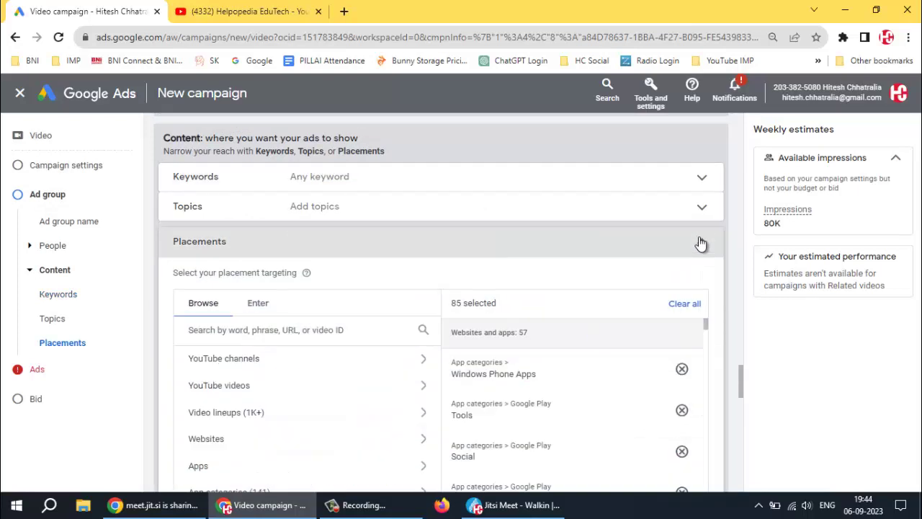
pyautogui.click(694, 306)
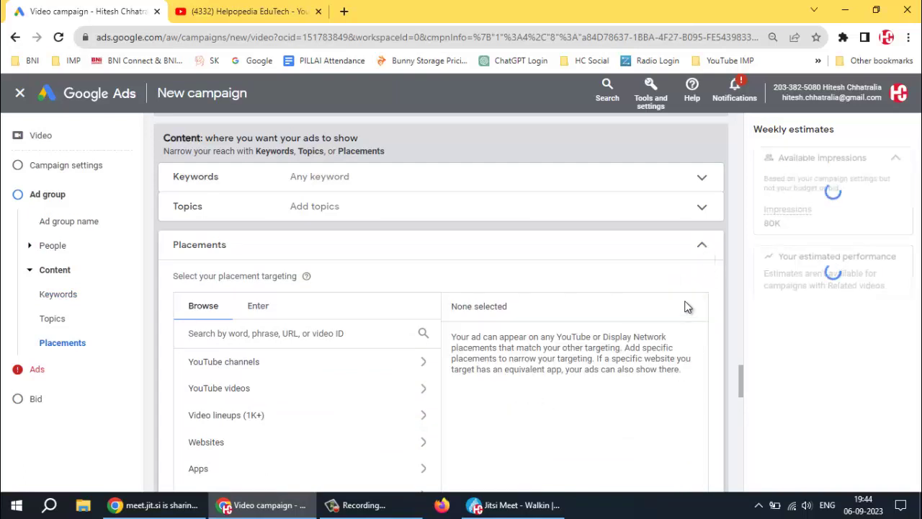
pyautogui.click(702, 249)
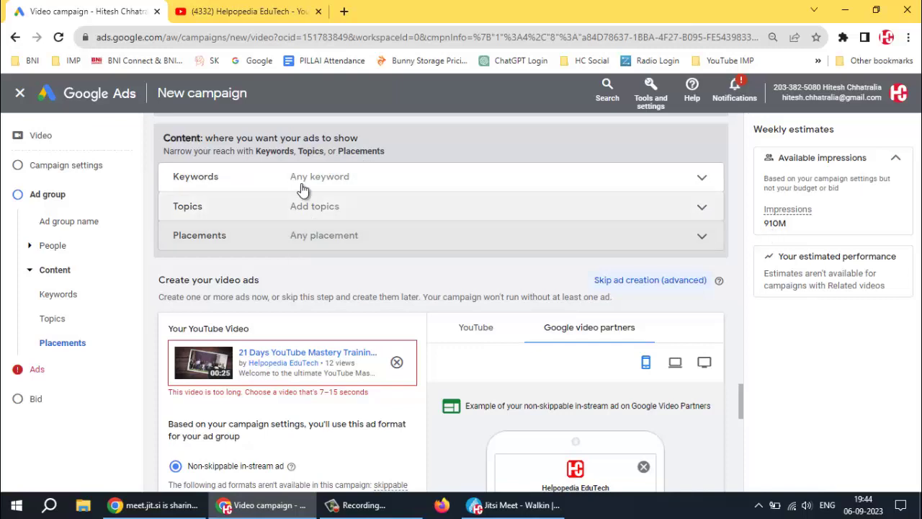
# - Review the campaign form from the audience expansion setting through to the ad group's bid
pyautogui.scroll(1, 379, 214)
pyautogui.scroll(3, 378, 214)
pyautogui.scroll(2, 377, 216)
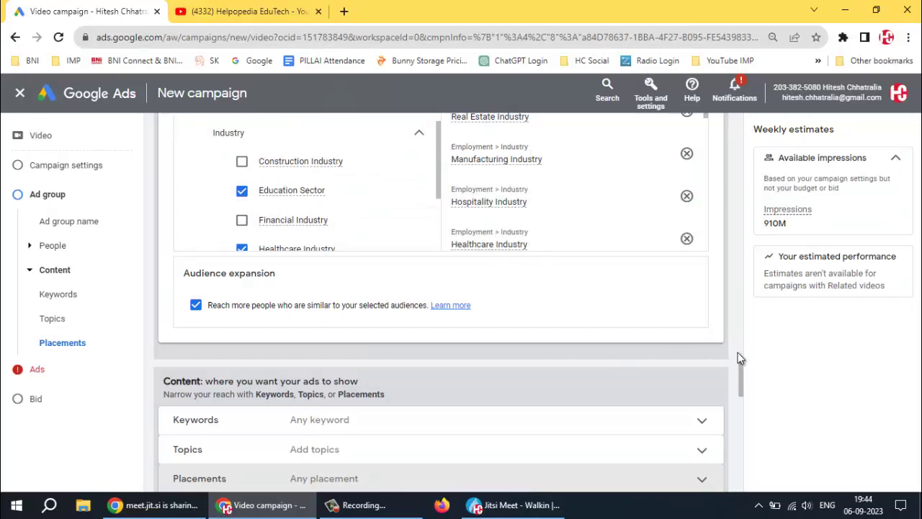
pyautogui.scroll(-5, 740, 359)
pyautogui.scroll(-10, 740, 354)
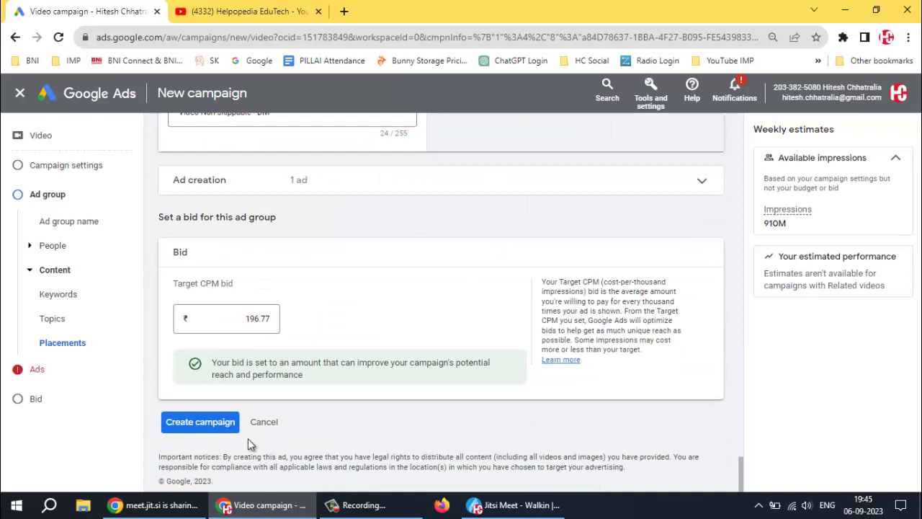
# - Try again to create the campaign and remove the 21 Days YouTube Mastery Training video from the ad
pyautogui.click(193, 426)
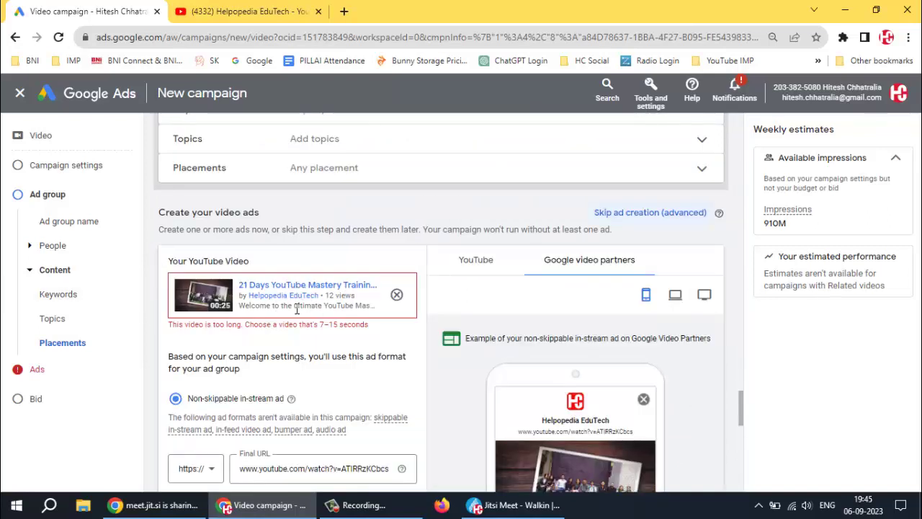
pyautogui.click(395, 297)
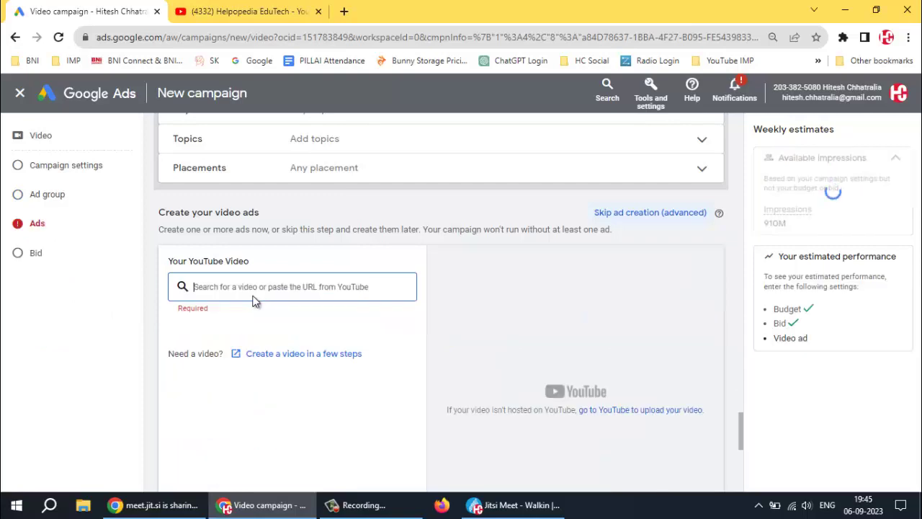
# - Copy the URL of the Helpopedia Logo Reveal video from the YouTube channel and set it as the ad's video
pyautogui.click(251, 14)
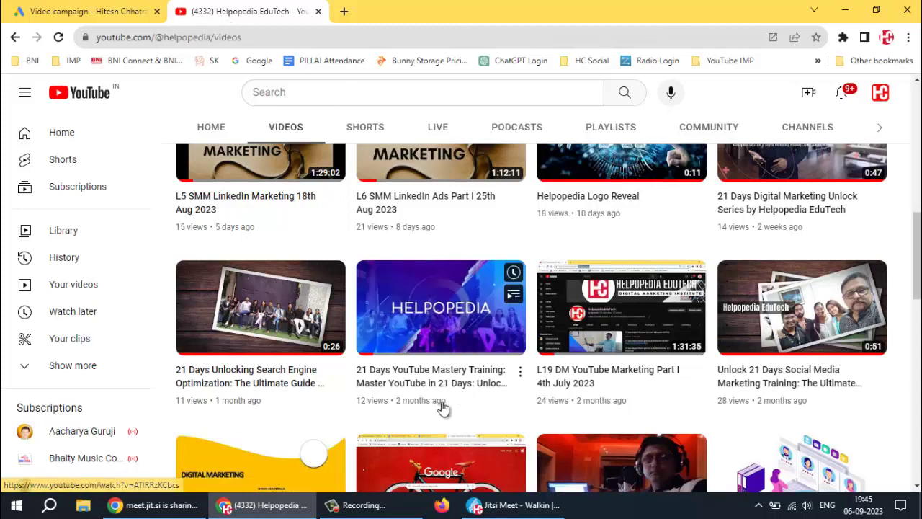
pyautogui.scroll(1, 490, 346)
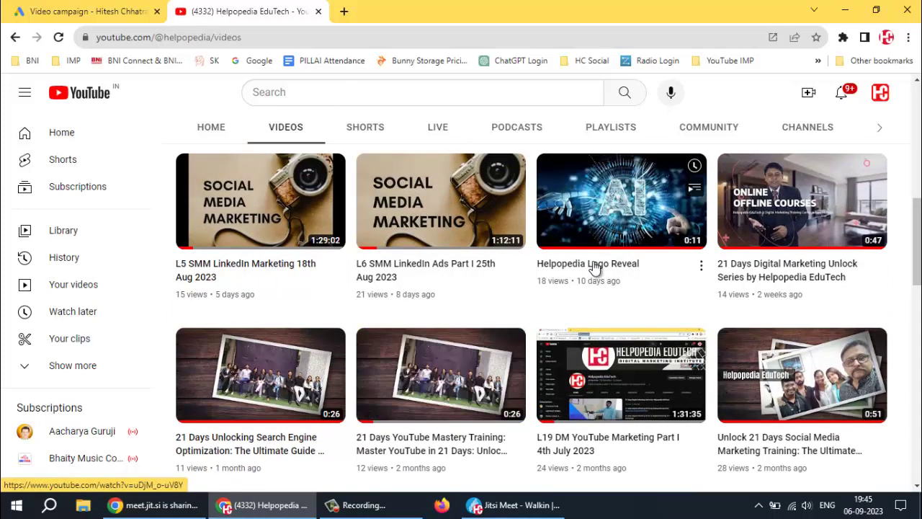
pyautogui.click(593, 268)
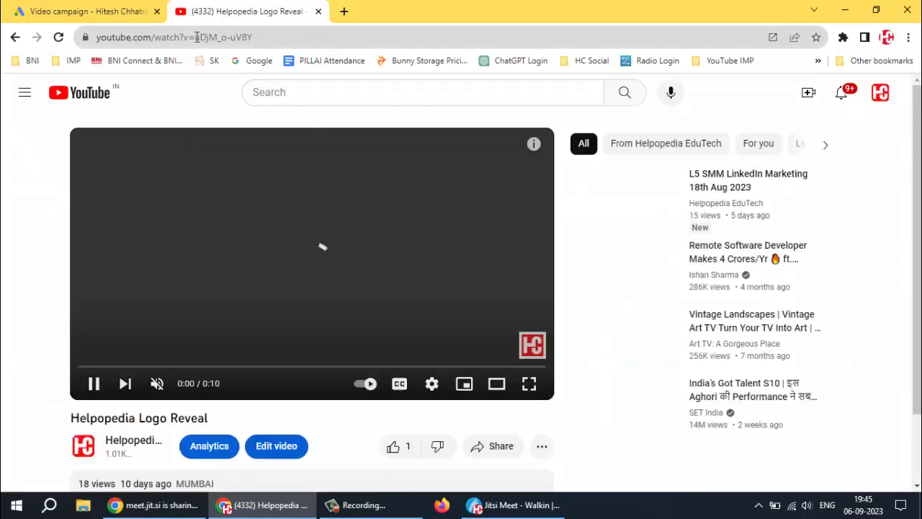
pyautogui.click(198, 38)
pyautogui.hotkey('ctrl', 'c')
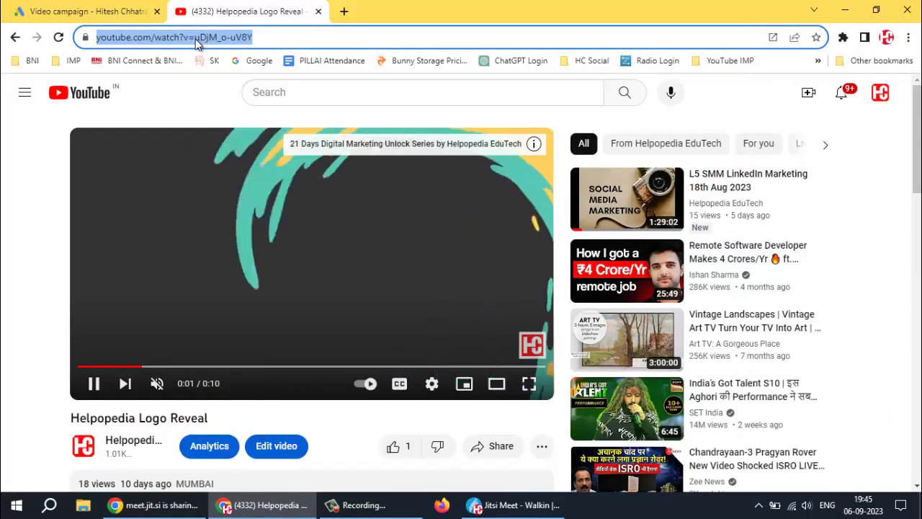
pyautogui.click(196, 41)
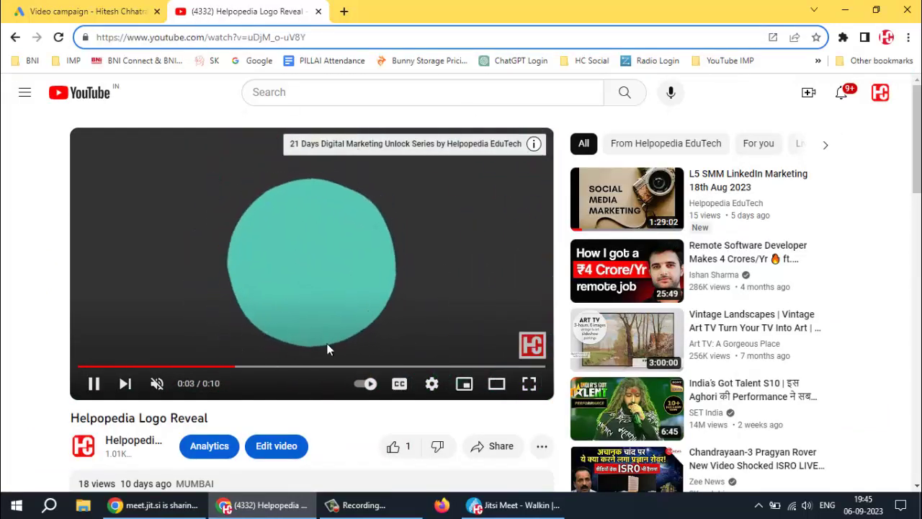
pyautogui.click(57, 15)
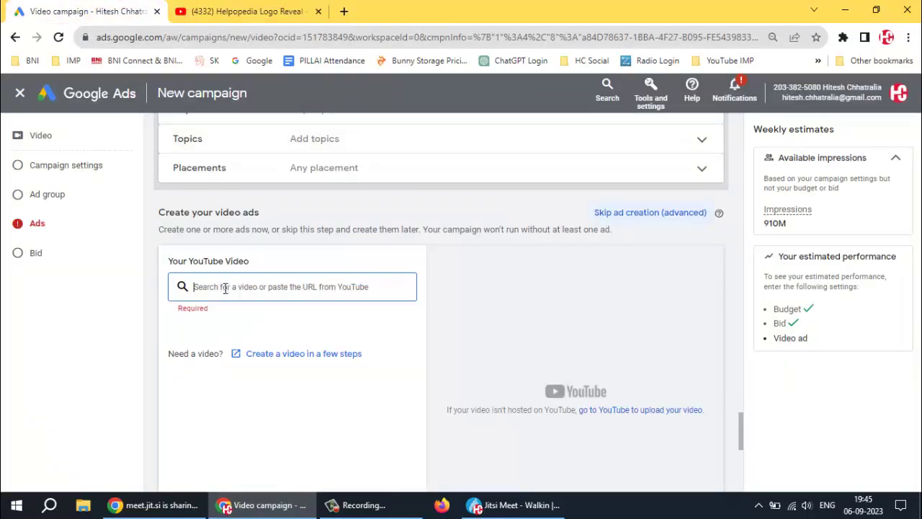
pyautogui.hotkey('ctrl', 'v')
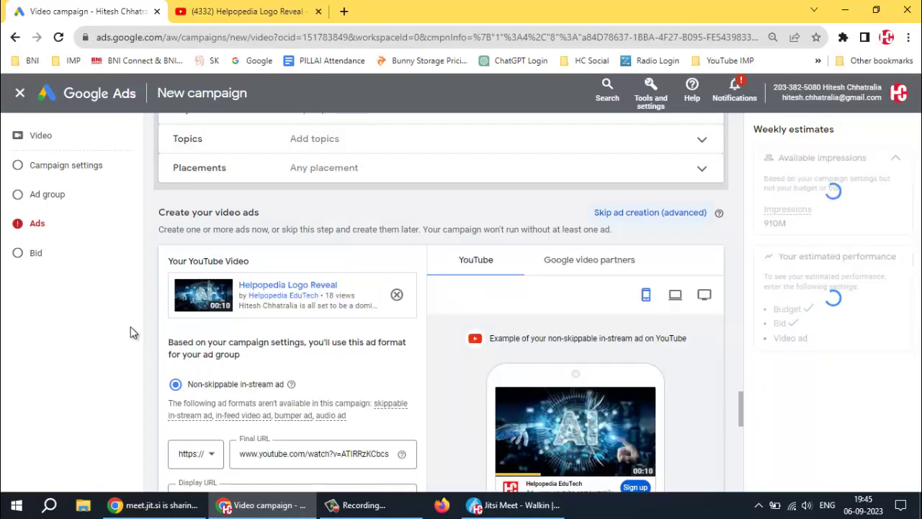
# - Check the remaining ad and bid settings, create the campaign and continue to its page
pyautogui.scroll(-3, 334, 329)
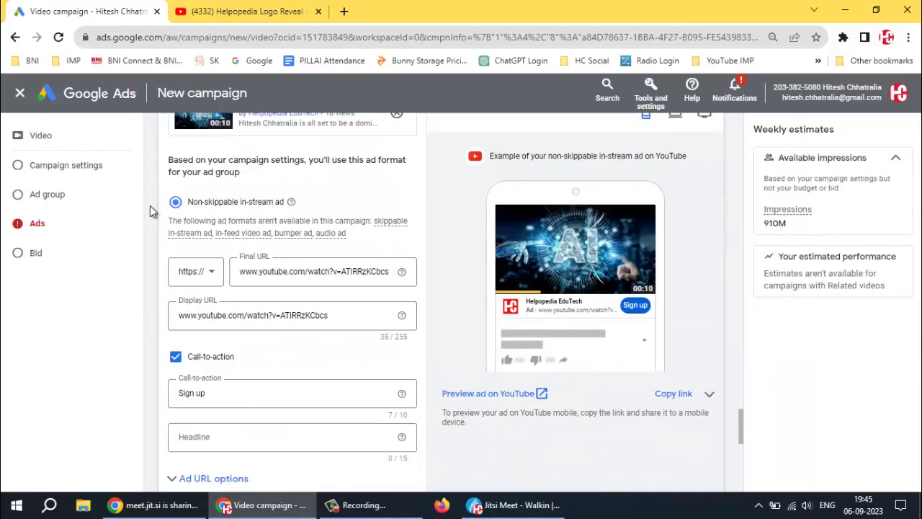
pyautogui.scroll(-4, 339, 215)
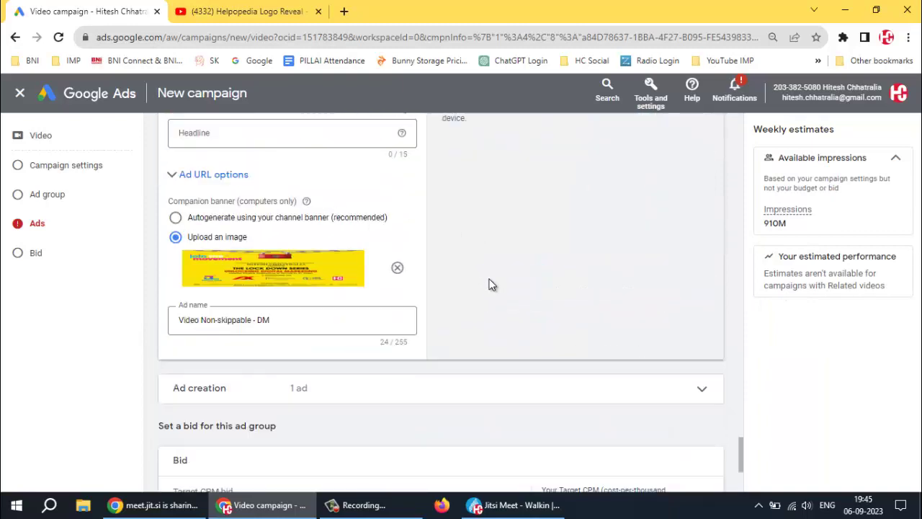
pyautogui.scroll(-3, 464, 290)
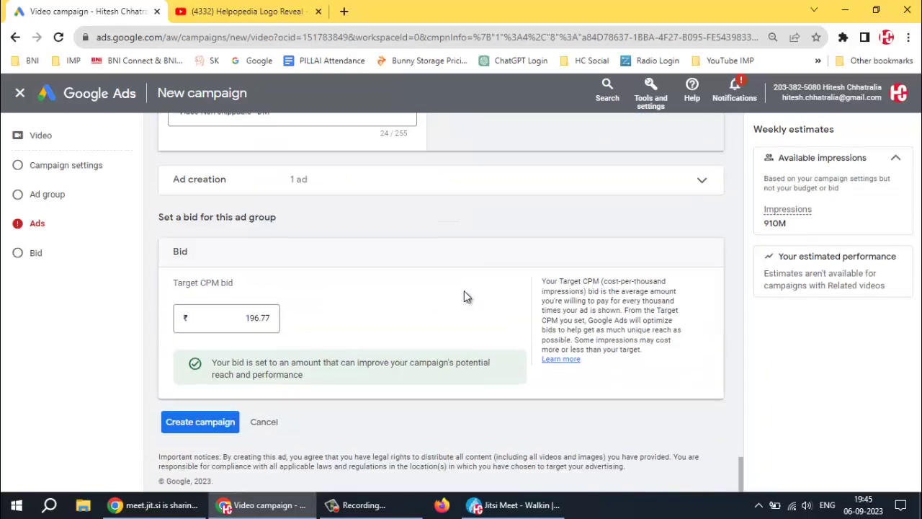
pyautogui.click(204, 425)
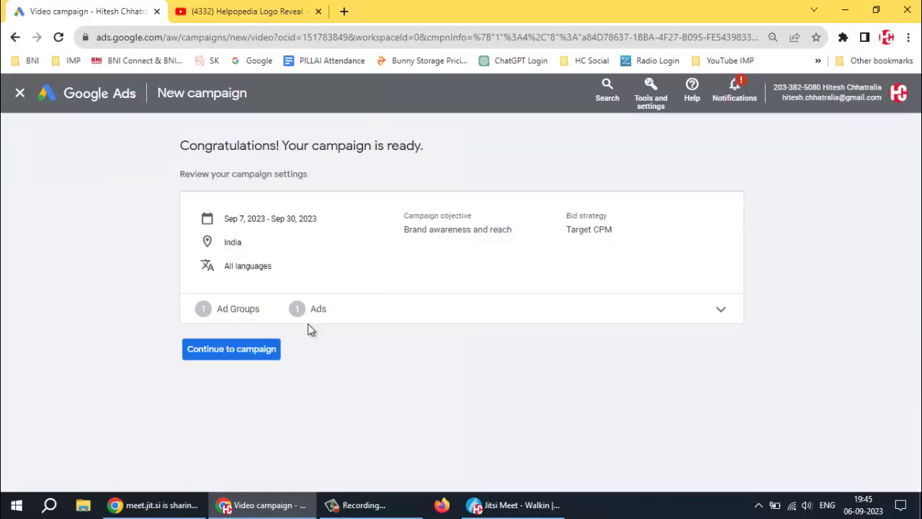
pyautogui.click(222, 353)
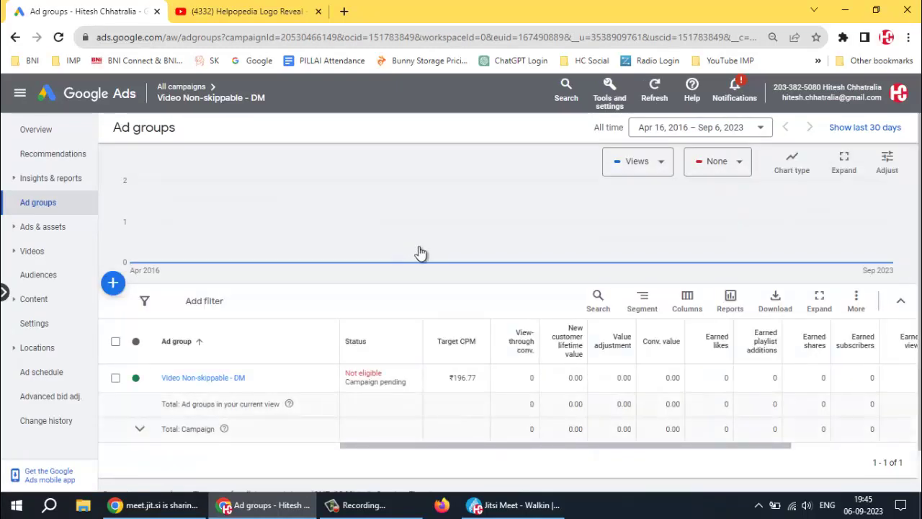
# - Show the new campaign's ads and preview the Video Non-skippable - DM ad on YouTube for mobile
pyautogui.click(40, 257)
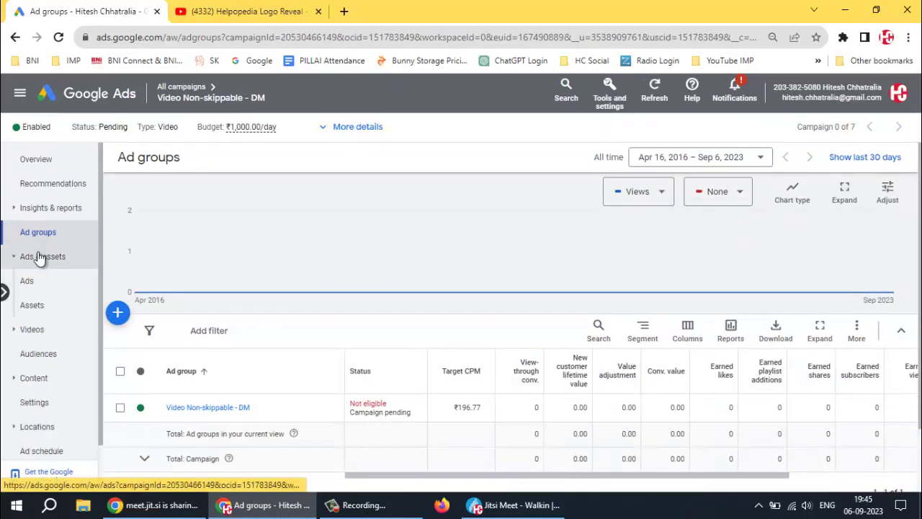
pyautogui.click(27, 281)
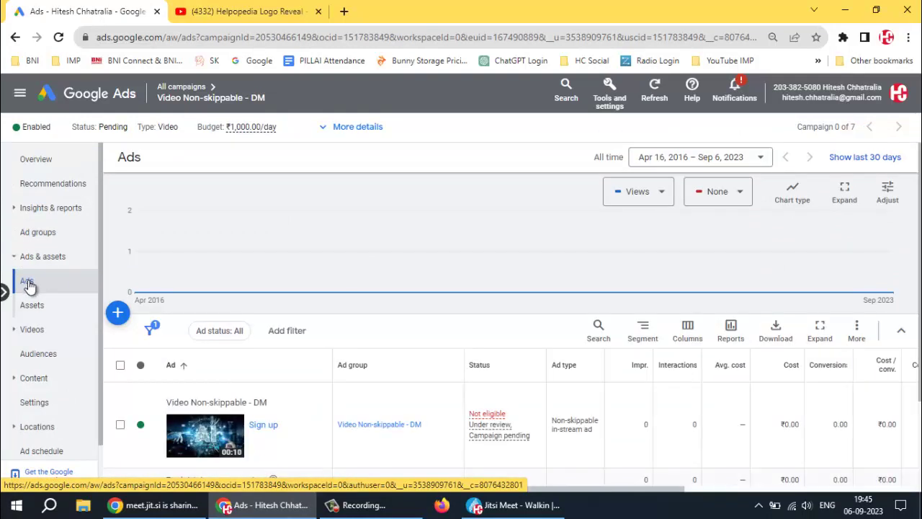
pyautogui.scroll(-2, 311, 271)
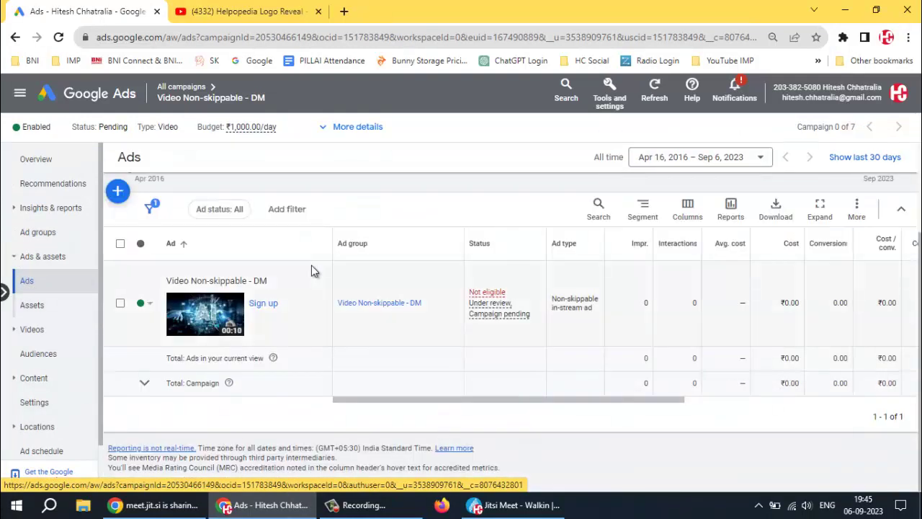
pyautogui.click(220, 310)
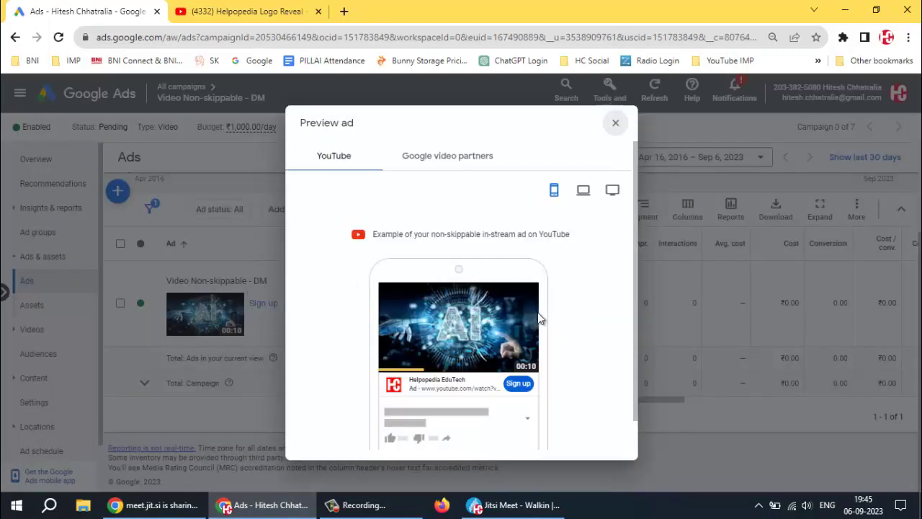
pyautogui.scroll(-1, 540, 319)
pyautogui.scroll(1, 464, 303)
# - Preview the ad on Google video partners for mobile, computer and TV, and on YouTube for TV and mobile
pyautogui.click(443, 161)
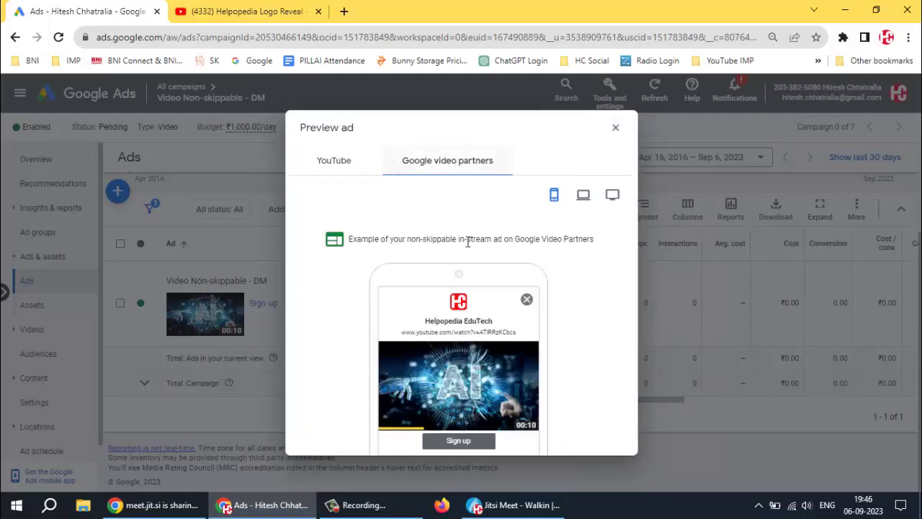
pyautogui.click(583, 197)
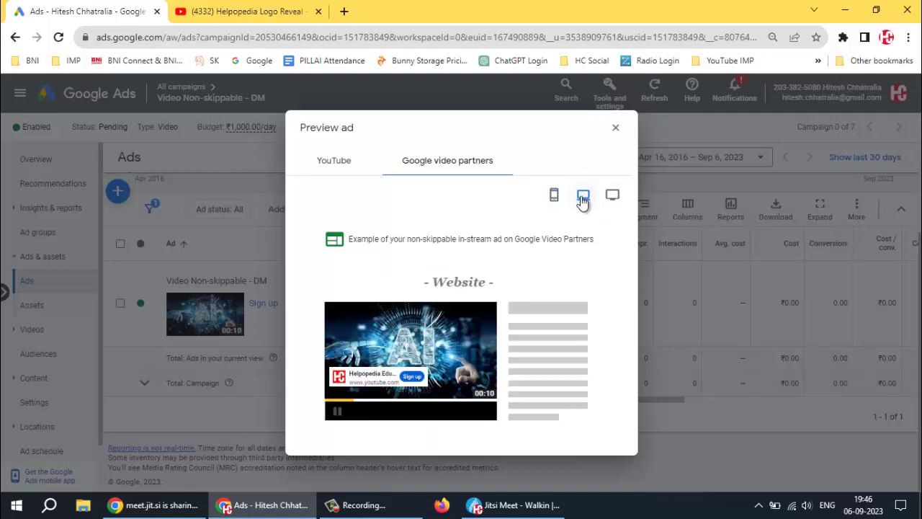
pyautogui.click(613, 198)
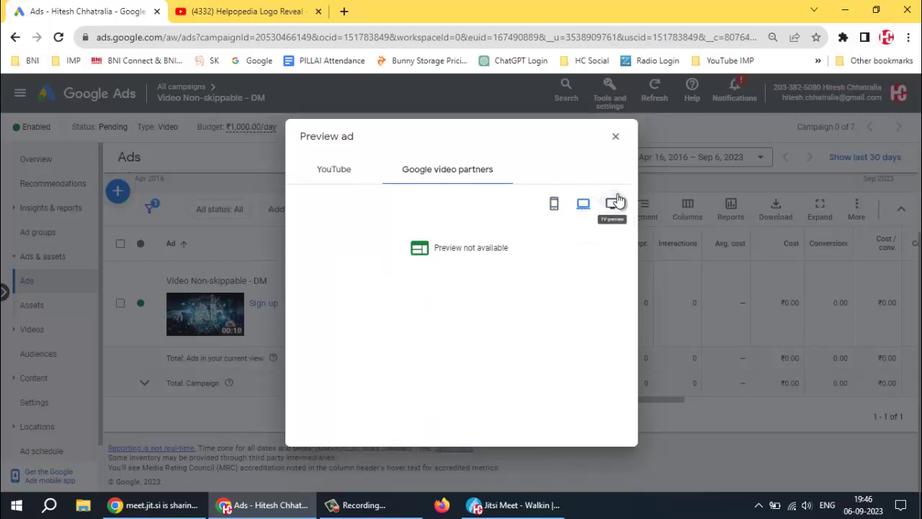
pyautogui.click(329, 170)
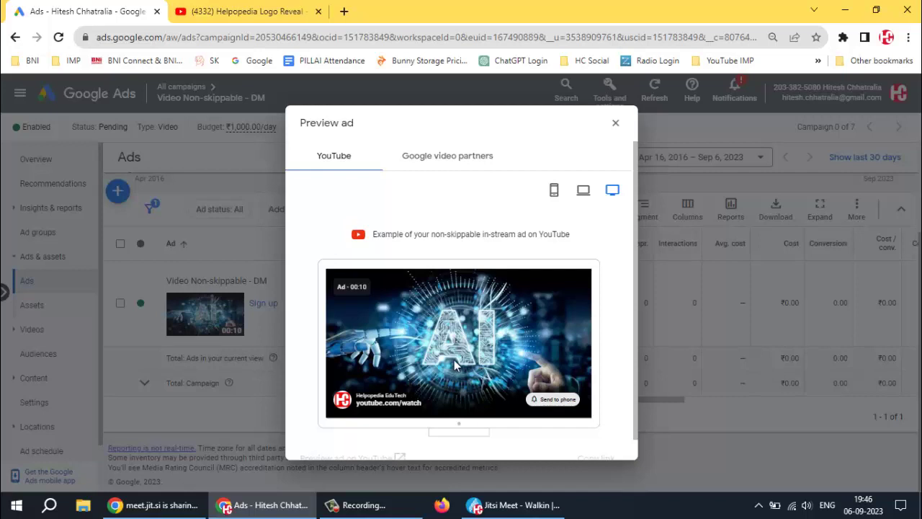
pyautogui.scroll(-1, 470, 336)
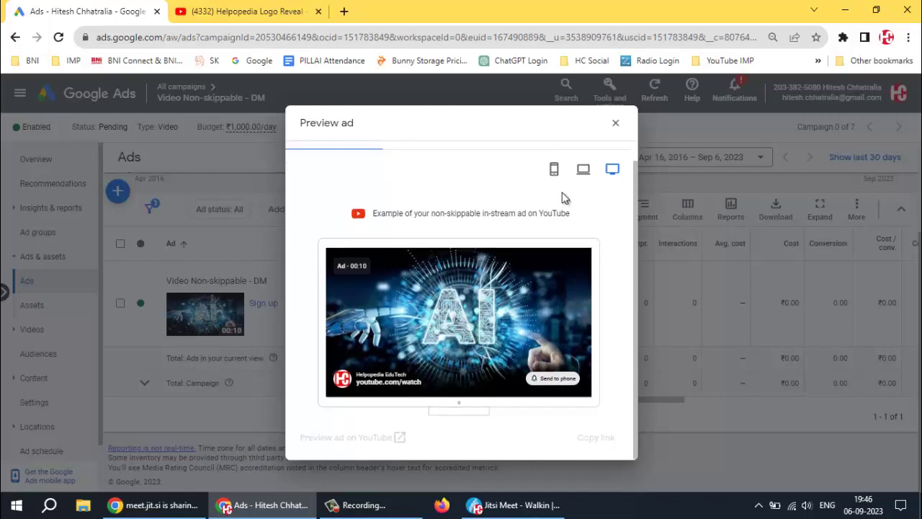
pyautogui.click(553, 170)
pyautogui.scroll(-1, 480, 273)
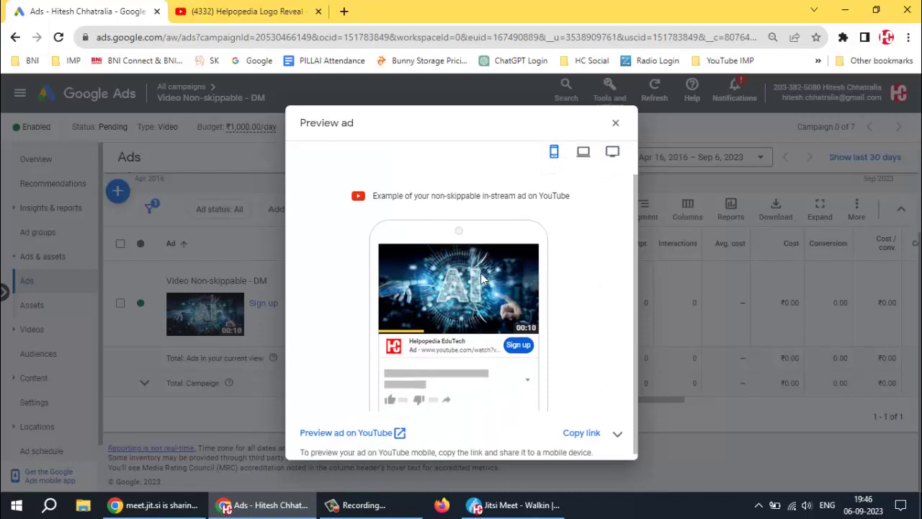
# - Watch the live ad preview on YouTube, declining the Premium offer, and close both the preview page and the ad preview
pyautogui.click(349, 428)
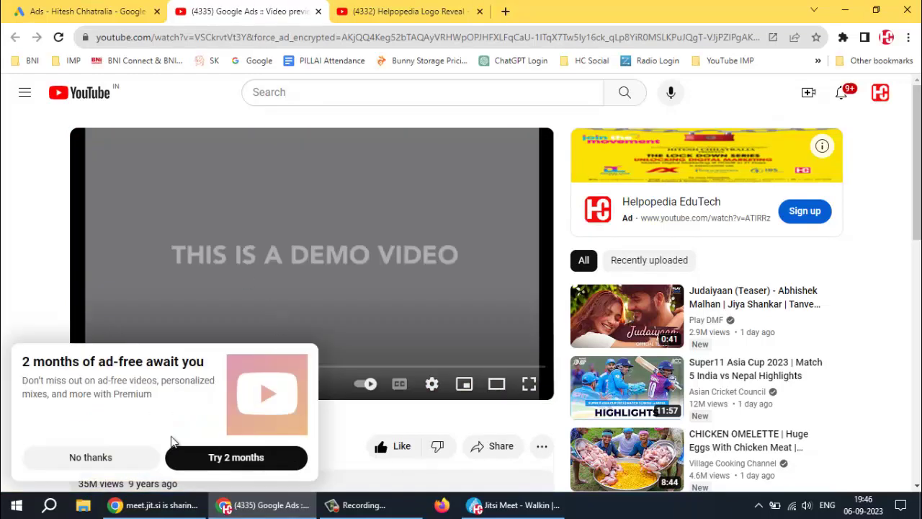
pyautogui.click(91, 461)
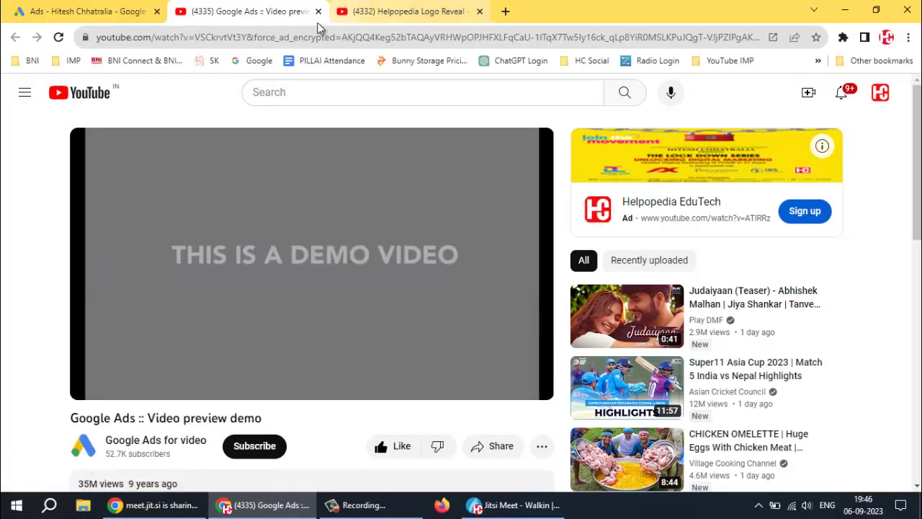
pyautogui.click(318, 11)
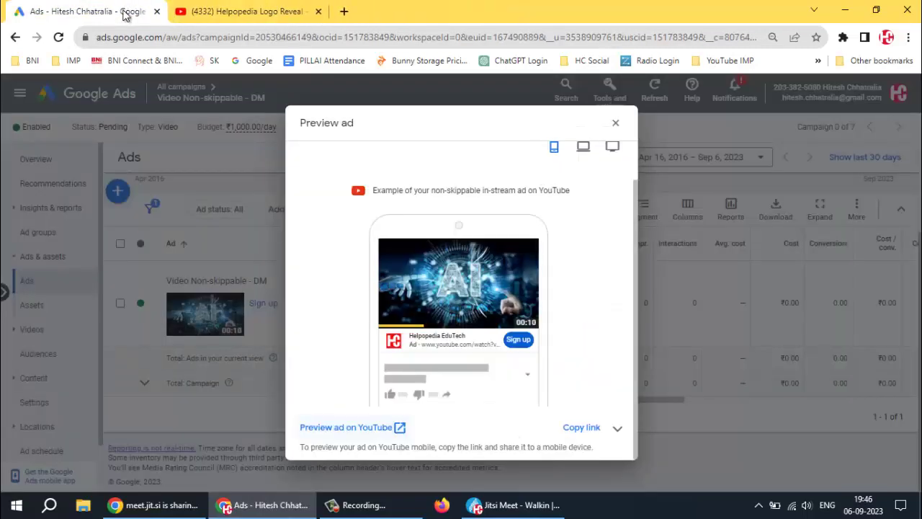
pyautogui.click(615, 122)
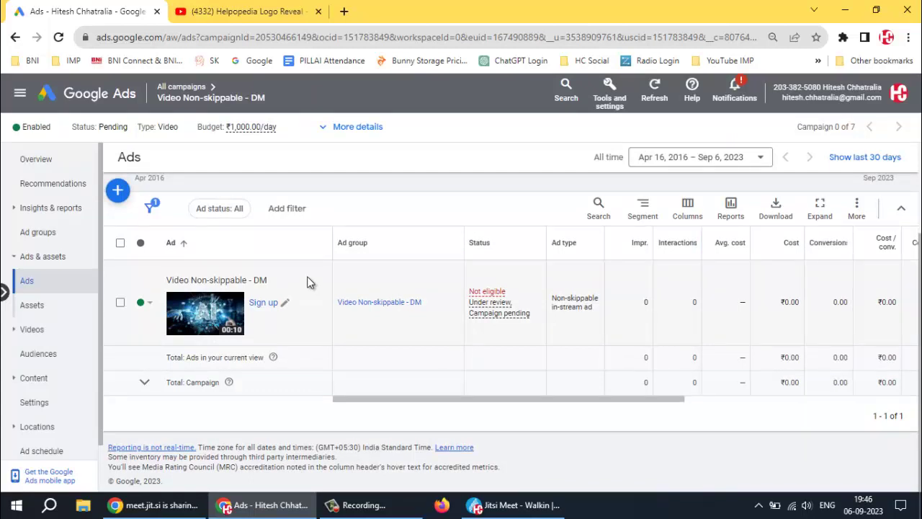
# - Start a new campaign from the all-campaigns list with the Brand awareness and reach objective
pyautogui.click(181, 87)
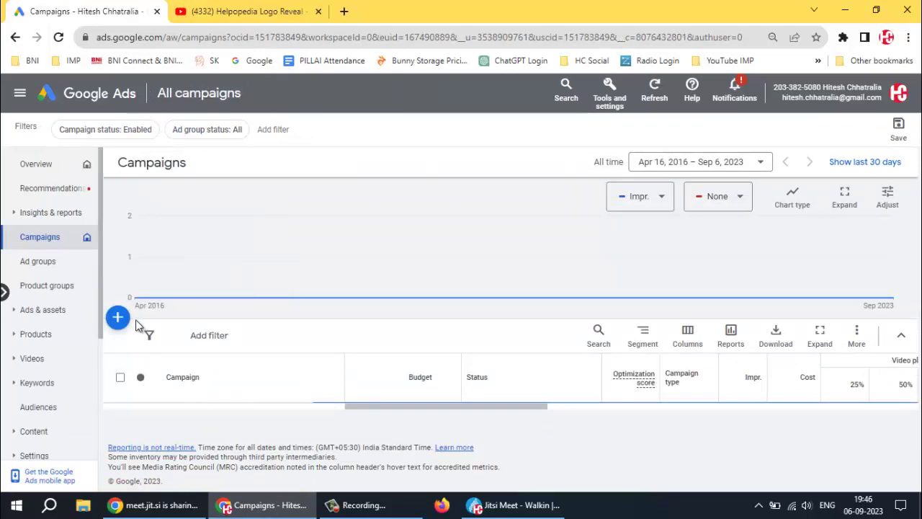
pyautogui.scroll(-4, 263, 286)
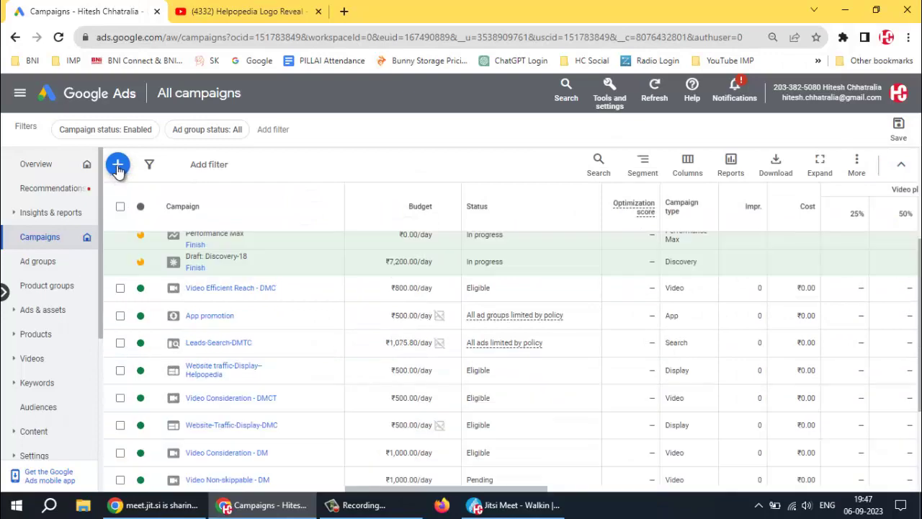
pyautogui.click(117, 166)
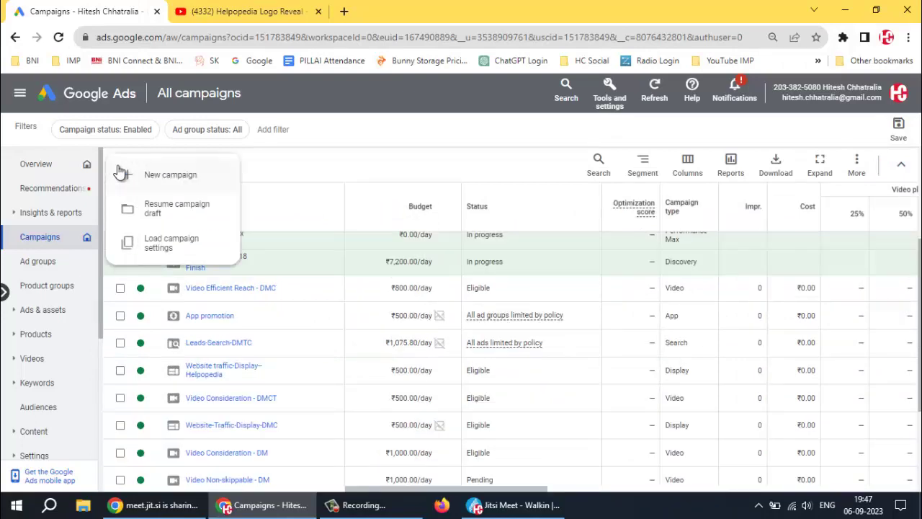
pyautogui.click(186, 178)
pyautogui.scroll(-1, 561, 130)
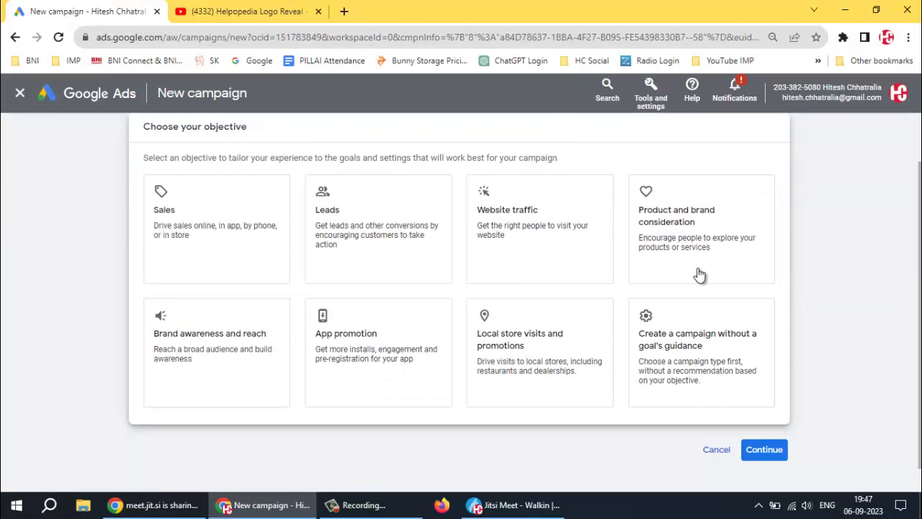
pyautogui.click(237, 353)
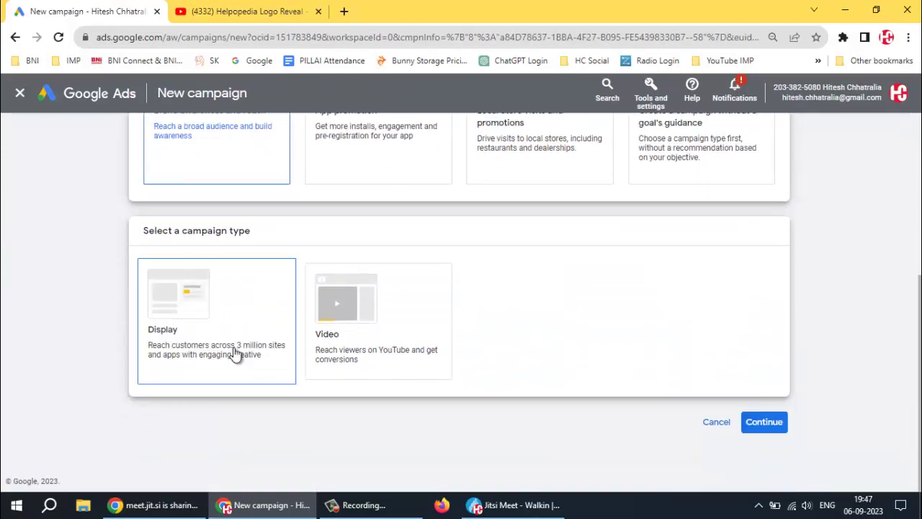
# - Look over the subtypes of the Video campaign type and switch the campaign type to Display
pyautogui.click(345, 331)
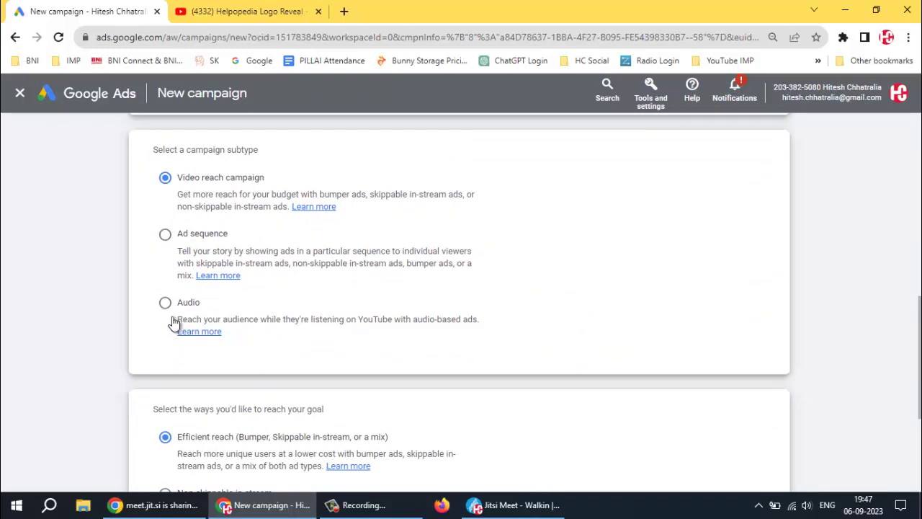
pyautogui.scroll(2, 320, 310)
pyautogui.click(200, 209)
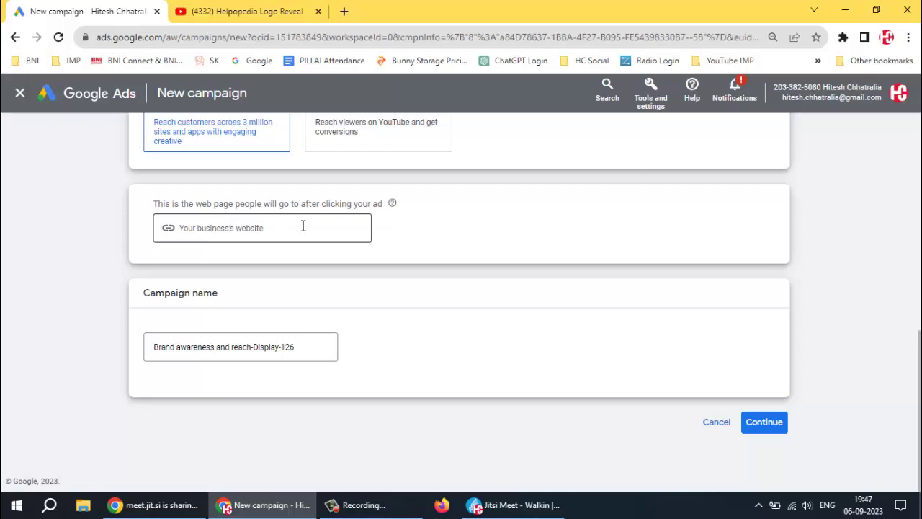
# - Switch the campaign objective to App promotion and look over the subtypes, keeping App installs
pyautogui.scroll(3, 329, 239)
pyautogui.scroll(2, 407, 256)
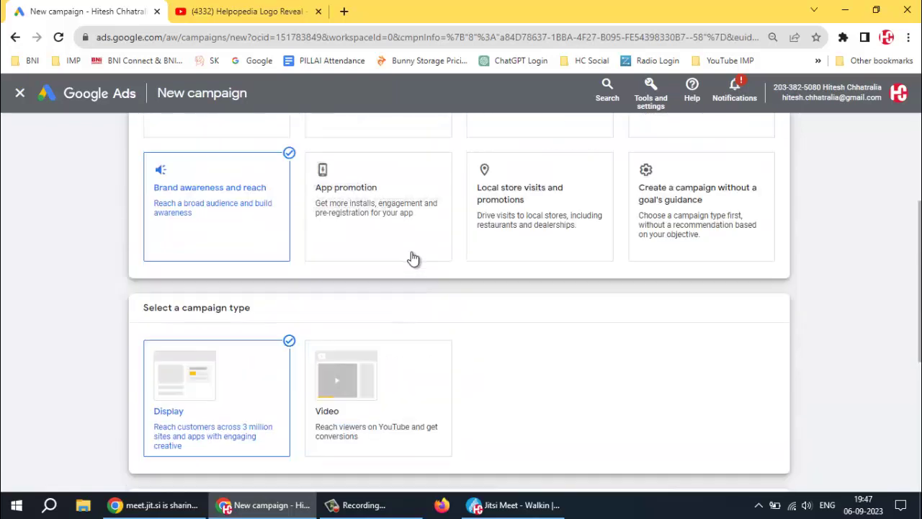
pyautogui.click(373, 209)
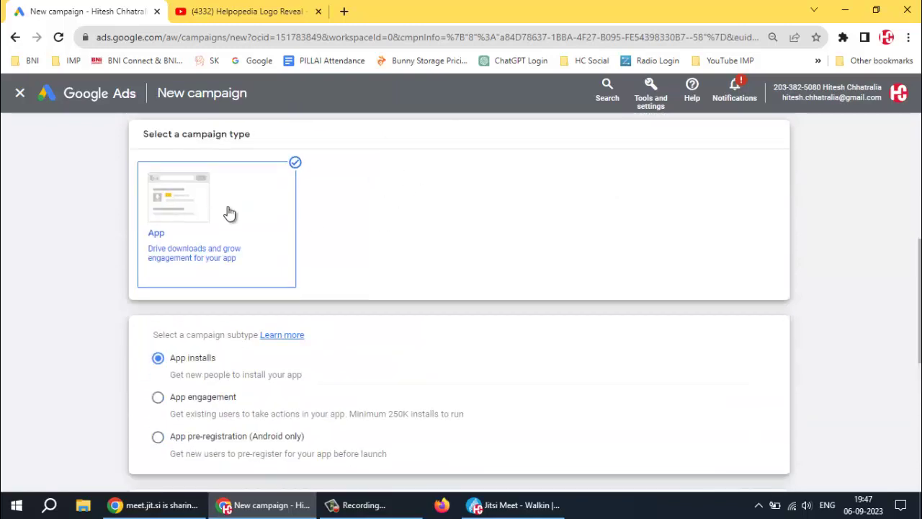
pyautogui.scroll(-1, 405, 237)
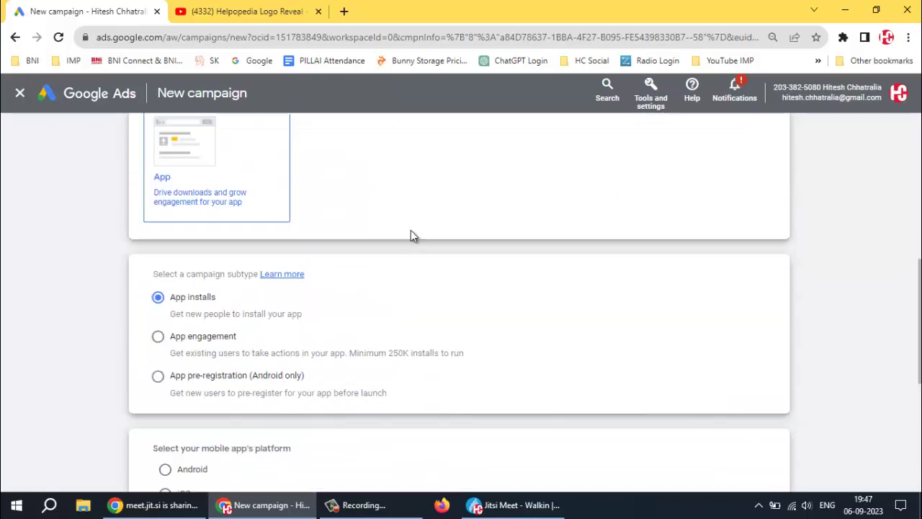
pyautogui.scroll(-1, 418, 274)
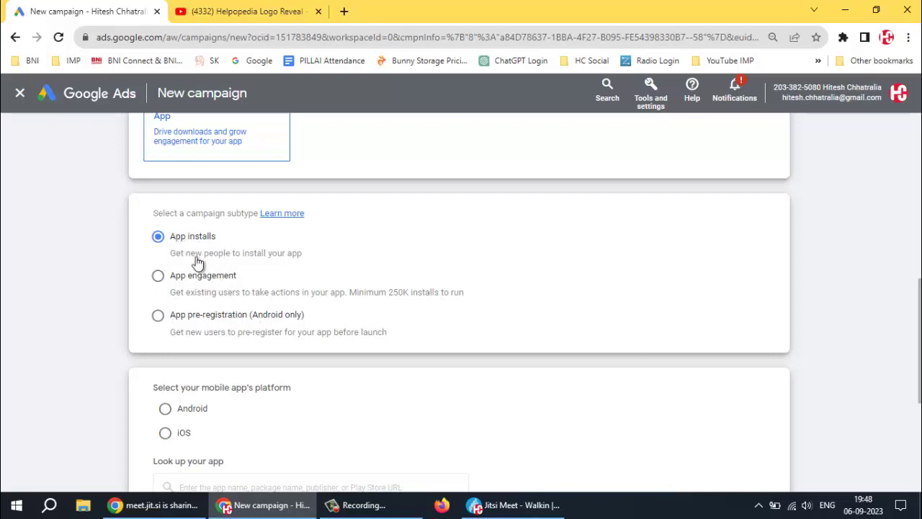
# - Set the mobile app's platform to Android and choose the Digital Marketing app from the account's apps
pyautogui.scroll(-2, 402, 317)
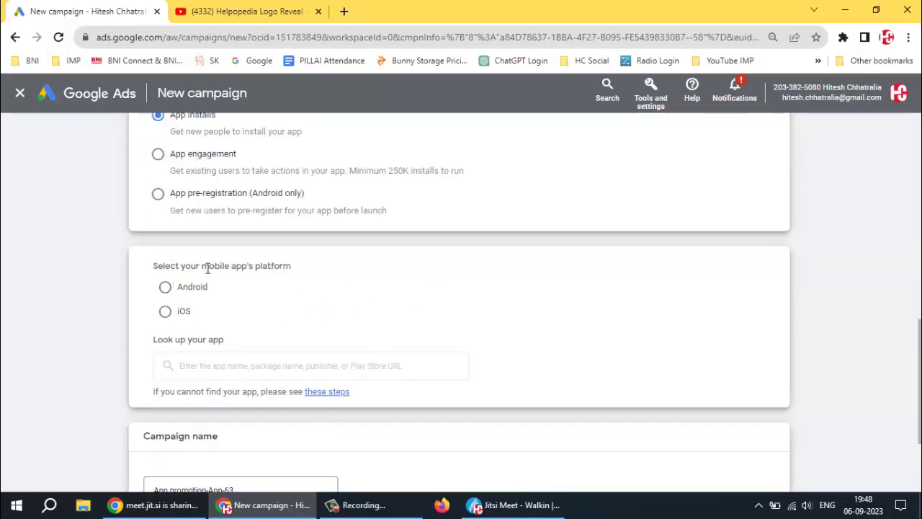
pyautogui.click(165, 288)
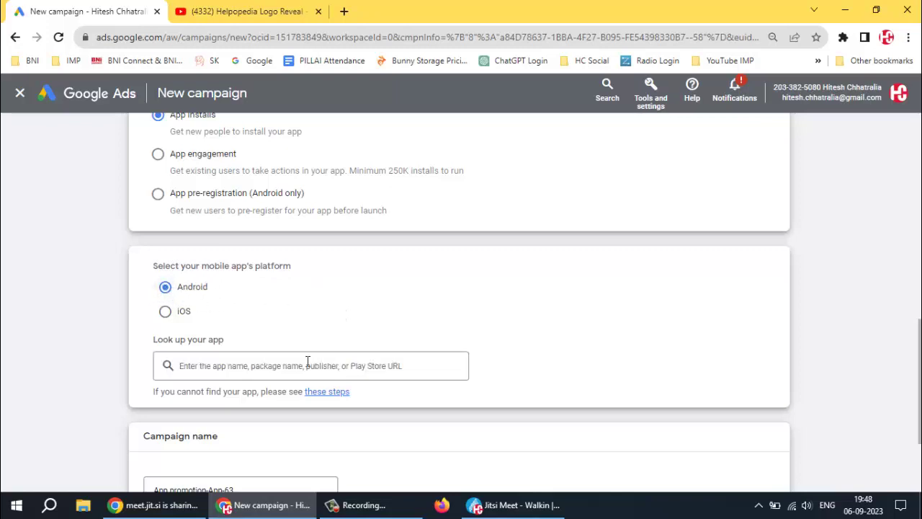
pyautogui.click(251, 367)
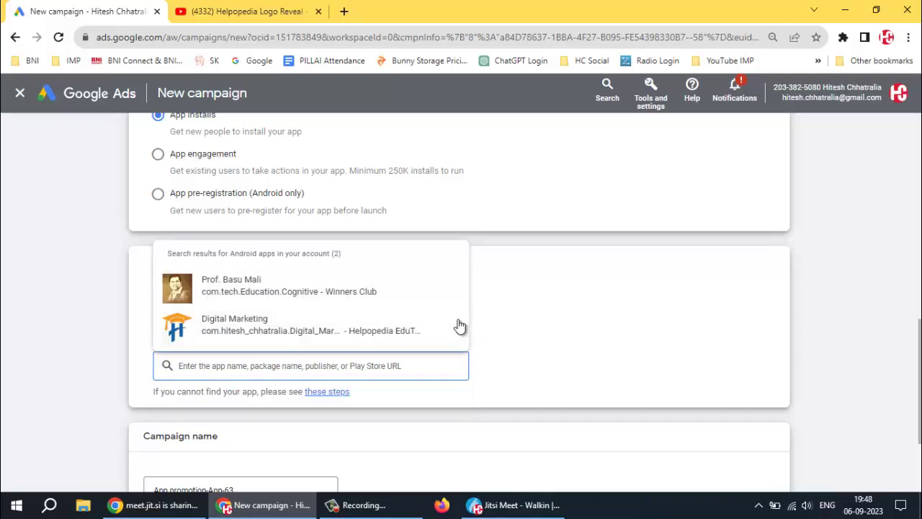
pyautogui.click(235, 327)
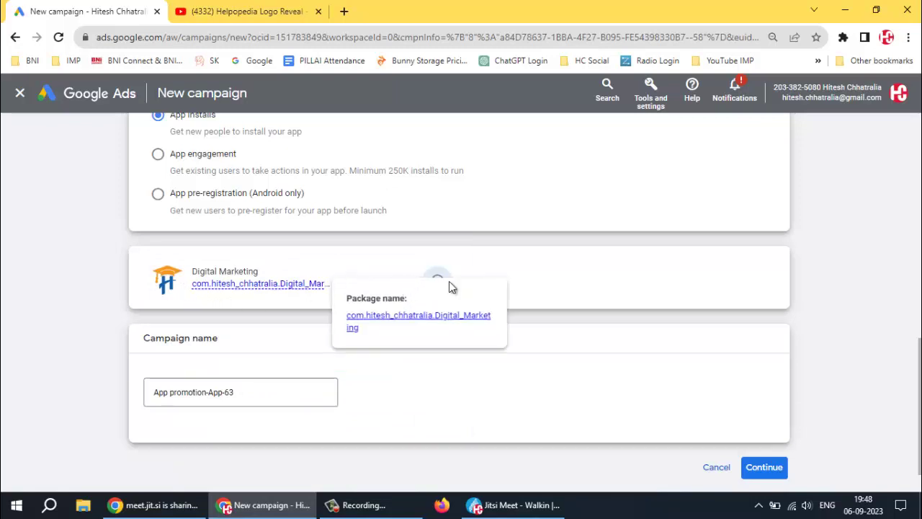
# - Name the campaign "App Install - Helpopedia" and continue to the campaign settings
pyautogui.scroll(-1, 186, 374)
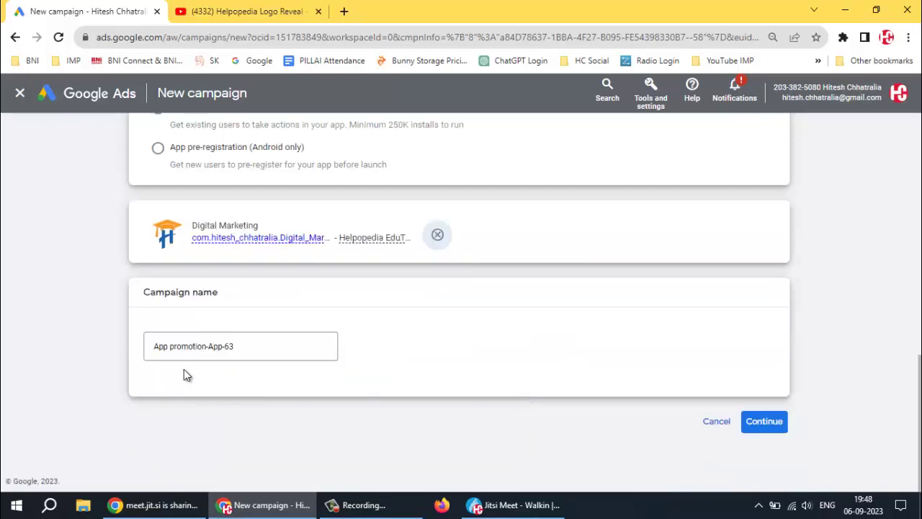
pyautogui.click(252, 346)
pyautogui.tripleClick(261, 347)
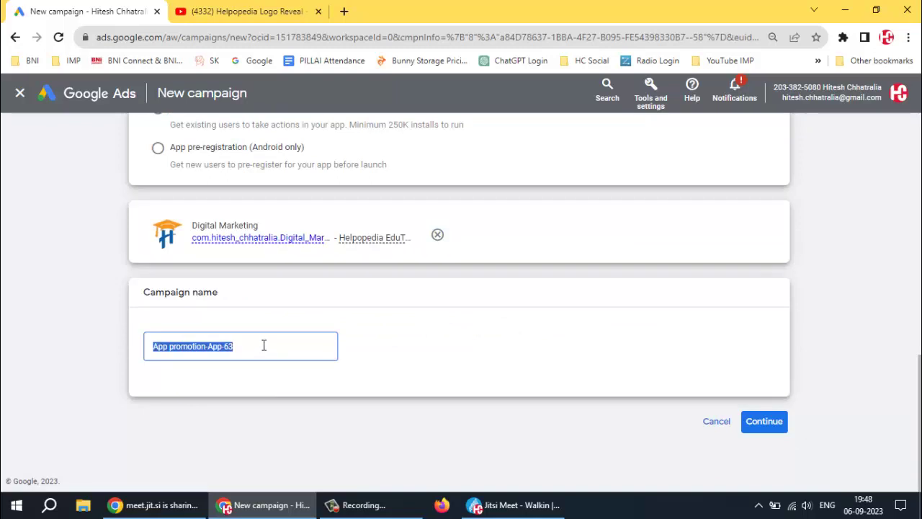
pyautogui.write('App Install - Helpopedia')
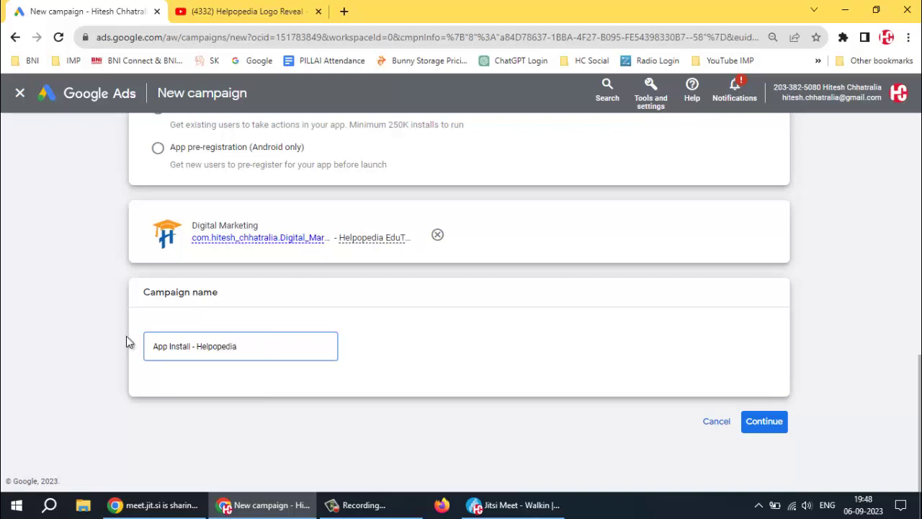
pyautogui.click(143, 345)
pyautogui.hotkey('ctrl', 'a')
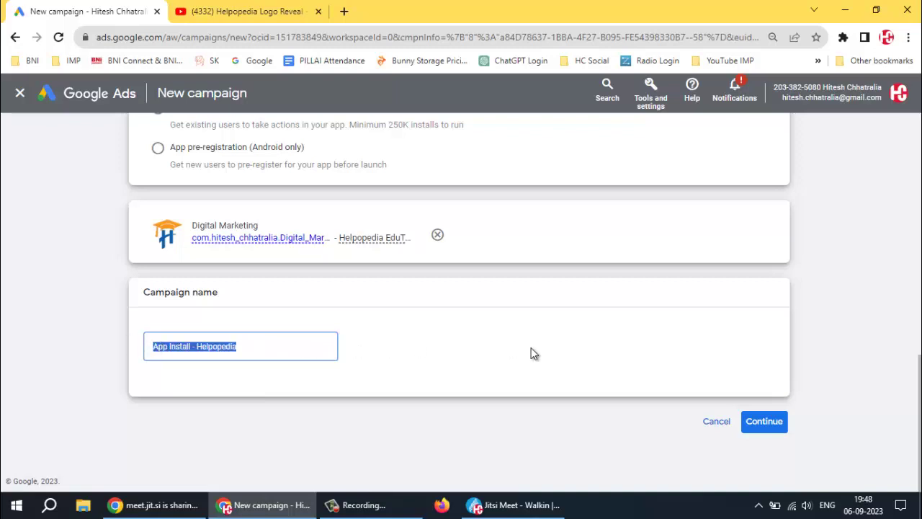
pyautogui.click(765, 422)
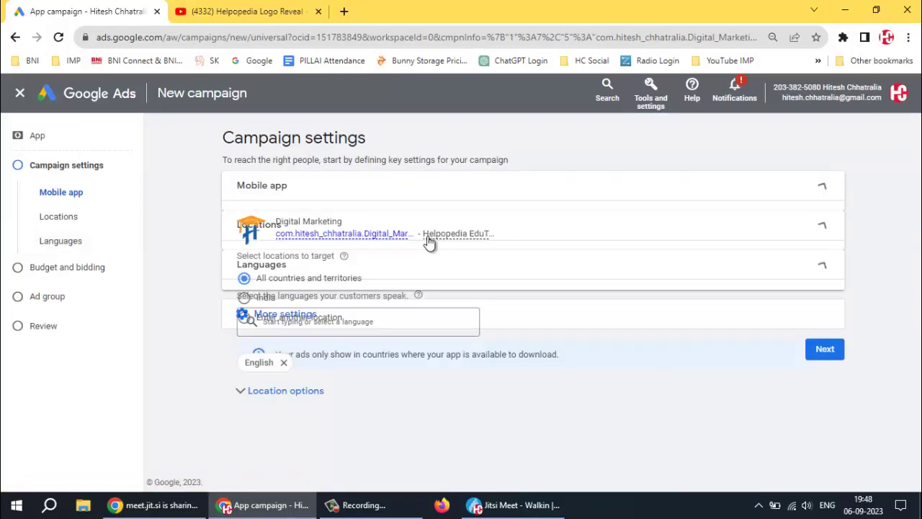
# - Set the target location to India and remove English from the customer languages so all languages are targeted
pyautogui.scroll(-1, 360, 327)
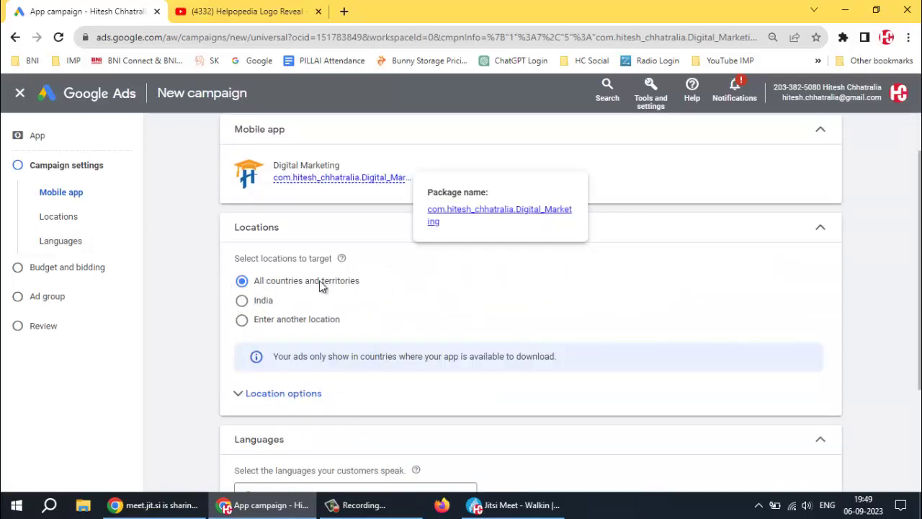
pyautogui.click(244, 301)
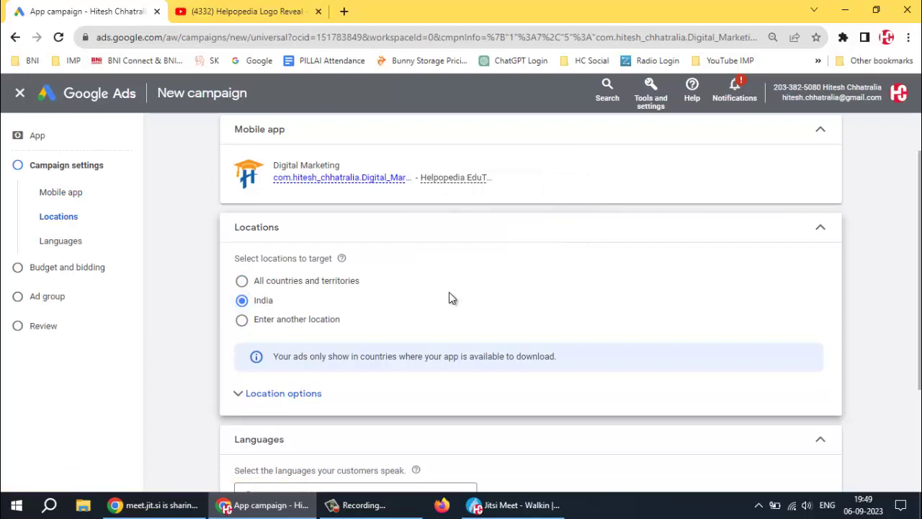
pyautogui.scroll(-3, 446, 298)
pyautogui.click(295, 241)
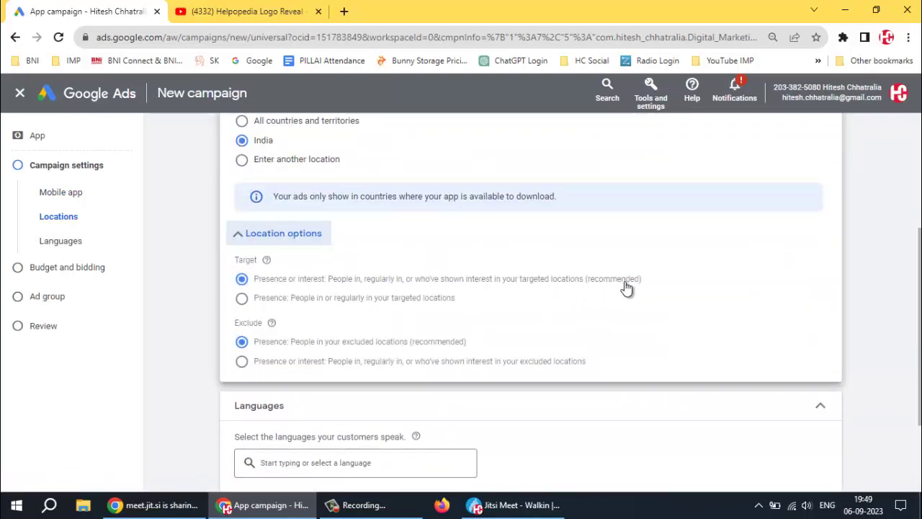
pyautogui.click(279, 238)
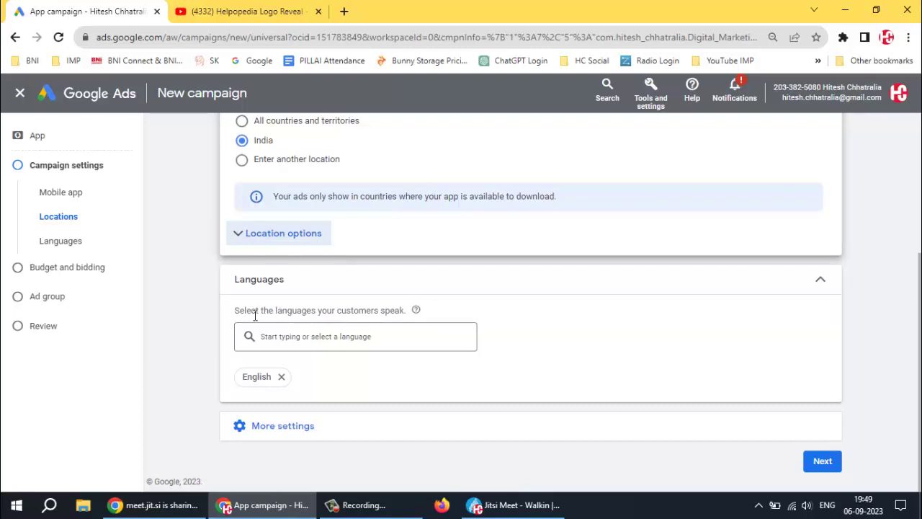
pyautogui.doubleClick(256, 378)
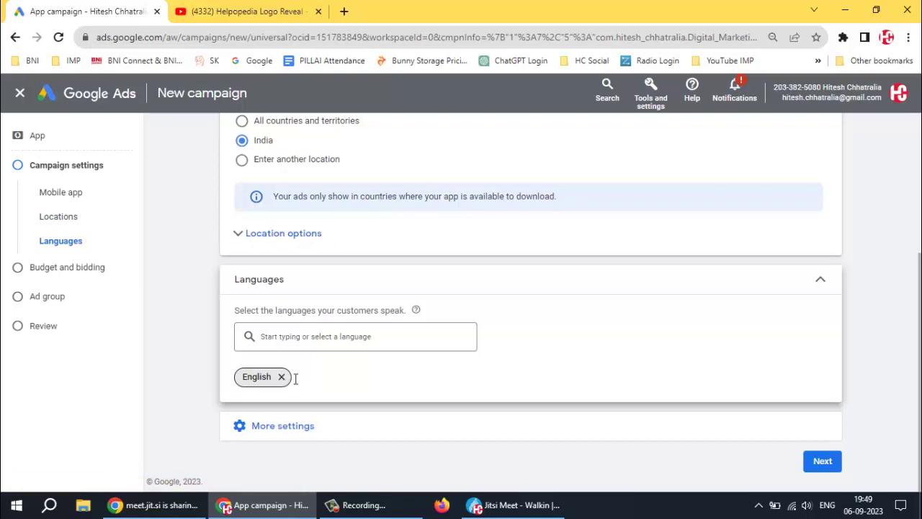
pyautogui.click(282, 379)
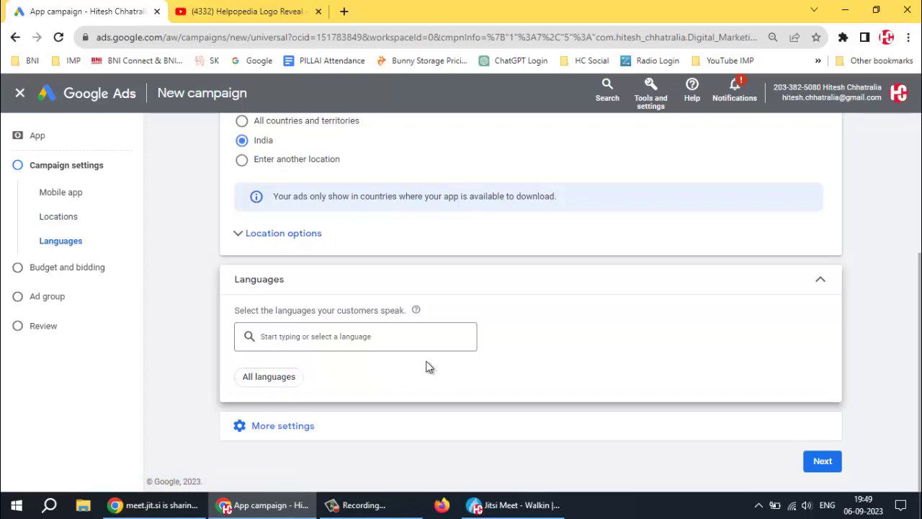
# - Schedule the campaign with the start date Sep 7, 2023 and the end date Sep 30, 2023
pyautogui.click(289, 429)
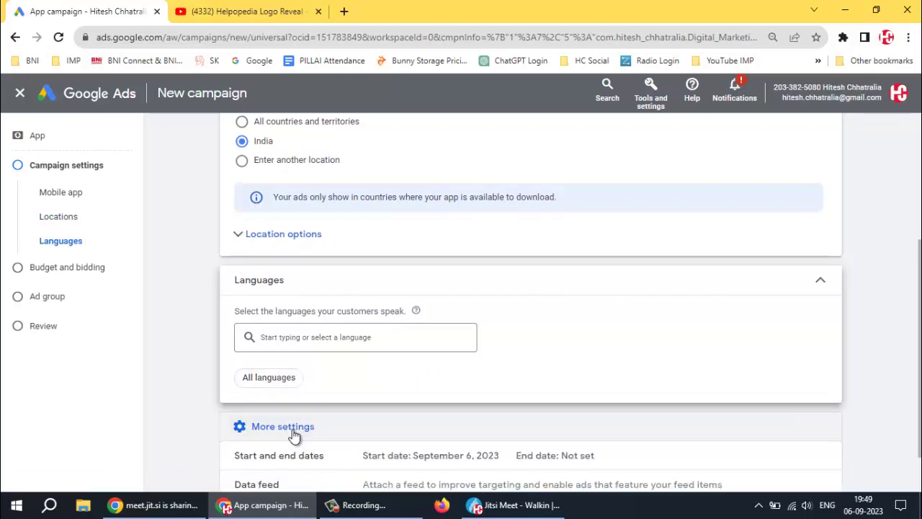
pyautogui.scroll(-2, 492, 337)
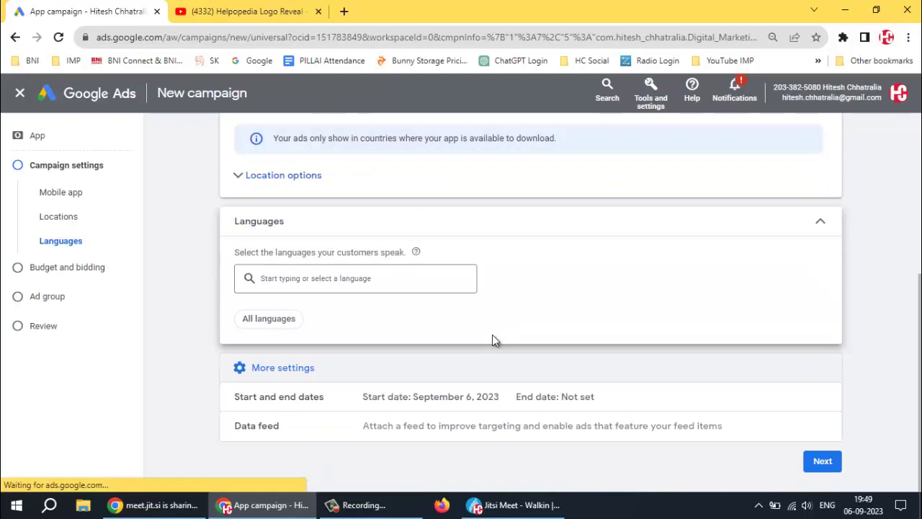
pyautogui.click(440, 402)
pyautogui.scroll(-2, 432, 314)
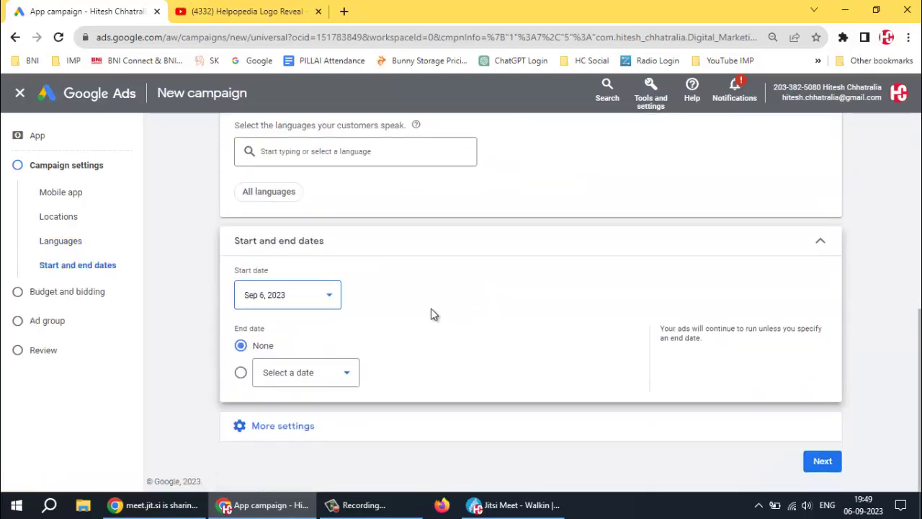
pyautogui.click(281, 292)
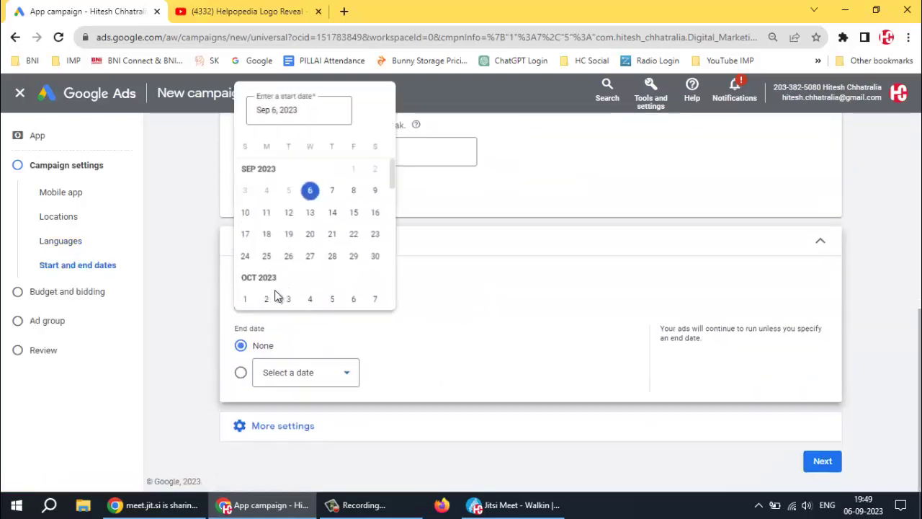
pyautogui.click(332, 190)
pyautogui.click(310, 373)
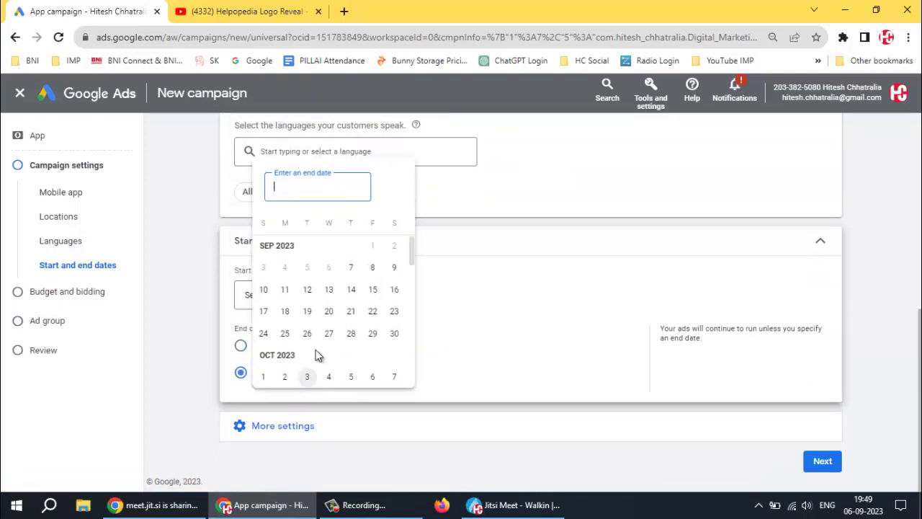
pyautogui.click(393, 336)
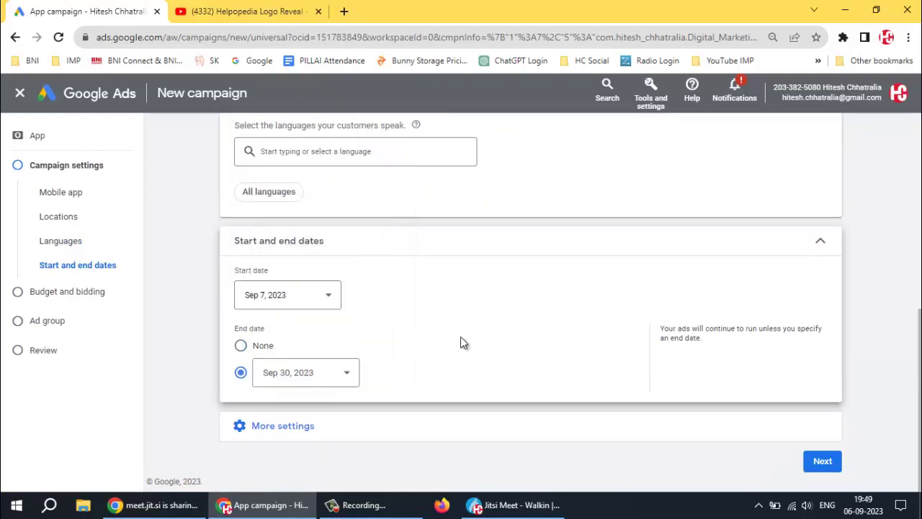
# - Try attaching a data feed with the Google Merchant Center and Dynamic ad feed options, and leave the feed unattached
pyautogui.click(297, 426)
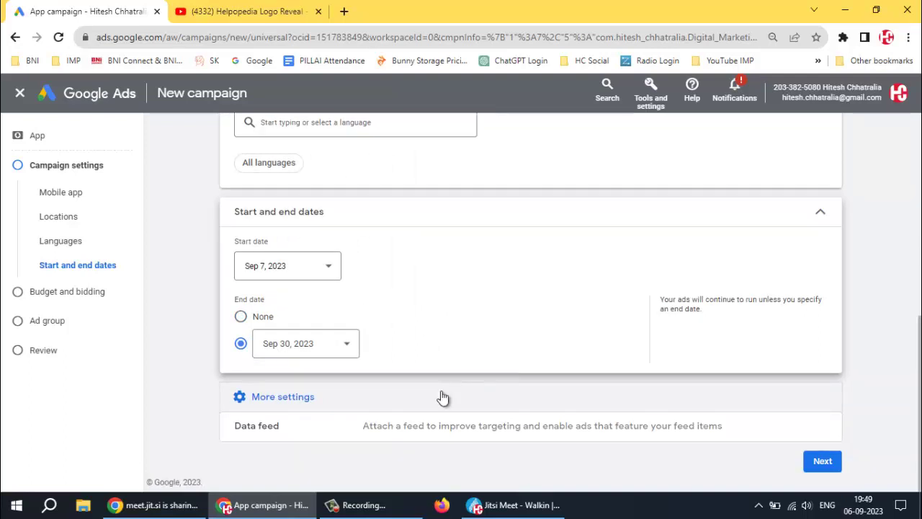
pyautogui.click(443, 433)
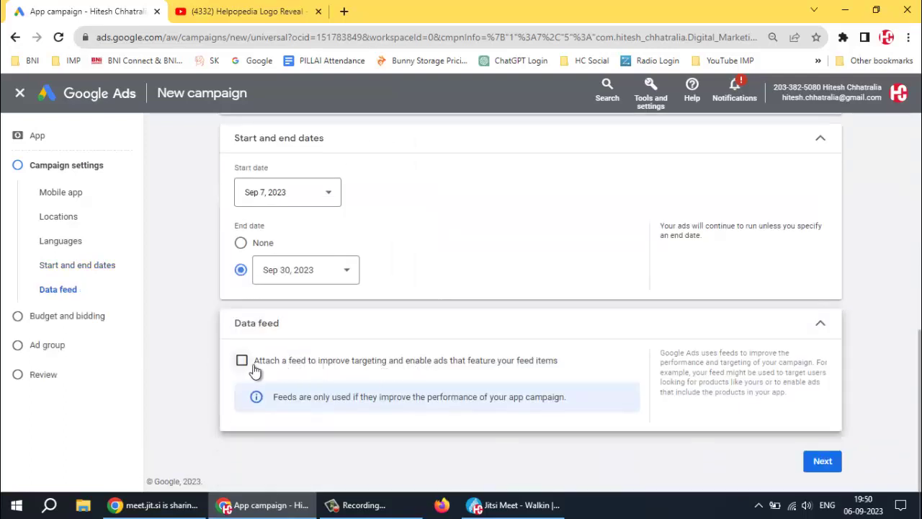
pyautogui.click(259, 366)
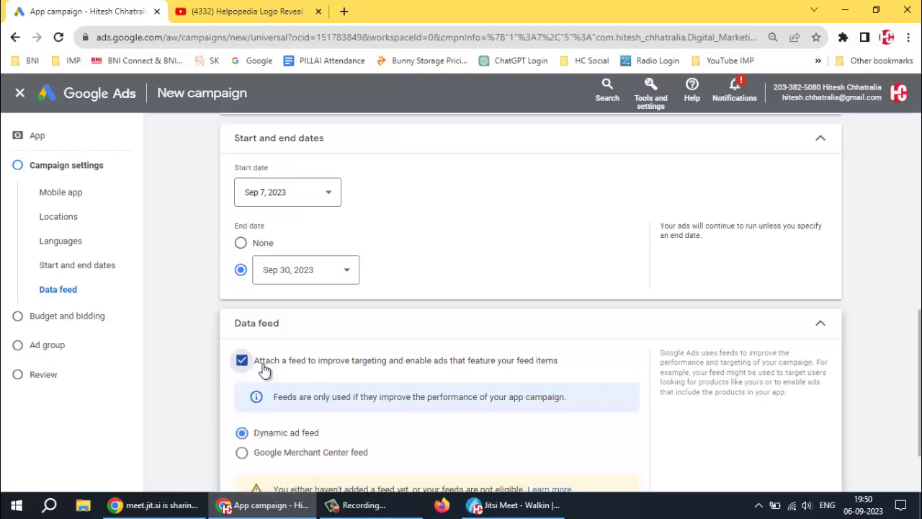
pyautogui.click(279, 454)
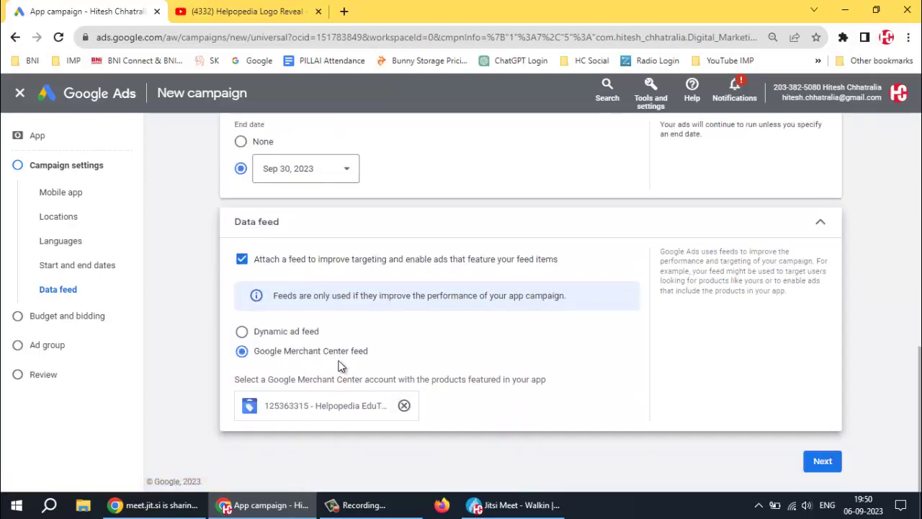
pyautogui.click(288, 332)
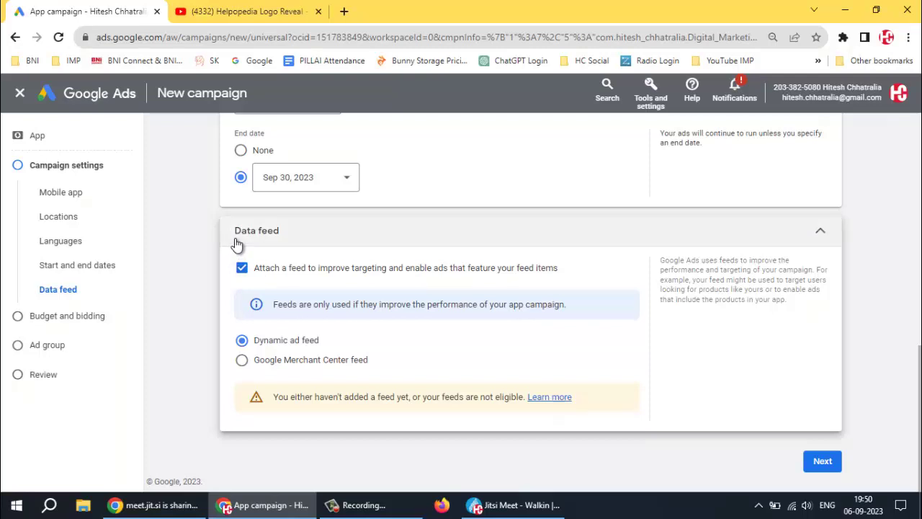
pyautogui.click(242, 268)
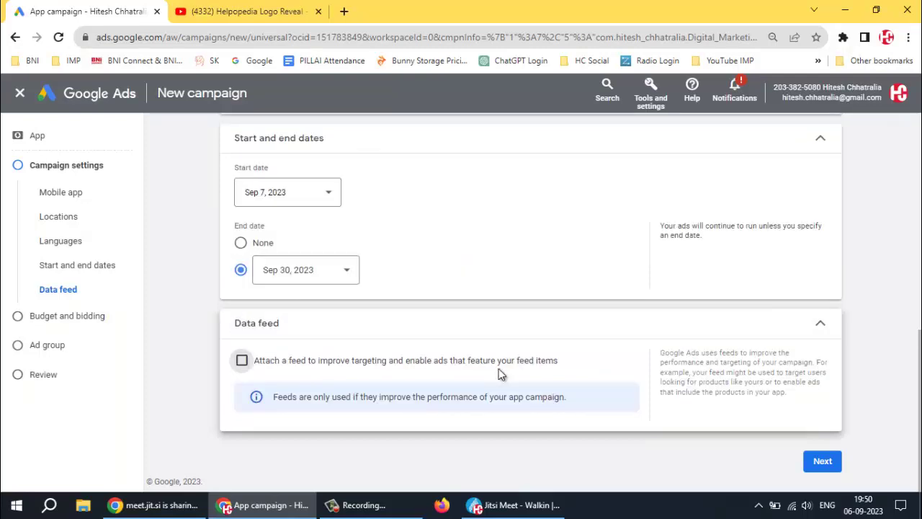
pyautogui.click(612, 326)
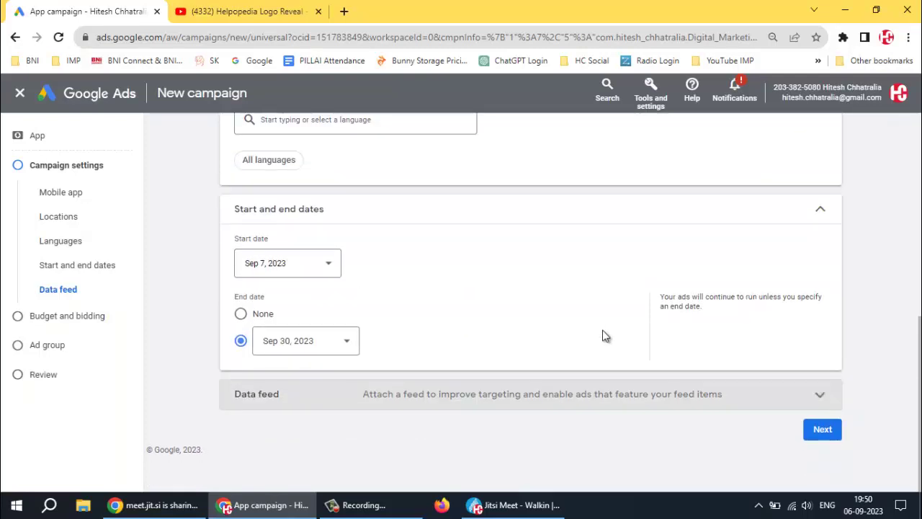
# - Continue to budget and bidding and set the campaign's average daily budget to ₹500
pyautogui.click(822, 431)
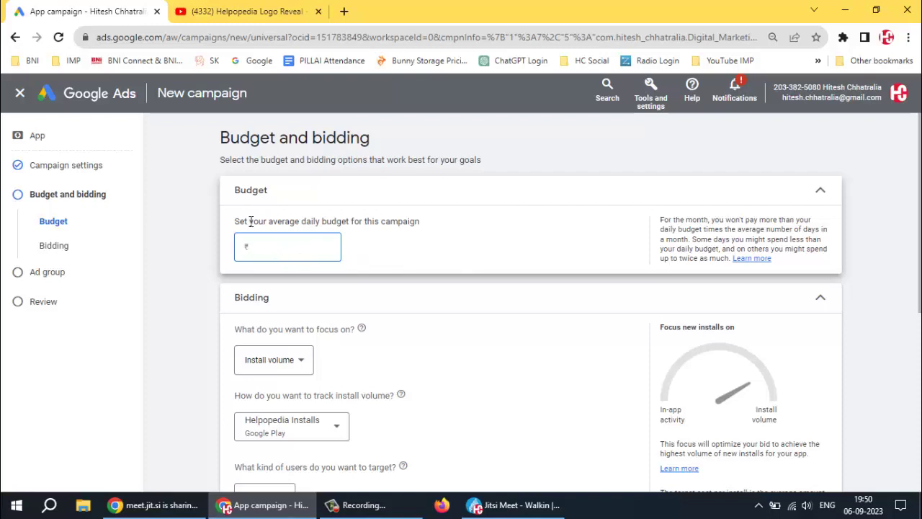
pyautogui.write('500')
pyautogui.click(382, 349)
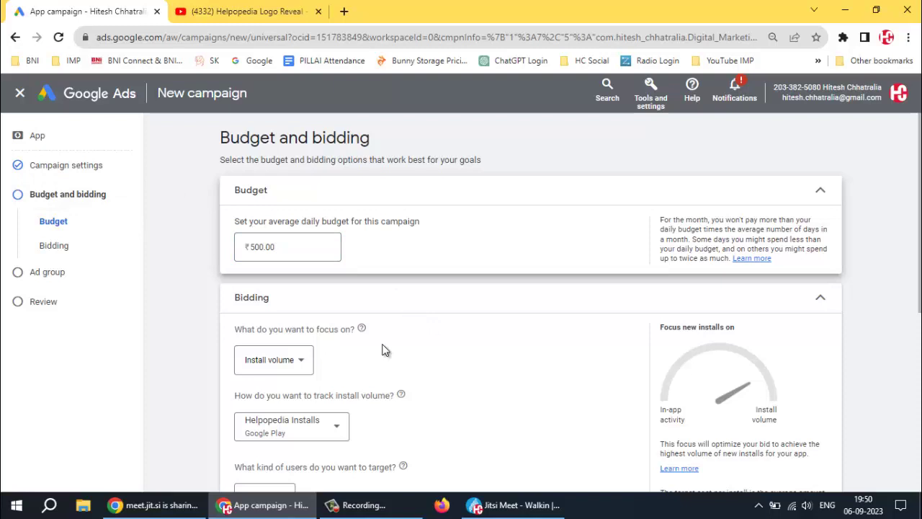
# - Choose Install volume as the bidding focus and All users as the kind of users to target
pyautogui.click(296, 363)
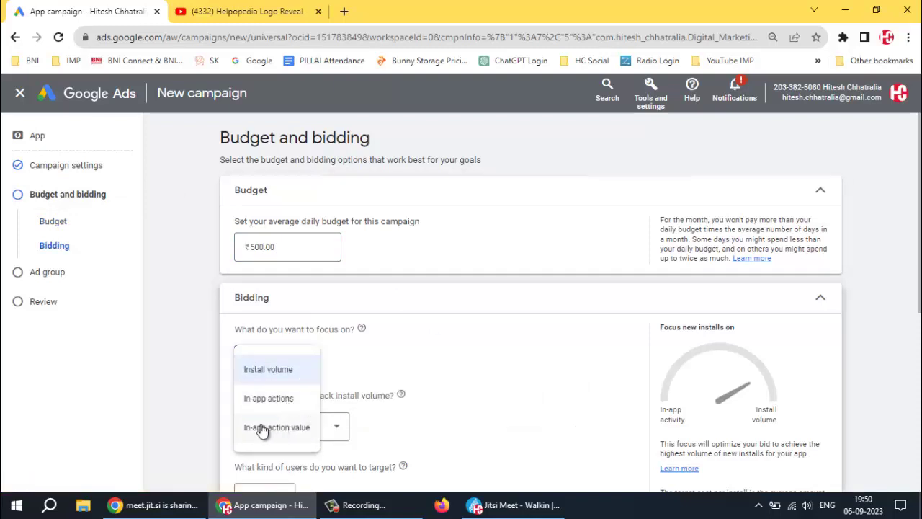
pyautogui.click(279, 371)
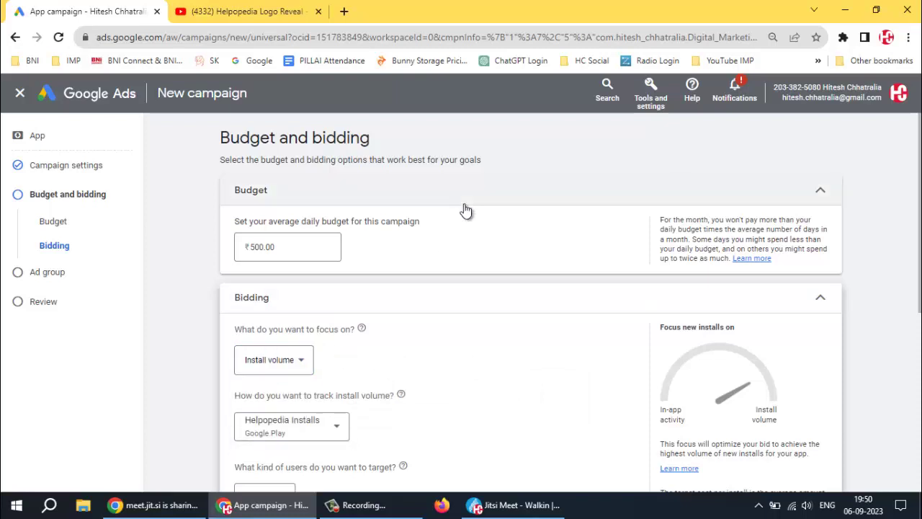
pyautogui.scroll(-1, 414, 369)
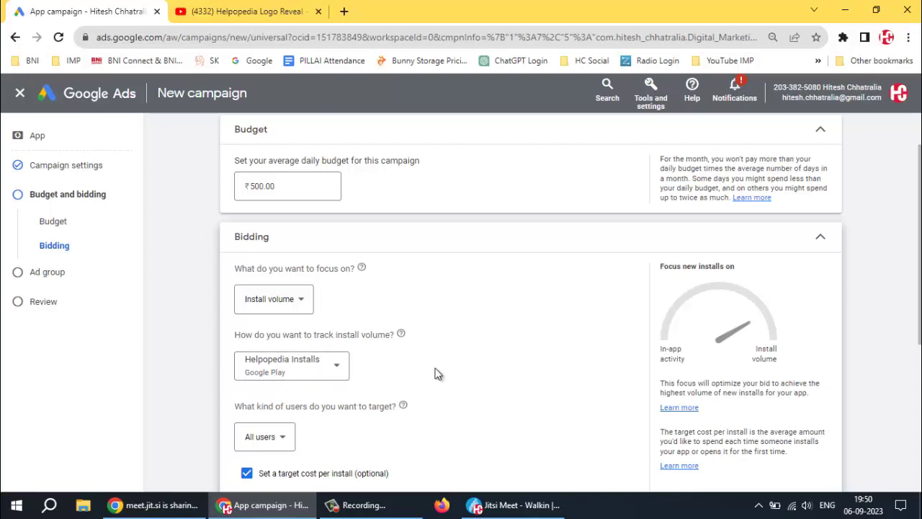
pyautogui.scroll(-1, 436, 372)
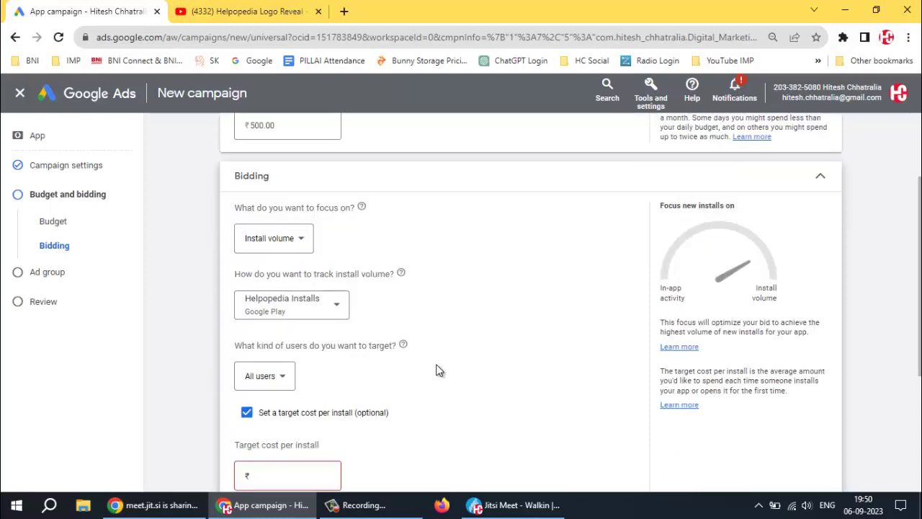
pyautogui.click(283, 379)
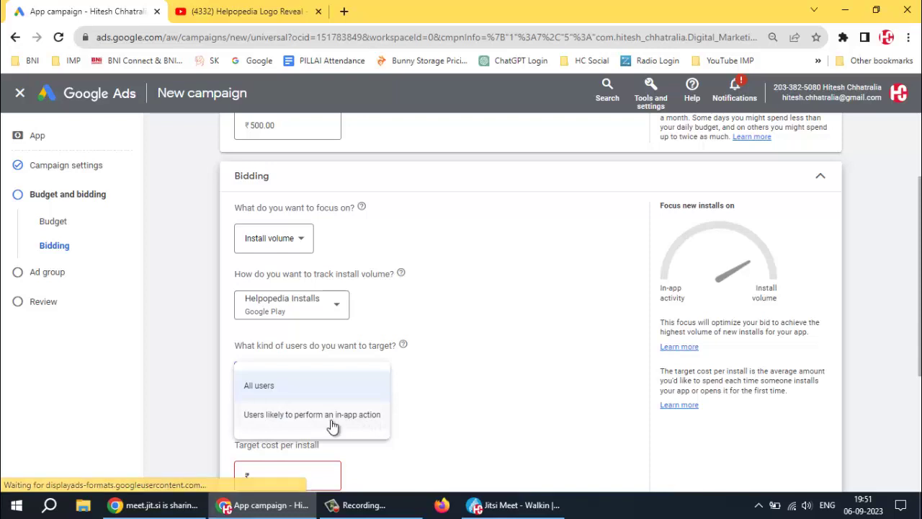
pyautogui.click(265, 390)
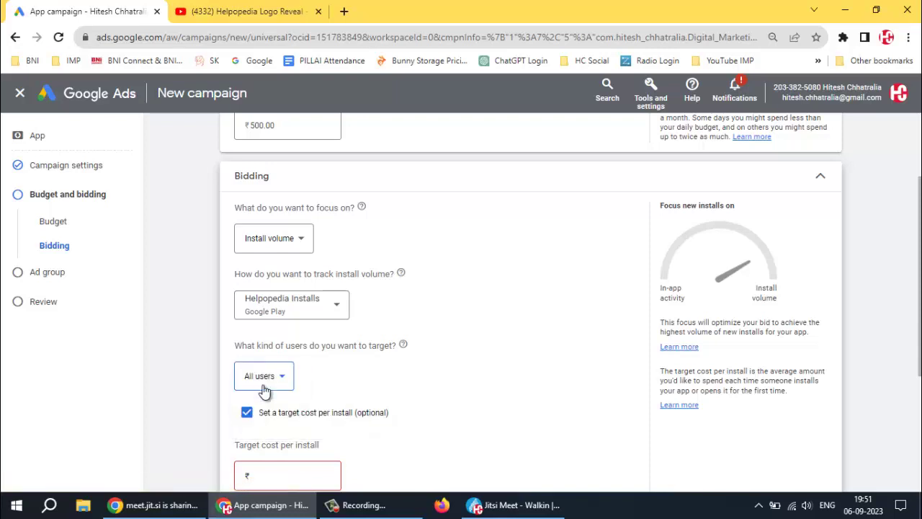
pyautogui.click(296, 386)
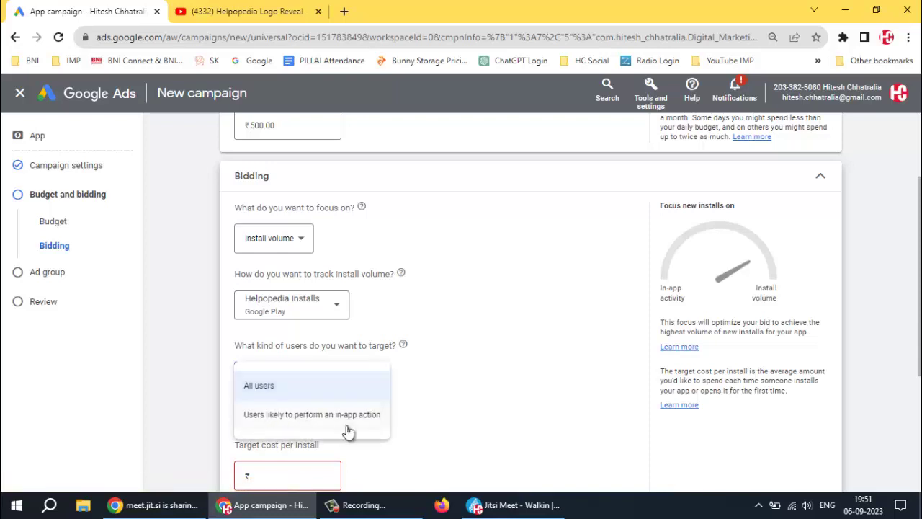
pyautogui.click(266, 389)
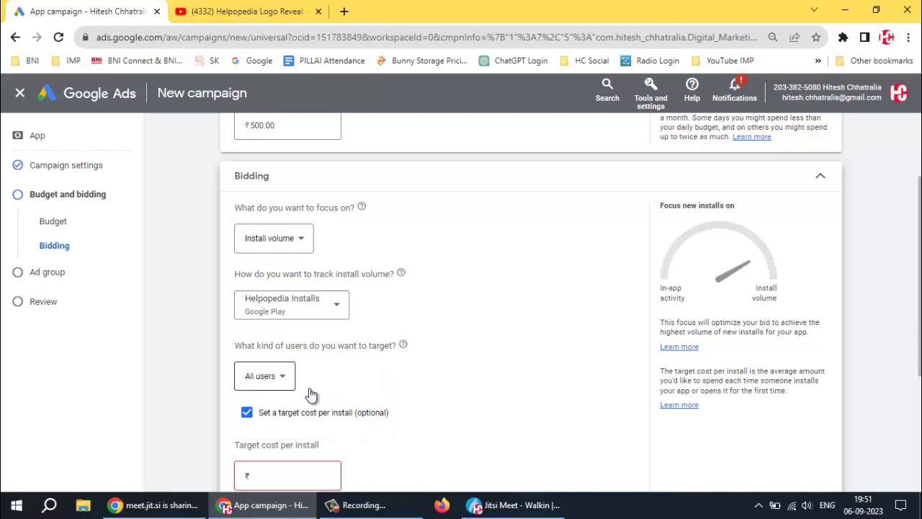
# - Apply the suggested target cost per install of ₹5.56 and continue to the ad group settings
pyautogui.scroll(-1, 415, 394)
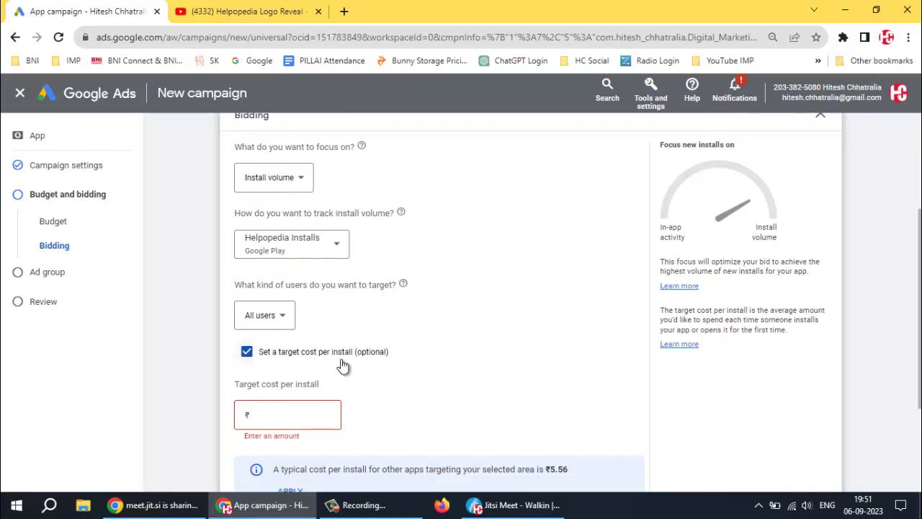
pyautogui.scroll(-2, 395, 401)
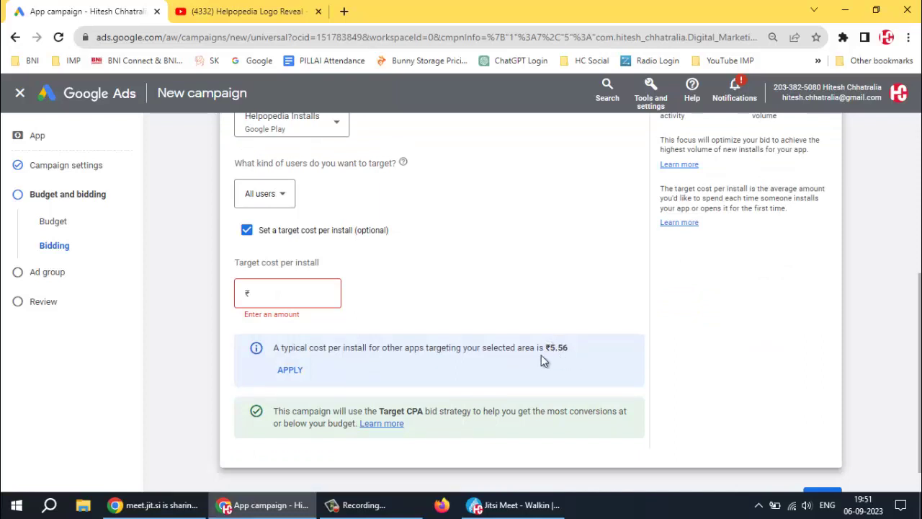
pyautogui.click(291, 370)
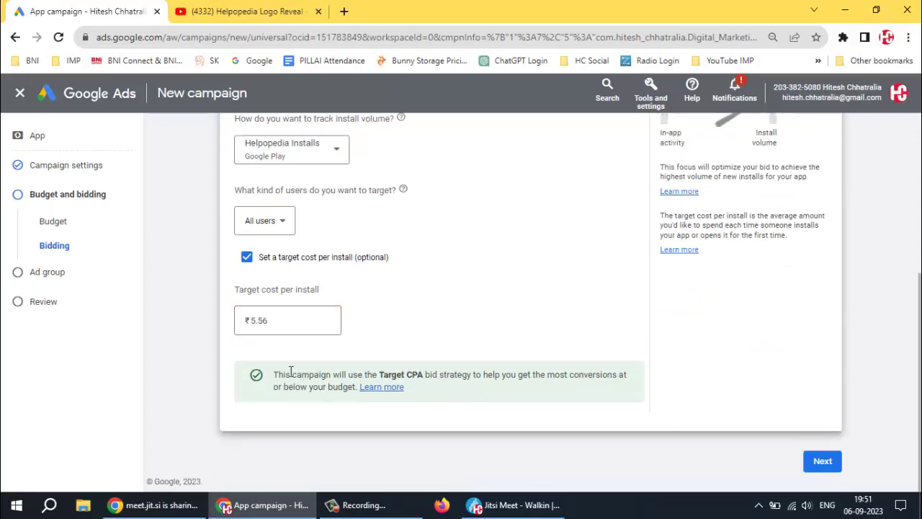
pyautogui.click(260, 320)
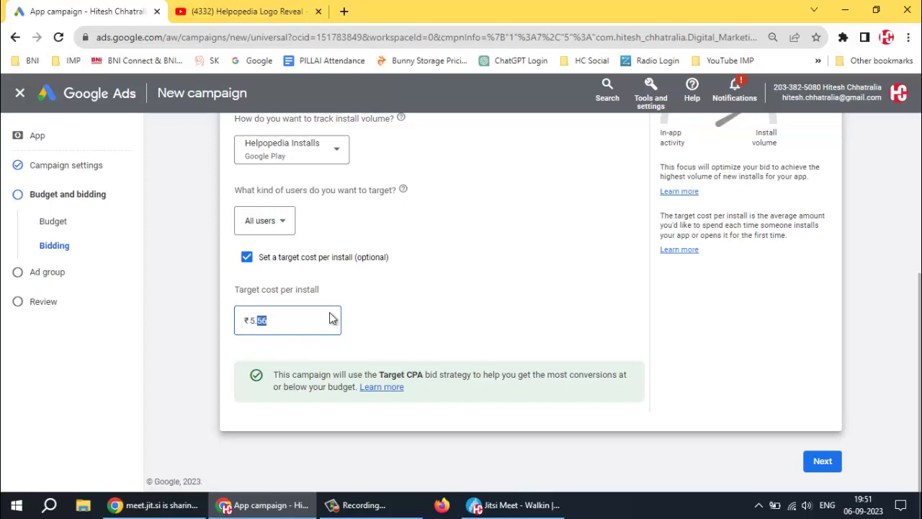
pyautogui.click(402, 328)
pyautogui.click(826, 463)
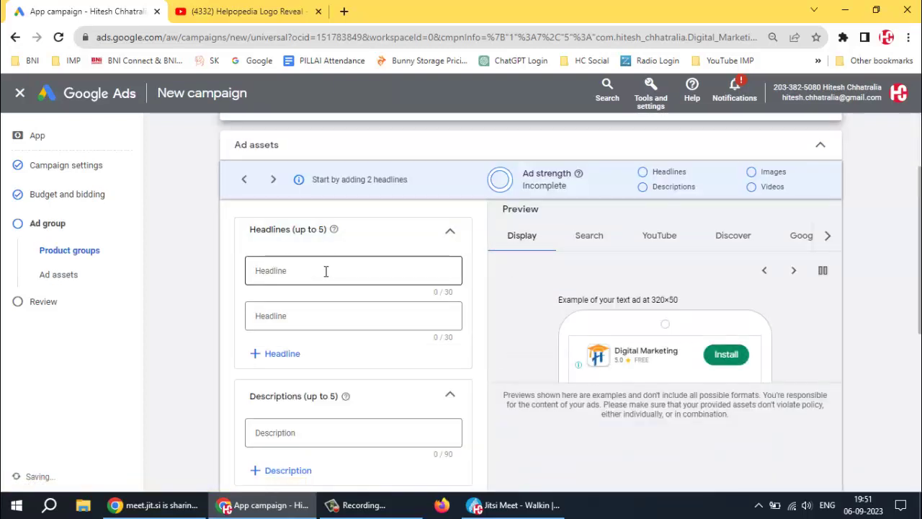
# - Open the ADS Content text file from the GOOGLE ADS CONTENT folder inside TRAINING, and close the File Explorer window
pyautogui.click(83, 505)
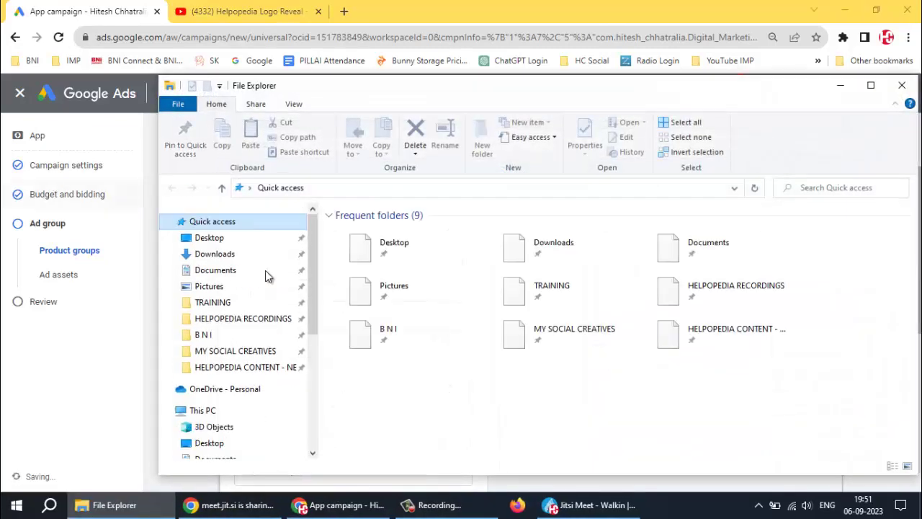
pyautogui.click(213, 303)
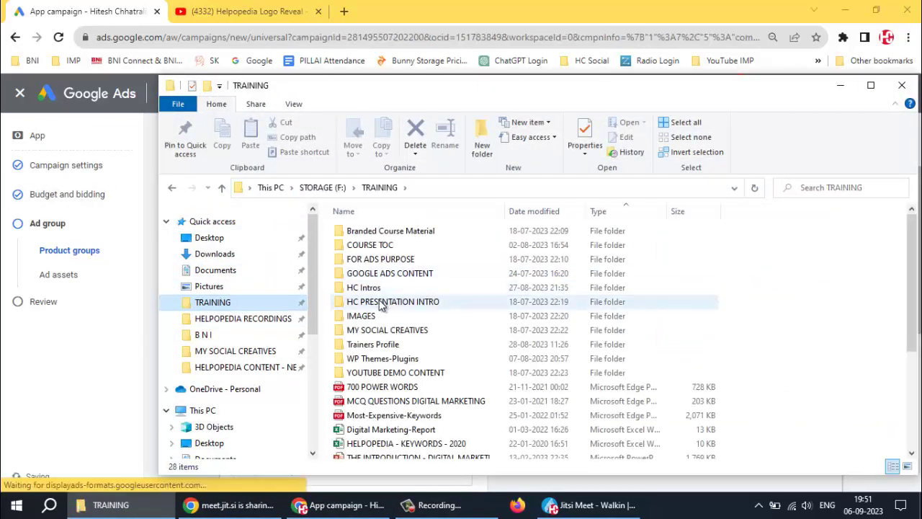
pyautogui.doubleClick(389, 273)
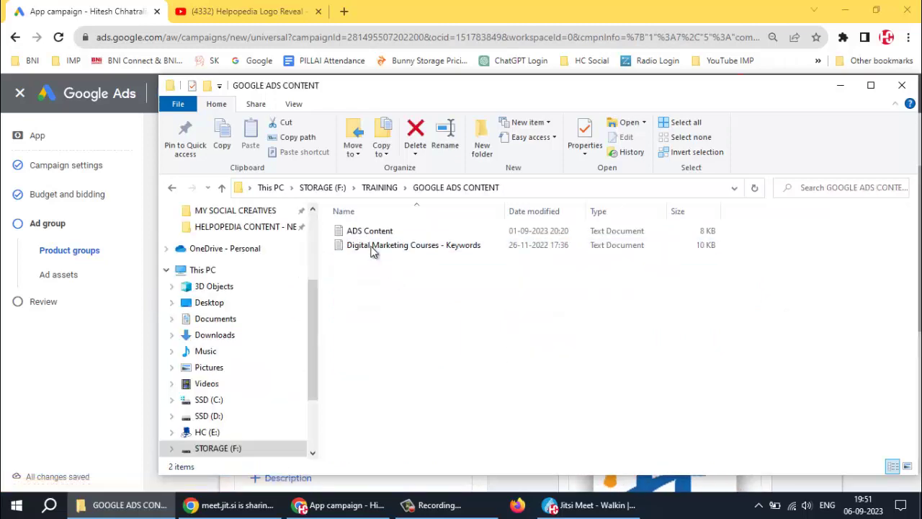
pyautogui.doubleClick(366, 232)
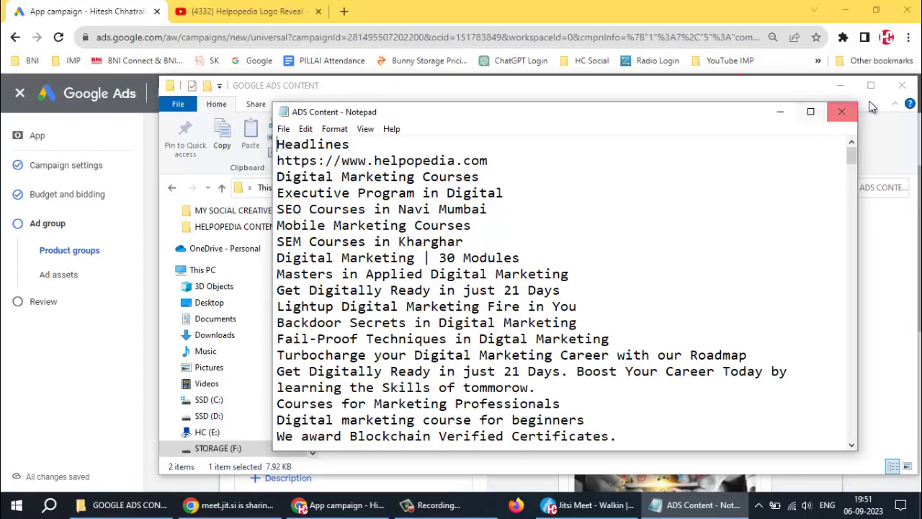
pyautogui.click(900, 92)
pyautogui.click(901, 87)
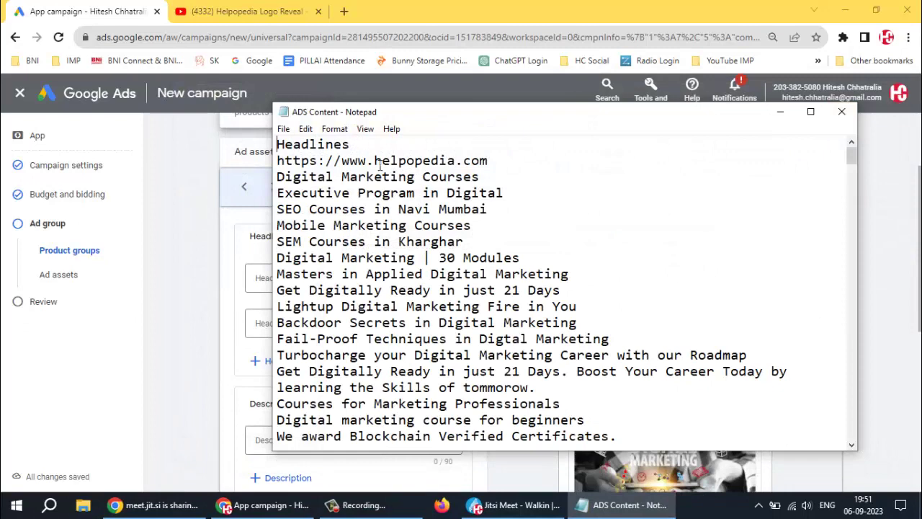
# - Copy "Digital Marketing Courses" from the ADS Content file in Notepad into the campaign's first ad headline
pyautogui.hotkey('alt', 'Tab')
pyautogui.hotkey('alt', 'Tab')
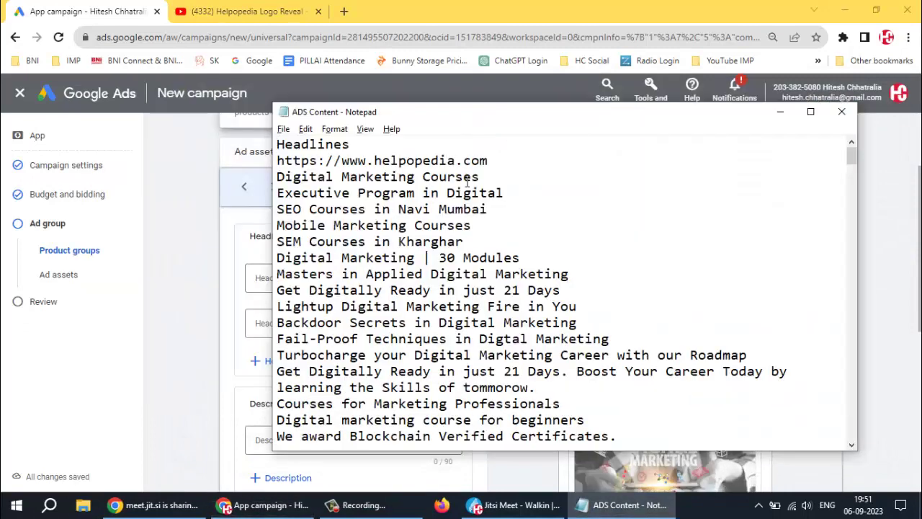
pyautogui.moveTo(482, 178); pyautogui.dragTo(268, 176)
pyautogui.hotkey('ctrl', 'c')
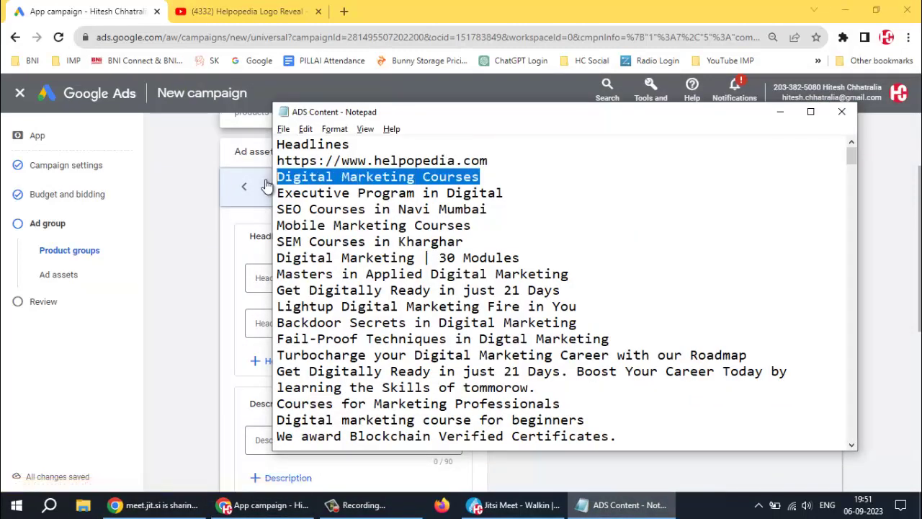
pyautogui.hotkey('alt', 'Tab')
pyautogui.hotkey('alt', 'Tab')
pyautogui.hotkey('alt', 'Tab')
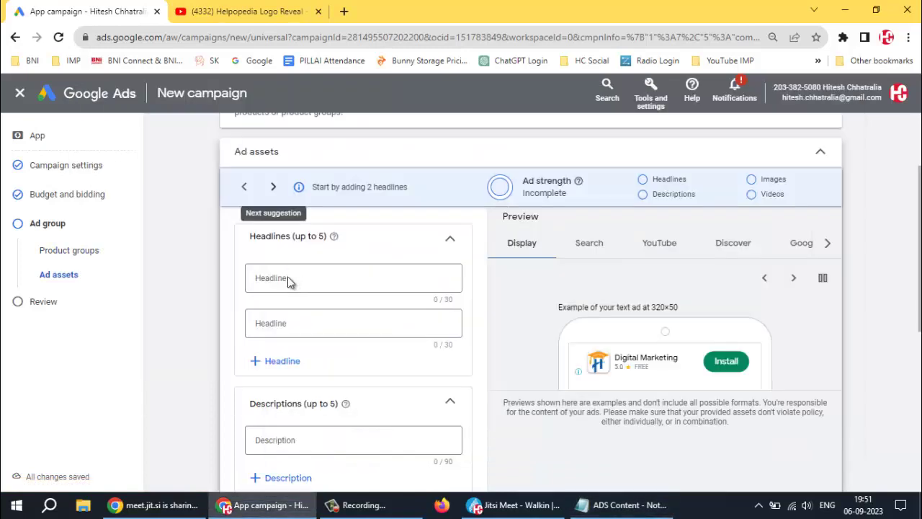
pyautogui.click(288, 281)
pyautogui.hotkey('ctrl', 'v')
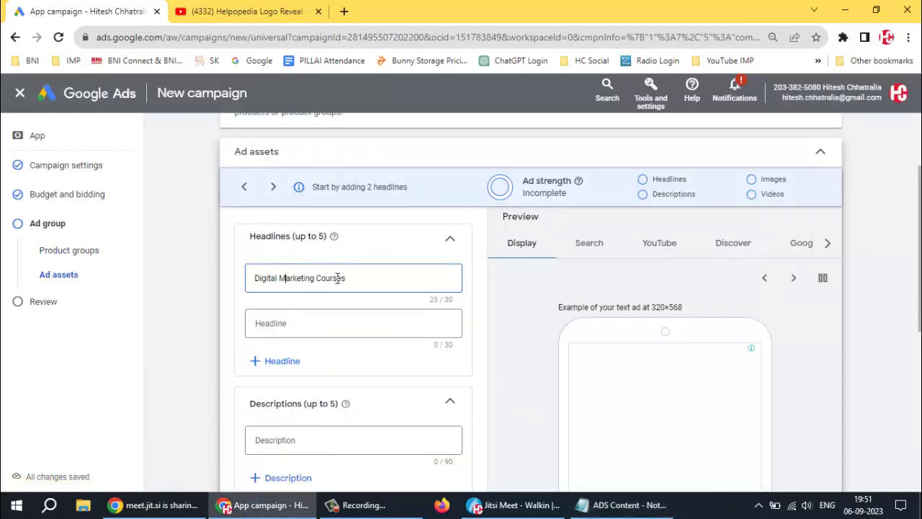
# - Copy "SEO Courses in Navi Mumbai" from the ADS Content notes into the second headline
pyautogui.hotkey('alt', 'Tab')
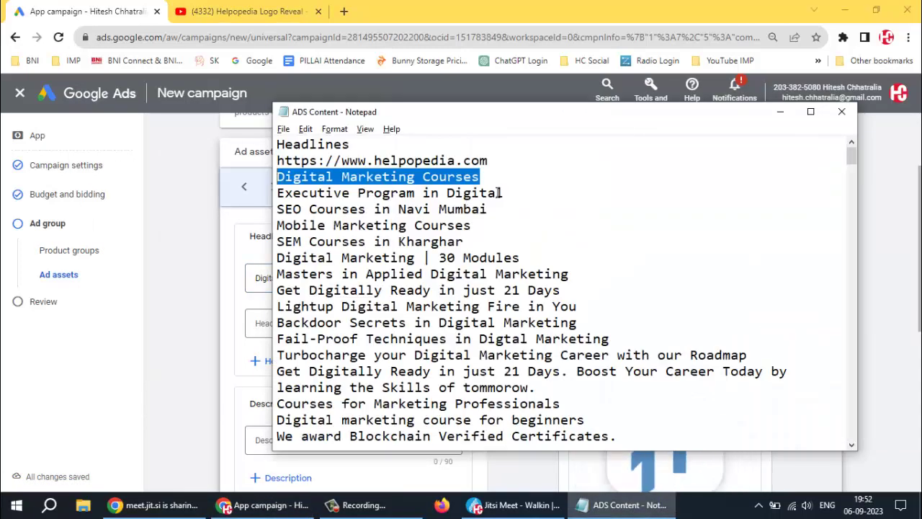
pyautogui.moveTo(488, 208); pyautogui.dragTo(275, 205)
pyautogui.hotkey('ctrl', 'c')
pyautogui.hotkey('alt', 'Tab')
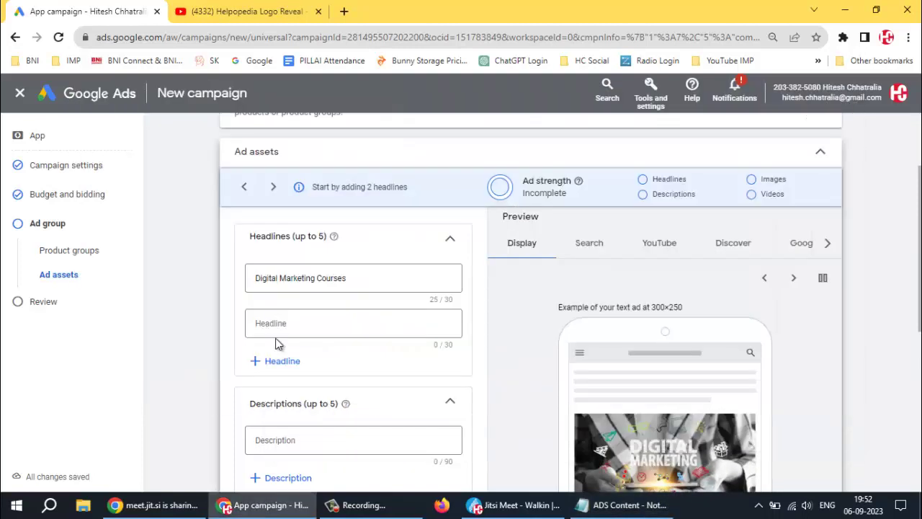
pyautogui.click(288, 323)
pyautogui.hotkey('ctrl', 'v')
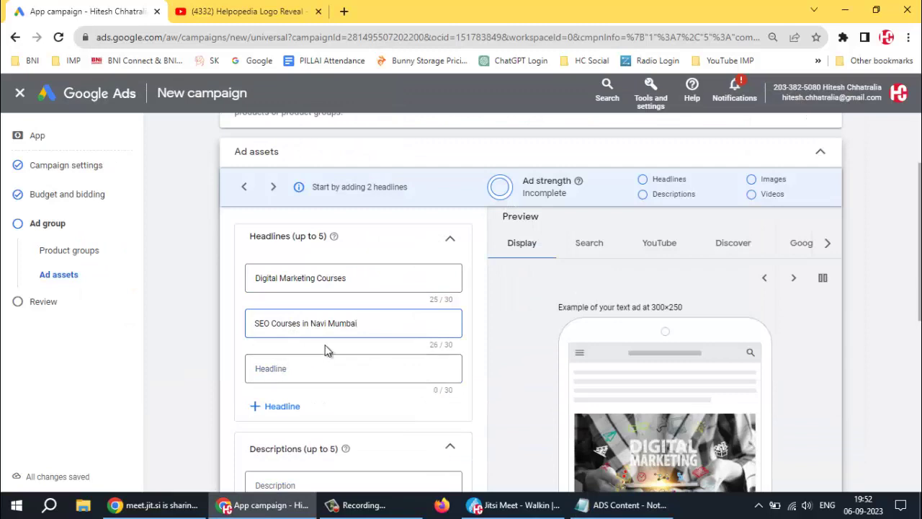
# - Copy "SEM Courses in Kharghar" from the ADS Content notes into the third headline
pyautogui.hotkey('alt', 'Tab')
pyautogui.moveTo(277, 242); pyautogui.dragTo(491, 247)
pyautogui.hotkey('ctrl', 'c')
pyautogui.hotkey('alt', 'Tab')
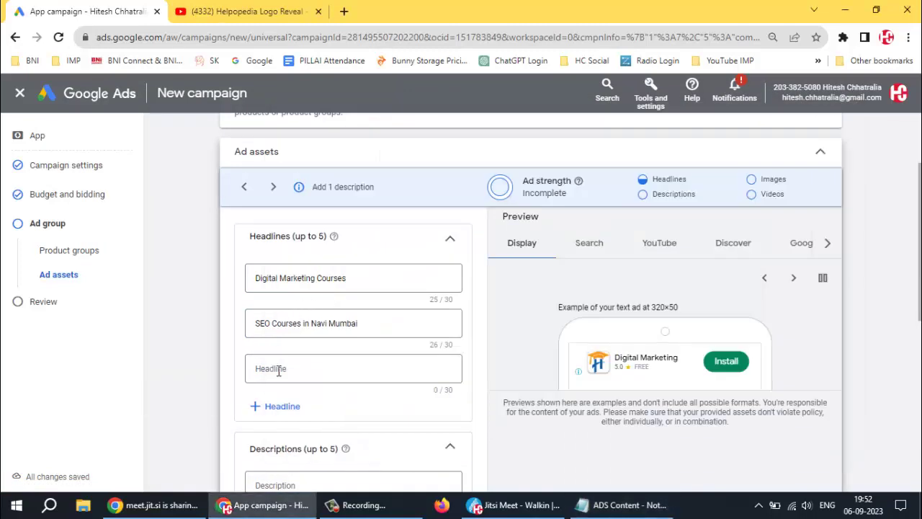
pyautogui.click(282, 367)
pyautogui.hotkey('ctrl', 'v')
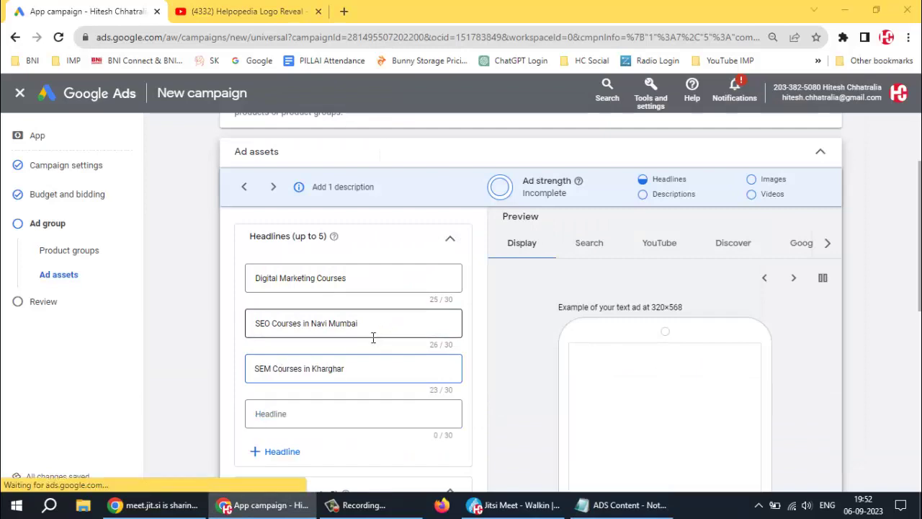
# - Copy "Get Digitally Ready in just 21 Days" from the notes into the fourth headline and shorten it by removing "just"
pyautogui.hotkey('alt', 'Tab')
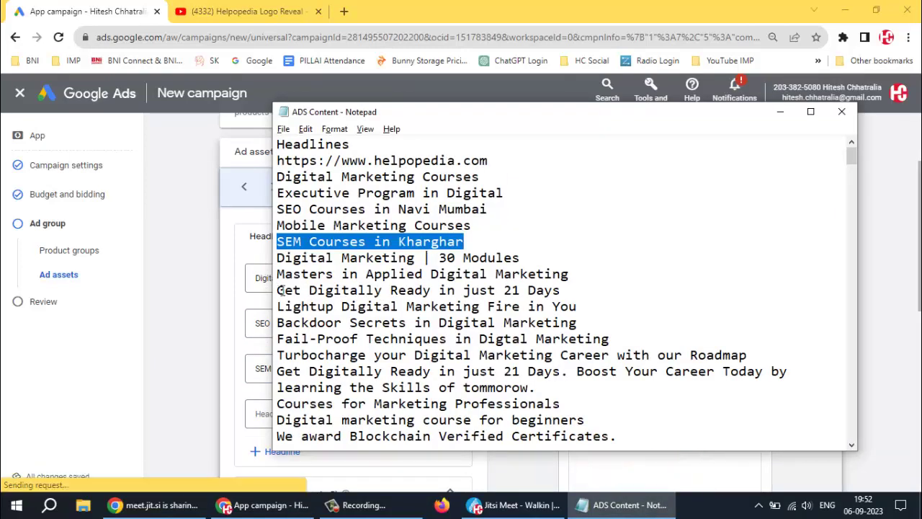
pyautogui.moveTo(278, 291); pyautogui.dragTo(584, 293)
pyautogui.hotkey('ctrl', 'c')
pyautogui.hotkey('alt', 'Tab')
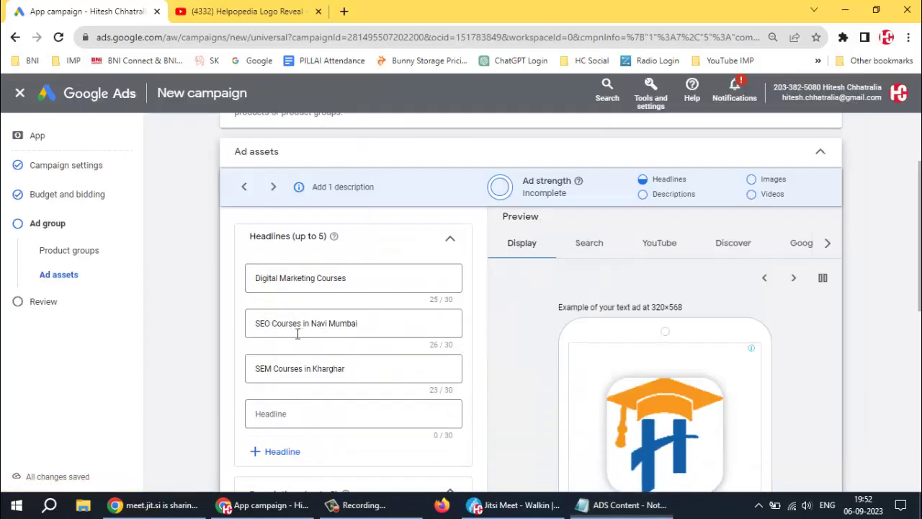
pyautogui.click(275, 416)
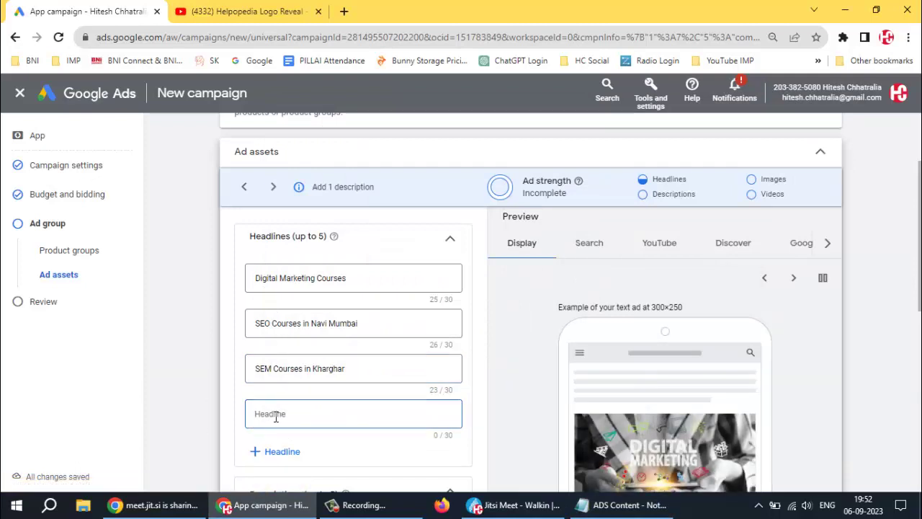
pyautogui.hotkey('ctrl', 'v')
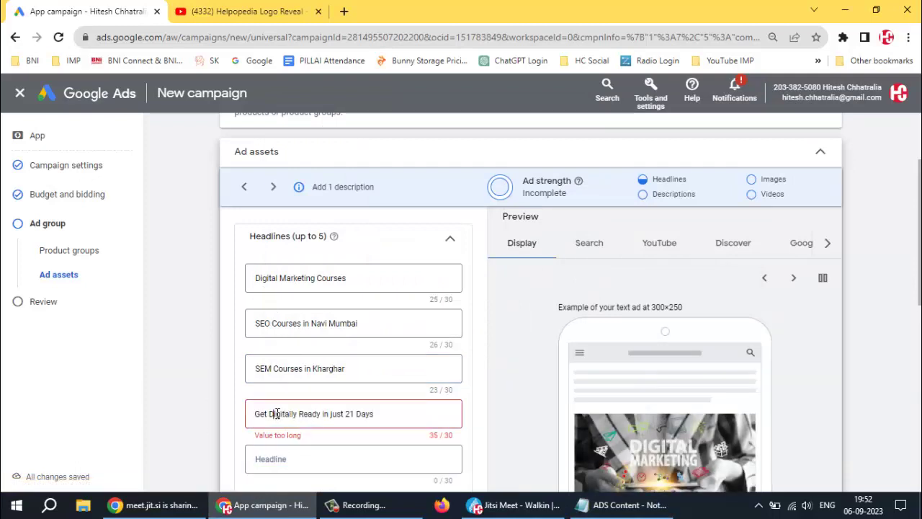
pyautogui.doubleClick(340, 415)
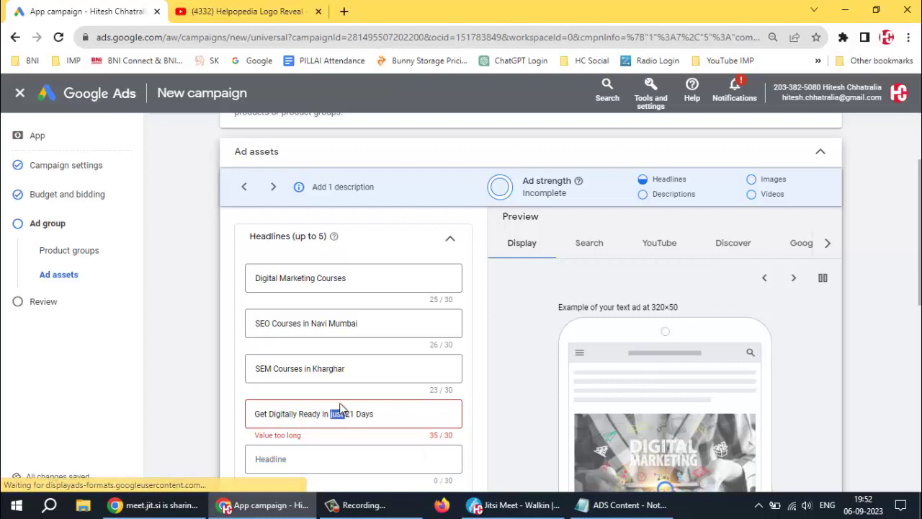
pyautogui.press('BackSpace')
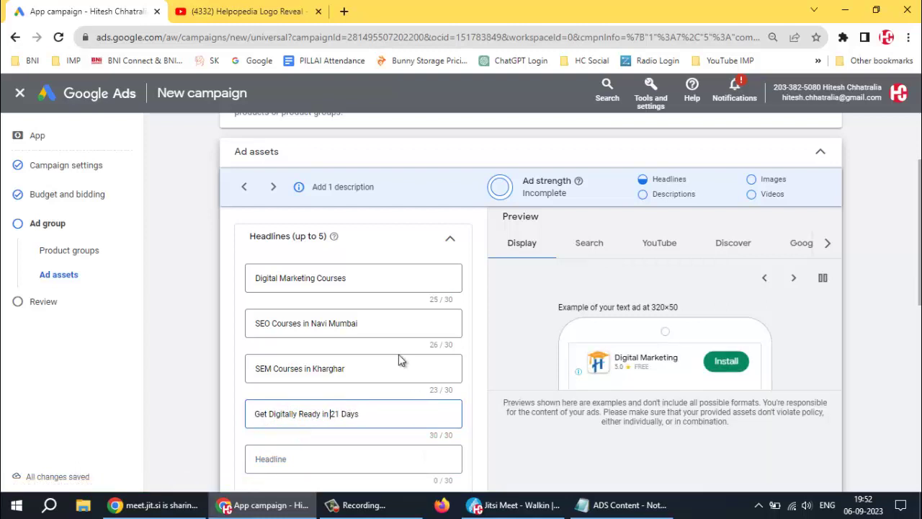
# - Copy "Boost Your Career Today" from the ADS Content notes into the fifth headline
pyautogui.scroll(-3, 401, 360)
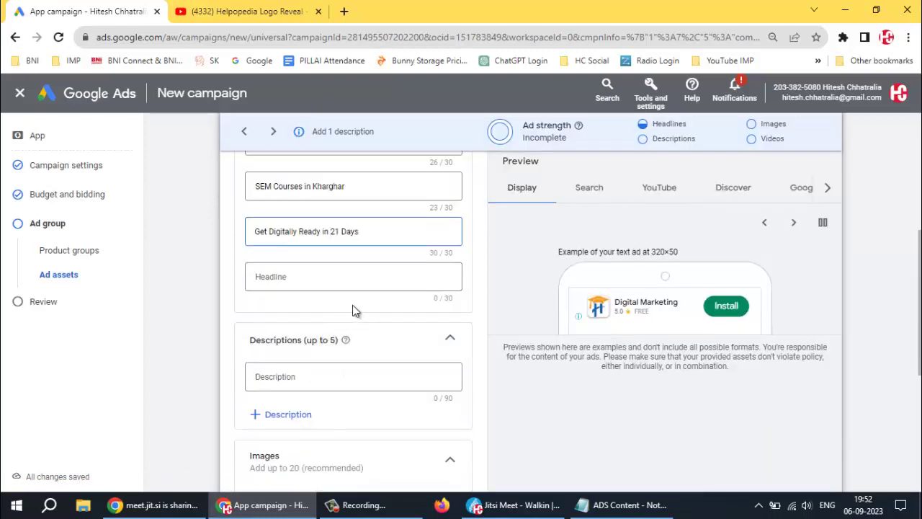
pyautogui.scroll(2, 350, 303)
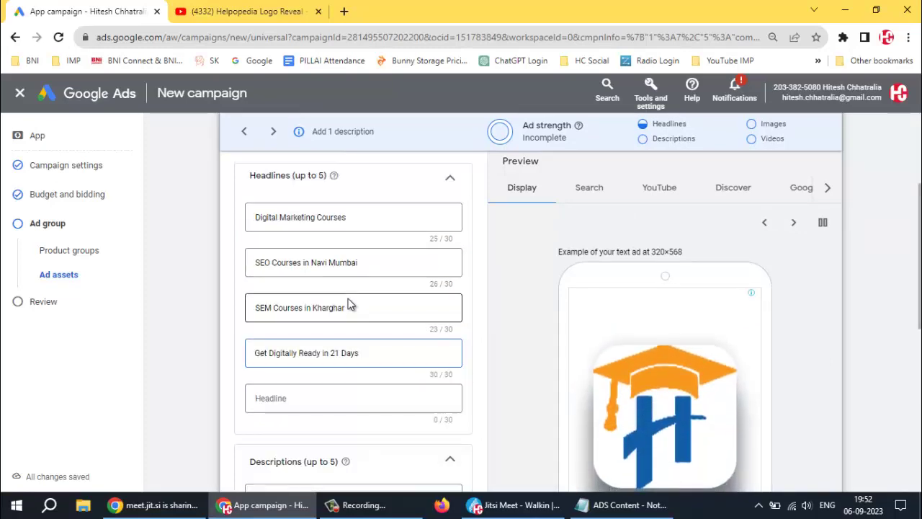
pyautogui.scroll(1, 349, 302)
pyautogui.scroll(-4, 346, 303)
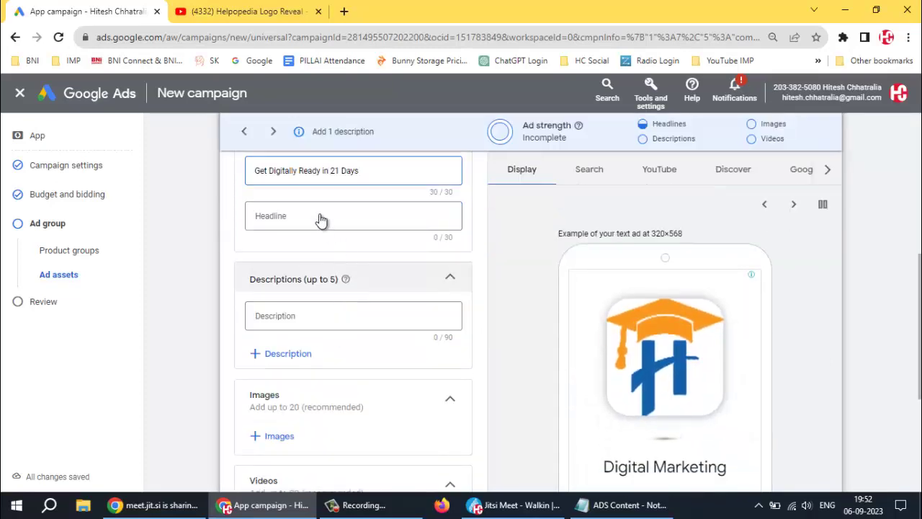
pyautogui.scroll(2, 336, 275)
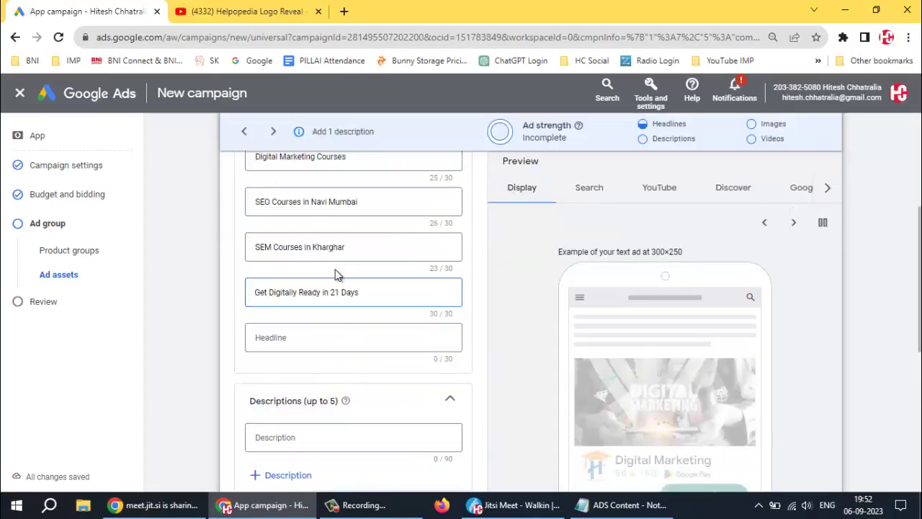
pyautogui.click(316, 336)
pyautogui.hotkey('alt', 'Tab')
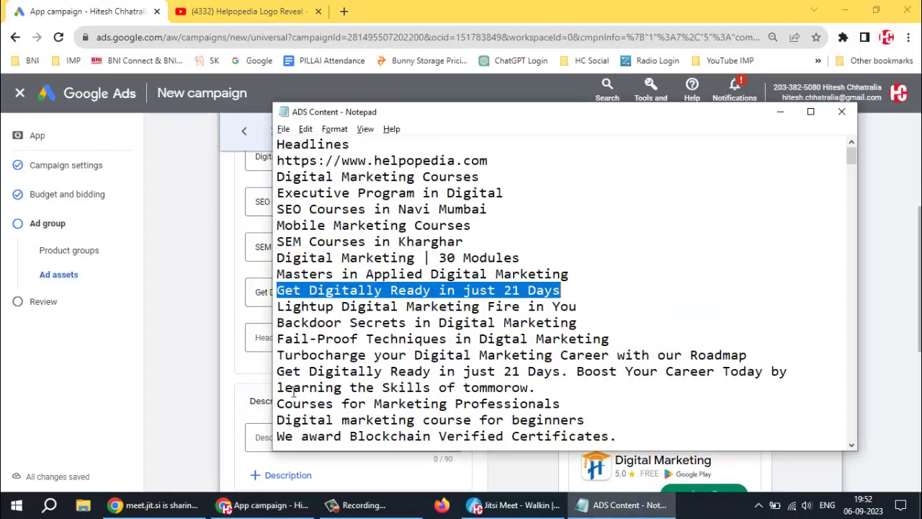
pyautogui.moveTo(578, 371); pyautogui.dragTo(758, 372)
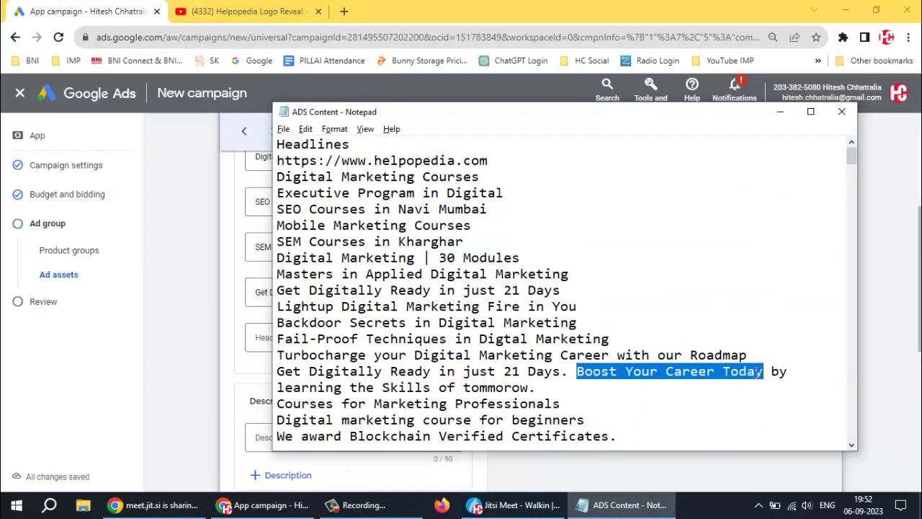
pyautogui.hotkey('ctrl', 'c')
pyautogui.hotkey('alt', 'Tab')
pyautogui.click(314, 341)
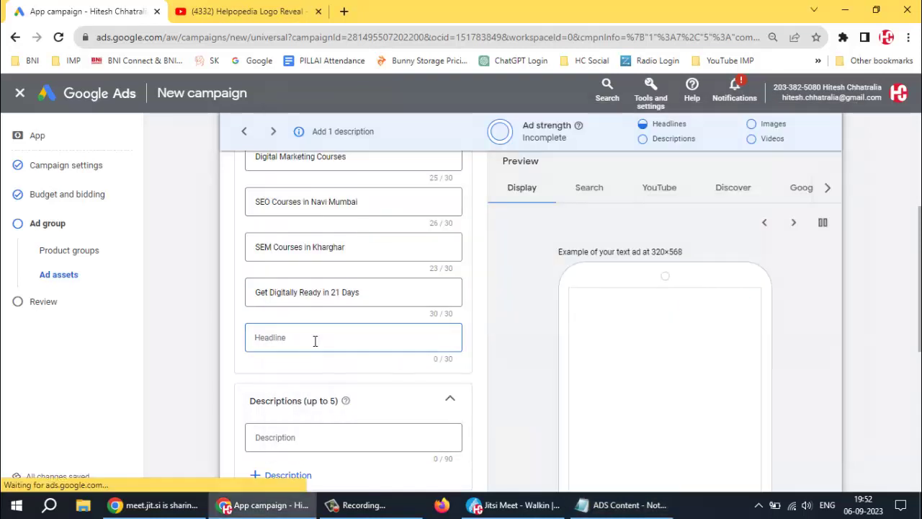
pyautogui.hotkey('ctrl', 'v')
# - Copy "Get Digitally Ready in just 21 Days. Boost Your Career Today by learning the Skills of tommorow." from the notes into the first description, removing "Today"
pyautogui.scroll(-1, 397, 370)
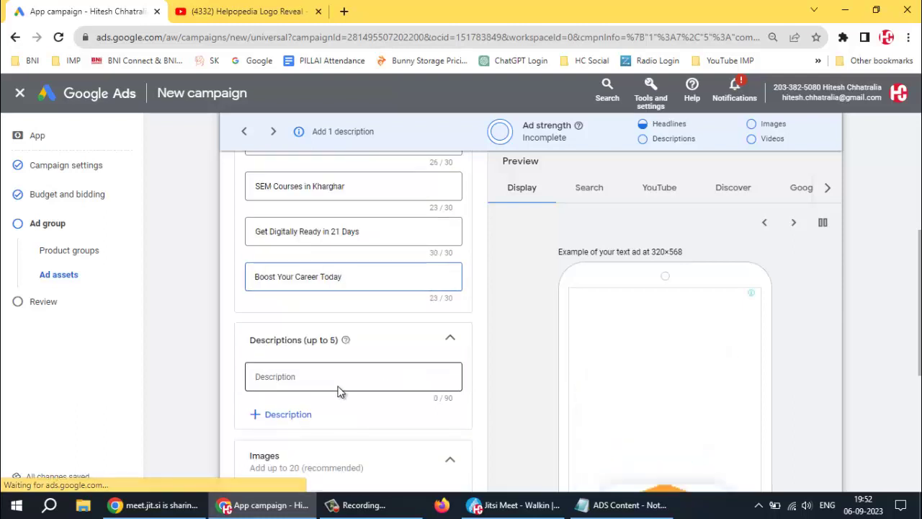
pyautogui.click(337, 374)
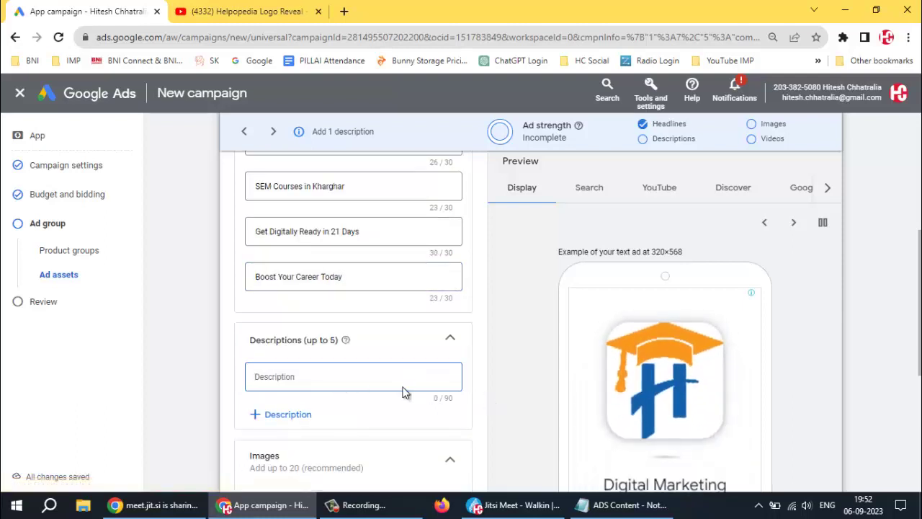
pyautogui.scroll(-2, 402, 393)
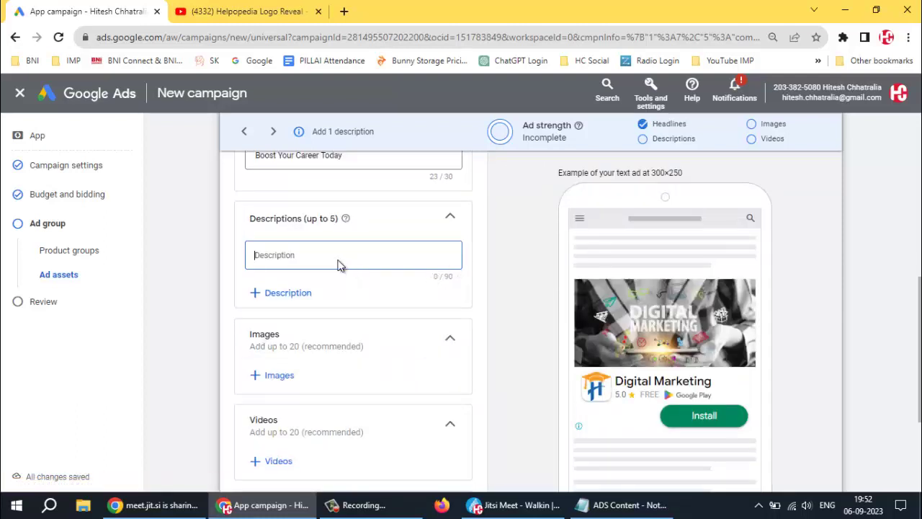
pyautogui.hotkey('alt', 'Tab')
pyautogui.scroll(-3, 380, 290)
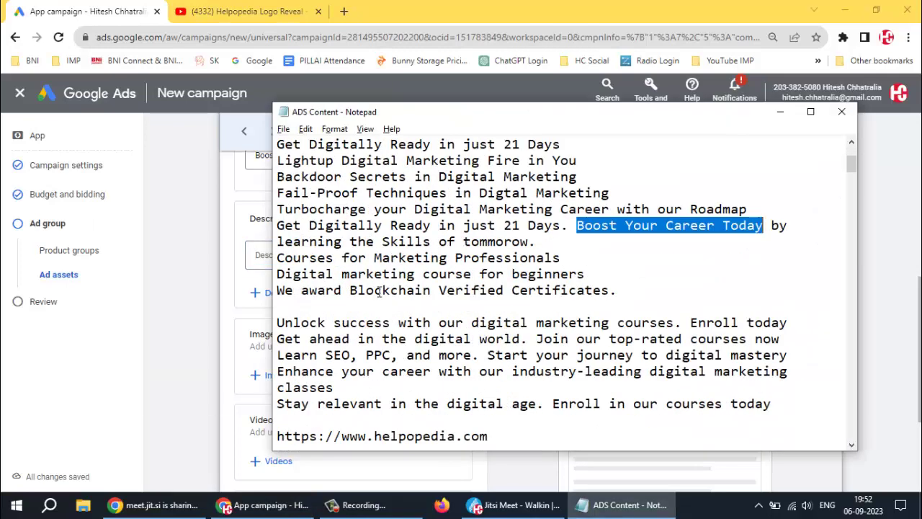
pyautogui.moveTo(278, 225); pyautogui.dragTo(567, 247)
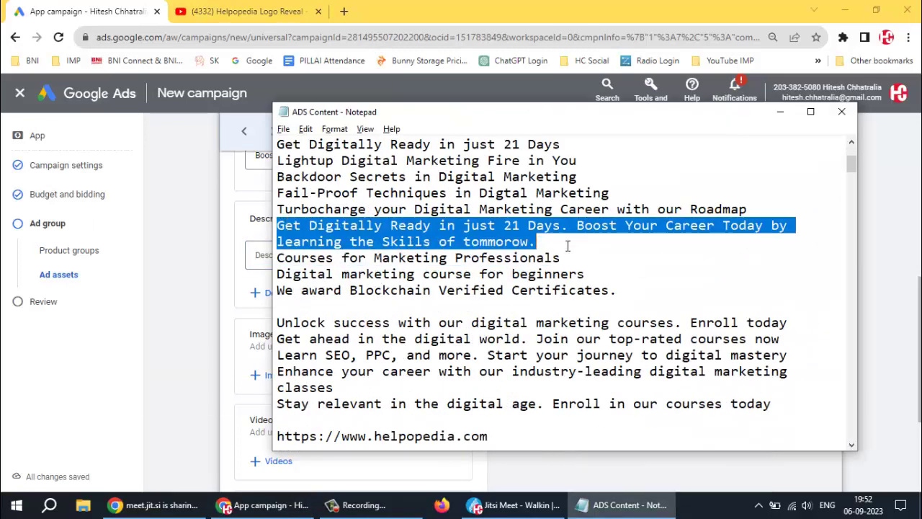
pyautogui.click(573, 239)
pyautogui.hotkey('alt', 'Tab')
pyautogui.click(287, 255)
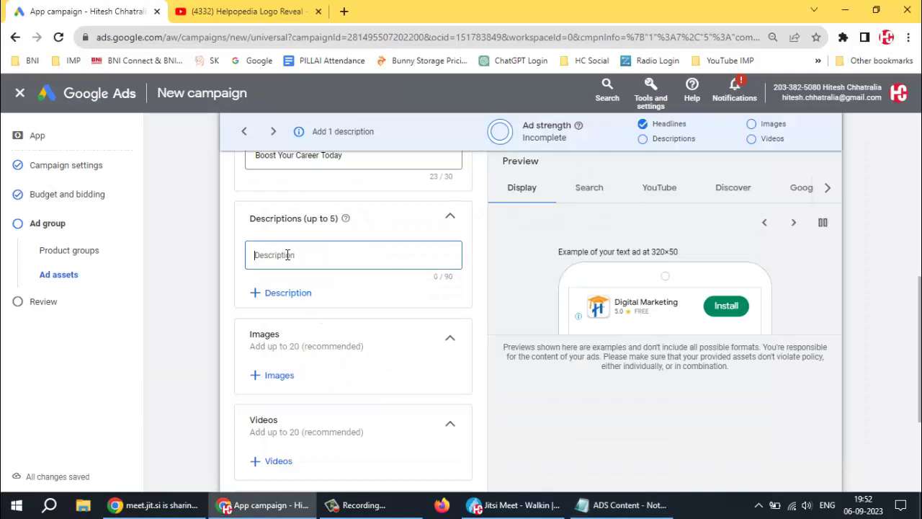
pyautogui.hotkey('ctrl', 'v')
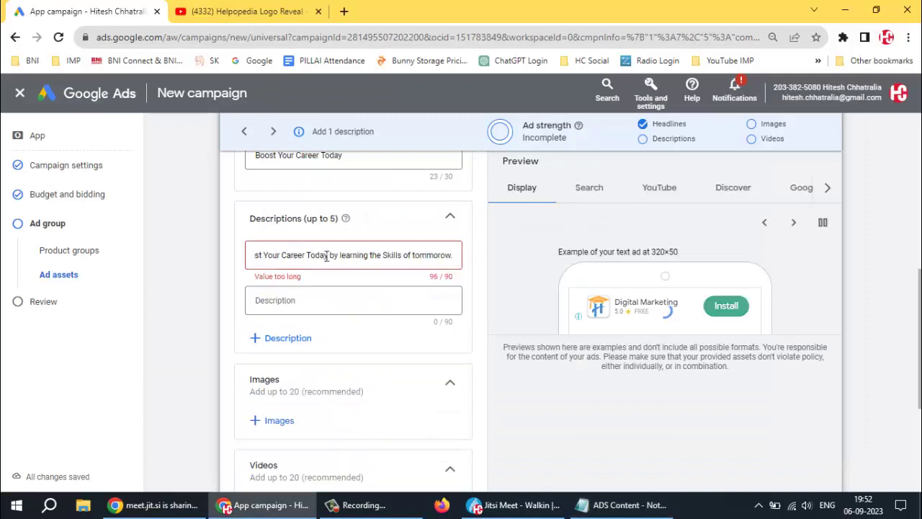
pyautogui.doubleClick(317, 255)
pyautogui.press('BackSpace')
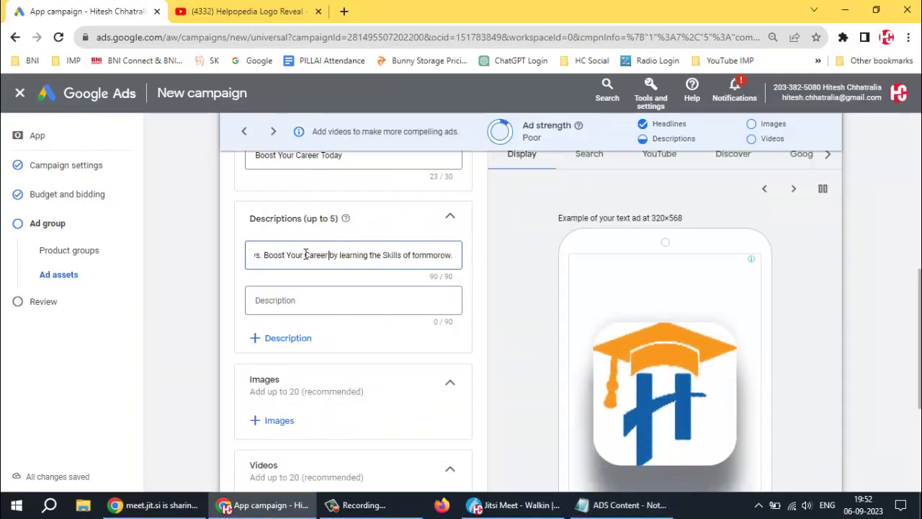
# - Copy "Unlock success with our digital marketing courses. Enroll today" from the ADS Content notes into the second description
pyautogui.click(333, 298)
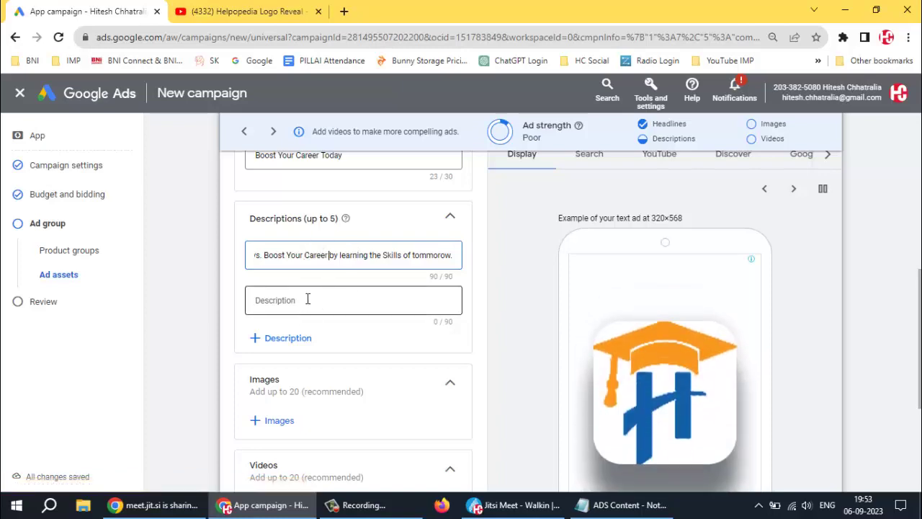
pyautogui.hotkey('alt', 'Tab')
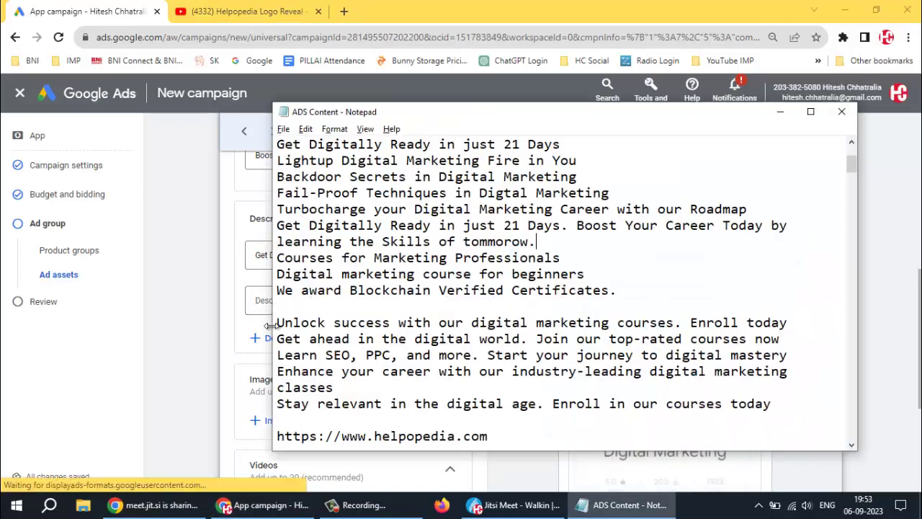
pyautogui.moveTo(276, 322); pyautogui.dragTo(785, 322)
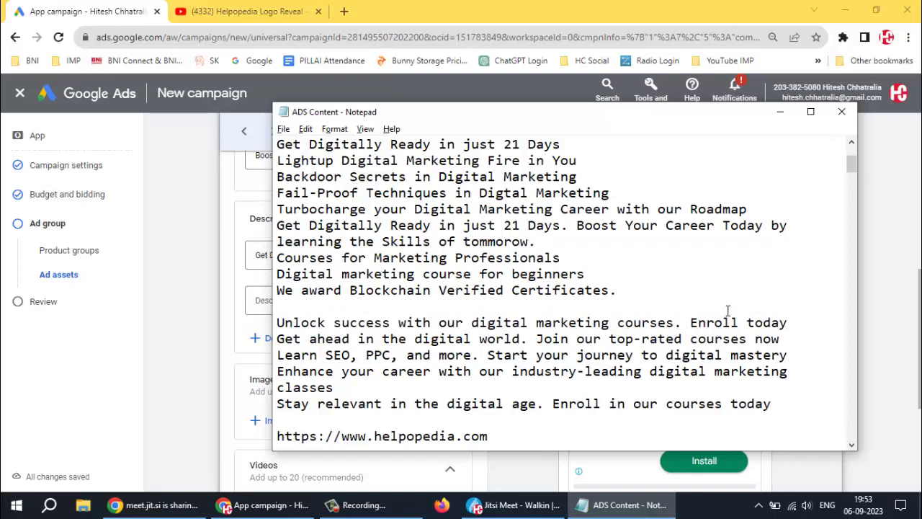
pyautogui.click(269, 303)
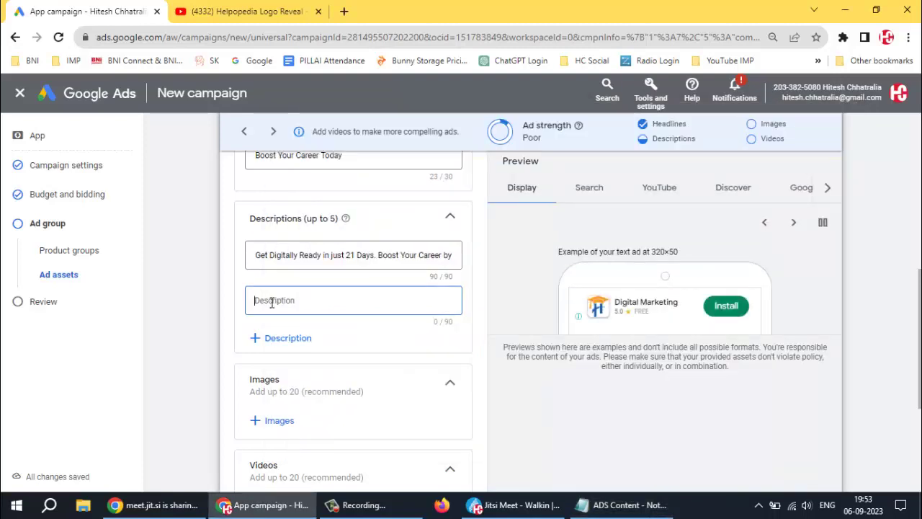
pyautogui.write('Unlock success with our digital marketing courses. Enroll today')
# - Copy "Get ahead in the digital world. Join our top-rated courses now" from the ADS Content notes into the third description
pyautogui.hotkey('alt', 'Tab')
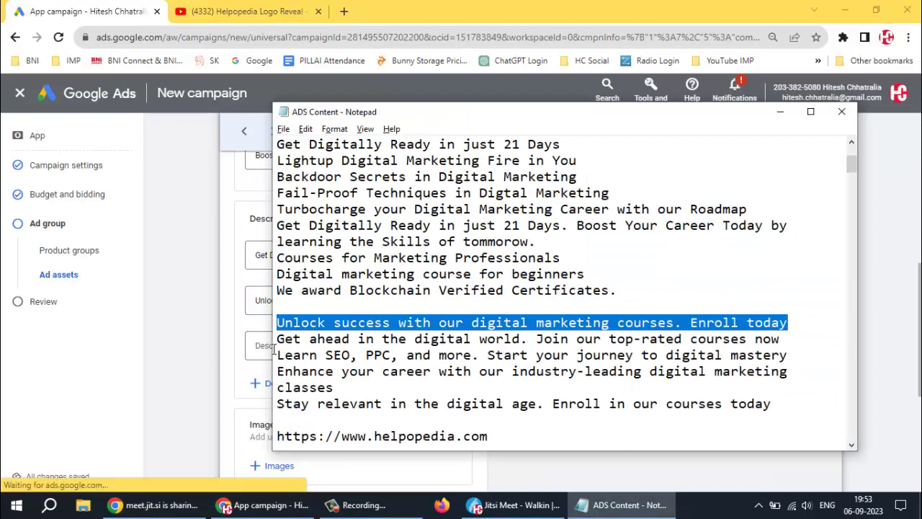
pyautogui.moveTo(276, 339); pyautogui.dragTo(785, 339)
pyautogui.hotkey('ctrl', 'c')
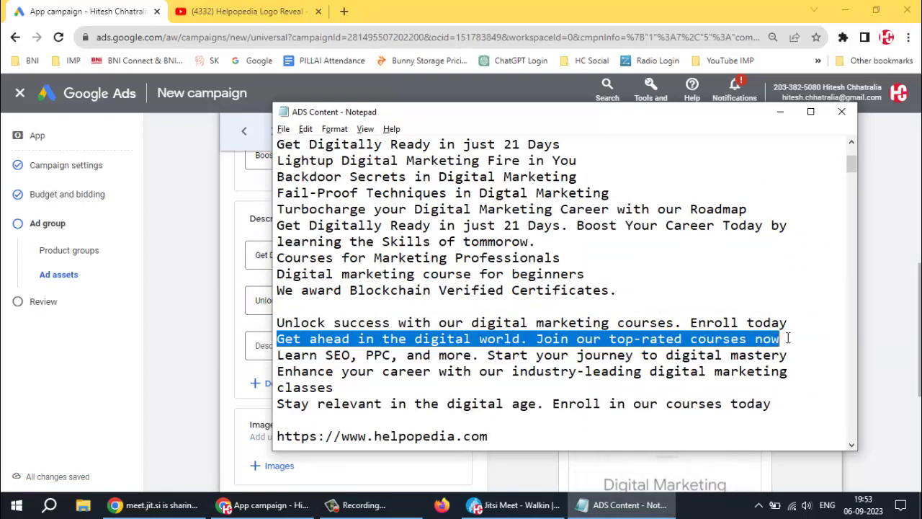
pyautogui.click(263, 371)
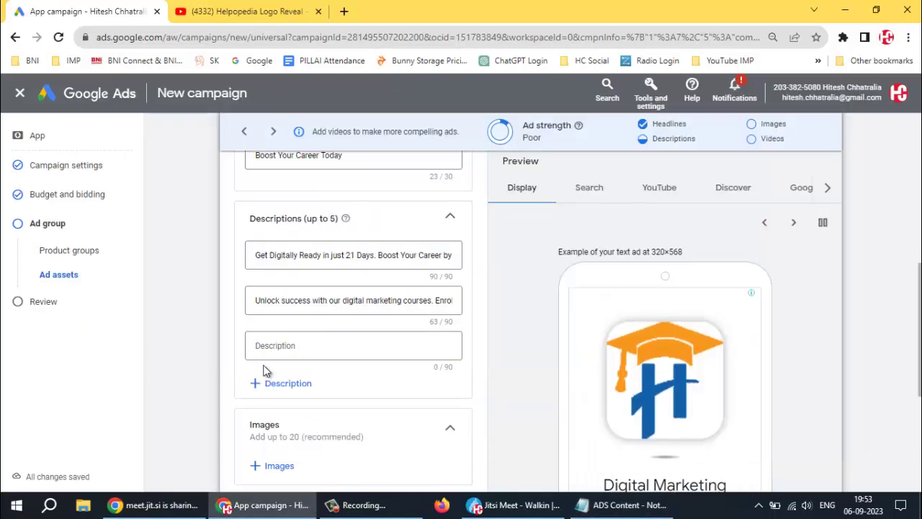
pyautogui.click(292, 344)
pyautogui.hotkey('ctrl', 'v')
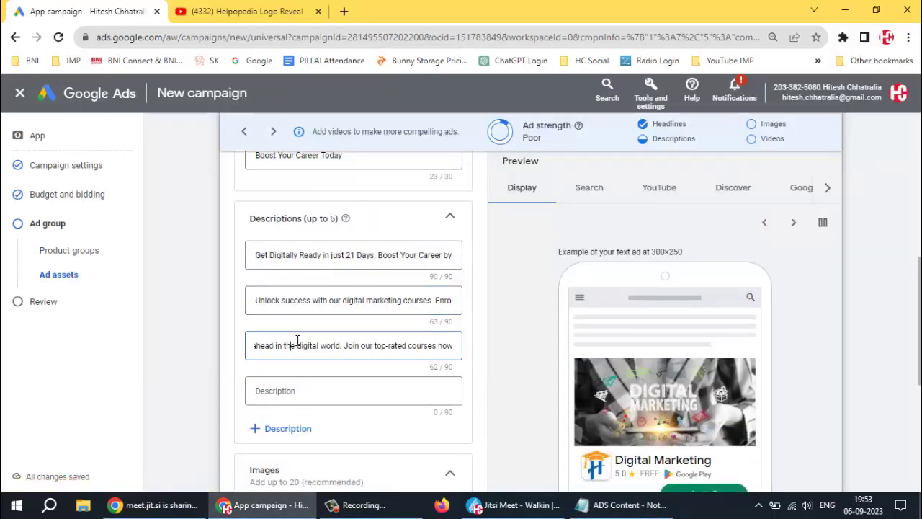
# - Copy "Enhance your career with our industry-leading digital marketing classes" from the ADS Content notes into the fourth description
pyautogui.hotkey('alt', 'Tab')
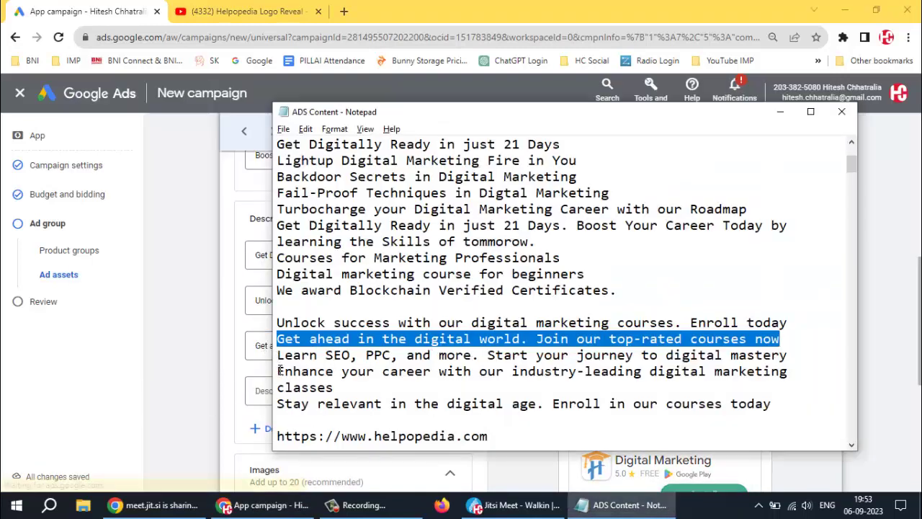
pyautogui.moveTo(278, 371); pyautogui.dragTo(389, 384)
pyautogui.hotkey('ctrl', 'c')
pyautogui.click(381, 382)
pyautogui.click(265, 369)
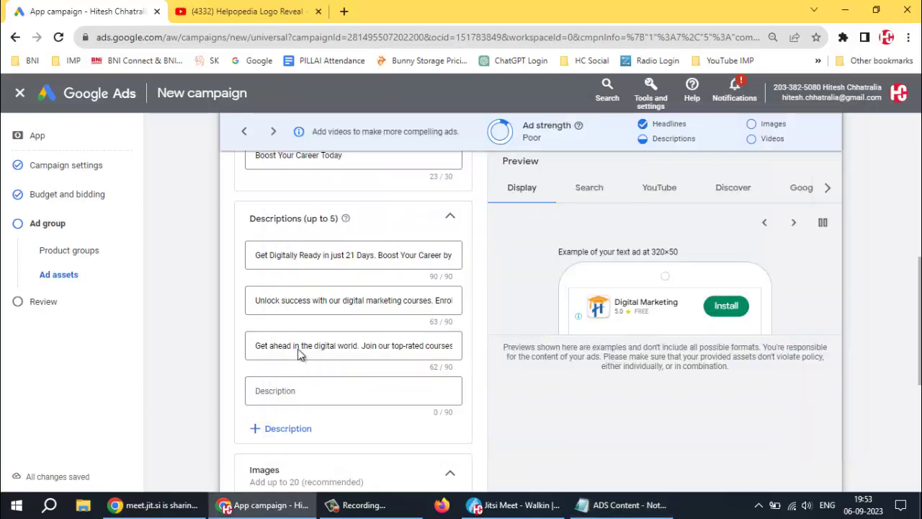
pyautogui.click(274, 391)
pyautogui.hotkey('ctrl', 'v')
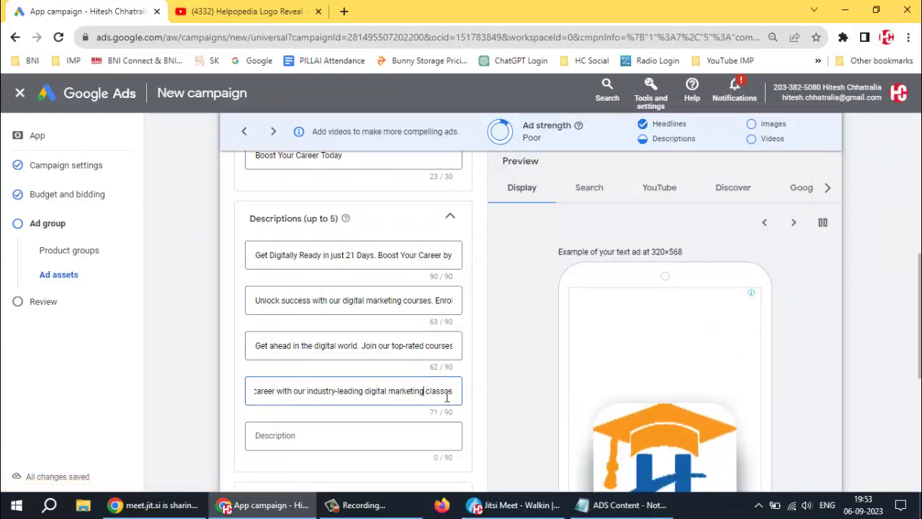
# - Insert the word "online" before "classes" in the fourth description
pyautogui.press('Left')
pyautogui.press('Left')
pyautogui.press('Left')
pyautogui.press('Left')
pyautogui.press('Left')
pyautogui.press('Left')
pyautogui.press('Left')
pyautogui.press('Left')
pyautogui.write('on')
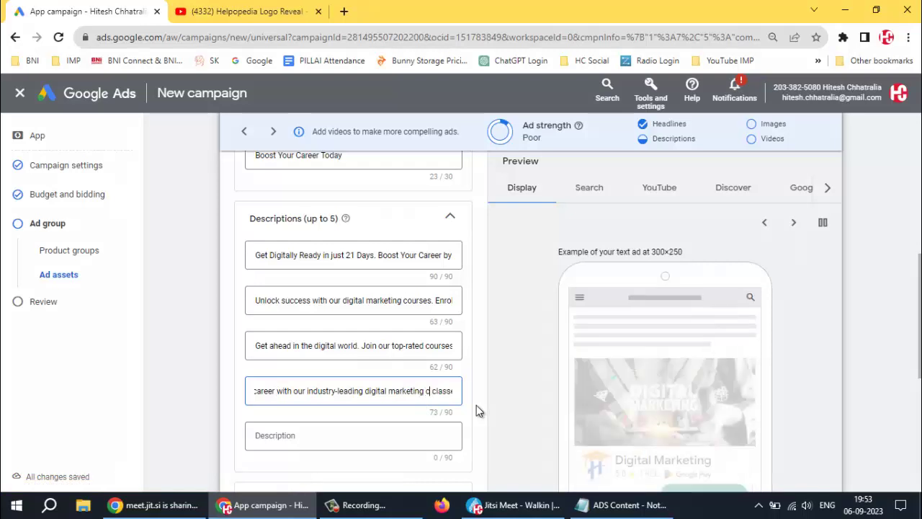
pyautogui.write('line')
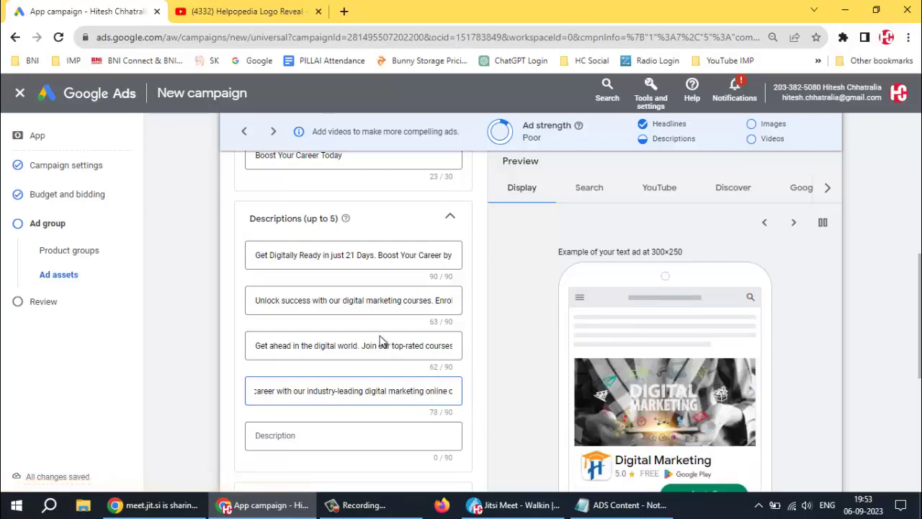
# - Copy "Stay relevant in the digital age. Enroll in our courses today" from the ADS Content notes into the fifth description
pyautogui.scroll(-1, 364, 376)
pyautogui.scroll(-1, 363, 376)
pyautogui.click(300, 318)
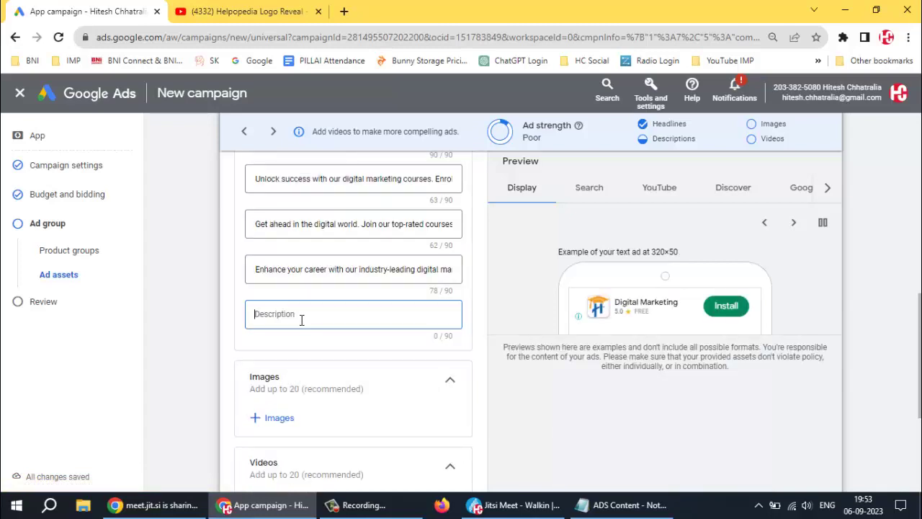
pyautogui.hotkey('alt', 'Tab')
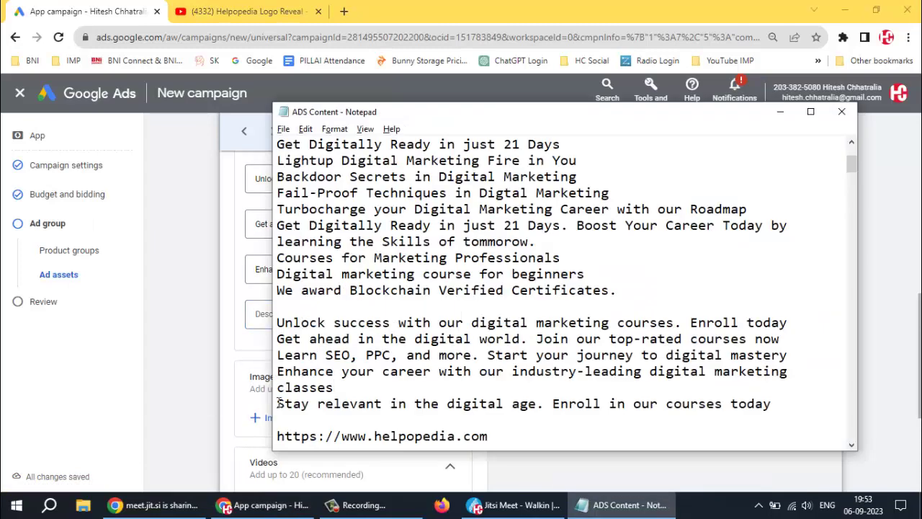
pyautogui.moveTo(278, 403); pyautogui.dragTo(784, 400)
pyautogui.hotkey('ctrl', 'c')
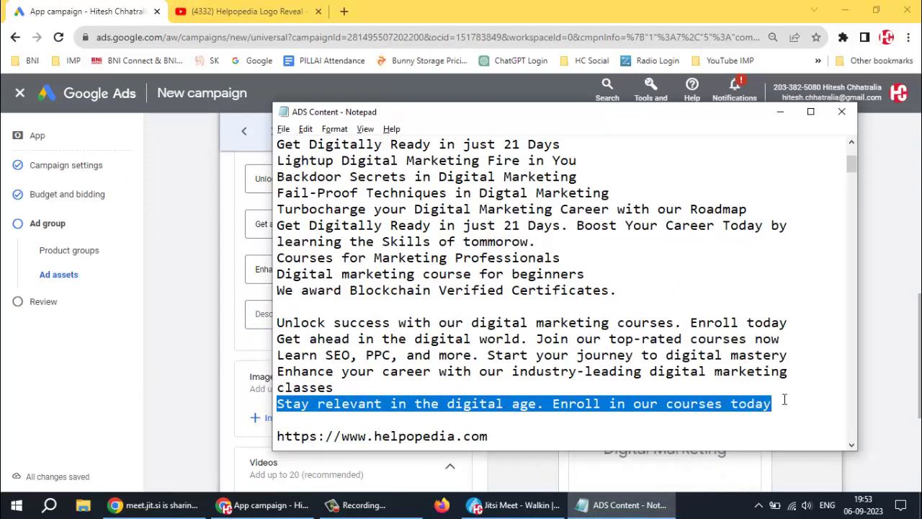
pyautogui.hotkey('alt', 'Tab')
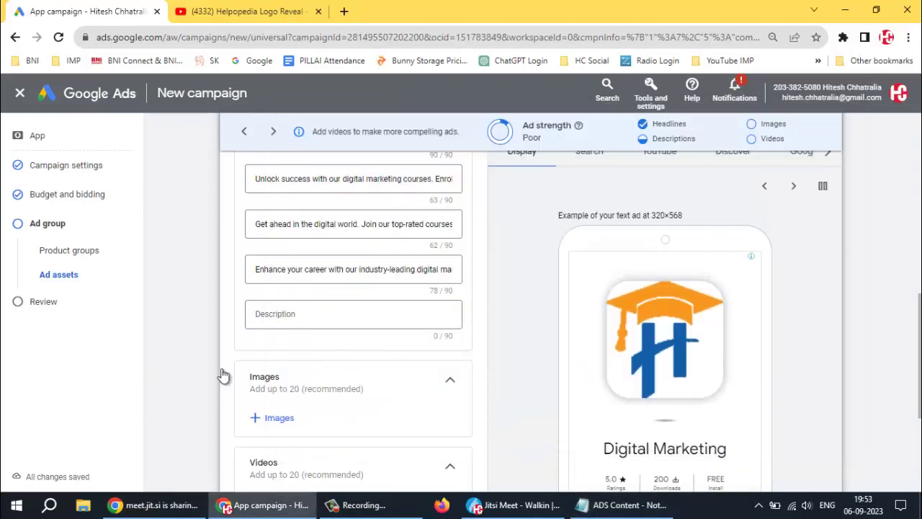
pyautogui.click(286, 315)
pyautogui.hotkey('ctrl', 'v')
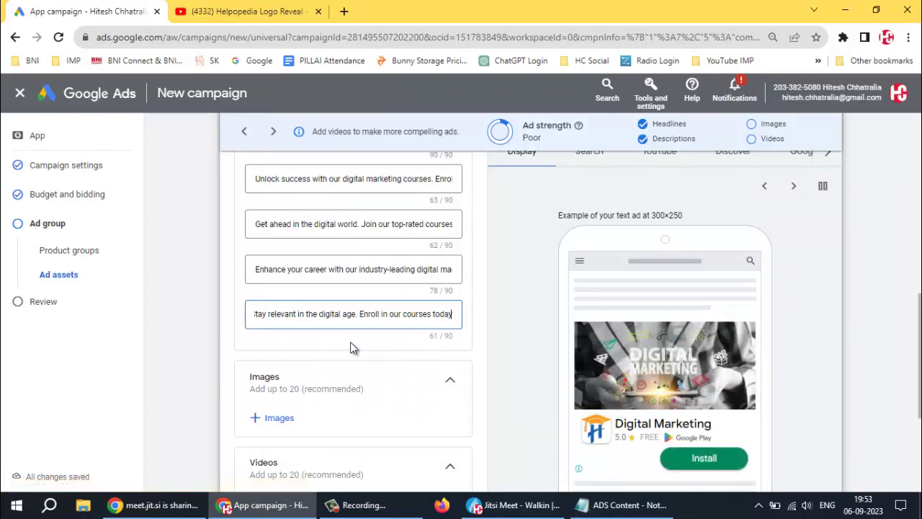
# - Open the image picker for the ad and search the free stock images for "digital marketing app"
pyautogui.scroll(-1, 351, 345)
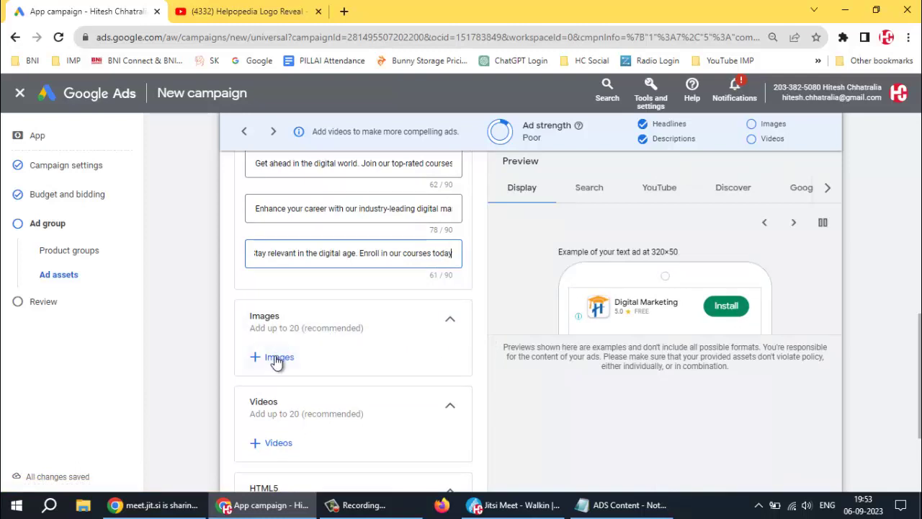
pyautogui.click(275, 357)
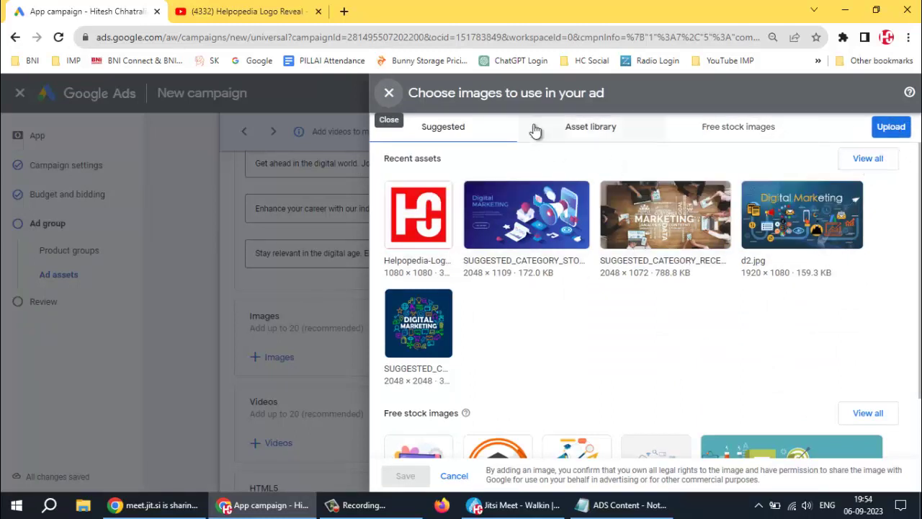
pyautogui.click(748, 134)
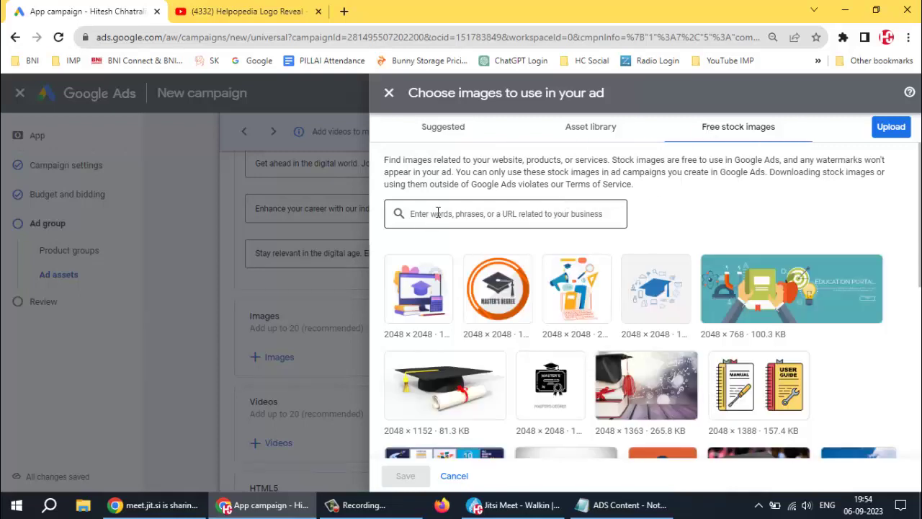
pyautogui.click(443, 214)
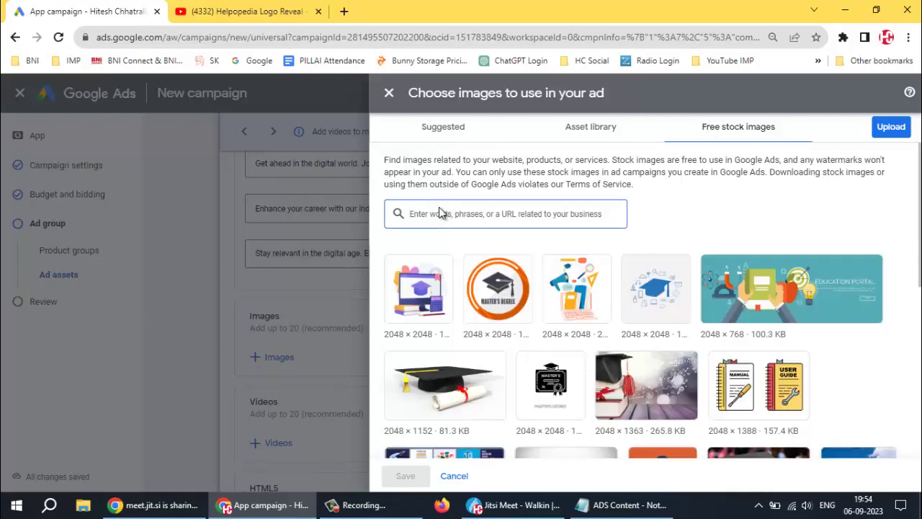
pyautogui.write('digital m')
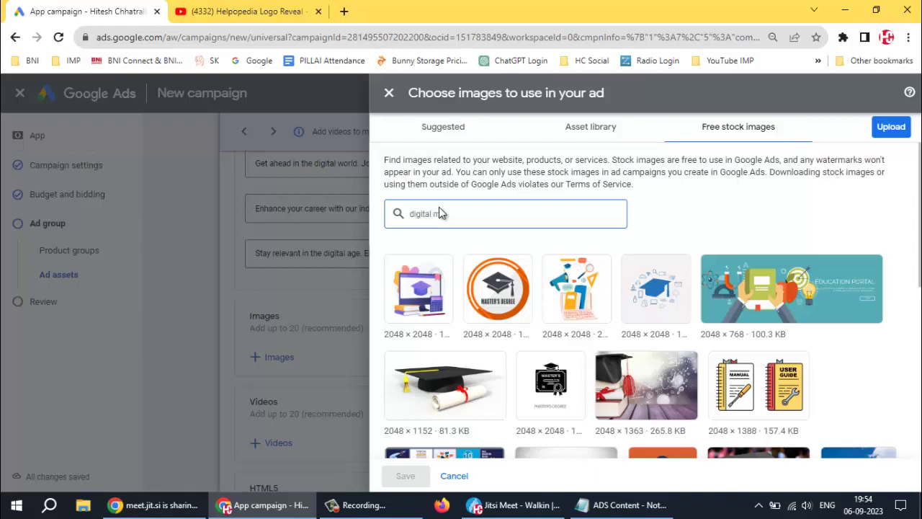
pyautogui.write('arketing app')
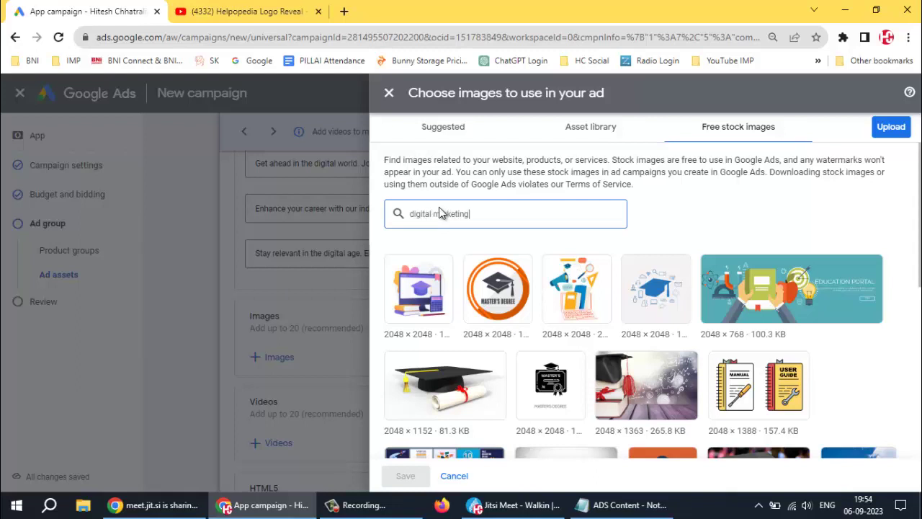
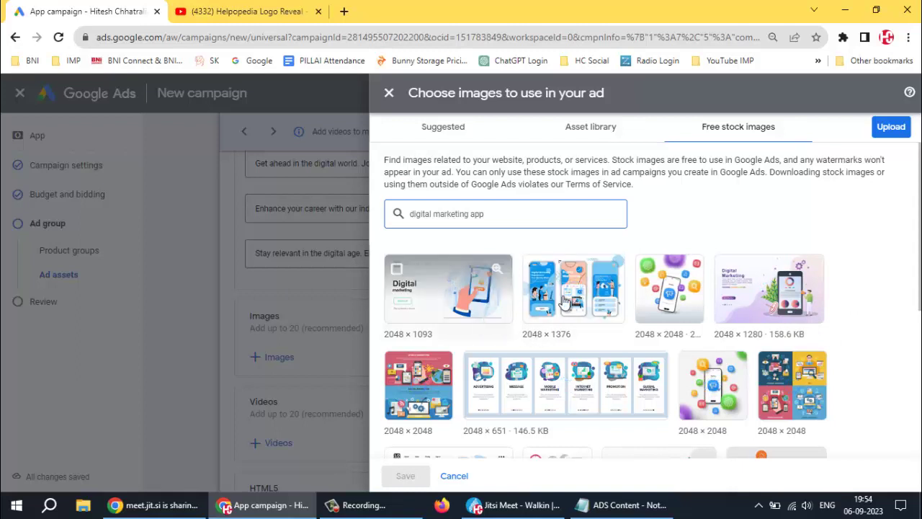
# - Select the phone with app icons, purple Digital Marketing, three phone screens, red-and-blue square and six-panel banner stock images for the ad
pyautogui.click(662, 294)
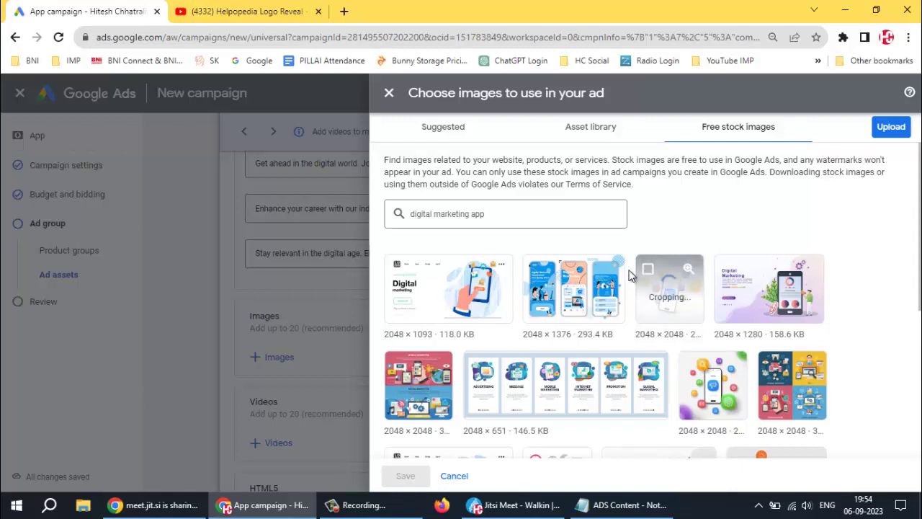
pyautogui.click(729, 271)
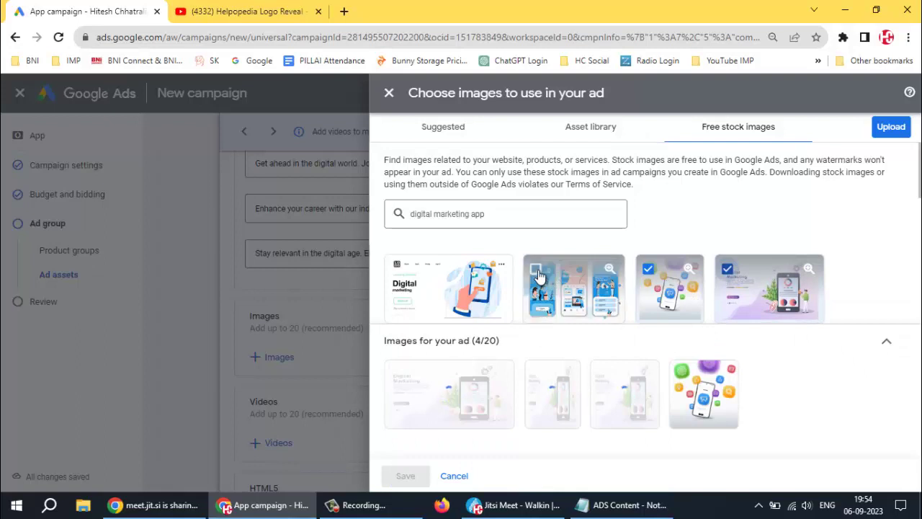
pyautogui.click(534, 317)
pyautogui.scroll(-2, 533, 322)
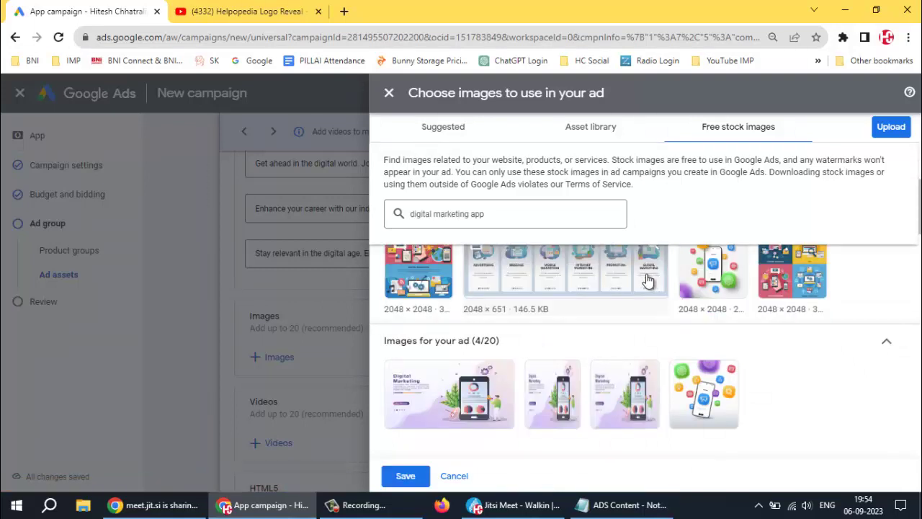
pyautogui.click(418, 281)
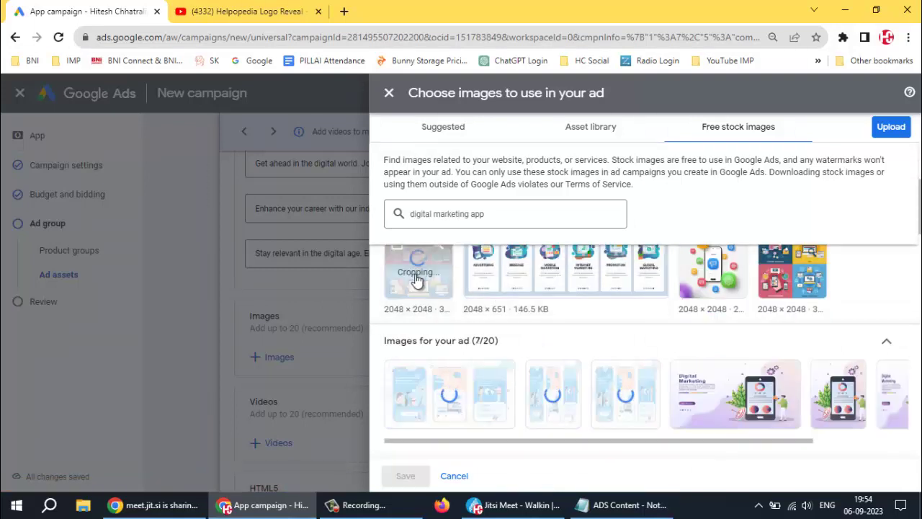
pyautogui.click(504, 278)
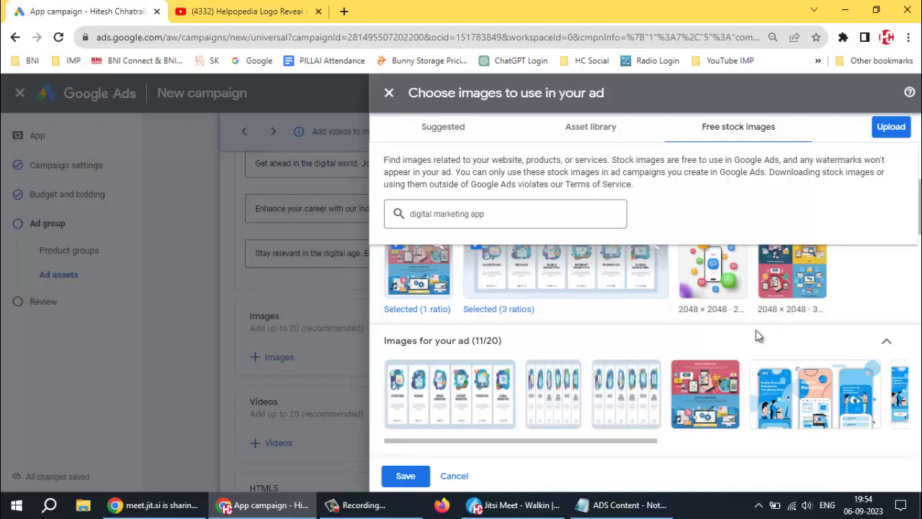
# - Add the multicoloured "DIGITAL MARKETING" stock image and the megaphone-with-phone image to the ad's images
pyautogui.scroll(-3, 675, 302)
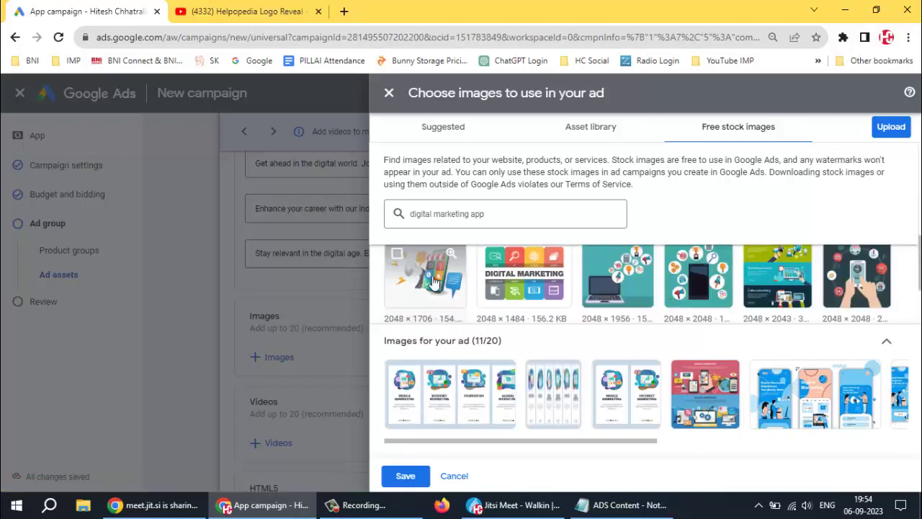
pyautogui.click(505, 278)
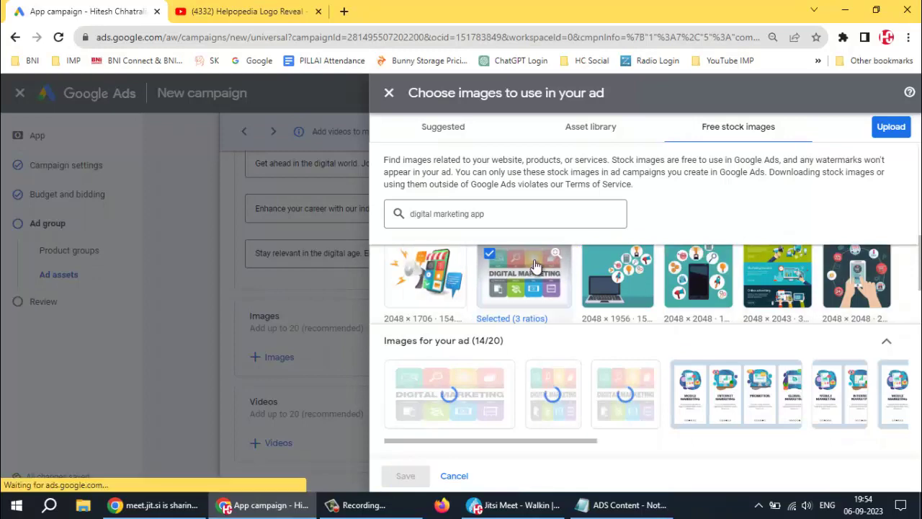
pyautogui.scroll(-1, 533, 264)
pyautogui.scroll(2, 534, 266)
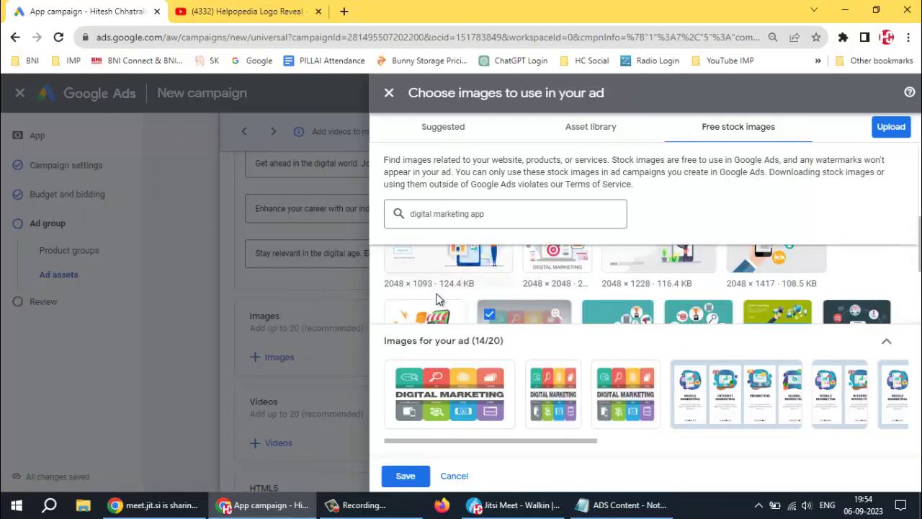
pyautogui.scroll(-2, 450, 287)
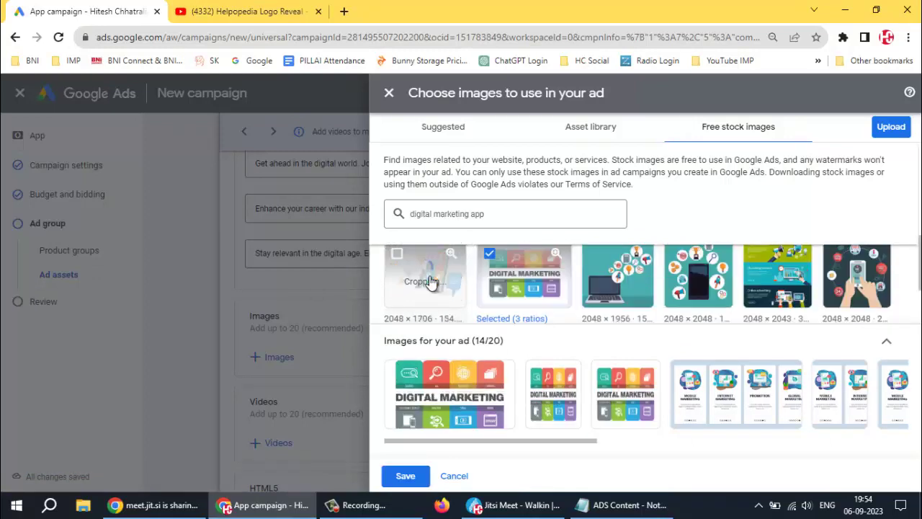
pyautogui.click(431, 281)
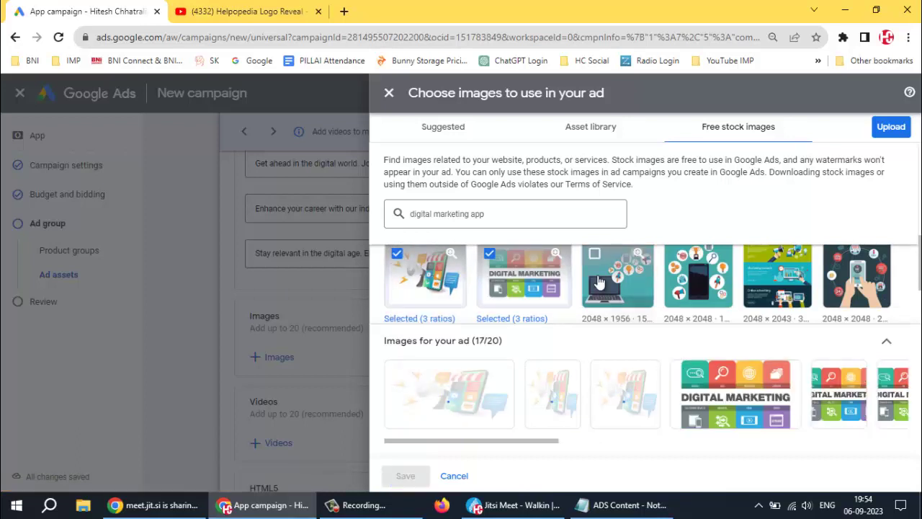
# - Load more stock image results and add the "Social Media Marketing" image to the ad
pyautogui.scroll(-1, 631, 279)
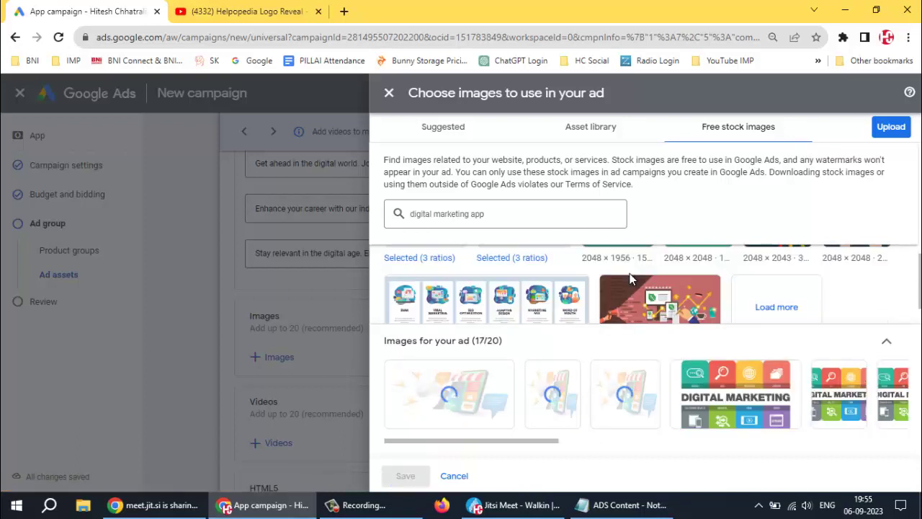
pyautogui.scroll(-1, 631, 279)
pyautogui.click(763, 270)
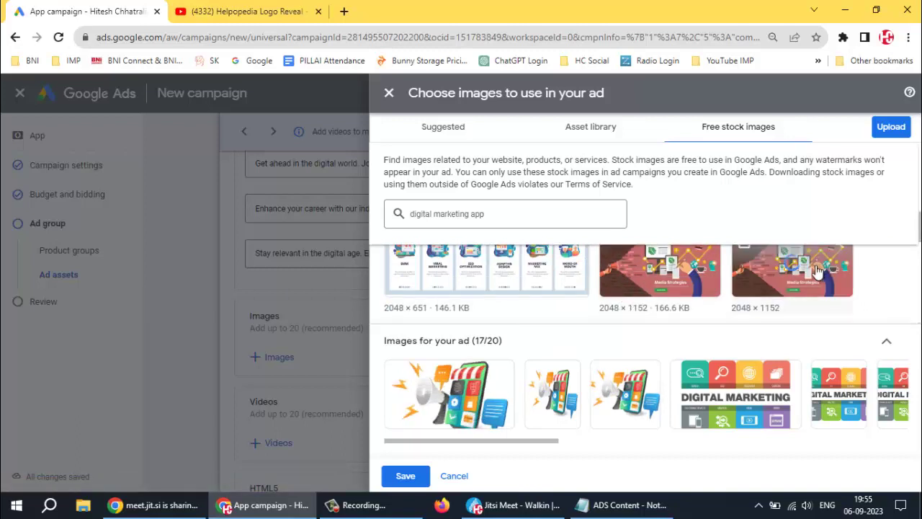
pyautogui.scroll(2, 738, 297)
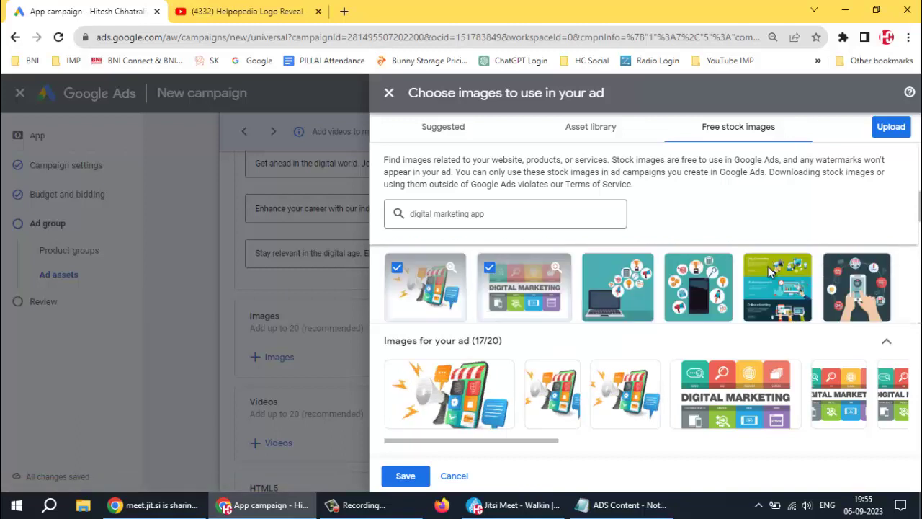
pyautogui.scroll(-2, 764, 303)
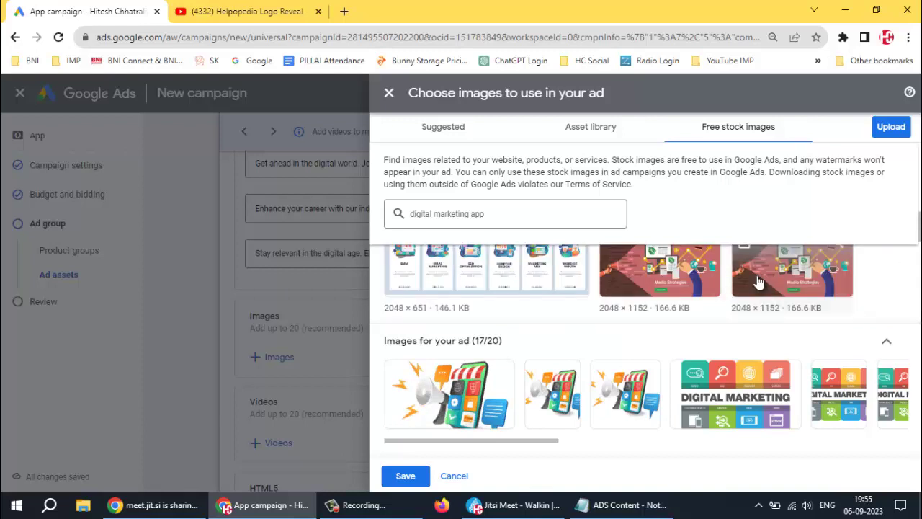
pyautogui.scroll(2, 757, 282)
pyautogui.click(749, 284)
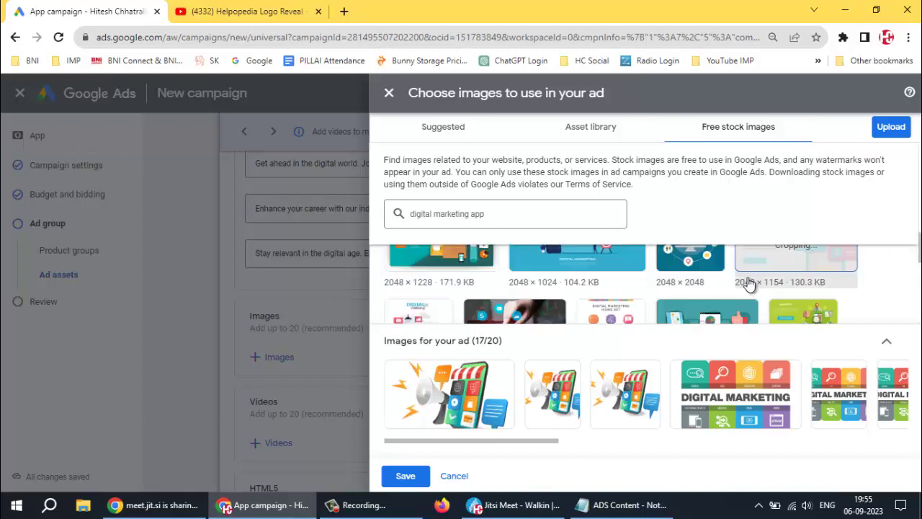
pyautogui.scroll(-2, 749, 284)
pyautogui.scroll(-3, 819, 288)
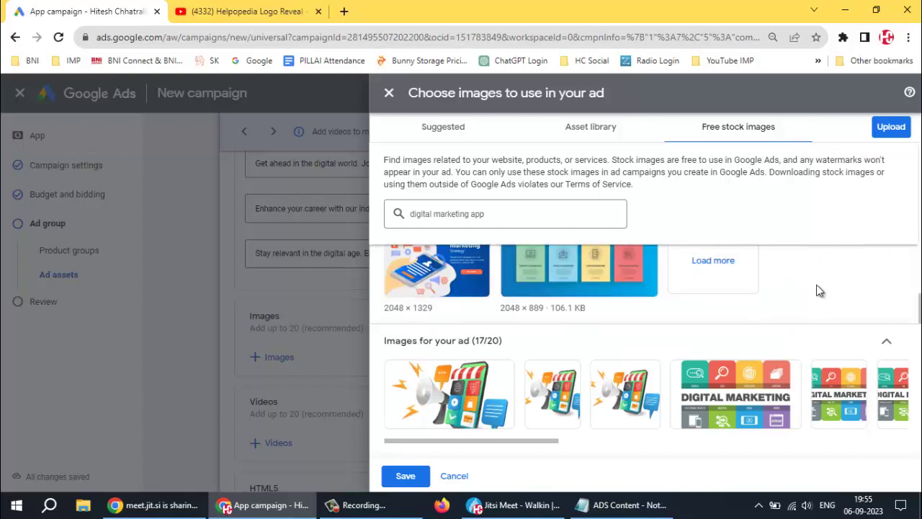
pyautogui.scroll(-2, 637, 311)
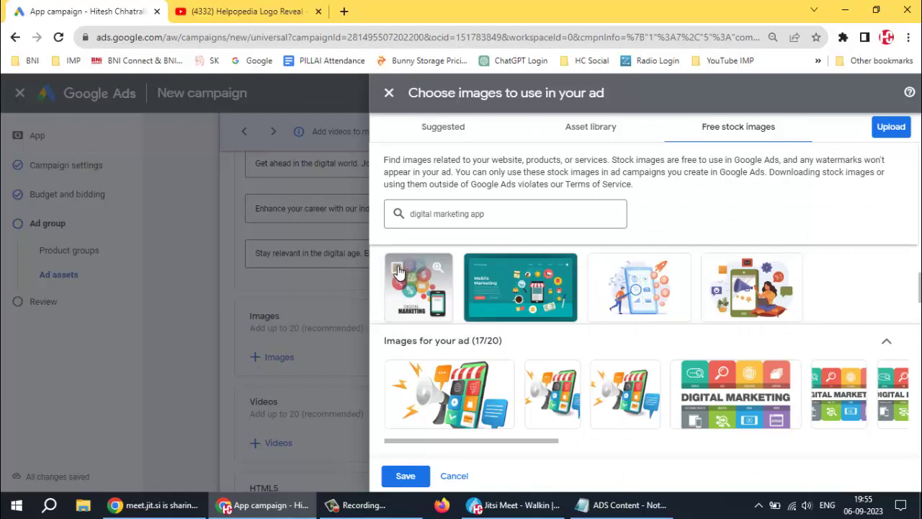
pyautogui.click(570, 298)
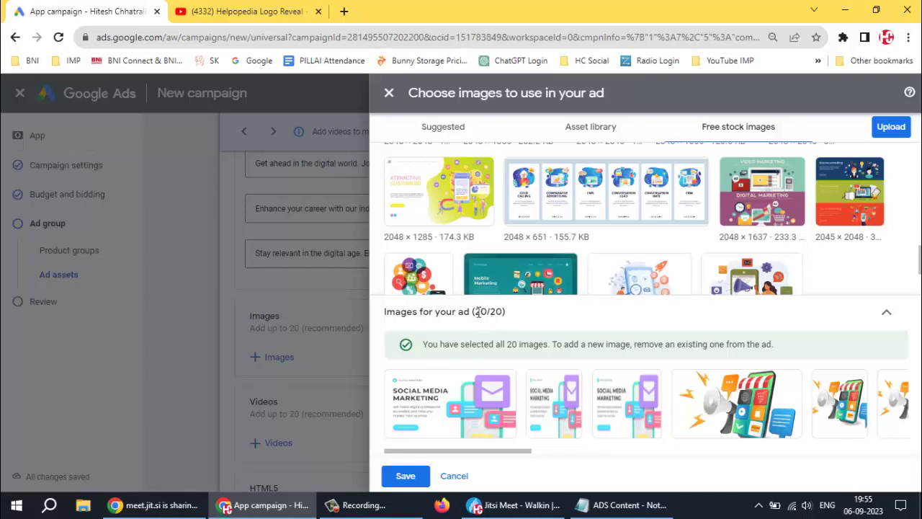
# - Replace the narrow "Social Media Marketing" crop with the stock image of a phone and rocket, and save the image selection
pyautogui.moveTo(477, 312); pyautogui.dragTo(524, 311)
pyautogui.scroll(-1, 531, 216)
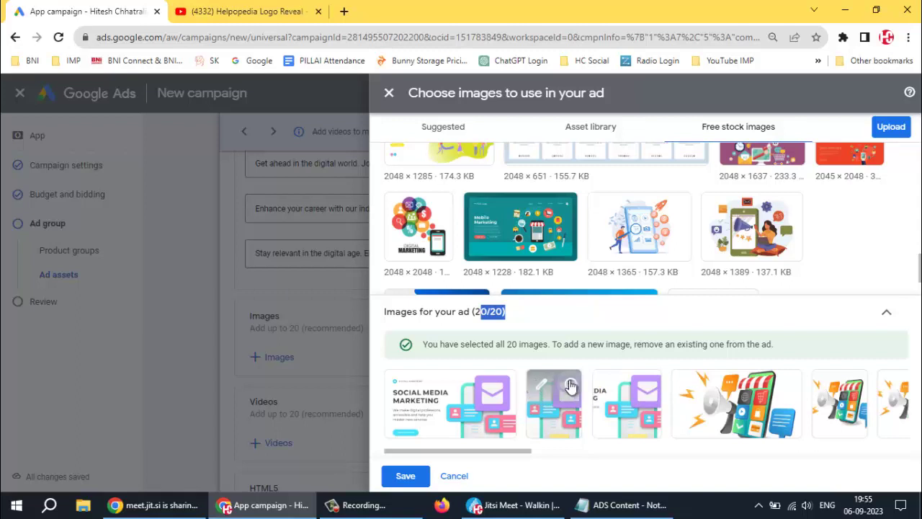
pyautogui.click(570, 385)
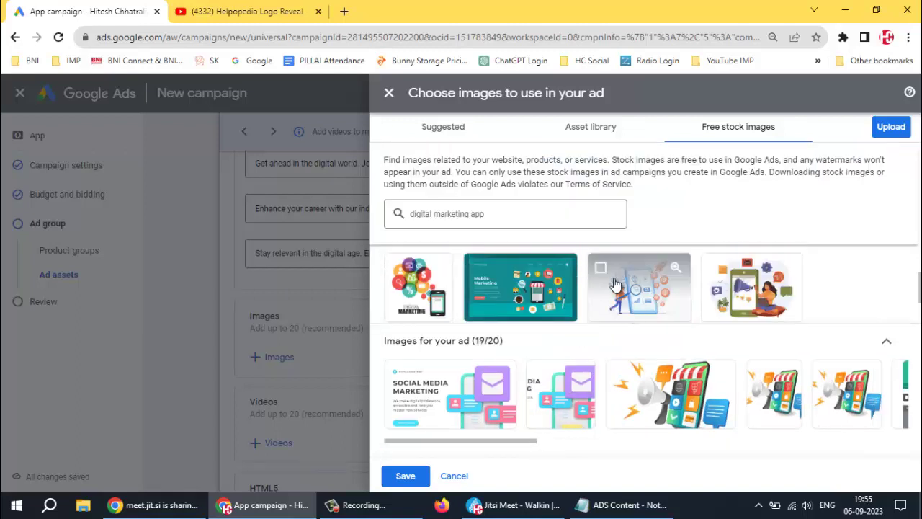
pyautogui.click(602, 269)
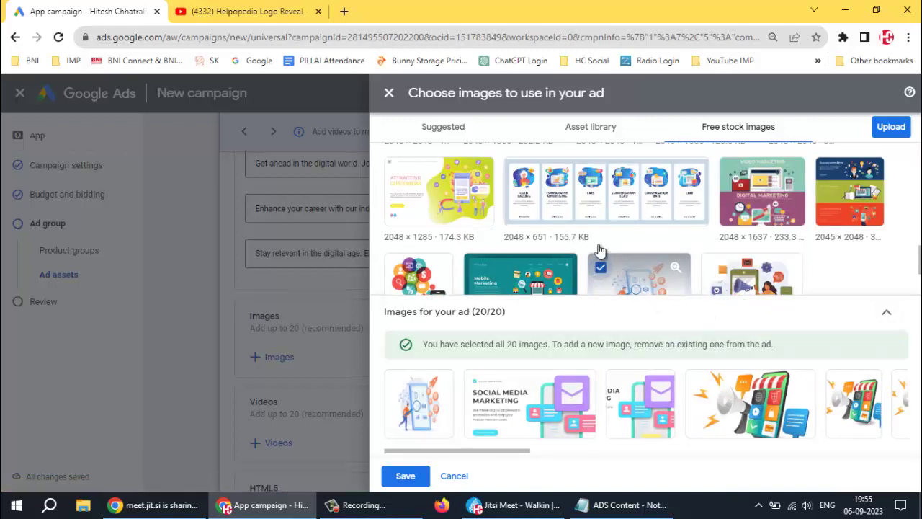
pyautogui.click(405, 476)
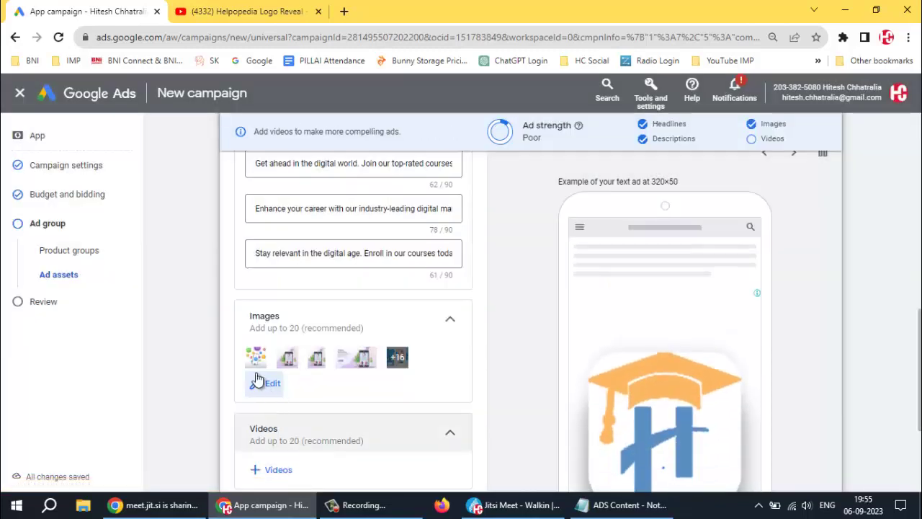
# - Open the ad's video selection and choose the asset library's first five videos, from the 3:23.5 Digital Marketing video to the 0:43.4 Fast & Effective Ecommerce video
pyautogui.scroll(-2, 406, 360)
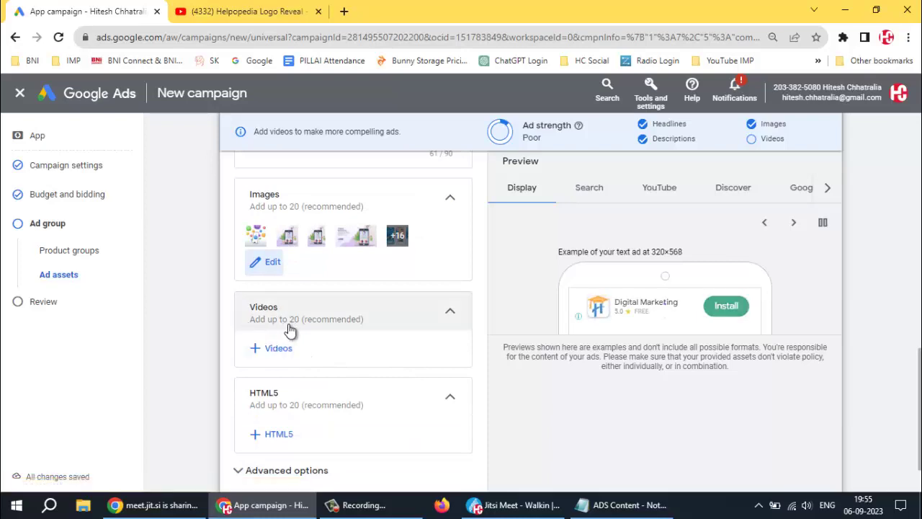
pyautogui.click(278, 348)
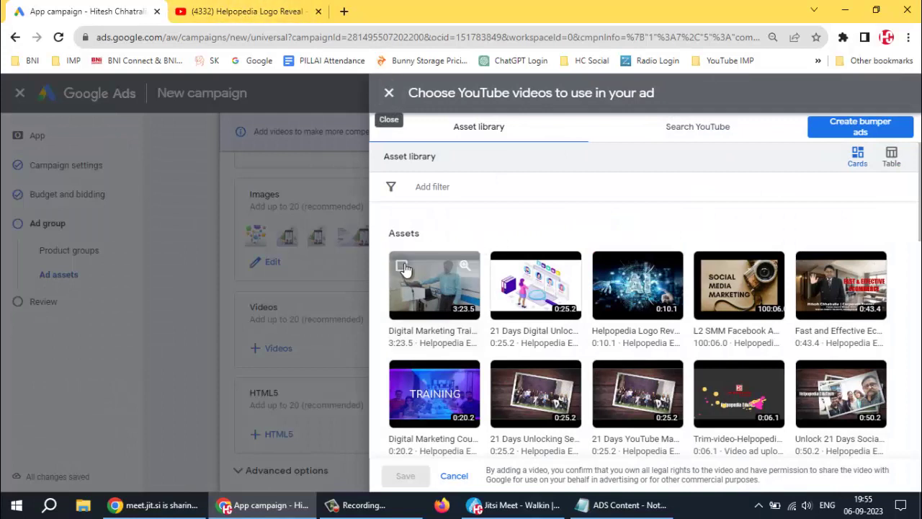
pyautogui.click(402, 268)
pyautogui.click(503, 267)
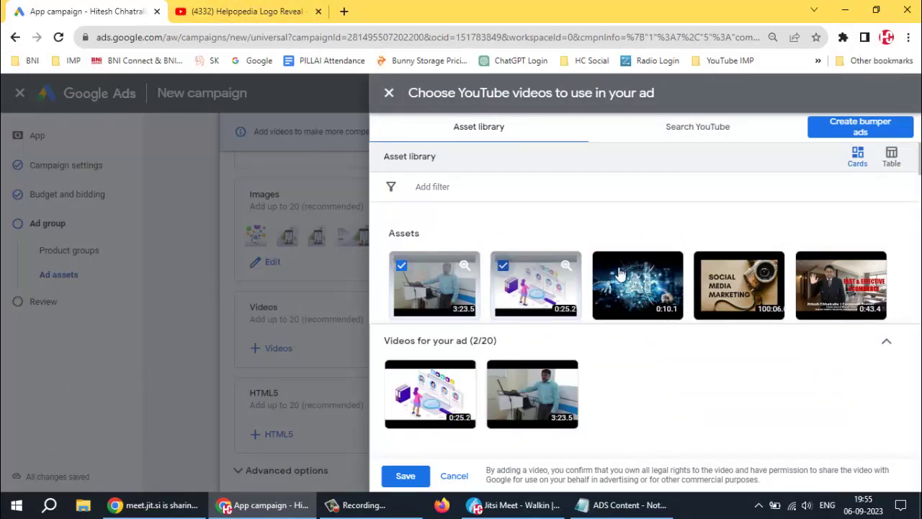
pyautogui.click(605, 266)
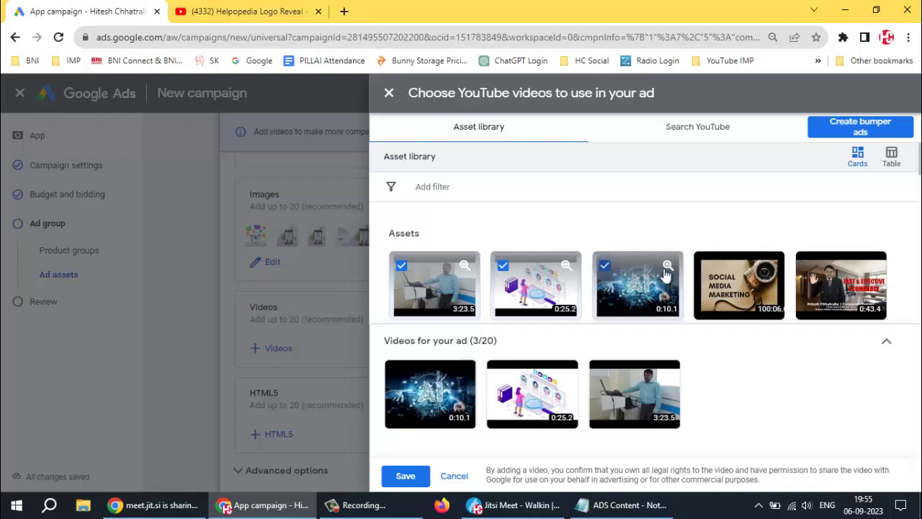
pyautogui.click(707, 267)
pyautogui.click(808, 266)
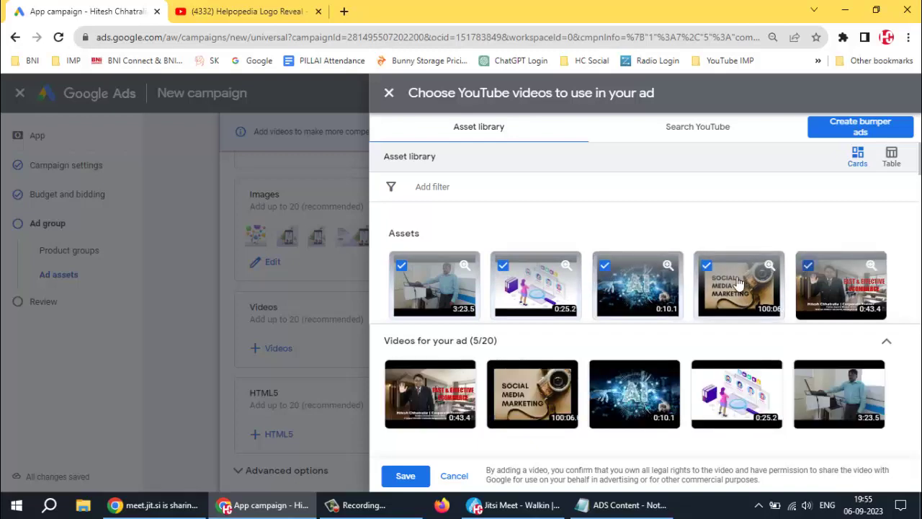
# - Add the library's second row of five videos, from the 0:20.2 "Training" video to the 0:50.2 "Unlock 21 Days" video
pyautogui.scroll(-5, 720, 284)
pyautogui.scroll(1, 407, 235)
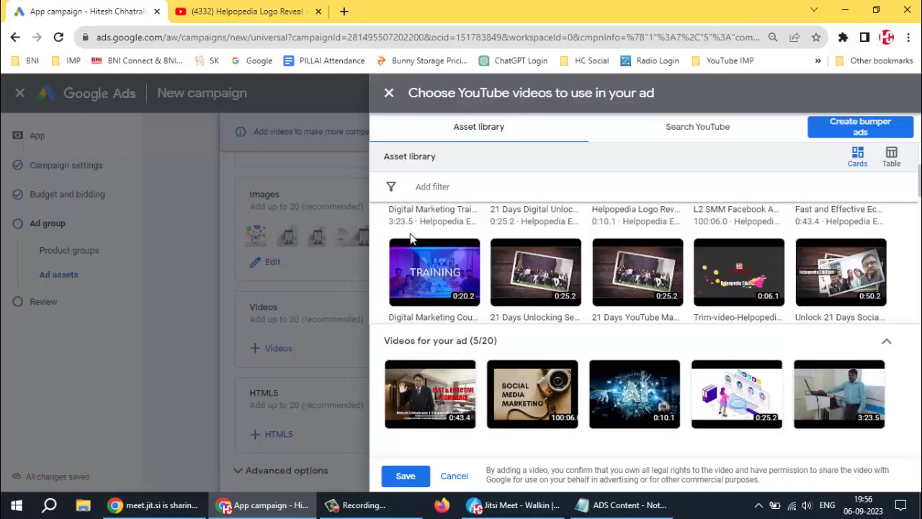
pyautogui.click(401, 253)
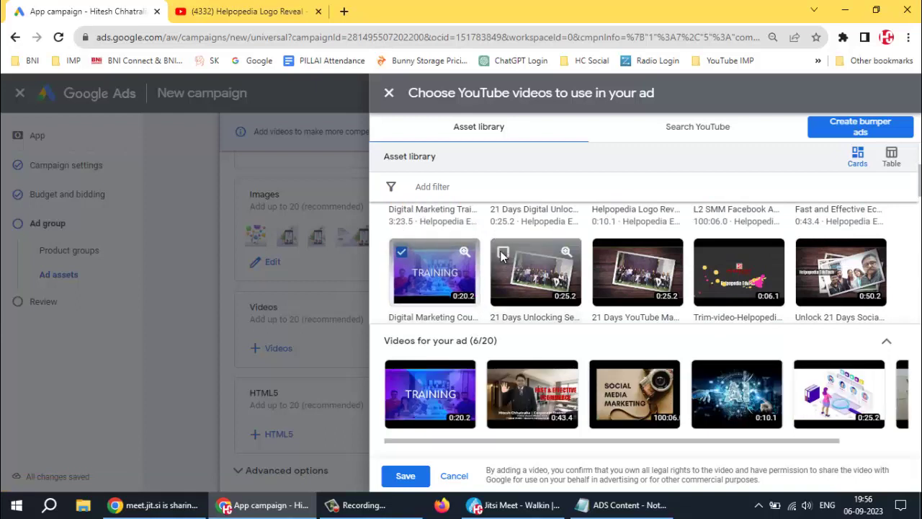
pyautogui.click(503, 253)
pyautogui.click(605, 252)
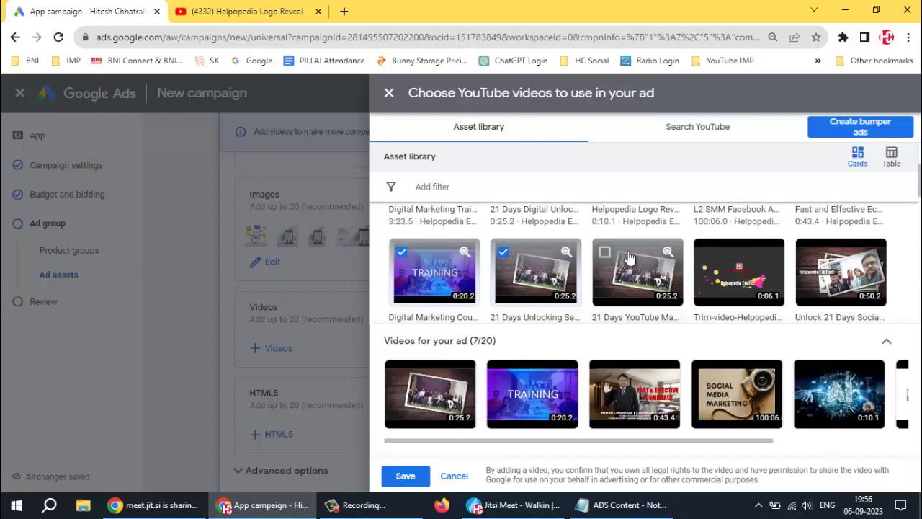
pyautogui.click(707, 254)
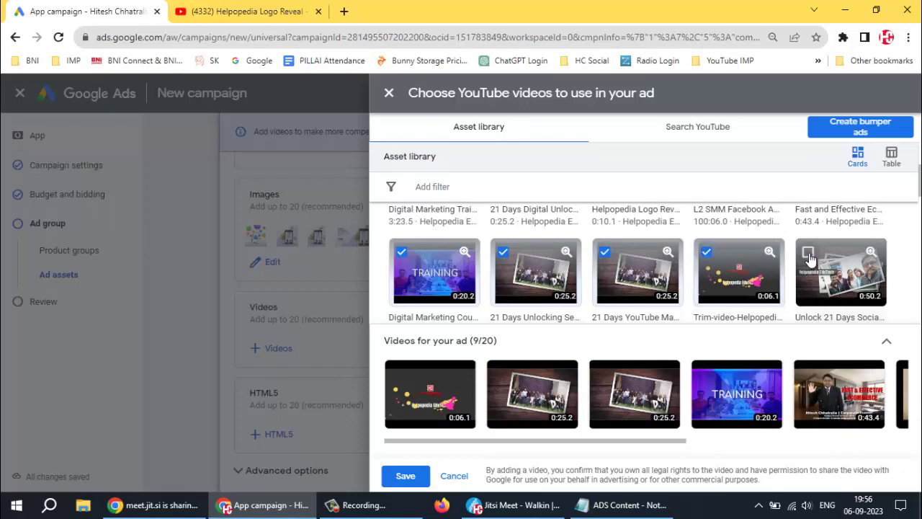
pyautogui.click(809, 254)
# - Add the third row of videos: the 21 Days Lock Down video, Lecture 1, Lecture:2, L4 Google Keyword and L5 Off Page SEO
pyautogui.scroll(-1, 640, 310)
pyautogui.scroll(-1, 412, 301)
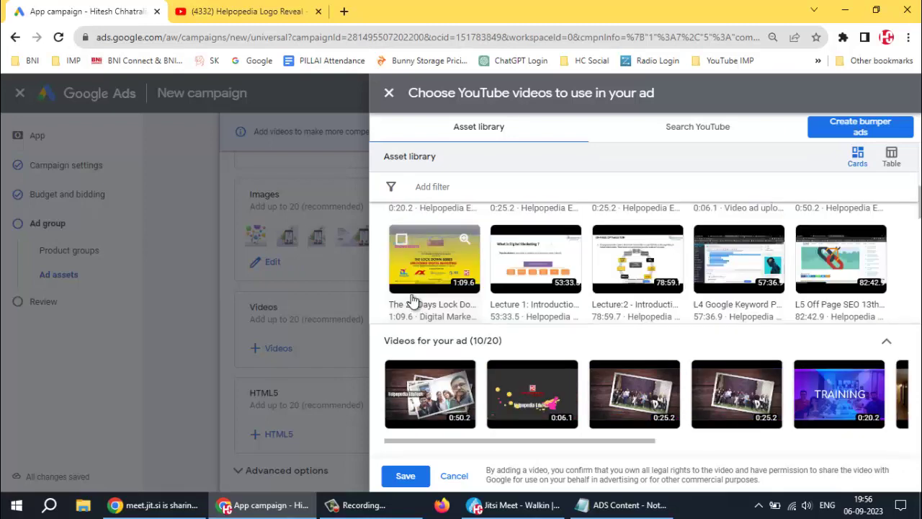
pyautogui.click(401, 241)
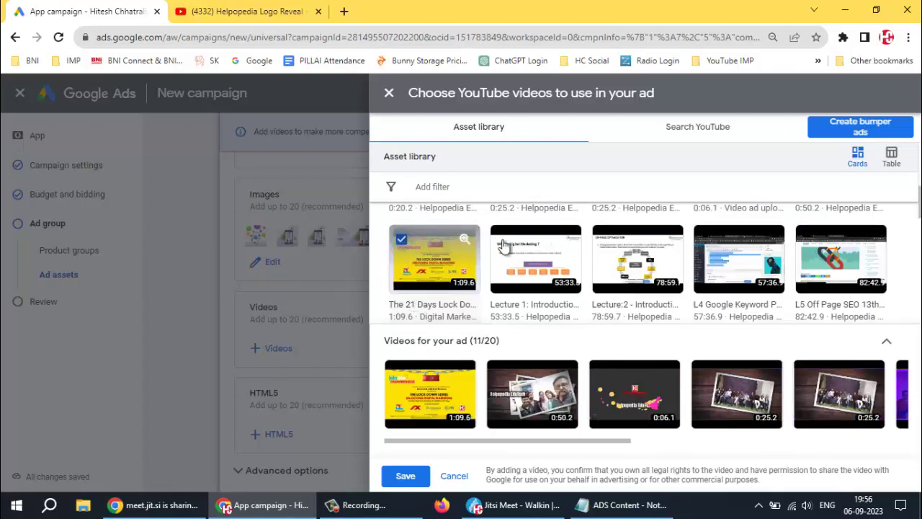
pyautogui.click(503, 240)
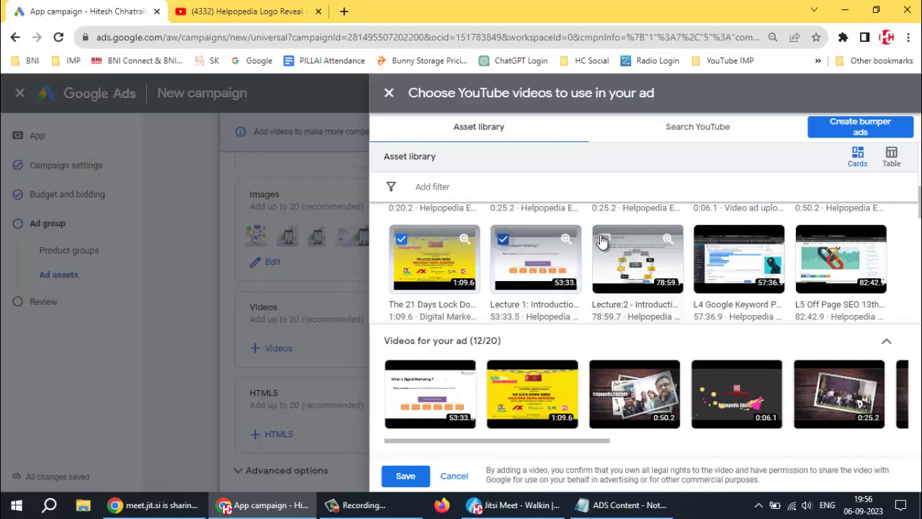
pyautogui.click(604, 239)
pyautogui.click(706, 241)
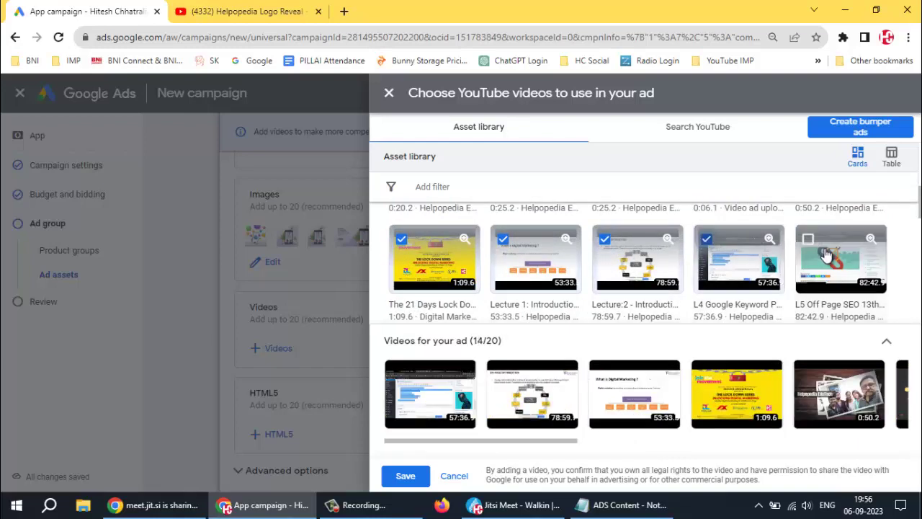
pyautogui.click(809, 241)
# - Add the further 0:43.4 Fast & Effective Ecommerce video and the 0:32.6 Fast and Effective Freelancing video to the selection
pyautogui.scroll(-2, 605, 271)
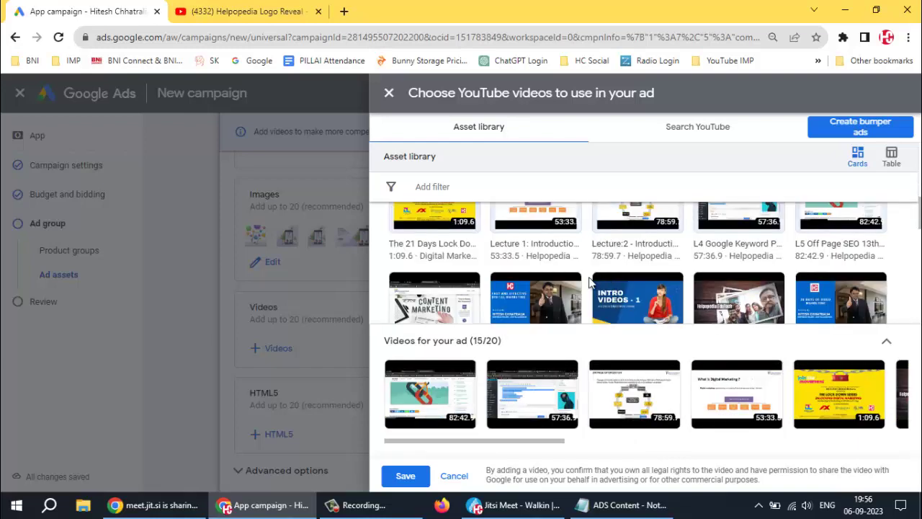
pyautogui.scroll(-3, 472, 256)
pyautogui.moveTo(401, 275)
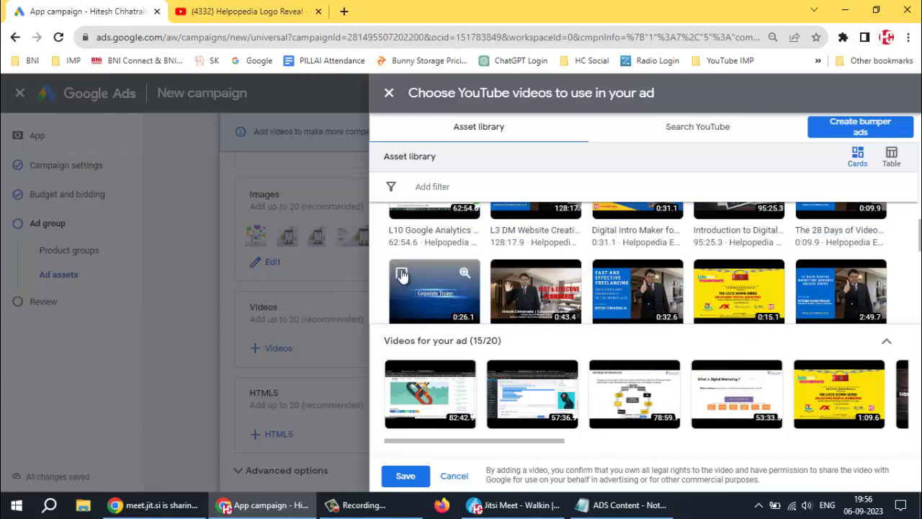
pyautogui.click(502, 275)
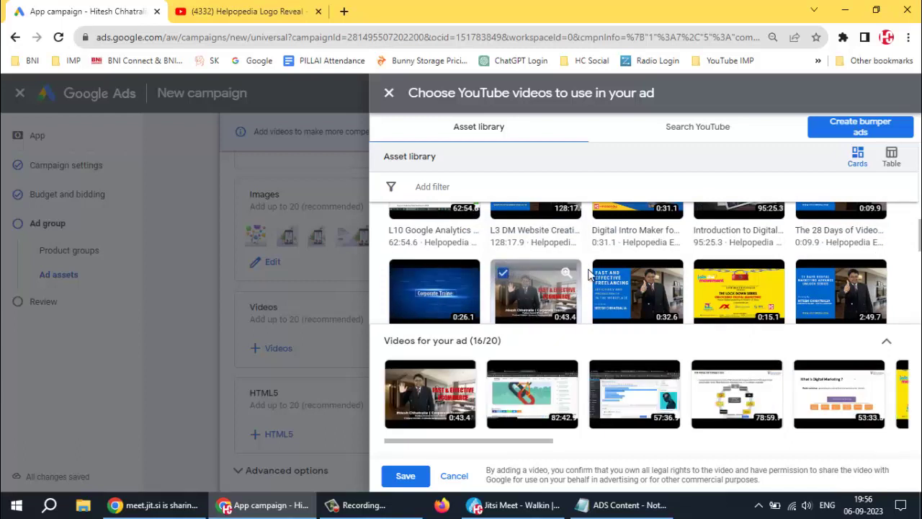
pyautogui.moveTo(604, 277)
pyautogui.scroll(-1, 605, 277)
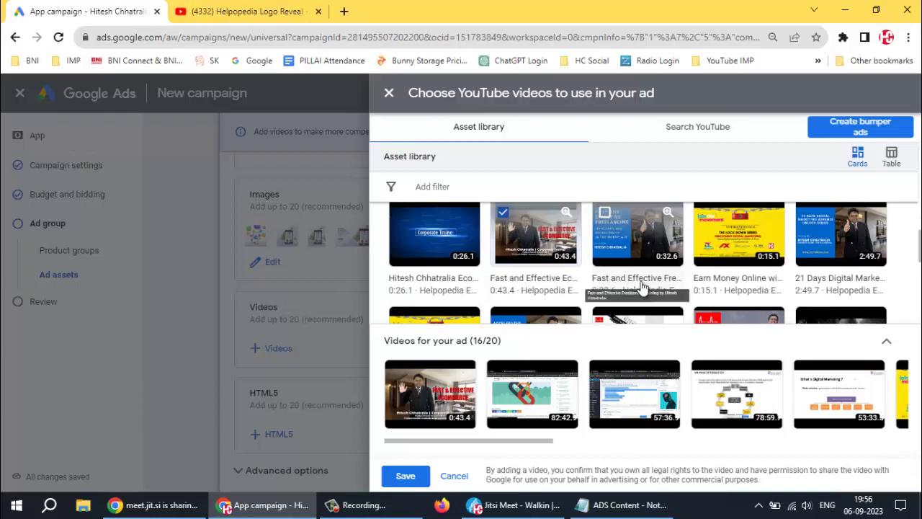
pyautogui.click(605, 214)
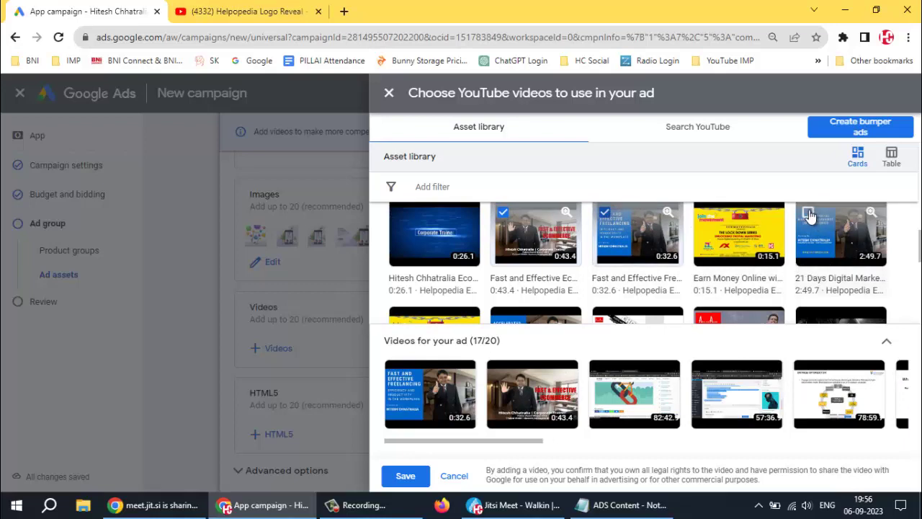
# - Look through the remaining library videos and save the video selection for the ad
pyautogui.scroll(-2, 610, 239)
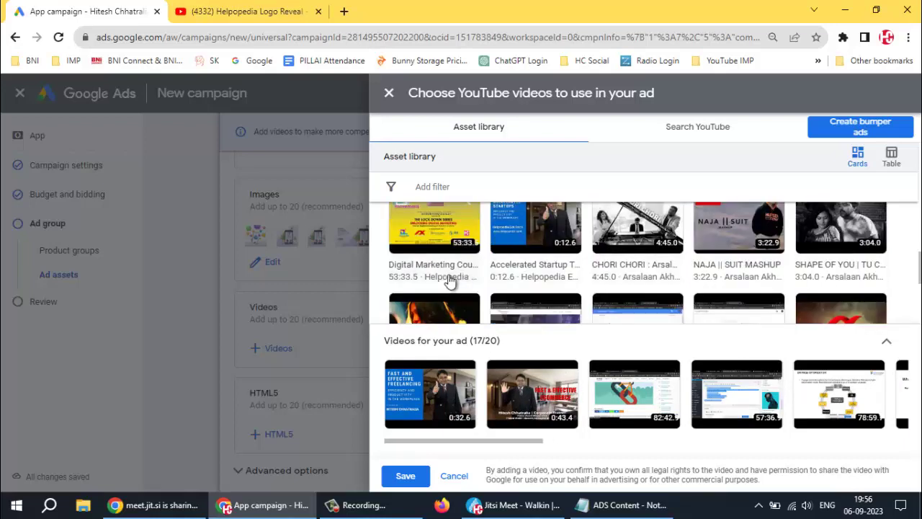
pyautogui.scroll(1, 477, 283)
pyautogui.scroll(-3, 477, 282)
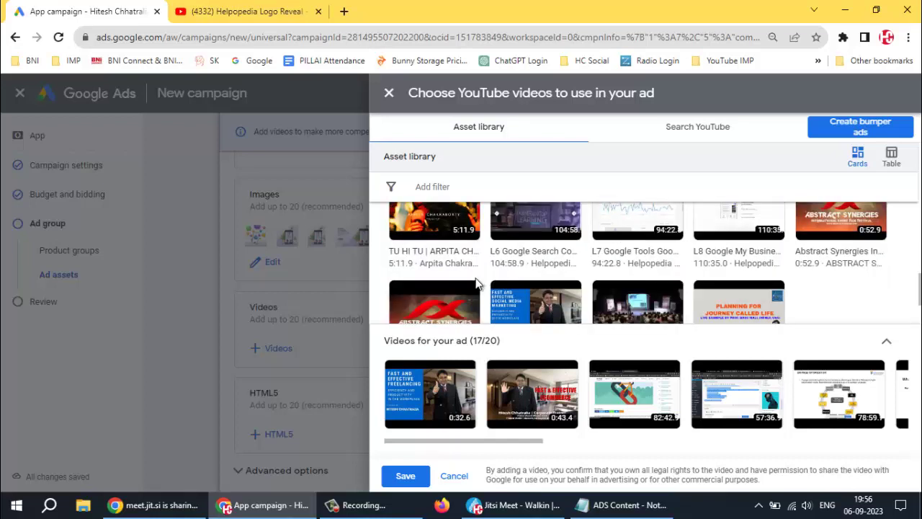
pyautogui.scroll(1, 476, 285)
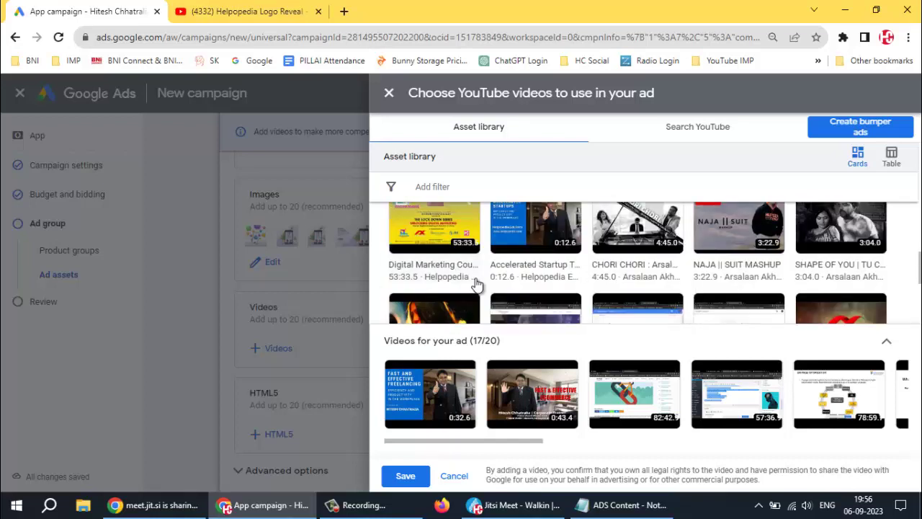
pyautogui.scroll(1, 477, 284)
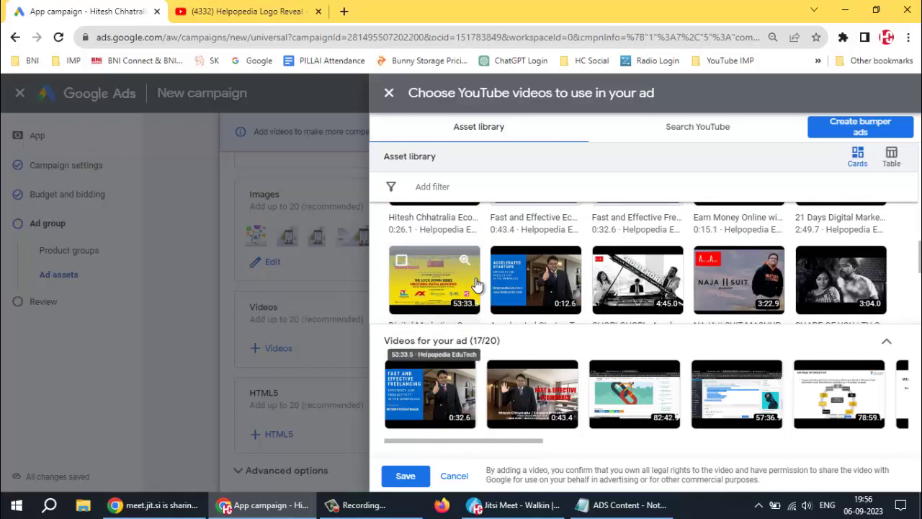
pyautogui.scroll(1, 476, 285)
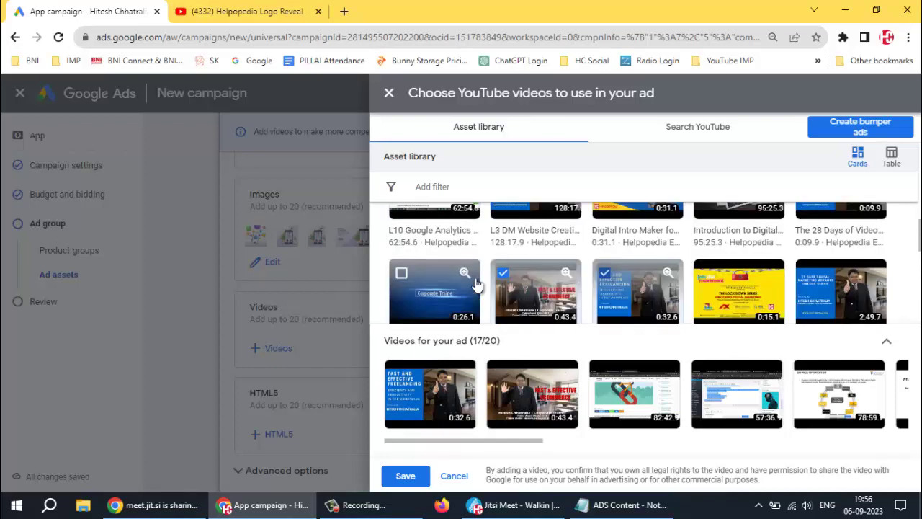
pyautogui.click(405, 476)
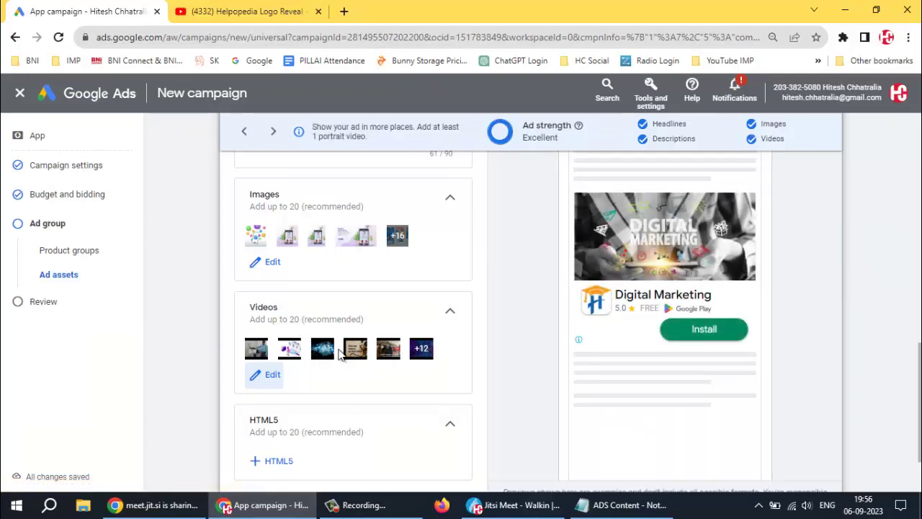
# - Check the optional App URL deep link setting in the advanced options and collapse them again
pyautogui.scroll(-3, 350, 395)
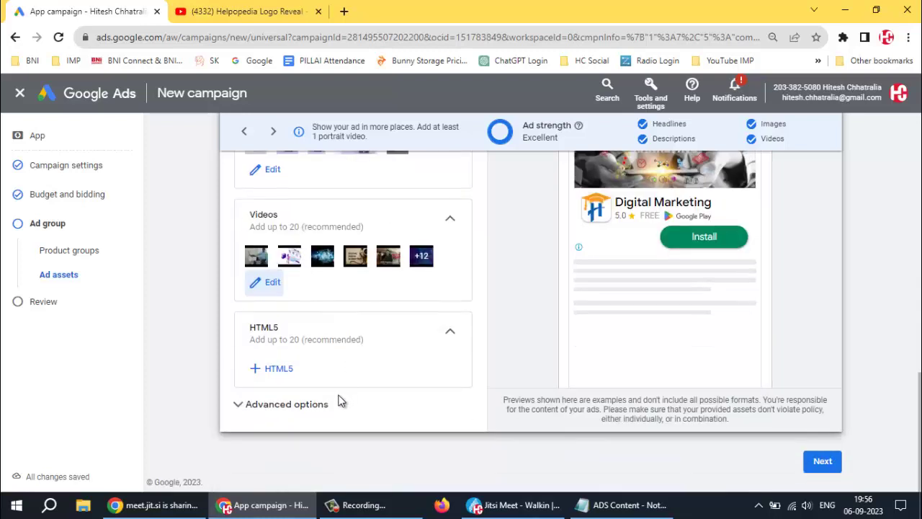
pyautogui.click(408, 409)
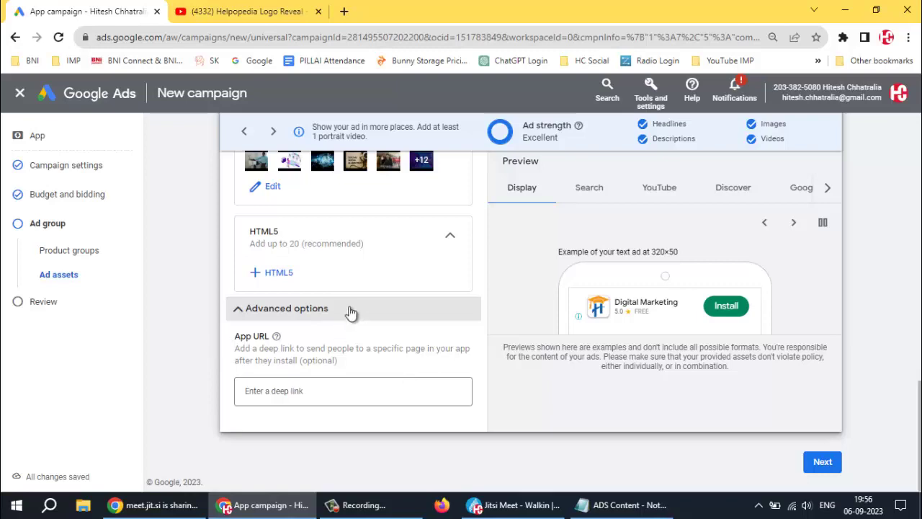
pyautogui.click(285, 309)
# - Review the ad strength, descriptions, images and videos together with the Display preview of the ad
pyautogui.scroll(8, 367, 329)
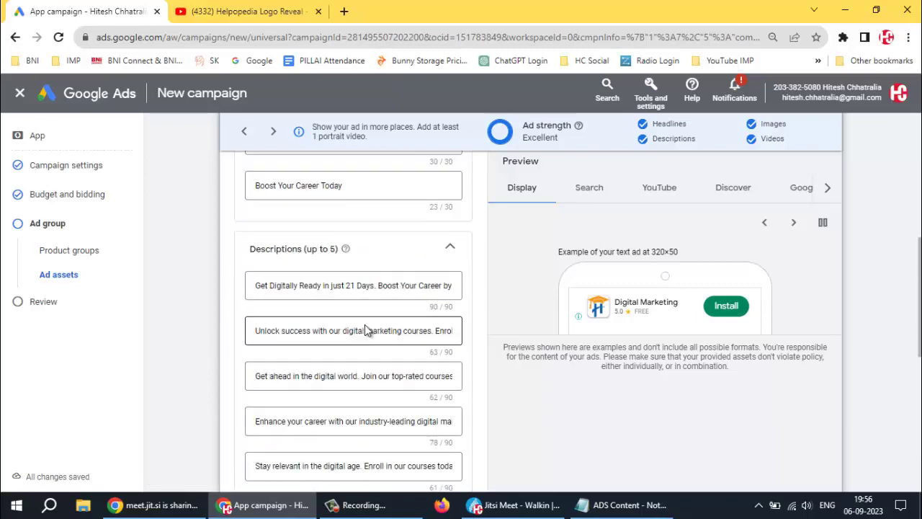
pyautogui.scroll(2, 365, 329)
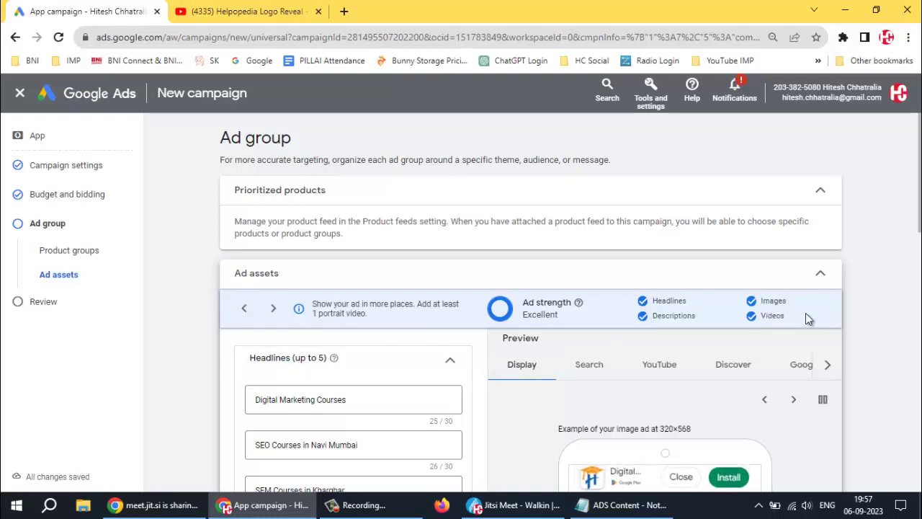
pyautogui.scroll(-5, 565, 348)
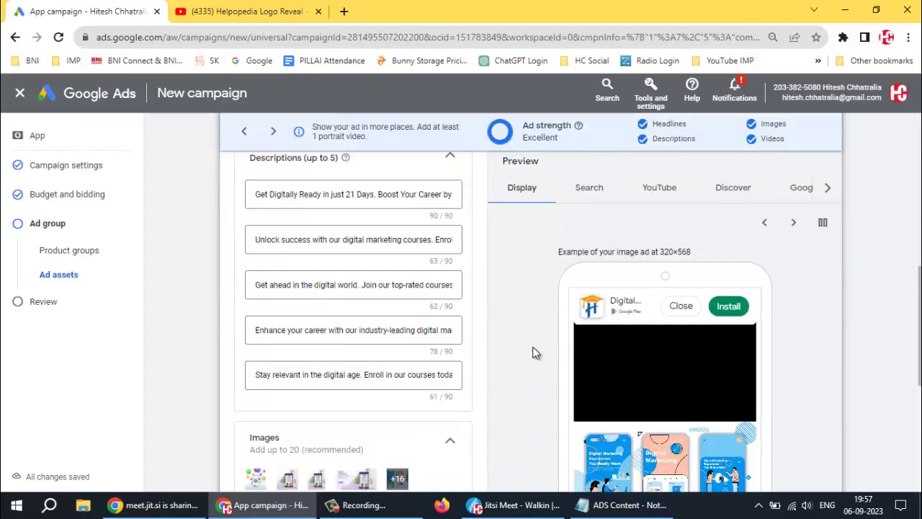
pyautogui.scroll(-1, 749, 389)
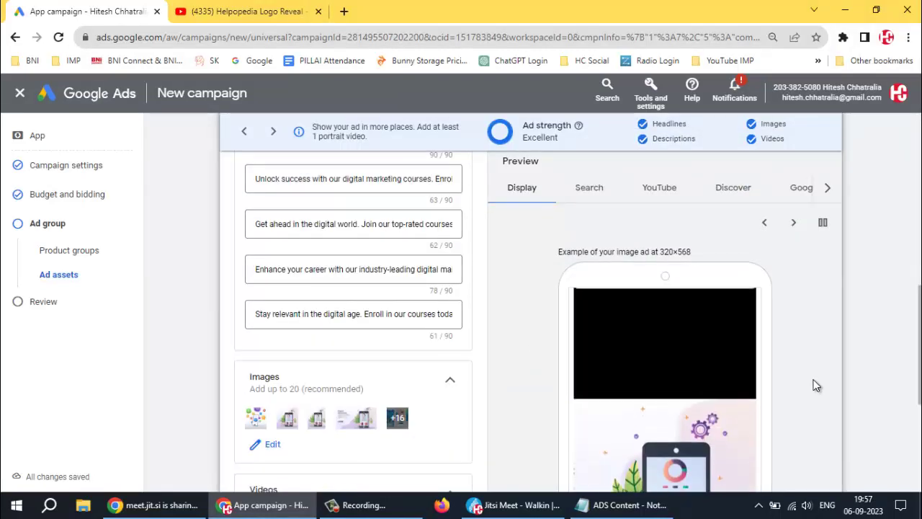
pyautogui.scroll(-2, 918, 364)
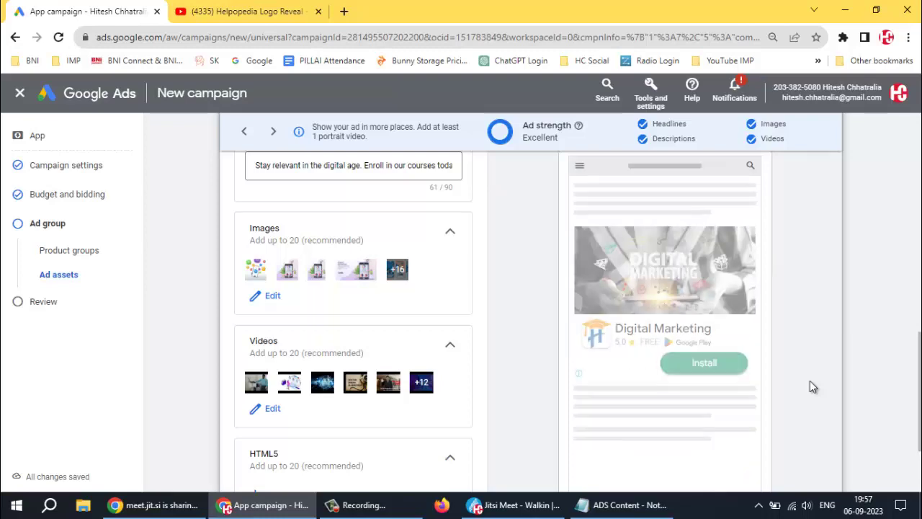
pyautogui.scroll(1, 809, 381)
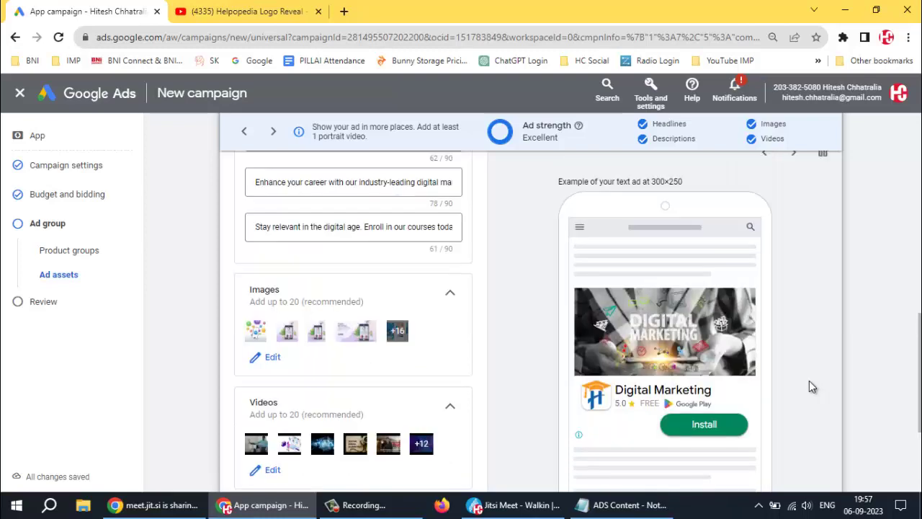
# - Examine how the ad appears in the Search, YouTube and Discover previews
pyautogui.scroll(4, 809, 381)
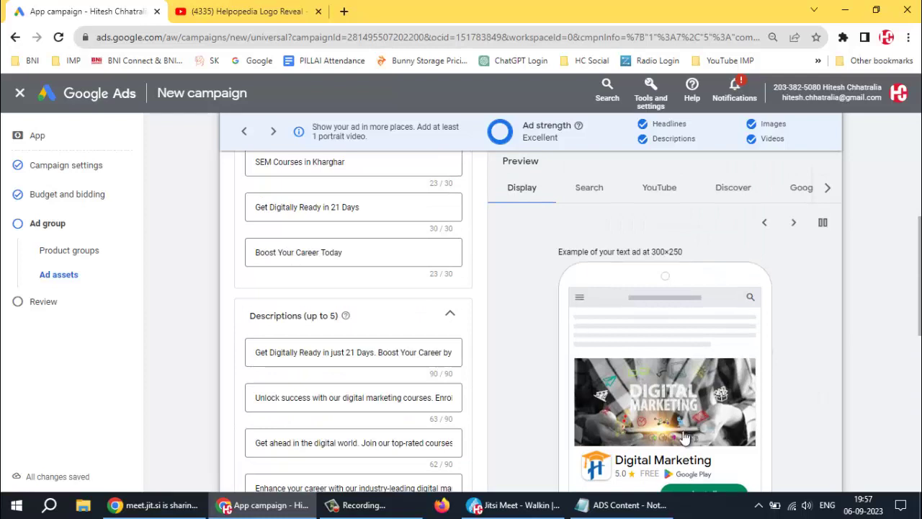
pyautogui.click(585, 191)
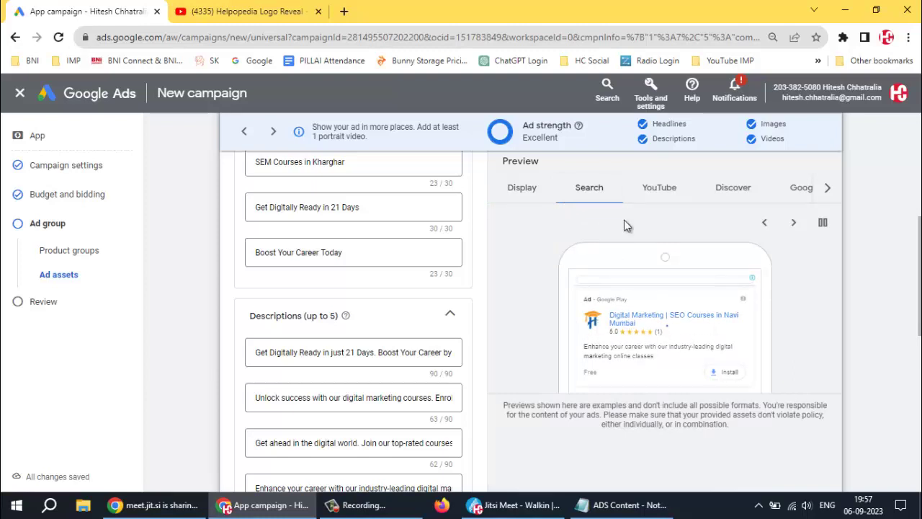
pyautogui.click(652, 188)
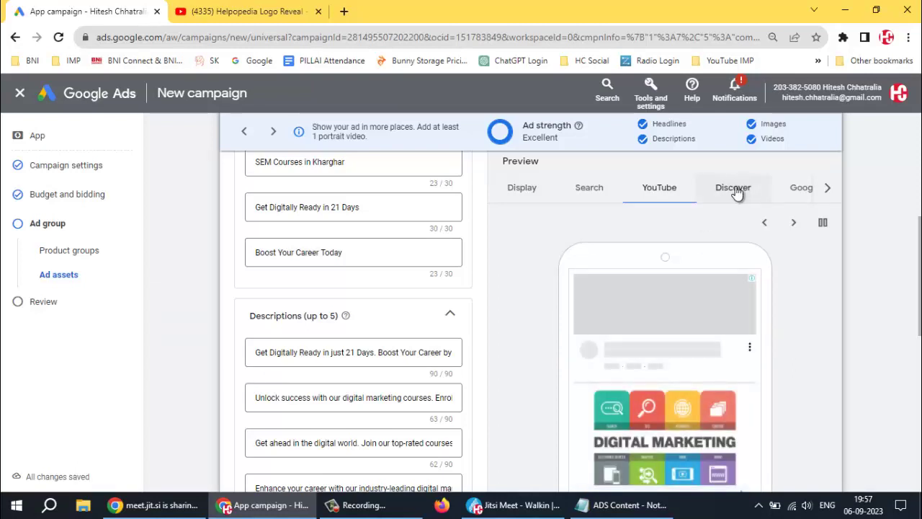
pyautogui.scroll(-2, 684, 415)
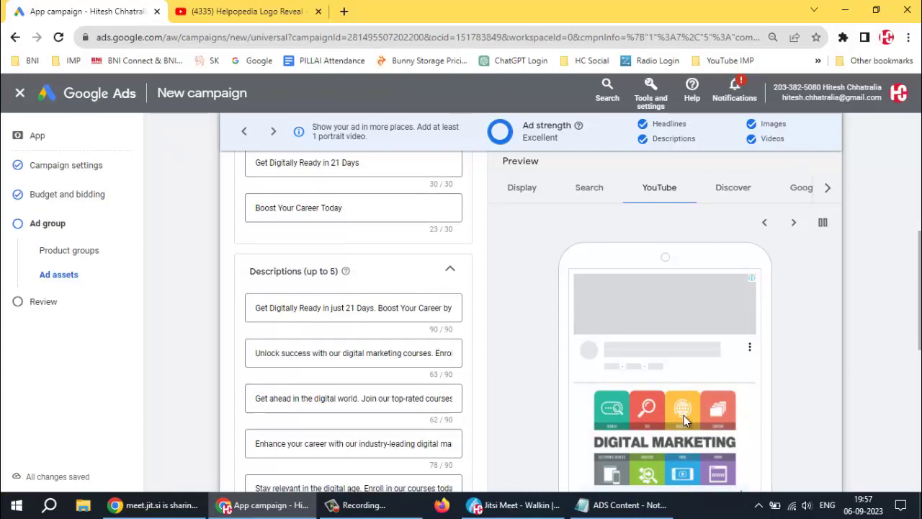
pyautogui.scroll(-5, 635, 386)
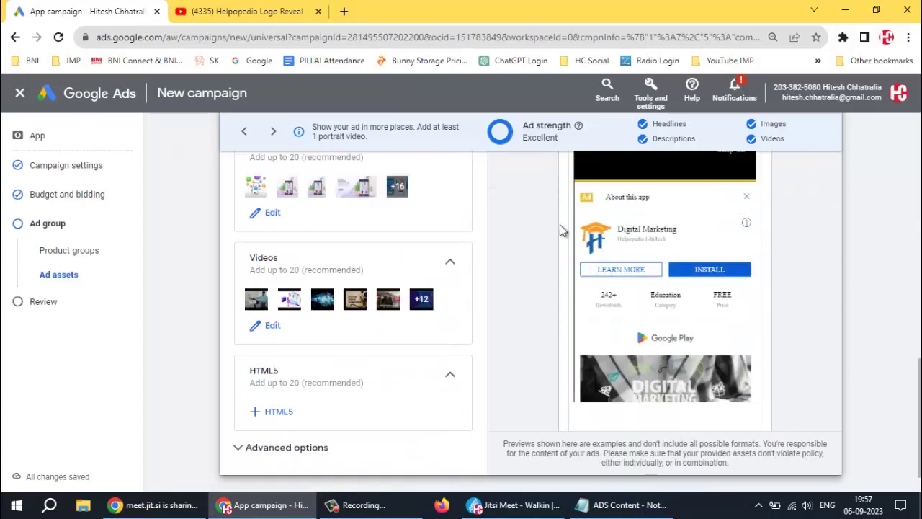
pyautogui.scroll(5, 718, 260)
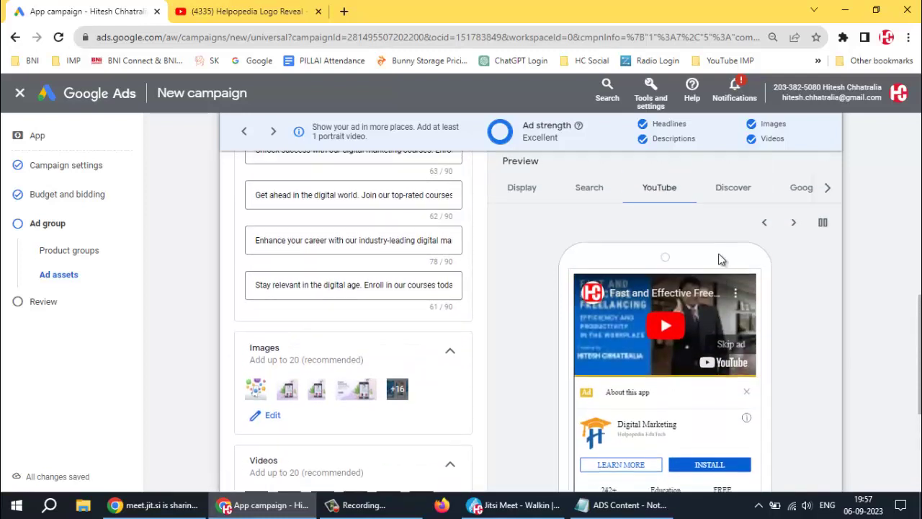
pyautogui.click(728, 191)
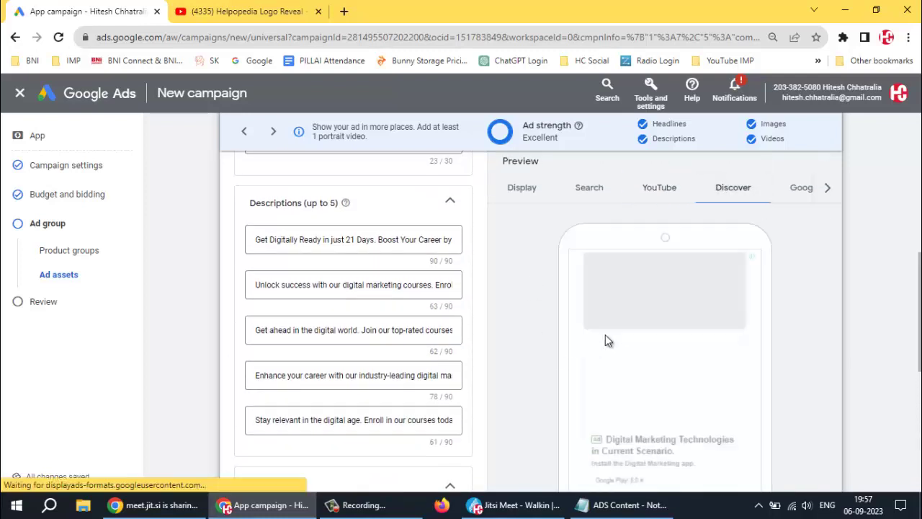
pyautogui.scroll(-5, 609, 335)
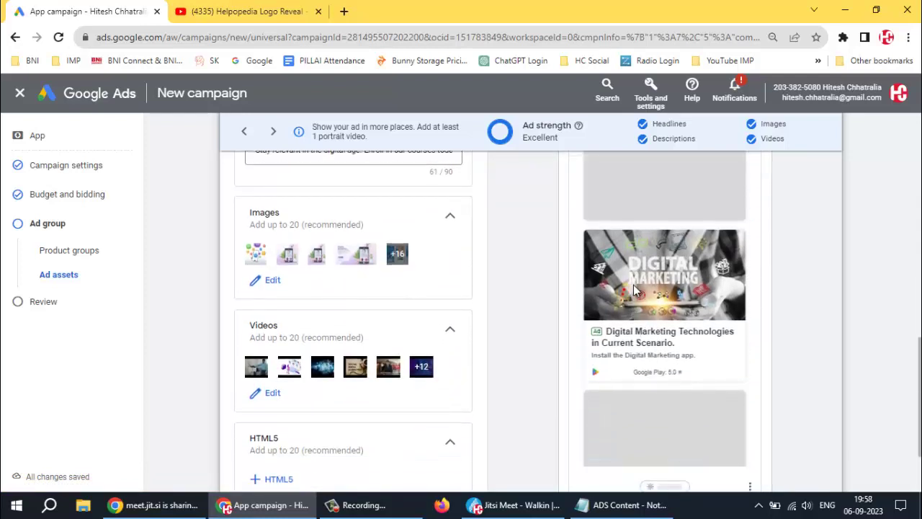
pyautogui.scroll(3, 658, 297)
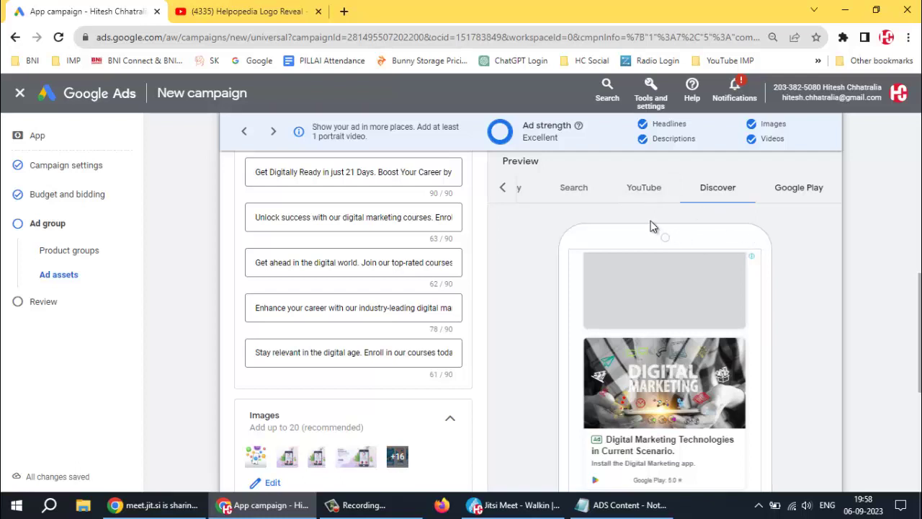
# - Examine the Google Play previews of the ad and advance to the next example
pyautogui.click(781, 191)
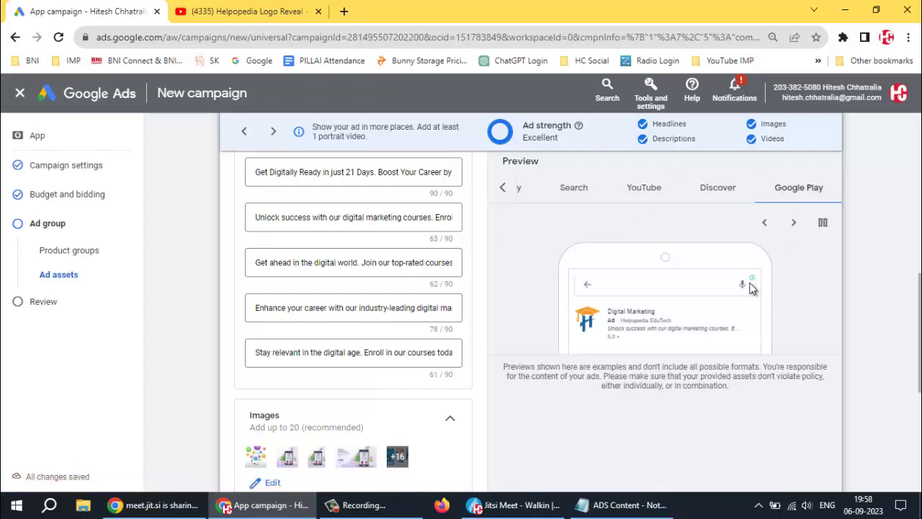
pyautogui.scroll(-1, 754, 290)
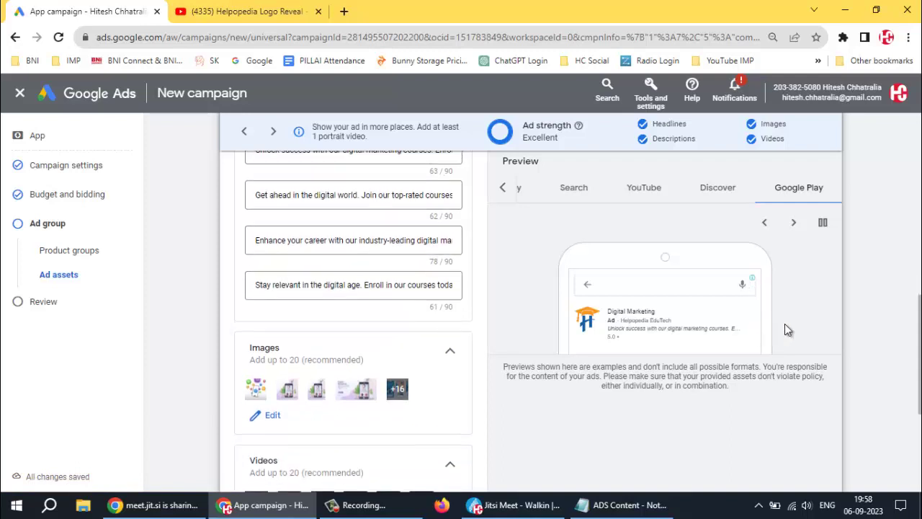
pyautogui.scroll(-3, 720, 317)
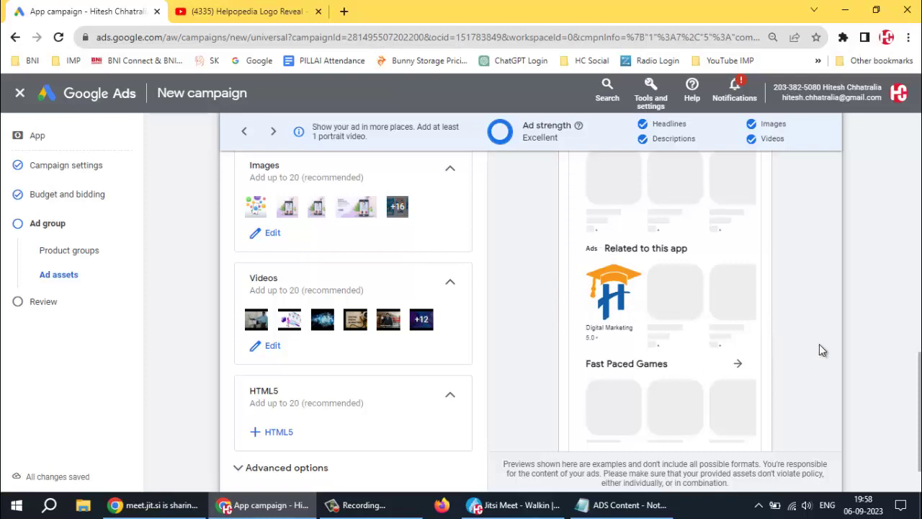
pyautogui.scroll(4, 863, 338)
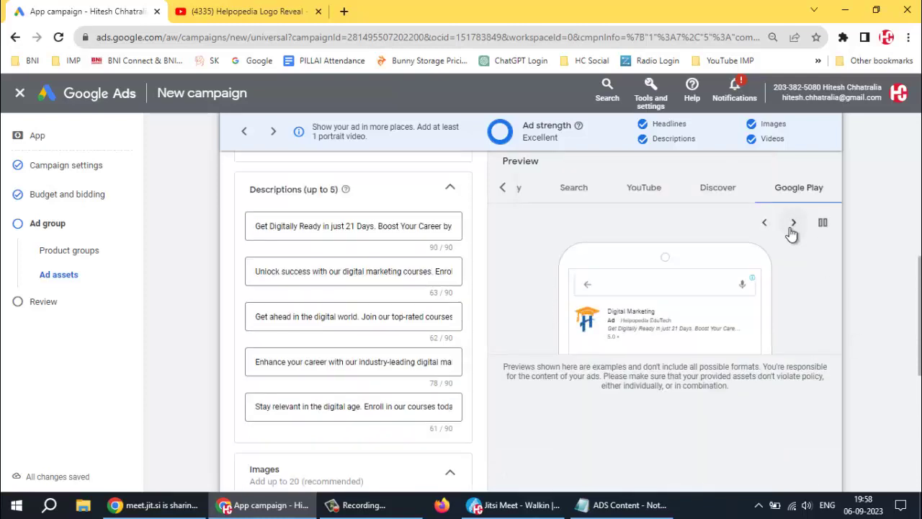
pyautogui.click(793, 224)
# - Continue to the Campaign Review, check the App Install - Helpopedia summary and publish the campaign
pyautogui.scroll(-5, 859, 278)
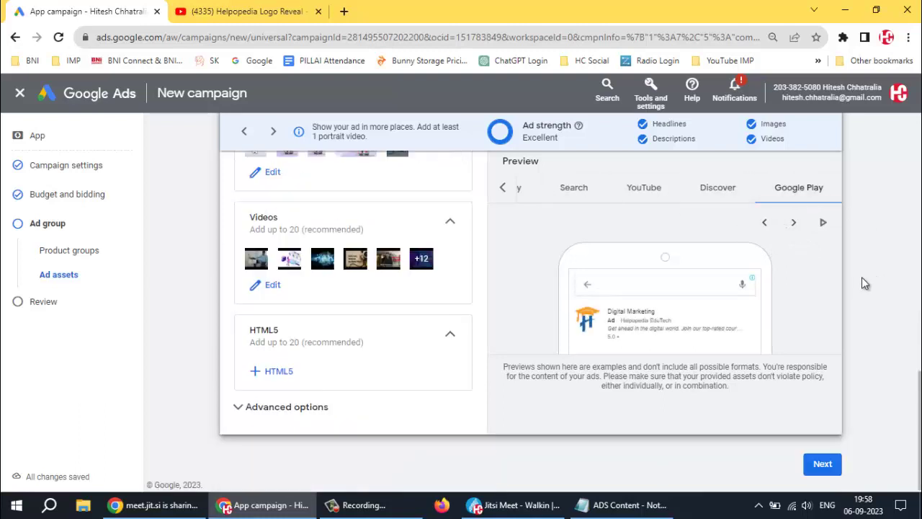
pyautogui.click(825, 465)
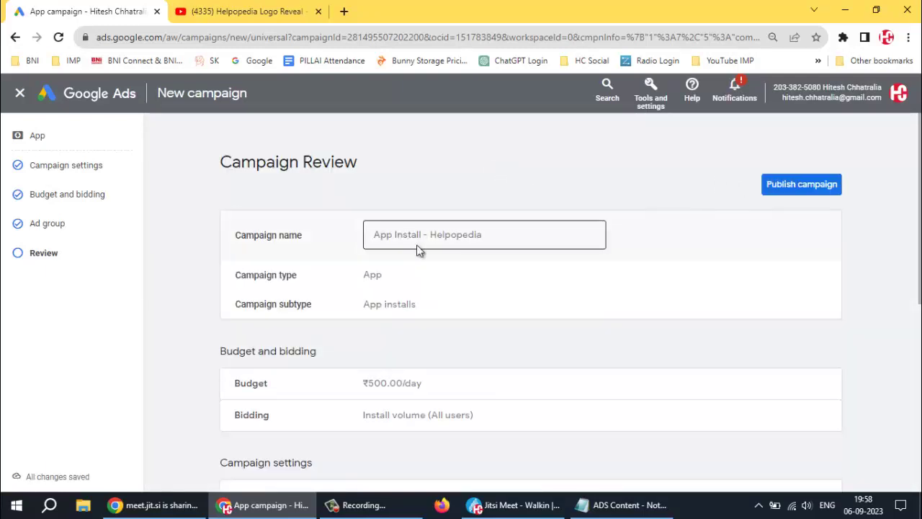
pyautogui.scroll(-5, 504, 273)
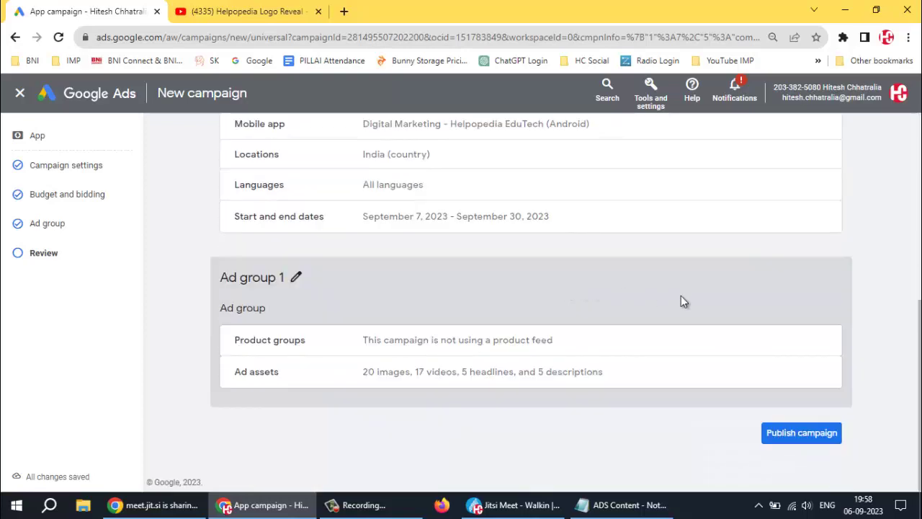
pyautogui.scroll(5, 681, 299)
pyautogui.click(808, 185)
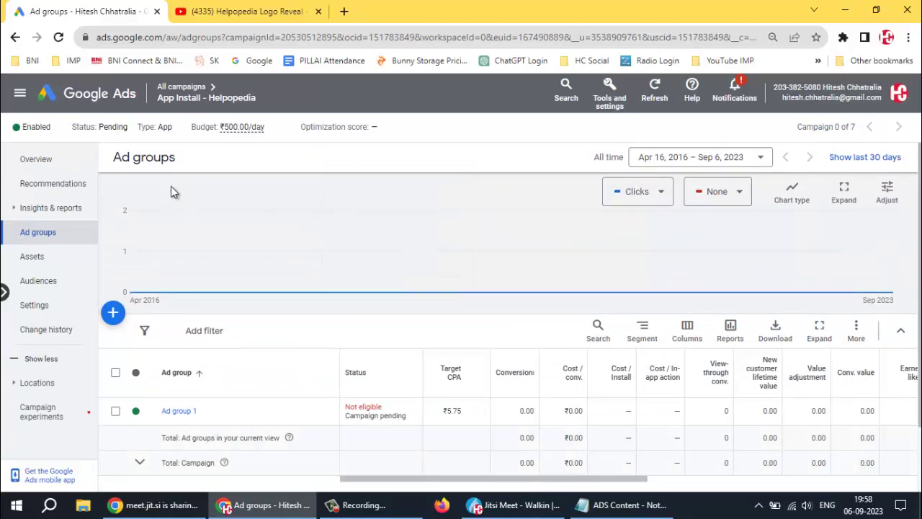
# - Look through the list of all campaigns for the App Install - Helpopedia campaign
pyautogui.click(182, 87)
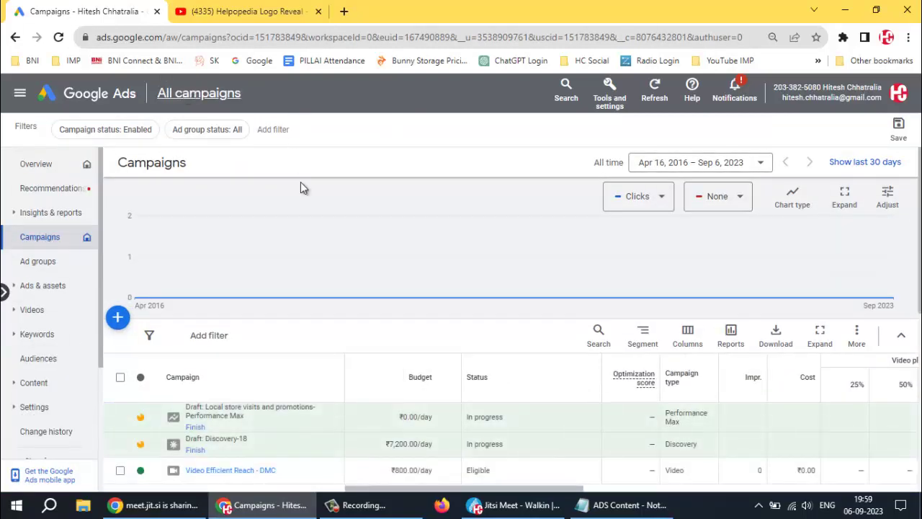
pyautogui.scroll(-5, 307, 200)
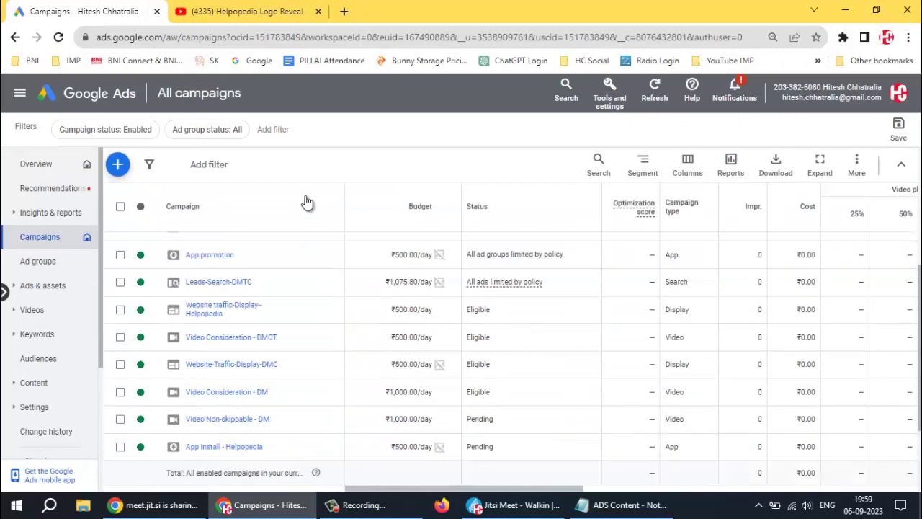
pyautogui.scroll(5, 324, 315)
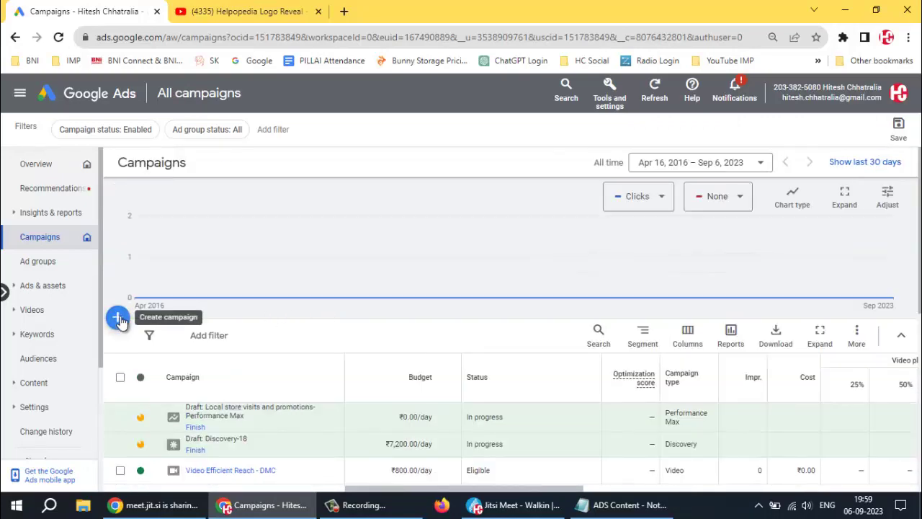
# - Start a new campaign with the Local store visits and promotions objective
pyautogui.click(118, 318)
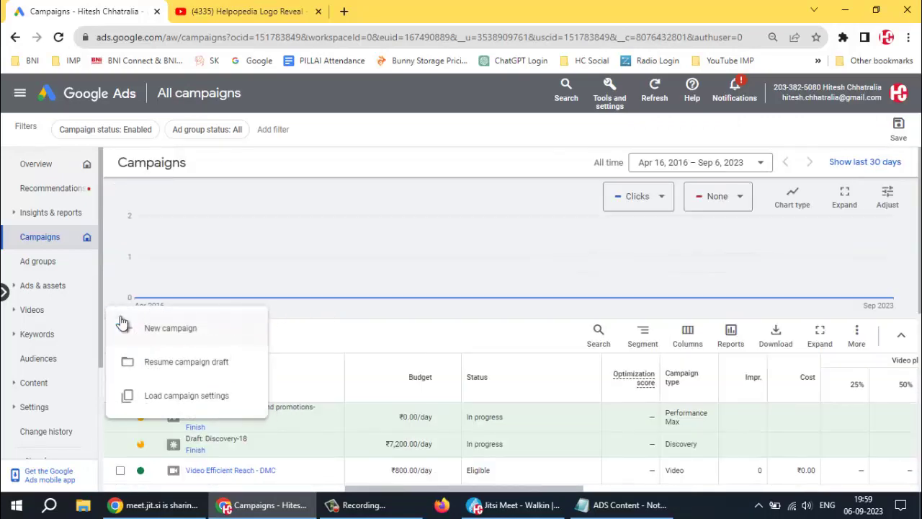
pyautogui.click(177, 333)
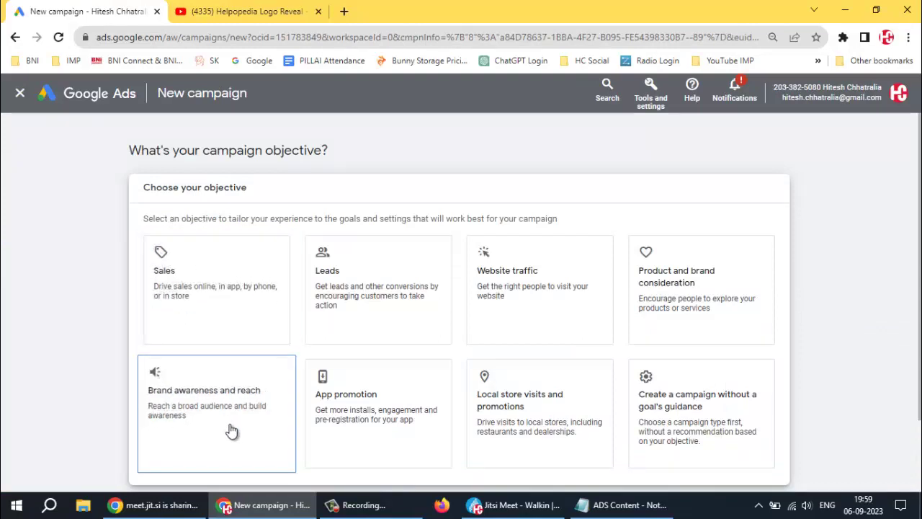
pyautogui.click(526, 407)
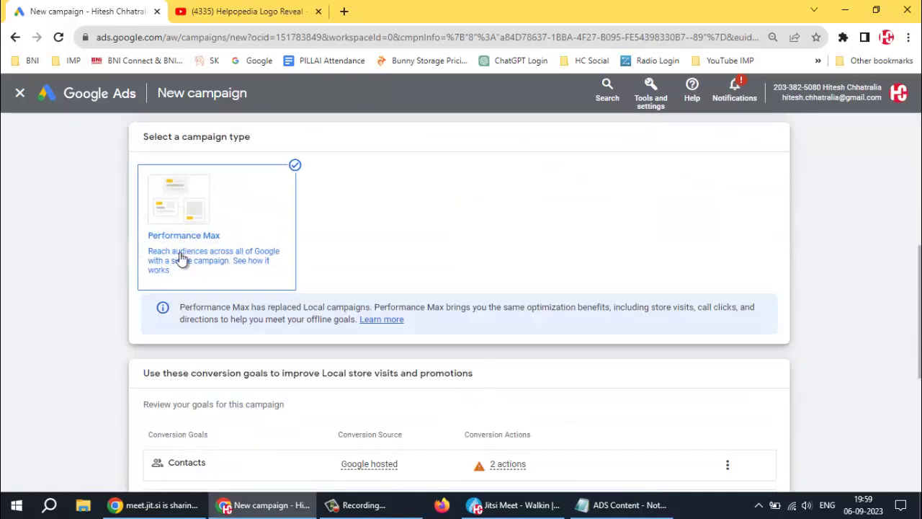
# - Choose Performance Max as the campaign type and open the store location choices in the campaign feeds
pyautogui.click(208, 260)
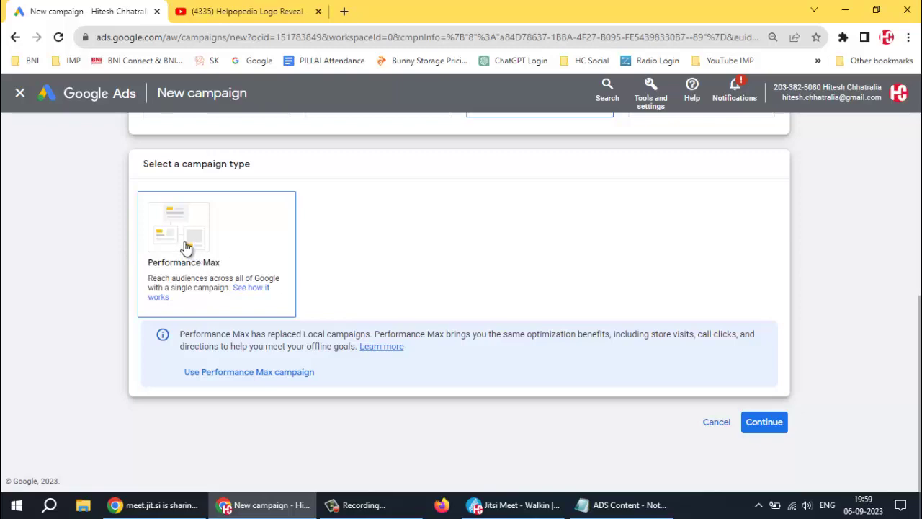
pyautogui.click(186, 247)
pyautogui.scroll(-3, 184, 242)
pyautogui.scroll(2, 226, 223)
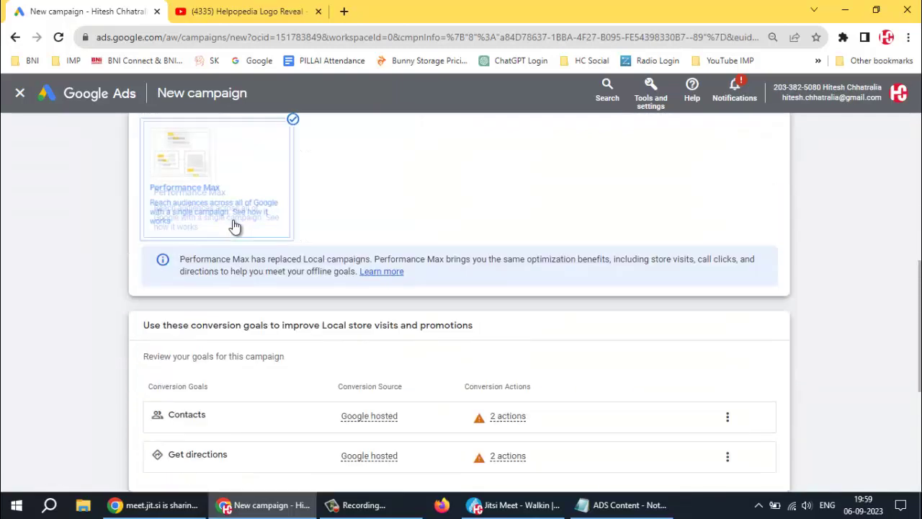
pyautogui.scroll(-4, 473, 264)
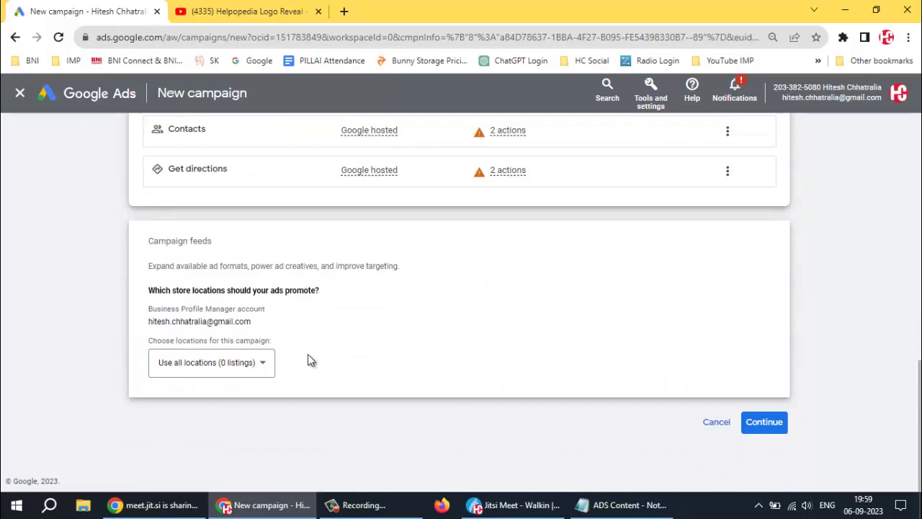
pyautogui.click(260, 366)
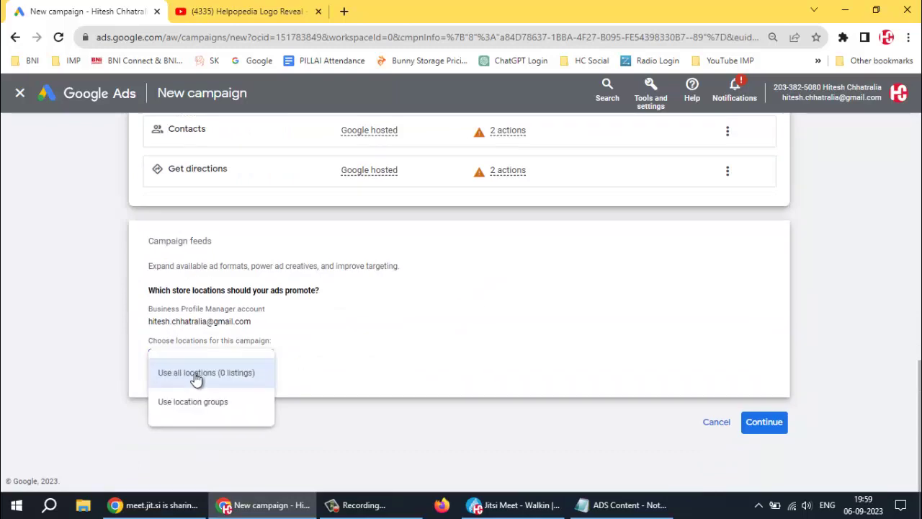
# - Search Google in a new tab for the business owner's full name
pyautogui.click(345, 12)
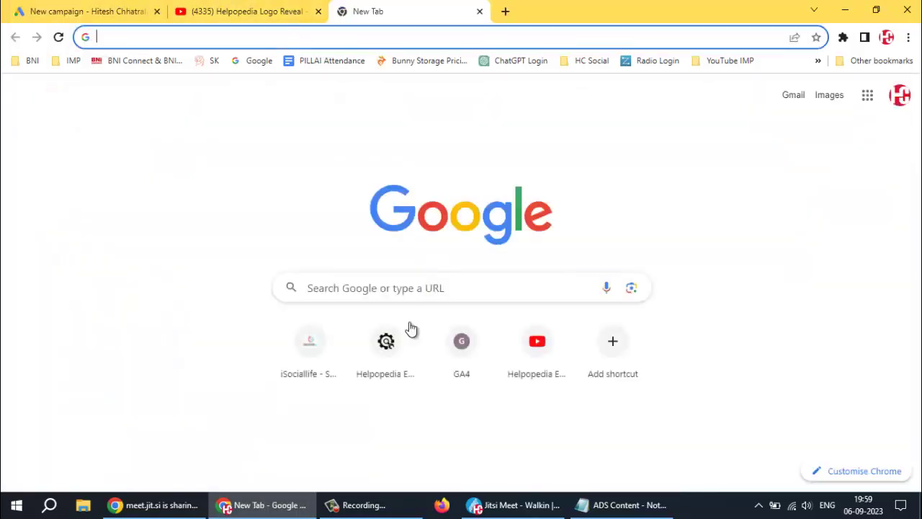
pyautogui.click(344, 288)
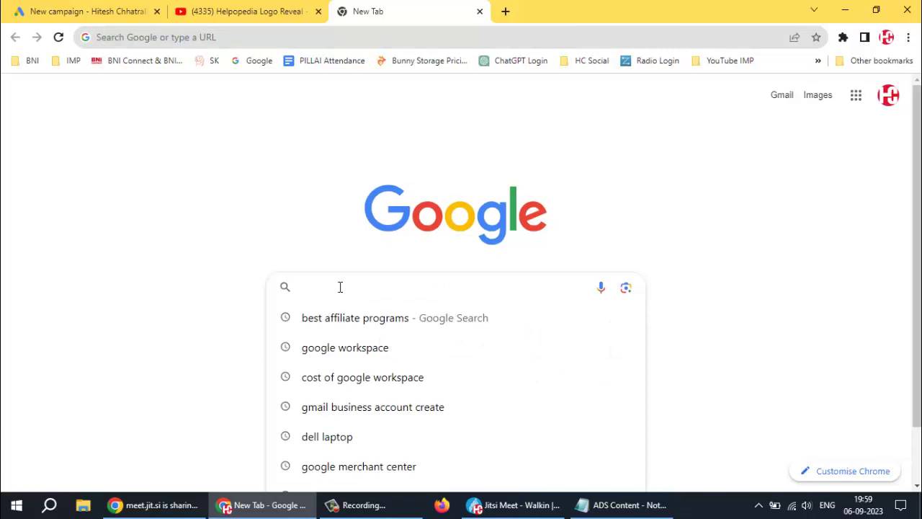
pyautogui.write('h')
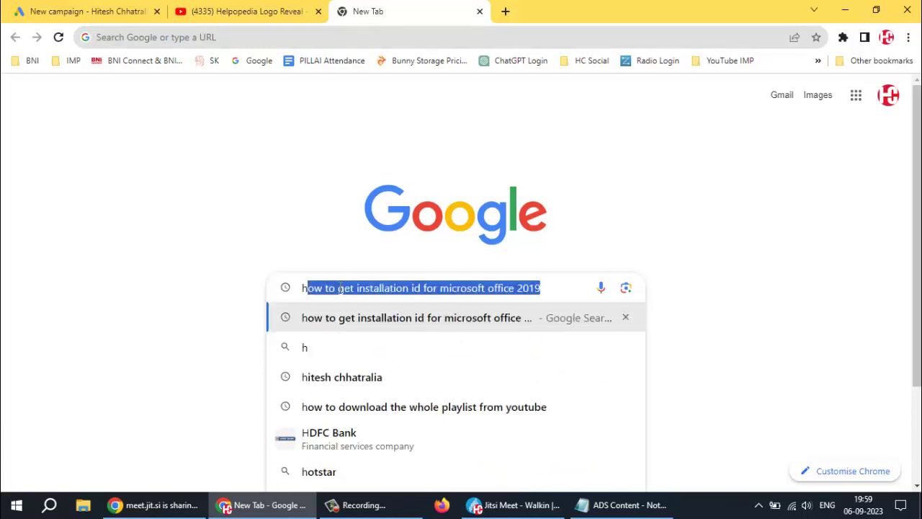
pyautogui.write('itesh')
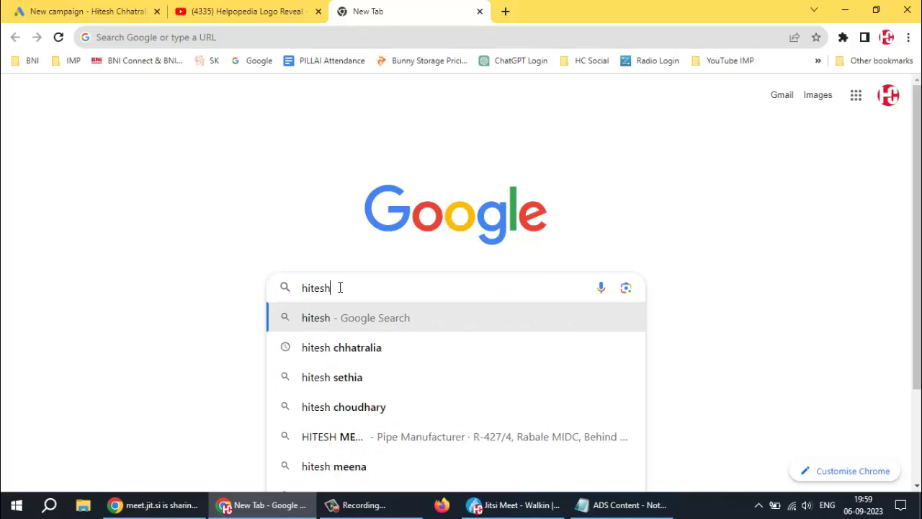
pyautogui.click(351, 347)
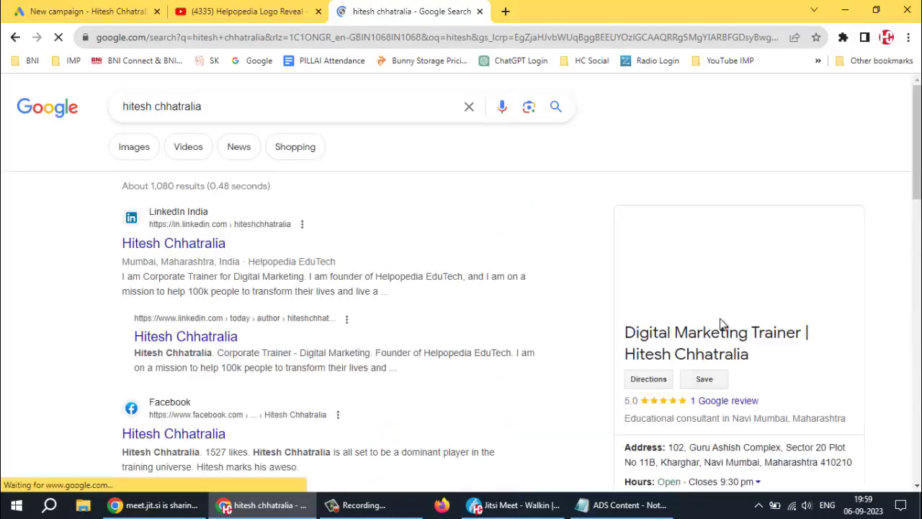
# - Highlight the business name in the search result's business listing and examine the listing's details
pyautogui.moveTo(624, 332); pyautogui.dragTo(817, 350)
pyautogui.scroll(-5, 813, 372)
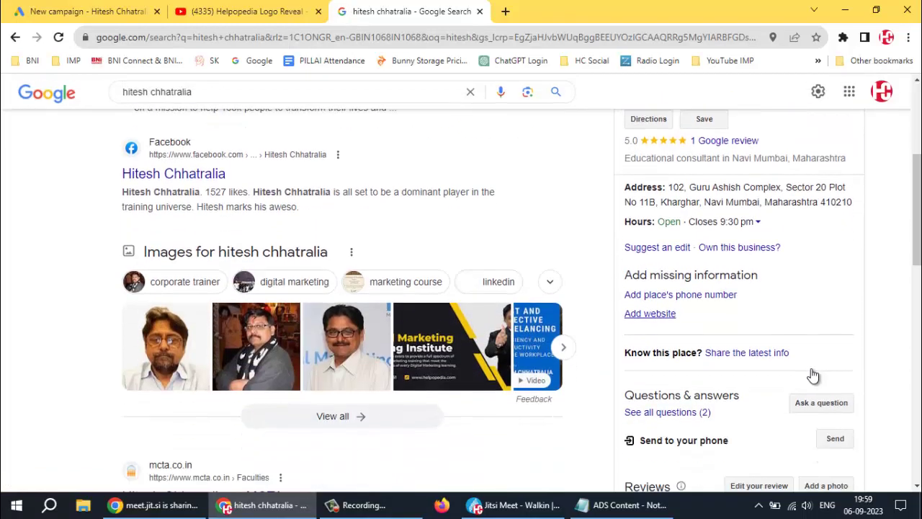
pyautogui.scroll(1, 685, 375)
pyautogui.scroll(3, 774, 360)
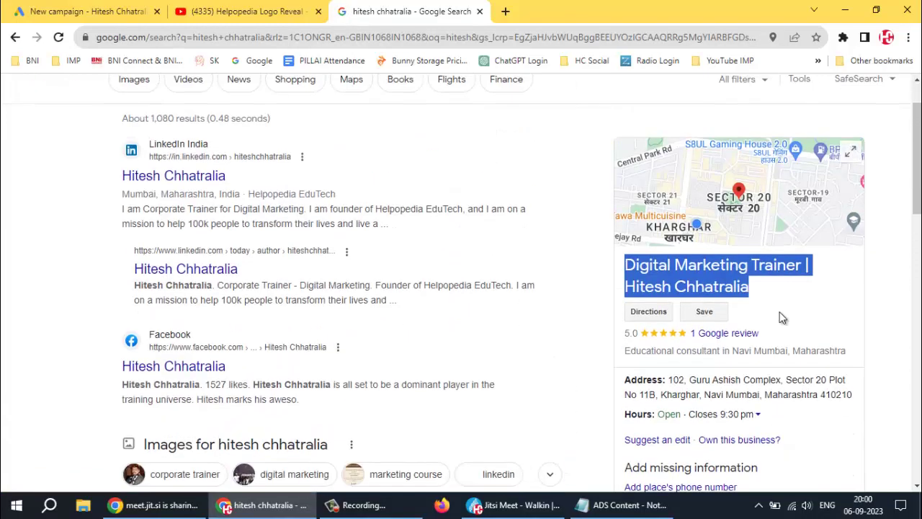
pyautogui.scroll(1, 774, 322)
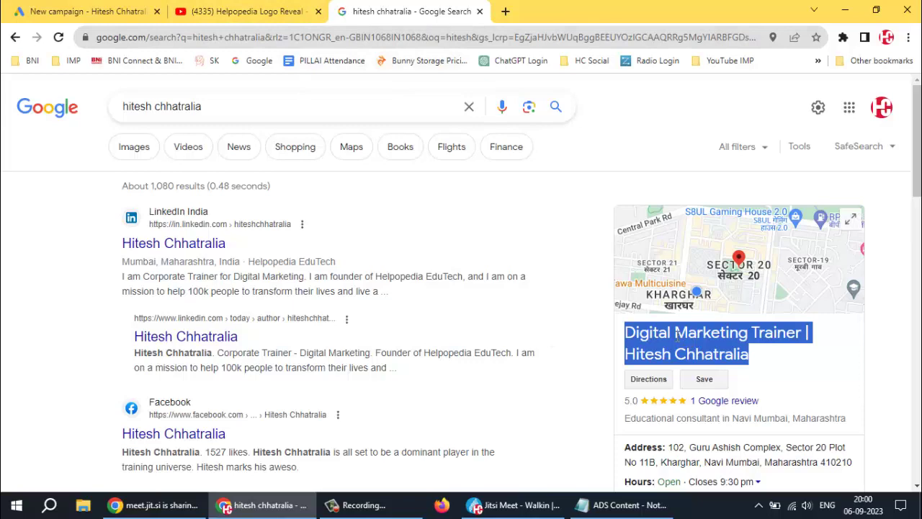
# - Copy the highlighted business name from the search listing and return to the new campaign in Google Ads
pyautogui.rightClick(628, 338)
pyautogui.click(660, 348)
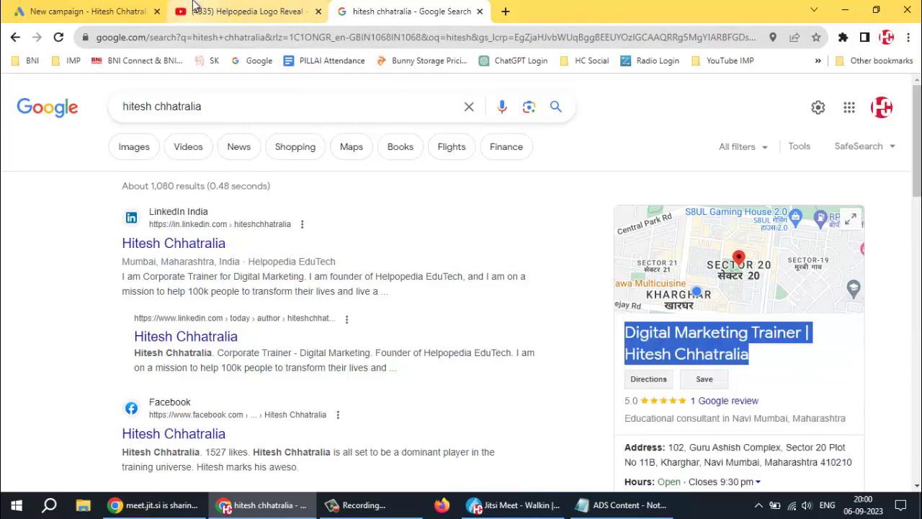
pyautogui.click(98, 11)
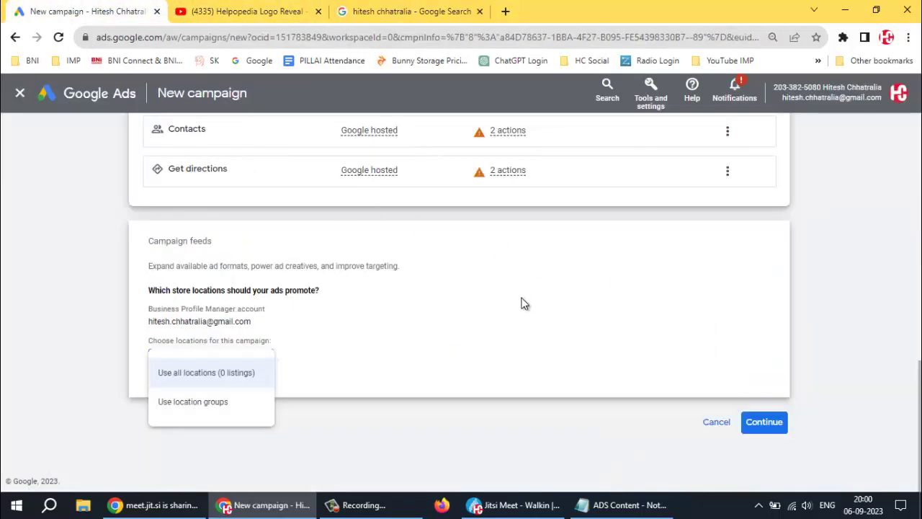
# - Set the campaign's store locations to use the location group HE - Kharghar, save it and continue
pyautogui.click(364, 444)
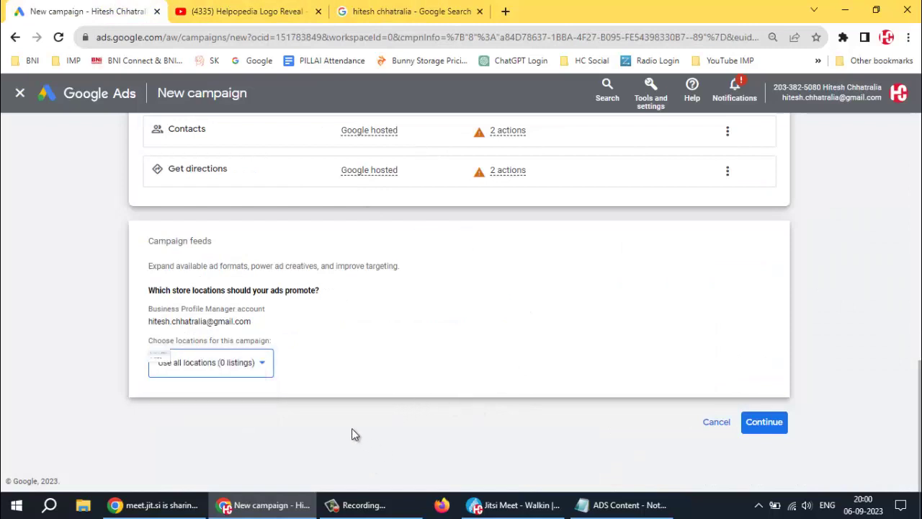
pyautogui.click(210, 365)
pyautogui.click(196, 403)
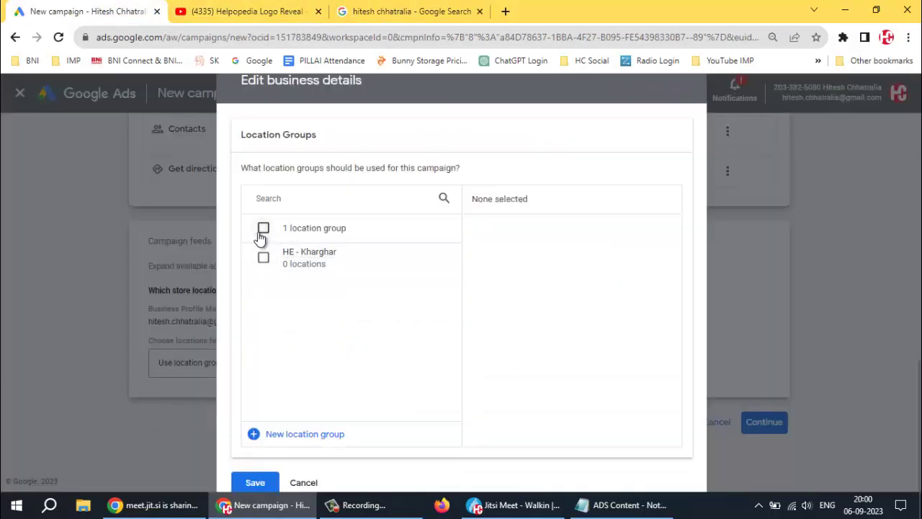
pyautogui.click(263, 228)
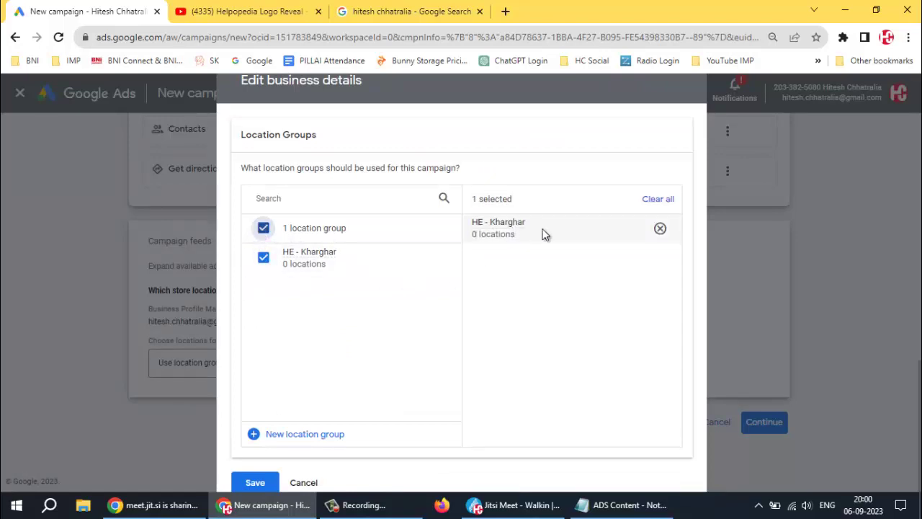
pyautogui.click(253, 483)
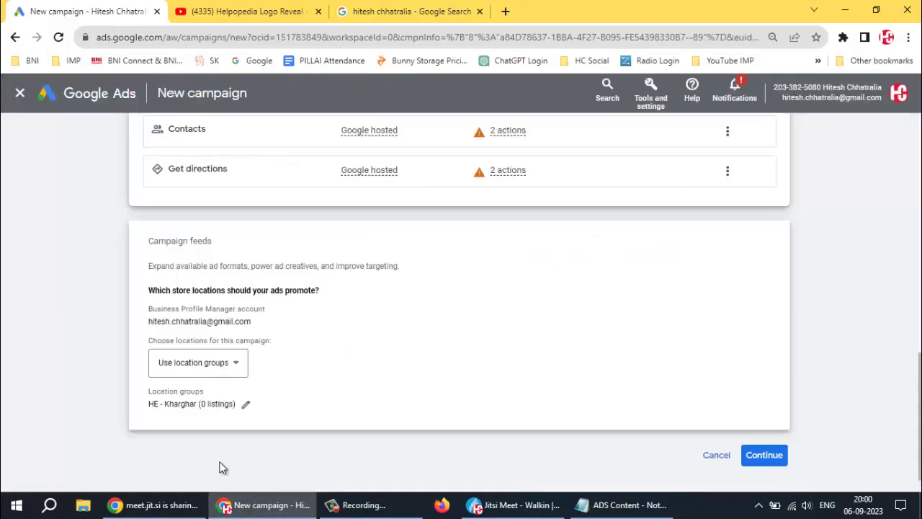
pyautogui.click(768, 457)
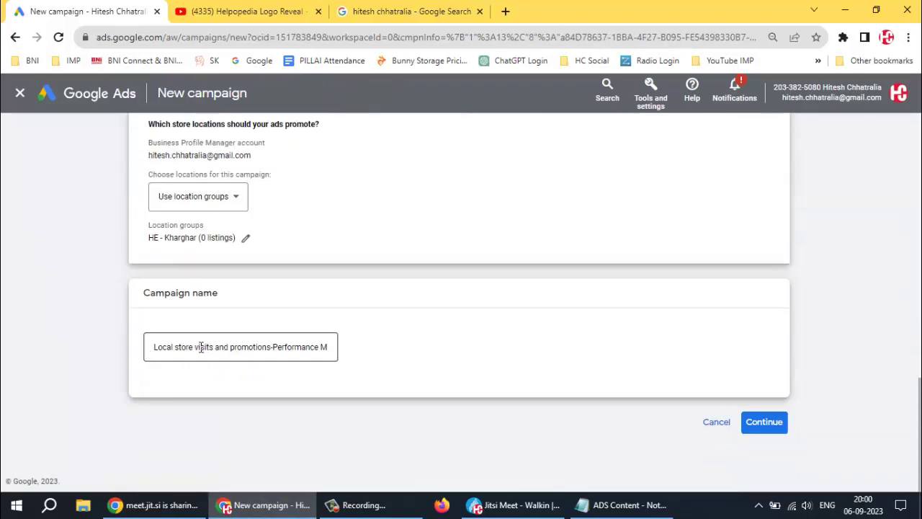
# - Shorten the campaign name to "Local store visits" and continue by starting a new campaign instead of the saved draft
pyautogui.moveTo(214, 347); pyautogui.dragTo(571, 344)
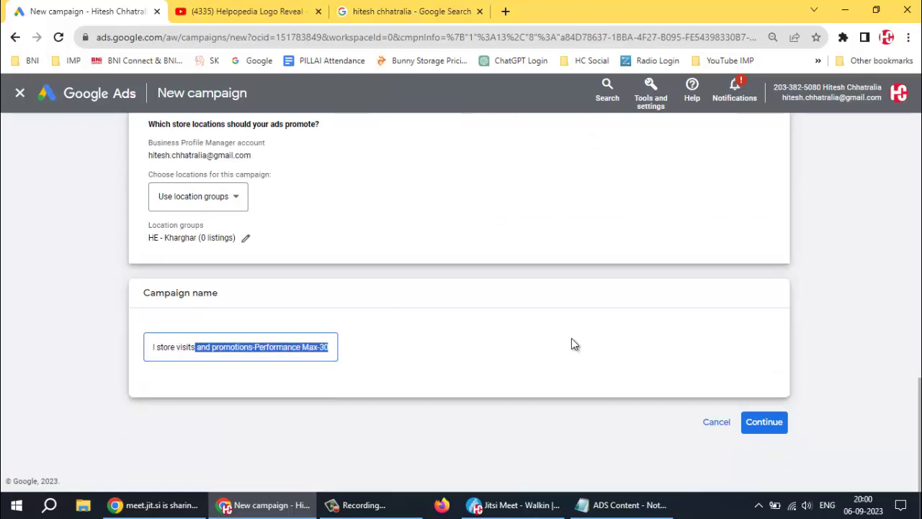
pyautogui.press('BackSpace')
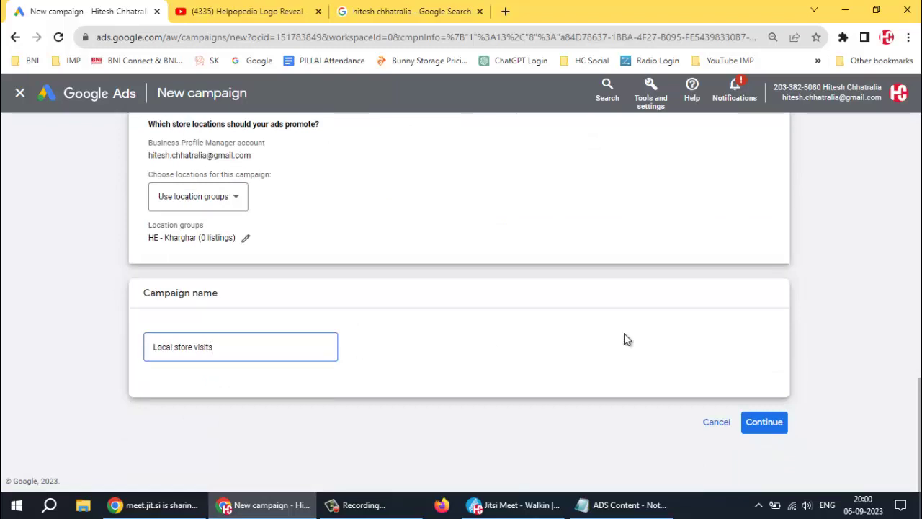
pyautogui.click(763, 423)
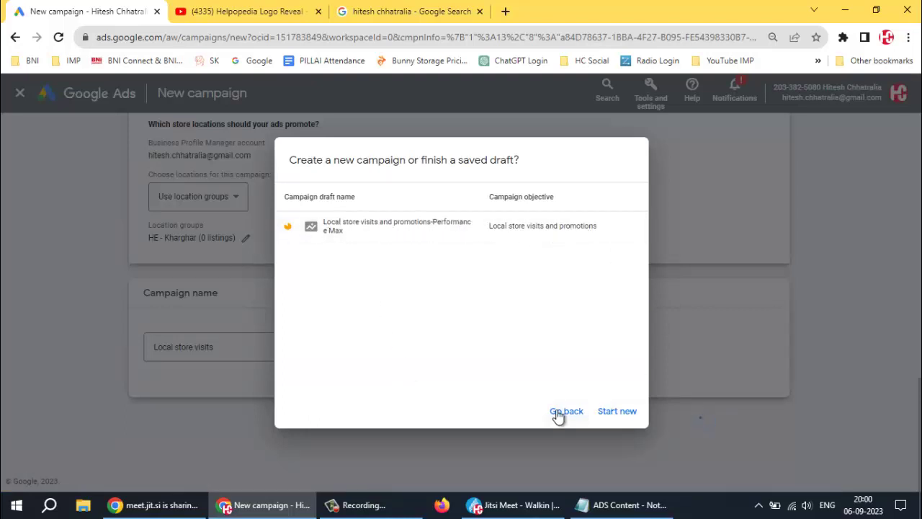
pyautogui.click(618, 412)
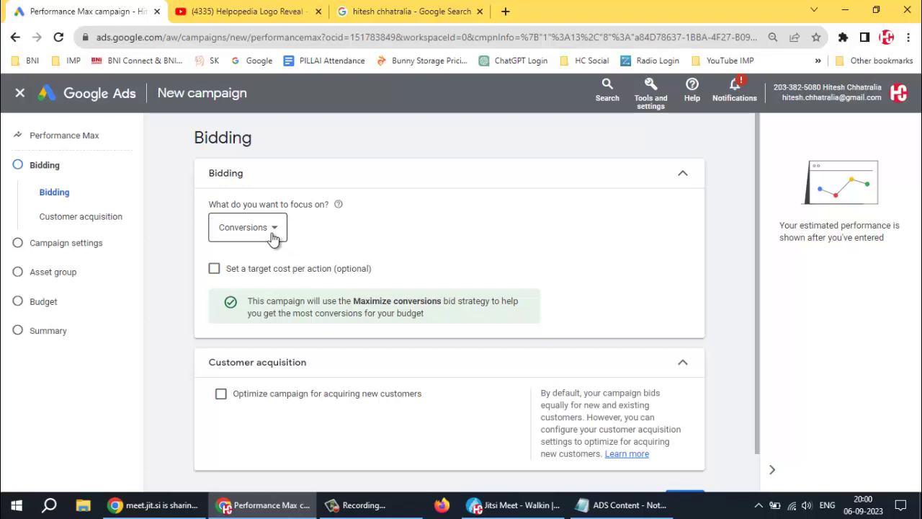
# - Keep the bidding focus on Conversions and enable a target cost per action of ₹2
pyautogui.click(275, 229)
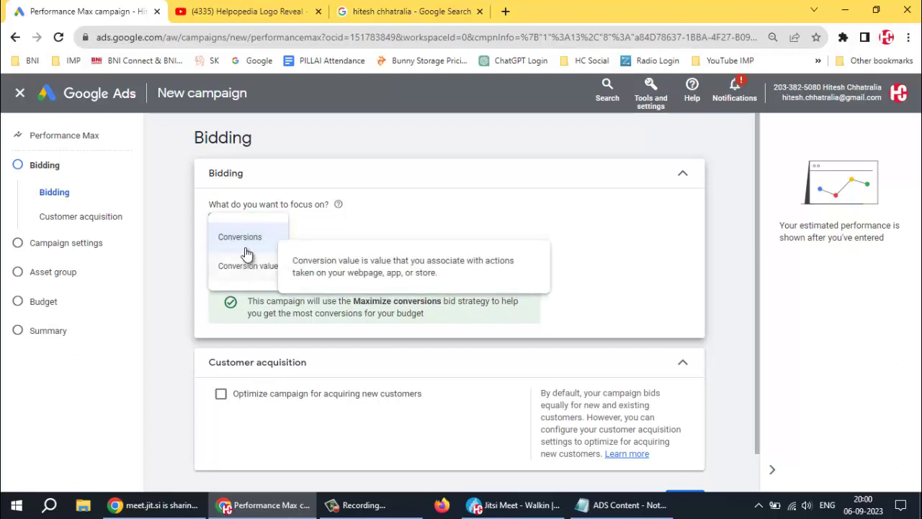
pyautogui.click(243, 238)
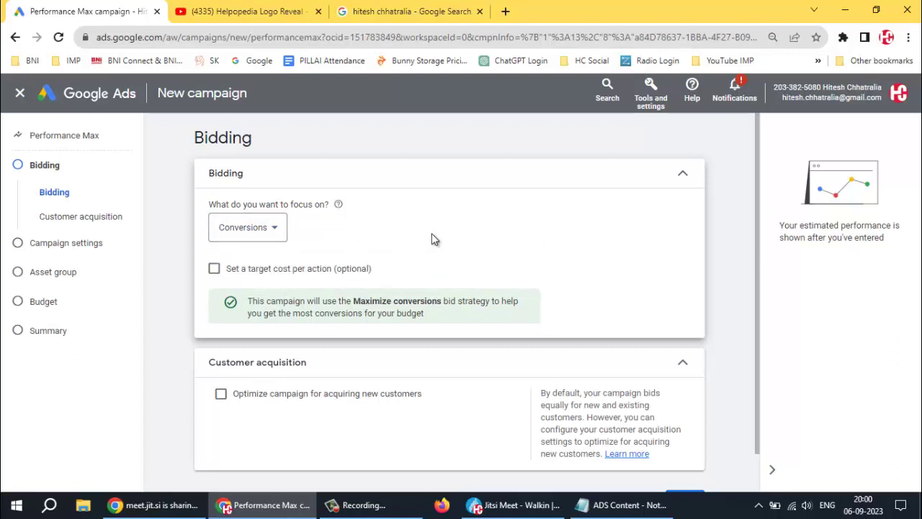
pyautogui.click(214, 268)
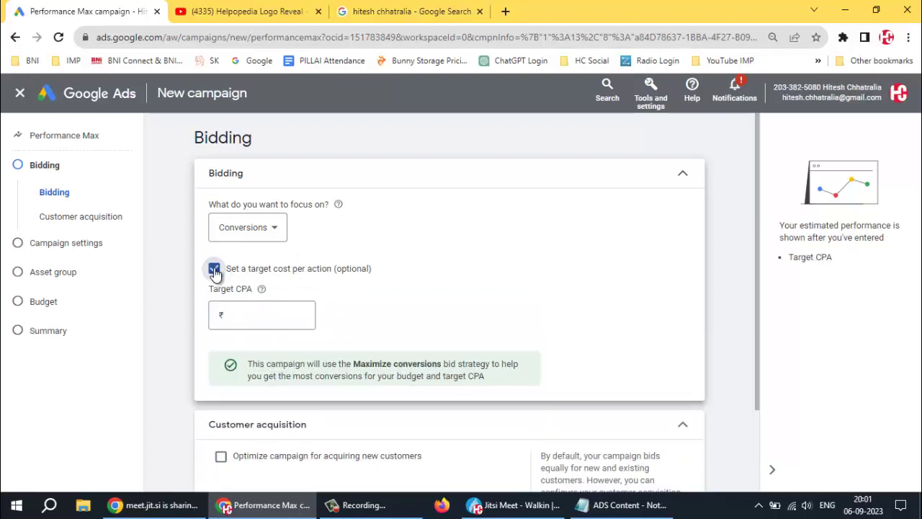
pyautogui.click(252, 311)
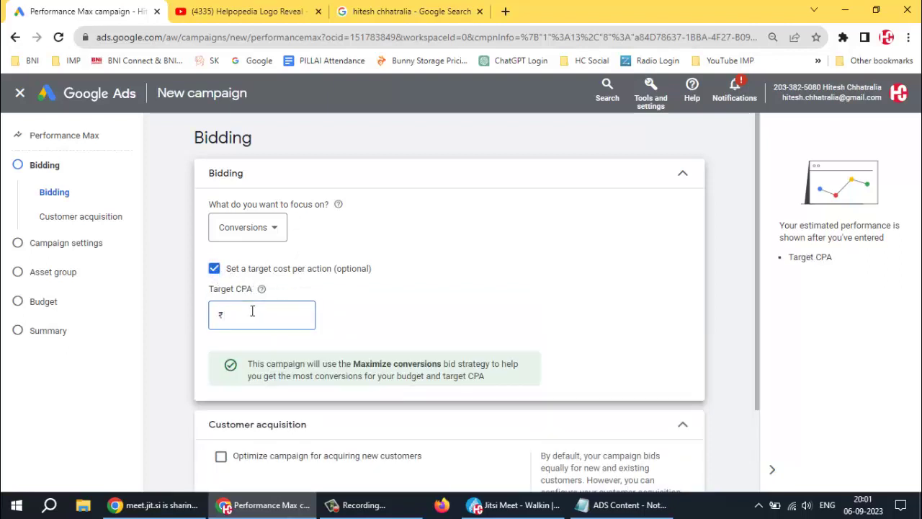
pyautogui.write('2')
pyautogui.click(415, 309)
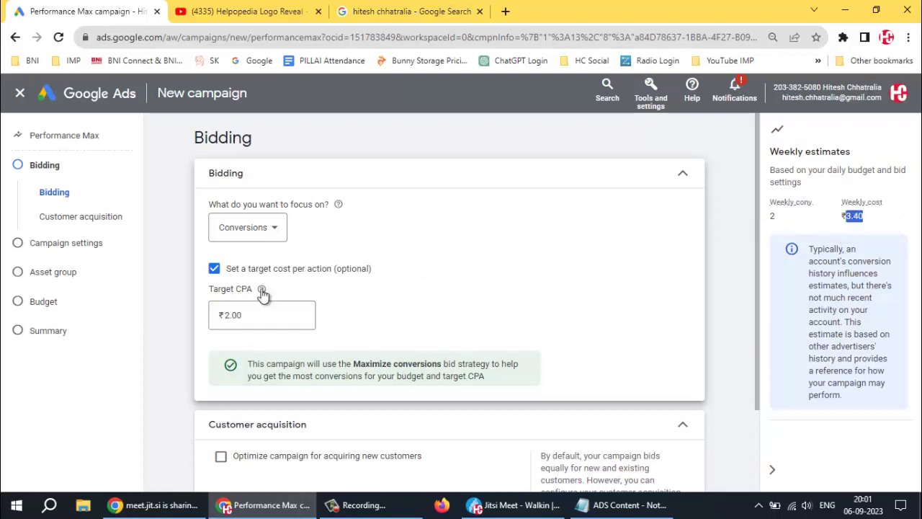
# - Try a target cost per action of ₹10 for the campaign's bidding
pyautogui.doubleClick(240, 314)
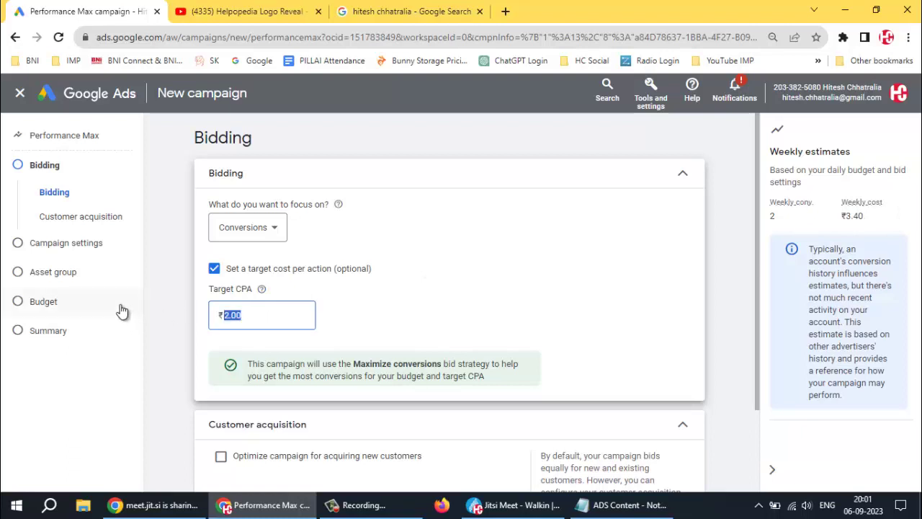
pyautogui.write('10')
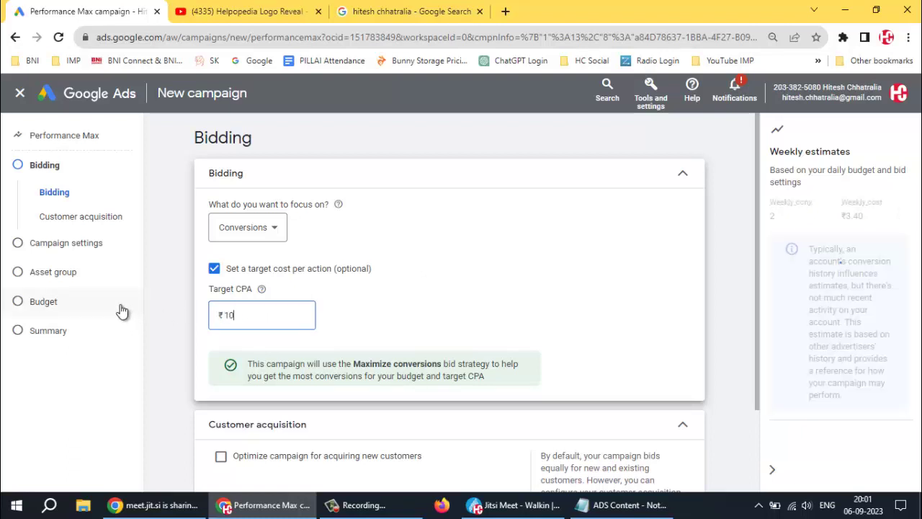
pyautogui.click(447, 311)
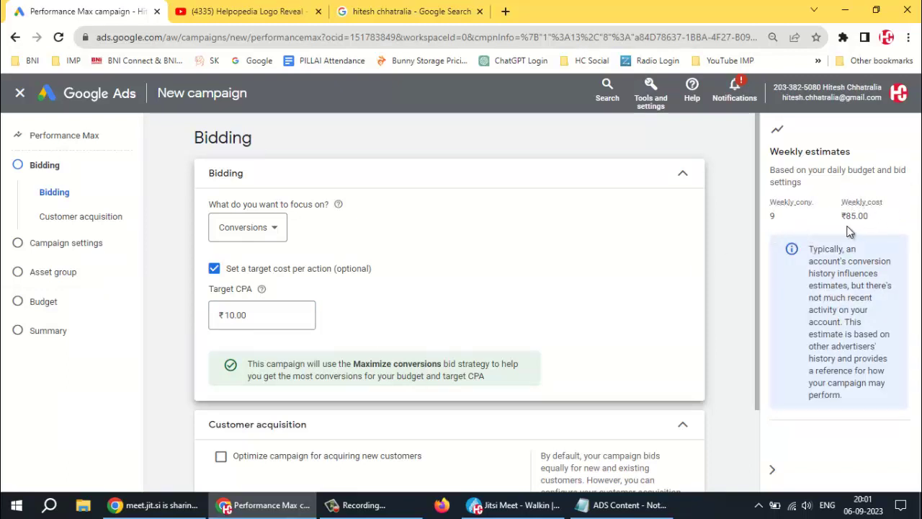
# - Set the target cost per action to ₹100
pyautogui.moveTo(253, 315); pyautogui.dragTo(78, 321)
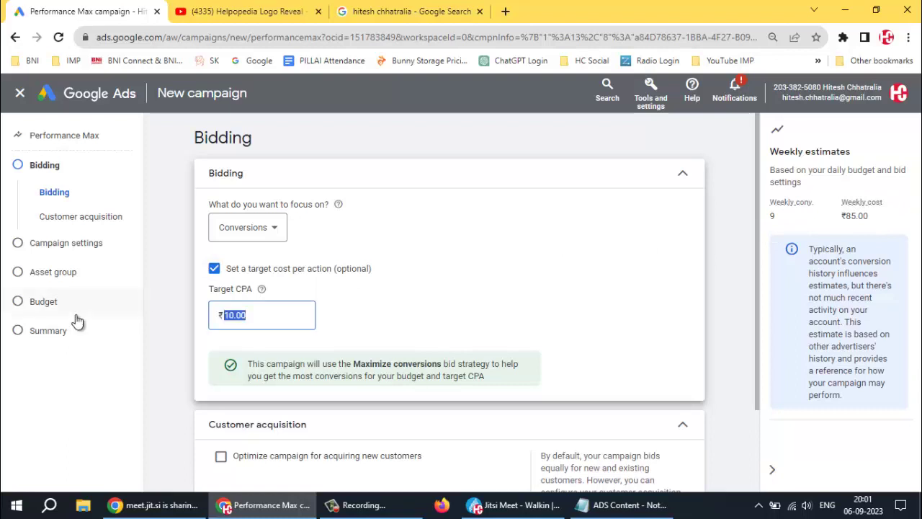
pyautogui.write('1')
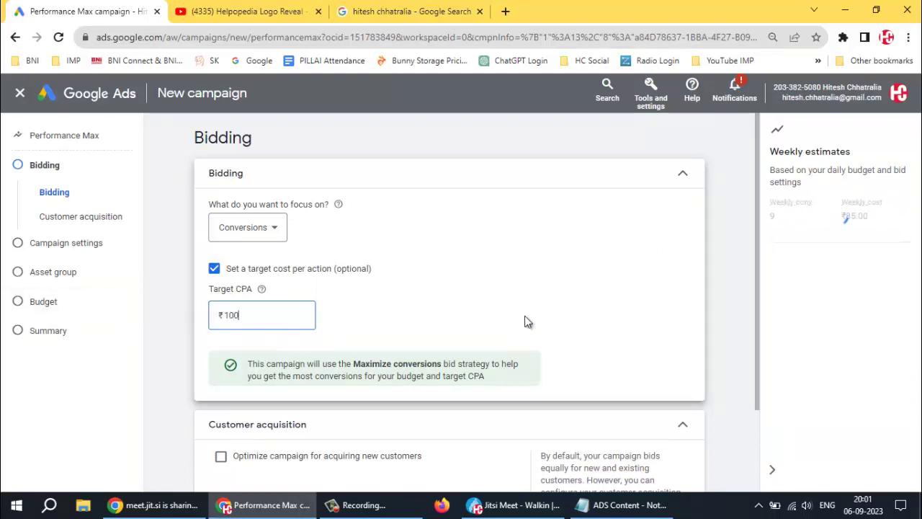
pyautogui.click(611, 303)
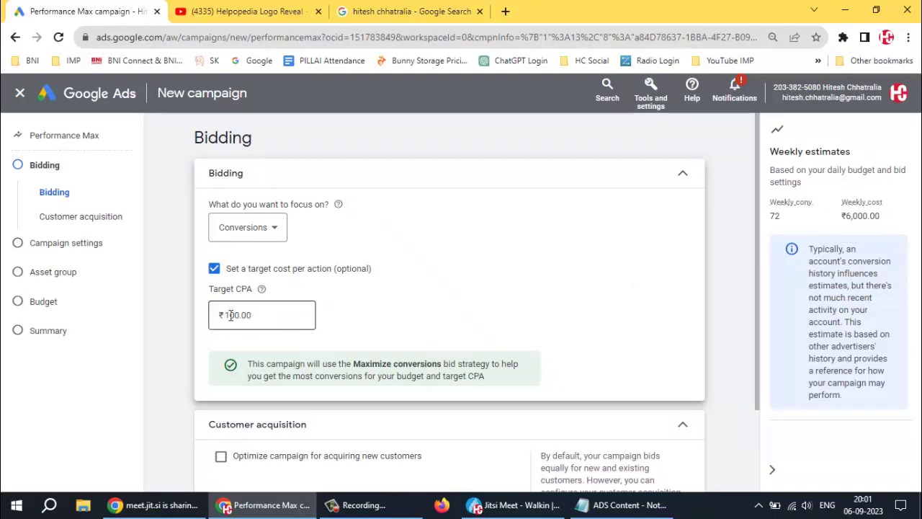
# - Go to the campaign's budget settings and enter an average daily budget of ₹25
pyautogui.doubleClick(269, 312)
pyautogui.click(103, 306)
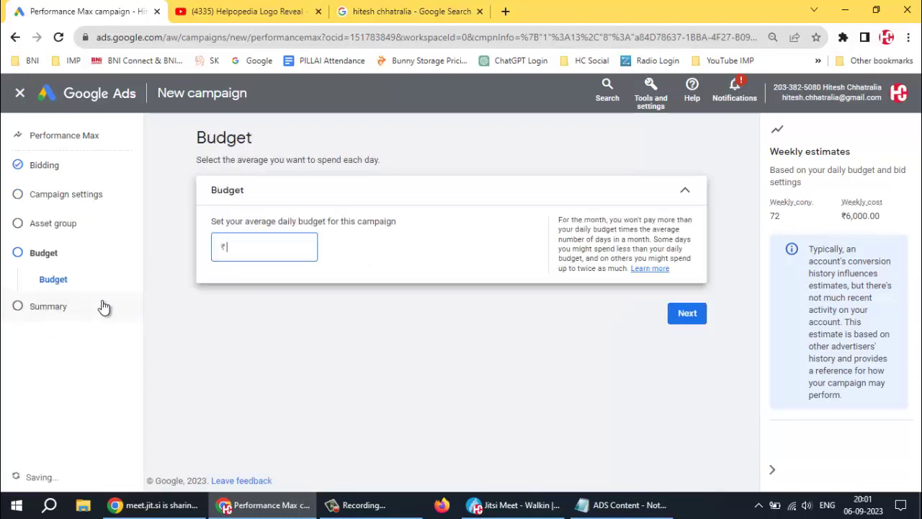
pyautogui.click(387, 274)
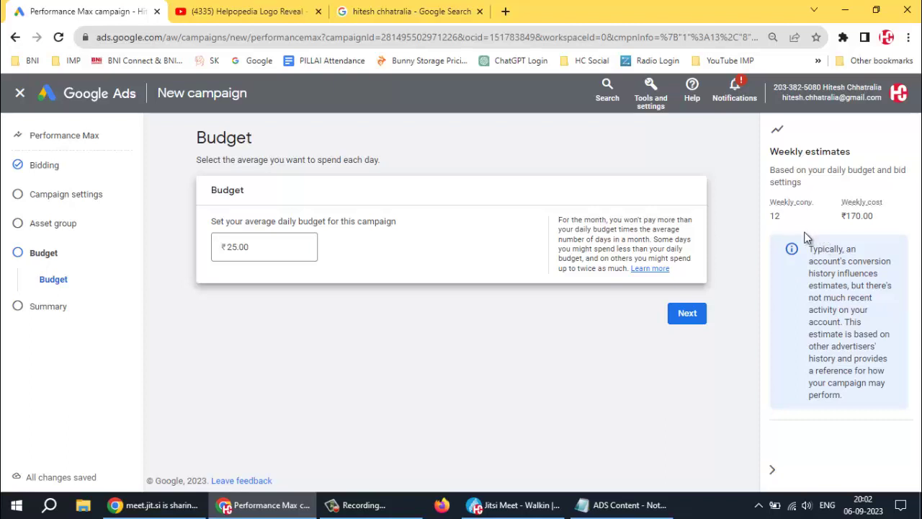
# - Set the average daily budget to ₹500 and proceed to the campaign review
pyautogui.click(242, 258)
pyautogui.hotkey('ctrl', 'a')
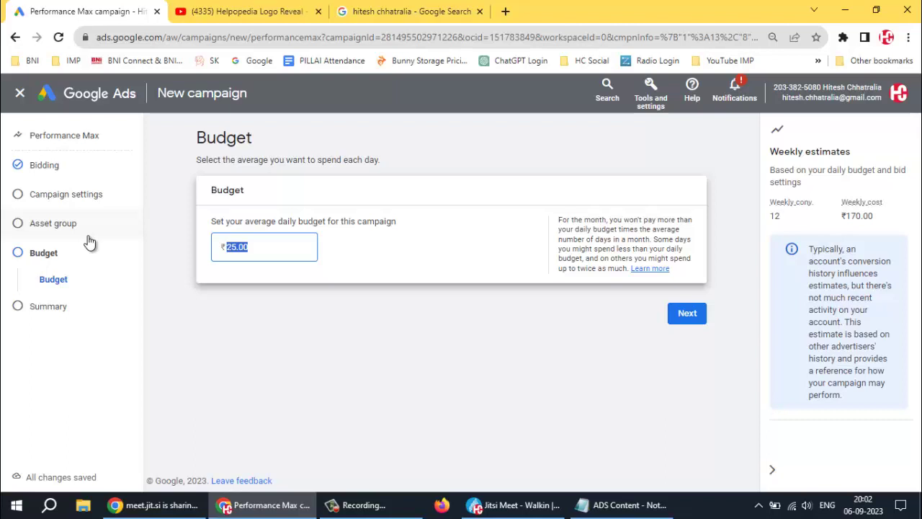
pyautogui.write('5')
pyautogui.click(395, 254)
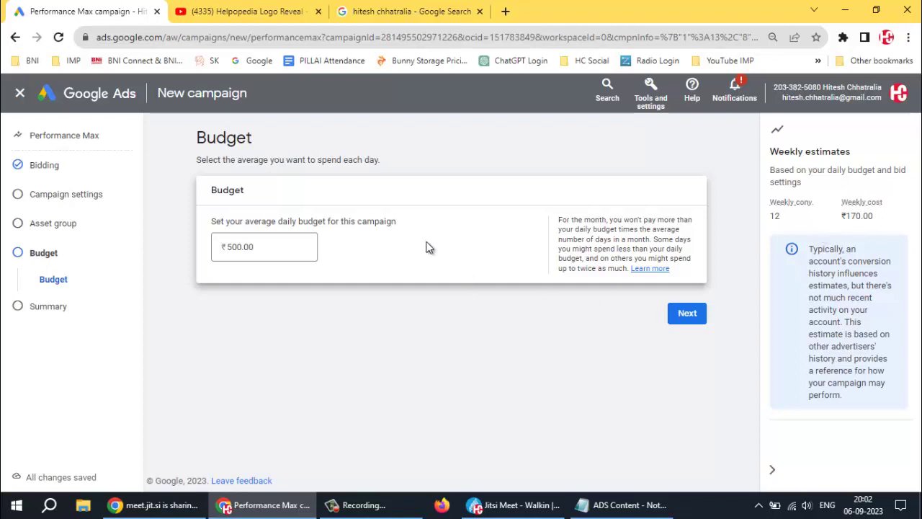
pyautogui.click(685, 320)
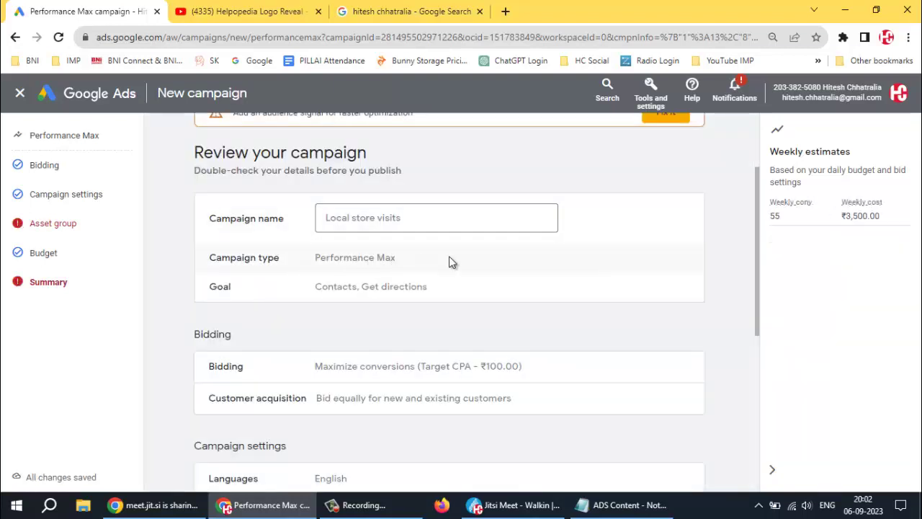
# - Review the campaign summary, open the asset group from it and rename the group "Local Store Visit"
pyautogui.scroll(-1, 404, 290)
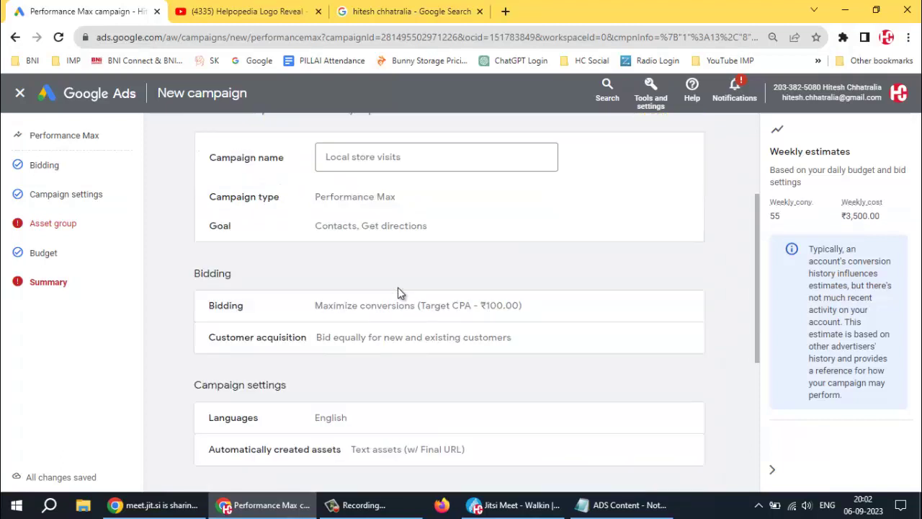
pyautogui.scroll(-1, 371, 251)
pyautogui.scroll(-1, 375, 224)
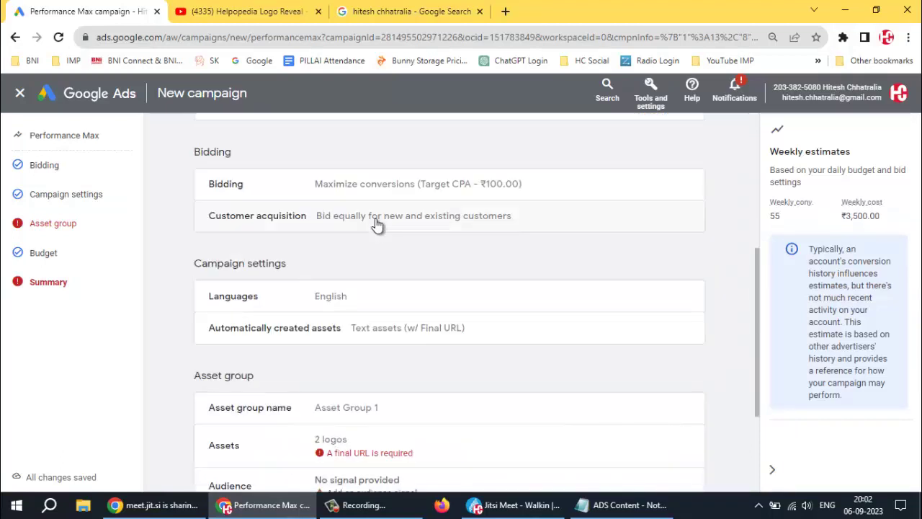
pyautogui.scroll(-2, 375, 224)
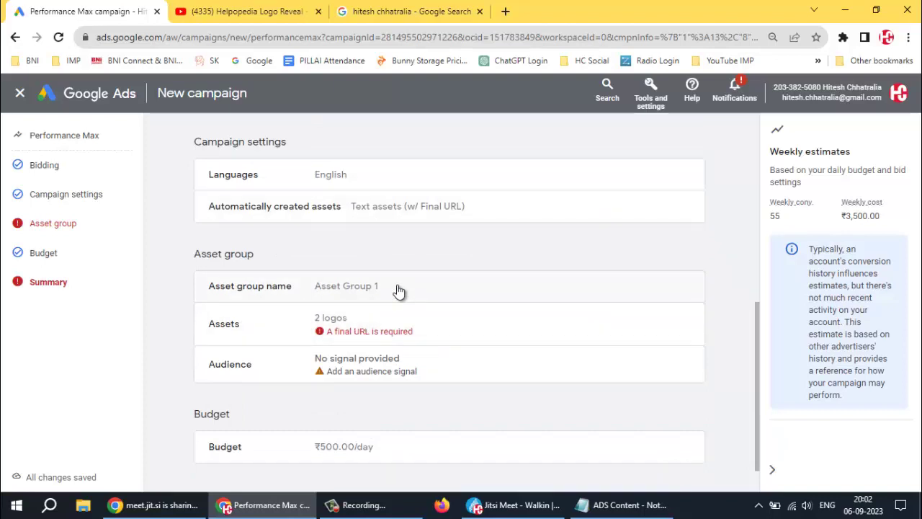
pyautogui.click(352, 291)
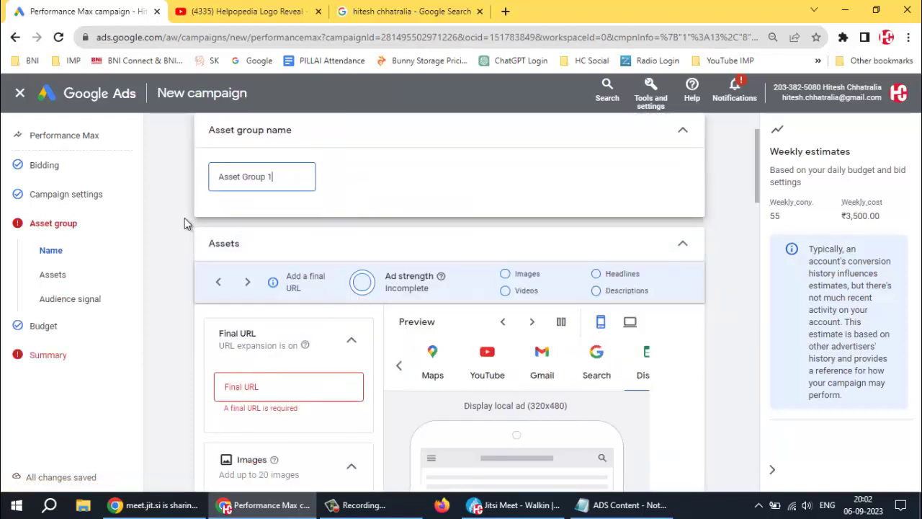
pyautogui.moveTo(274, 176); pyautogui.dragTo(163, 184)
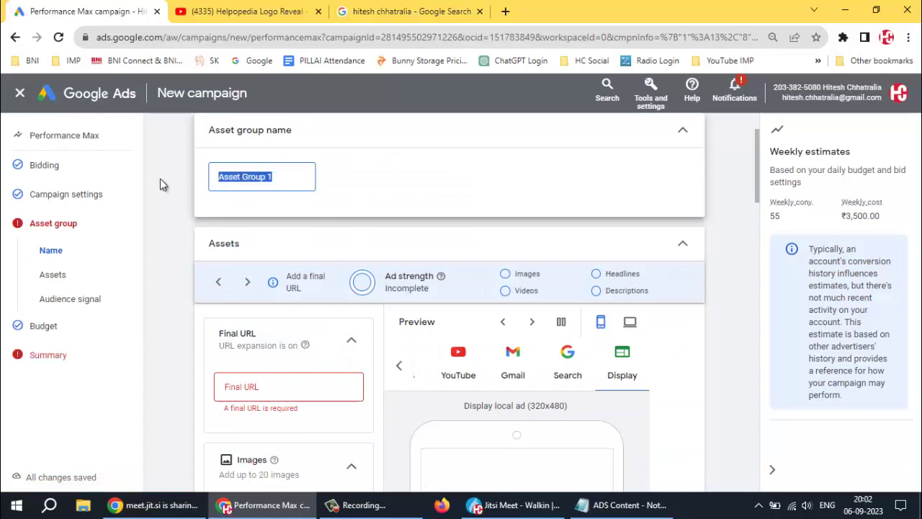
pyautogui.write('Local S')
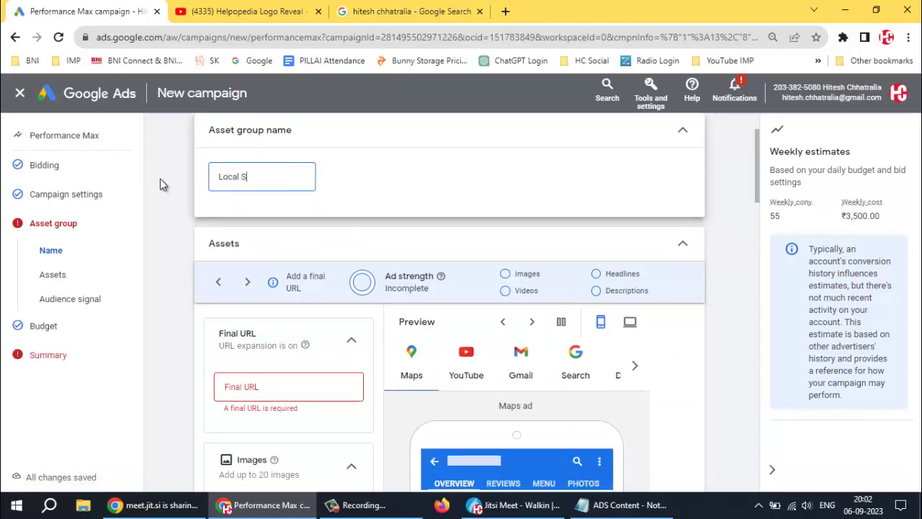
pyautogui.write('tore Visit')
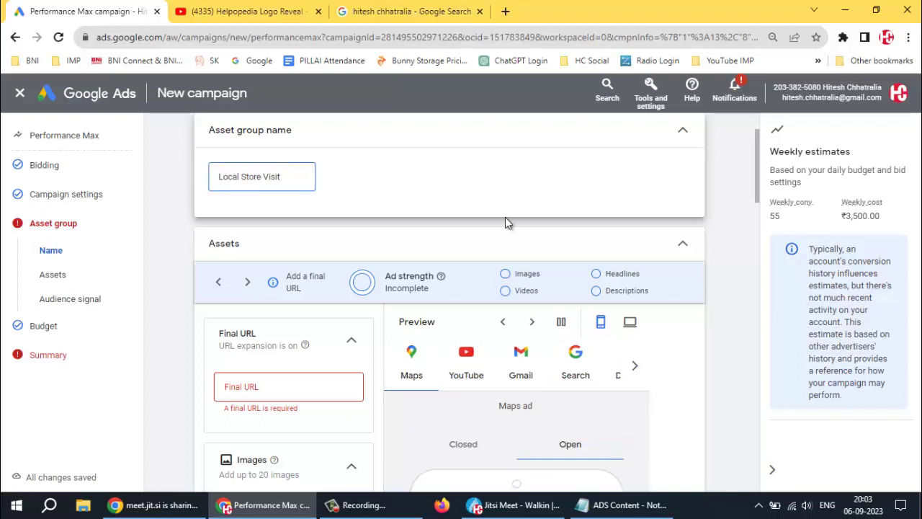
pyautogui.scroll(-2, 258, 389)
pyautogui.click(259, 388)
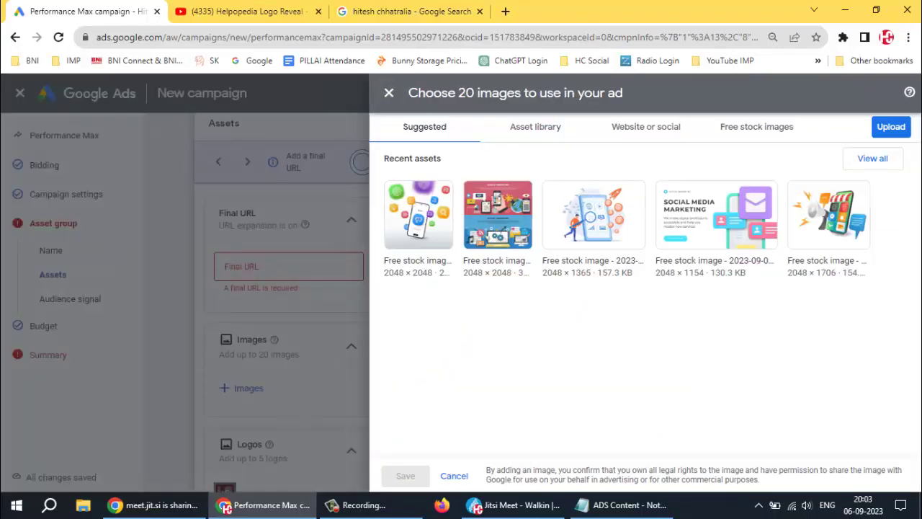
pyautogui.click(261, 265)
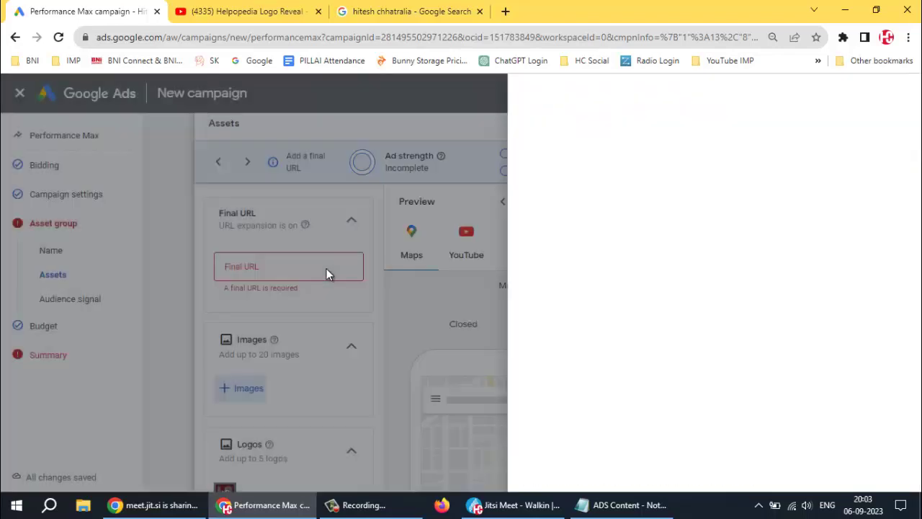
pyautogui.click(256, 268)
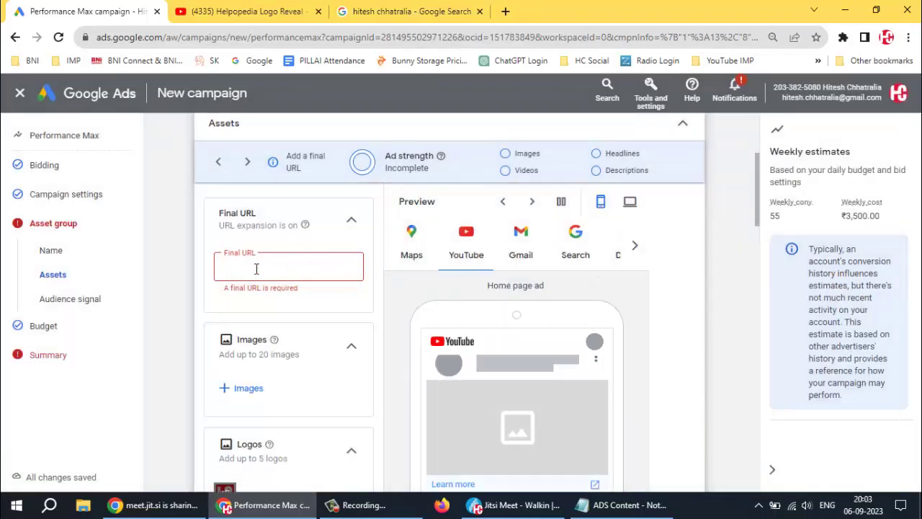
pyautogui.rightClick(278, 288)
pyautogui.press('Escape')
pyautogui.write('ttp://h')
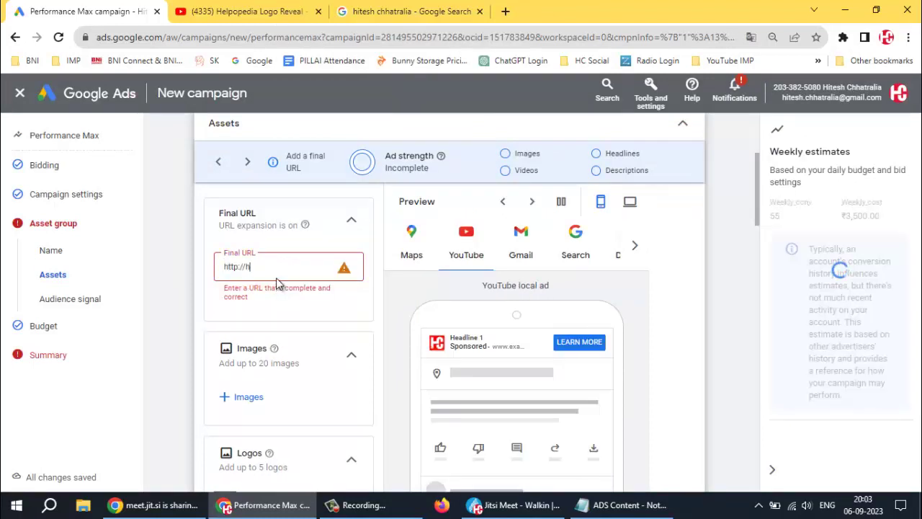
pyautogui.press('BackSpace')
pyautogui.press('BackSpace')
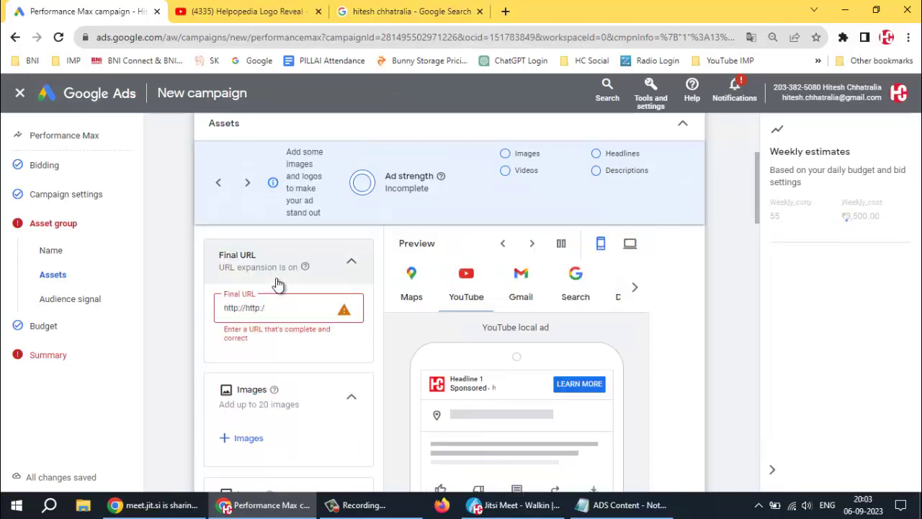
pyautogui.write('/www')
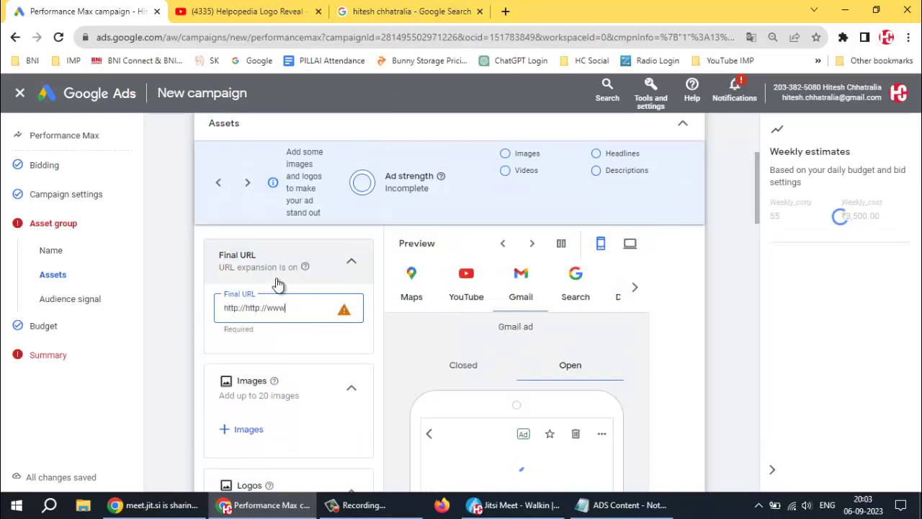
pyautogui.hotkey('alt', 'Tab')
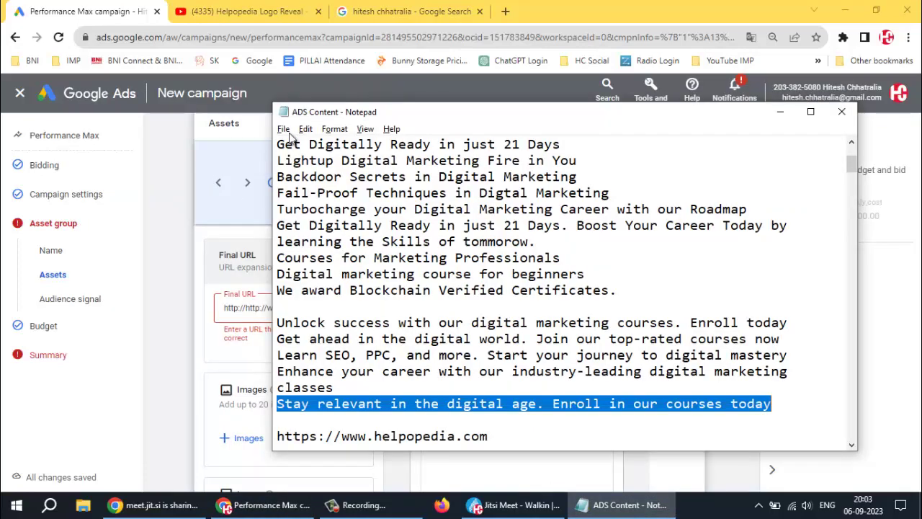
pyautogui.scroll(3, 454, 306)
pyautogui.scroll(-6, 449, 313)
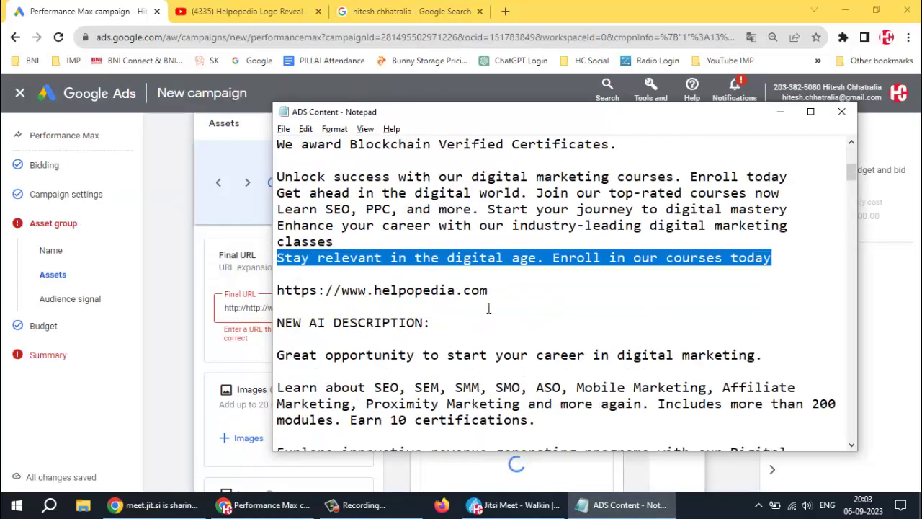
pyautogui.moveTo(488, 290); pyautogui.dragTo(276, 291)
pyautogui.hotkey('ctrl', 'c')
pyautogui.click(263, 303)
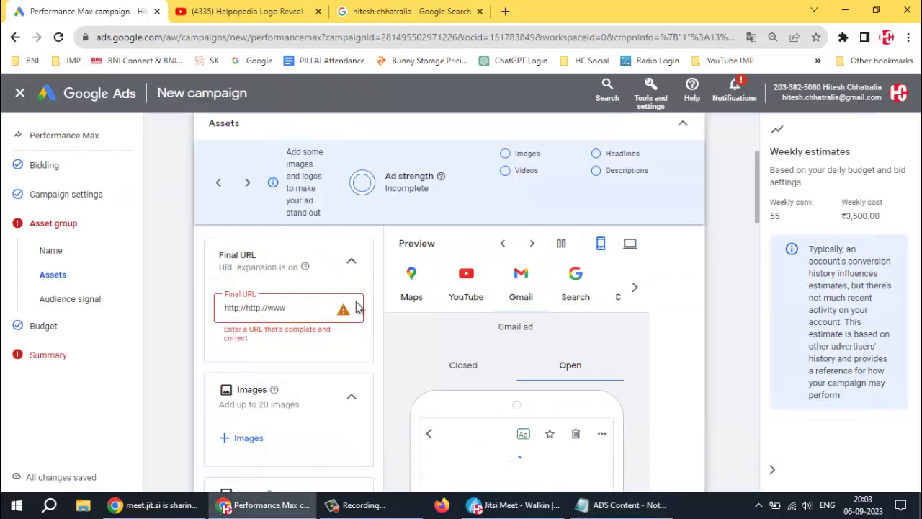
pyautogui.hotkey('alt', 'Tab')
pyautogui.hotkey('alt', 'Tab')
pyautogui.tripleClick(302, 309)
pyautogui.click(298, 309)
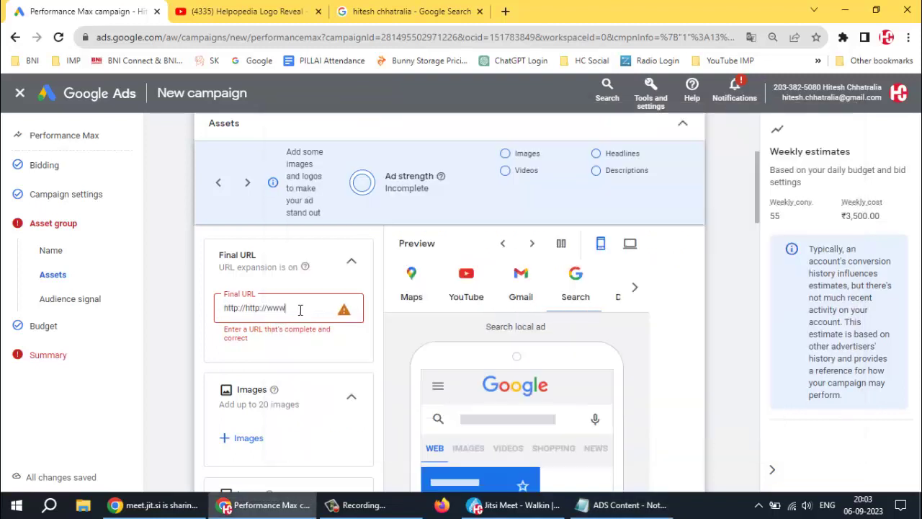
pyautogui.press('BackSpace')
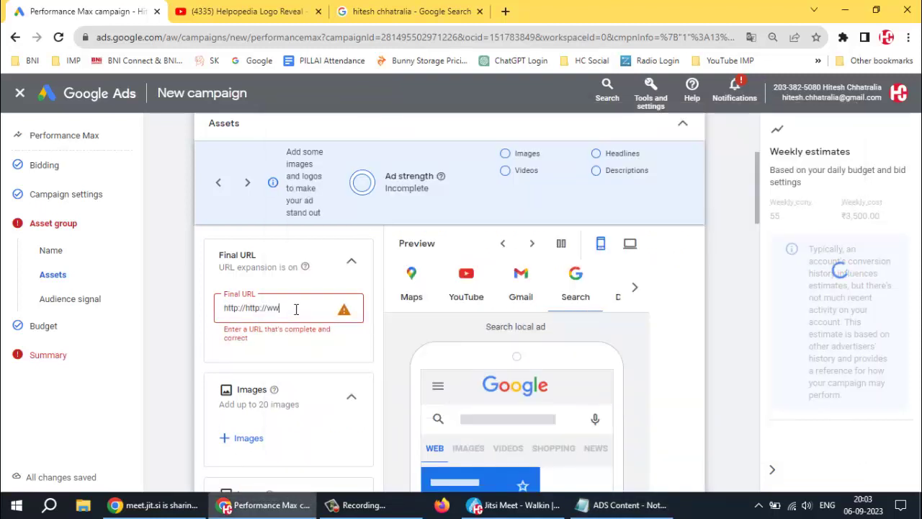
pyautogui.press('BackSpace')
pyautogui.press('BackSpace')
pyautogui.press('BackSpace')
pyautogui.press('BackSpace')
pyautogui.press('BackSpace')
pyautogui.press('BackSpace')
pyautogui.press('BackSpace')
pyautogui.press('BackSpace')
pyautogui.press('BackSpace')
pyautogui.press('BackSpace')
pyautogui.press('BackSpace')
pyautogui.press('BackSpace')
pyautogui.press('BackSpace')
pyautogui.press('BackSpace')
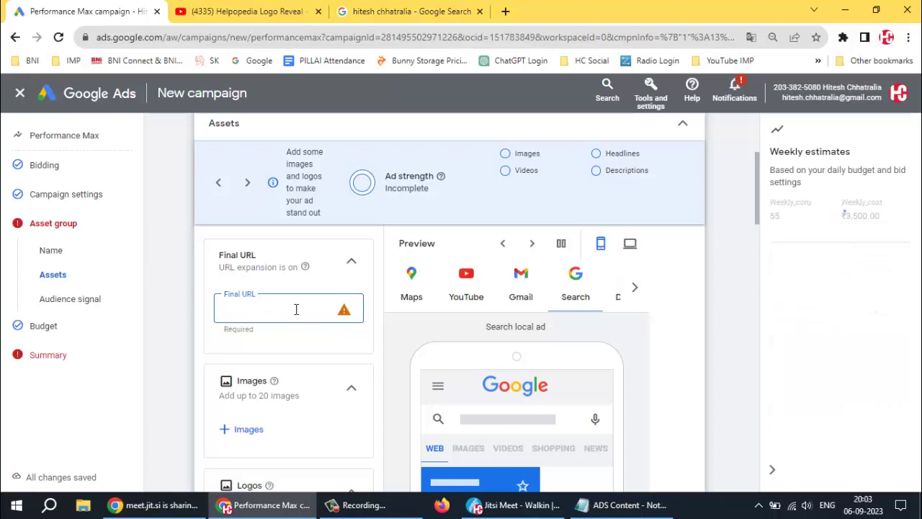
pyautogui.hotkey('ctrl', 'v')
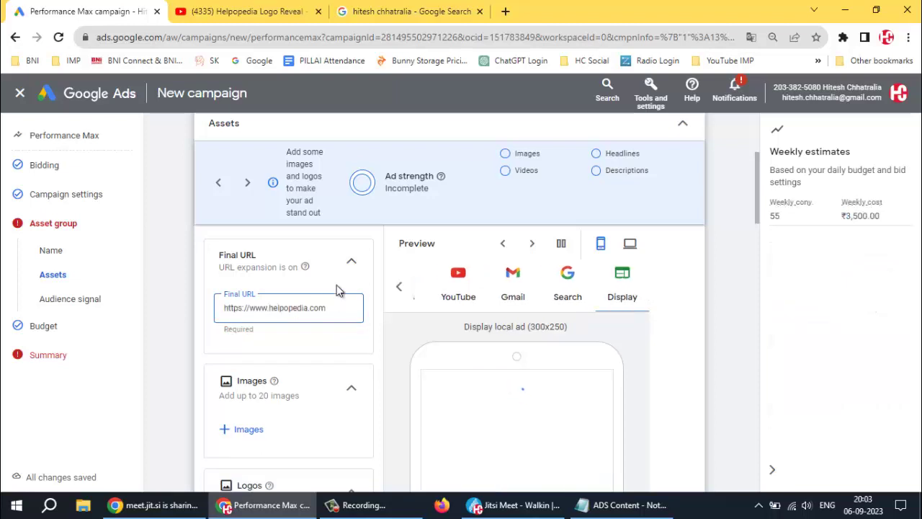
pyautogui.click(326, 288)
# - Start adding images to the asset group and select all five recent assets
pyautogui.scroll(-4, 301, 340)
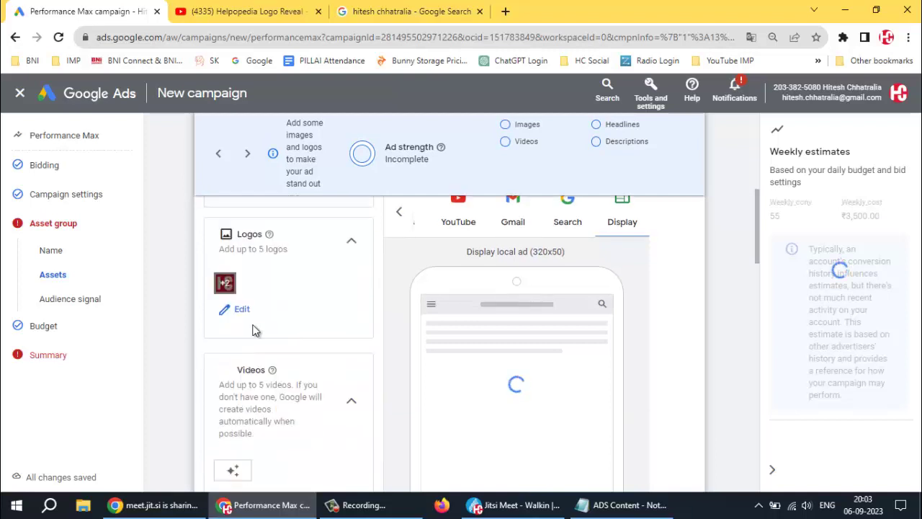
pyautogui.scroll(1, 274, 312)
pyautogui.scroll(1, 269, 302)
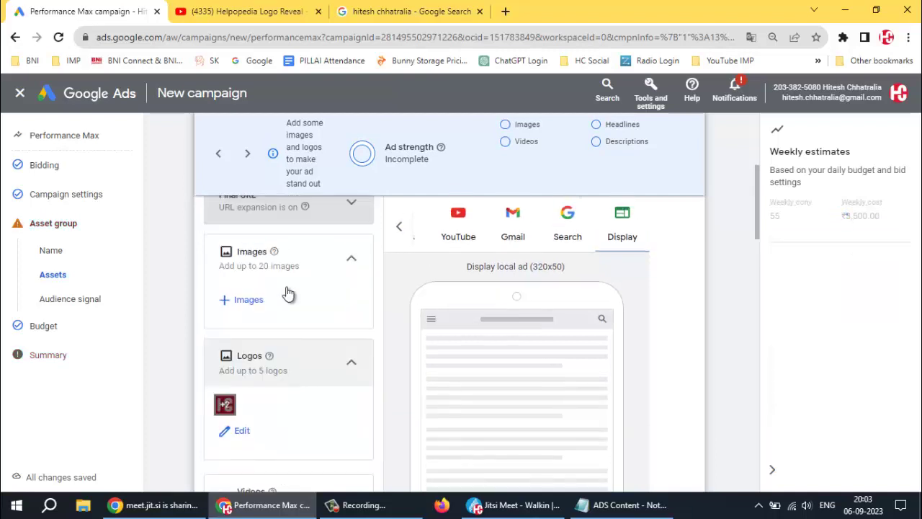
pyautogui.click(248, 301)
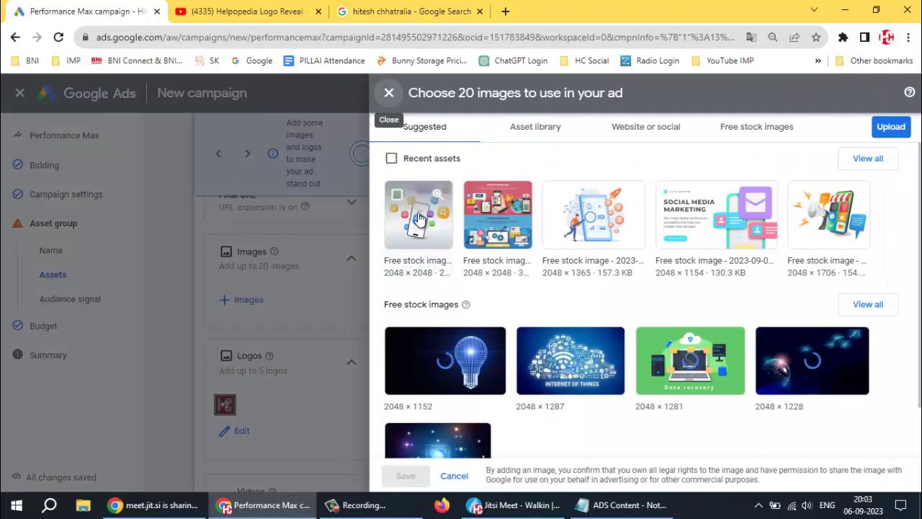
pyautogui.click(394, 198)
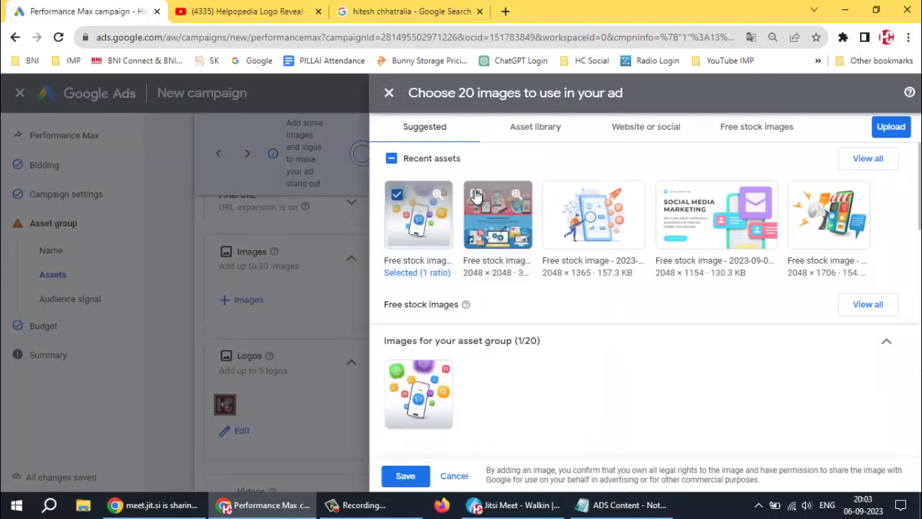
pyautogui.click(500, 204)
pyautogui.click(569, 202)
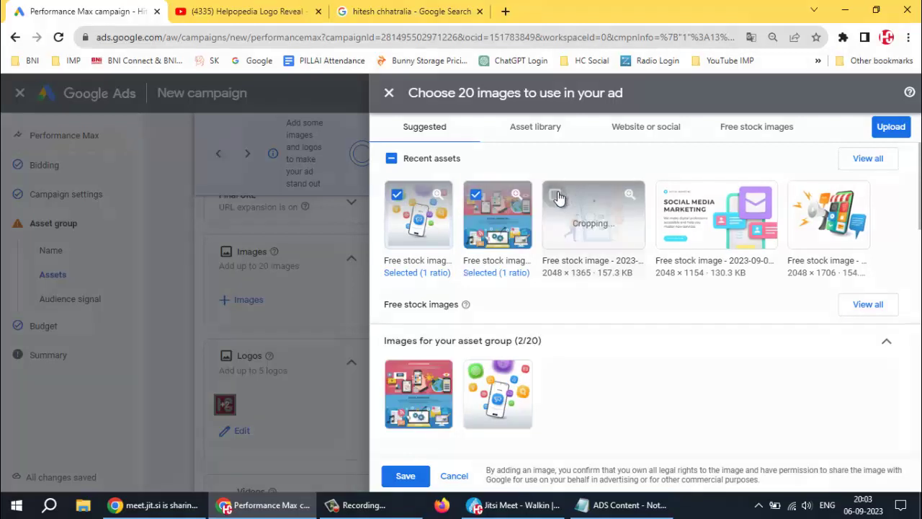
pyautogui.click(668, 196)
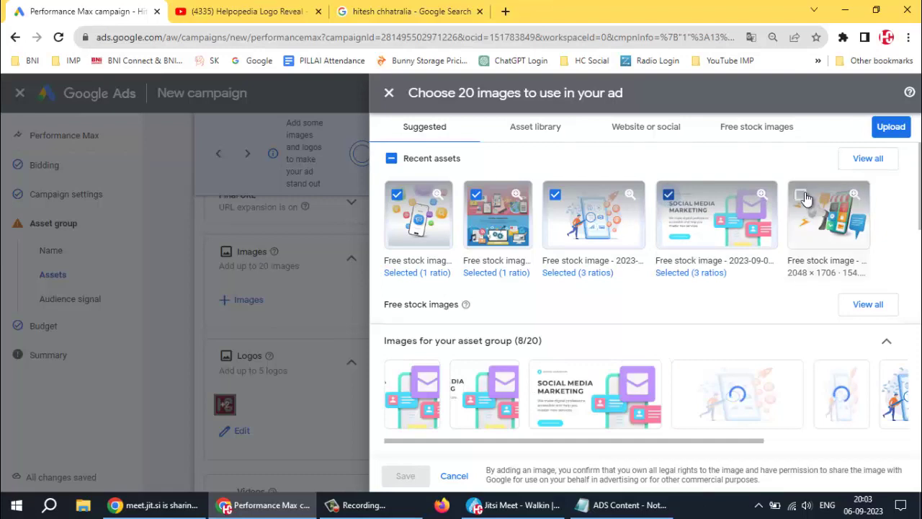
pyautogui.click(801, 196)
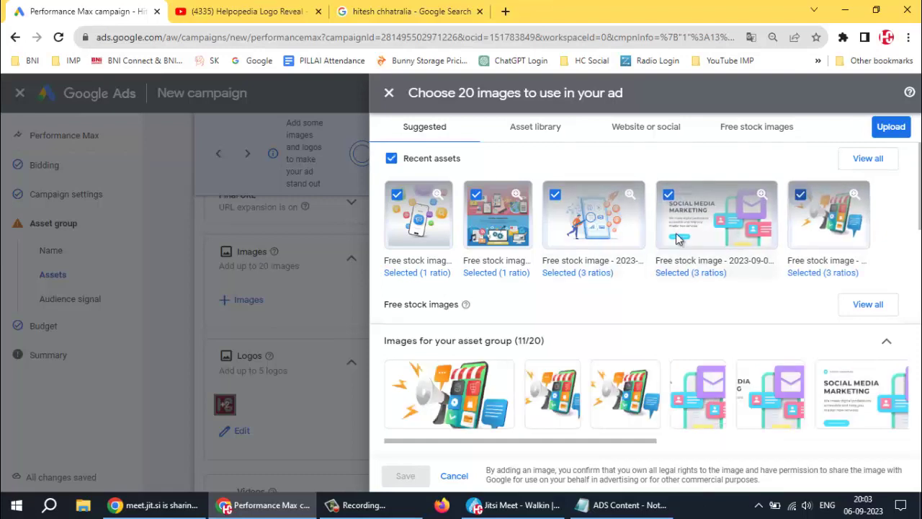
# - Add the blue light bulb and green Data recovery free stock images to the asset group's image selection
pyautogui.scroll(-5, 675, 233)
pyautogui.scroll(1, 479, 267)
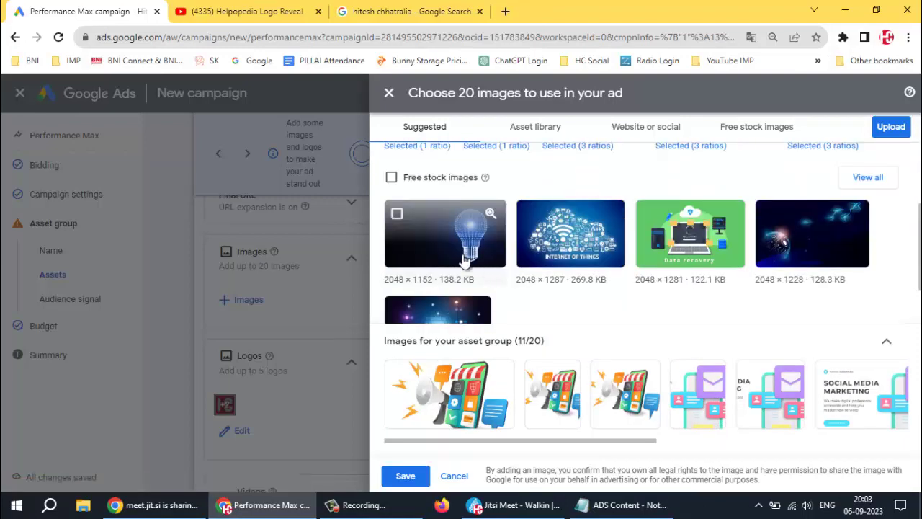
pyautogui.click(397, 216)
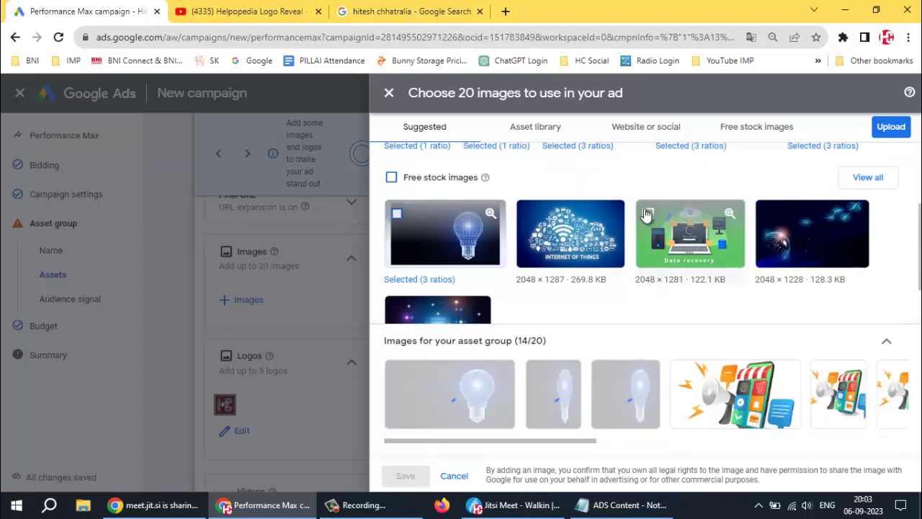
pyautogui.click(713, 263)
# - View all recent image assets in the asset library
pyautogui.scroll(2, 663, 247)
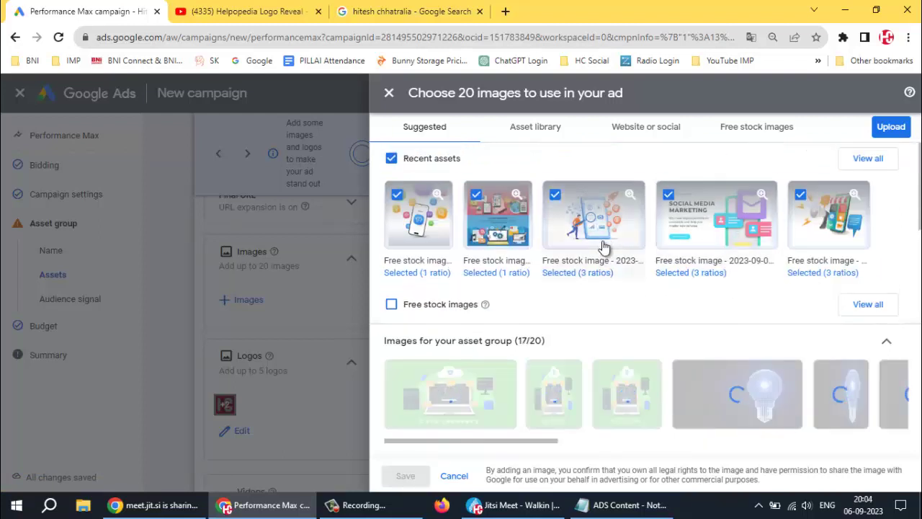
pyautogui.click(868, 160)
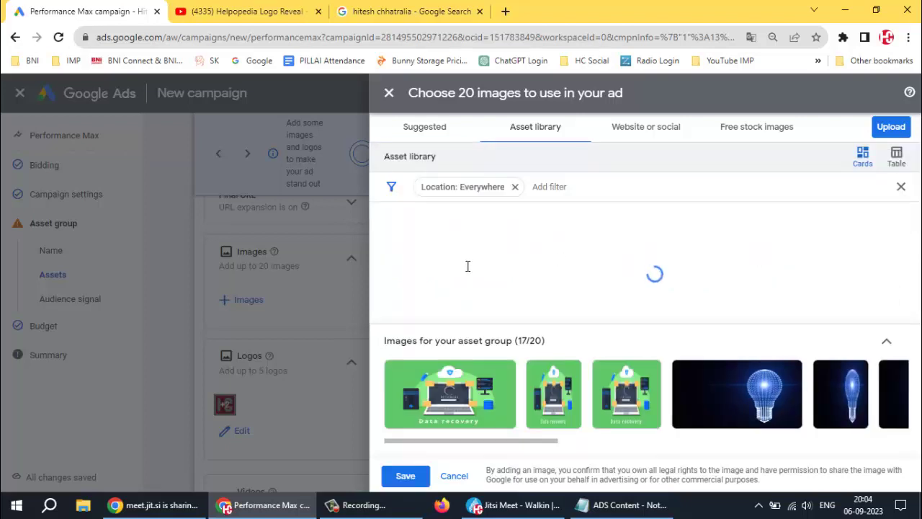
pyautogui.moveTo(646, 376)
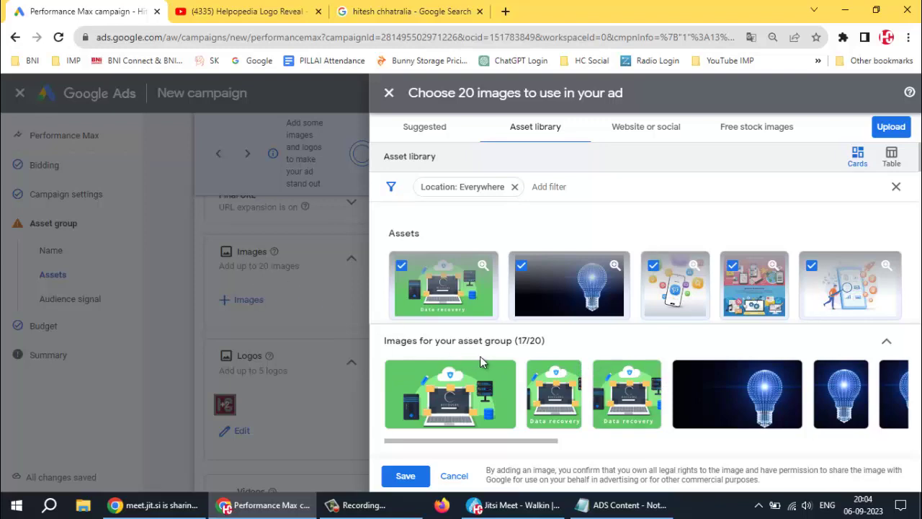
# - Remove the wide Data recovery crop and the blue light bulb image from the asset group's image selection
pyautogui.moveTo(502, 376)
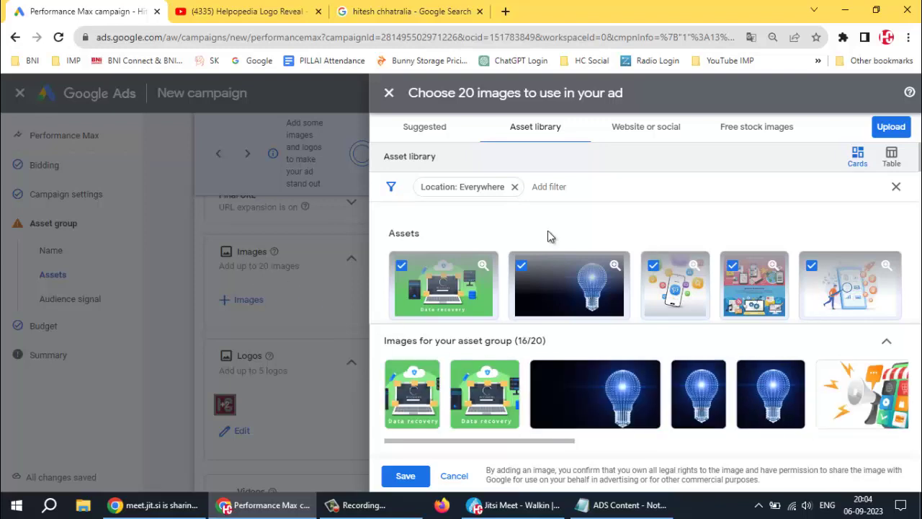
pyautogui.scroll(-2, 566, 248)
pyautogui.scroll(2, 567, 250)
pyautogui.click(521, 268)
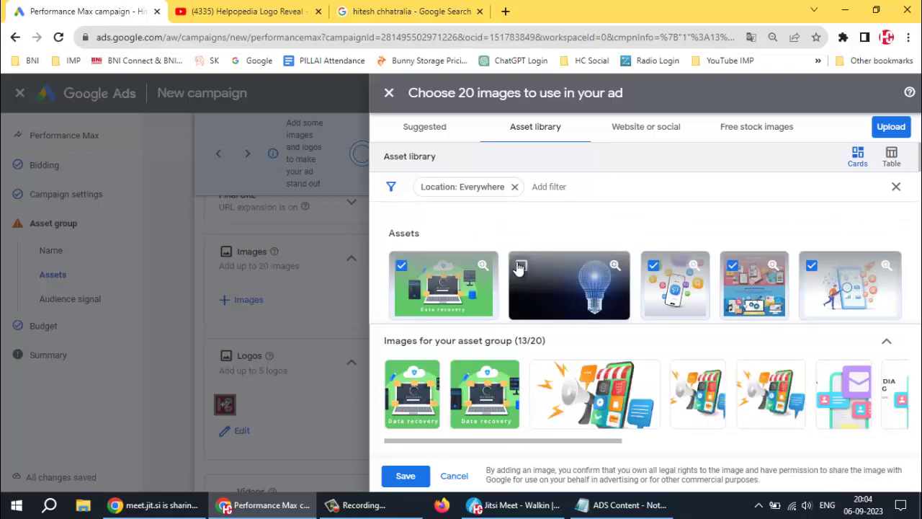
# - Add the colorful DIGITAL MARKETING icons stock image to the asset group's images
pyautogui.scroll(-1, 546, 266)
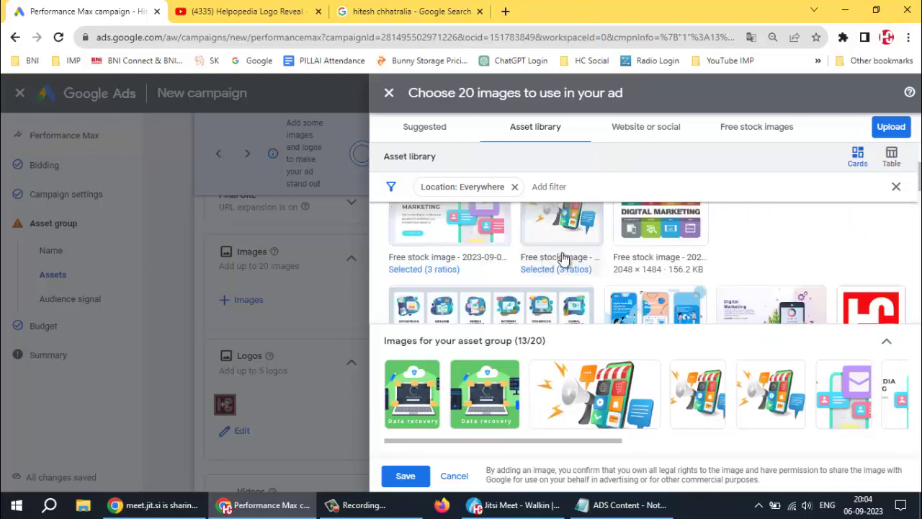
pyautogui.scroll(1, 634, 263)
pyautogui.click(626, 253)
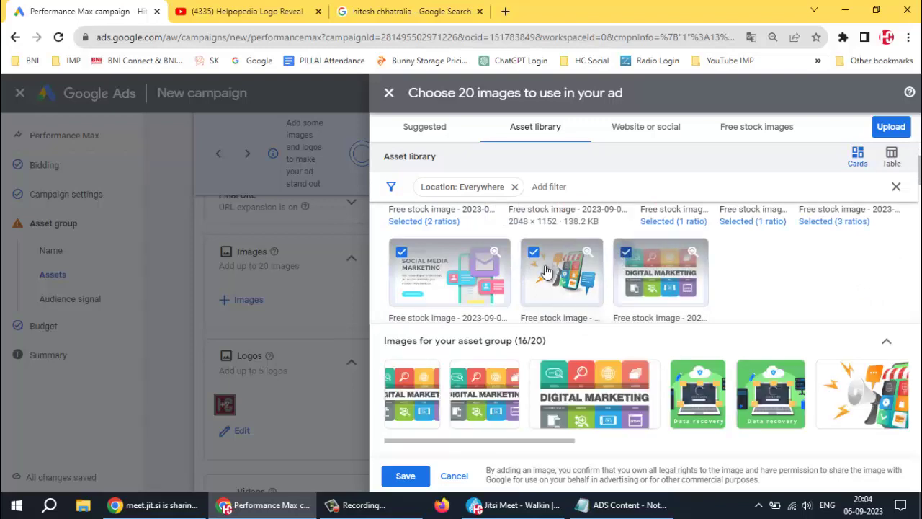
# - Add the purple Digital Marketing phone image and the red Helpopedia logo, then save the image selection
pyautogui.scroll(-1, 547, 269)
pyautogui.scroll(-1, 546, 270)
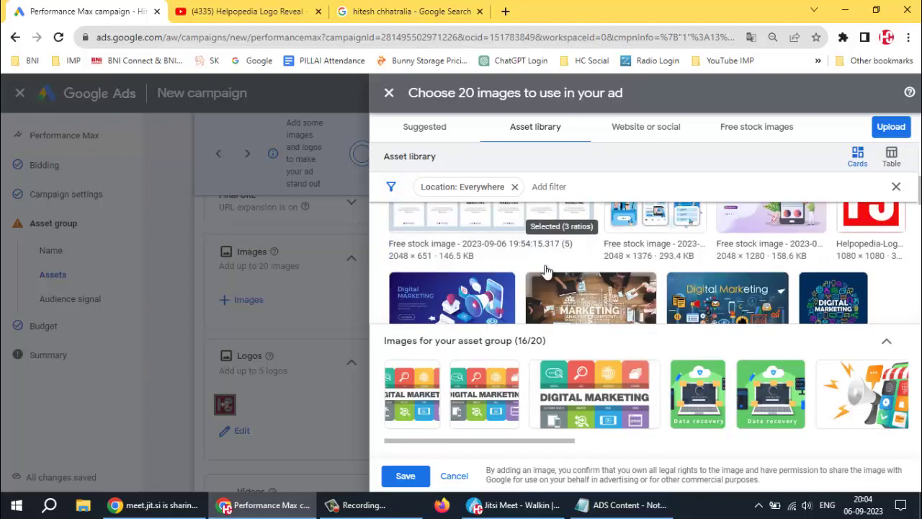
pyautogui.scroll(1, 547, 269)
pyautogui.scroll(-1, 542, 274)
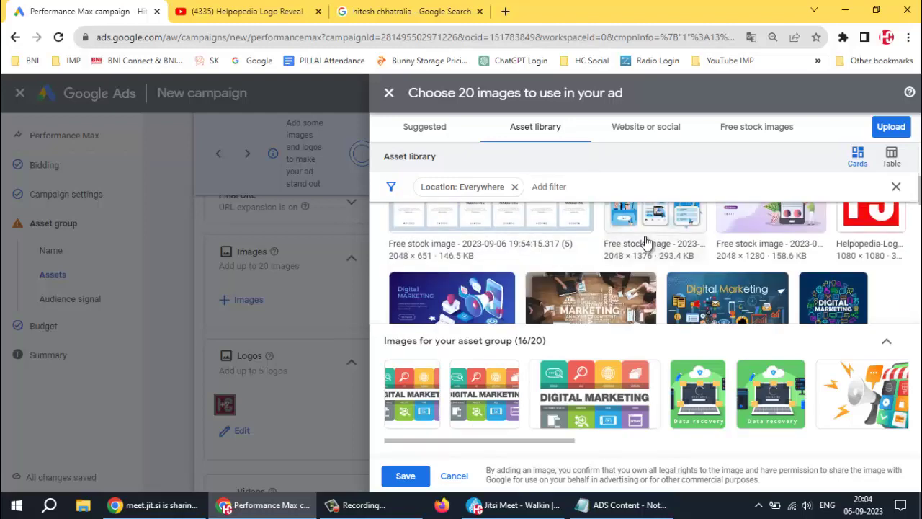
pyautogui.scroll(1, 652, 245)
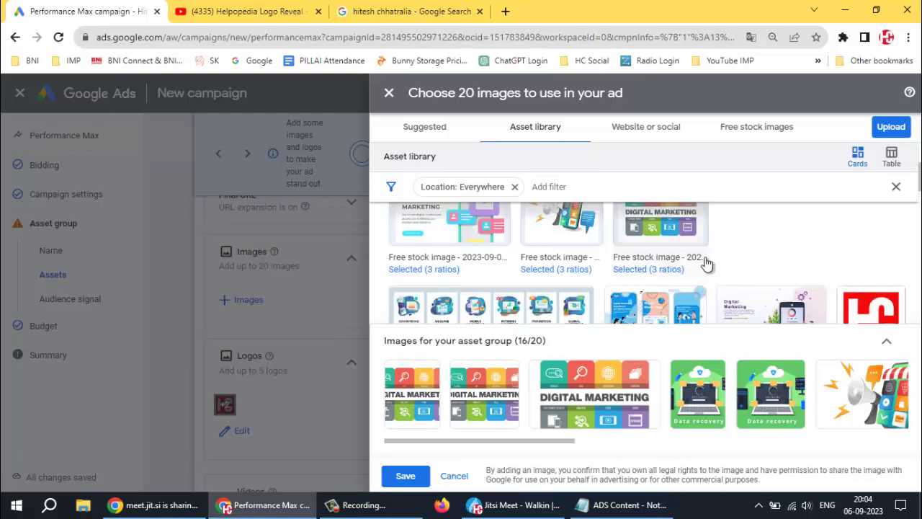
pyautogui.click(731, 303)
pyautogui.click(849, 305)
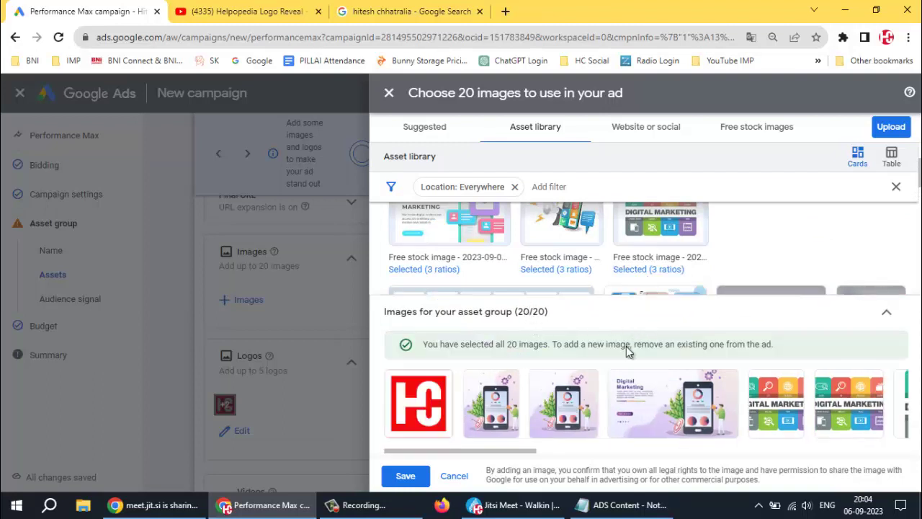
pyautogui.click(405, 475)
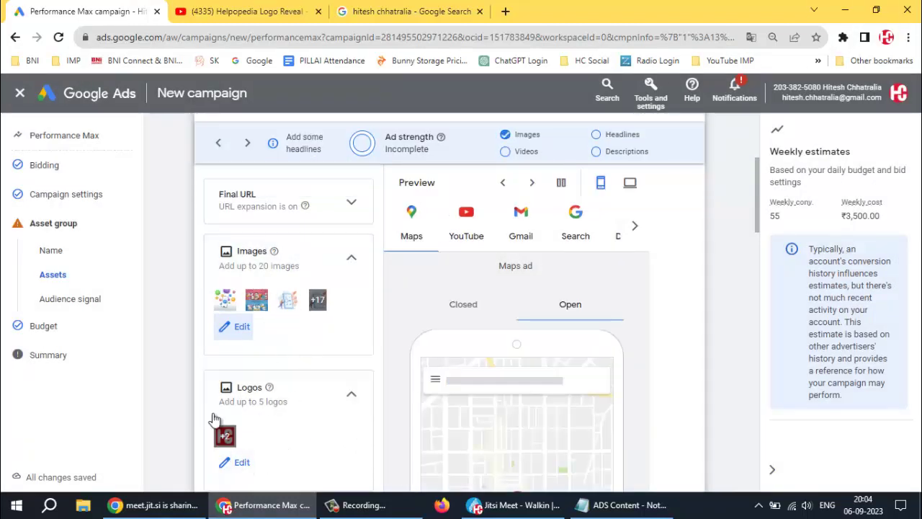
# - Start choosing videos for the ad, selecting the 3:23 Digital Marketing video and the first 0:43 Fast and Effective video
pyautogui.scroll(-3, 280, 430)
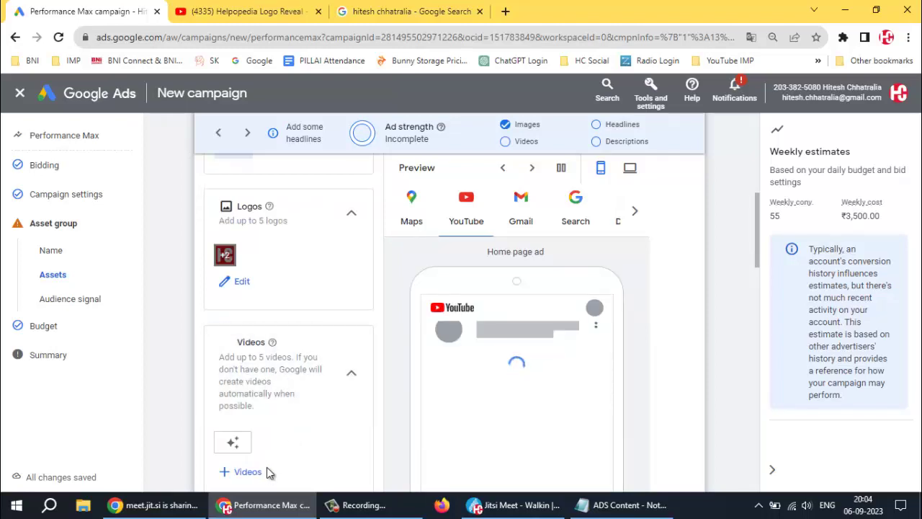
pyautogui.scroll(-1, 267, 461)
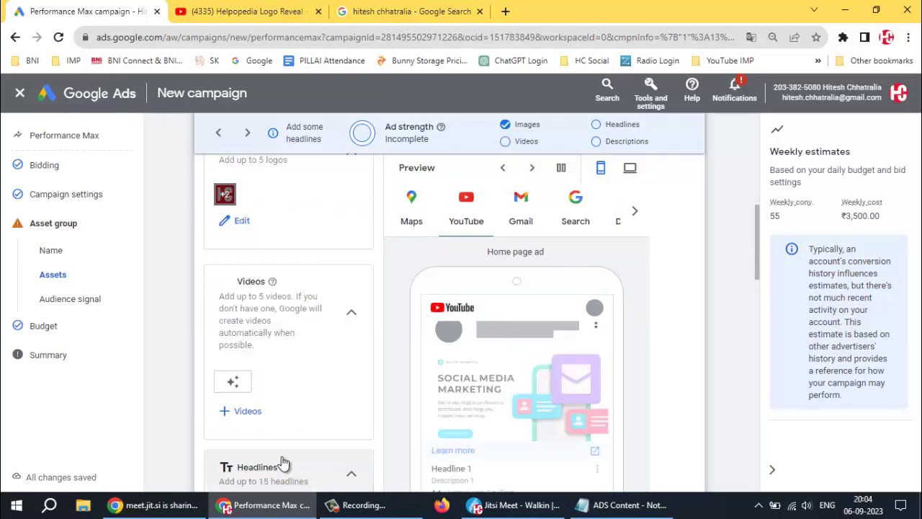
pyautogui.click(249, 412)
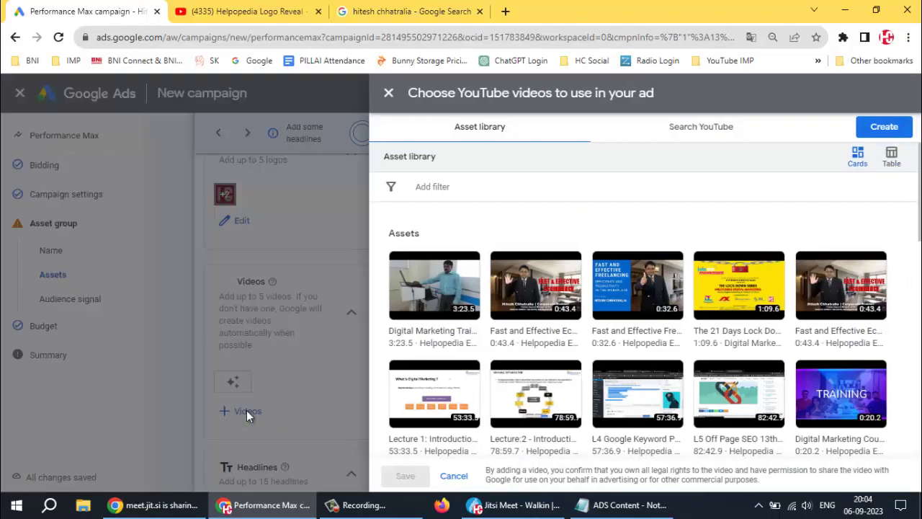
pyautogui.moveTo(452, 288)
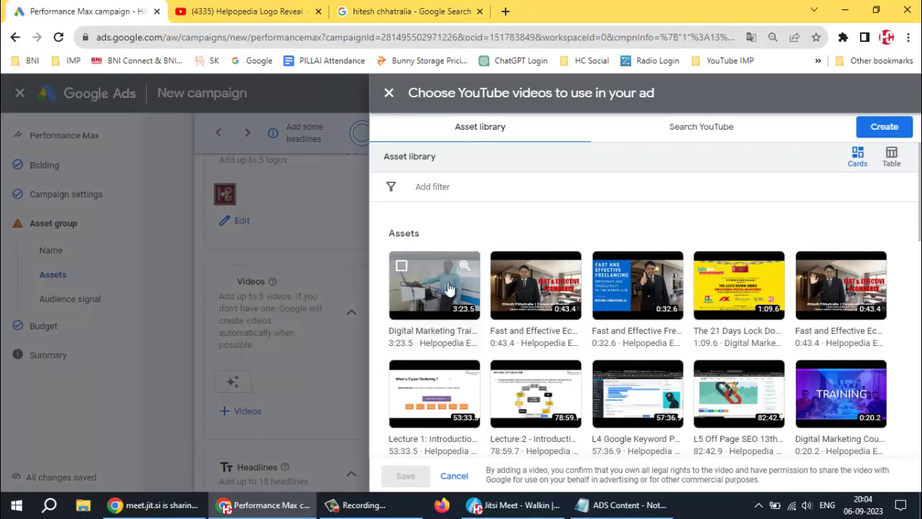
pyautogui.click(400, 268)
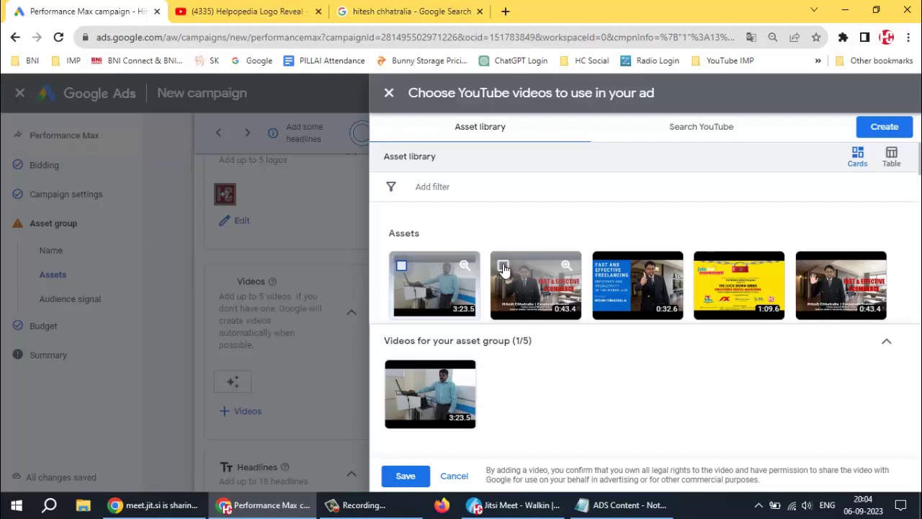
pyautogui.click(503, 268)
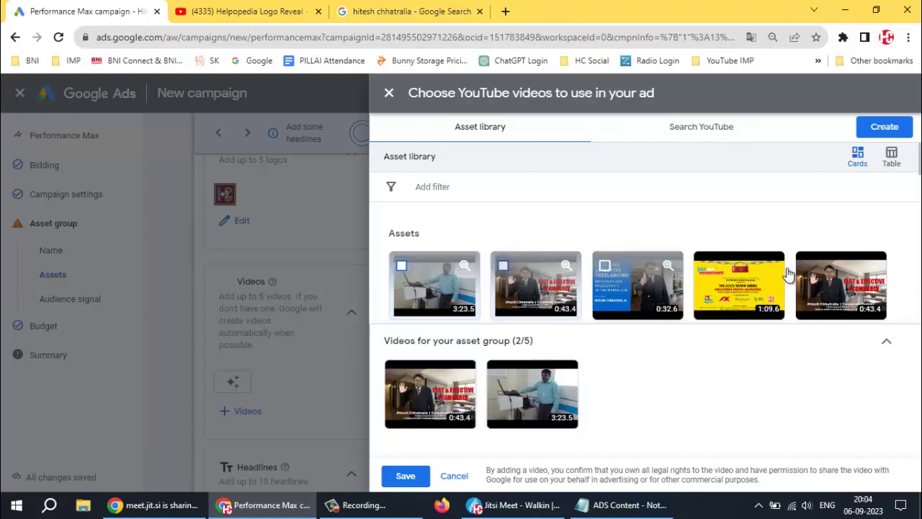
# - Add the 0:20 Digital Marketing video with the TRAINING thumbnail to the asset group's videos
pyautogui.moveTo(809, 278)
pyautogui.scroll(-1, 810, 278)
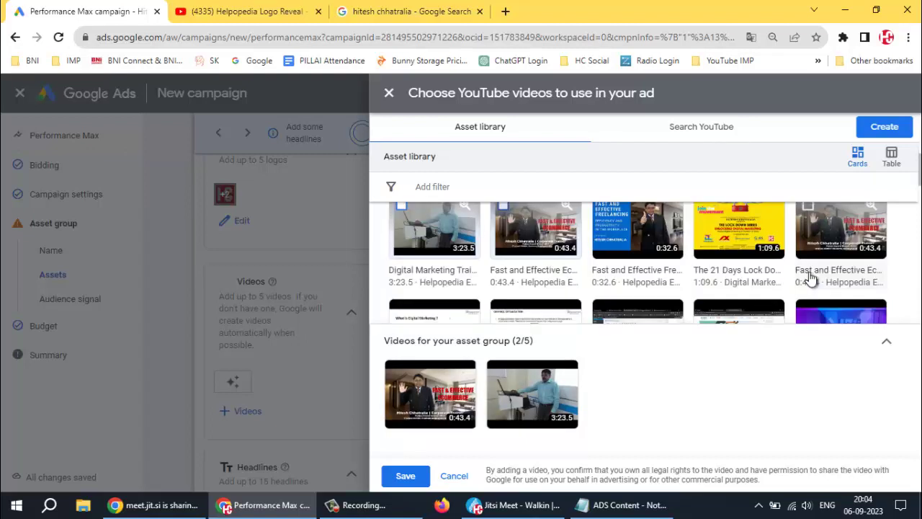
pyautogui.scroll(-1, 702, 256)
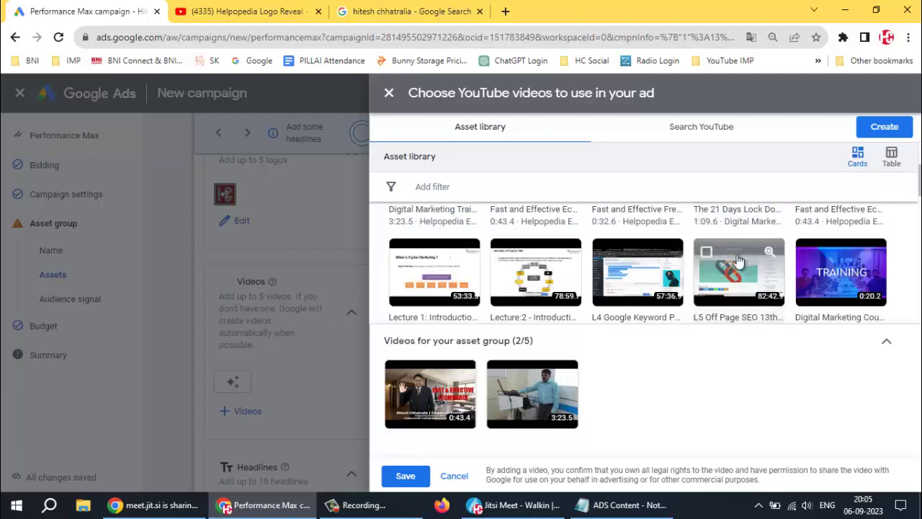
pyautogui.click(809, 254)
# - Add the 0:25 21 Days YouTube video and the 0:10 Helpopedia Logo video, then save the video selection
pyautogui.scroll(-2, 600, 279)
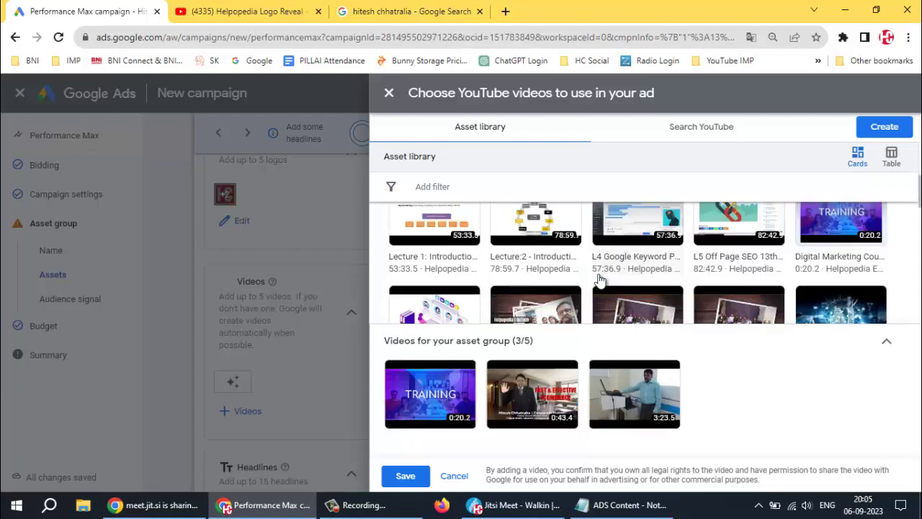
pyautogui.scroll(1, 600, 280)
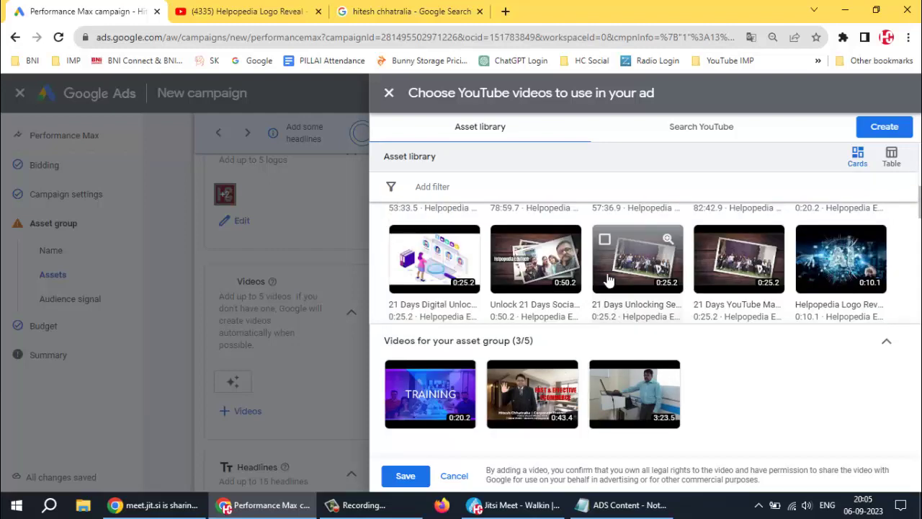
pyautogui.click(502, 241)
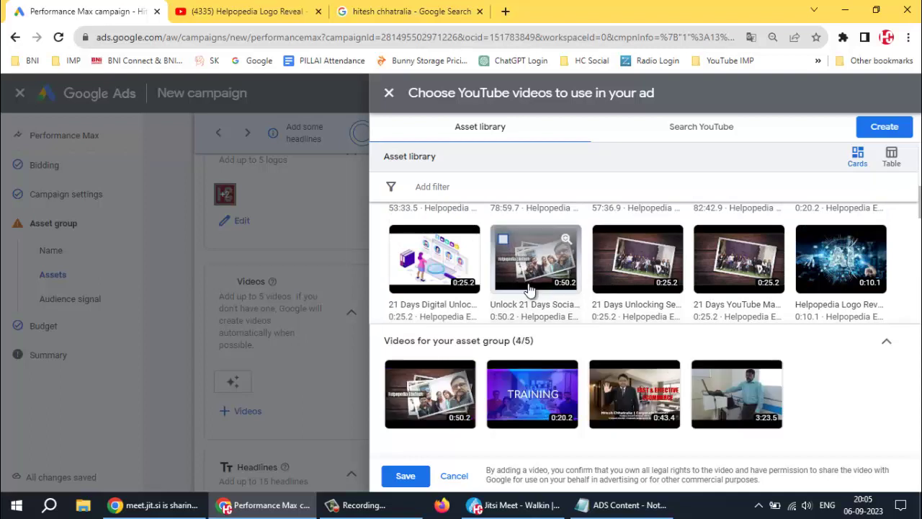
pyautogui.click(503, 240)
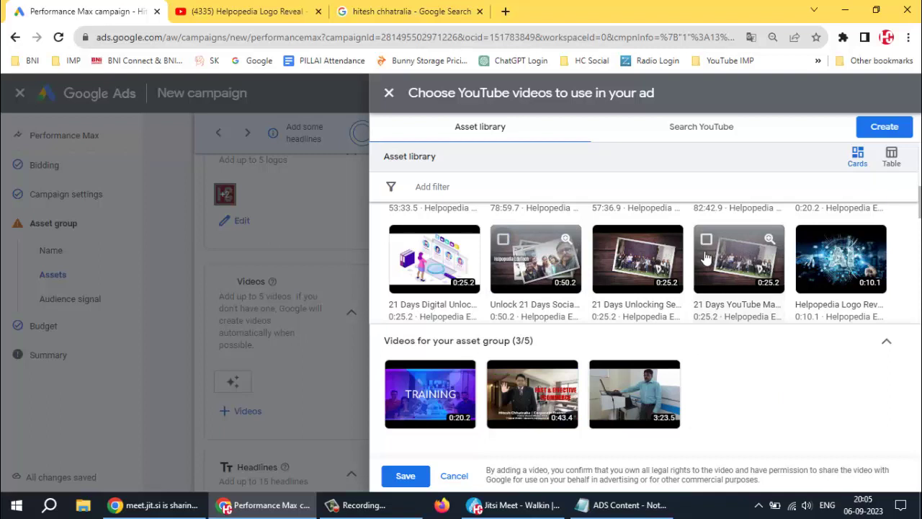
pyautogui.click(706, 241)
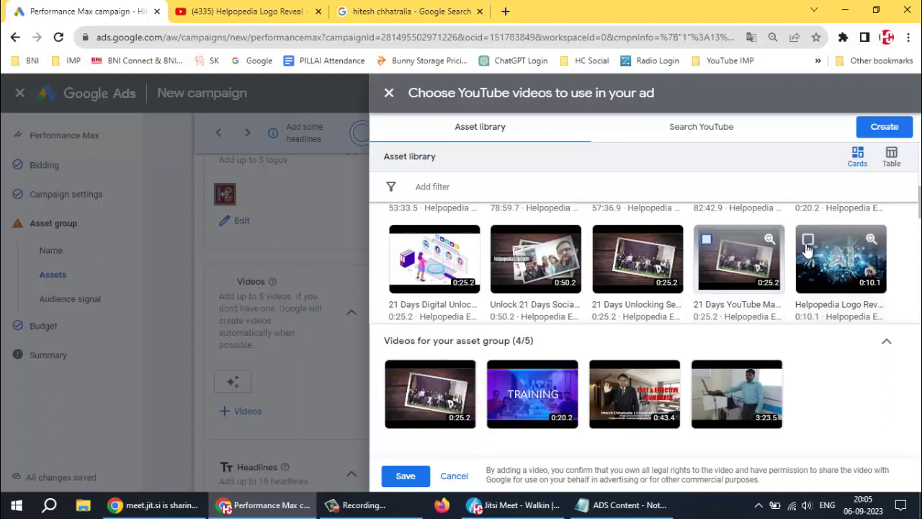
pyautogui.click(809, 240)
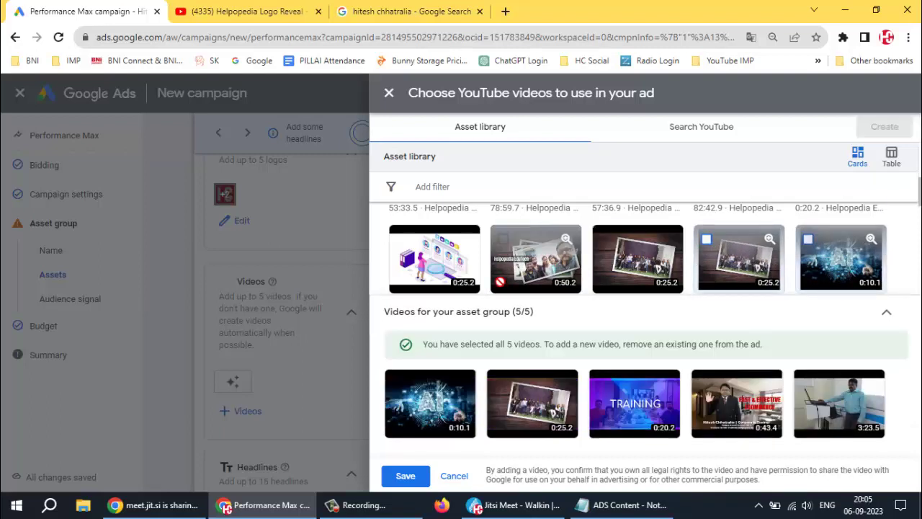
pyautogui.scroll(-1, 505, 285)
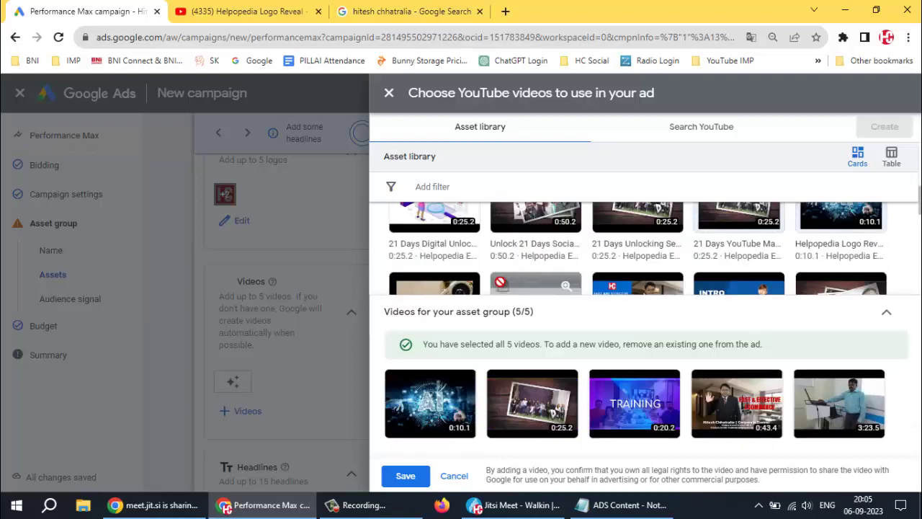
pyautogui.click(407, 480)
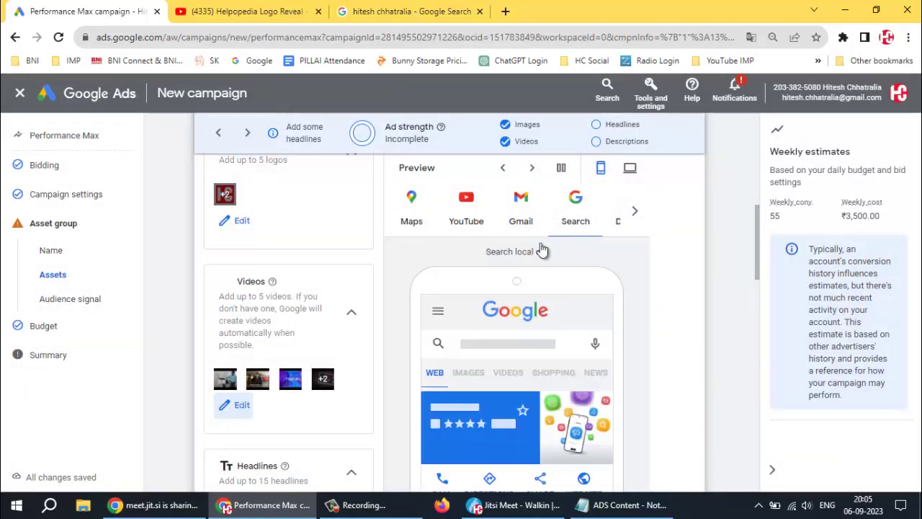
# - Copy the line "Digital Marketing Courses" from the ADS Content file in Notepad for the first headline
pyautogui.scroll(-2, 361, 324)
pyautogui.scroll(-2, 302, 303)
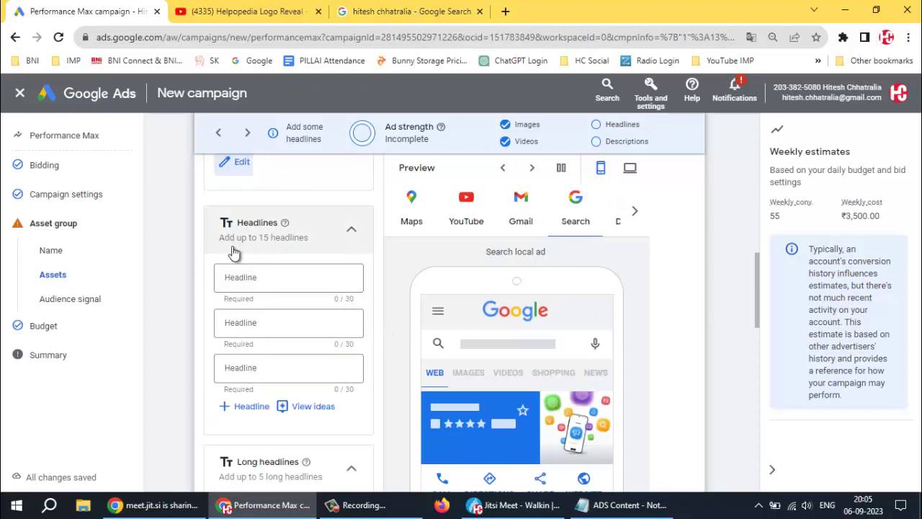
pyautogui.click(268, 273)
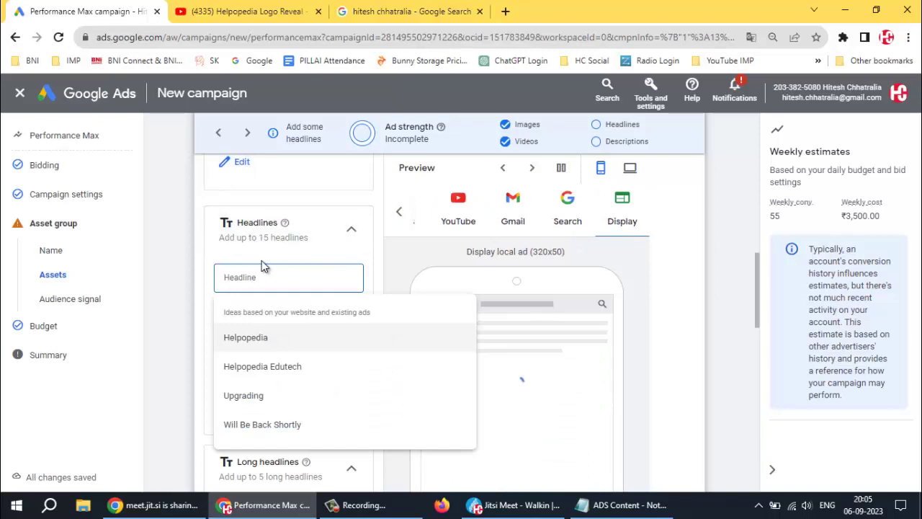
pyautogui.hotkey('alt', 'Tab')
pyautogui.scroll(6, 343, 228)
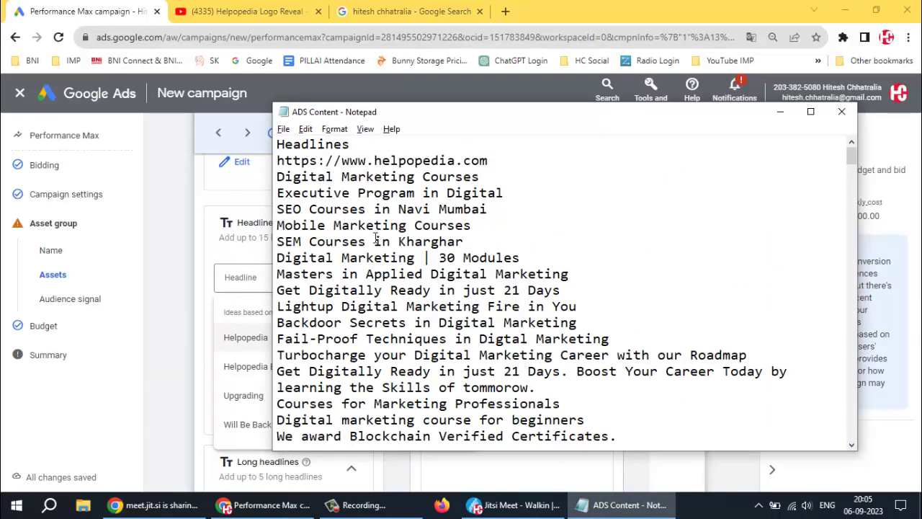
pyautogui.scroll(-2, 378, 238)
pyautogui.scroll(1, 295, 246)
pyautogui.scroll(1, 295, 246)
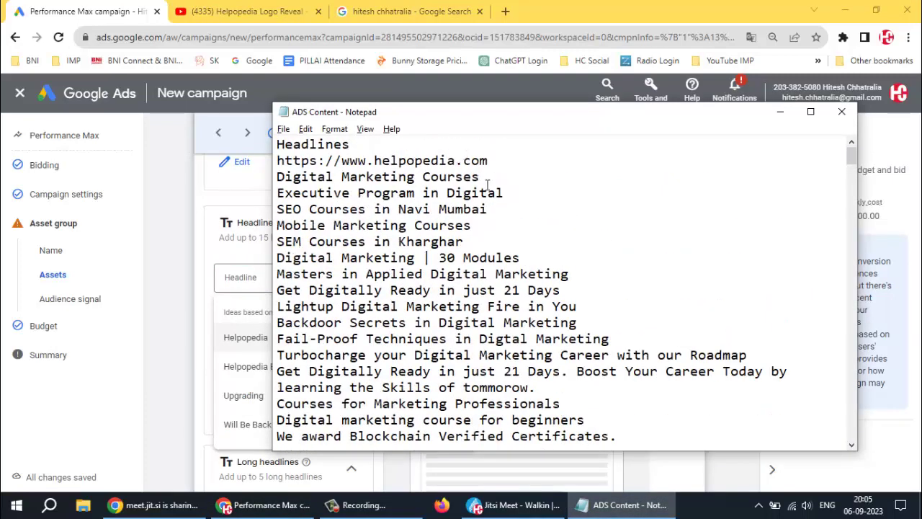
pyautogui.moveTo(479, 176); pyautogui.dragTo(277, 178)
pyautogui.hotkey('ctrl', 'c')
pyautogui.hotkey('alt', 'Tab')
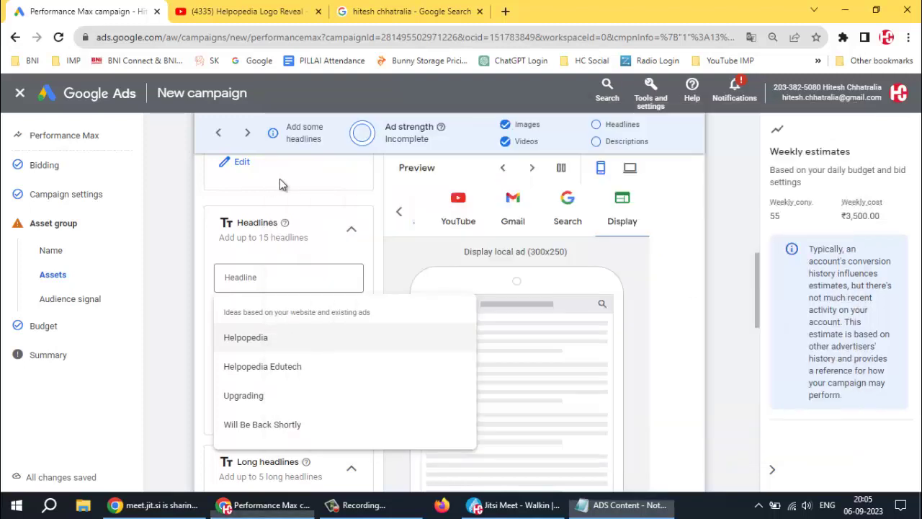
# - Set the asset group's first headline to "Digital Marketing Courses" in the Google Ads campaign
pyautogui.hotkey('alt', 'Tab')
pyautogui.hotkey('alt', 'Tab')
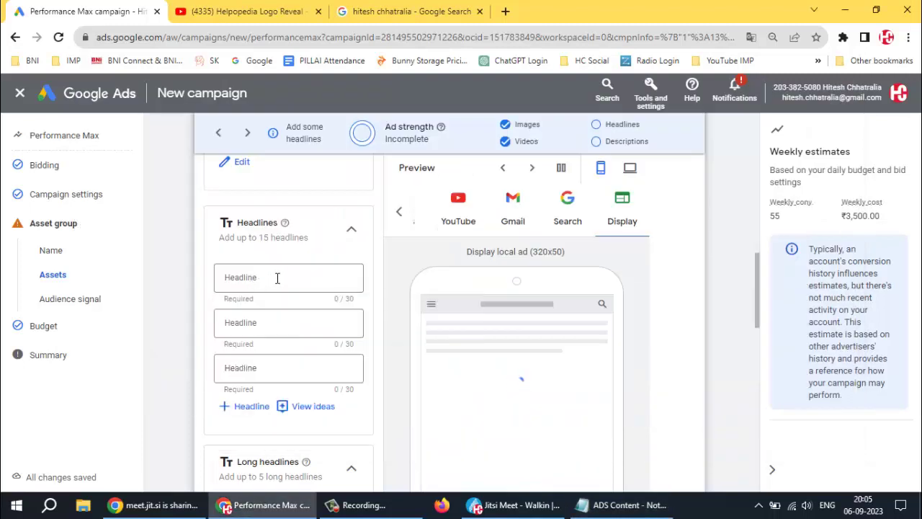
pyautogui.click(276, 278)
pyautogui.hotkey('ctrl', 'v')
# - Copy "SEO Courses in Navi Mumbai" from the ADS Content file in Notepad into the second headline of the Google Ads asset group
pyautogui.click(267, 323)
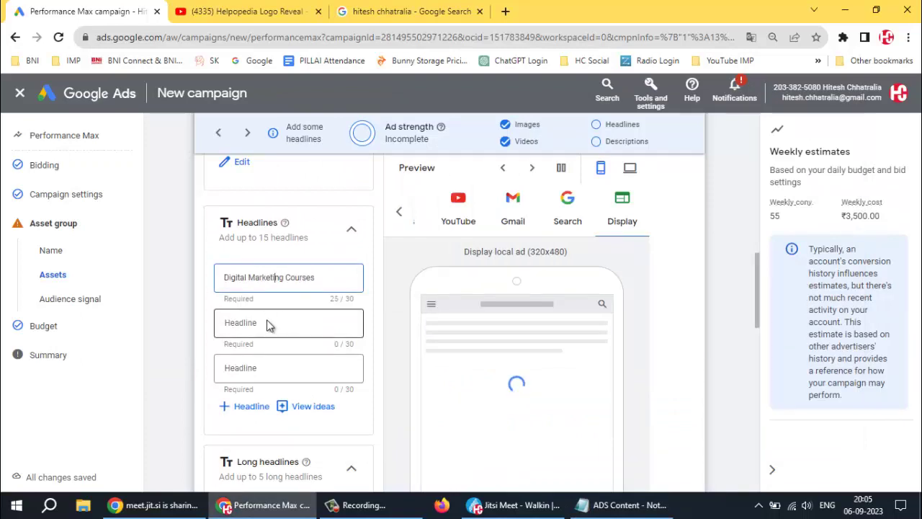
pyautogui.hotkey('alt', 'Tab')
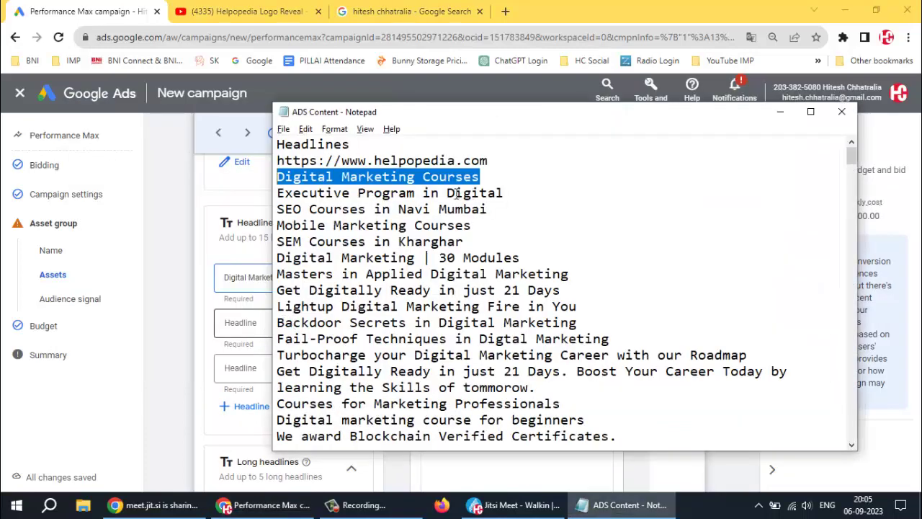
pyautogui.moveTo(490, 209); pyautogui.dragTo(257, 211)
pyautogui.hotkey('ctrl', 'c')
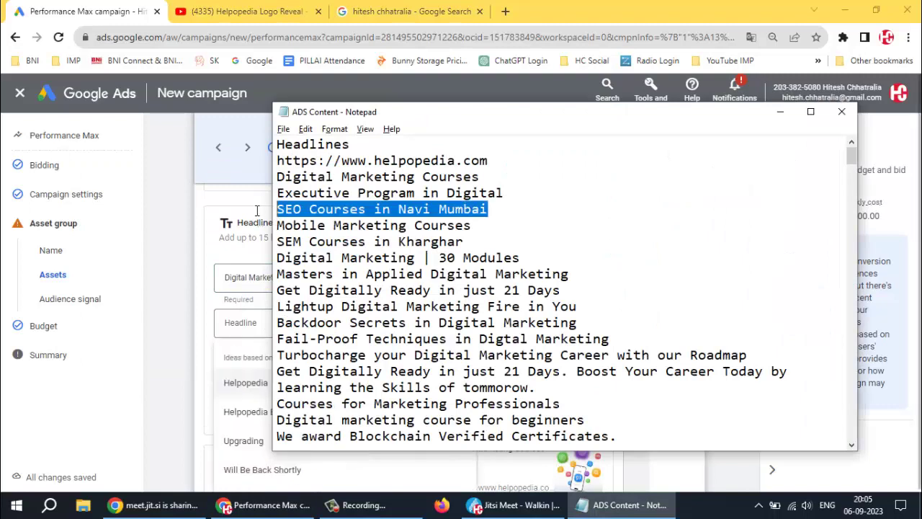
pyautogui.hotkey('alt', 'Tab')
pyautogui.hotkey('alt', 'Tab')
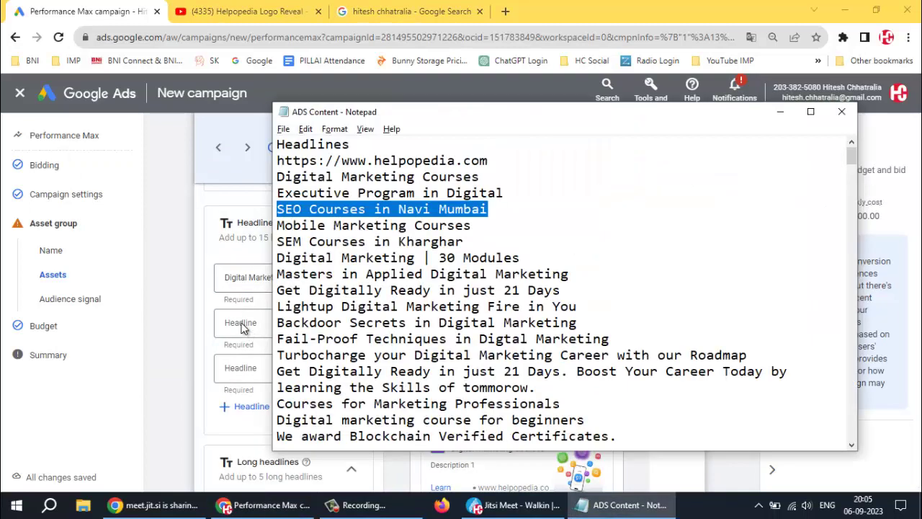
pyautogui.hotkey('alt', 'Tab')
pyautogui.click(250, 324)
pyautogui.hotkey('ctrl', 'v')
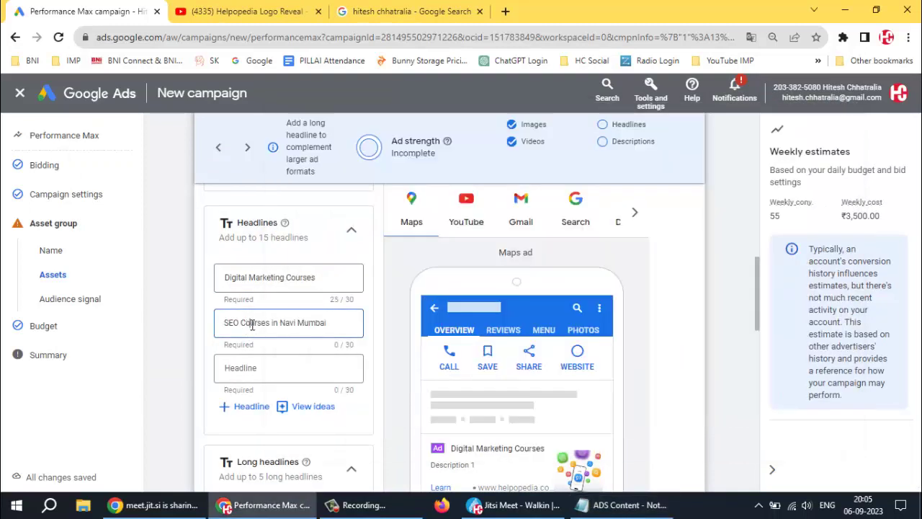
# - Copy "Mobile Marketing Courses" from the ADS Content file in Notepad into the third headline in Google Ads
pyautogui.click(255, 368)
pyautogui.hotkey('alt', 'Tab')
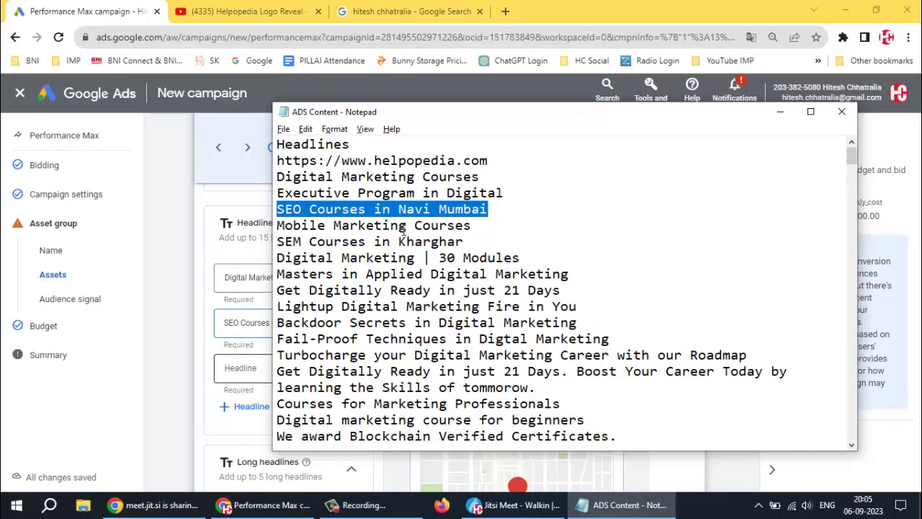
pyautogui.moveTo(473, 226); pyautogui.dragTo(267, 234)
pyautogui.hotkey('ctrl', 'c')
pyautogui.hotkey('alt', 'Tab')
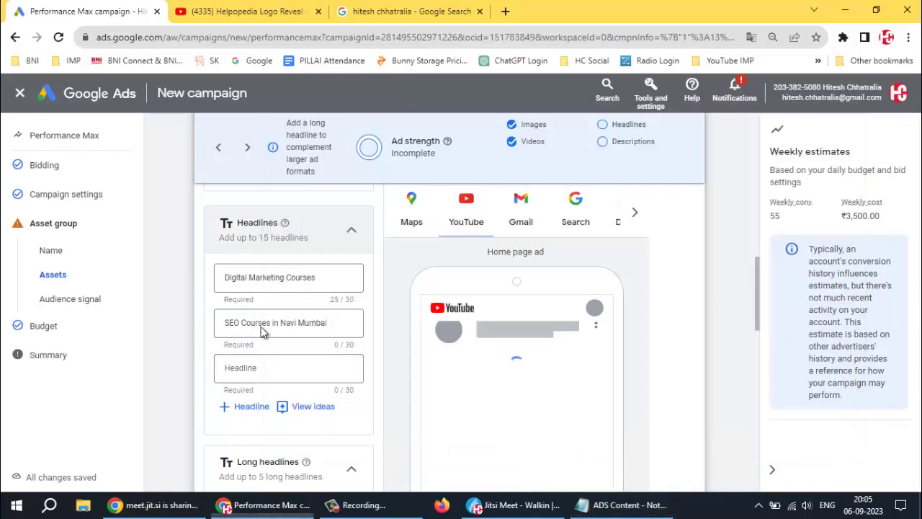
pyautogui.click(259, 368)
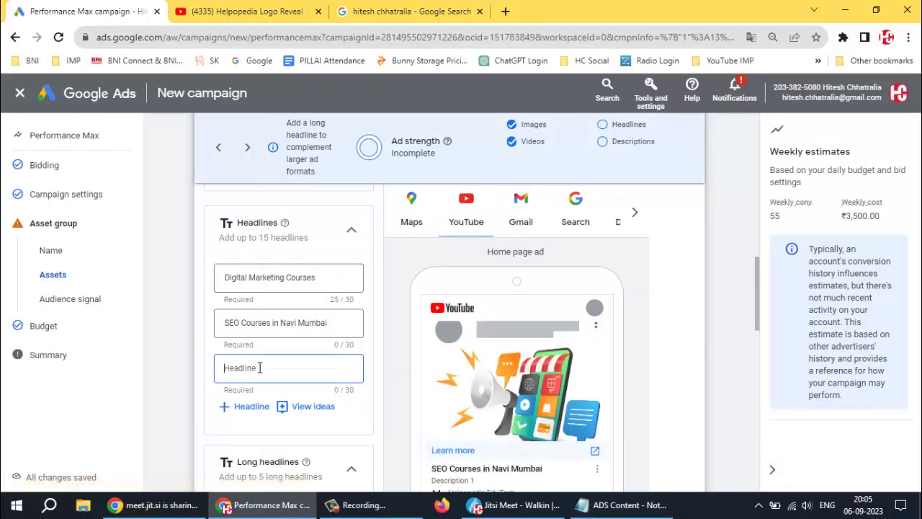
pyautogui.hotkey('ctrl', 'v')
# - Fill the fourth Google Ads headline with "SEM Courses in Kharghar", copied from the ADS Content file in Notepad
pyautogui.click(254, 413)
pyautogui.hotkey('alt', 'Tab')
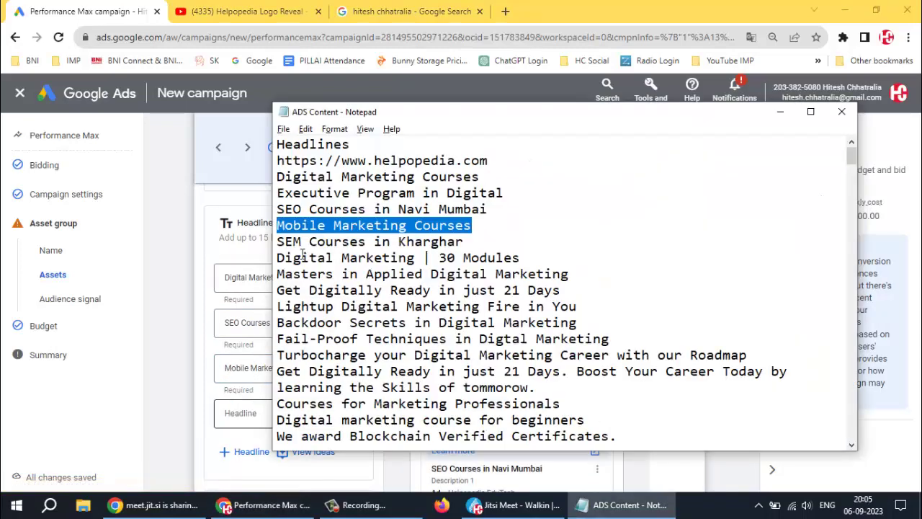
pyautogui.moveTo(470, 243); pyautogui.dragTo(275, 242)
pyautogui.hotkey('ctrl', 'c')
pyautogui.hotkey('alt', 'Tab')
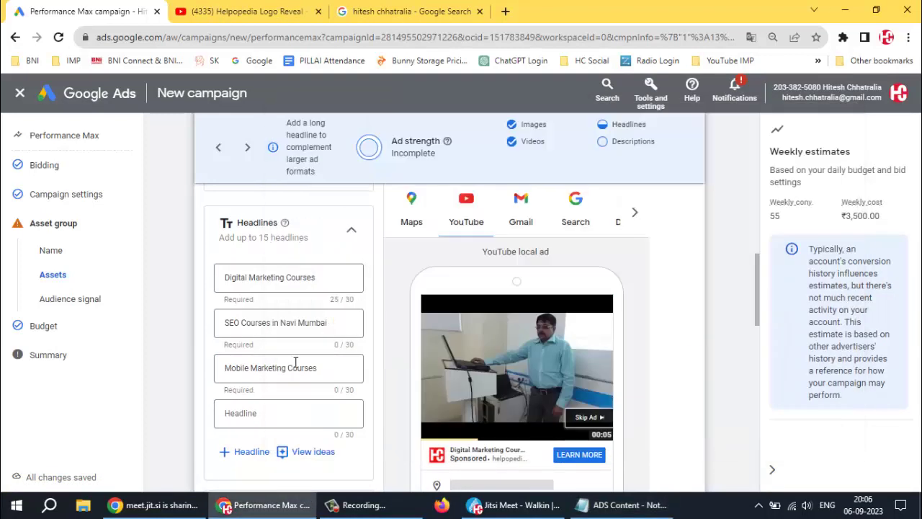
pyautogui.click(265, 415)
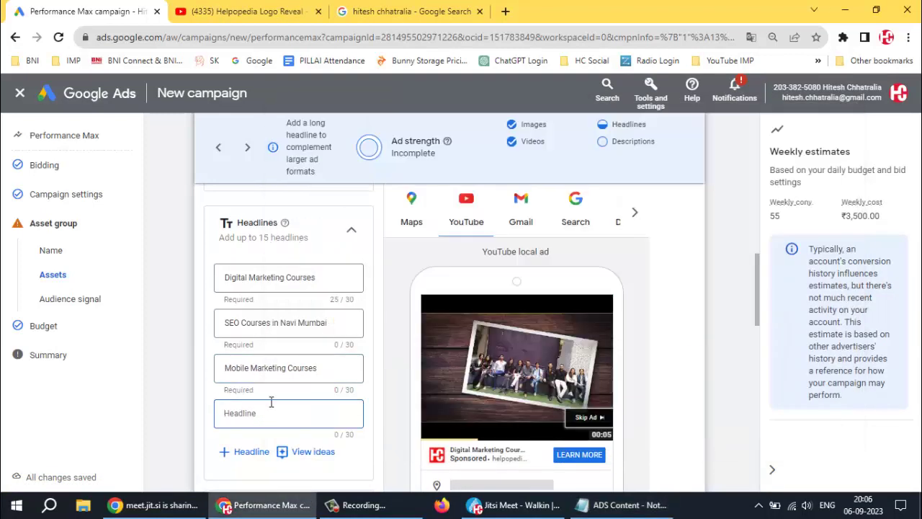
pyautogui.hotkey('ctrl', 'v')
# - Copy "Get Digitally Ready in just 21 Days" from the ADS Content file in Notepad into the fifth headline in Google Ads
pyautogui.scroll(-2, 325, 341)
pyautogui.hotkey('alt', 'Tab')
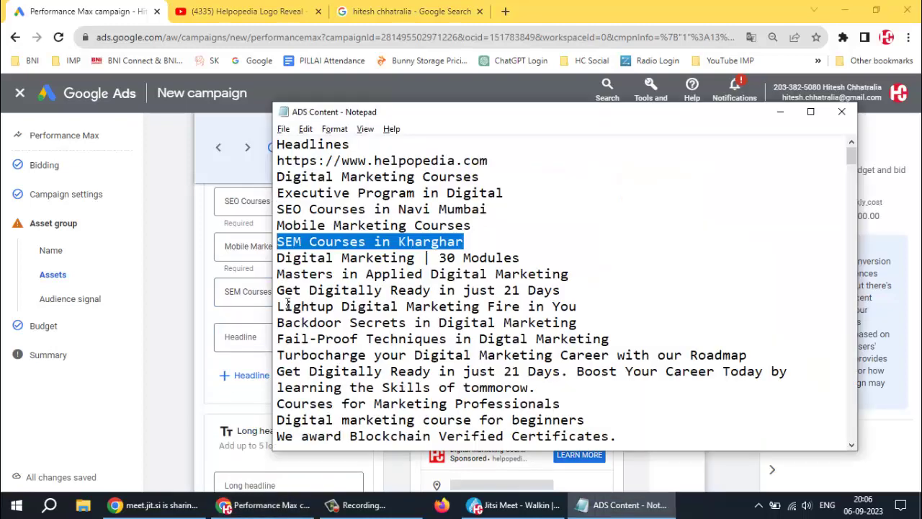
pyautogui.moveTo(277, 294); pyautogui.dragTo(583, 293)
pyautogui.hotkey('ctrl', 'c')
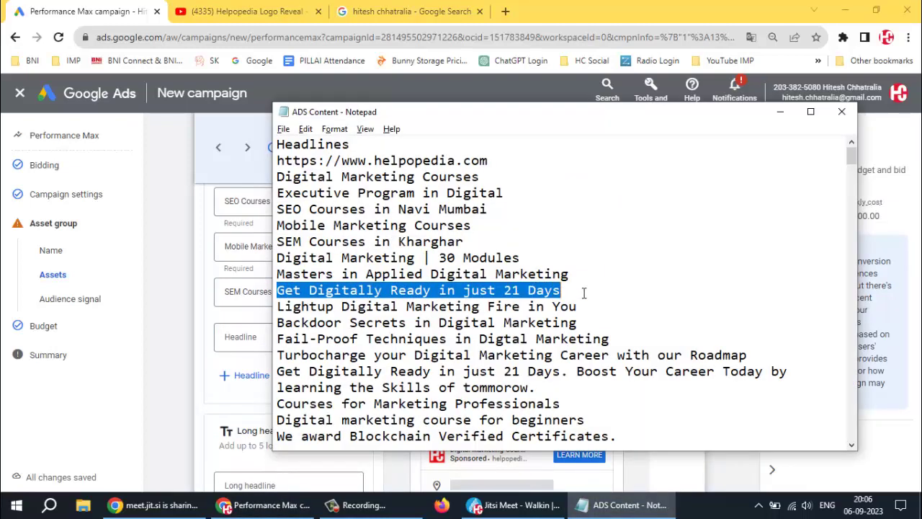
pyautogui.hotkey('alt', 'Tab')
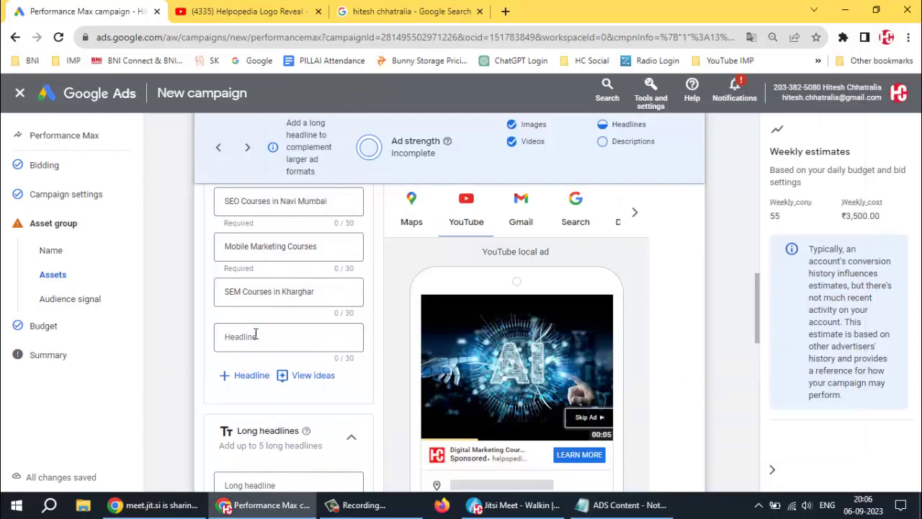
pyautogui.click(256, 333)
pyautogui.hotkey('ctrl', 'v')
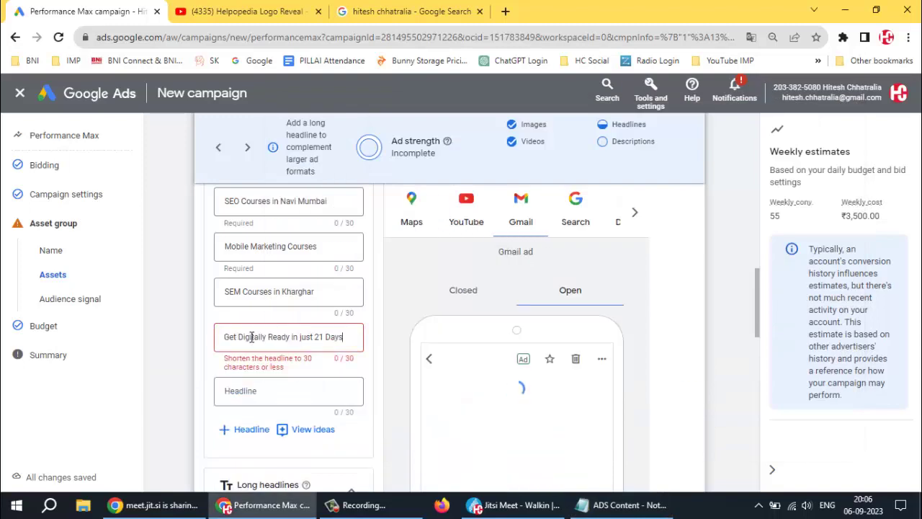
# - Shorten the fifth headline to "Get Digitally Ready in 21 Days" by removing the word "just"
pyautogui.doubleClick(310, 336)
pyautogui.write('\\')
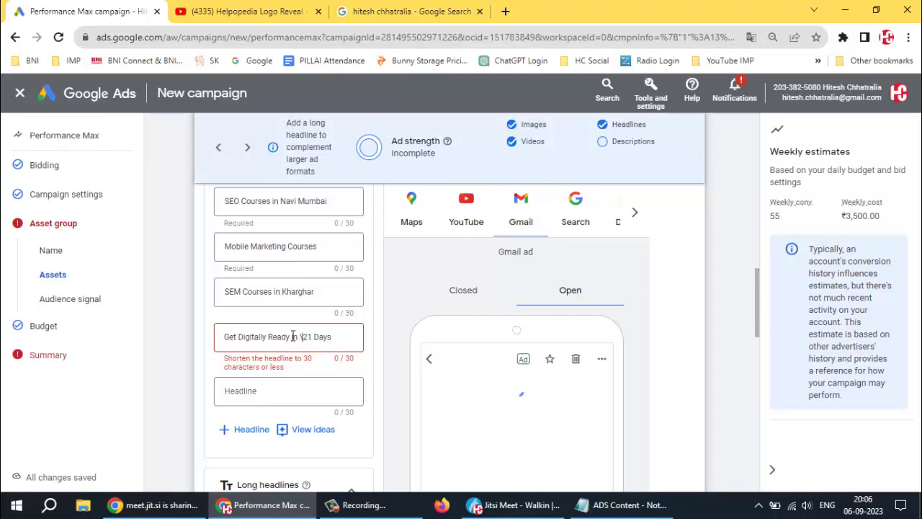
pyautogui.press('BackSpace')
# - Copy "Boost Your Career Today" from the ADS Content file in Notepad into the sixth Google Ads headline and start the seventh headline
pyautogui.hotkey('alt', 'Tab')
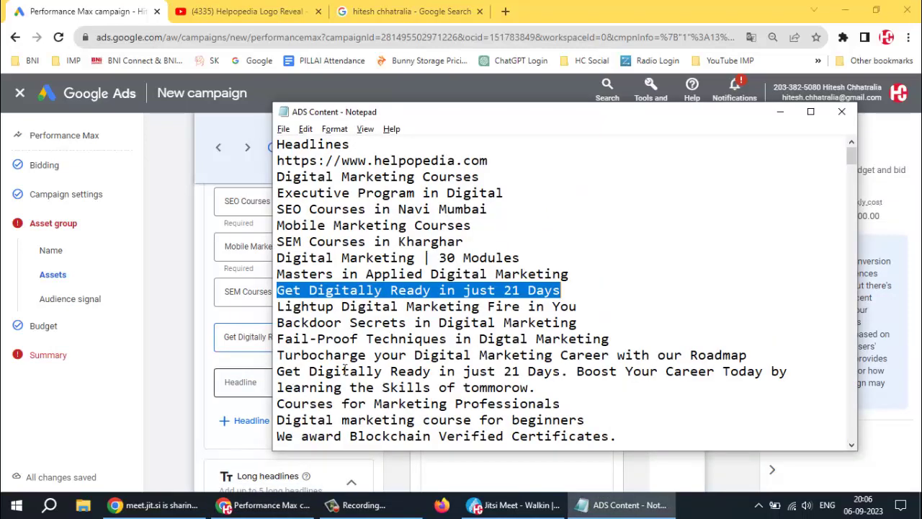
pyautogui.hotkey('alt', 'Tab')
pyautogui.hotkey('alt', 'Tab')
pyautogui.scroll(-2, 311, 330)
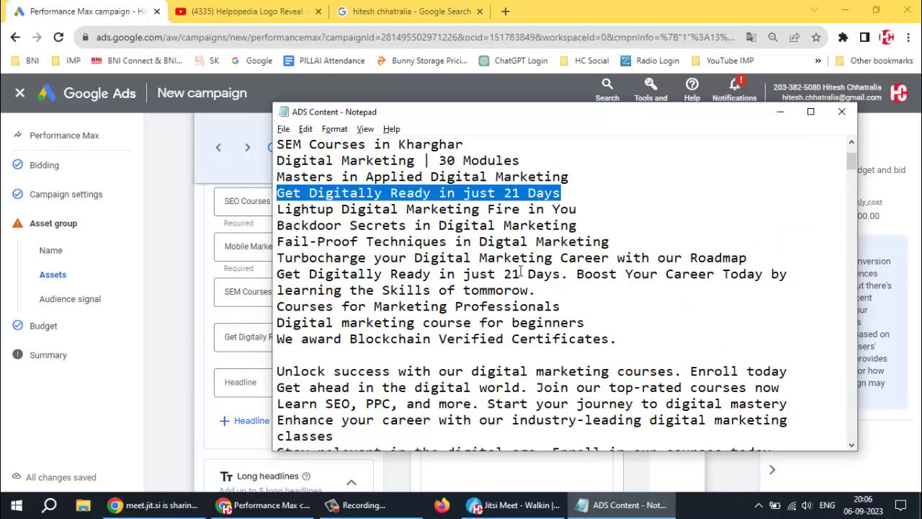
pyautogui.moveTo(577, 274); pyautogui.dragTo(764, 274)
pyautogui.hotkey('ctrl', 'c')
pyautogui.hotkey('alt', 'Tab')
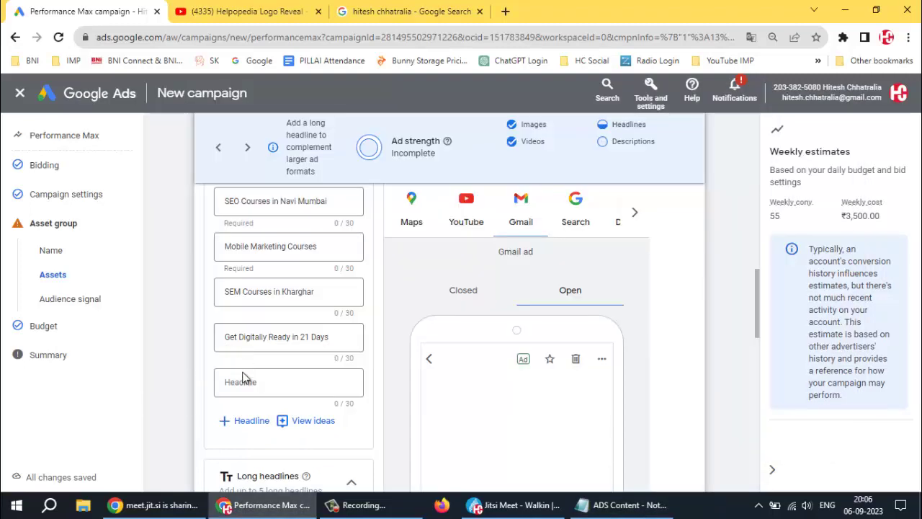
pyautogui.click(255, 382)
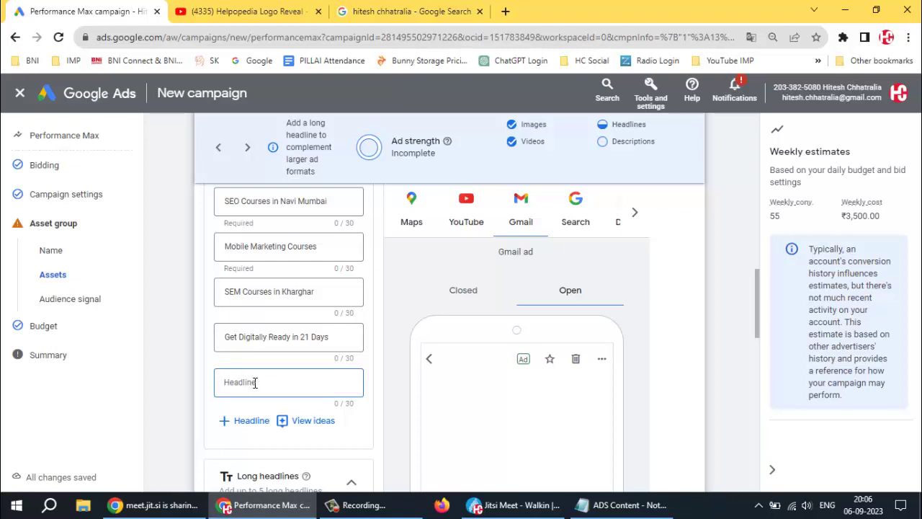
pyautogui.hotkey('ctrl', 'v')
pyautogui.click(256, 428)
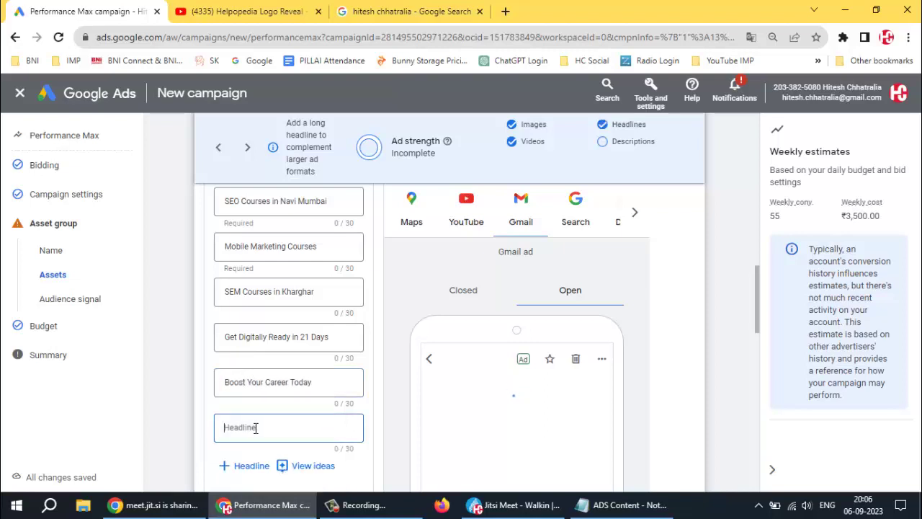
pyautogui.write('(EARN THE ASAS')
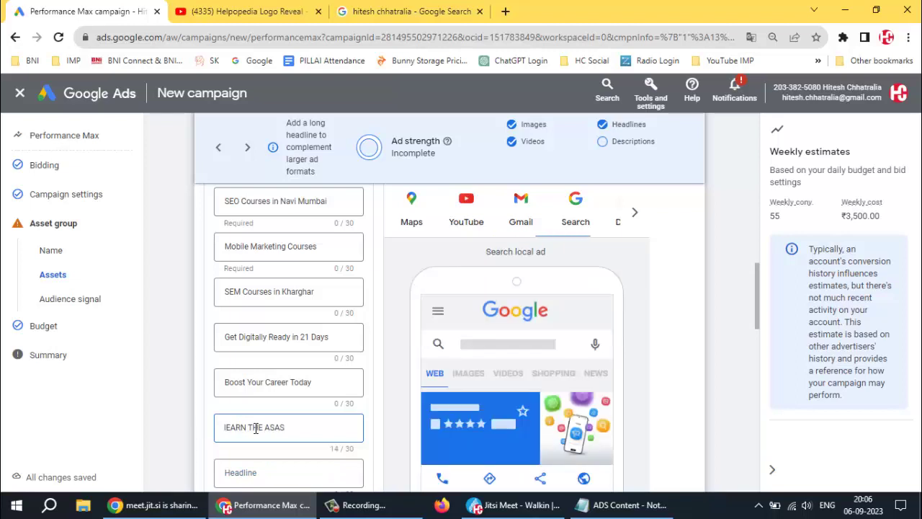
pyautogui.press('BackSpace')
pyautogui.press('BackSpace')
pyautogui.press('BackSpace')
pyautogui.press('BackSpace')
pyautogui.press('BackSpace')
pyautogui.press('BackSpace')
pyautogui.press('BackSpace')
# - Write "Learn the skills of tomorrow" as the seventh headline
pyautogui.write('4')
pyautogui.write('earn the')
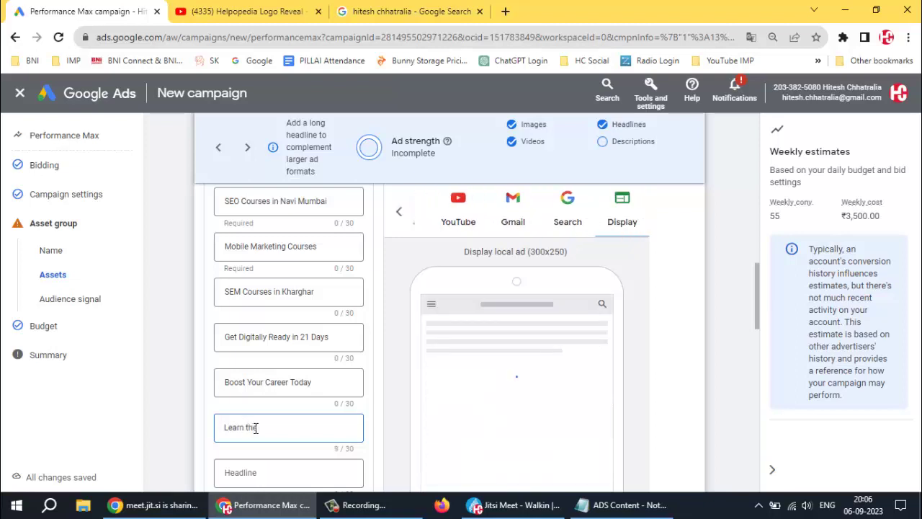
pyautogui.write(' skil')
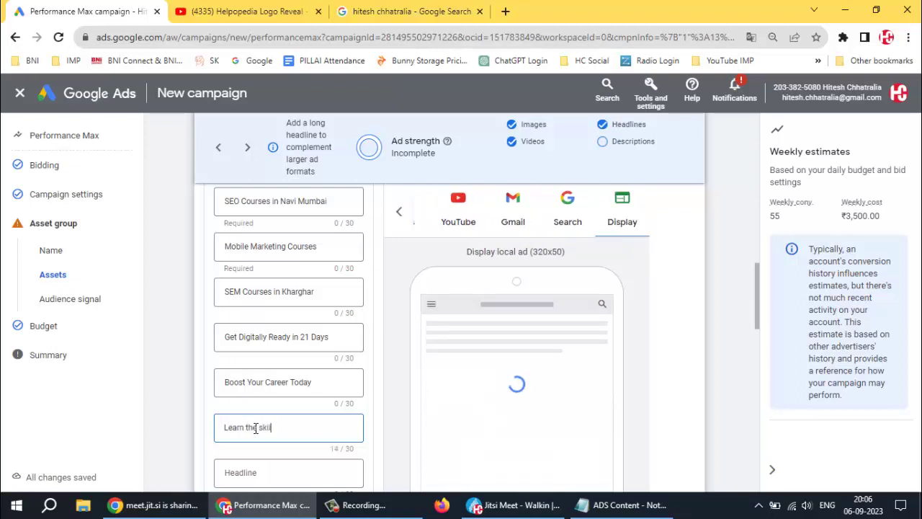
pyautogui.write('ls of tomorrow')
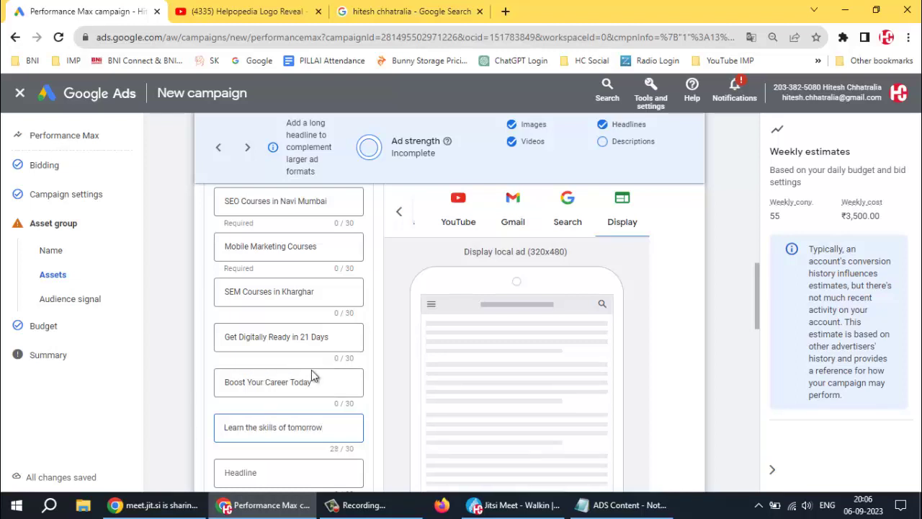
# - Copy "Results-Oriented Digital Marketing Courses" from the AI description in Notepad's ADS Content file into the eighth headline in Google Ads
pyautogui.scroll(-1, 324, 373)
pyautogui.click(273, 411)
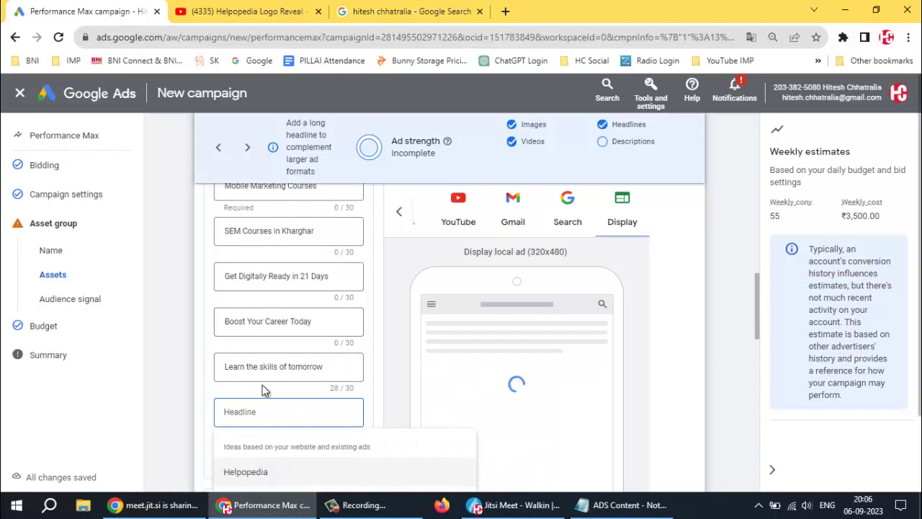
pyautogui.hotkey('alt', 'Tab')
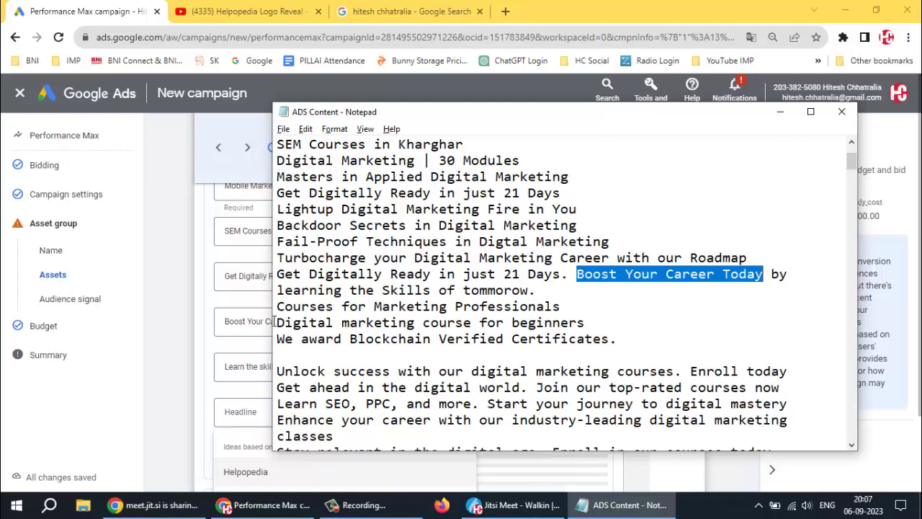
pyautogui.scroll(-6, 274, 321)
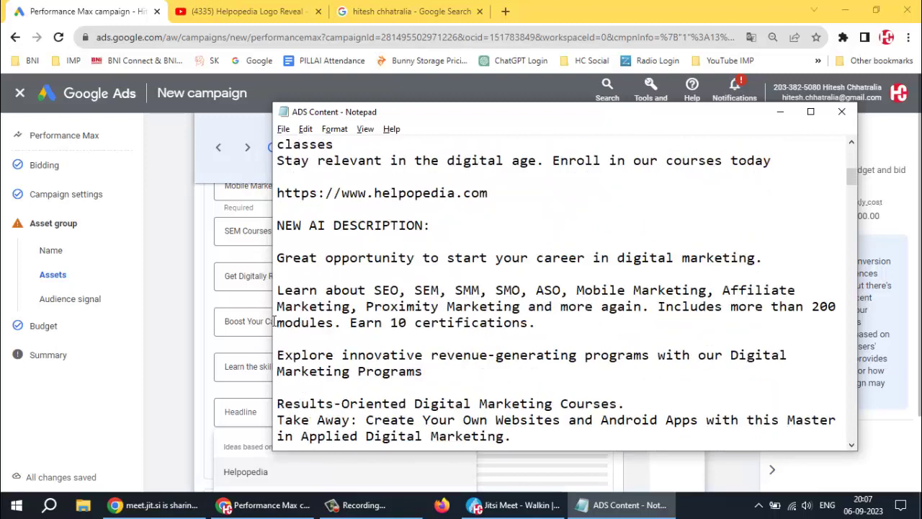
pyautogui.scroll(-1, 368, 280)
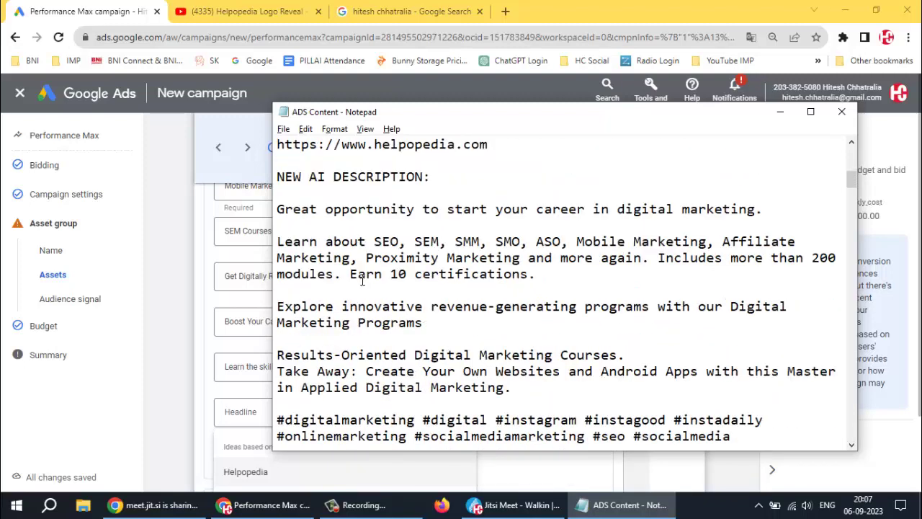
pyautogui.moveTo(278, 354); pyautogui.dragTo(641, 358)
pyautogui.hotkey('ctrl', 'c')
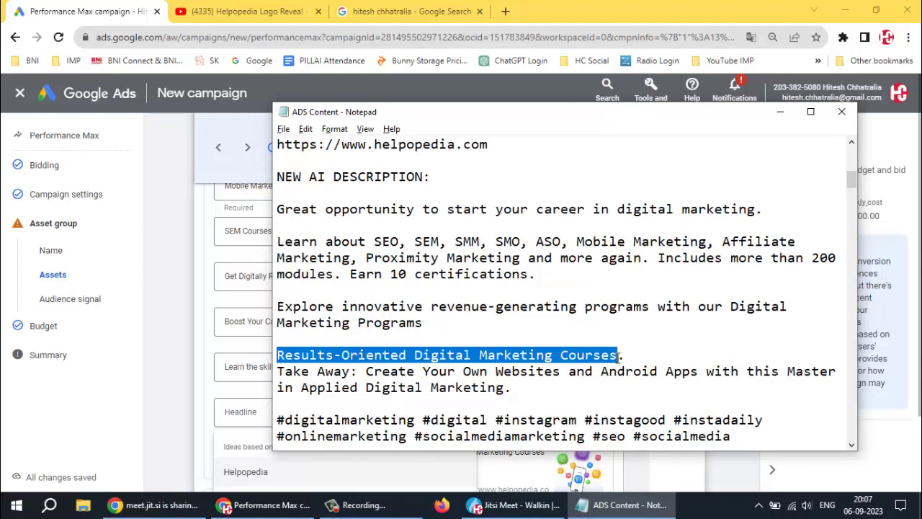
pyautogui.click(620, 354)
pyautogui.click(238, 410)
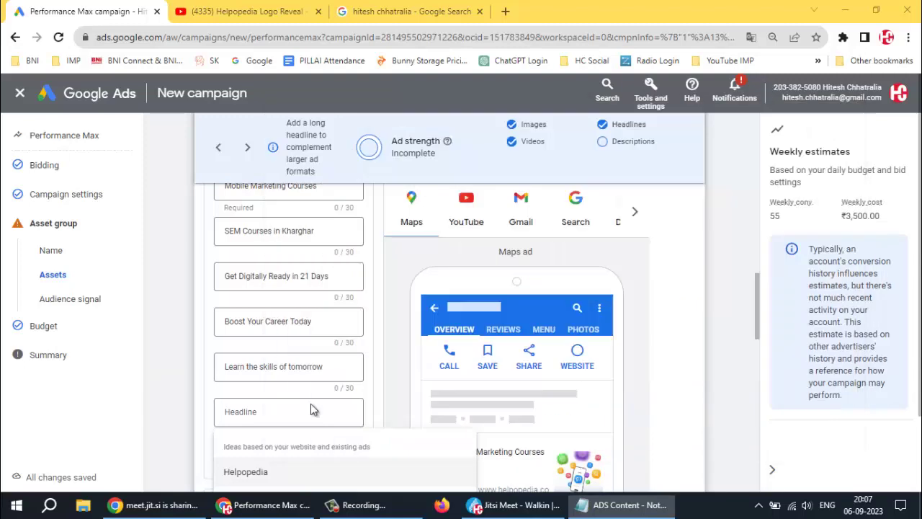
pyautogui.click(252, 411)
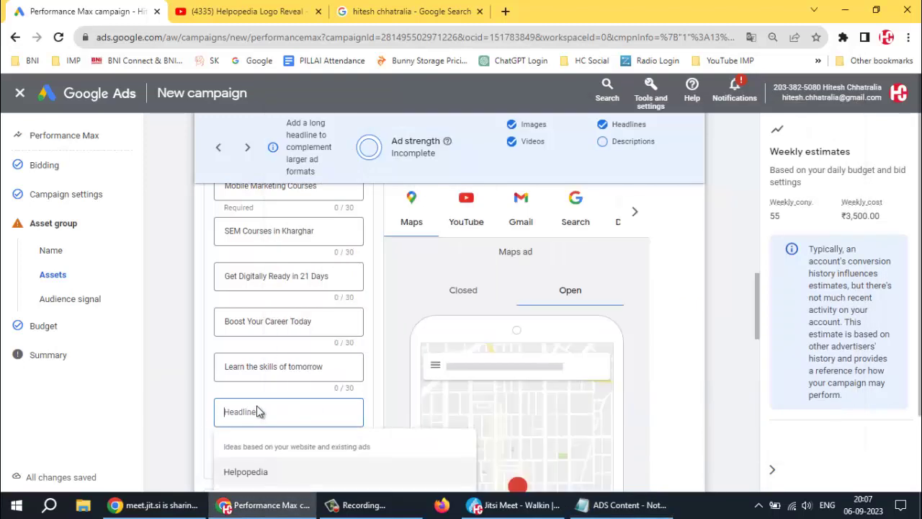
pyautogui.hotkey('ctrl', 'v')
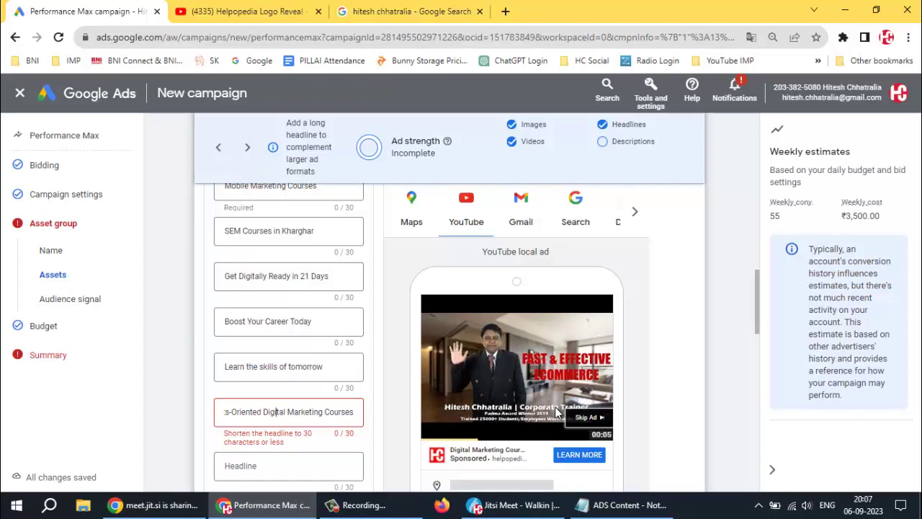
# - Try to shorten the eighth headline by removing its hyphen and trimming the trailing words, and clear the field
pyautogui.press('Home')
pyautogui.press('Right')
pyautogui.press('Right')
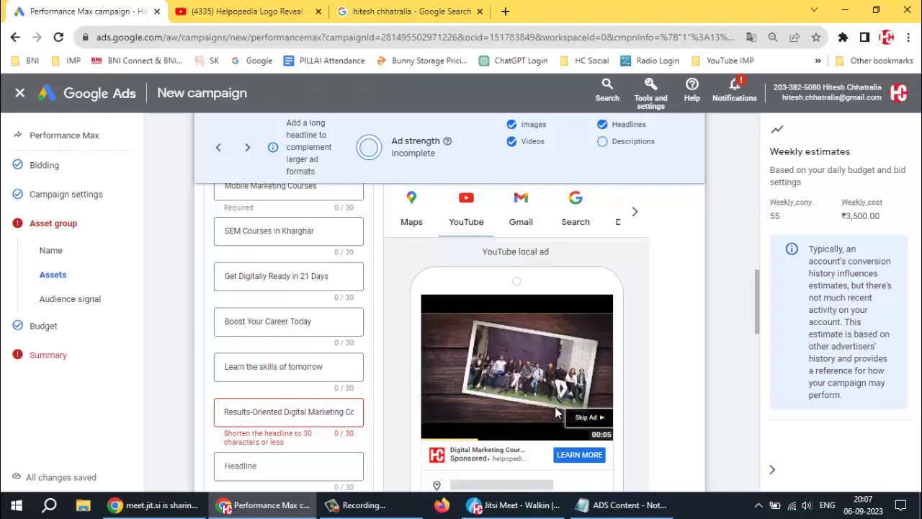
pyautogui.press('Delete')
pyautogui.press('End')
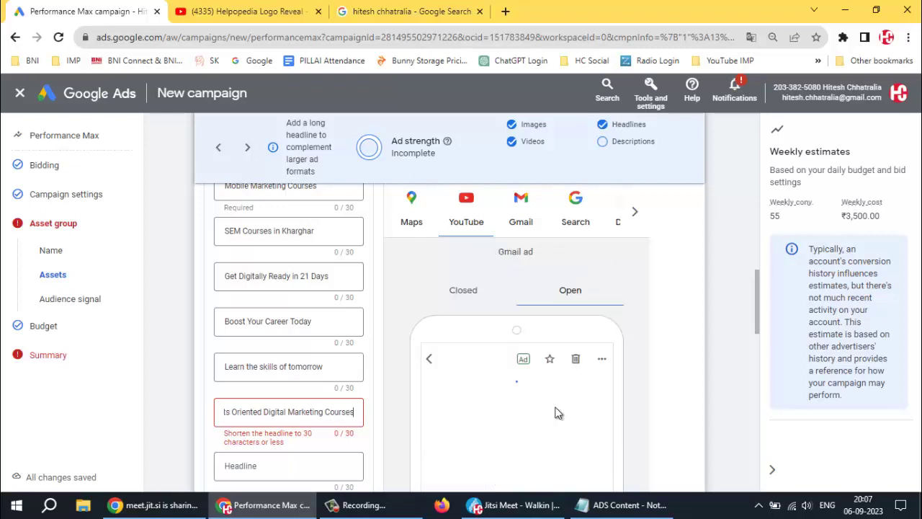
pyautogui.press('BackSpace')
pyautogui.press('BackSpace')
pyautogui.press('BackSpace')
pyautogui.press('BackSpace')
pyautogui.press('BackSpace')
pyautogui.press('BackSpace')
pyautogui.press('BackSpace')
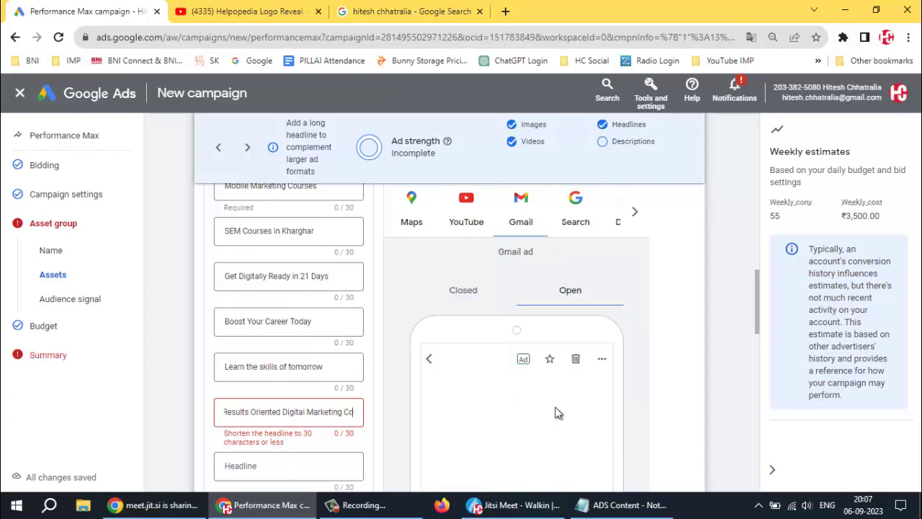
pyautogui.press('BackSpace')
pyautogui.press('BackSpace')
pyautogui.press('BackSpace')
pyautogui.press('BackSpace')
pyautogui.press('BackSpace')
pyautogui.press('BackSpace')
pyautogui.press('BackSpace')
pyautogui.press('BackSpace')
pyautogui.press('BackSpace')
pyautogui.press('BackSpace')
pyautogui.press('BackSpace')
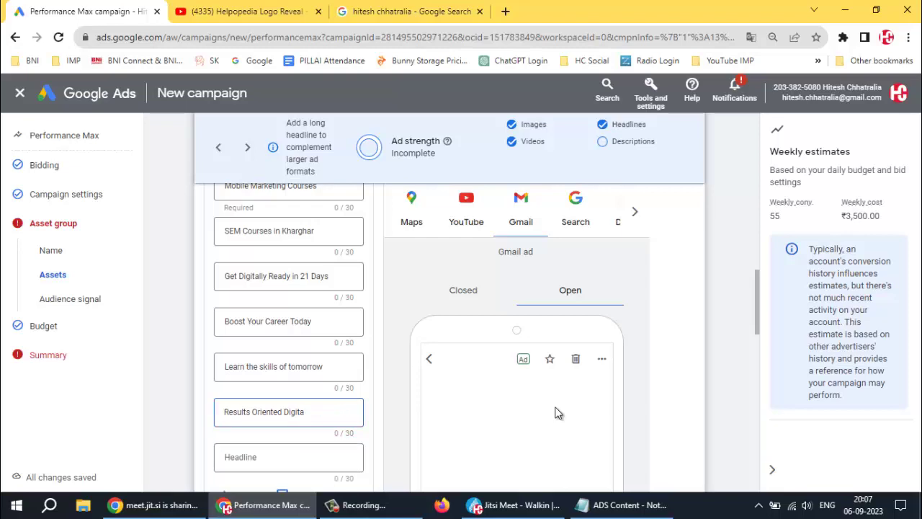
pyautogui.hotkey('ctrl', 'a')
pyautogui.press('BackSpace')
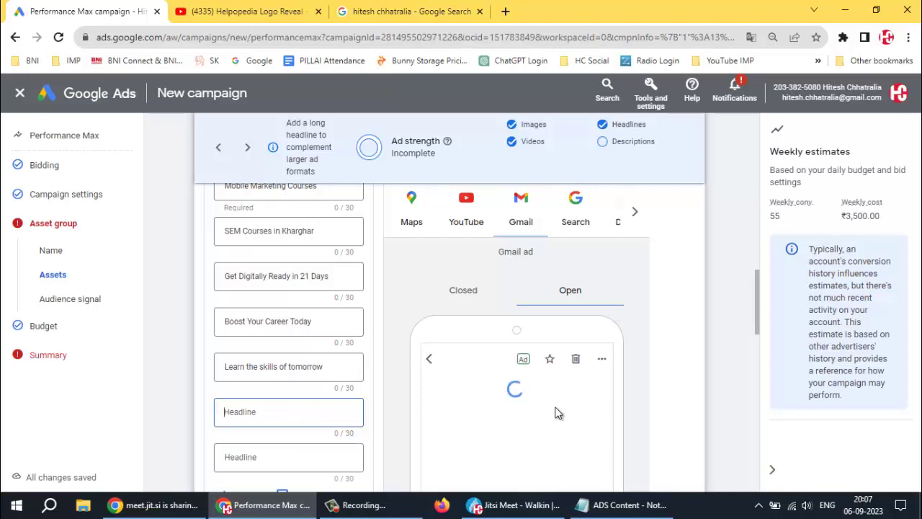
# - Copy "Results-Oriented Digital Marketing Courses" from Notepad's ADS Content file again and insert it into the emptied eighth headline in Google Ads
pyautogui.hotkey('alt', 'Tab')
pyautogui.click(415, 354)
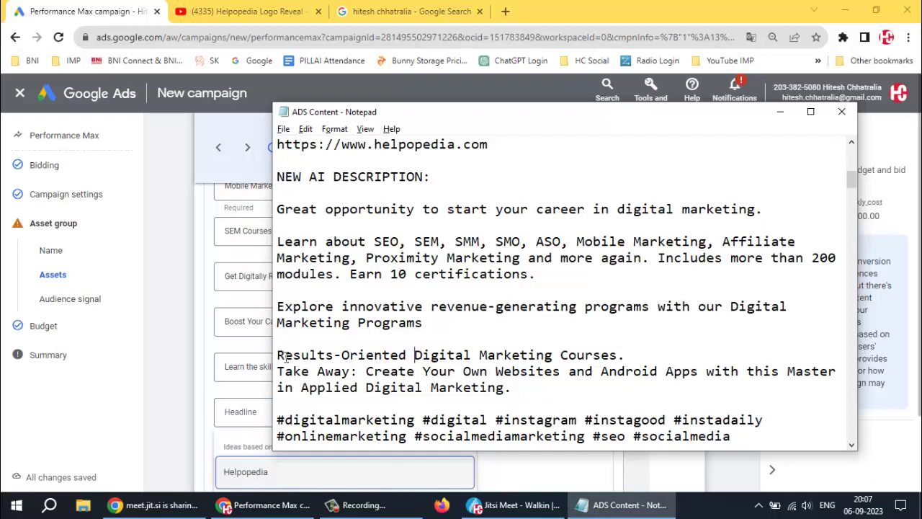
pyautogui.moveTo(276, 354); pyautogui.dragTo(618, 354)
pyautogui.hotkey('ctrl', 'c')
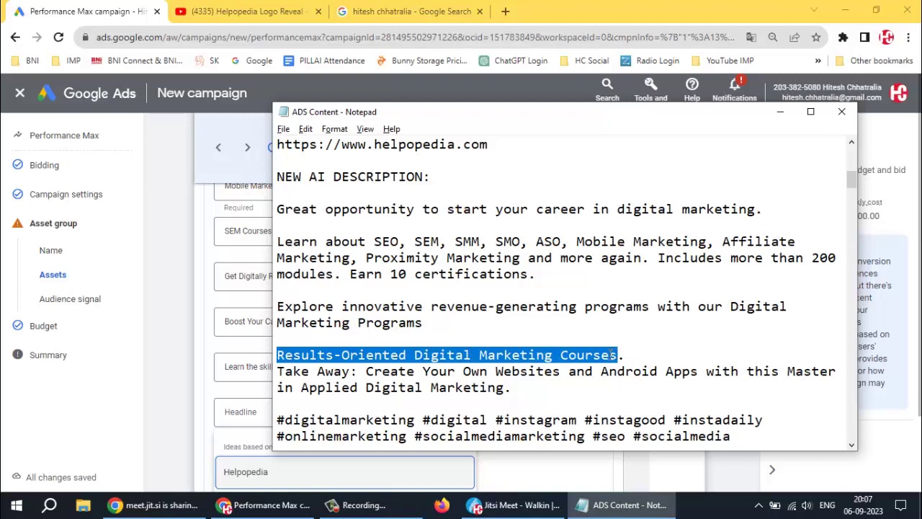
pyautogui.hotkey('alt', 'Tab')
pyautogui.click(254, 412)
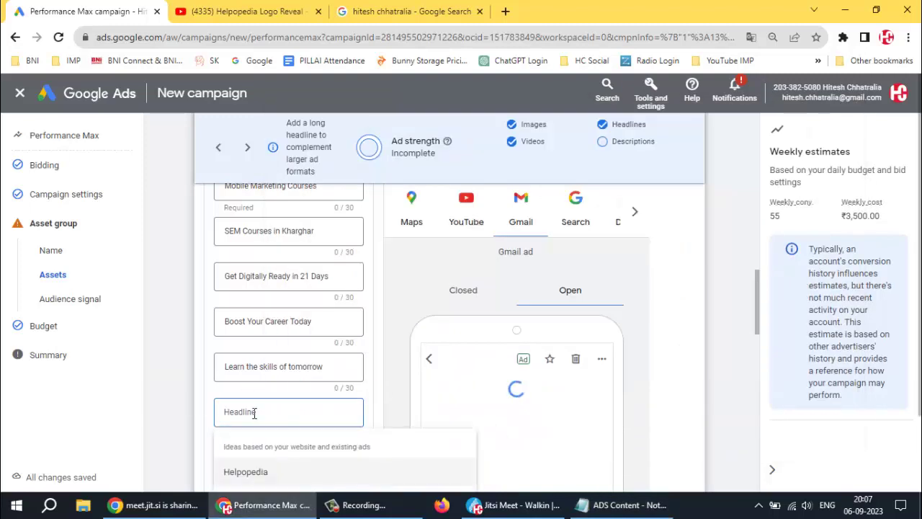
pyautogui.hotkey('ctrl', 'v')
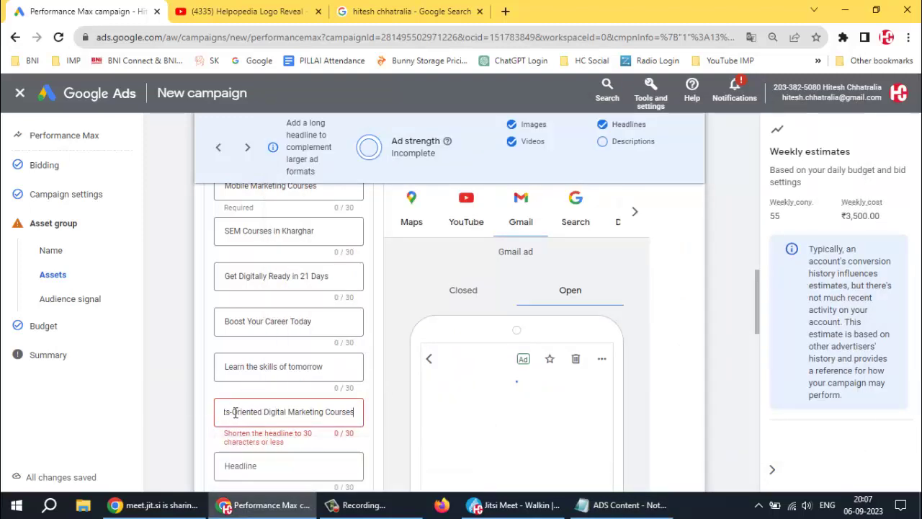
# - Shorten the eighth headline to "Results-Oriented Courses" by removing the words "Digital Marketing"
pyautogui.moveTo(278, 412); pyautogui.dragTo(323, 412)
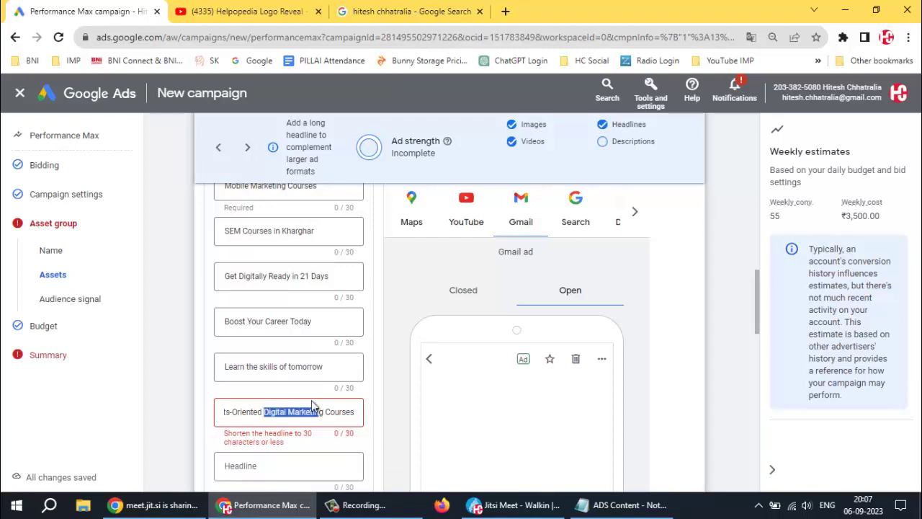
pyautogui.press('BackSpace')
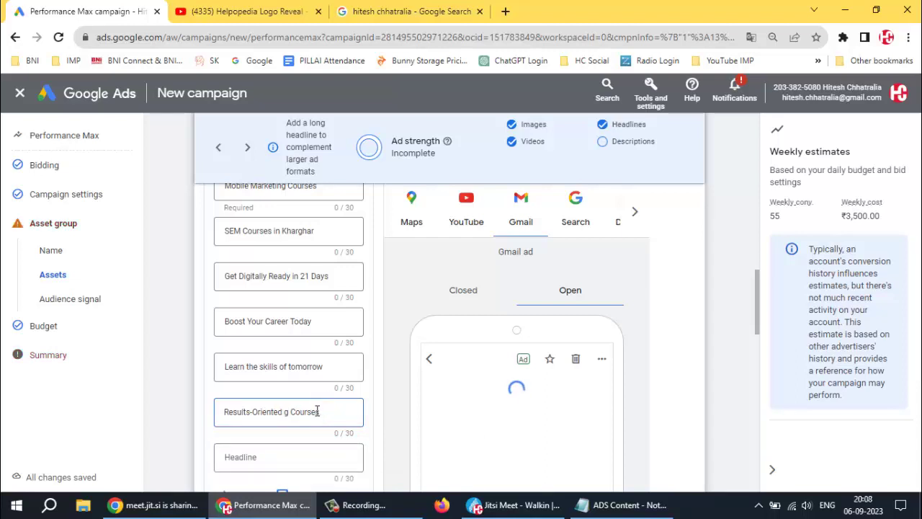
pyautogui.press('Delete')
pyautogui.press('Delete')
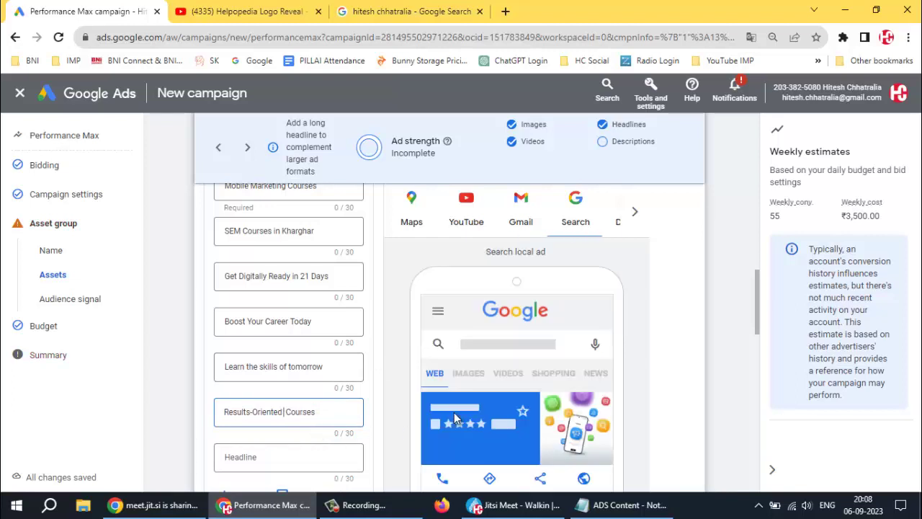
pyautogui.scroll(-1, 325, 380)
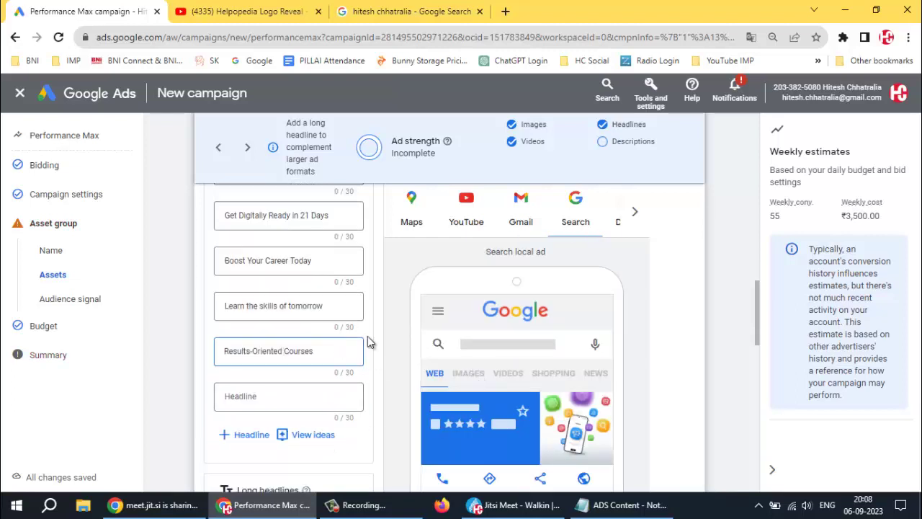
pyautogui.scroll(6, 368, 342)
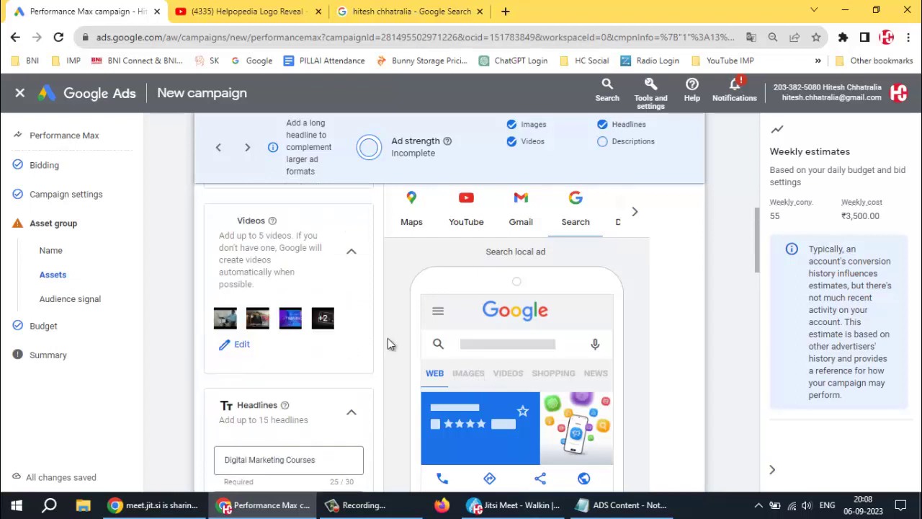
pyautogui.scroll(-3, 379, 353)
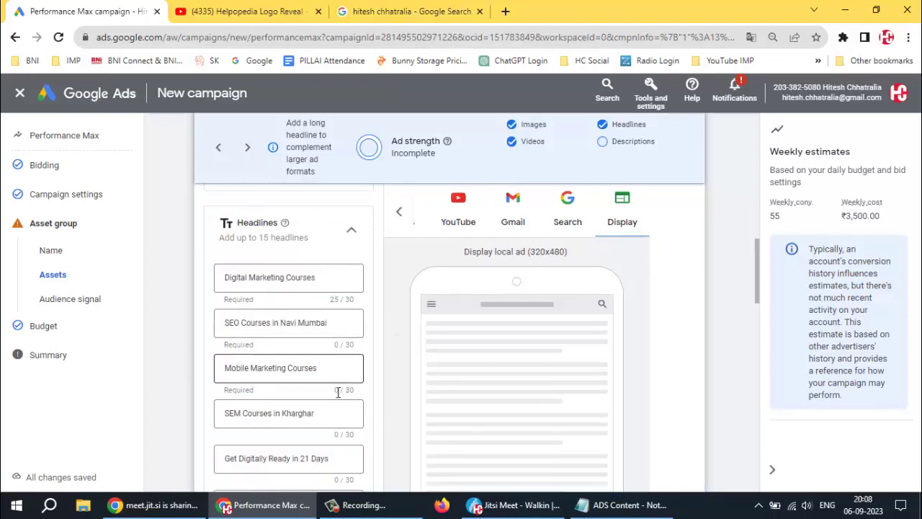
pyautogui.click(297, 458)
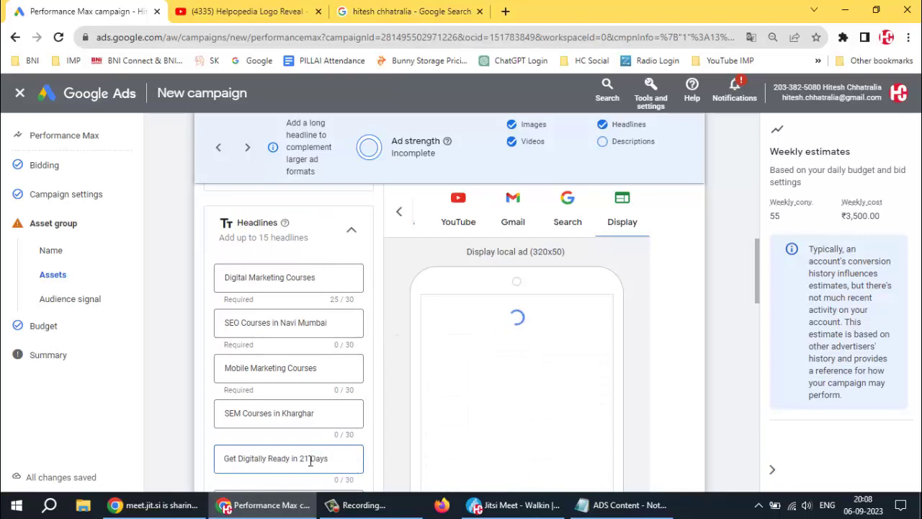
pyautogui.scroll(-4, 362, 435)
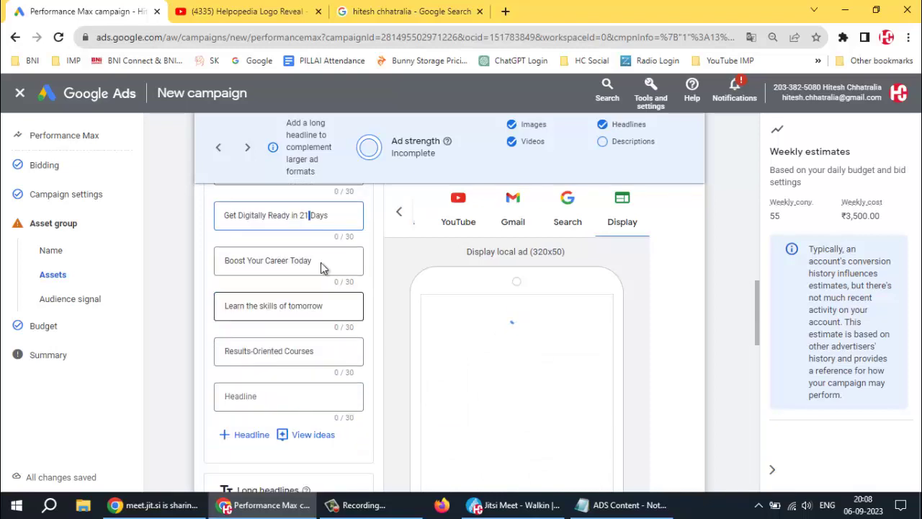
# - Copy "Digital Marketing Training" from the DESCRIPTIONS section of Notepad's ADS Content file into the ninth headline in Google Ads
pyautogui.hotkey('alt', 'Tab')
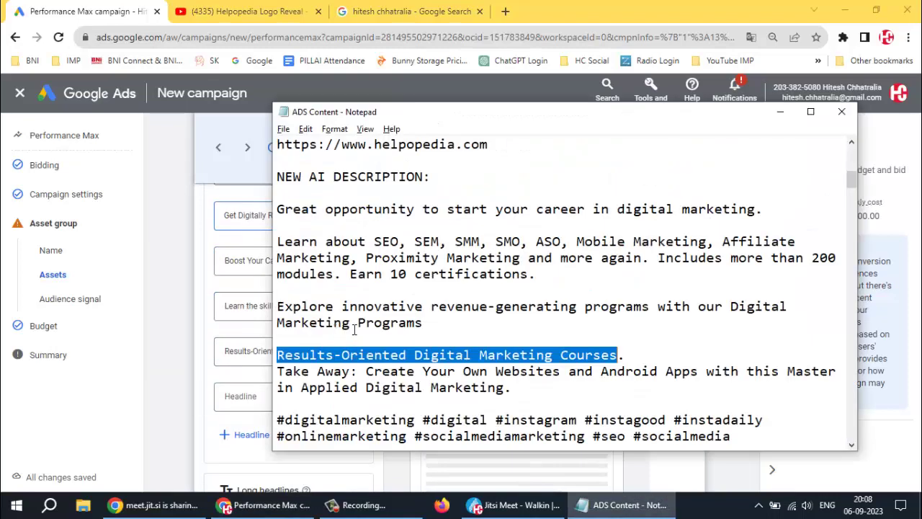
pyautogui.scroll(-10, 413, 311)
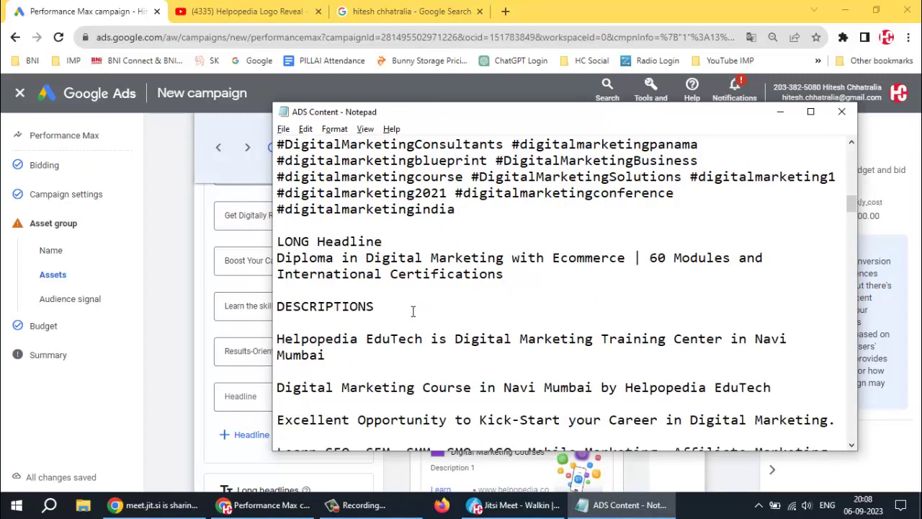
pyautogui.scroll(-1, 412, 311)
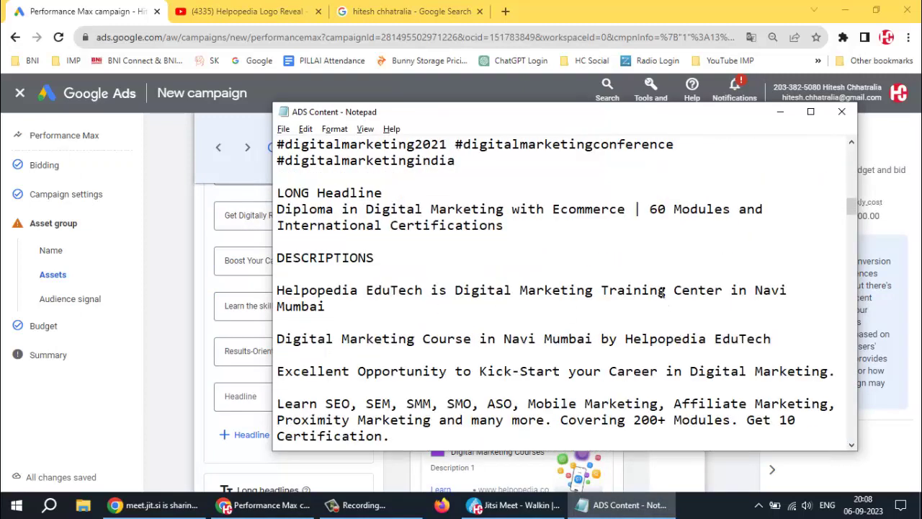
pyautogui.moveTo(456, 291); pyautogui.dragTo(666, 290)
pyautogui.hotkey('ctrl', 'c')
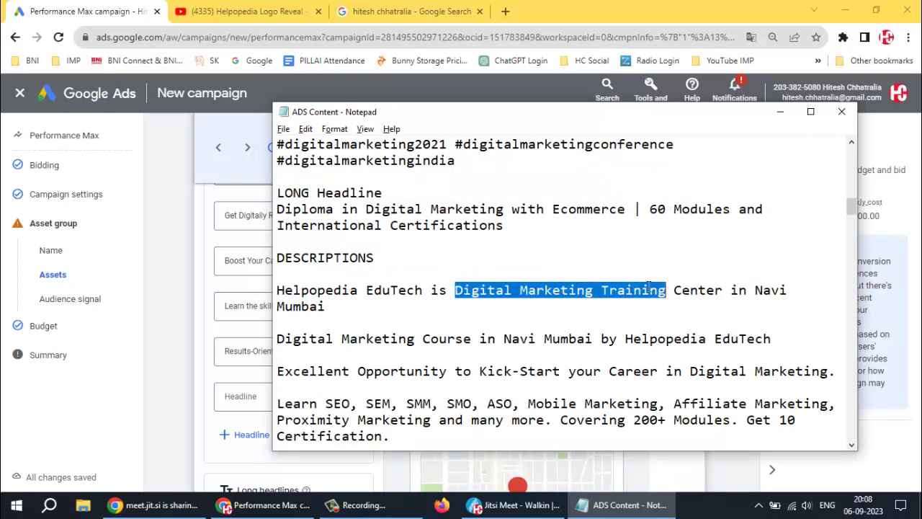
pyautogui.click(249, 402)
pyautogui.click(254, 395)
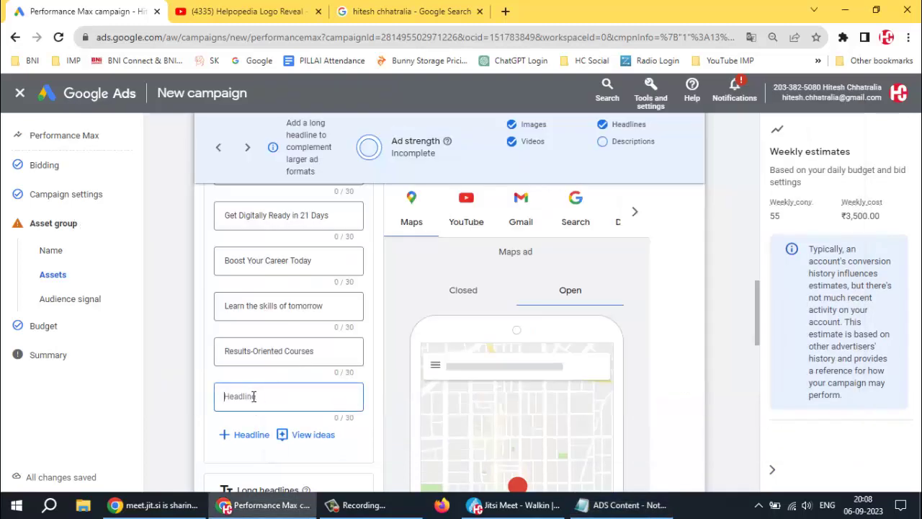
pyautogui.hotkey('ctrl', 'v')
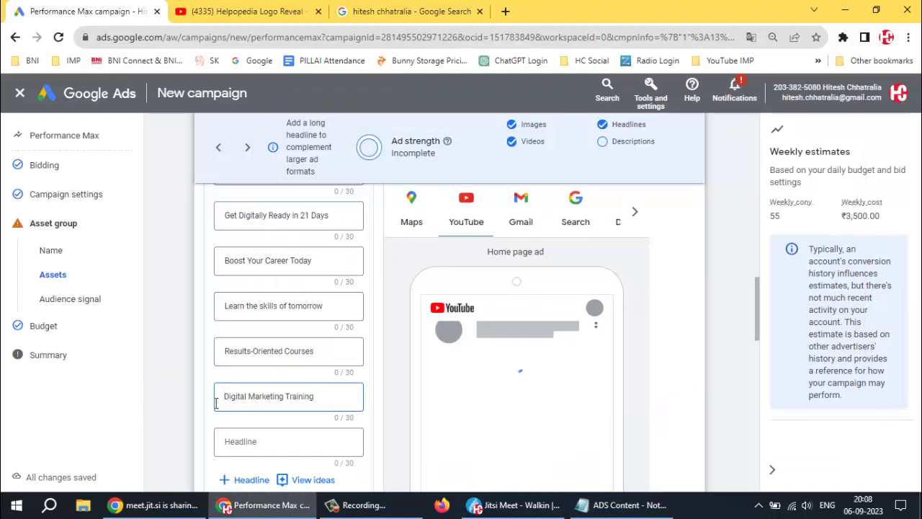
pyautogui.click(300, 419)
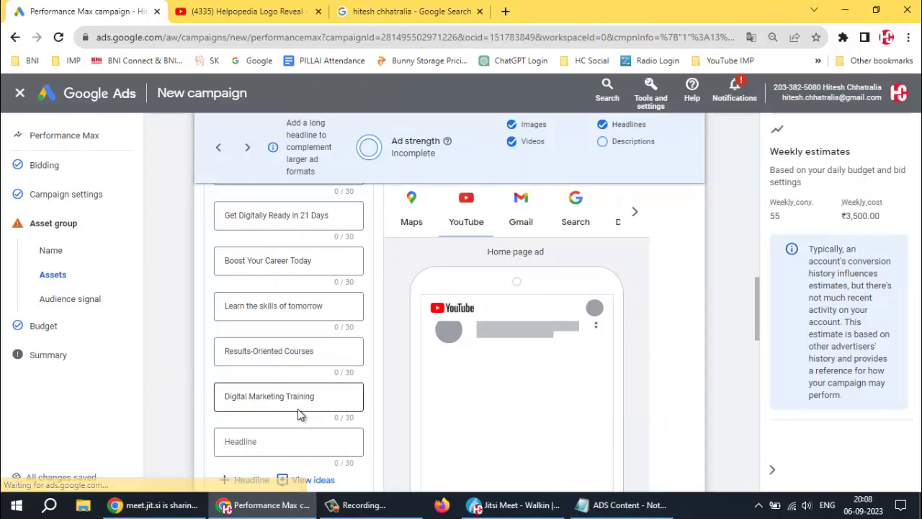
# - Look through the remaining descriptions in Notepad for headline ideas and write "Transform your life today" as the tenth headline in Google Ads
pyautogui.click(281, 442)
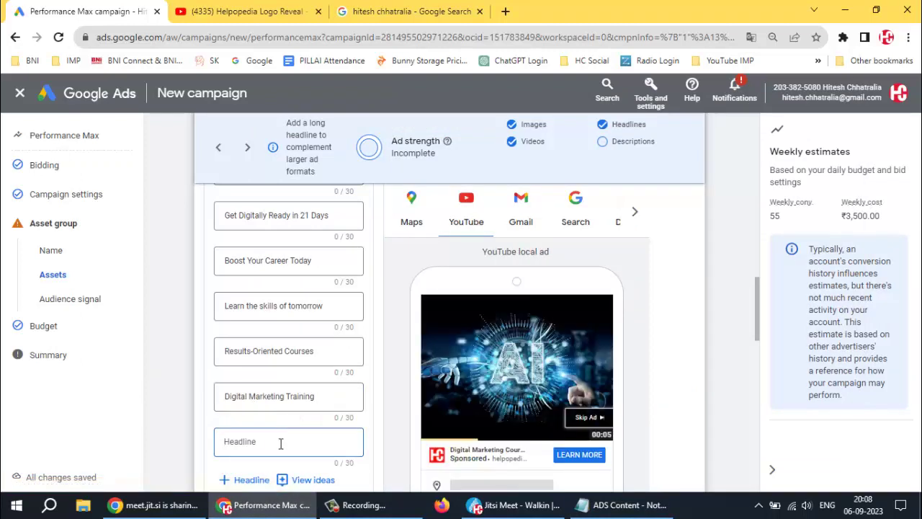
pyautogui.hotkey('alt', 'Tab')
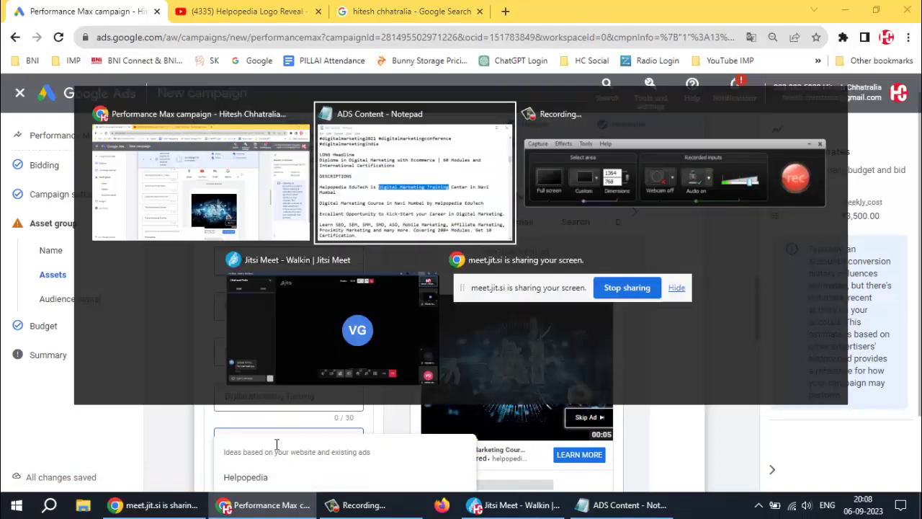
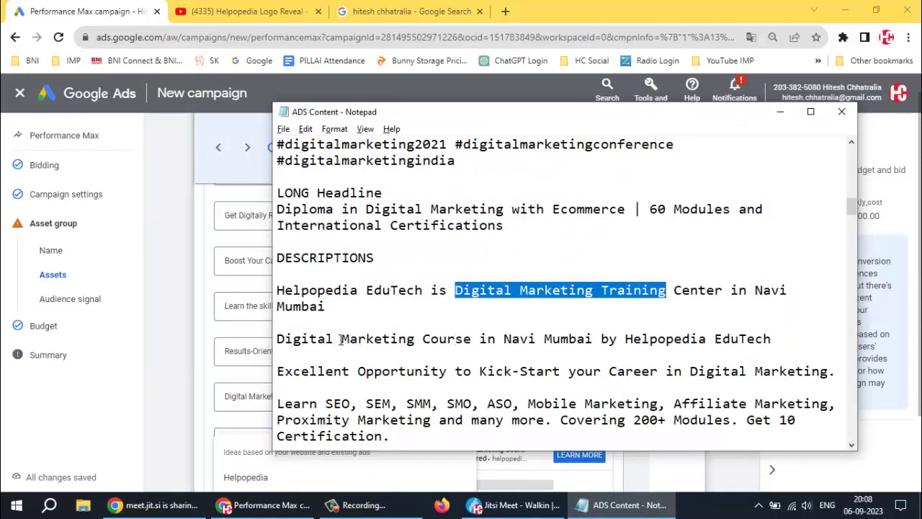
pyautogui.scroll(-4, 473, 324)
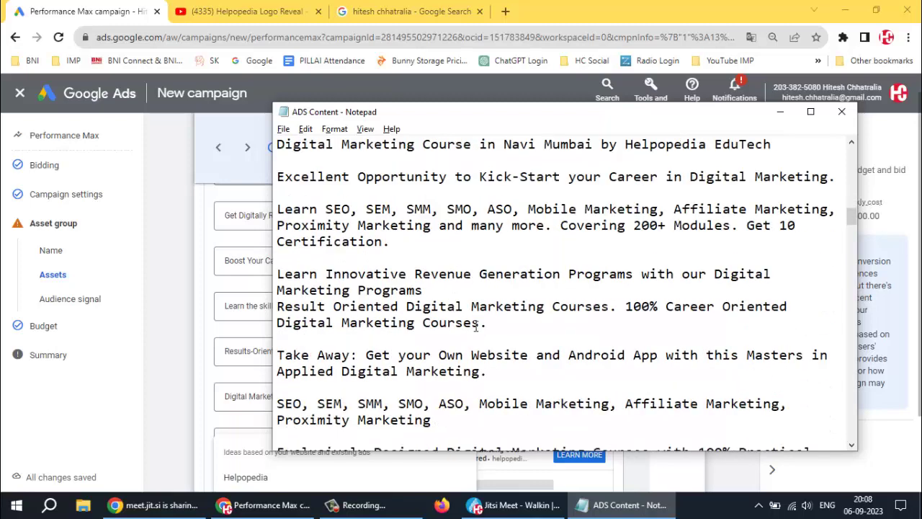
pyautogui.scroll(-4, 476, 327)
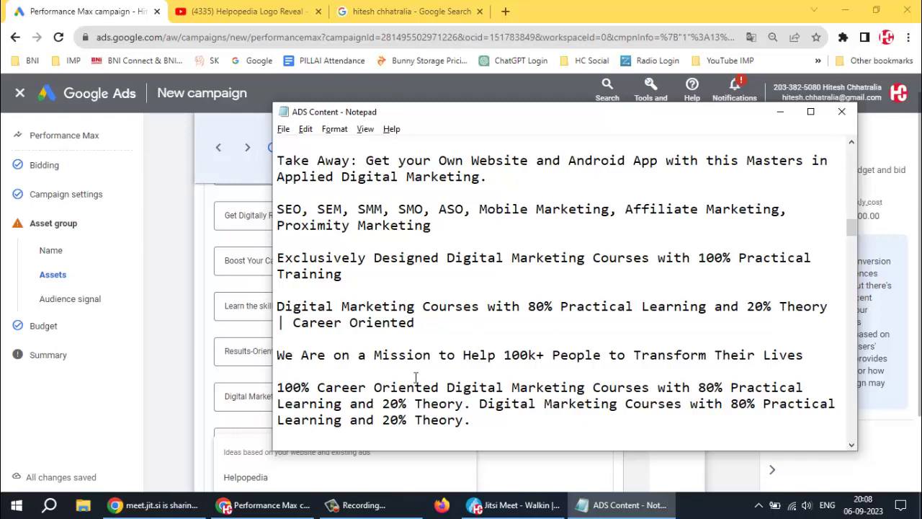
pyautogui.scroll(-2, 512, 291)
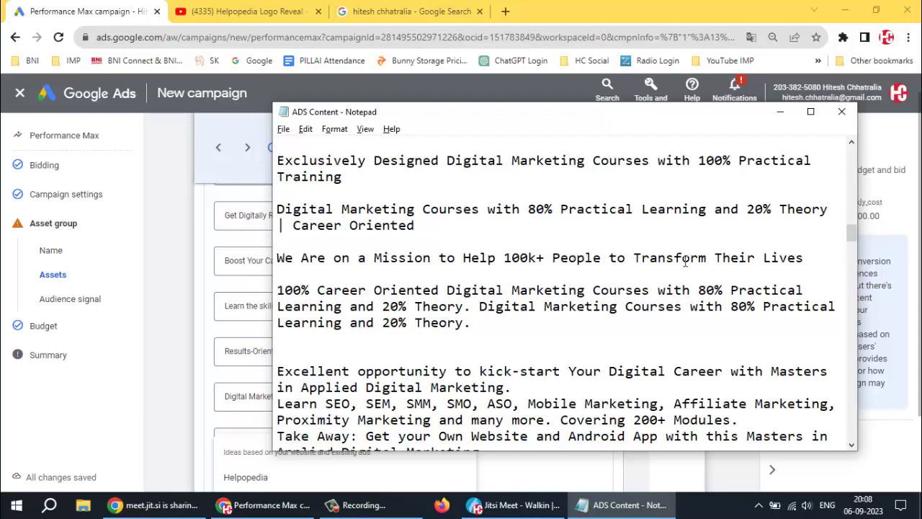
pyautogui.scroll(-3, 407, 296)
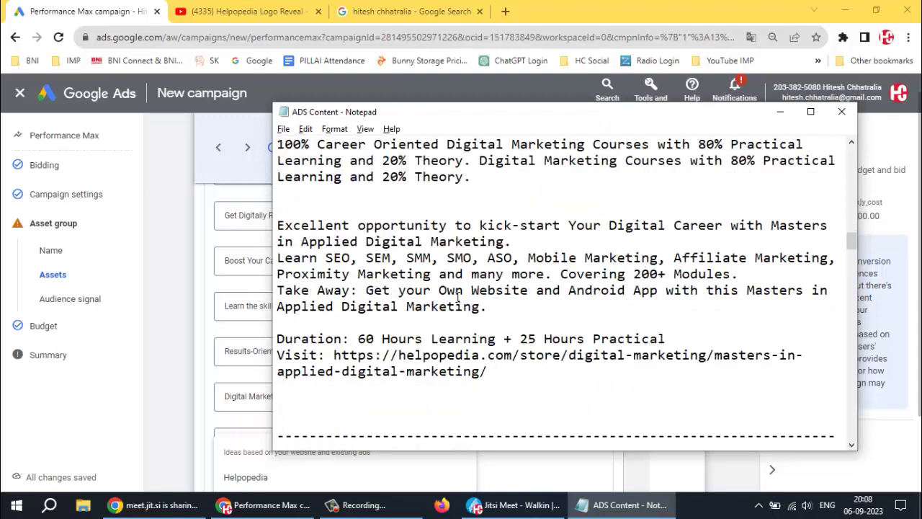
pyautogui.click(268, 426)
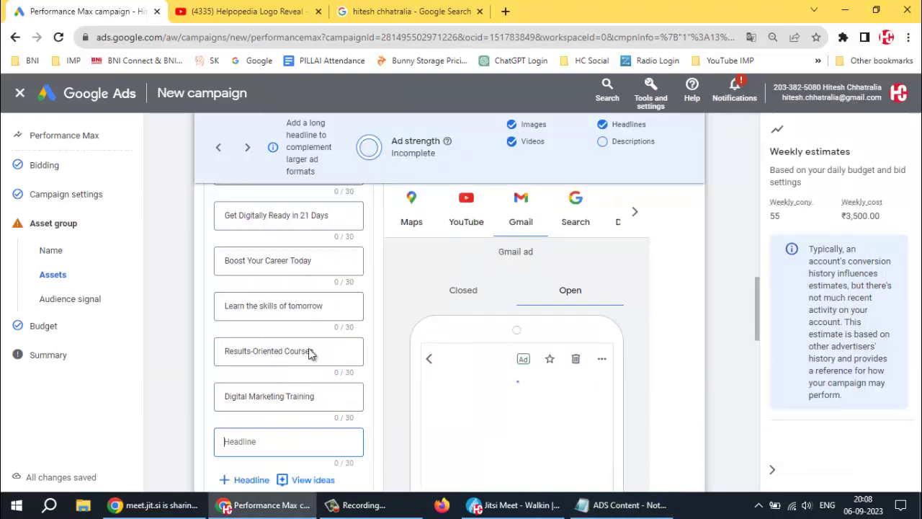
pyautogui.scroll(-2, 310, 358)
pyautogui.click(238, 328)
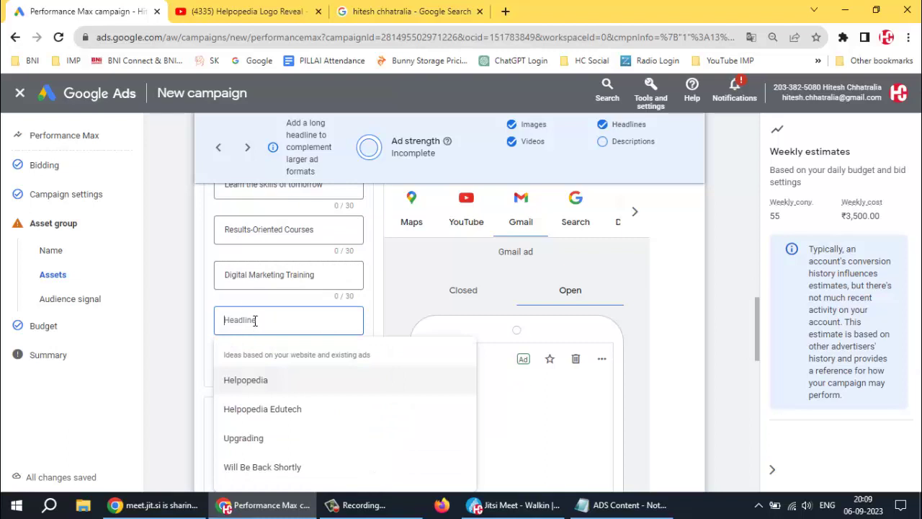
pyautogui.write('Transfor')
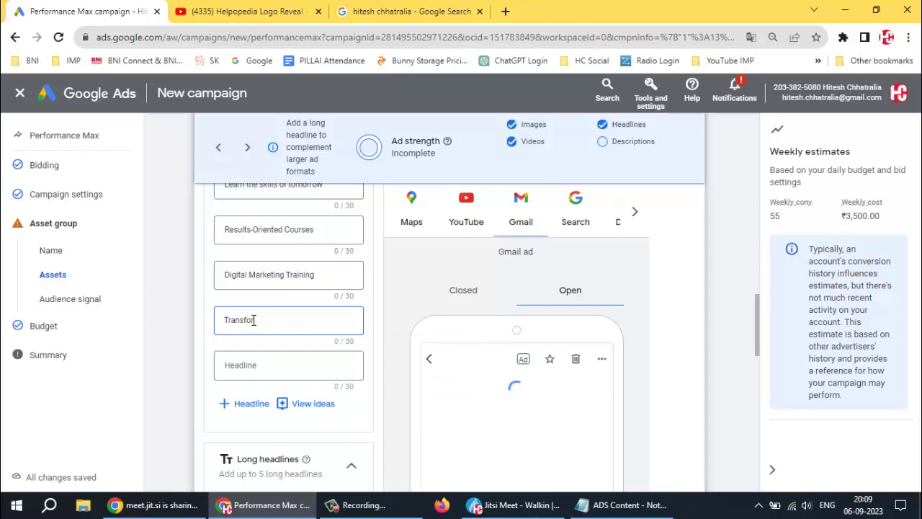
pyautogui.write('m your life today')
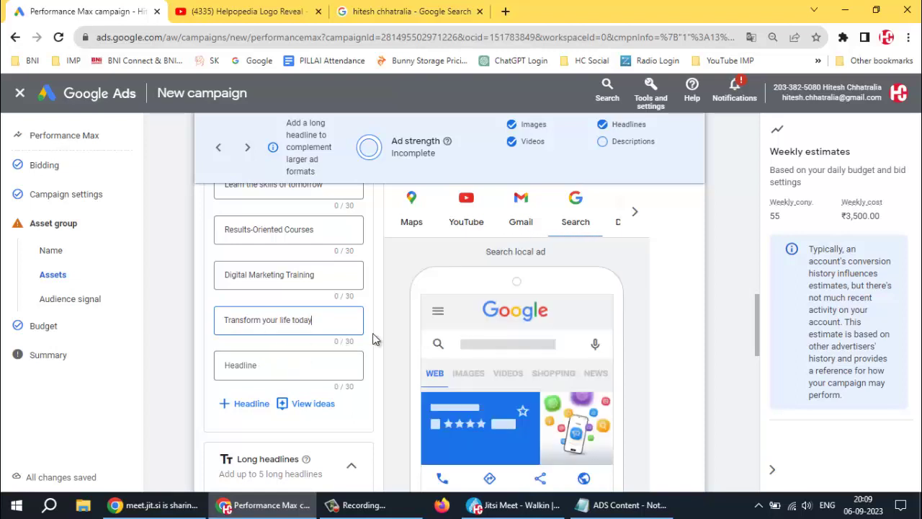
# - Copy "We Are on a Mission to Help 100k+ People to Transform Their Lives" from Notepad's ADS Content file into the first long headline in Google Ads
pyautogui.click(375, 337)
pyautogui.scroll(-2, 376, 338)
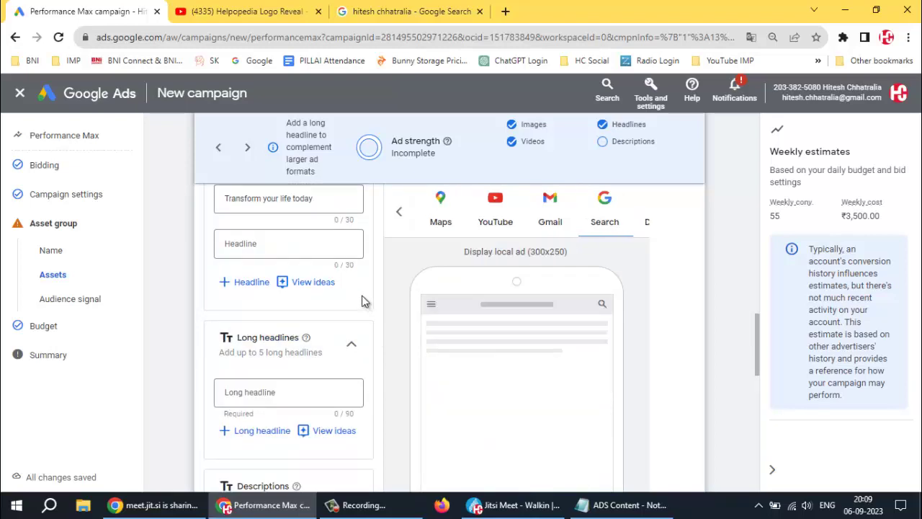
pyautogui.click(310, 392)
pyautogui.hotkey('alt', 'Tab')
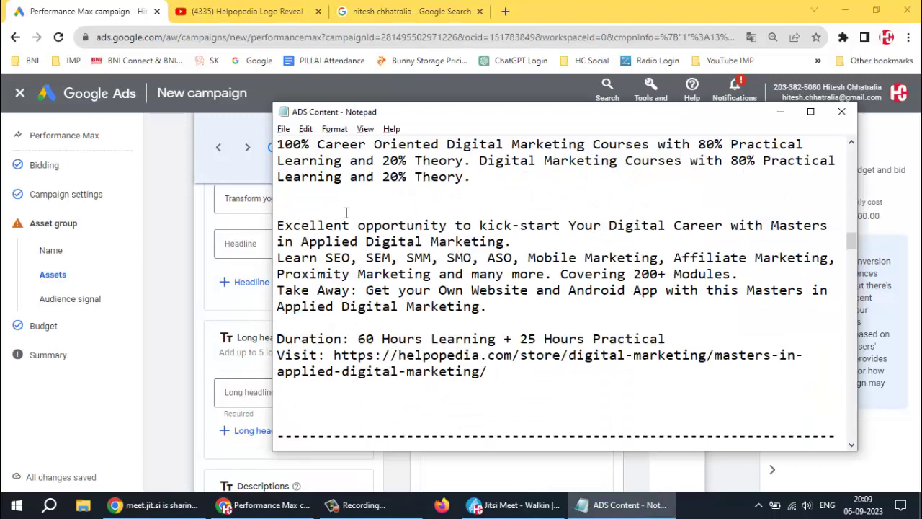
pyautogui.scroll(3, 444, 268)
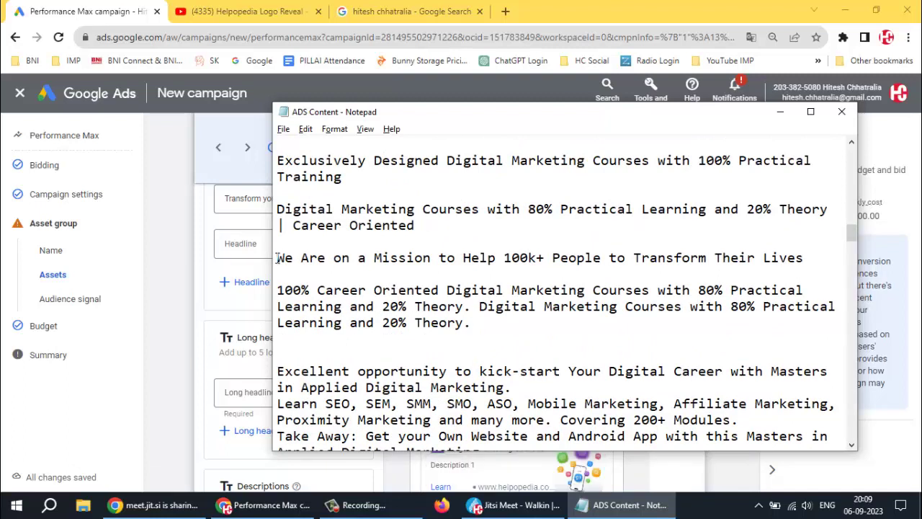
pyautogui.moveTo(277, 258); pyautogui.dragTo(814, 257)
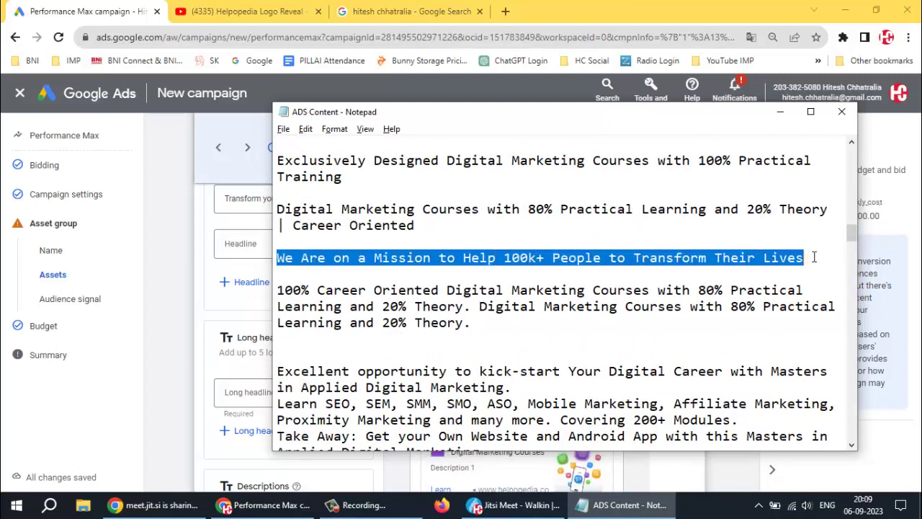
pyautogui.click(220, 280)
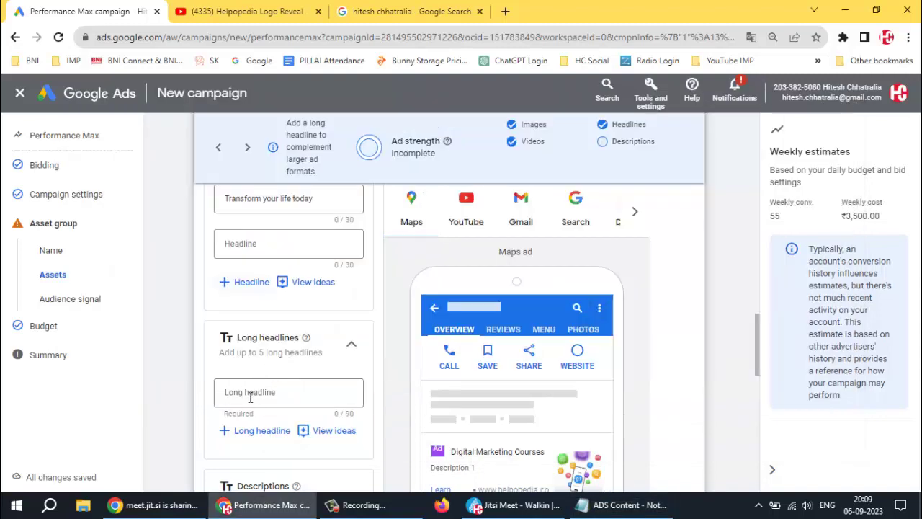
pyautogui.click(255, 393)
pyautogui.hotkey('ctrl', 'v')
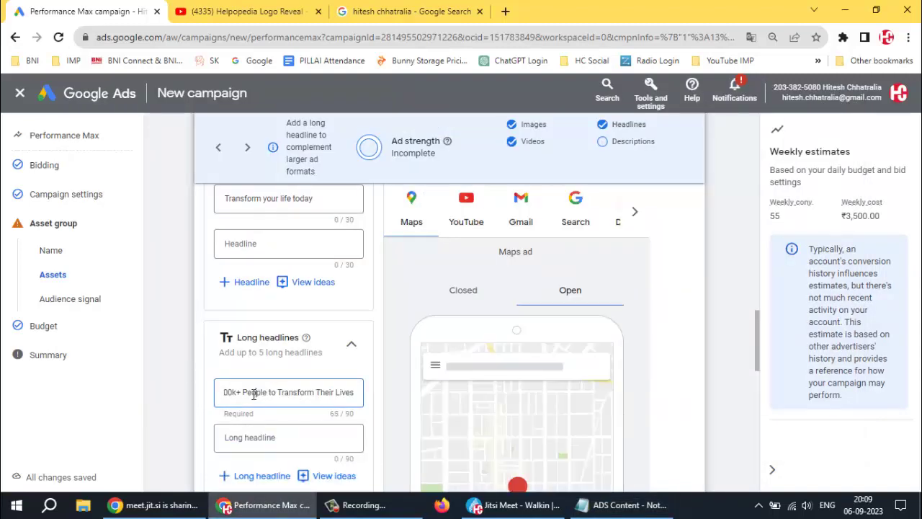
# - Copy "Excellent opportunity to kick-start Your Digital Career" from Notepad's ADS Content file into the second long headline in Google Ads
pyautogui.scroll(-5, 305, 384)
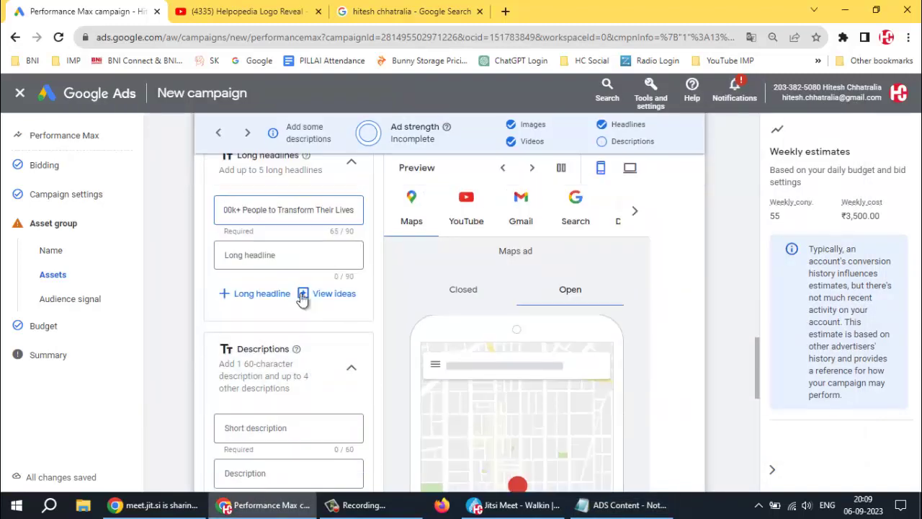
pyautogui.hotkey('alt', 'Tab')
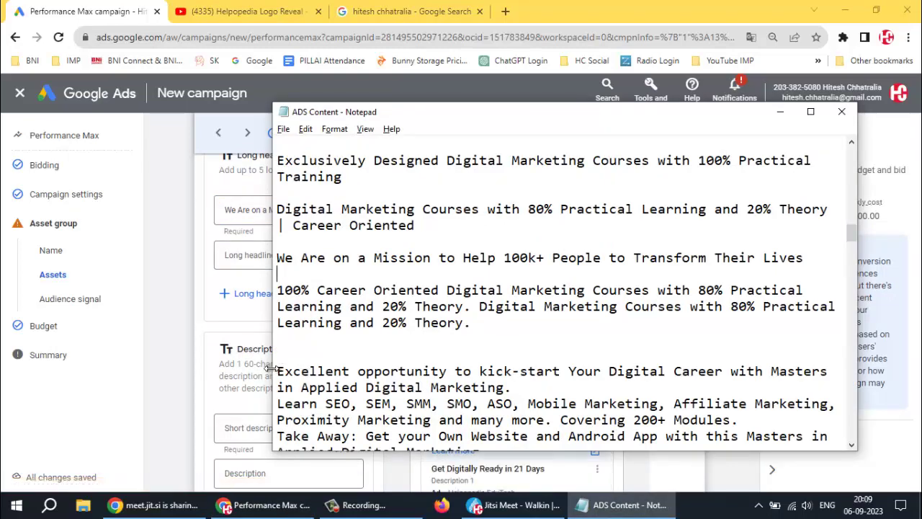
pyautogui.moveTo(276, 371); pyautogui.dragTo(724, 371)
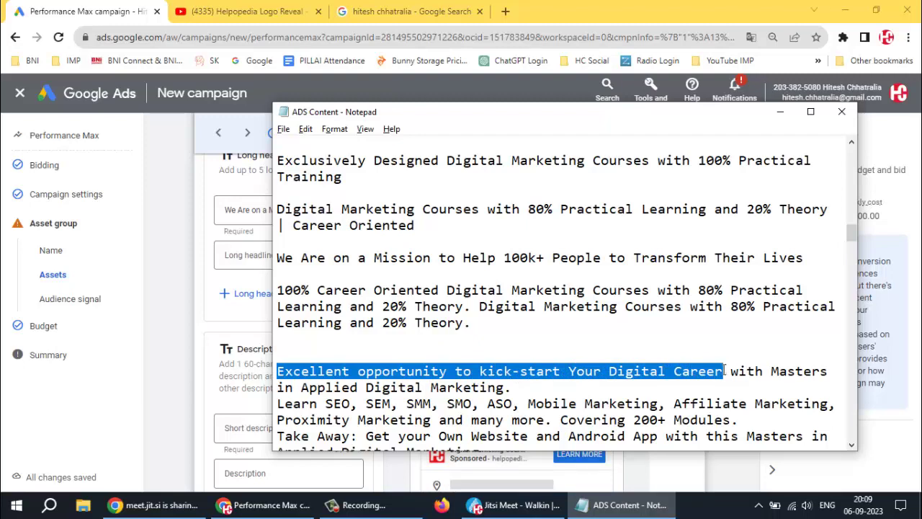
pyautogui.hotkey('alt', 'Tab')
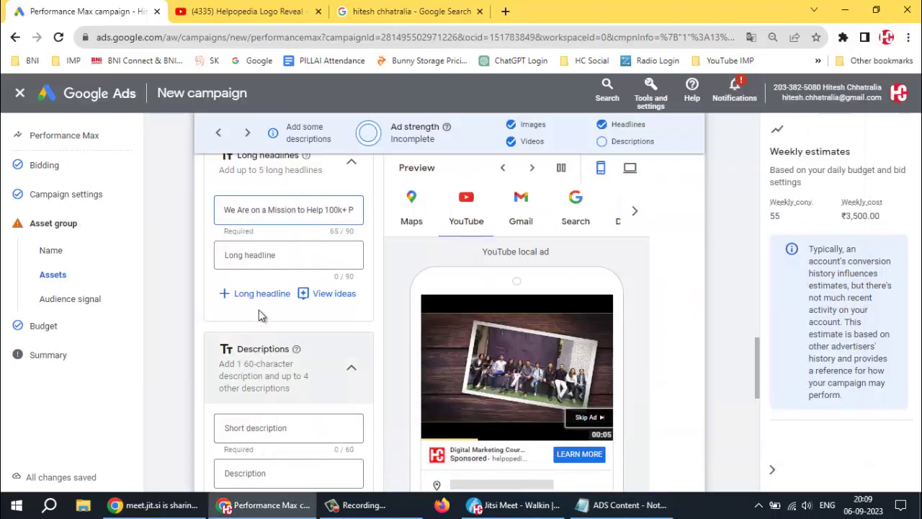
pyautogui.click(248, 255)
pyautogui.hotkey('ctrl', 'v')
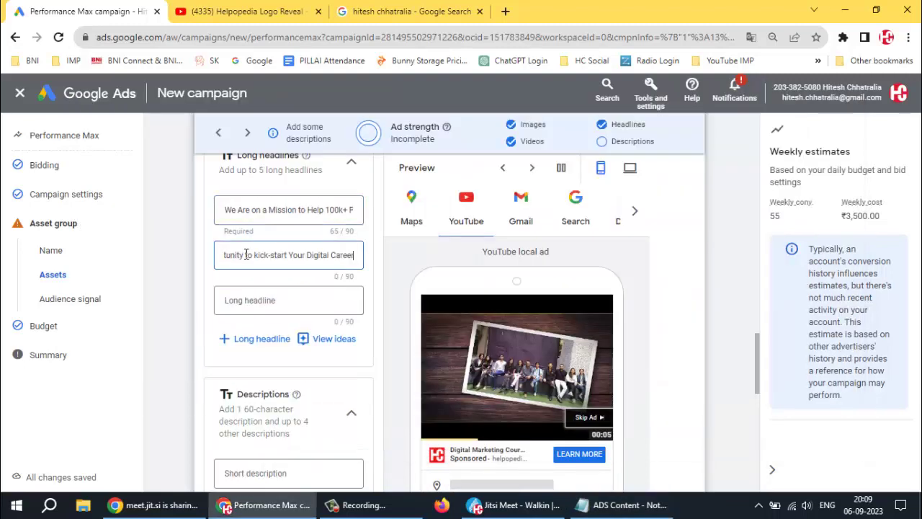
# - Copy "Exclusively Designed Digital Marketing Courses with 100% Practical Training" from Notepad's ADS Content file into the third long headline in Google Ads
pyautogui.hotkey('alt', 'Tab')
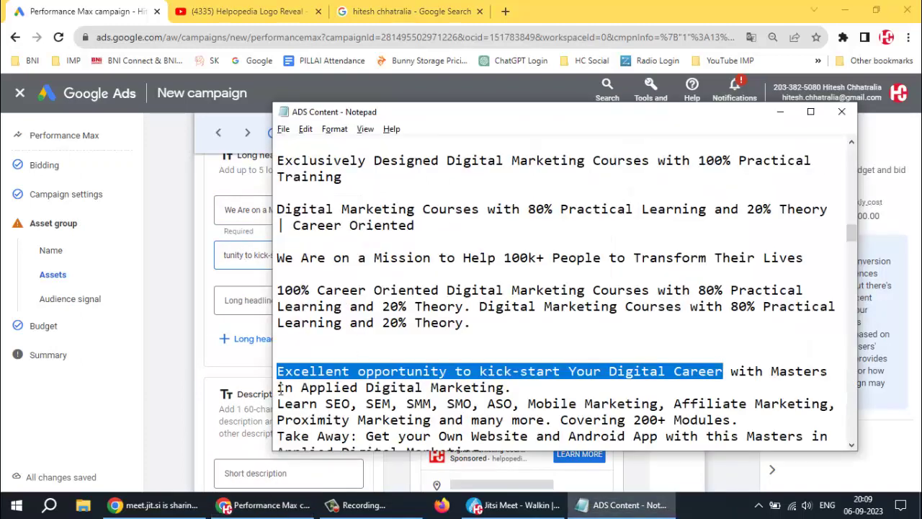
pyautogui.scroll(2, 335, 291)
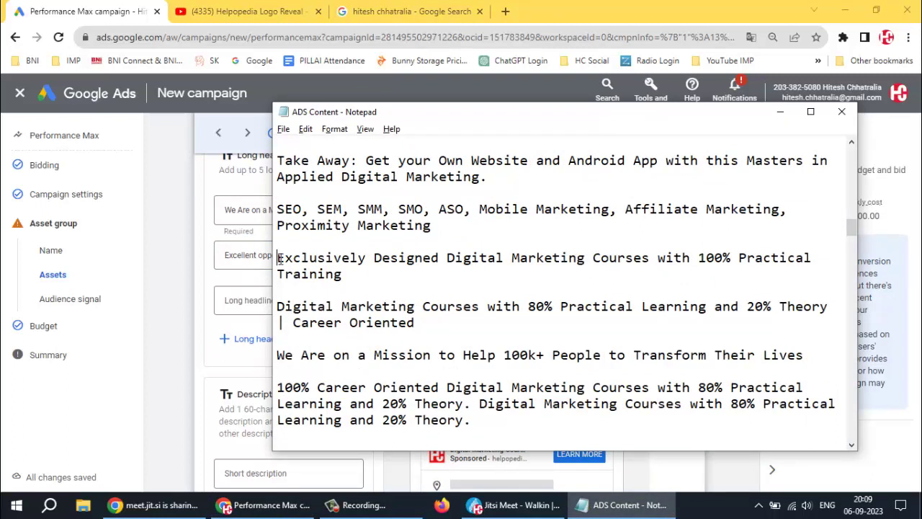
pyautogui.moveTo(280, 258); pyautogui.dragTo(341, 275)
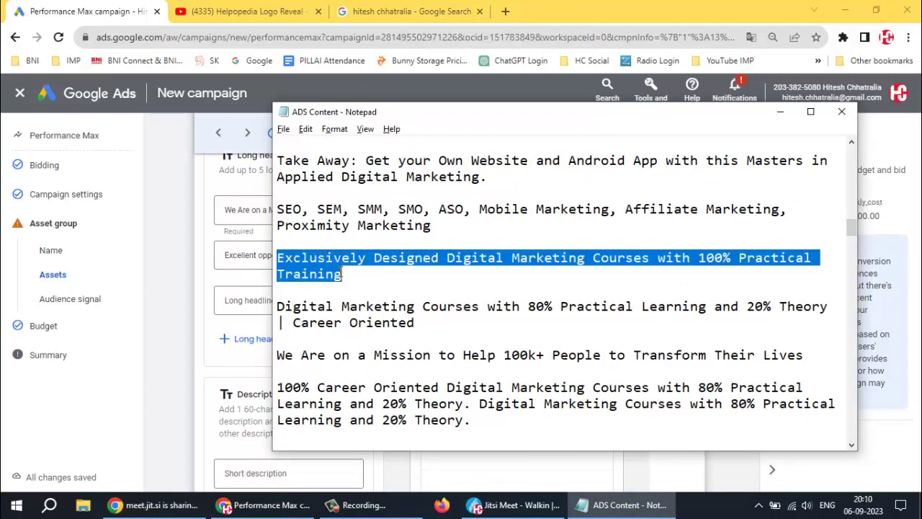
pyautogui.hotkey('alt', 'Tab')
pyautogui.click(257, 300)
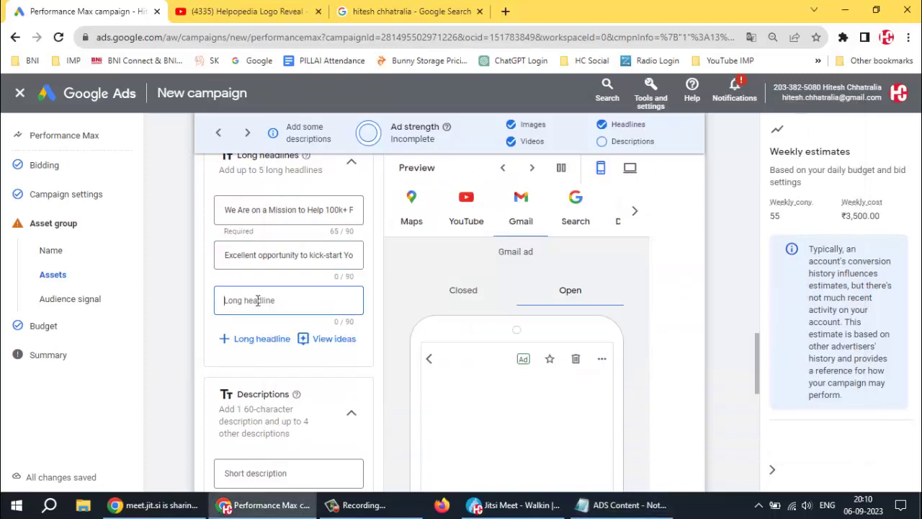
pyautogui.write('Courses with 100% Practical Training')
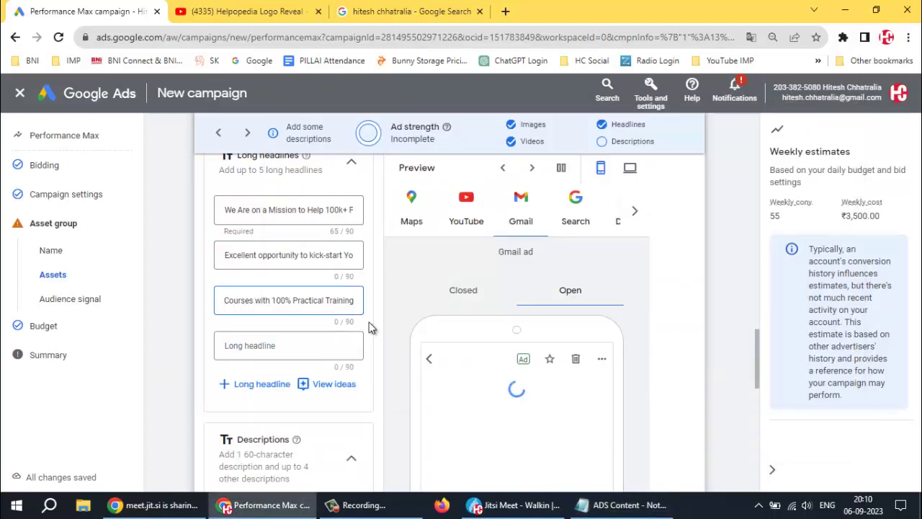
pyautogui.hotkey('ctrl', 'a')
pyautogui.hotkey('ctrl', 'v')
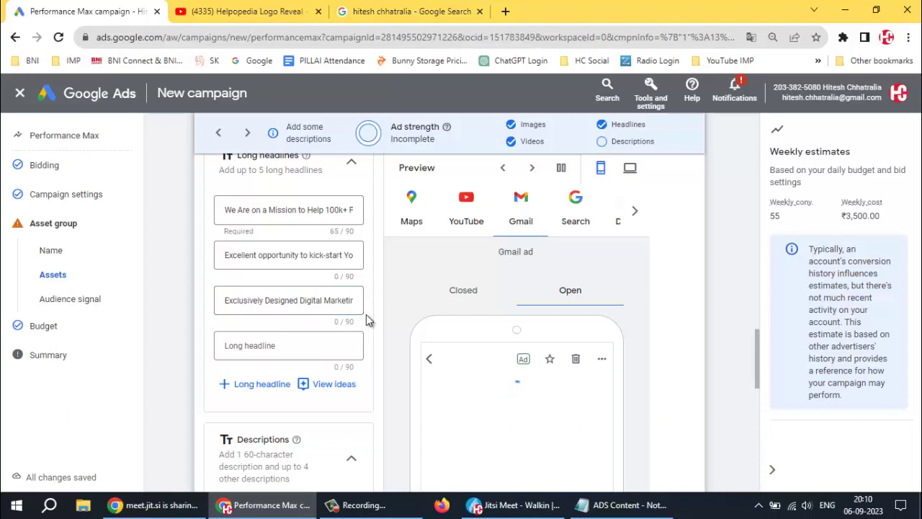
# - Copy "Unlock success with our digital marketing courses. Enroll today" from Notepad's ADS Content file into the short description in Google Ads
pyautogui.scroll(-2, 366, 318)
pyautogui.scroll(-1, 361, 320)
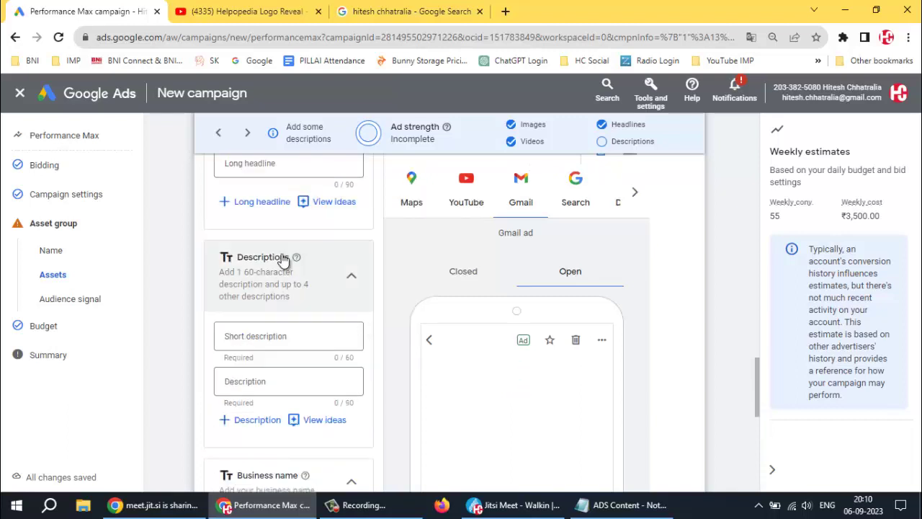
pyautogui.click(277, 337)
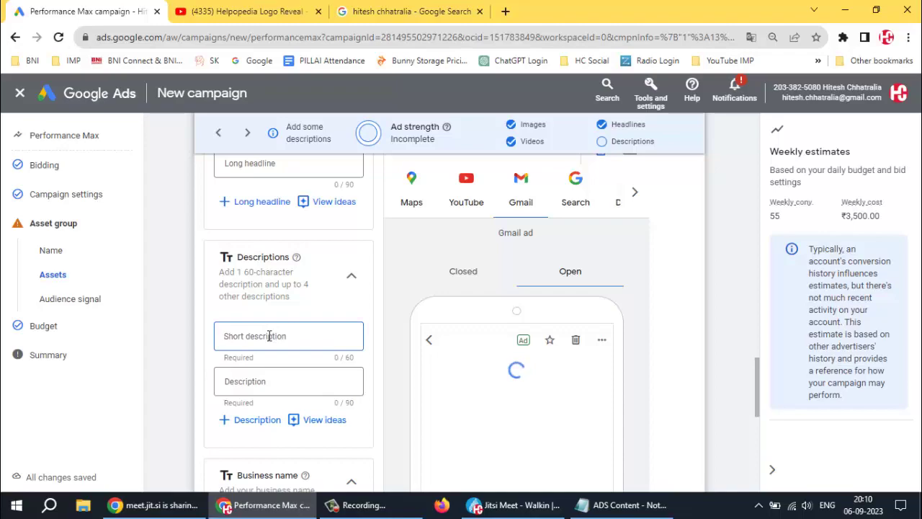
pyautogui.hotkey('alt', 'Tab')
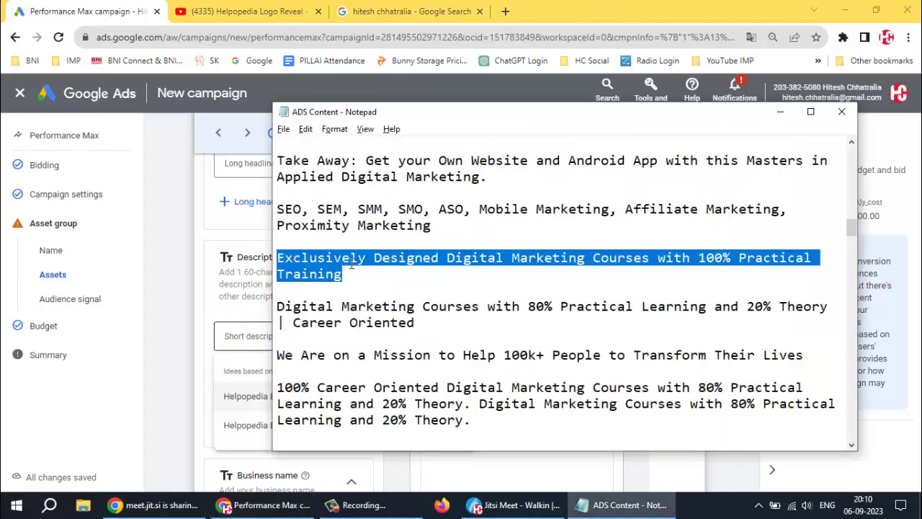
pyautogui.scroll(-5, 353, 306)
pyautogui.scroll(15, 333, 299)
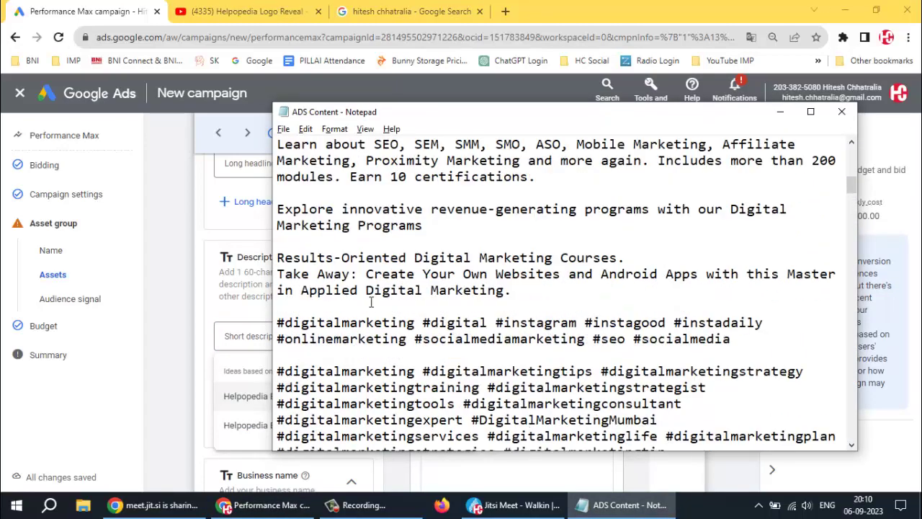
pyautogui.scroll(-3, 280, 306)
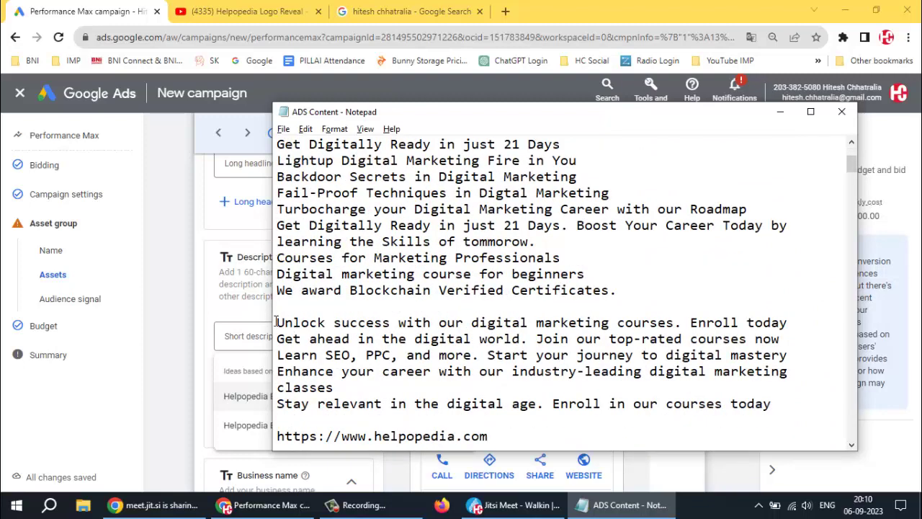
pyautogui.moveTo(275, 322); pyautogui.dragTo(504, 339)
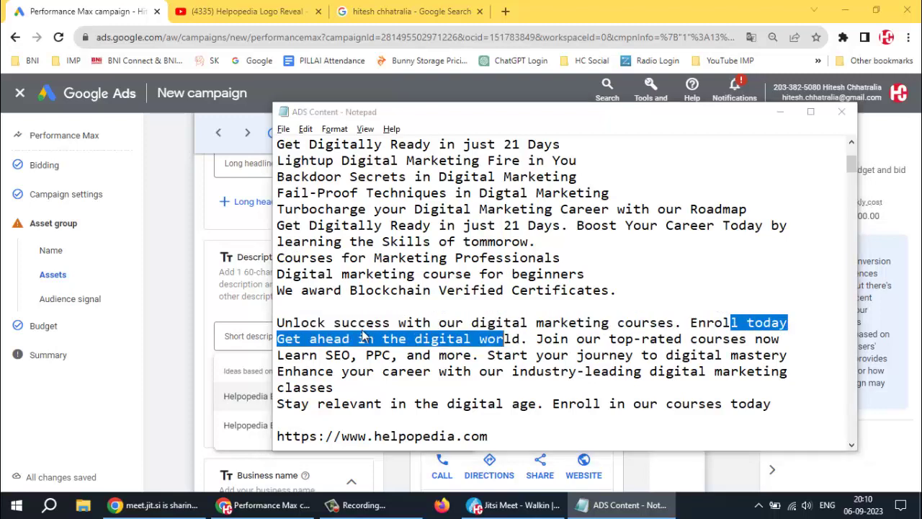
pyautogui.click(252, 332)
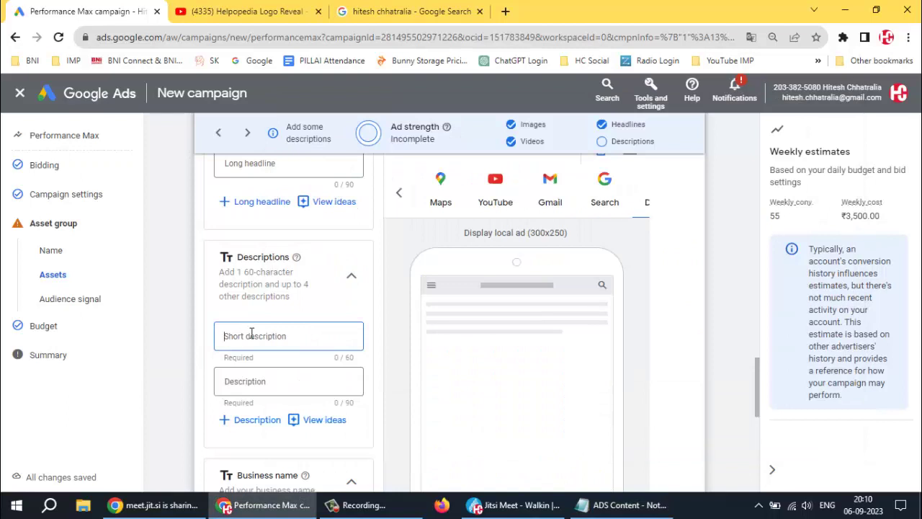
pyautogui.hotkey('ctrl', 'v')
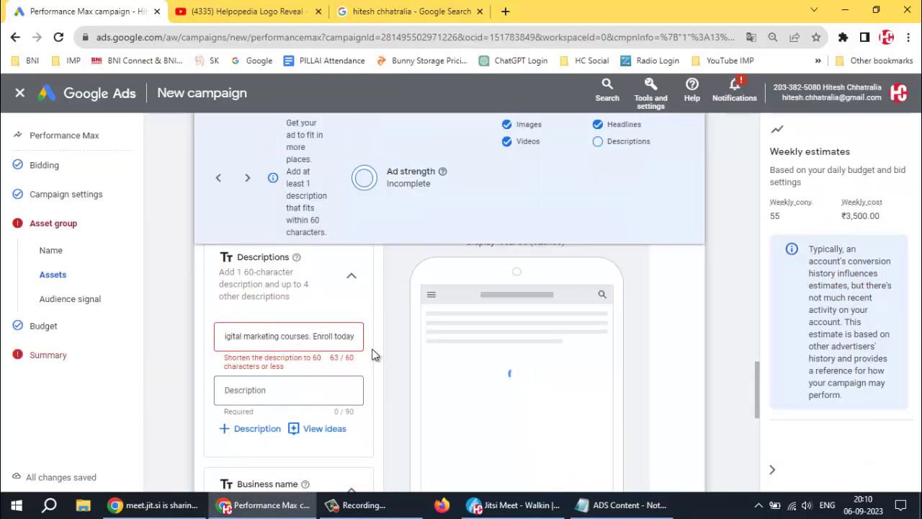
# - Shorten the short description to "Unlock success with our digital marketing courses" by removing the closing "Enroll today" and the period
pyautogui.press('Home')
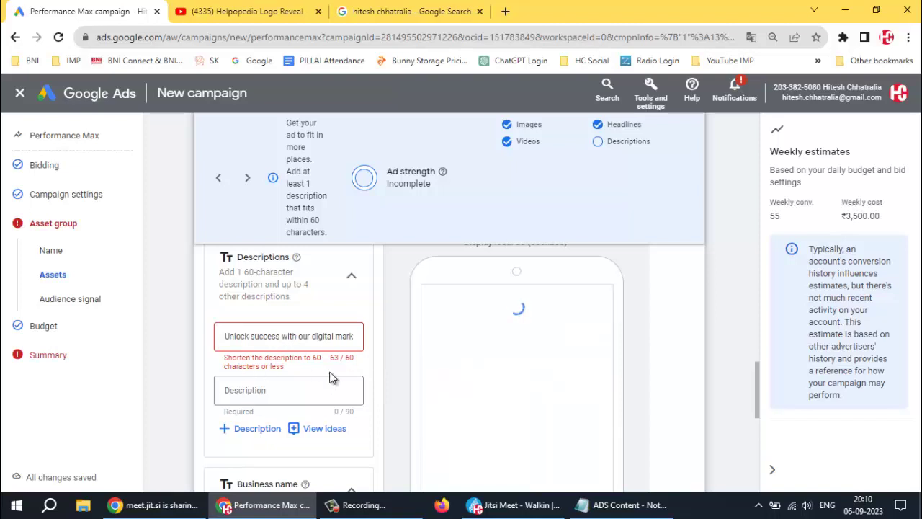
pyautogui.click(313, 335)
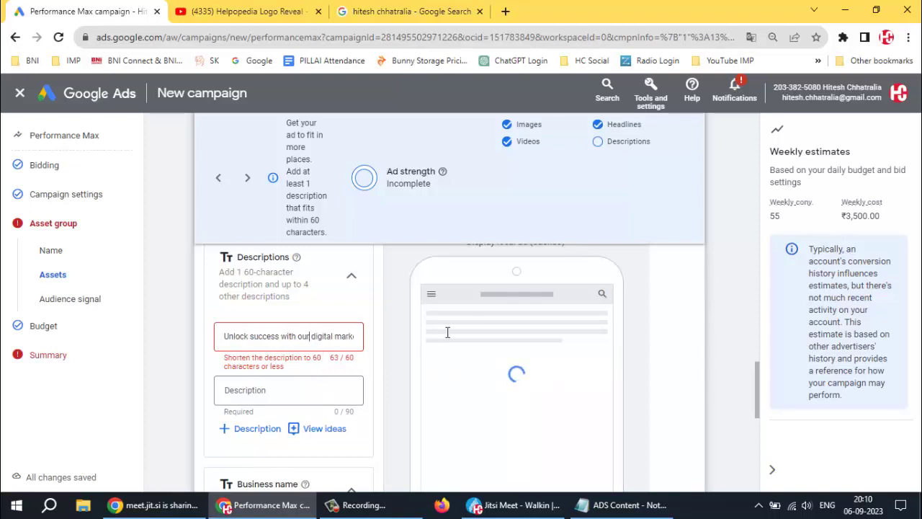
pyautogui.press('Right')
pyautogui.press('Right')
pyautogui.press('Right')
pyautogui.press('Right')
pyautogui.press('Right')
pyautogui.press('Right')
pyautogui.press('Right')
pyautogui.press('Right')
pyautogui.press('Right')
pyautogui.press('Right')
pyautogui.press('Right')
pyautogui.press('Right')
pyautogui.press('Right')
pyautogui.press('Right')
pyautogui.press('Right')
pyautogui.press('Right')
pyautogui.press('Right')
pyautogui.press('Right')
pyautogui.press('Right')
pyautogui.press('Right')
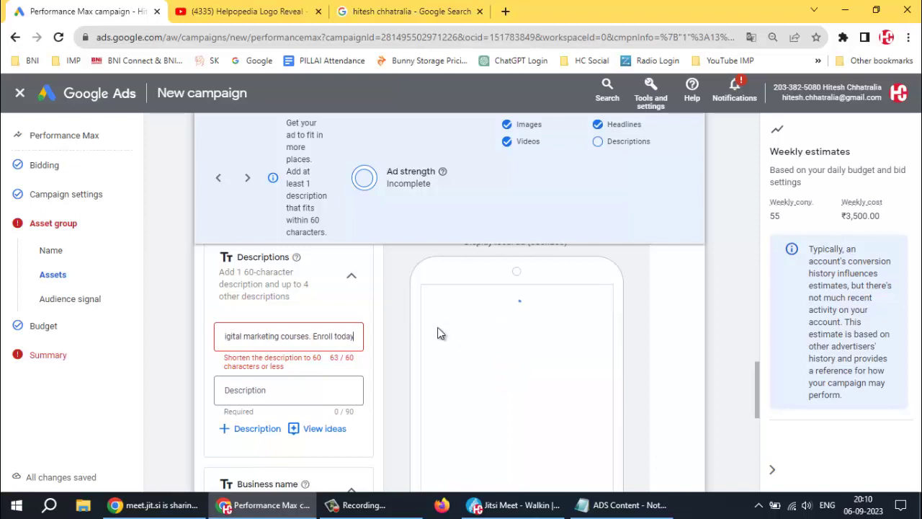
pyautogui.hotkey('shift', 'Left')
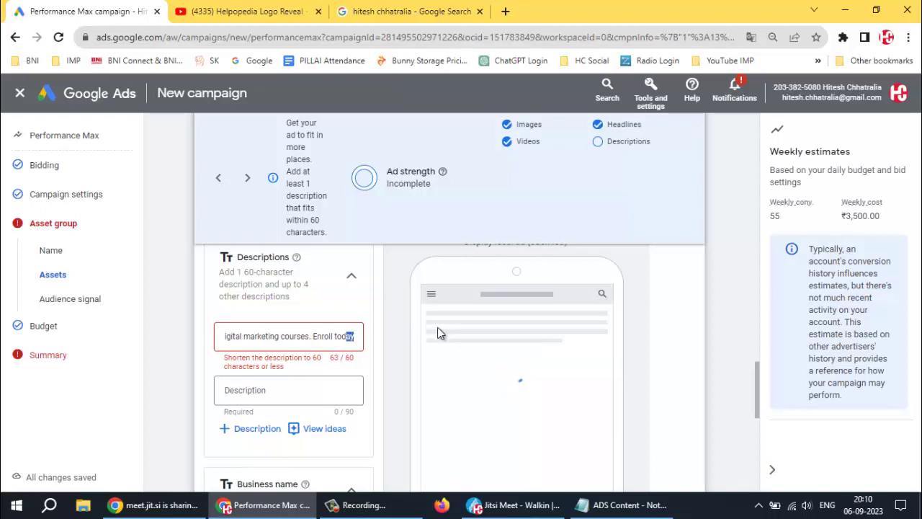
pyautogui.hotkey('shift', 'Left')
pyautogui.hotkey('shift', 'Left')
pyautogui.hotkey('shift', 'Left')
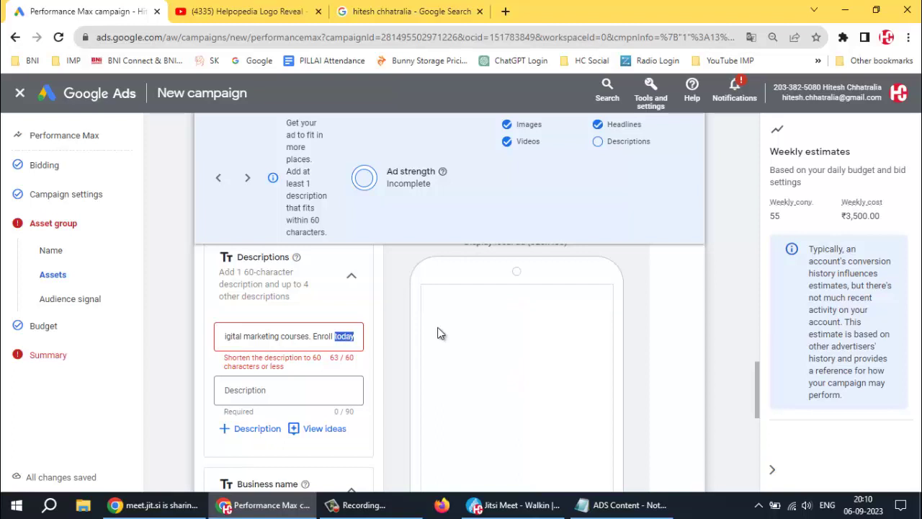
pyautogui.press('BackSpace')
pyautogui.press('BackSpace')
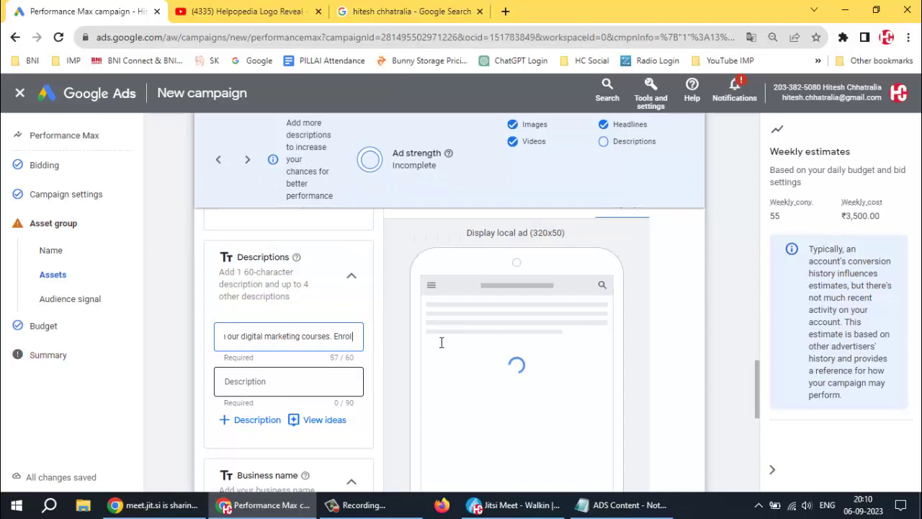
pyautogui.hotkey('shift', 'Left')
pyautogui.hotkey('shift', 'Left')
pyautogui.hotkey('shift', 'Left')
pyautogui.hotkey('shift', 'Left')
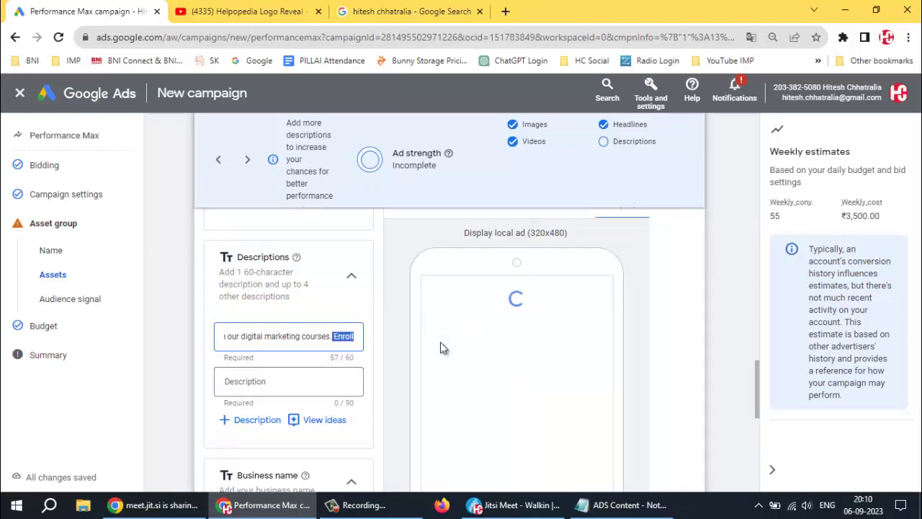
pyautogui.press('BackSpace')
pyautogui.press('BackSpace')
pyautogui.press('BackSpace')
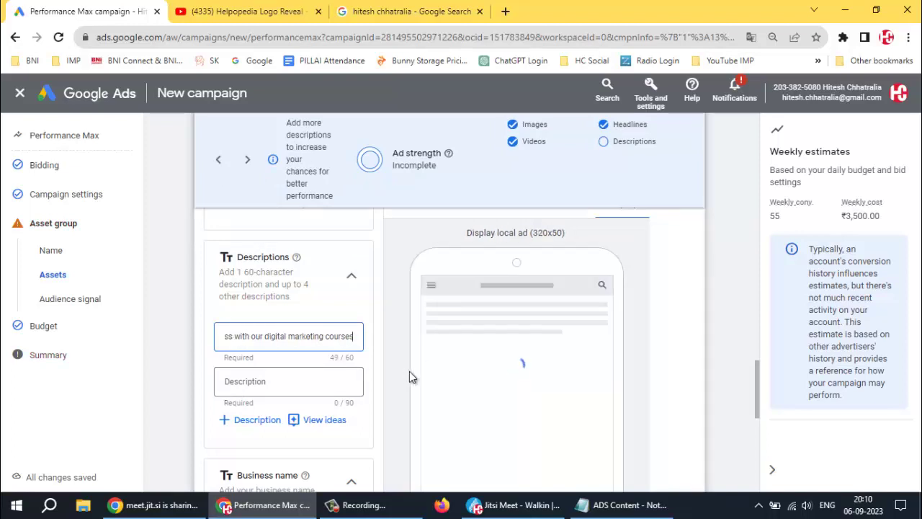
# - Copy "Get ahead in the digital world. Join our top-rated courses now" from Notepad's ADS Content file into the second description in Google Ads
pyautogui.click(274, 383)
pyautogui.hotkey('alt', 'Tab')
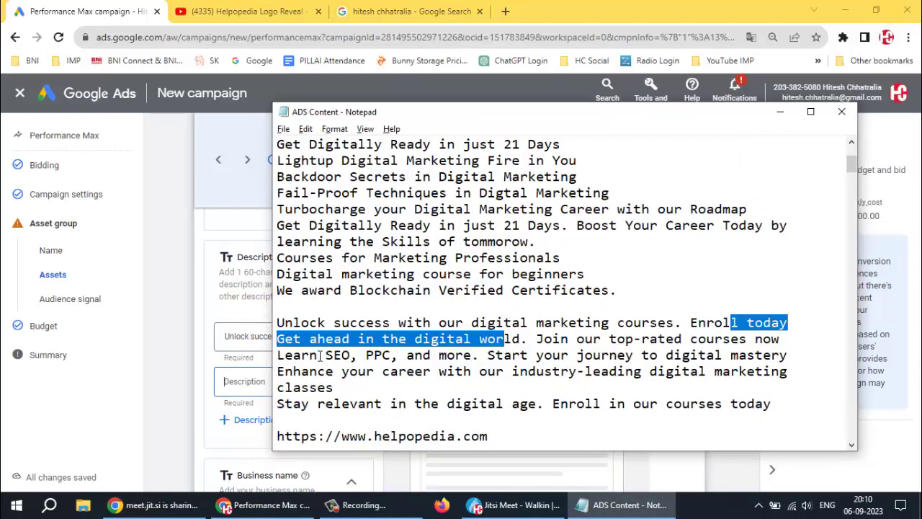
pyautogui.click(382, 322)
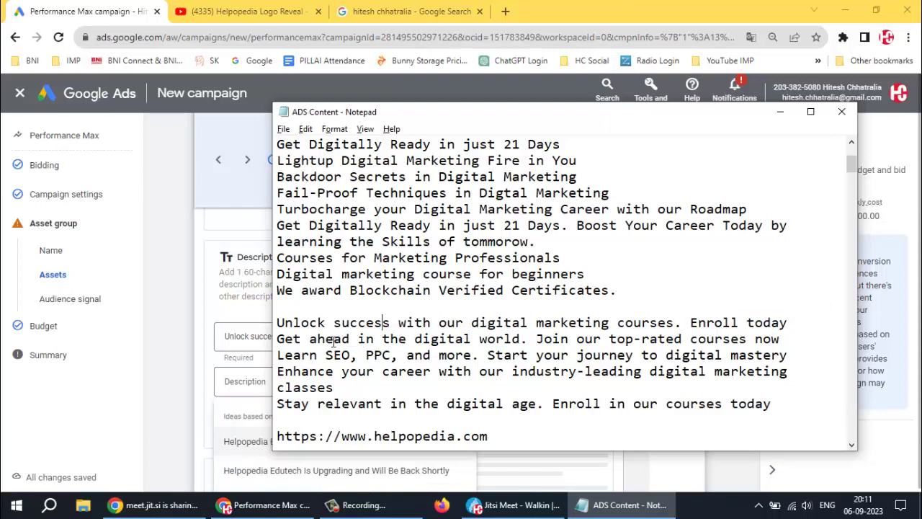
pyautogui.moveTo(278, 339); pyautogui.dragTo(796, 341)
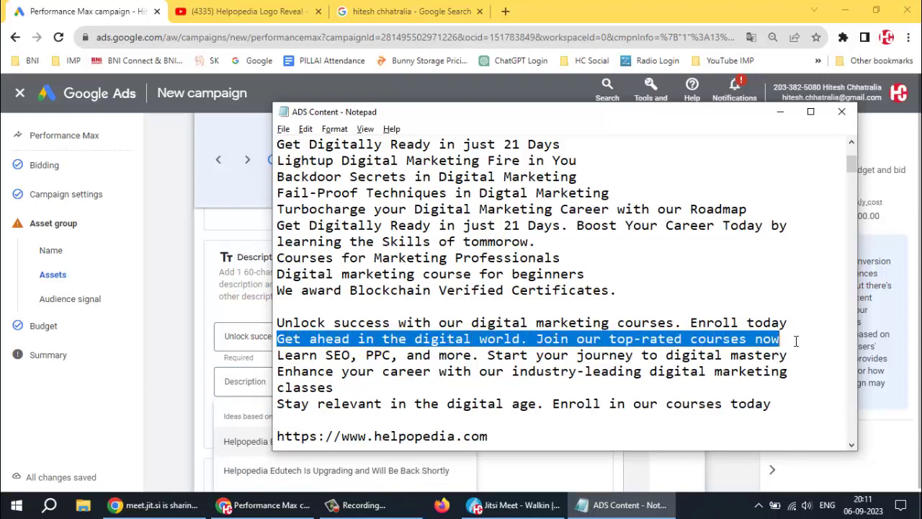
pyautogui.doubleClick(795, 341)
pyautogui.click(260, 381)
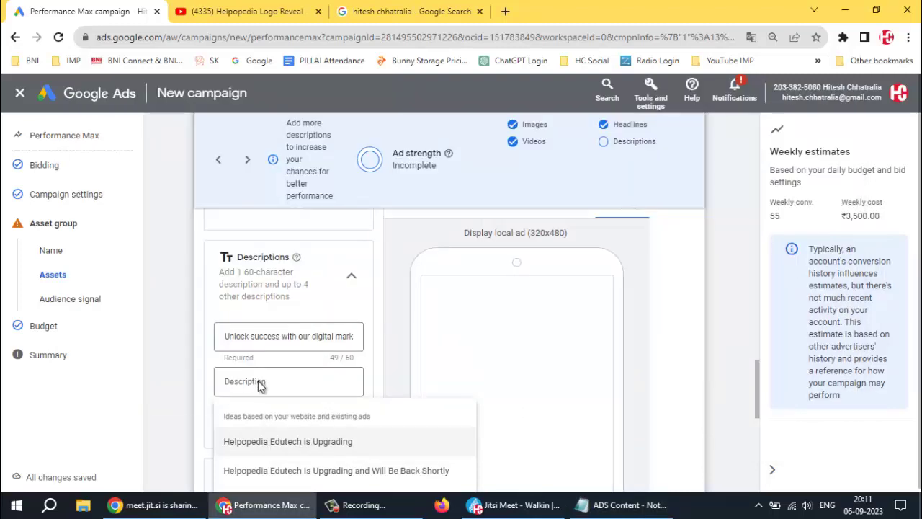
pyautogui.hotkey('ctrl', 'v')
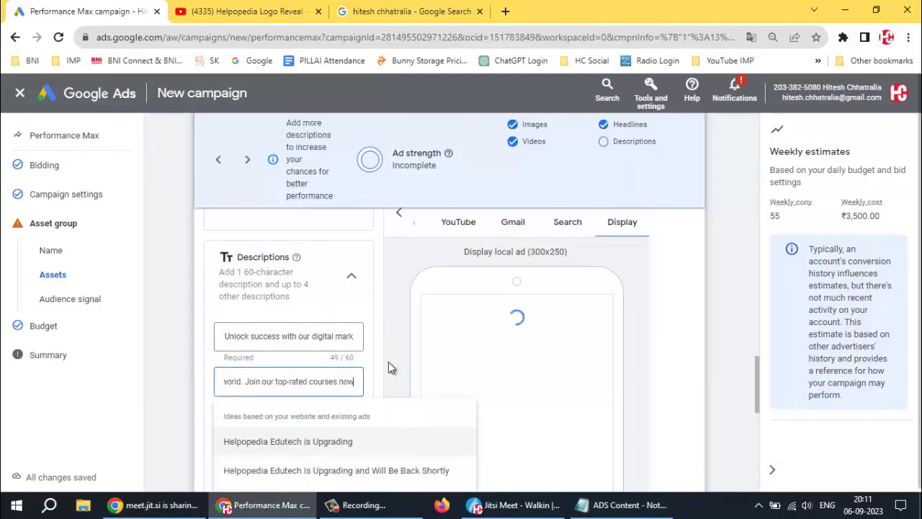
pyautogui.scroll(-1, 382, 361)
pyautogui.click(383, 300)
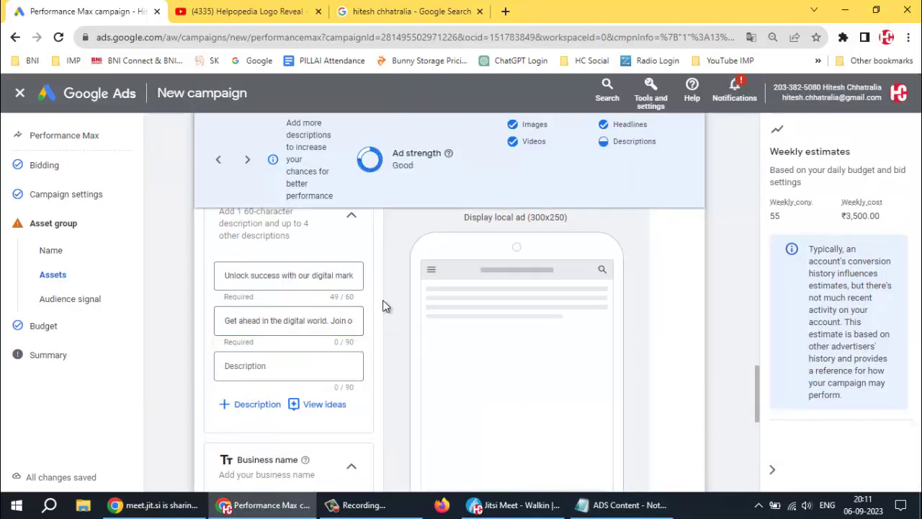
# - Copy "Enhance your career with our industry-leading digital marketing classes" from Notepad into the third description in Google Ads, inserting "online" before "classes"
pyautogui.hotkey('alt', 'Tab')
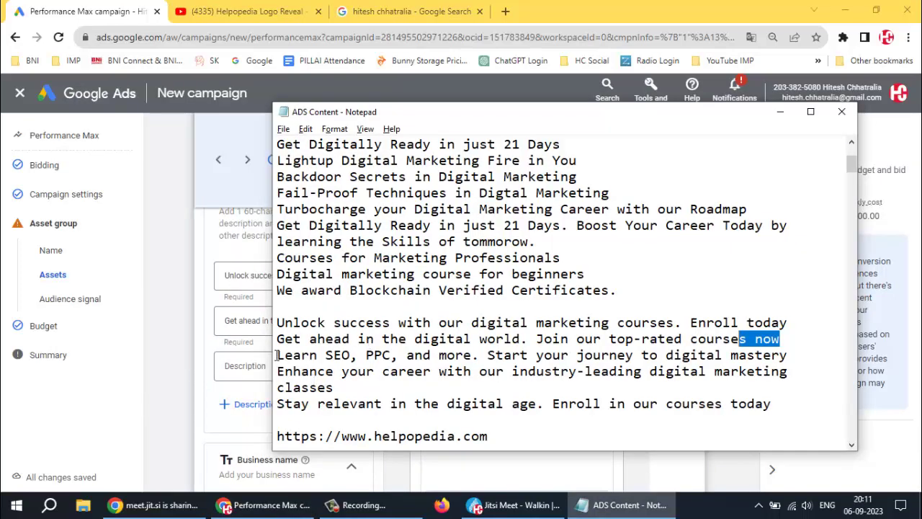
pyautogui.moveTo(278, 371); pyautogui.dragTo(801, 380)
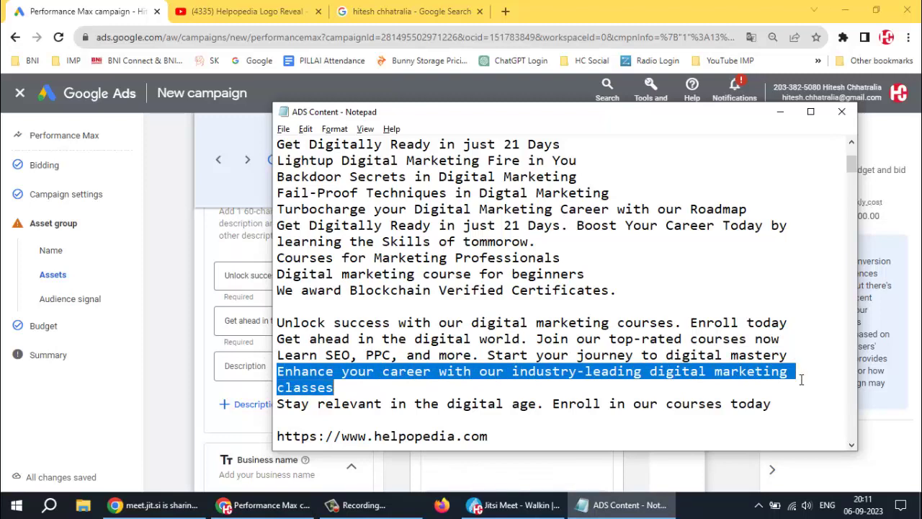
pyautogui.hotkey('alt', 'Tab')
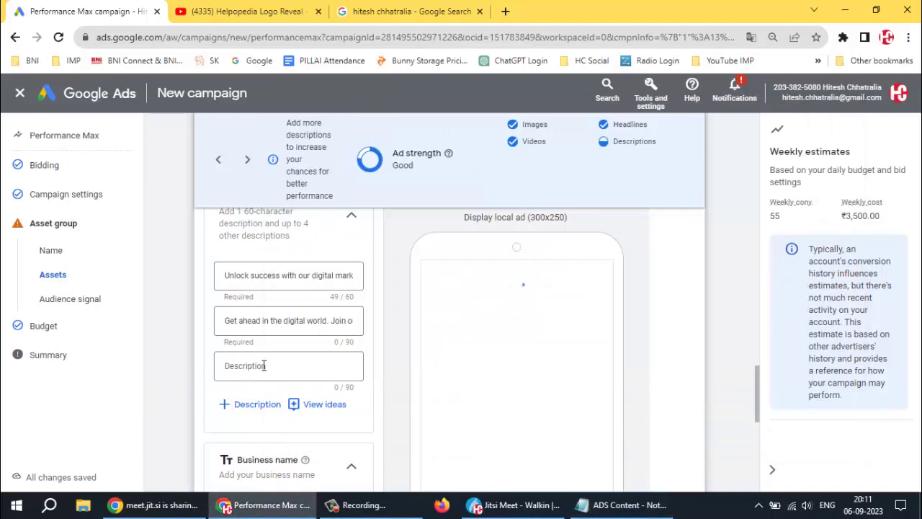
pyautogui.click(264, 365)
pyautogui.hotkey('ctrl', 'v')
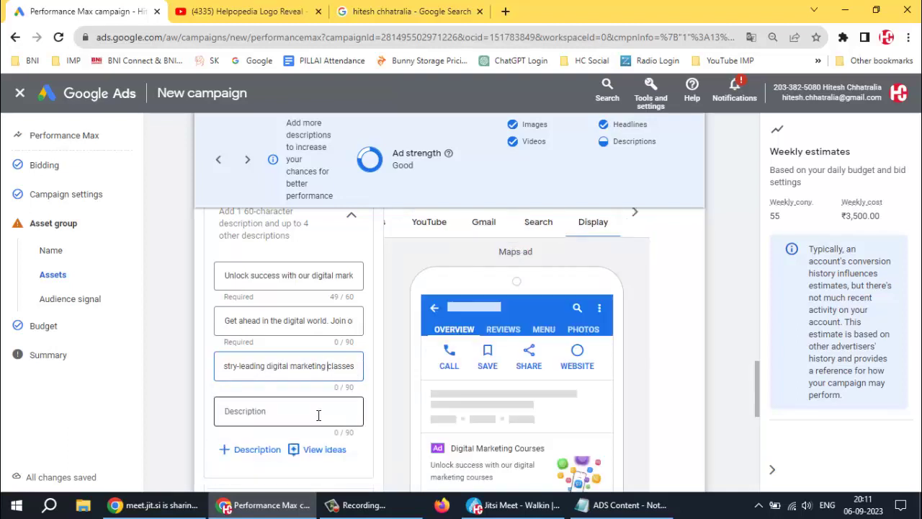
pyautogui.write('online')
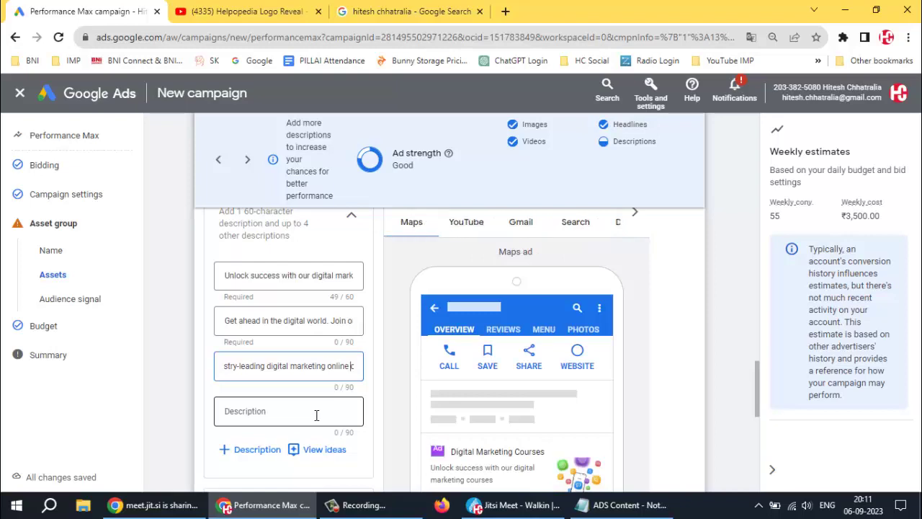
pyautogui.click(366, 389)
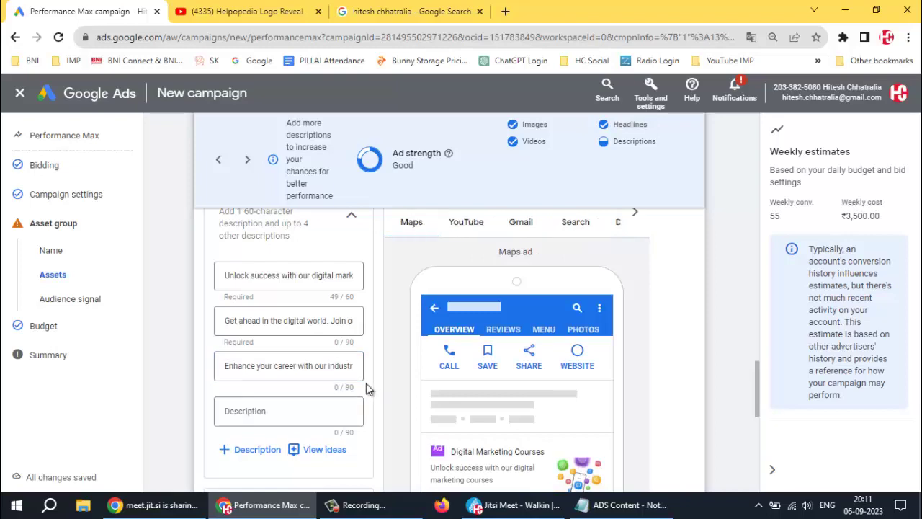
# - Copy "Stay relevant in the digital age. Enroll in our courses today" from Notepad's ADS Content file into the fourth description in Google Ads
pyautogui.click(289, 410)
pyautogui.hotkey('alt', 'Tab')
pyautogui.scroll(-2, 299, 332)
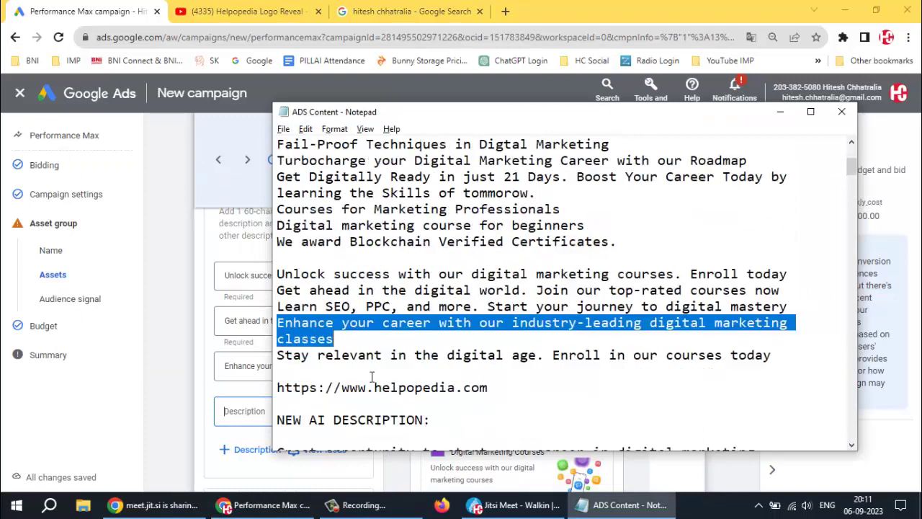
pyautogui.moveTo(274, 306); pyautogui.dragTo(786, 302)
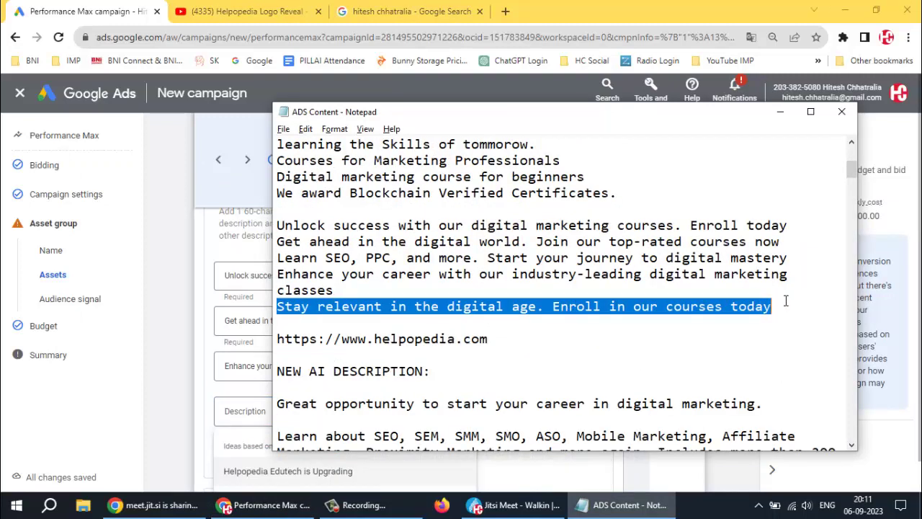
pyautogui.hotkey('alt', 'Tab')
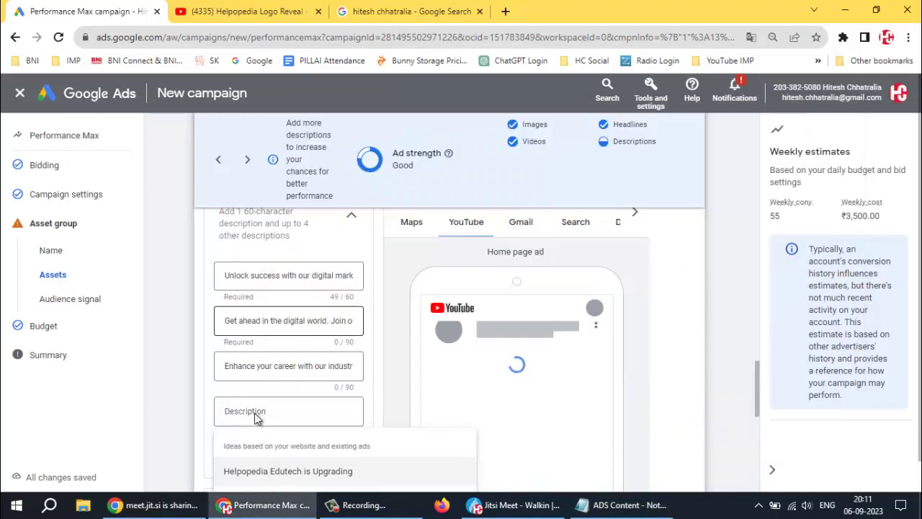
pyautogui.hotkey('ctrl', 'v')
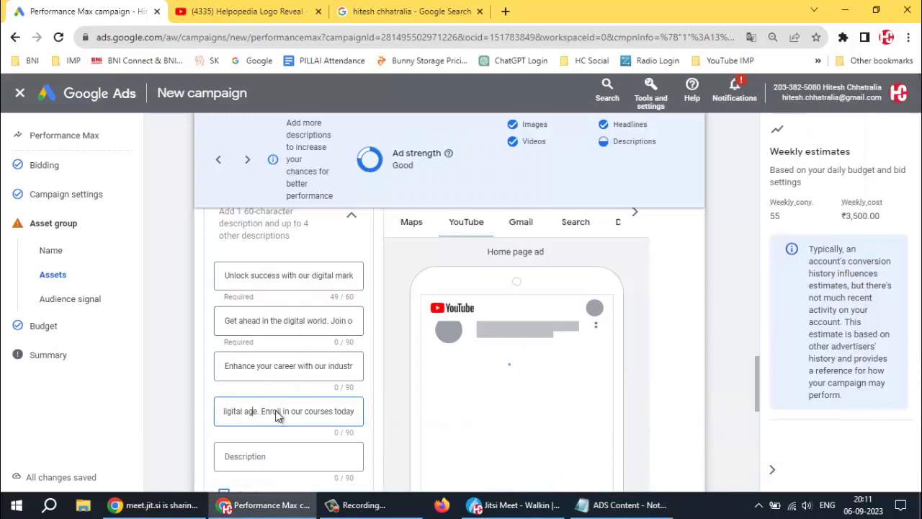
# - Copy "Excellent Opportunity to Kick-Start your Career in Digital Marketing" from Notepad's ADS Content file into the fifth description in Google Ads
pyautogui.scroll(-1, 382, 415)
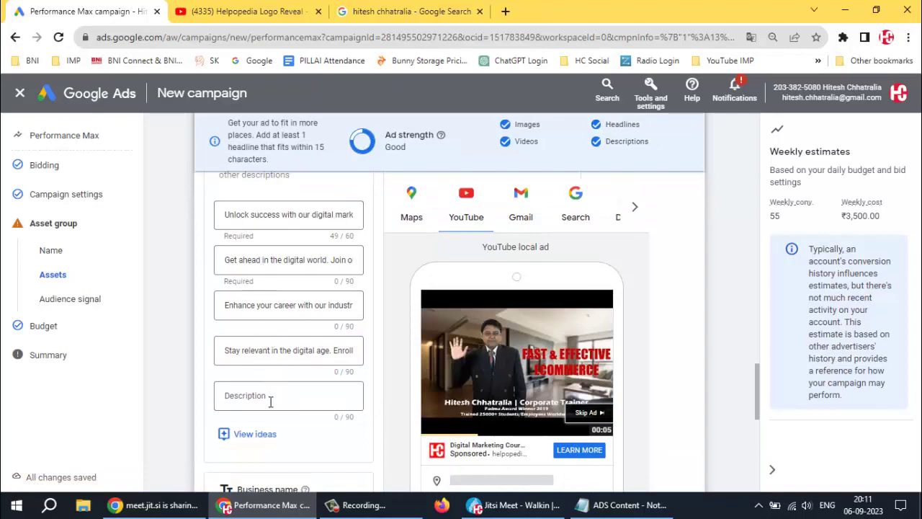
pyautogui.hotkey('alt', 'Tab')
pyautogui.scroll(-5, 370, 285)
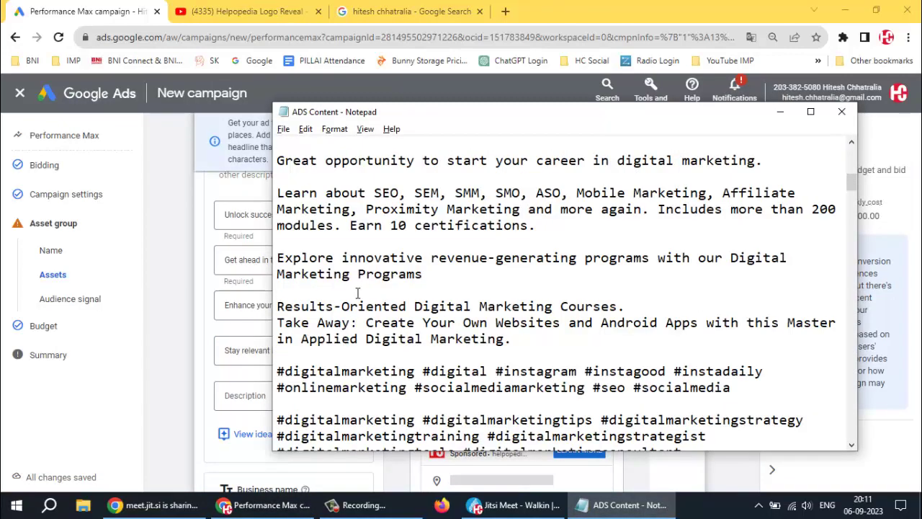
pyautogui.scroll(-9, 353, 294)
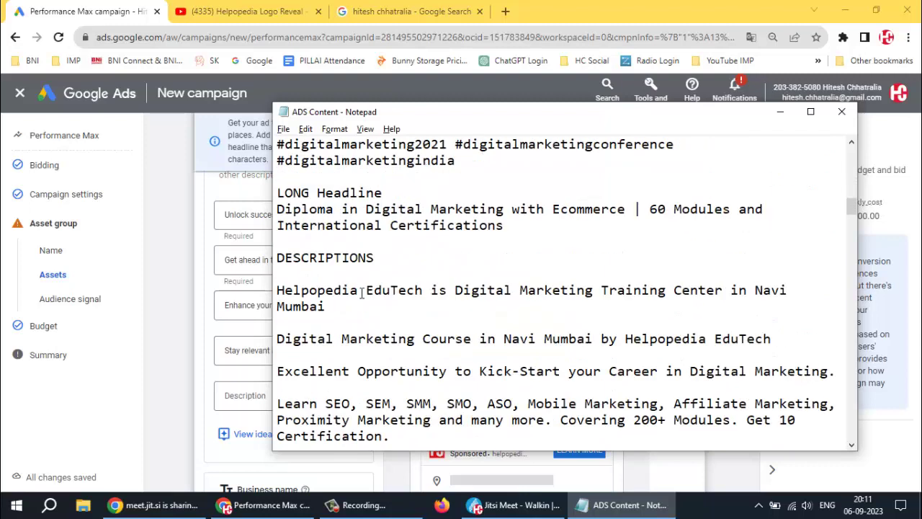
pyautogui.scroll(-2, 405, 268)
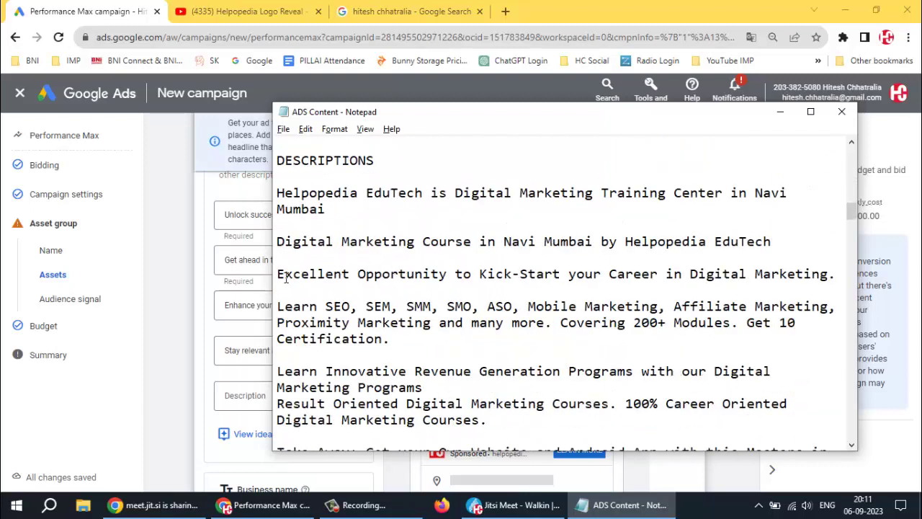
pyautogui.moveTo(279, 274); pyautogui.dragTo(826, 270)
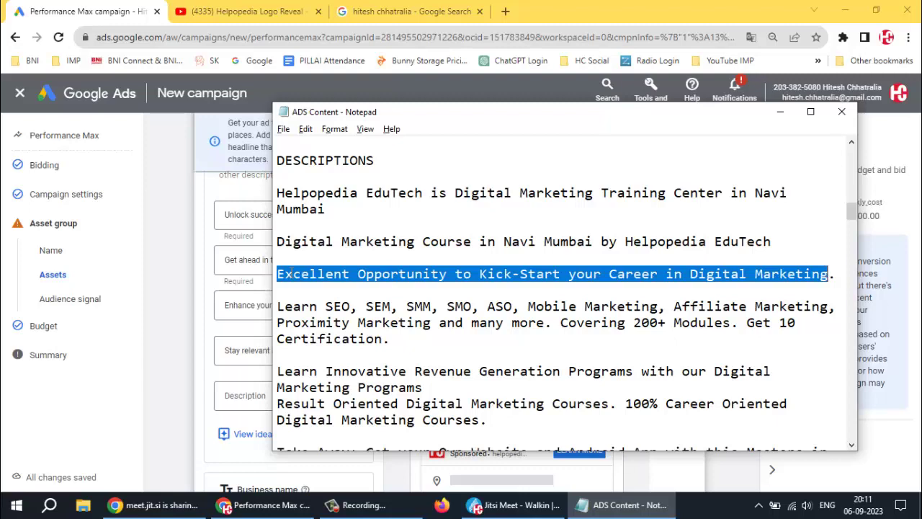
pyautogui.hotkey('alt', 'Tab')
pyautogui.click(256, 391)
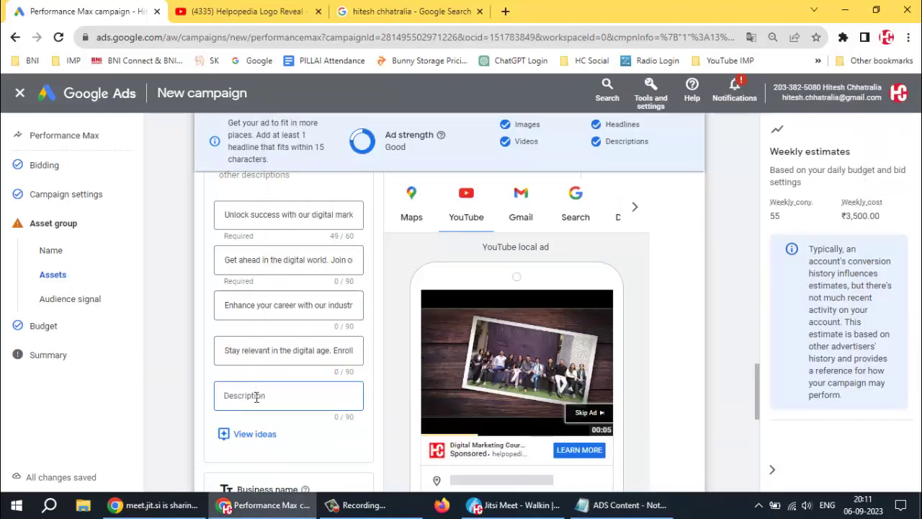
pyautogui.hotkey('ctrl', 'v')
# - Add the existing Course Syllabus and Get Offers sitelinks to the campaign from the additional asset types
pyautogui.scroll(-4, 366, 357)
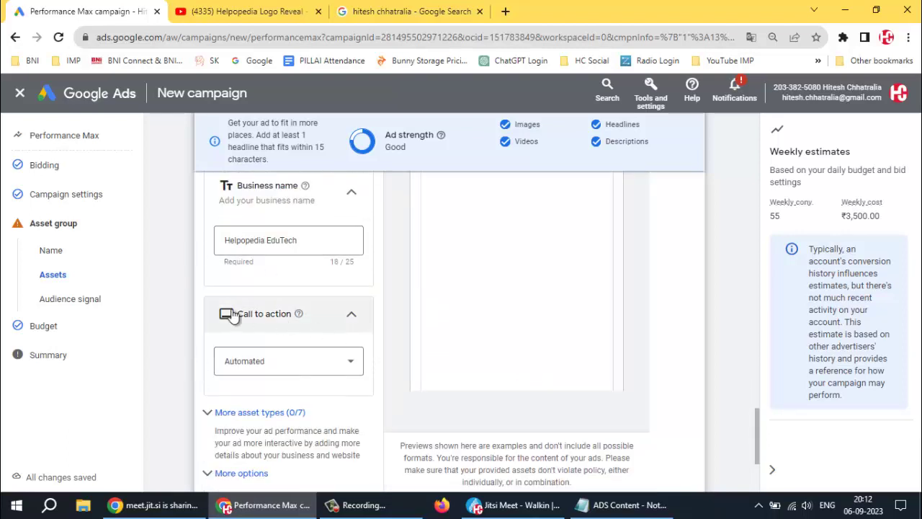
pyautogui.scroll(-3, 383, 357)
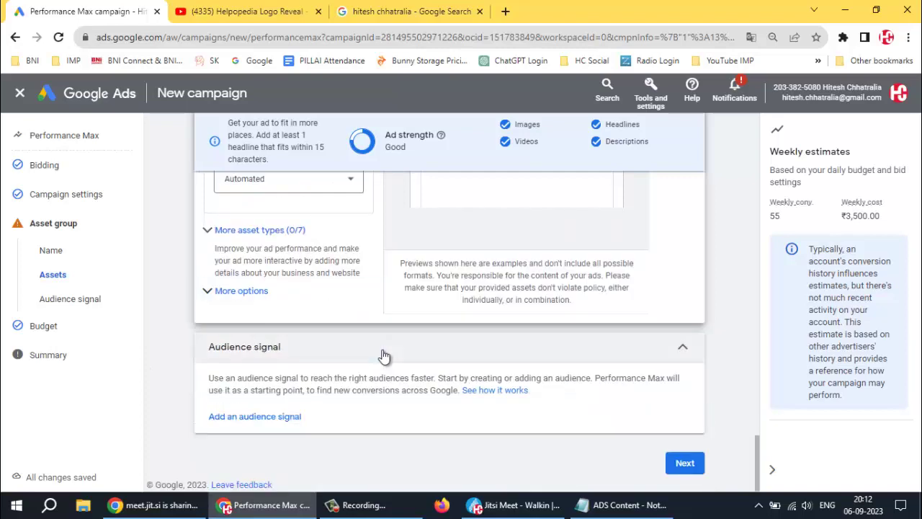
pyautogui.click(247, 232)
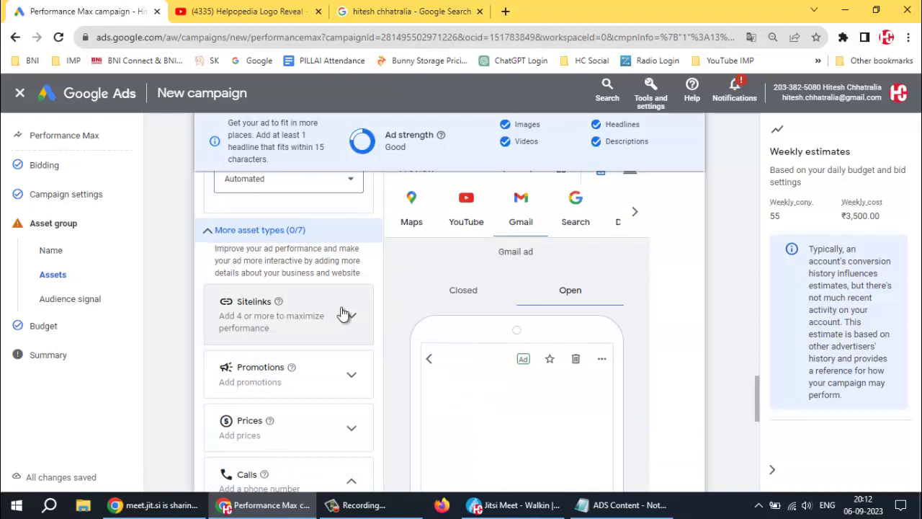
pyautogui.click(344, 314)
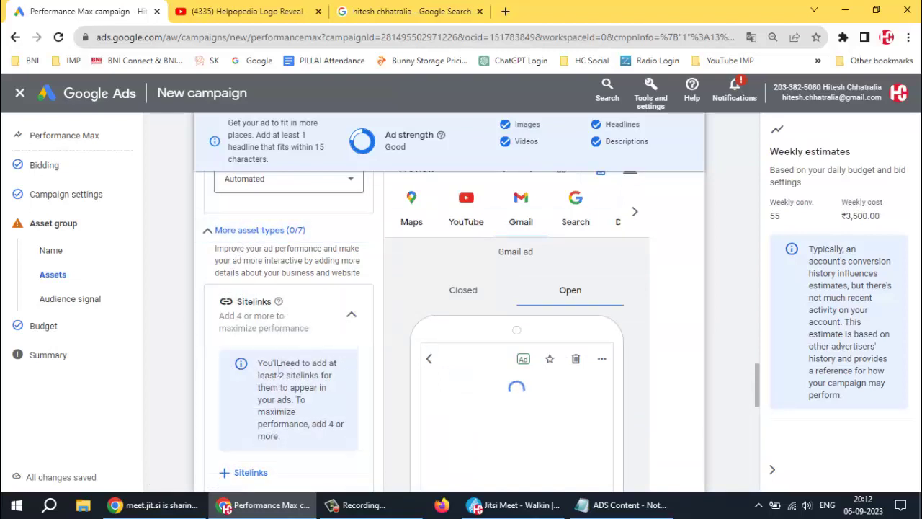
pyautogui.scroll(-1, 248, 468)
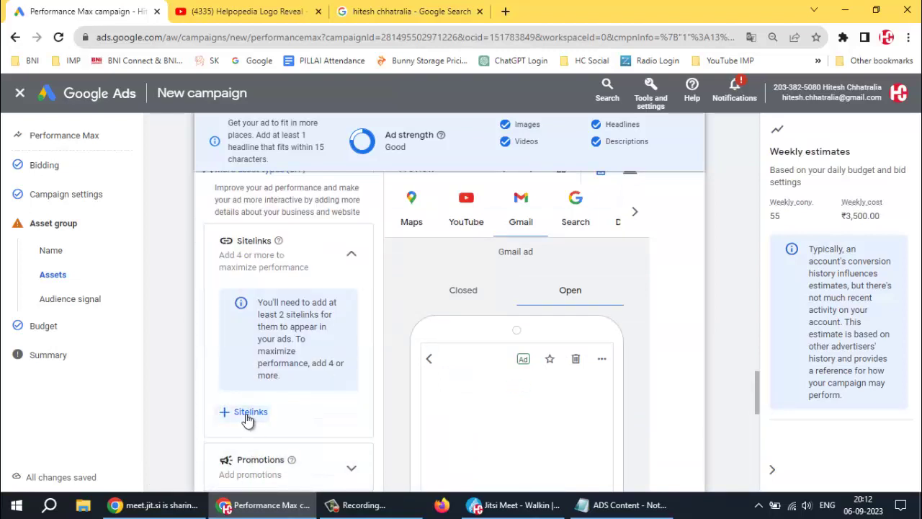
pyautogui.click(224, 412)
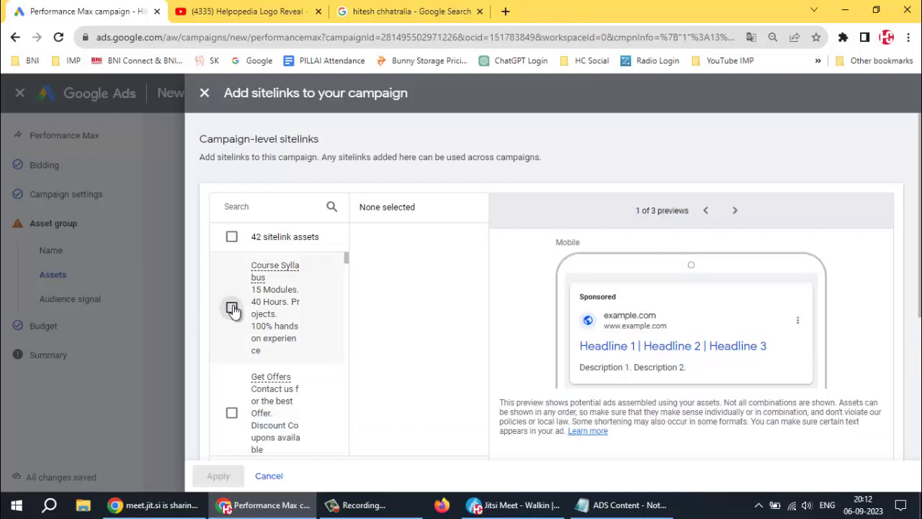
pyautogui.click(231, 308)
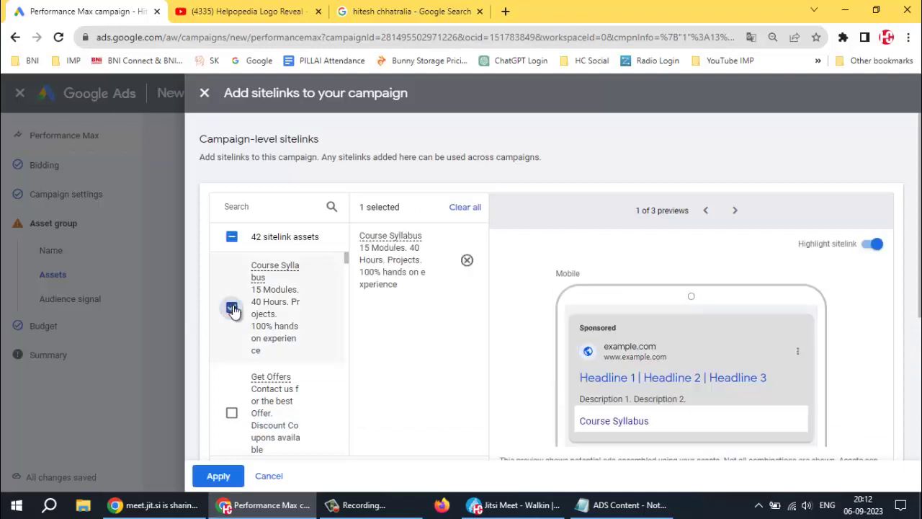
pyautogui.click(231, 414)
pyautogui.scroll(-2, 231, 403)
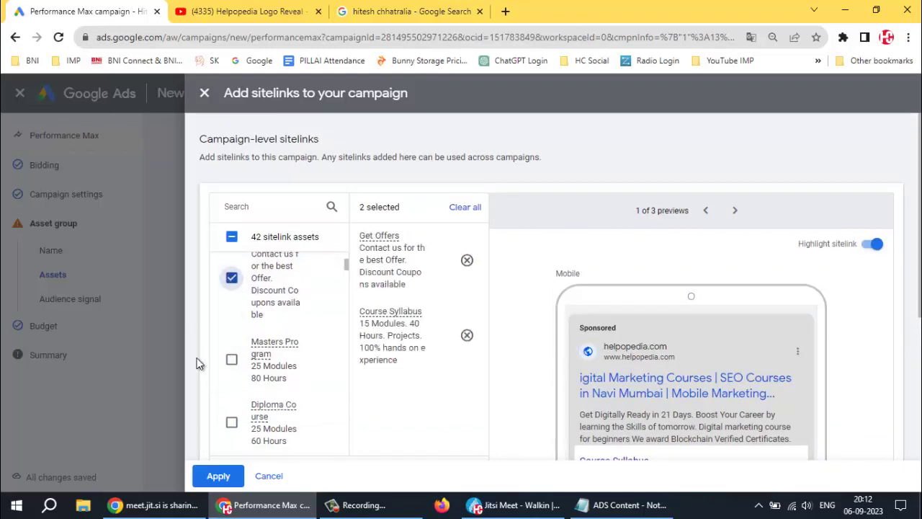
pyautogui.scroll(-2, 198, 364)
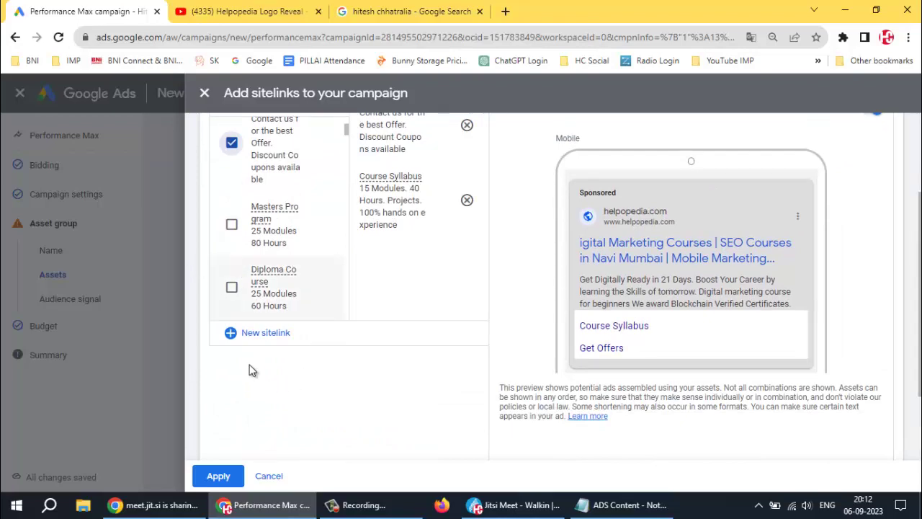
pyautogui.click(218, 476)
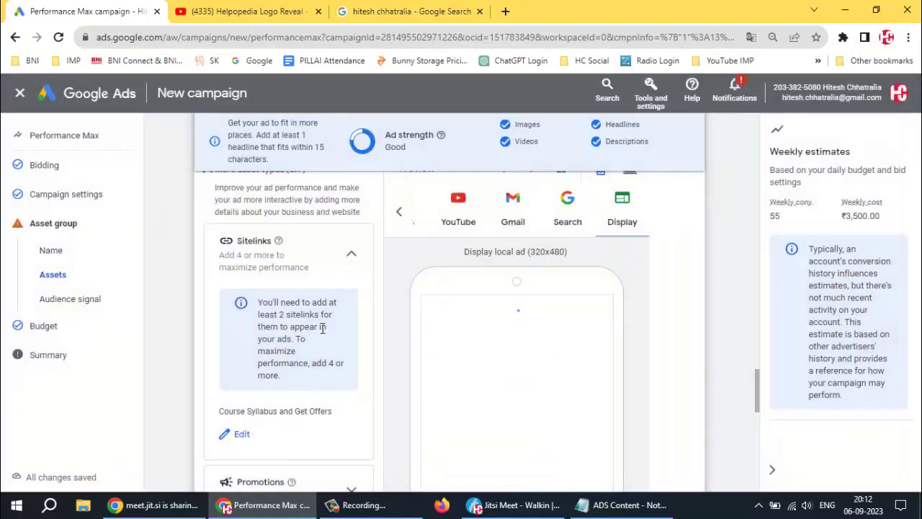
# - Add the existing "25% off Digital Marketing" promotion with code 25waiver to the campaign
pyautogui.scroll(-2, 322, 327)
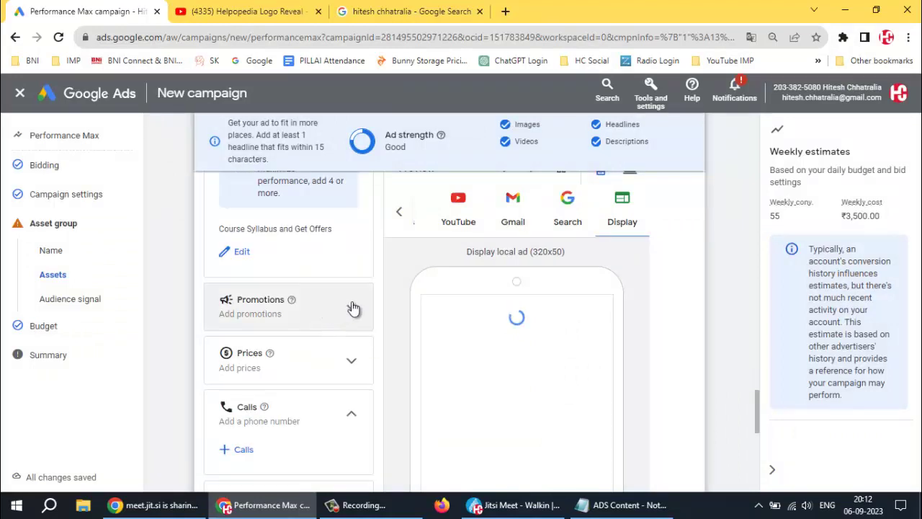
pyautogui.click(351, 310)
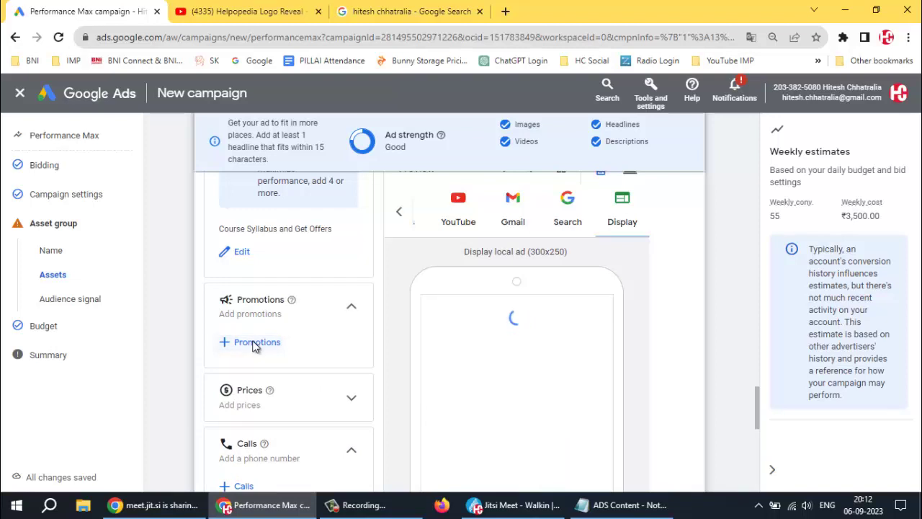
pyautogui.click(245, 340)
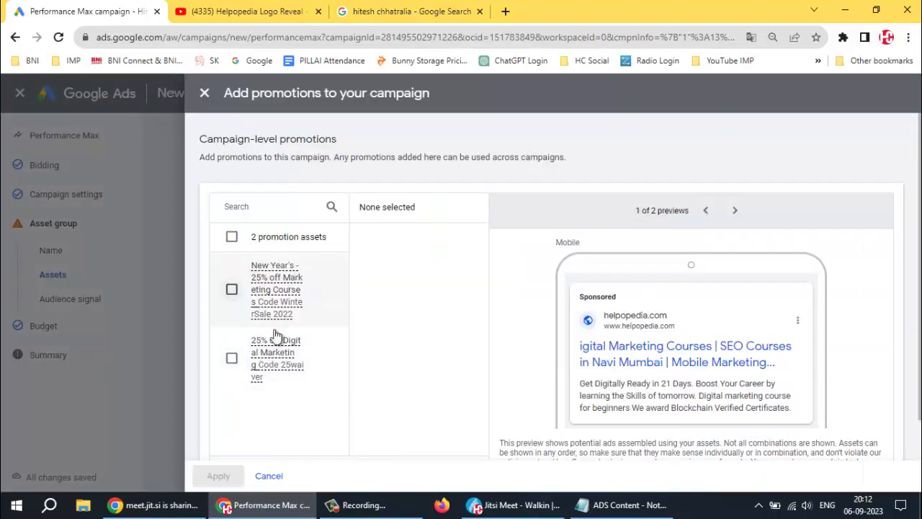
pyautogui.moveTo(258, 353)
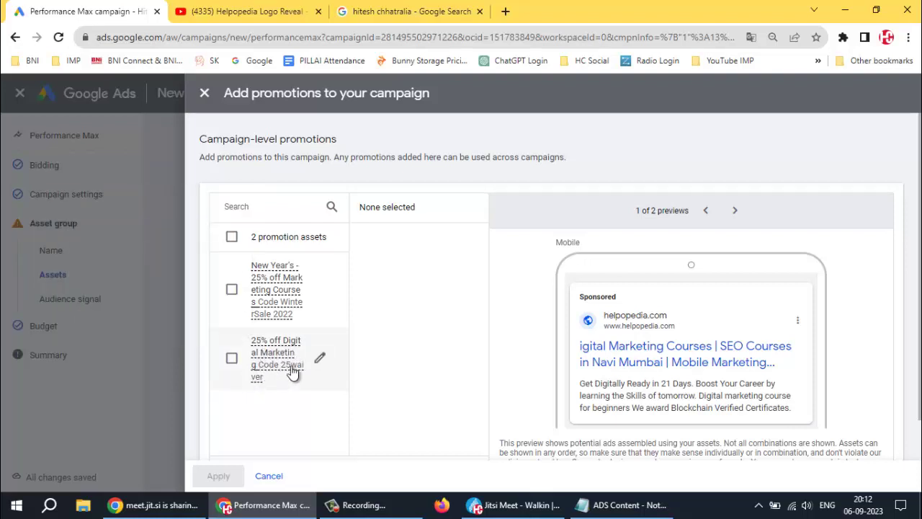
pyautogui.click(231, 359)
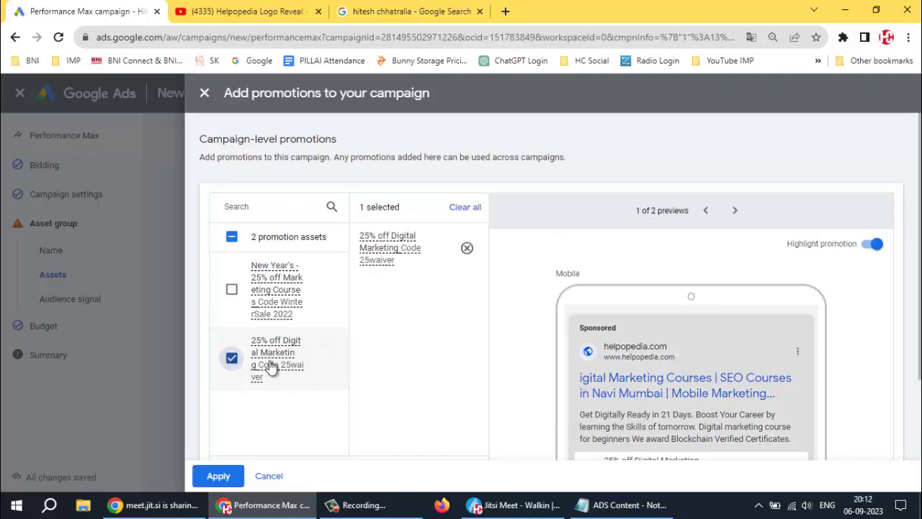
pyautogui.scroll(-3, 727, 400)
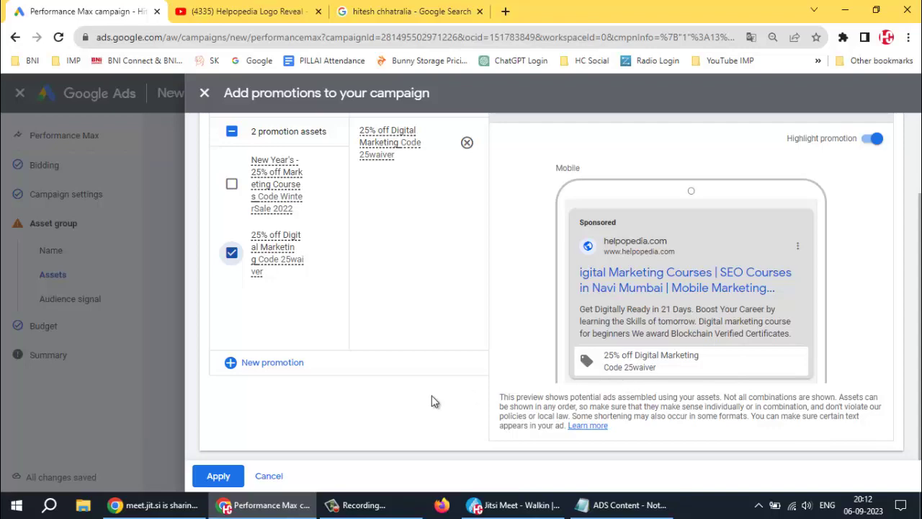
pyautogui.click(214, 475)
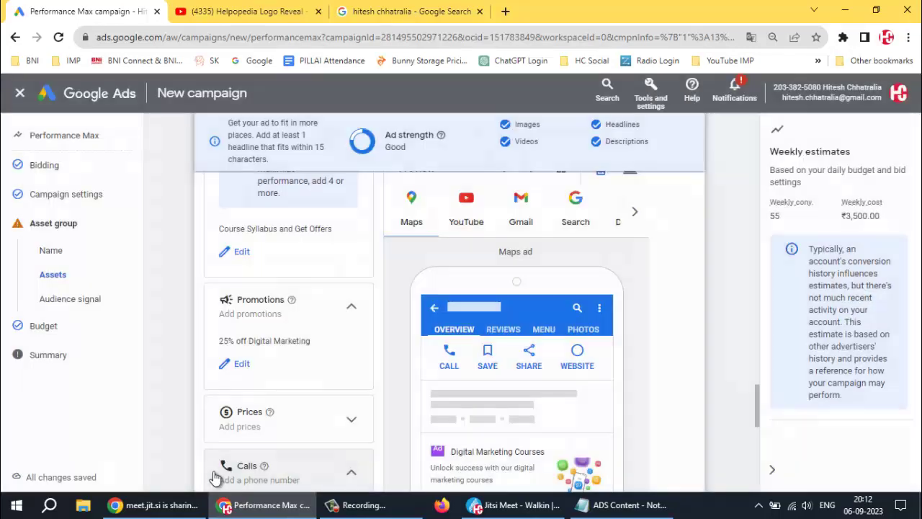
pyautogui.scroll(-3, 339, 329)
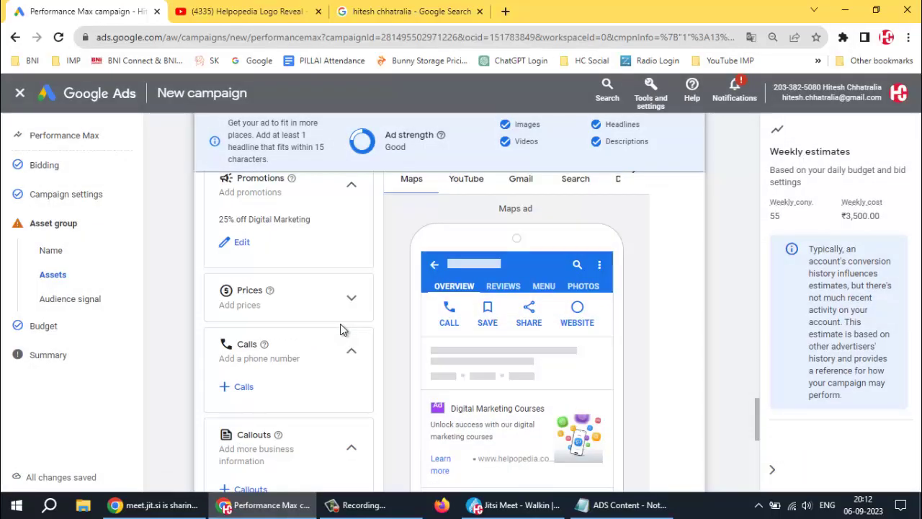
pyautogui.click(353, 298)
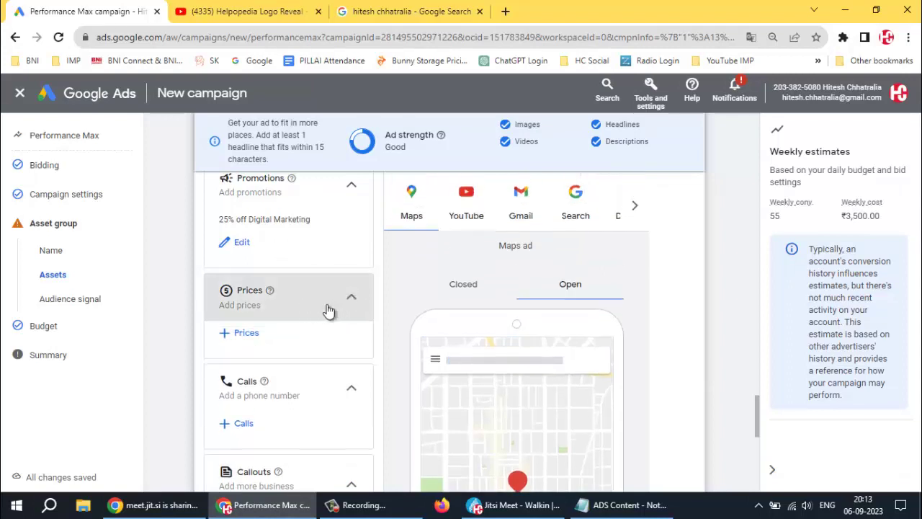
pyautogui.click(237, 335)
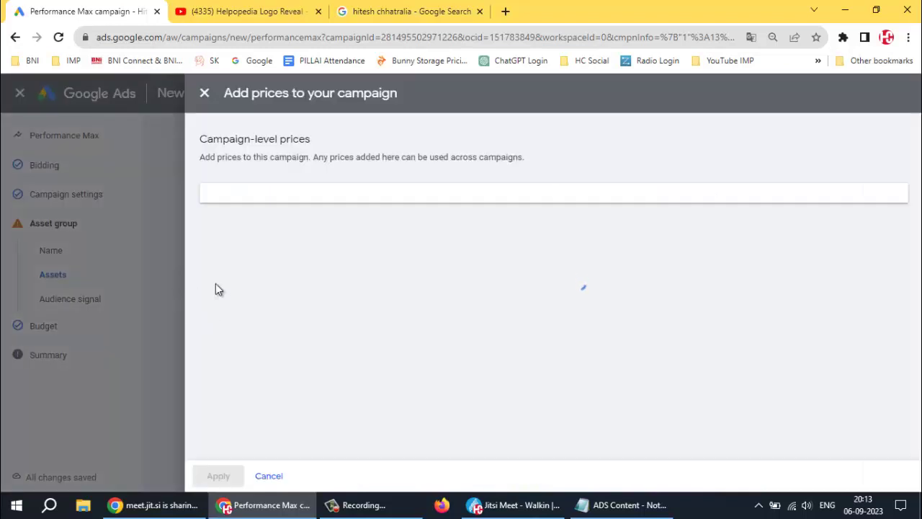
pyautogui.scroll(-1, 369, 281)
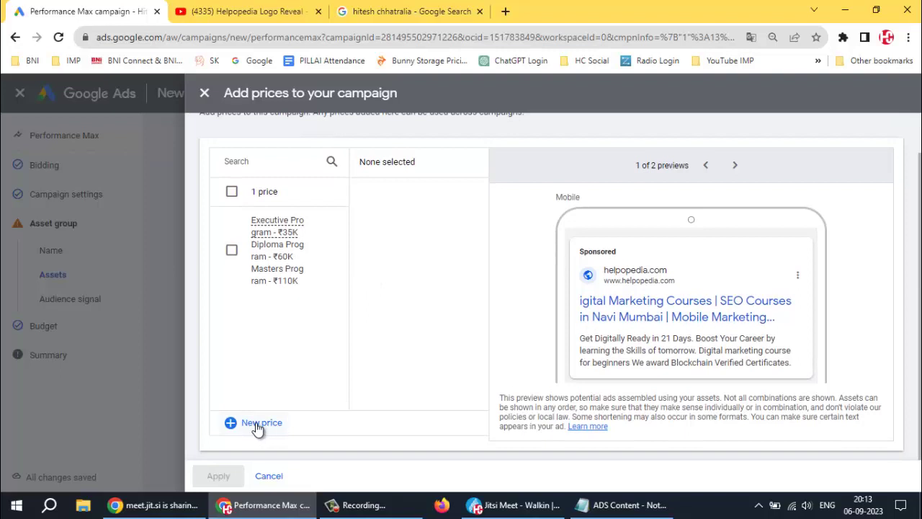
pyautogui.click(257, 423)
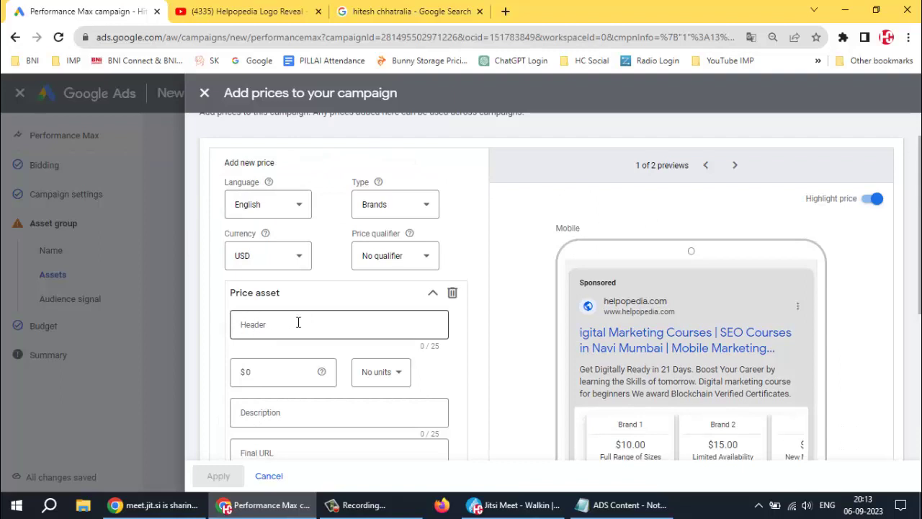
pyautogui.scroll(-1, 299, 323)
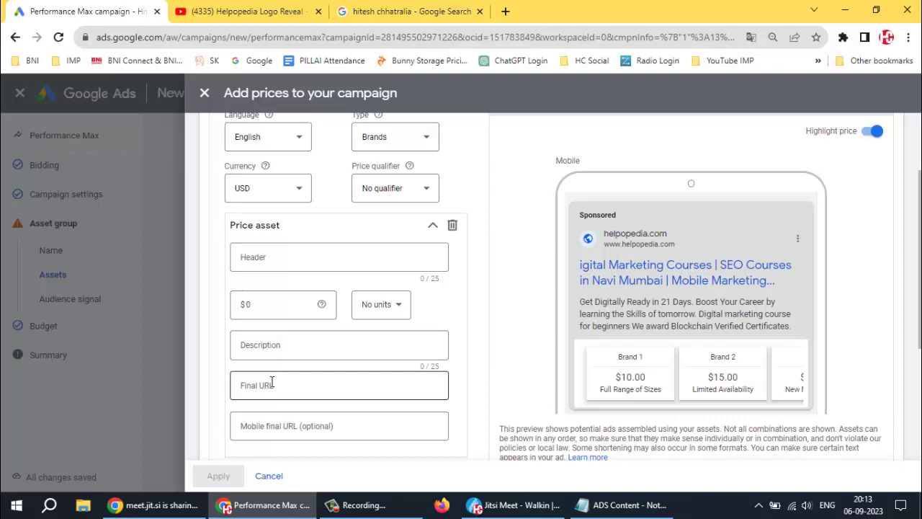
pyautogui.scroll(2, 272, 384)
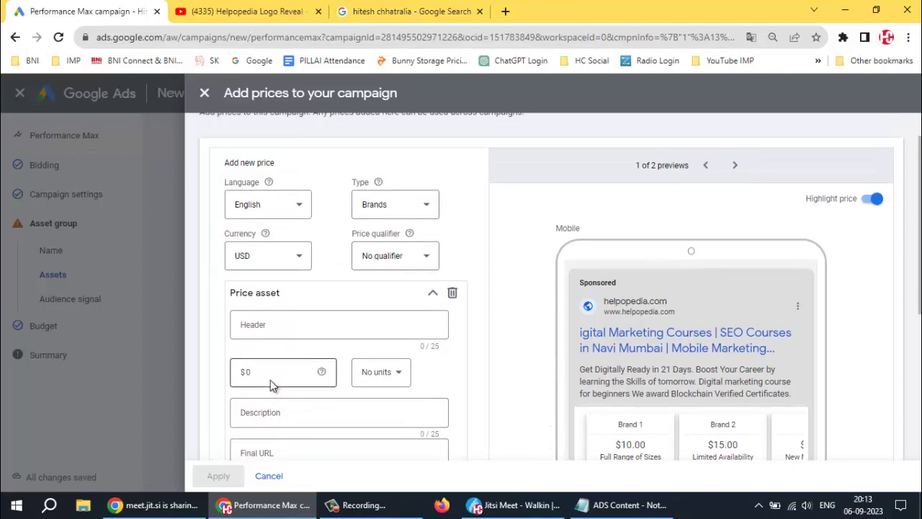
pyautogui.click(204, 93)
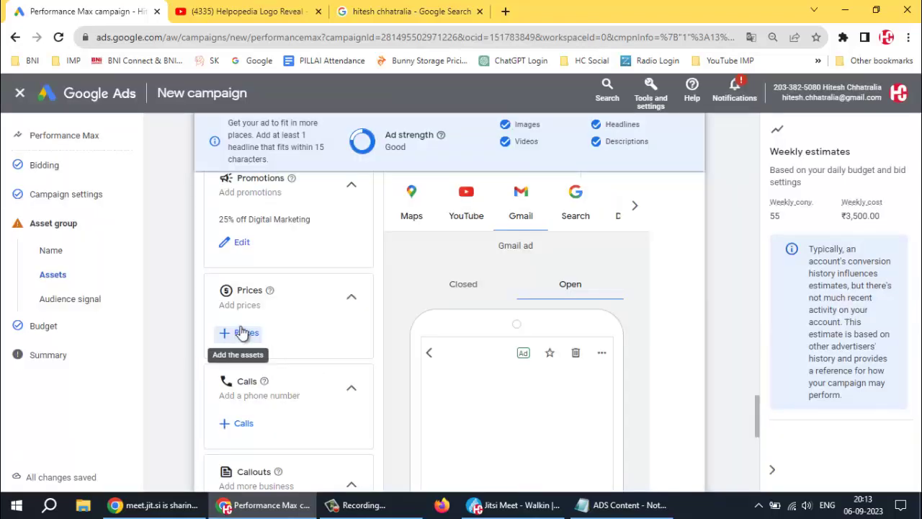
# - Select the existing Executive, Diploma and Masters Program price asset for the campaign and open it for editing
pyautogui.click(245, 333)
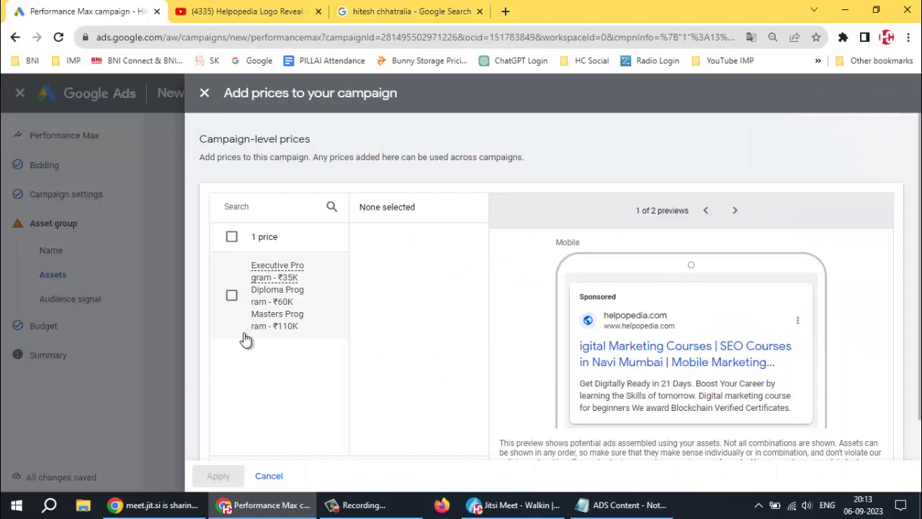
pyautogui.click(231, 295)
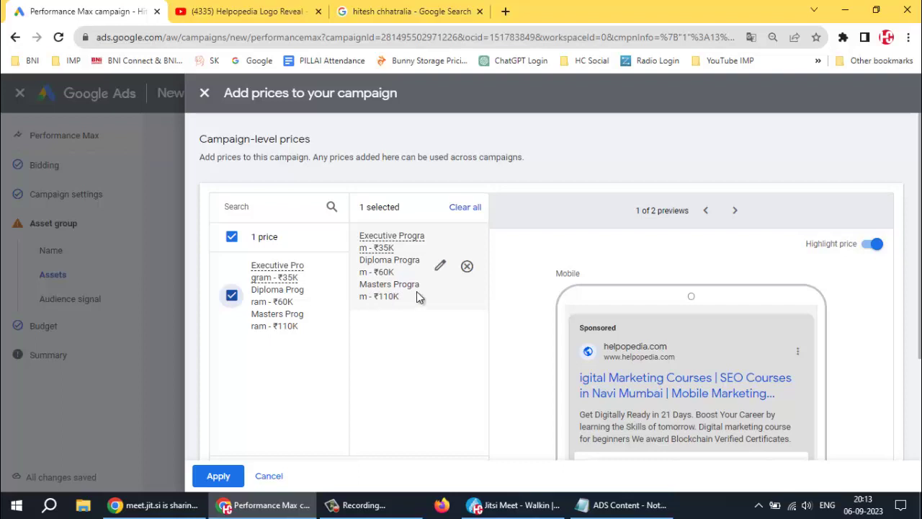
pyautogui.click(440, 268)
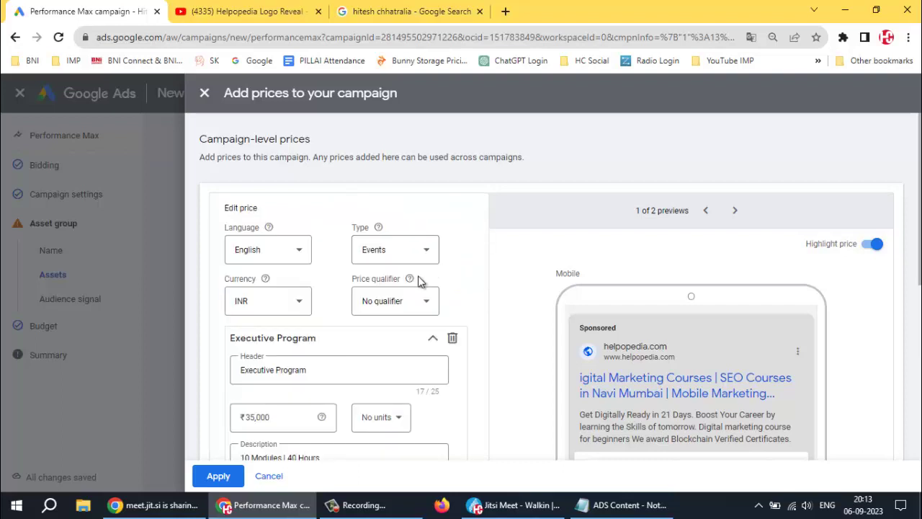
# - Examine the Executive Program's header, price, description and final URL, along with the other entries in the price asset
pyautogui.scroll(-1, 330, 306)
pyautogui.scroll(-1, 330, 306)
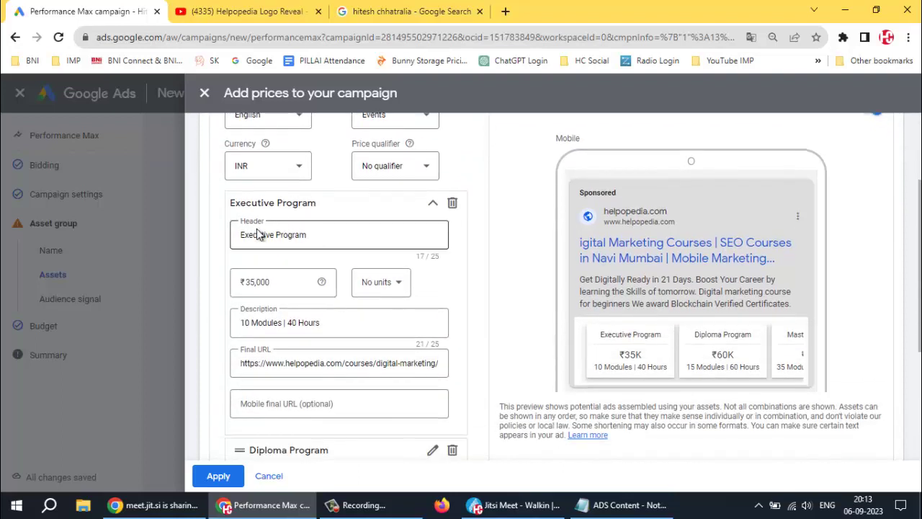
pyautogui.click(268, 283)
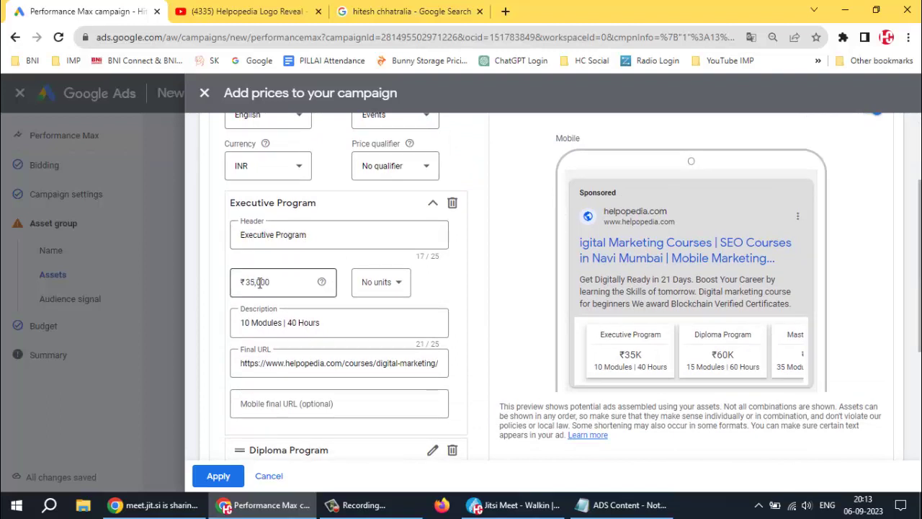
pyautogui.click(307, 245)
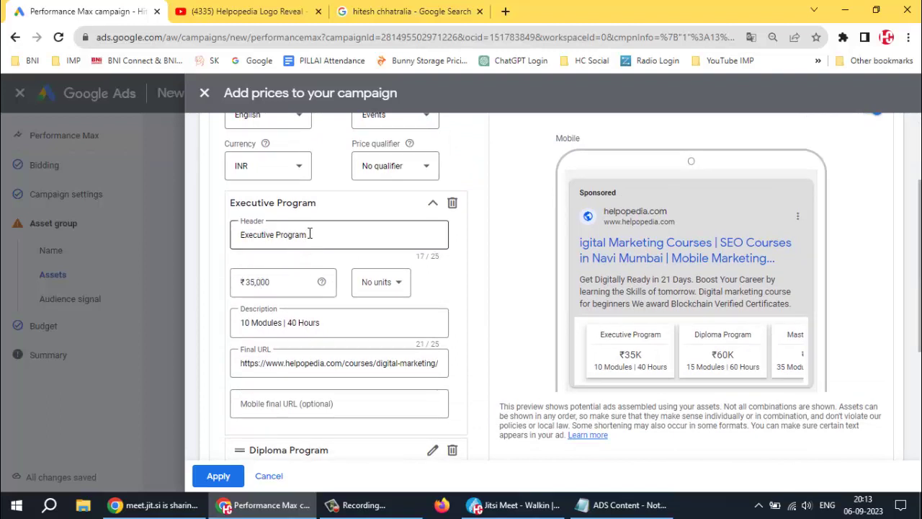
pyautogui.scroll(-2, 309, 238)
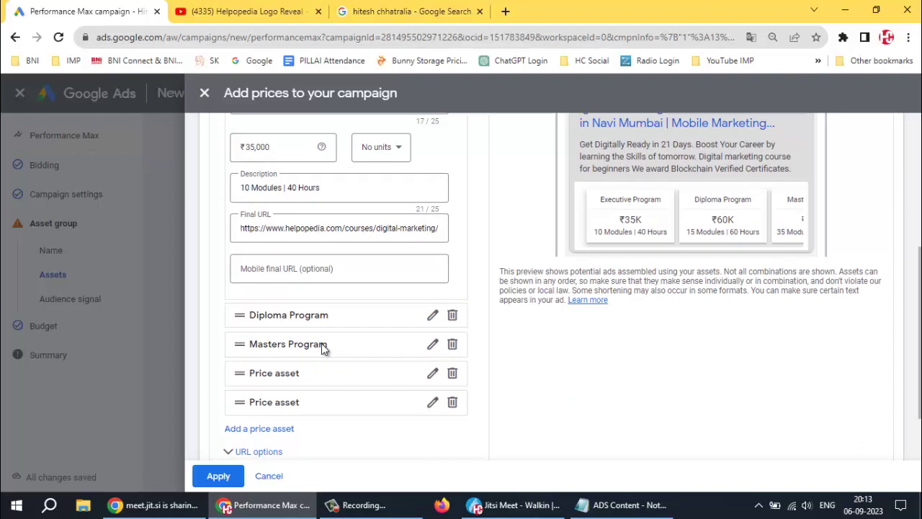
pyautogui.scroll(2, 331, 321)
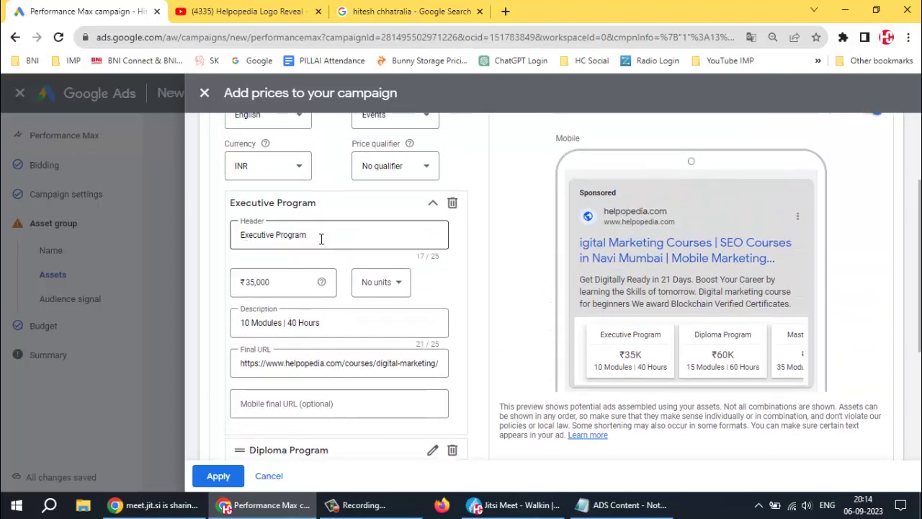
pyautogui.scroll(-2, 322, 239)
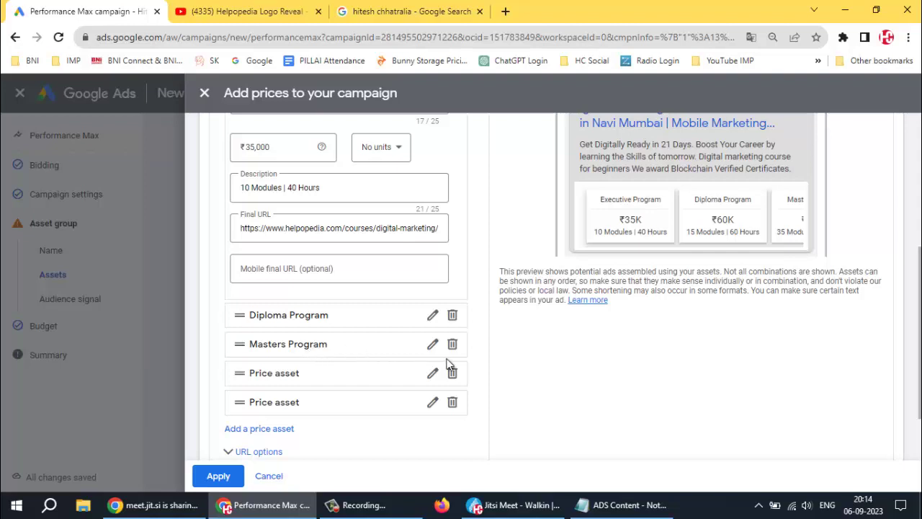
pyautogui.scroll(-1, 481, 362)
pyautogui.scroll(-2, 482, 362)
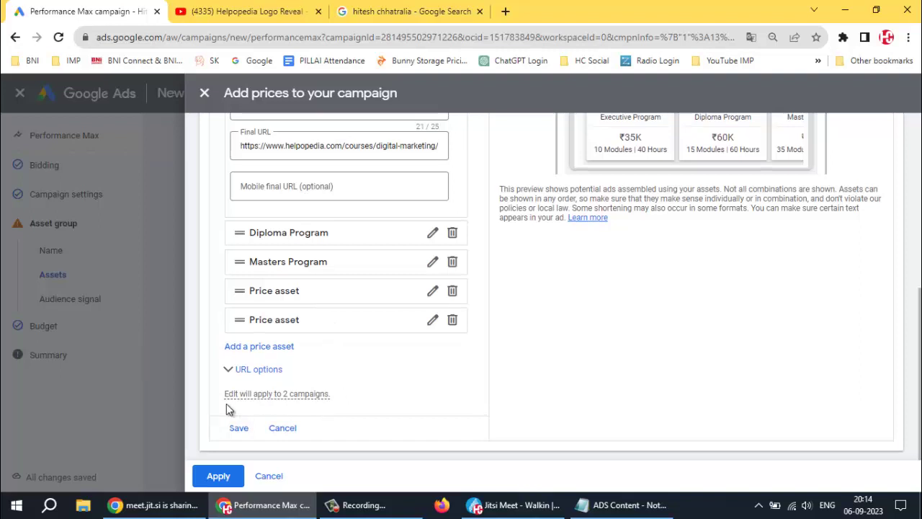
pyautogui.moveTo(303, 393)
pyautogui.scroll(5, 397, 391)
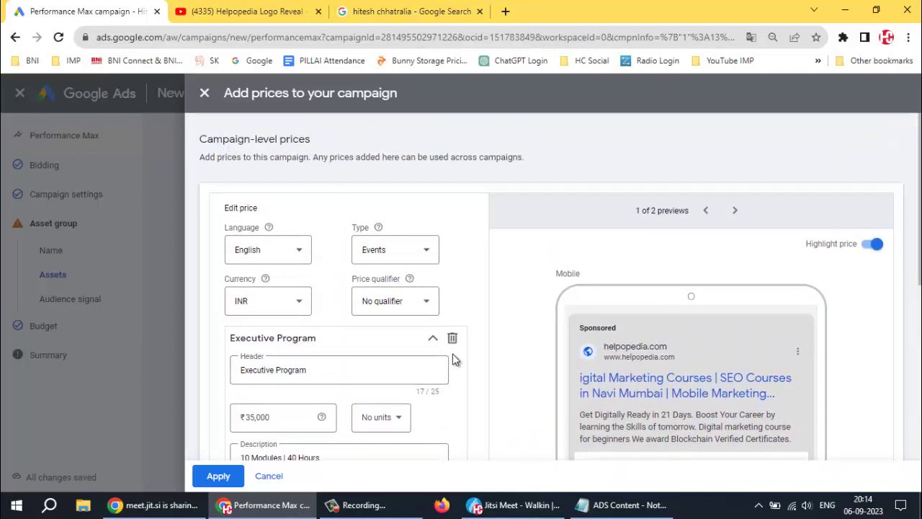
# - Collapse the Executive Program entry and add another blank price asset to the list
pyautogui.click(433, 337)
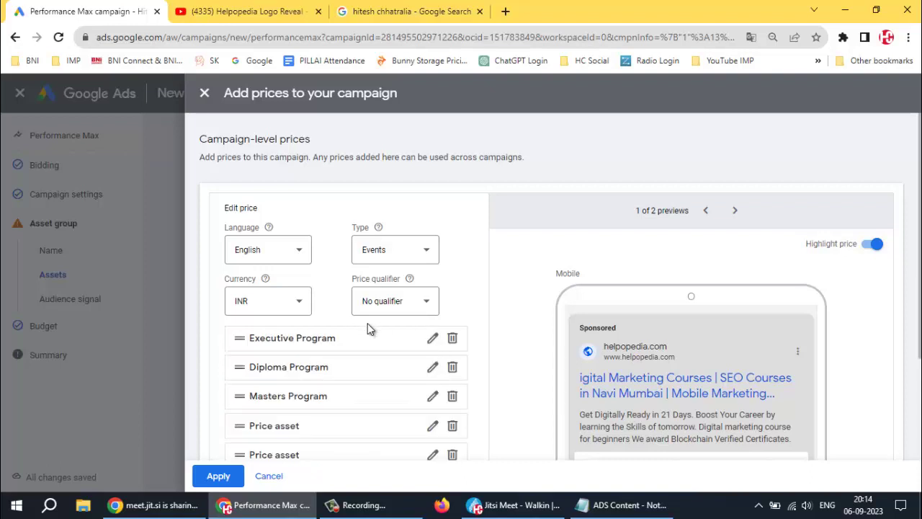
pyautogui.scroll(-1, 283, 373)
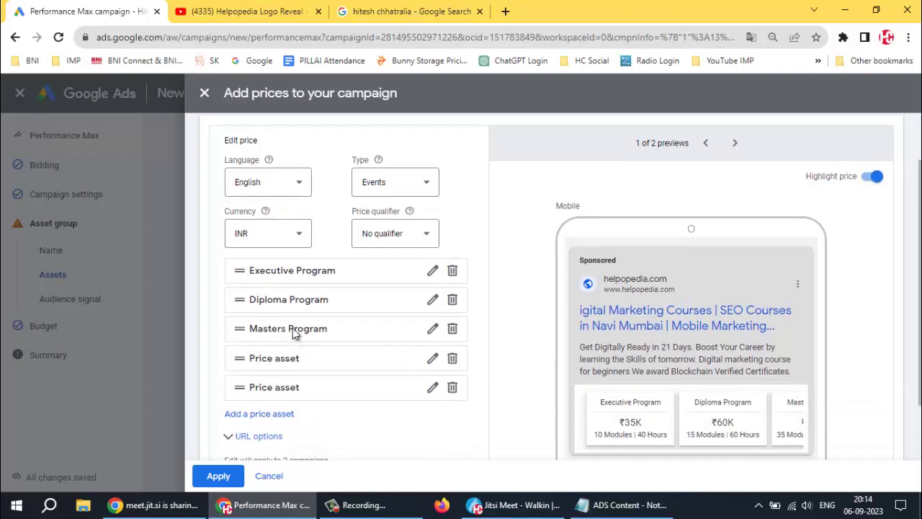
pyautogui.click(262, 416)
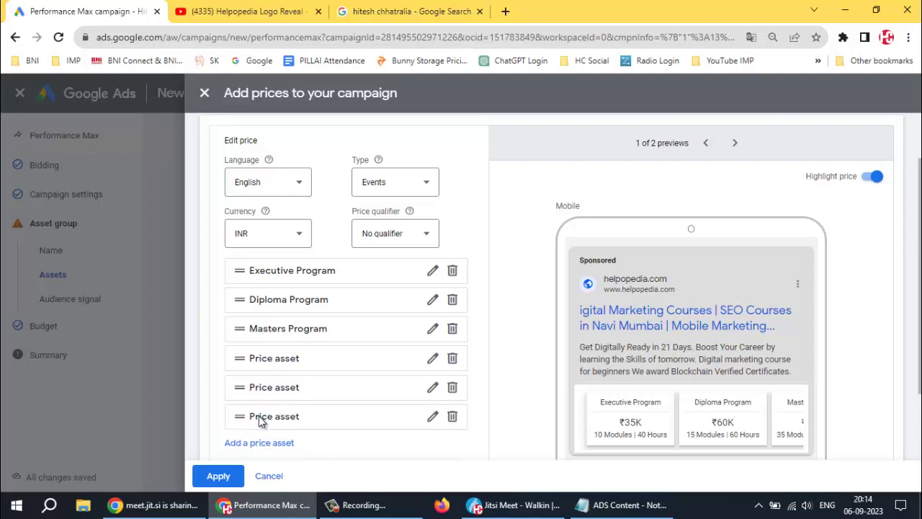
# - Open the first blank price asset below Masters Program and set its header to "Bachelors of Marketing"
pyautogui.click(432, 358)
pyautogui.click(307, 390)
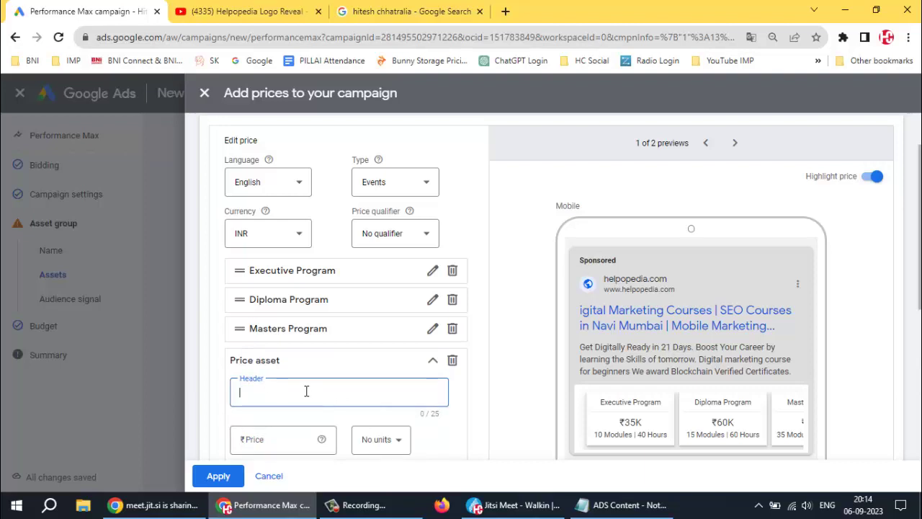
pyautogui.write('Bachelors of Digita')
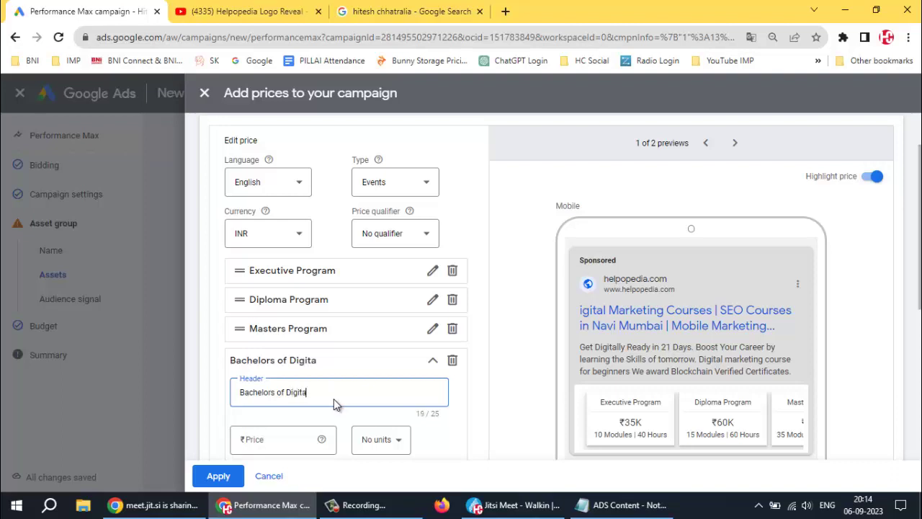
pyautogui.write('l Markleti')
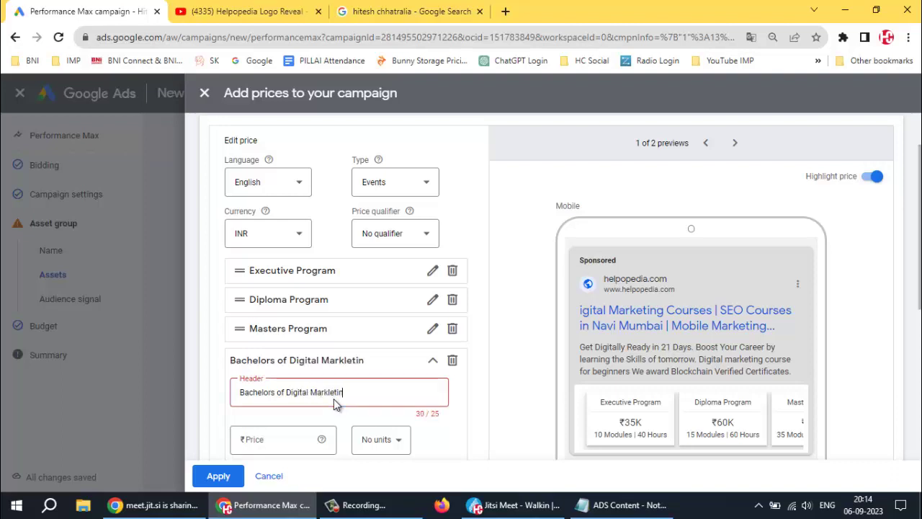
pyautogui.press('BackSpace')
pyautogui.write('eting')
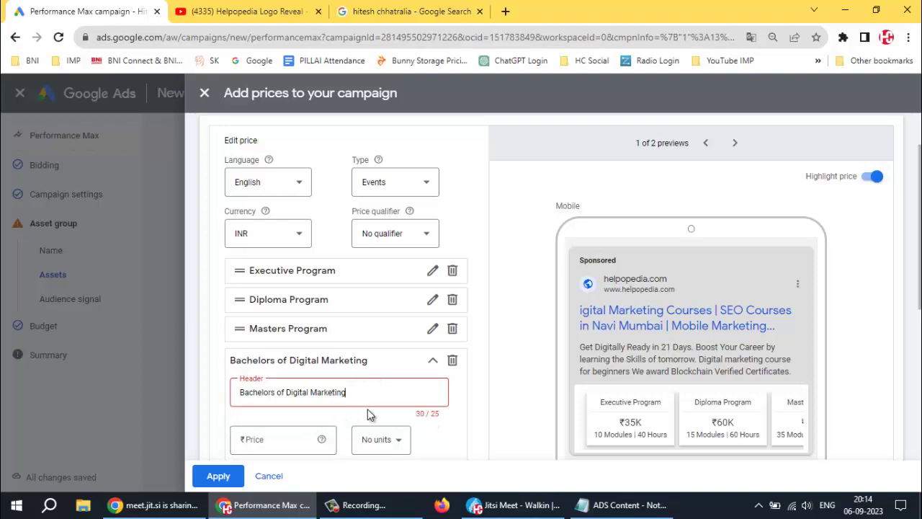
pyautogui.doubleClick(293, 392)
pyautogui.press('BackSpace')
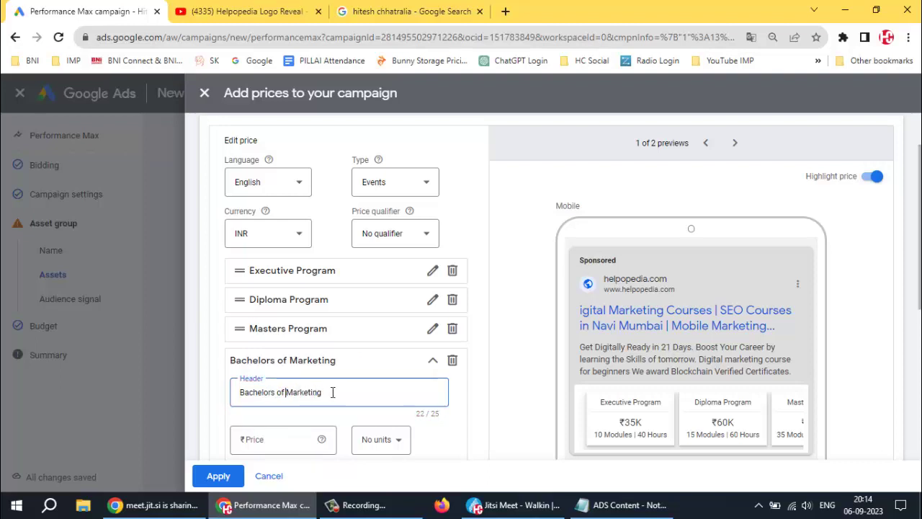
# - Set the price of the Bachelors of Marketing entry to ₹110,000 with no units
pyautogui.scroll(-1, 304, 403)
pyautogui.click(278, 378)
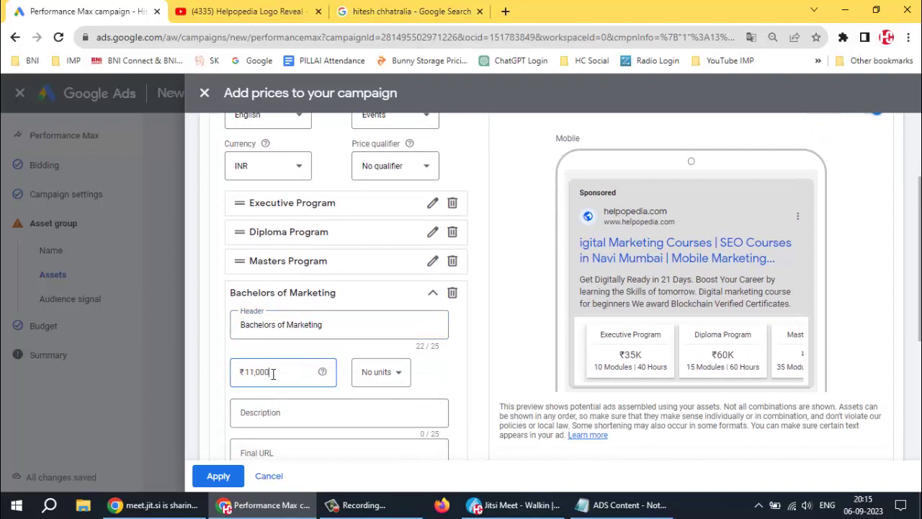
pyautogui.click(377, 376)
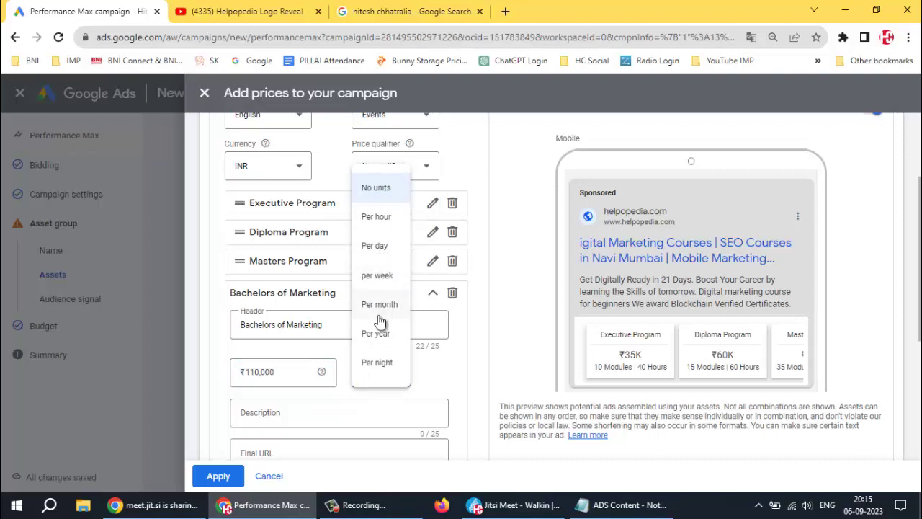
pyautogui.click(443, 379)
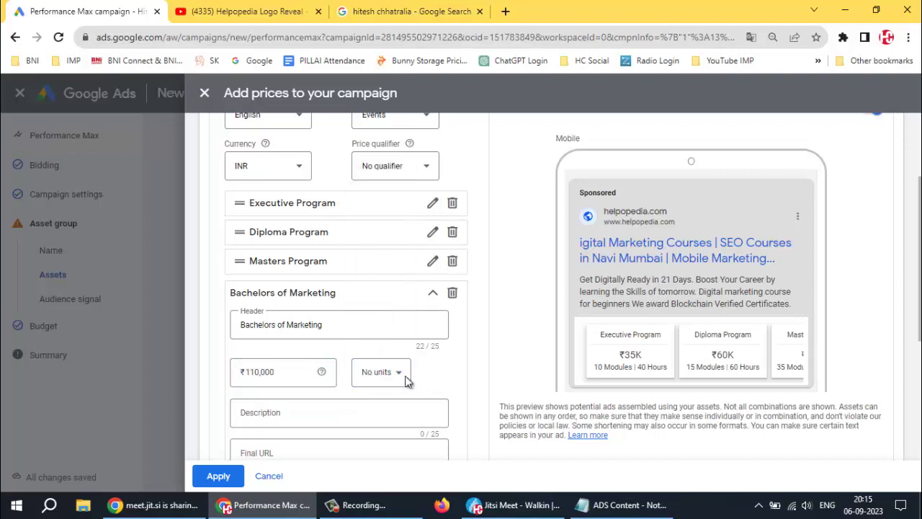
# - Fill in "Bachelors of Marketing" as the description of the Bachelors of Marketing price entry
pyautogui.scroll(-1, 467, 372)
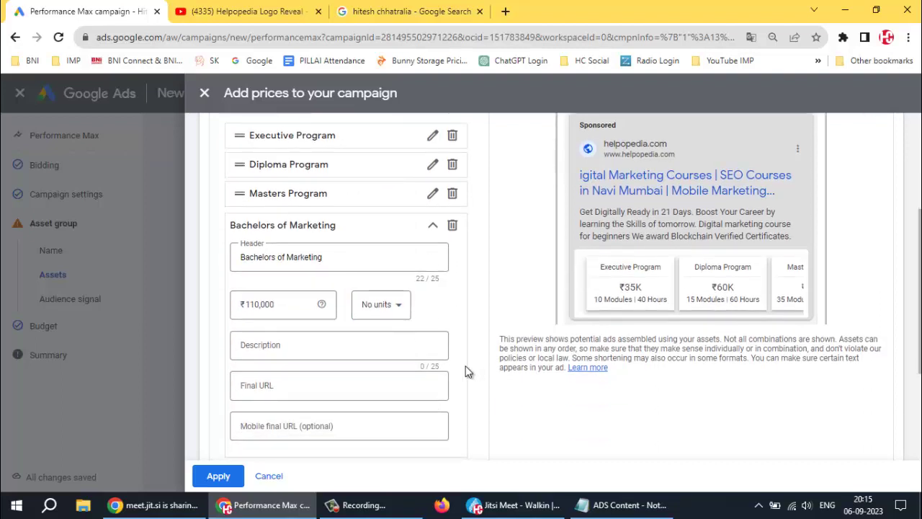
pyautogui.click(263, 347)
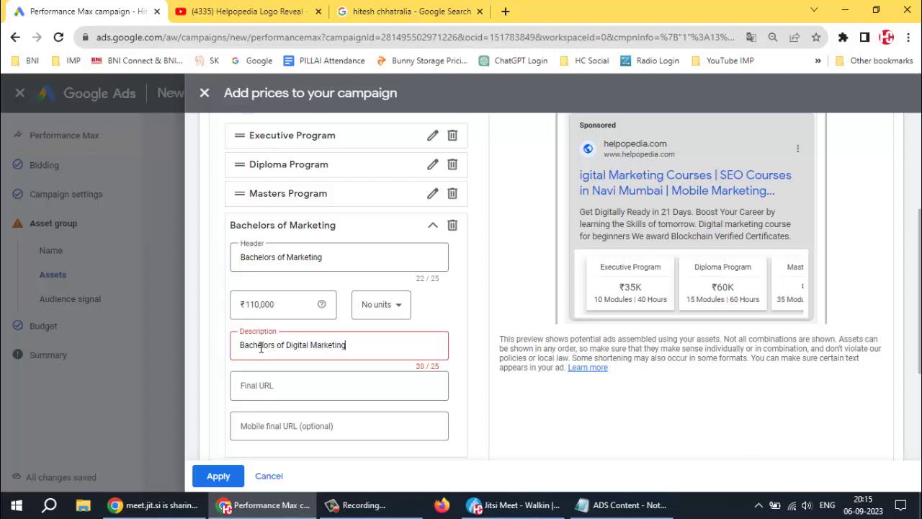
pyautogui.click(302, 346)
pyautogui.doubleClick(297, 344)
pyautogui.press('BackSpace')
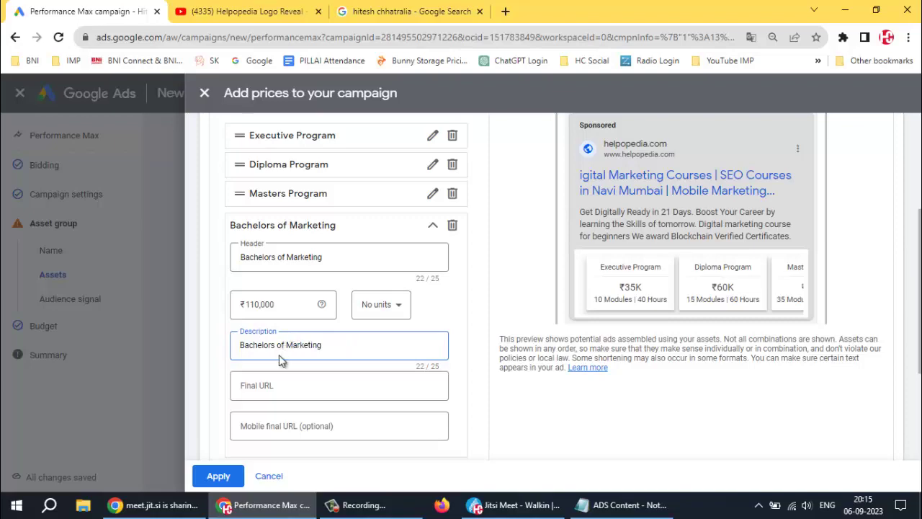
pyautogui.click(263, 382)
pyautogui.hotkey('alt', 'Tab')
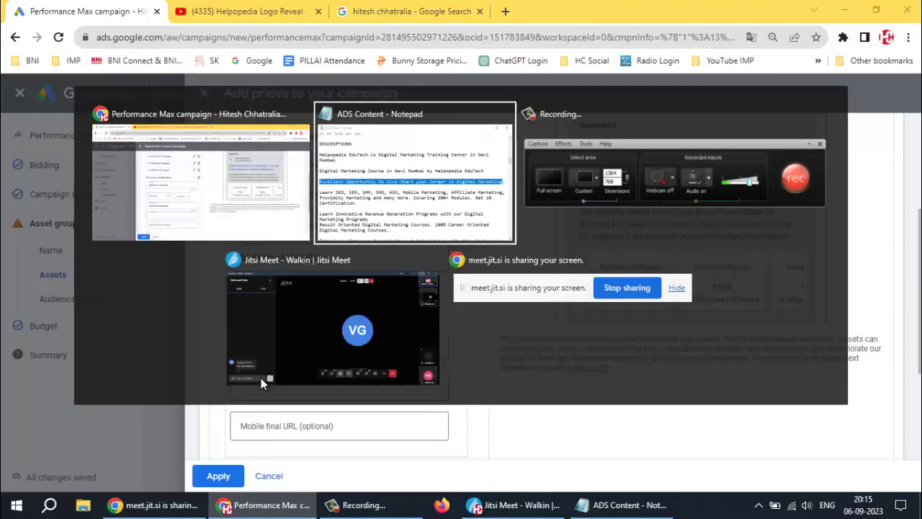
pyautogui.scroll(9, 428, 387)
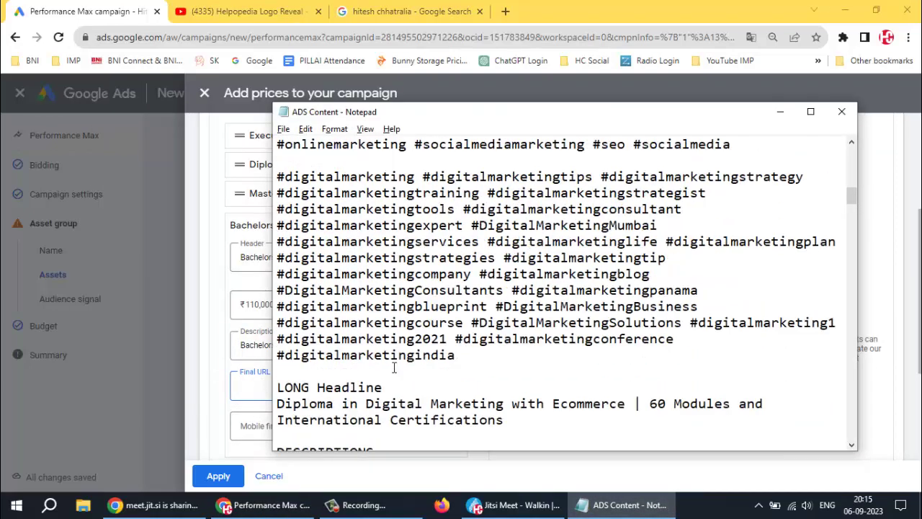
pyautogui.scroll(5, 413, 335)
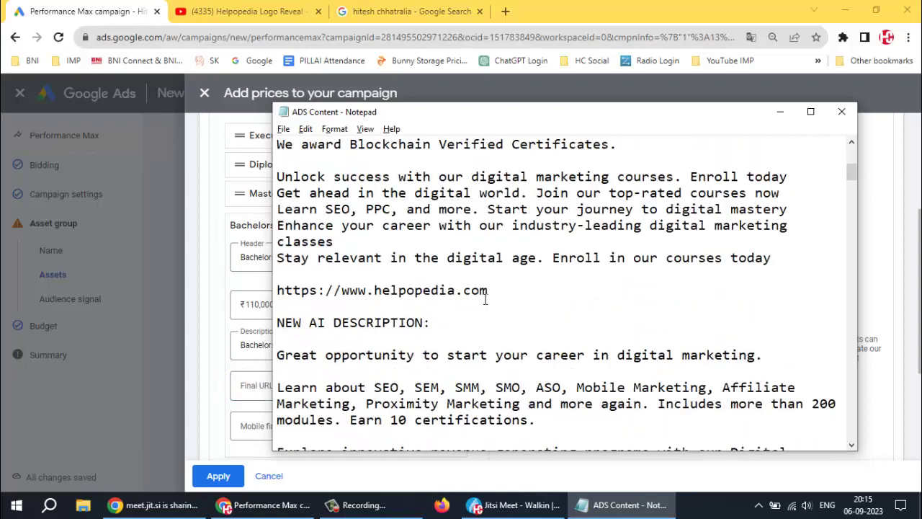
pyautogui.moveTo(502, 284); pyautogui.dragTo(263, 296)
pyautogui.hotkey('ctrl', 'c')
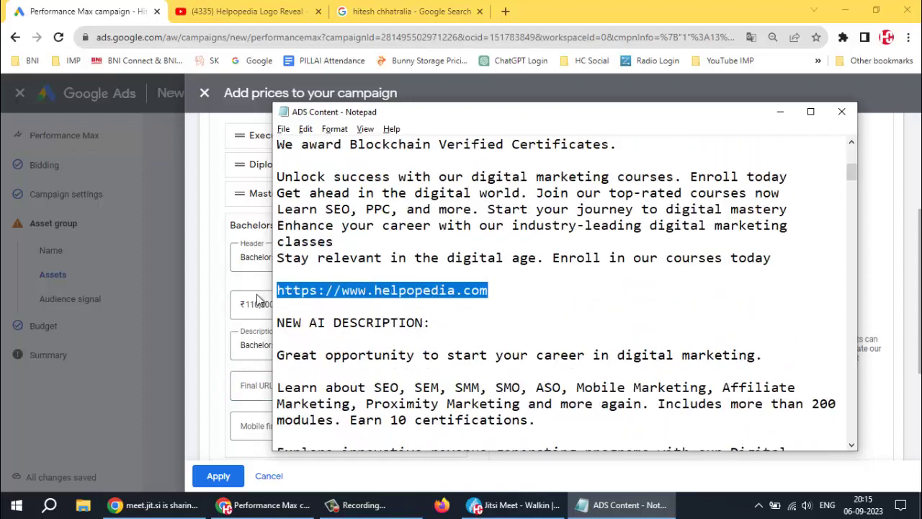
pyautogui.hotkey('alt', 'Tab')
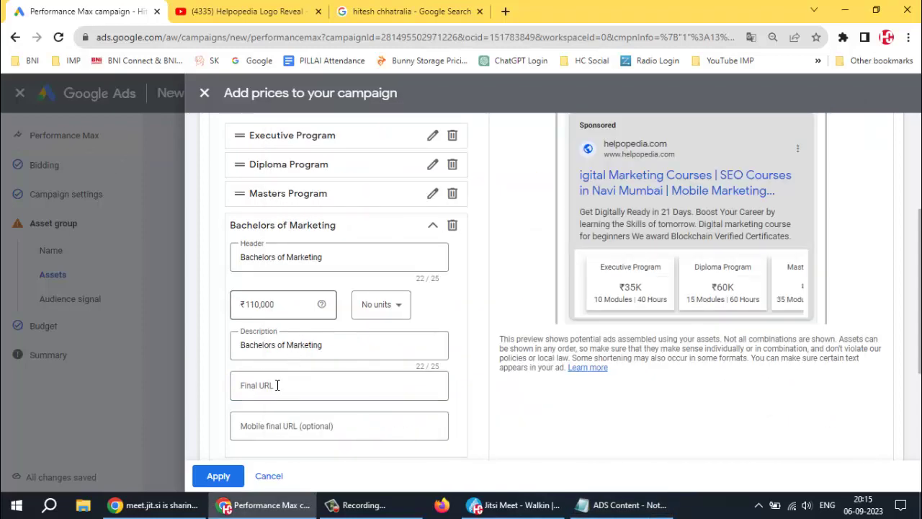
pyautogui.click(278, 385)
pyautogui.hotkey('ctrl', 'v')
pyautogui.scroll(-1, 369, 378)
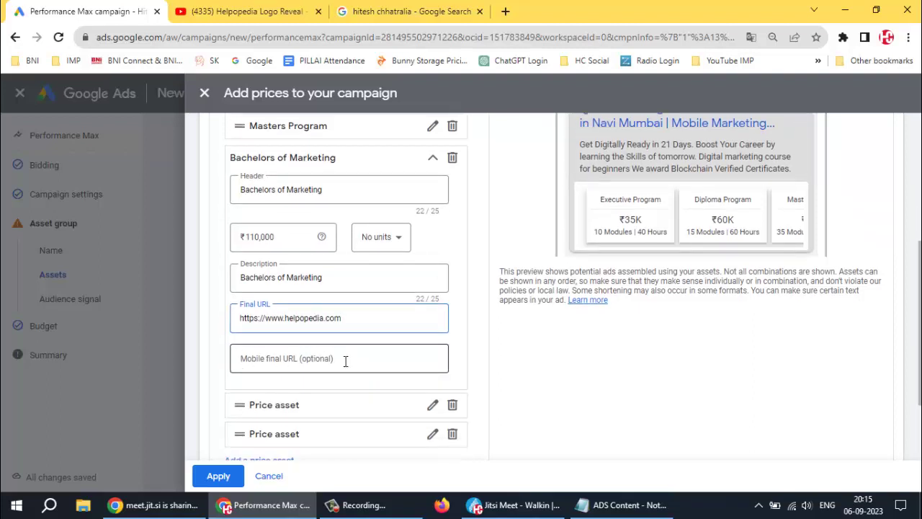
pyautogui.scroll(-2, 345, 361)
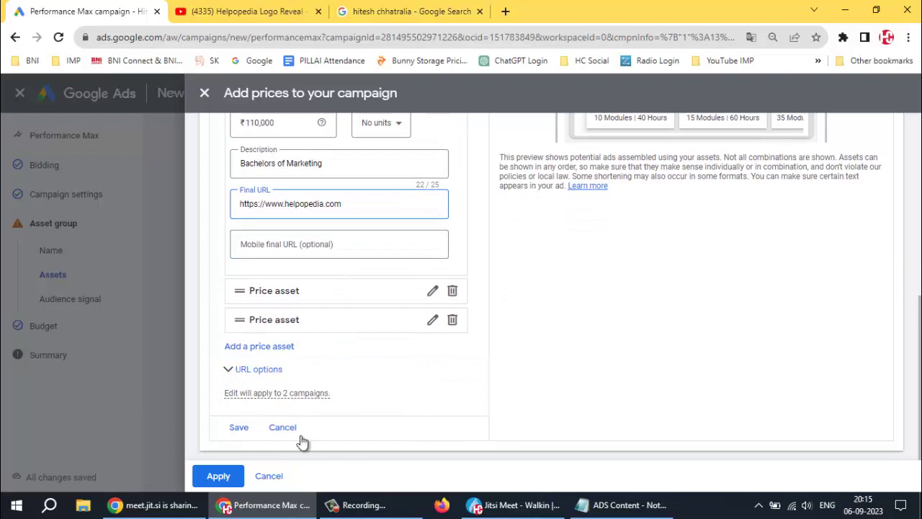
pyautogui.click(239, 428)
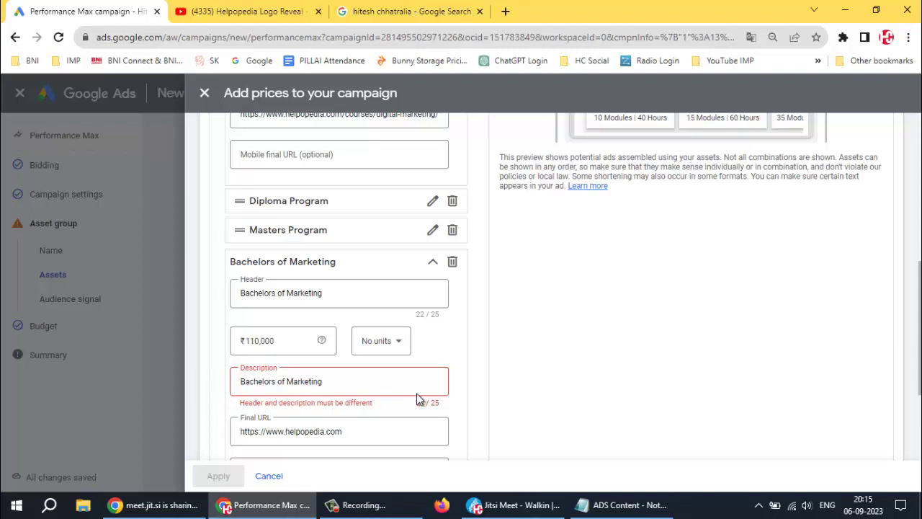
# - Replace the Bachelors of Marketing description with "Bachelors Degree in DM", save the price asset and apply it to the campaign
pyautogui.click(287, 381)
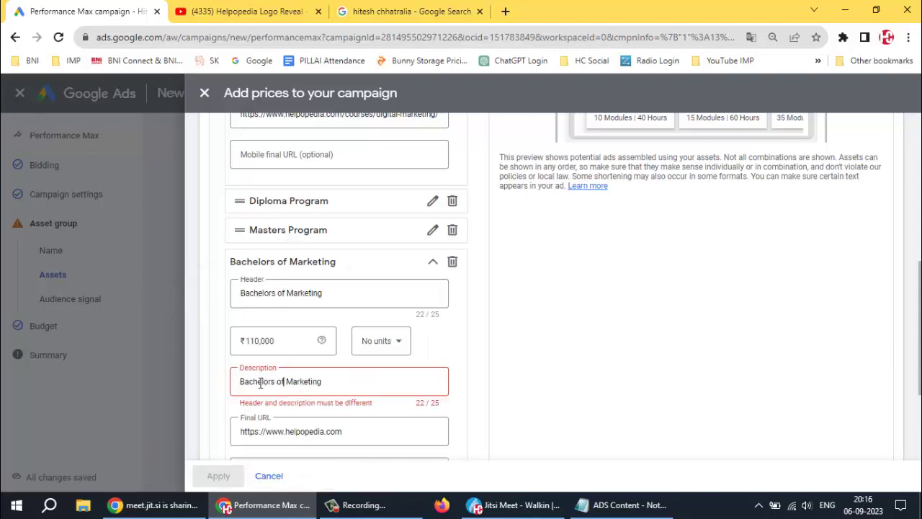
pyautogui.click(279, 381)
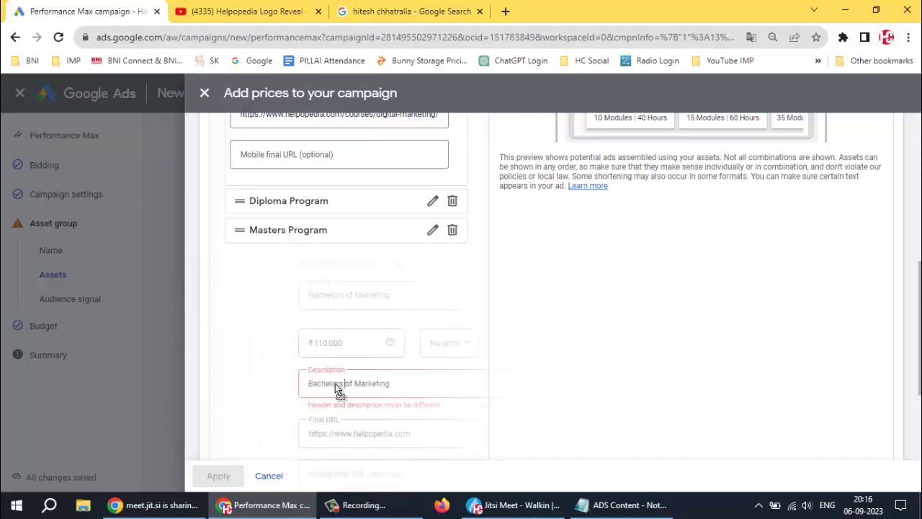
pyautogui.doubleClick(295, 383)
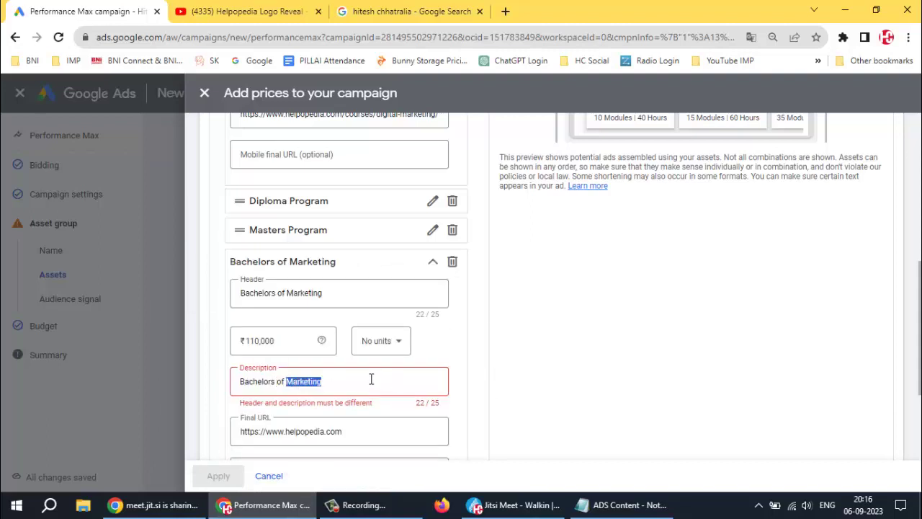
pyautogui.press('BackSpace')
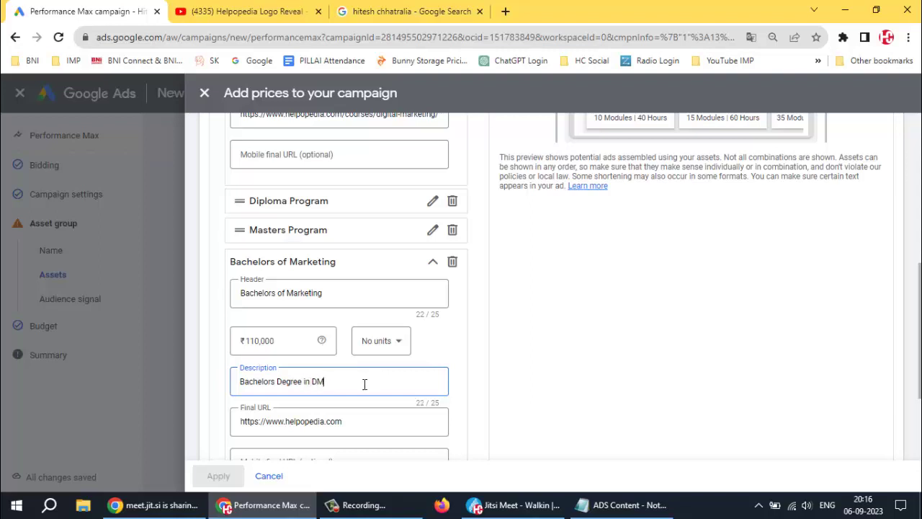
pyautogui.click(454, 357)
pyautogui.scroll(-3, 447, 347)
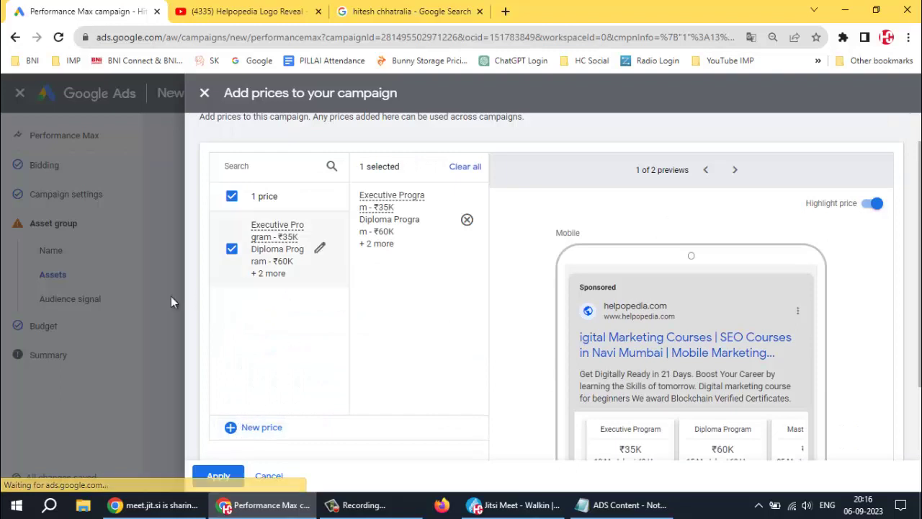
pyautogui.scroll(-1, 678, 383)
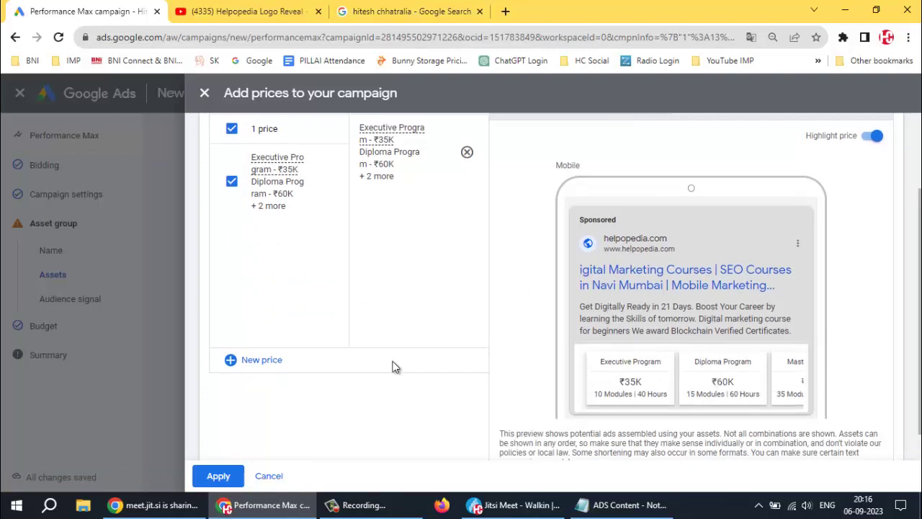
pyautogui.click(219, 476)
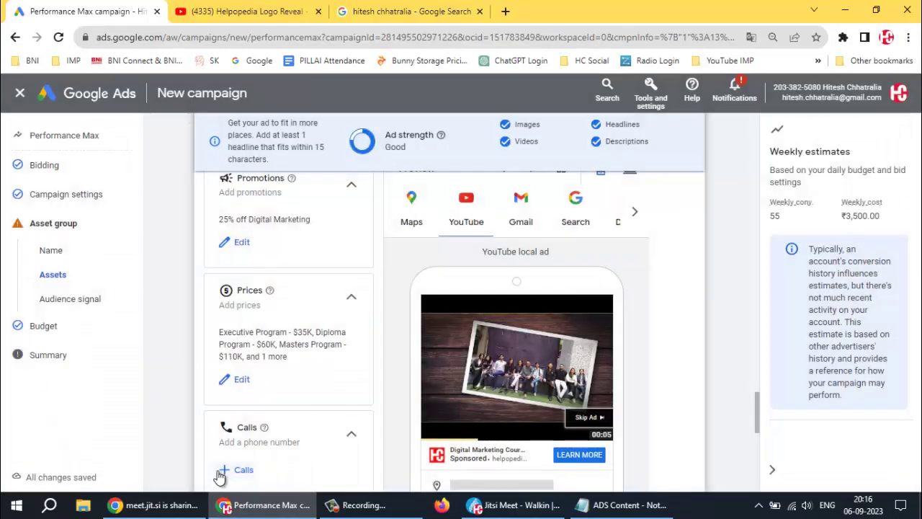
# - Add one existing call asset that is not disapproved to the campaign and apply it
pyautogui.scroll(-2, 268, 474)
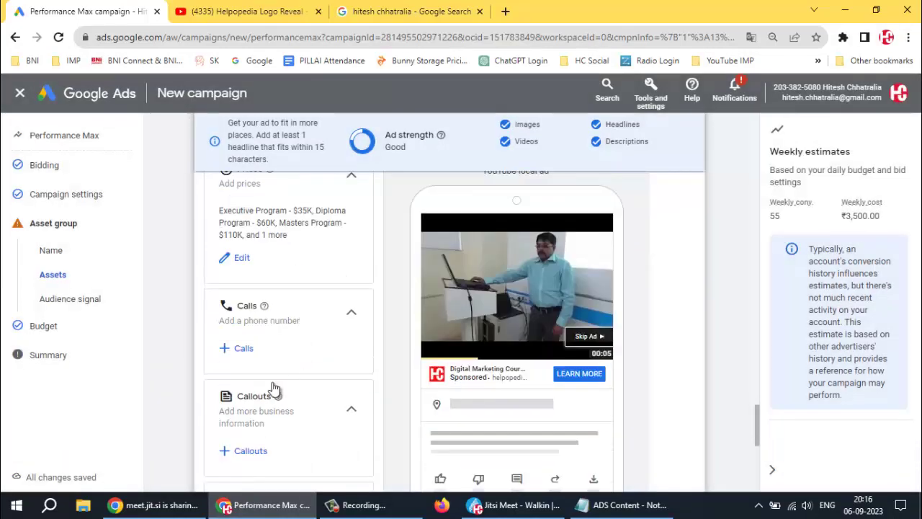
pyautogui.click(242, 353)
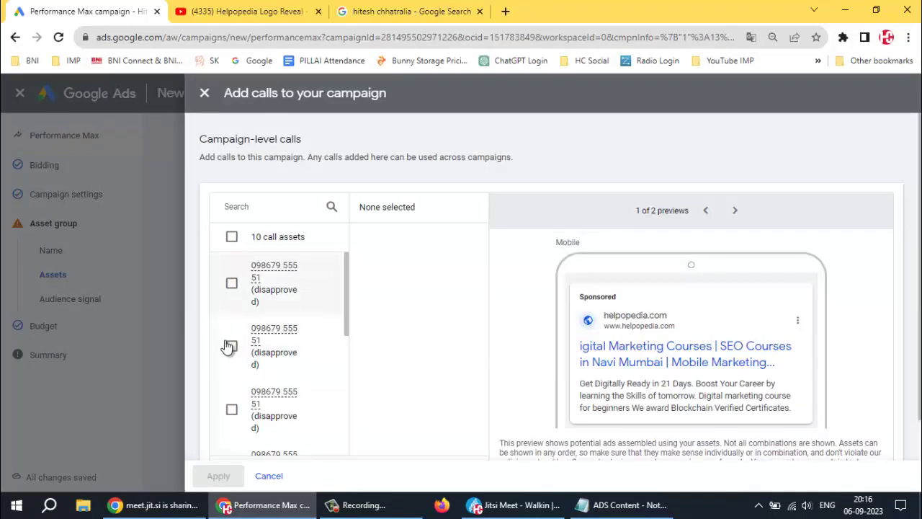
pyautogui.scroll(-3, 226, 344)
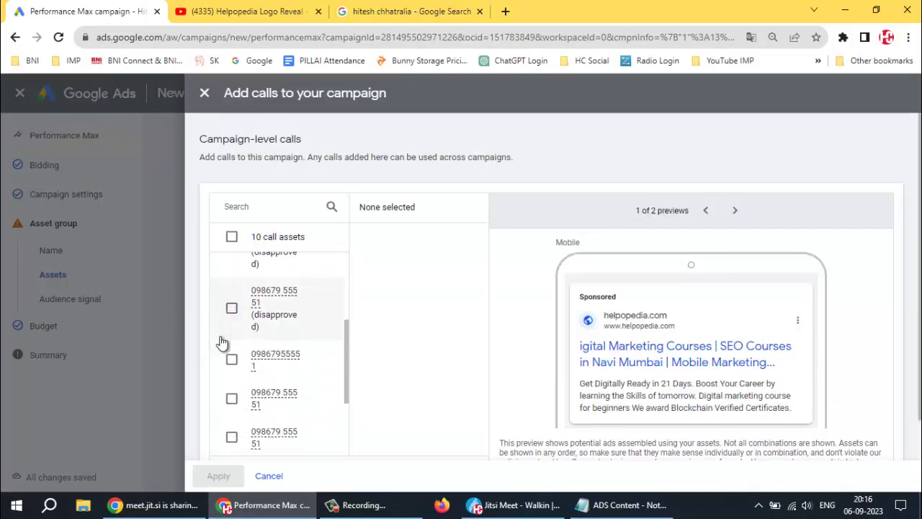
pyautogui.scroll(3, 225, 317)
pyautogui.click(232, 273)
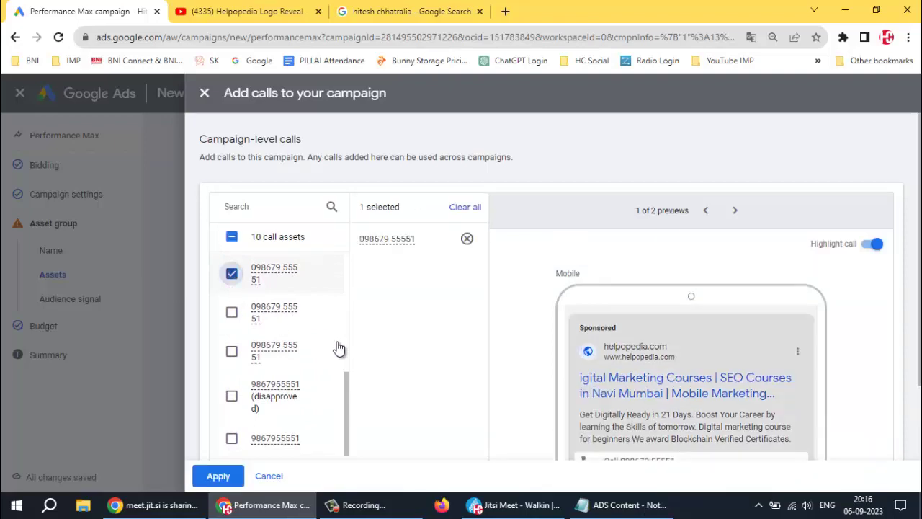
pyautogui.click(216, 476)
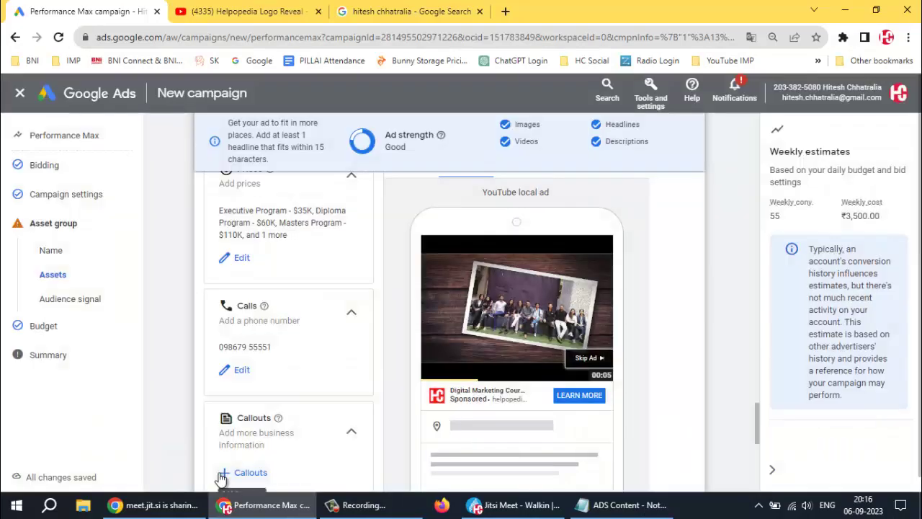
# - Add the existing callouts Call Us, Get Offers, Subscribe Now and Book Your Seat to the campaign and apply them
pyautogui.scroll(-2, 317, 382)
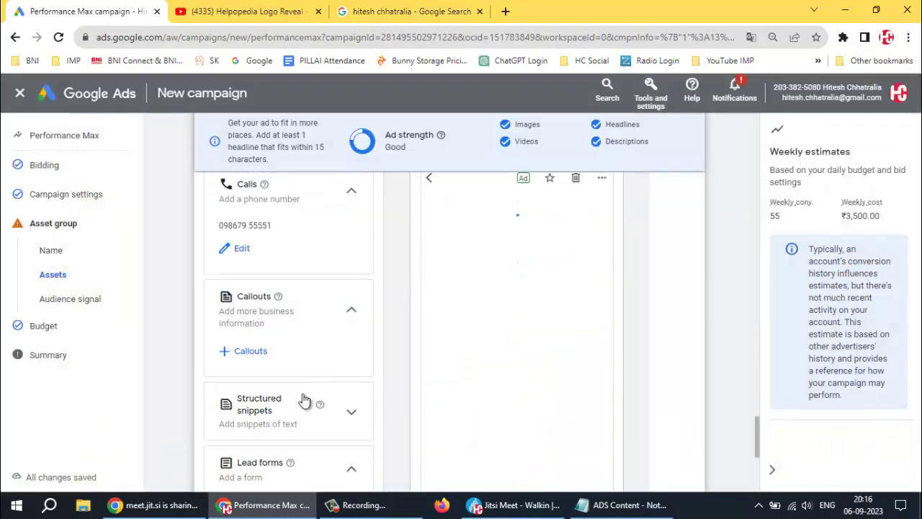
pyautogui.click(256, 358)
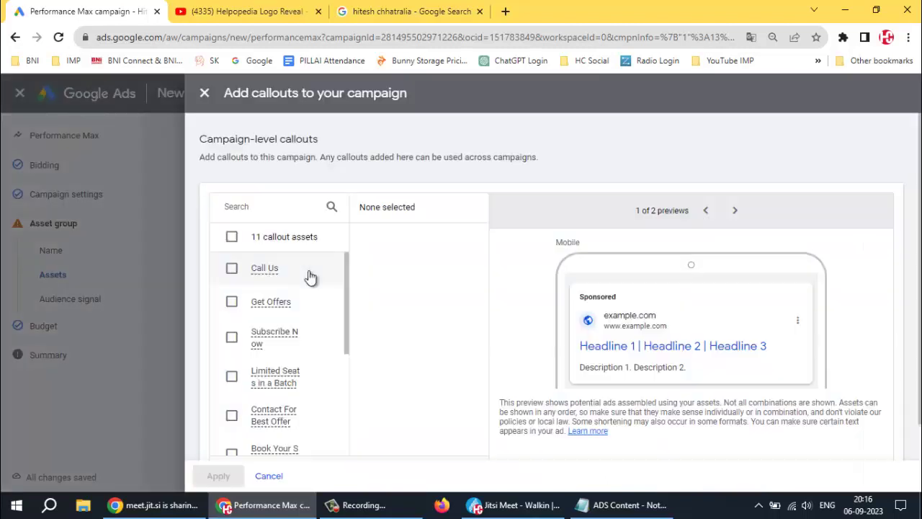
pyautogui.click(230, 303)
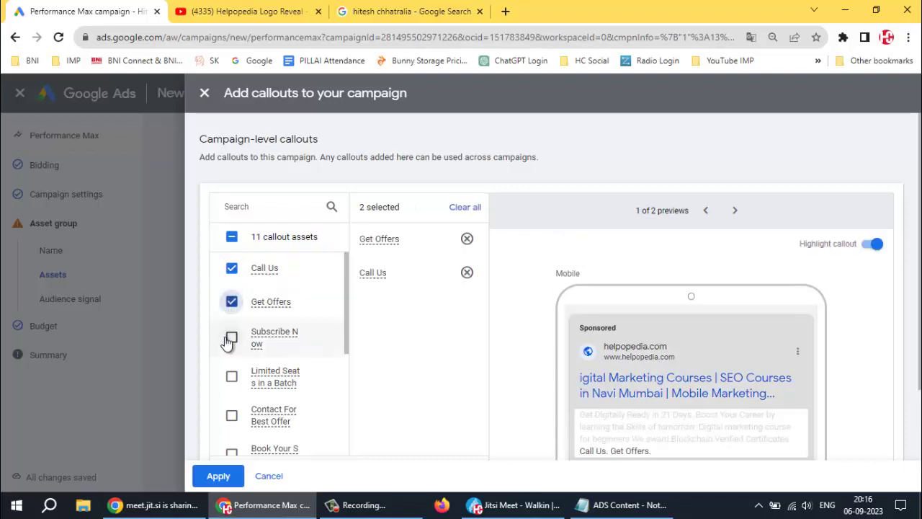
pyautogui.click(230, 339)
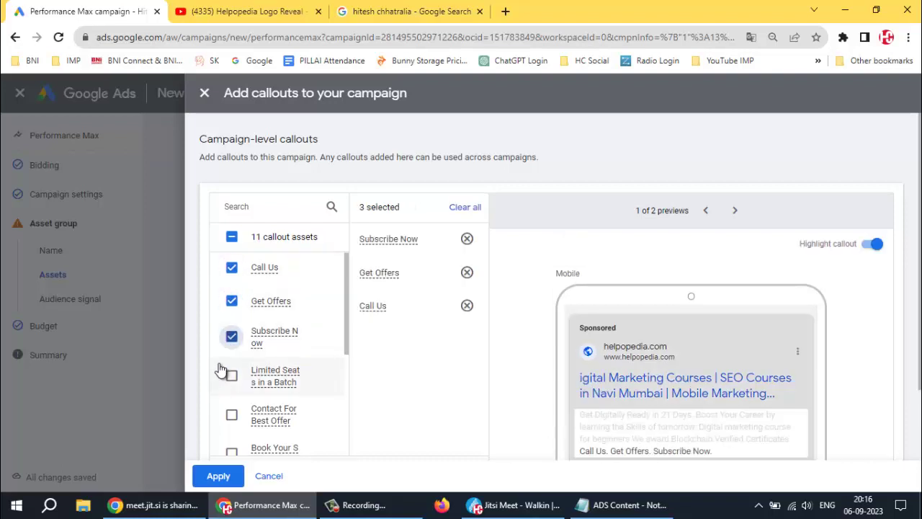
pyautogui.scroll(-1, 222, 367)
pyautogui.scroll(-1, 225, 351)
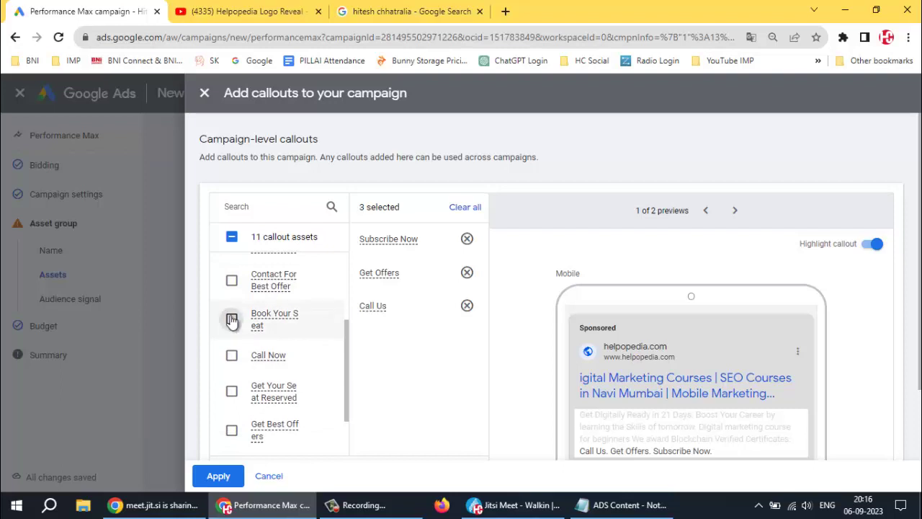
pyautogui.click(231, 320)
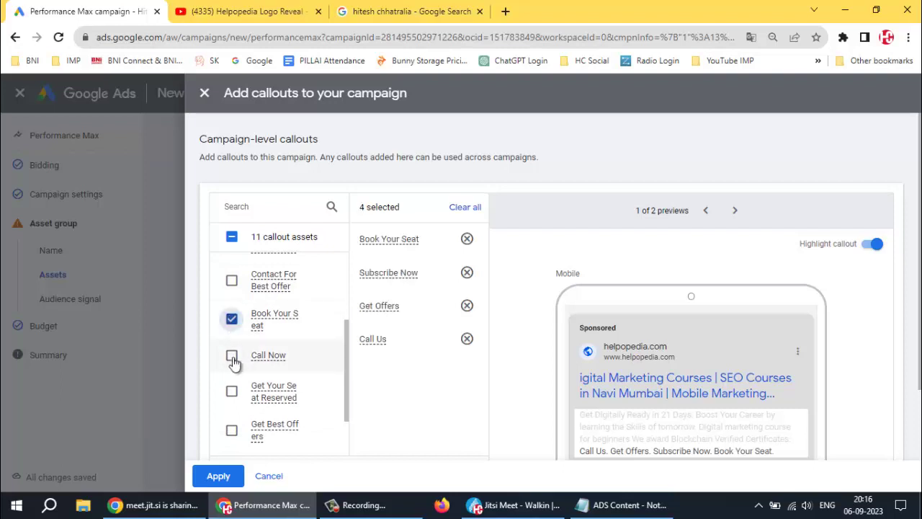
pyautogui.click(219, 476)
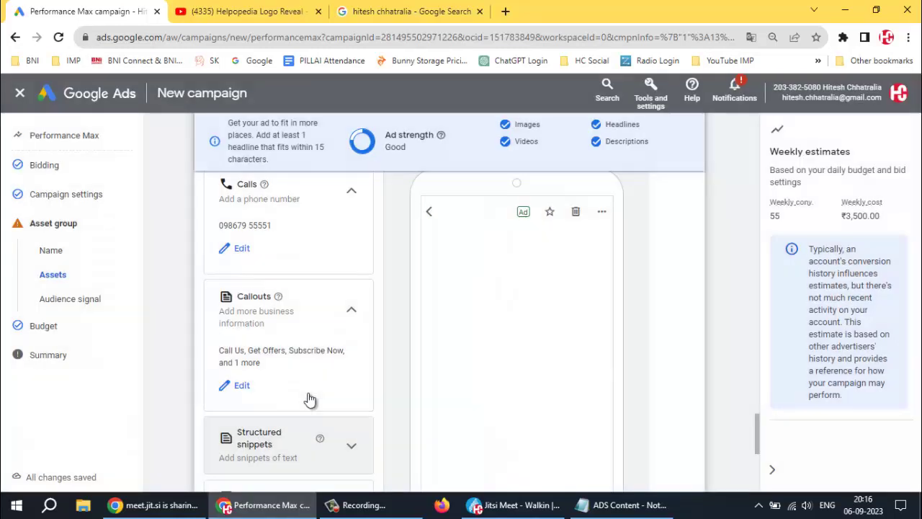
# - Add the existing lead form Lead 2023, listed just above DM-Lead Form 2023, to the campaign and apply it
pyautogui.scroll(-3, 325, 366)
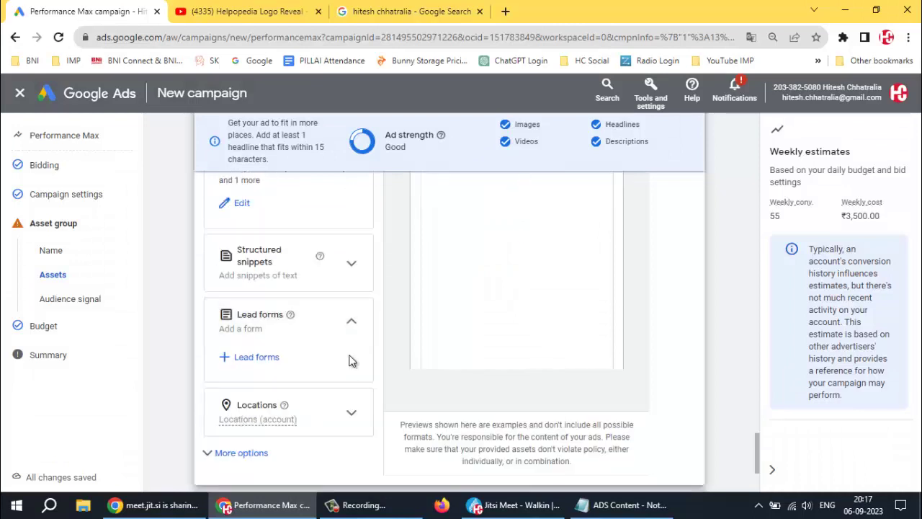
pyautogui.click(262, 361)
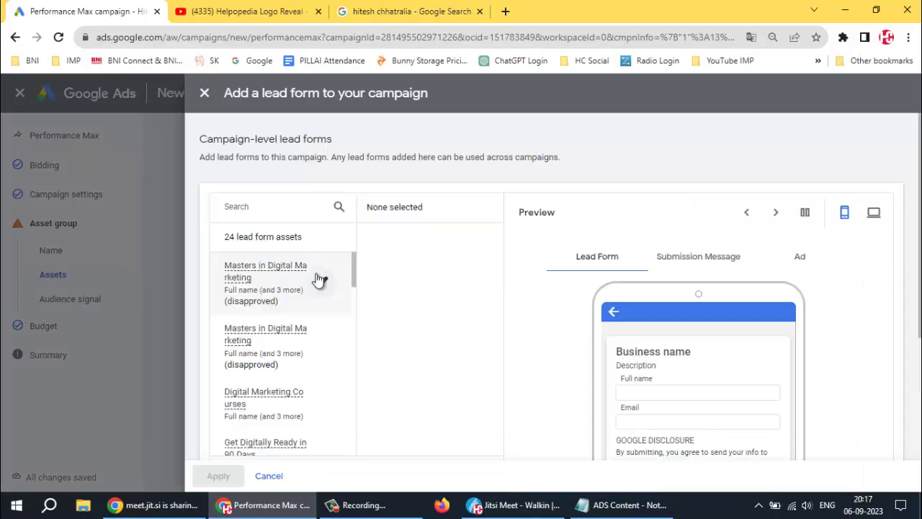
pyautogui.scroll(-3, 320, 281)
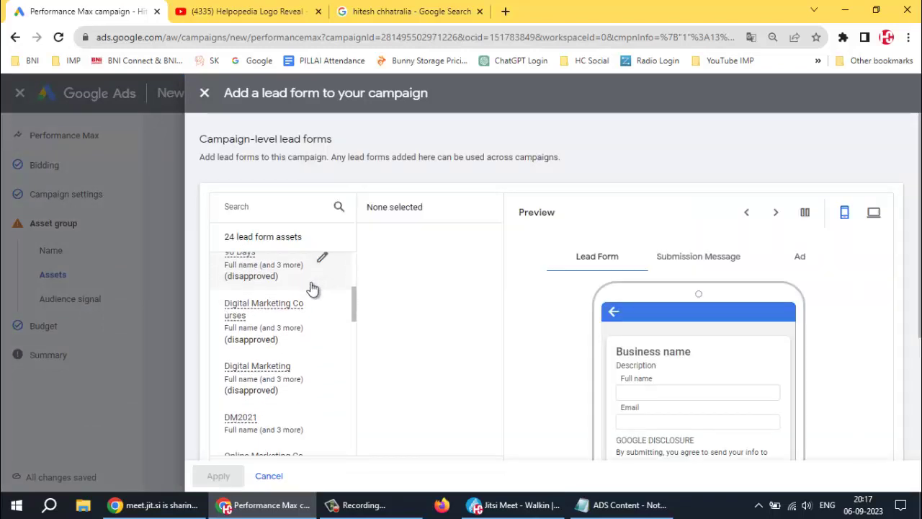
pyautogui.scroll(-2, 311, 304)
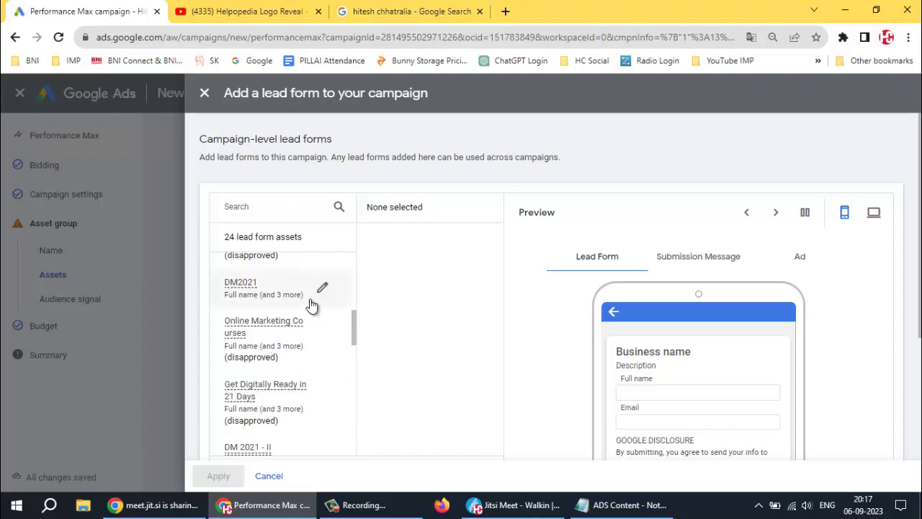
pyautogui.scroll(-4, 311, 304)
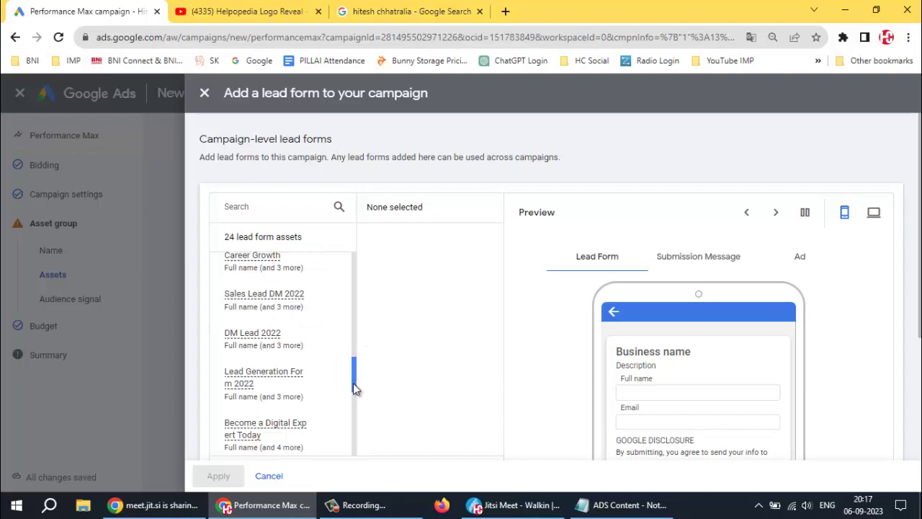
pyautogui.moveTo(354, 389); pyautogui.dragTo(354, 422)
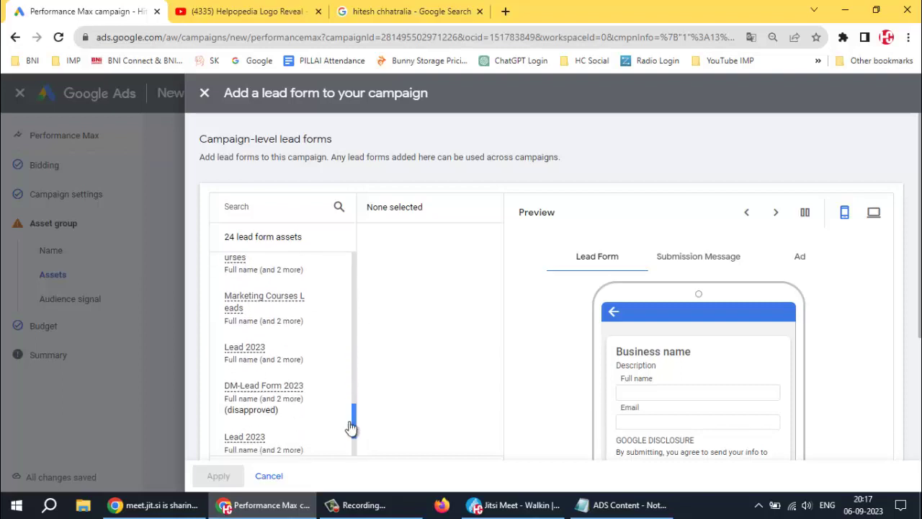
pyautogui.click(245, 355)
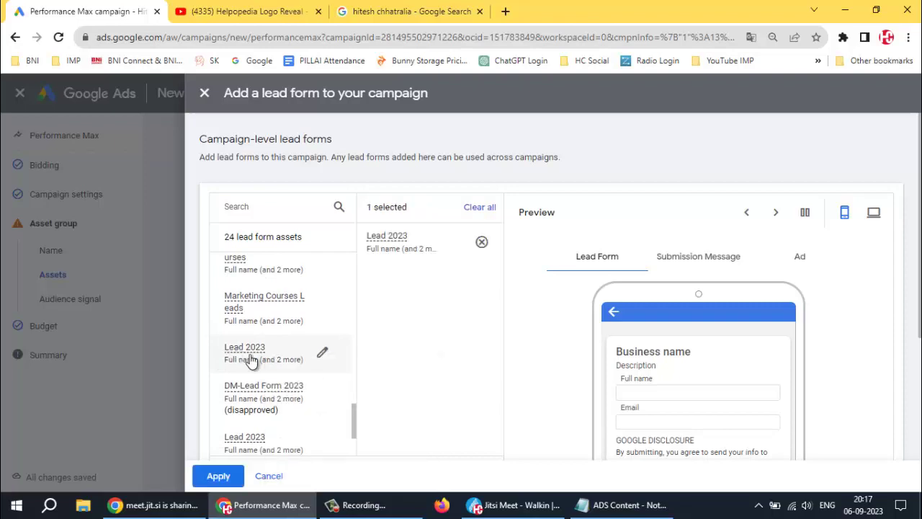
pyautogui.click(217, 474)
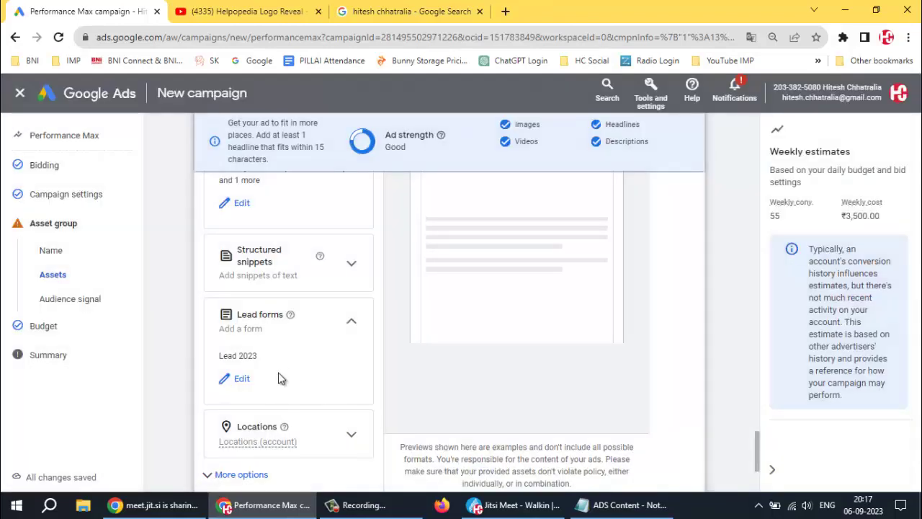
# - Check which locations are used by the Locations asset and fold the section again
pyautogui.scroll(-2, 303, 367)
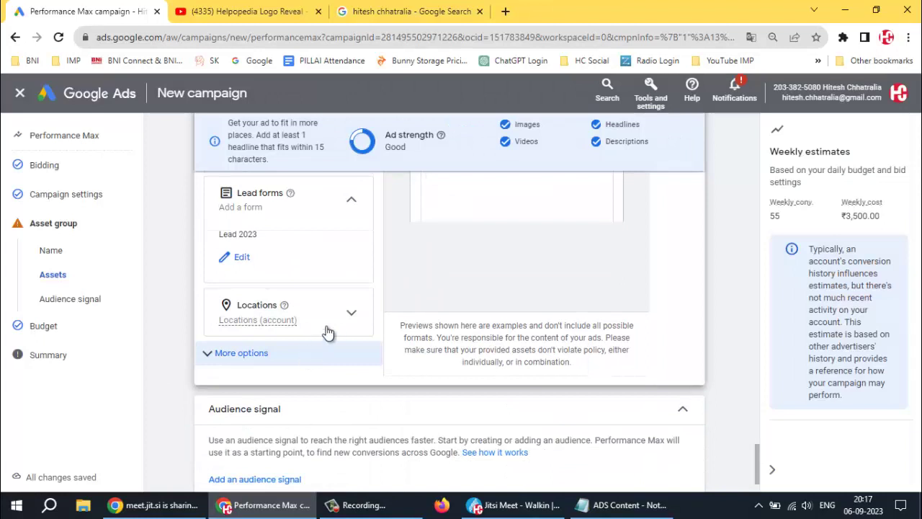
pyautogui.click(351, 314)
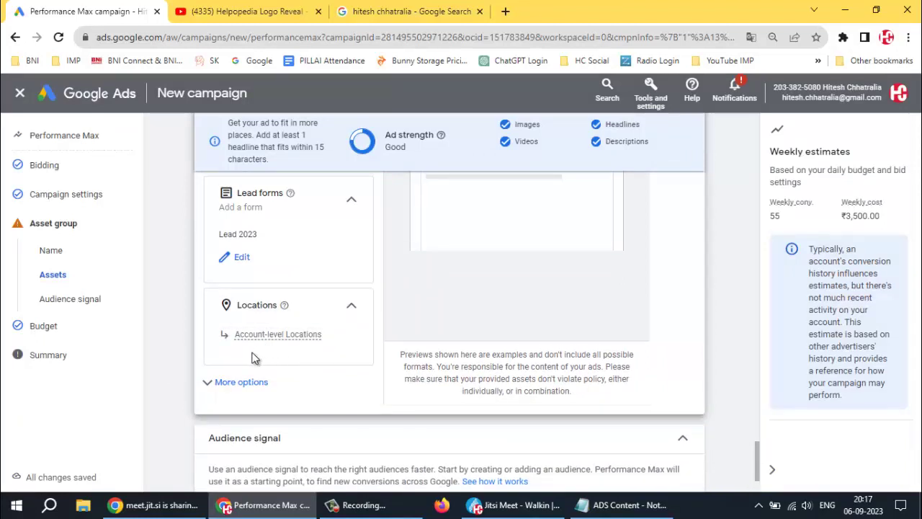
pyautogui.click(352, 310)
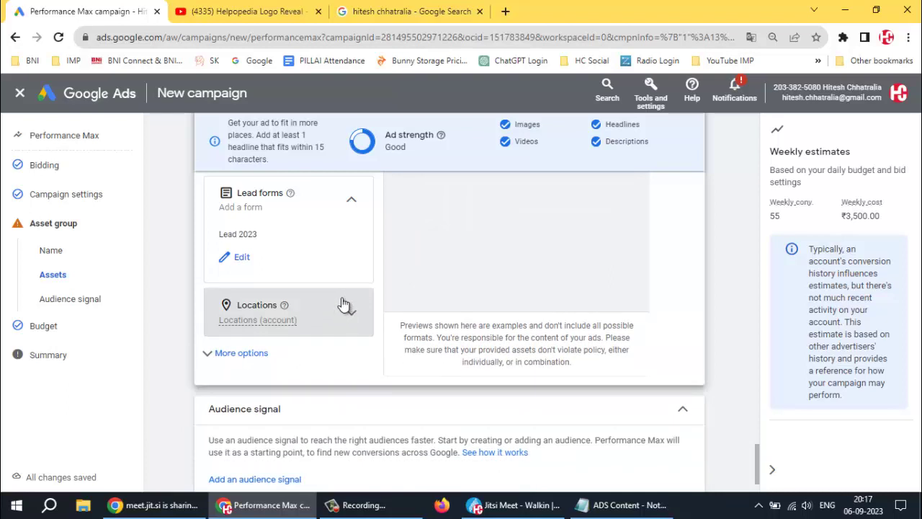
# - Show the asset group's additional options and collapse the Final URL for mobile and Custom labels sections
pyautogui.click(241, 360)
pyautogui.scroll(-2, 281, 432)
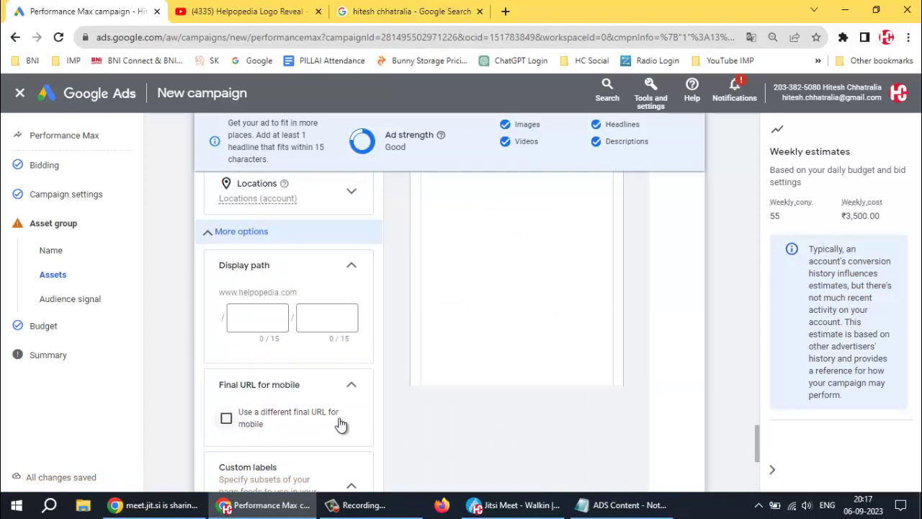
pyautogui.click(352, 385)
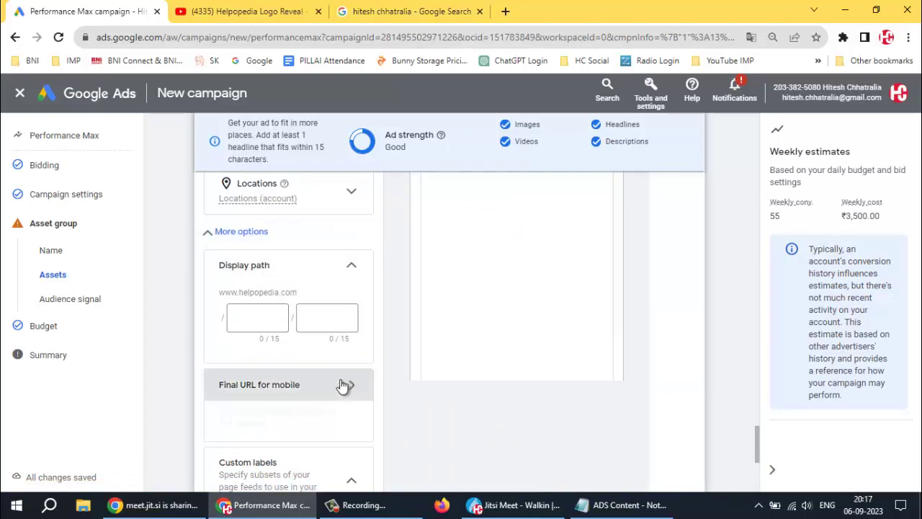
pyautogui.scroll(-2, 338, 384)
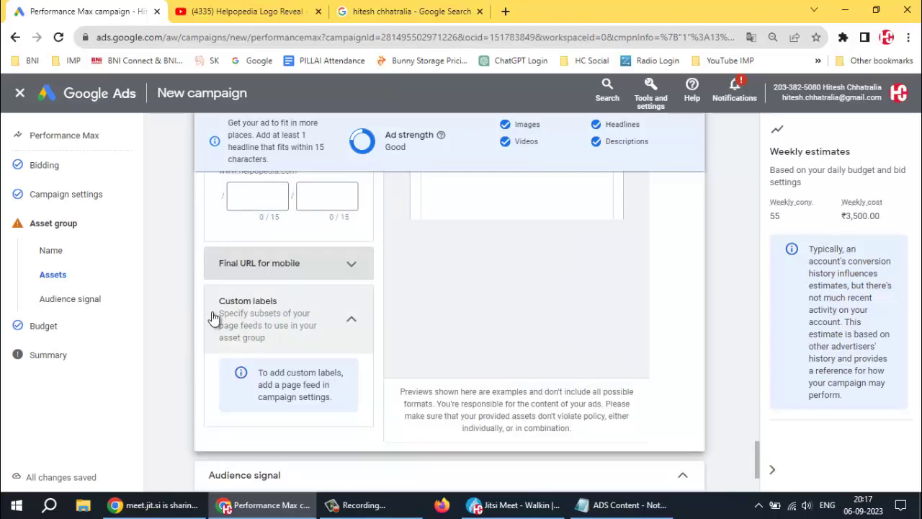
pyautogui.click(352, 325)
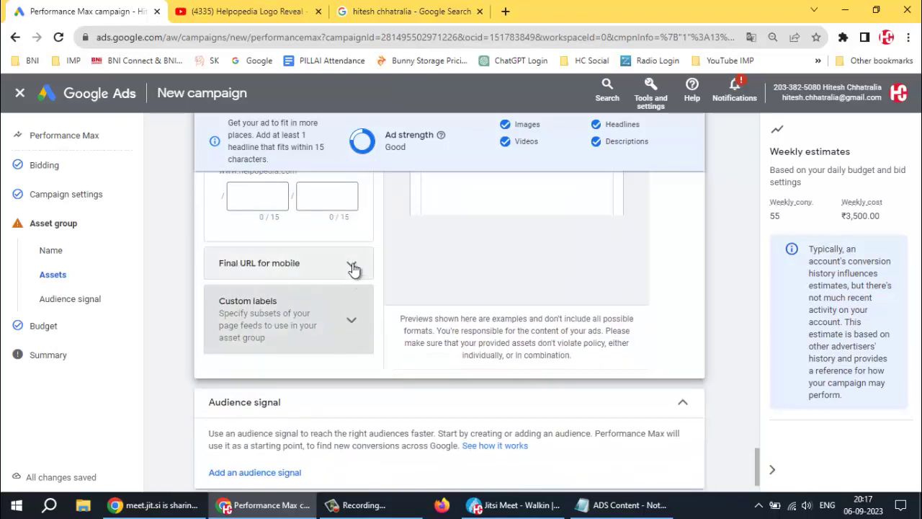
# - Select the existing Courses structured snippet with Executive Program, Diploma Program and Masters Program for the campaign
pyautogui.scroll(4, 332, 286)
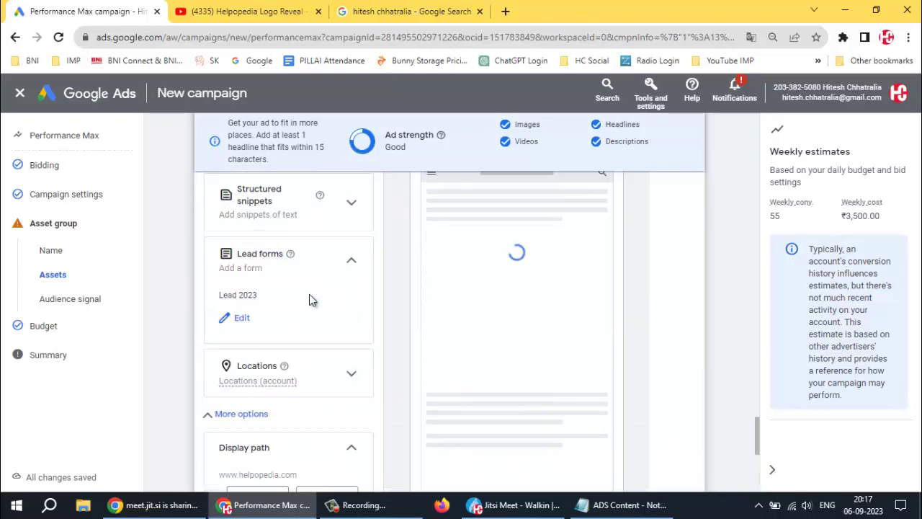
pyautogui.scroll(2, 294, 312)
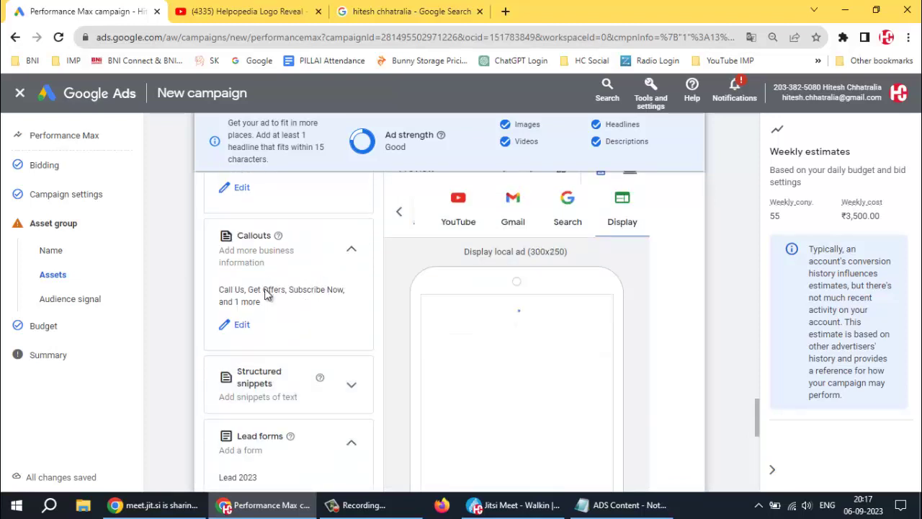
pyautogui.click(353, 387)
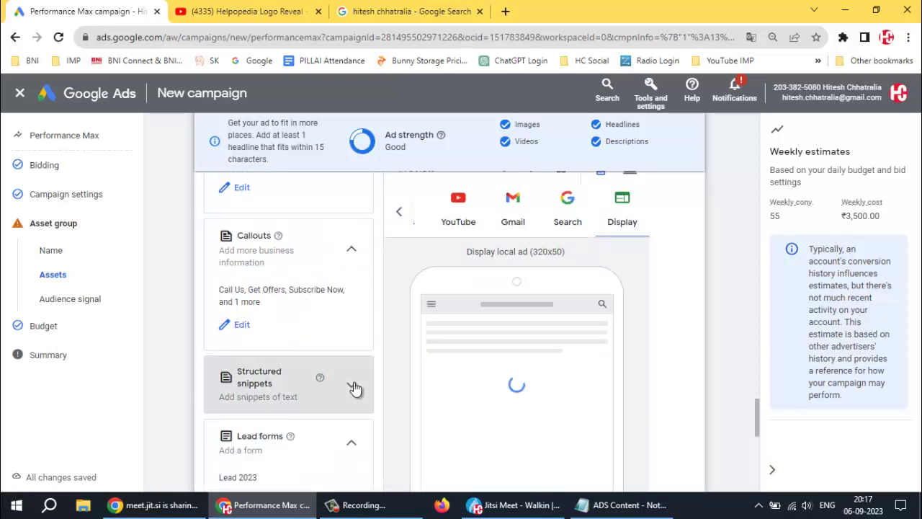
pyautogui.scroll(-1, 289, 375)
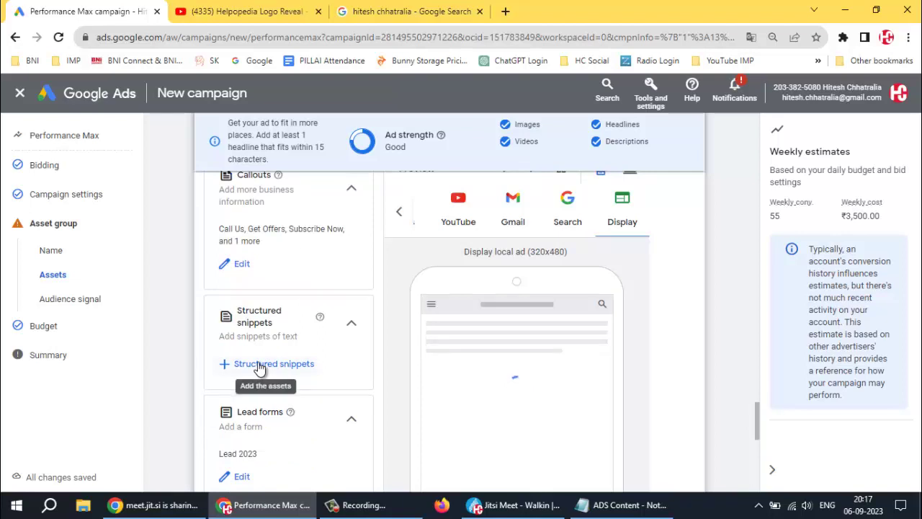
pyautogui.click(261, 362)
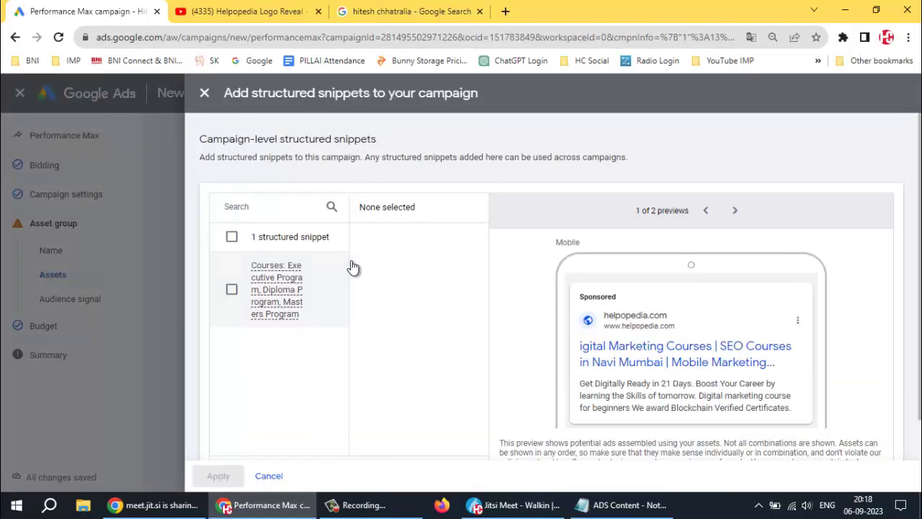
pyautogui.moveTo(263, 289)
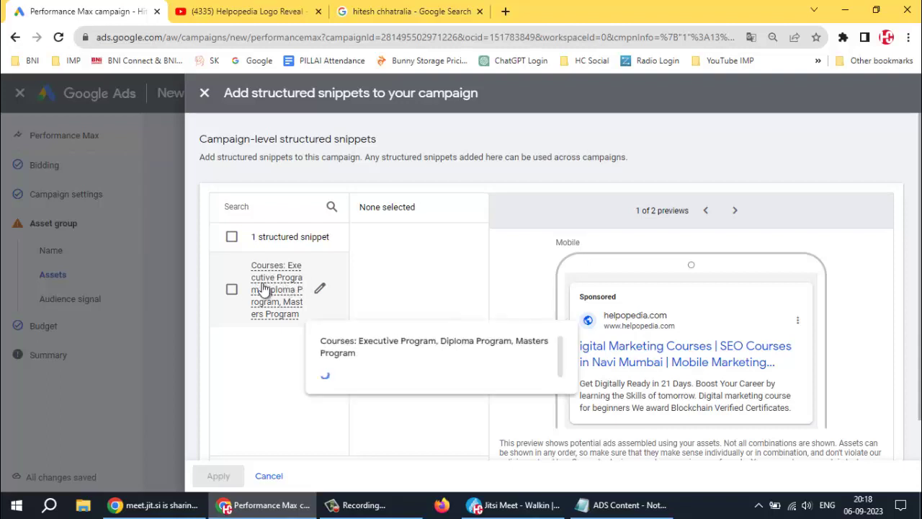
pyautogui.click(231, 289)
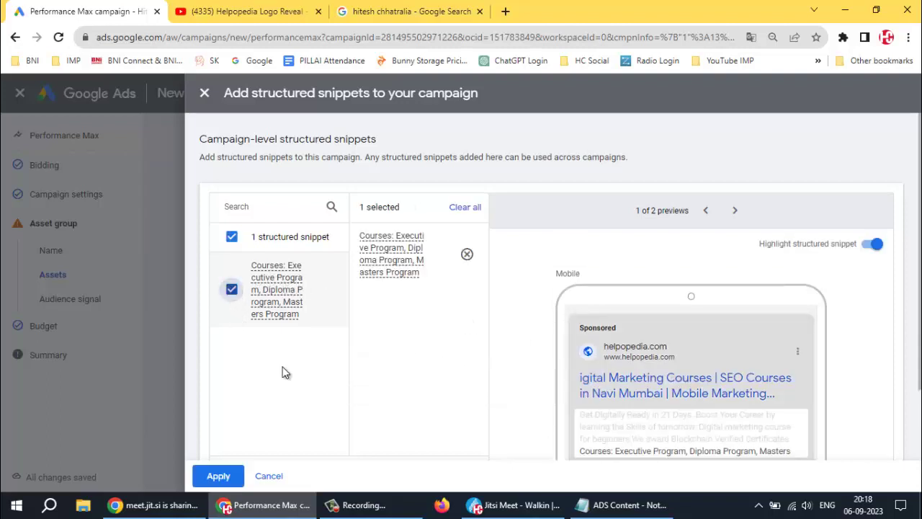
pyautogui.scroll(-1, 796, 346)
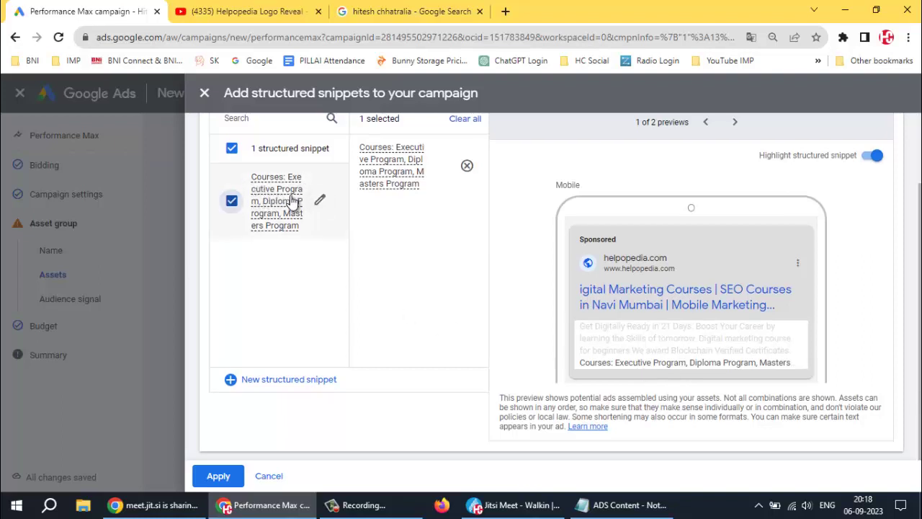
pyautogui.moveTo(299, 226)
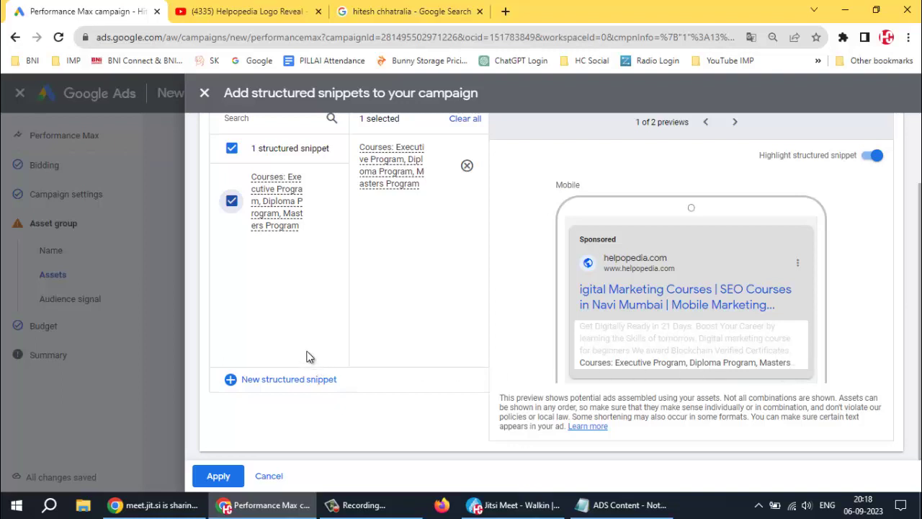
pyautogui.click(296, 382)
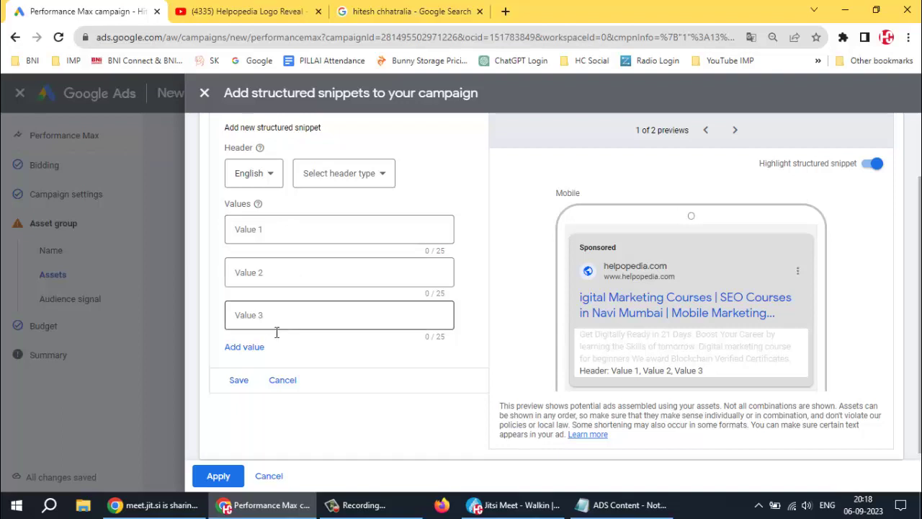
pyautogui.scroll(2, 361, 363)
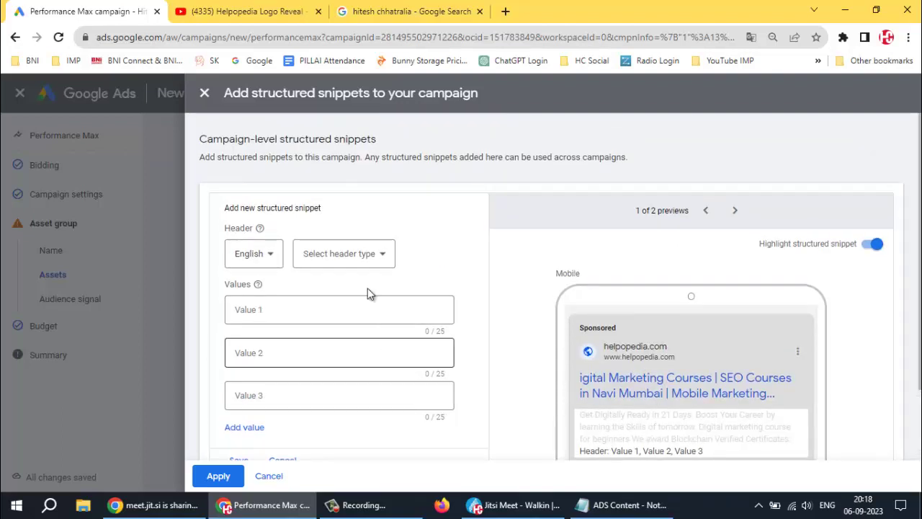
pyautogui.click(364, 258)
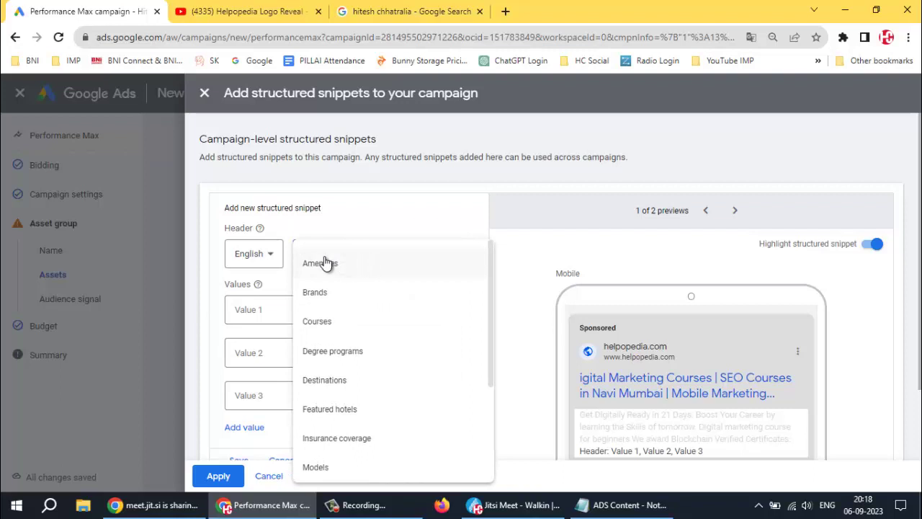
pyautogui.click(318, 326)
pyautogui.scroll(-1, 524, 328)
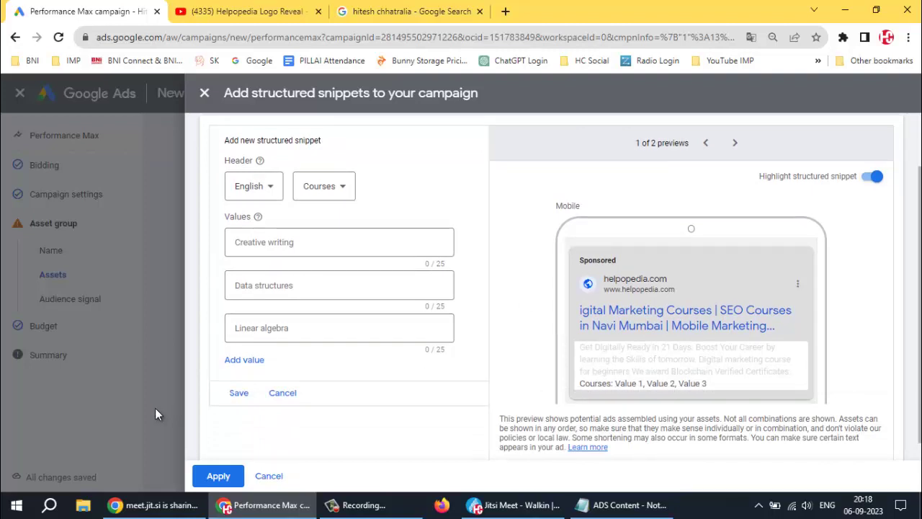
pyautogui.click(290, 393)
# - Keep the selected Courses structured snippet and apply it to the campaign
pyautogui.click(269, 477)
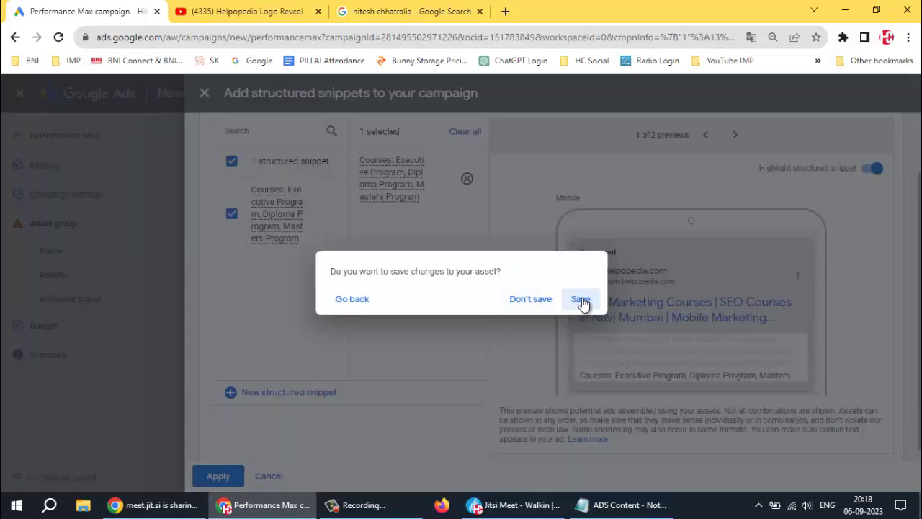
pyautogui.click(350, 298)
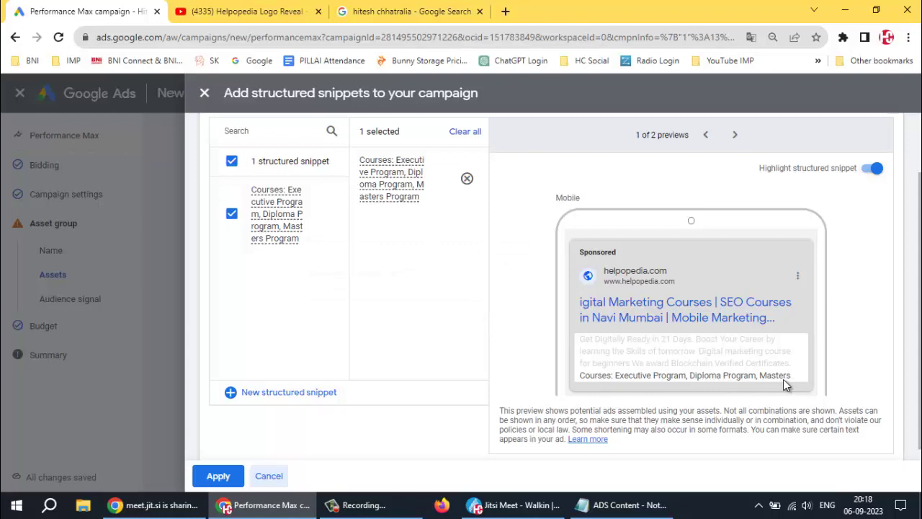
pyautogui.click(219, 481)
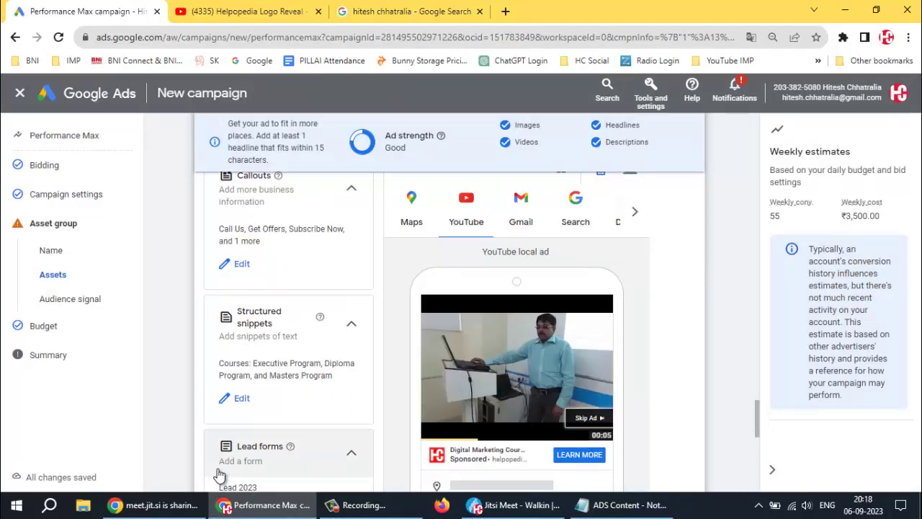
# - Review the asset group's sitelinks, promotions, prices, calls, callouts, structured snippets, lead form and additional options down to the audience signal
pyautogui.scroll(8, 223, 469)
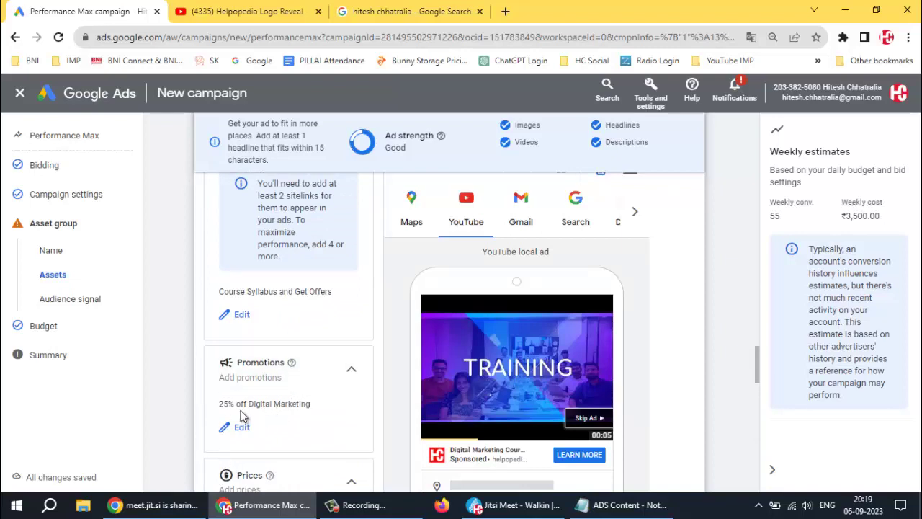
pyautogui.scroll(-2, 301, 404)
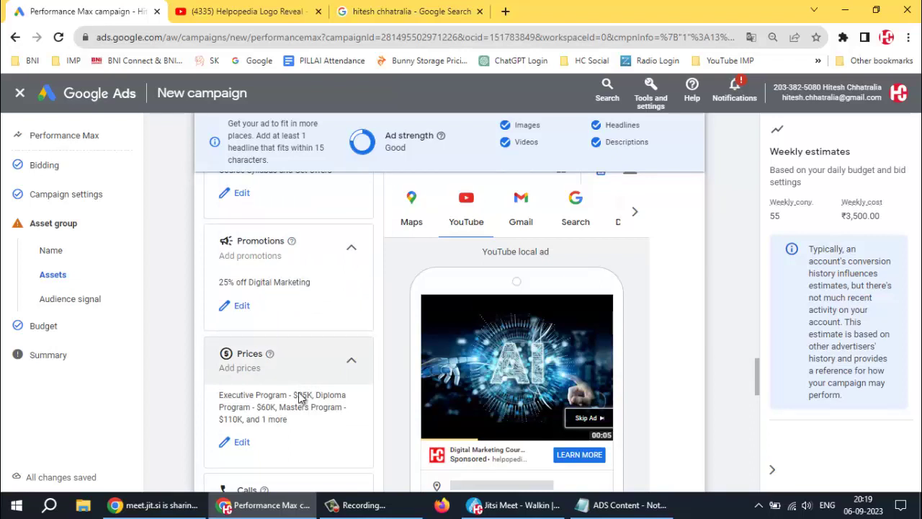
pyautogui.scroll(-2, 553, 411)
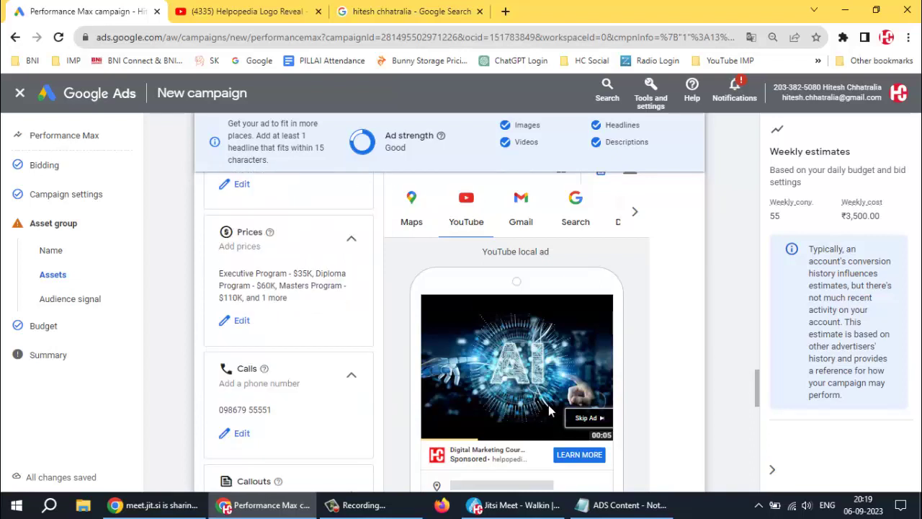
pyautogui.scroll(-2, 284, 373)
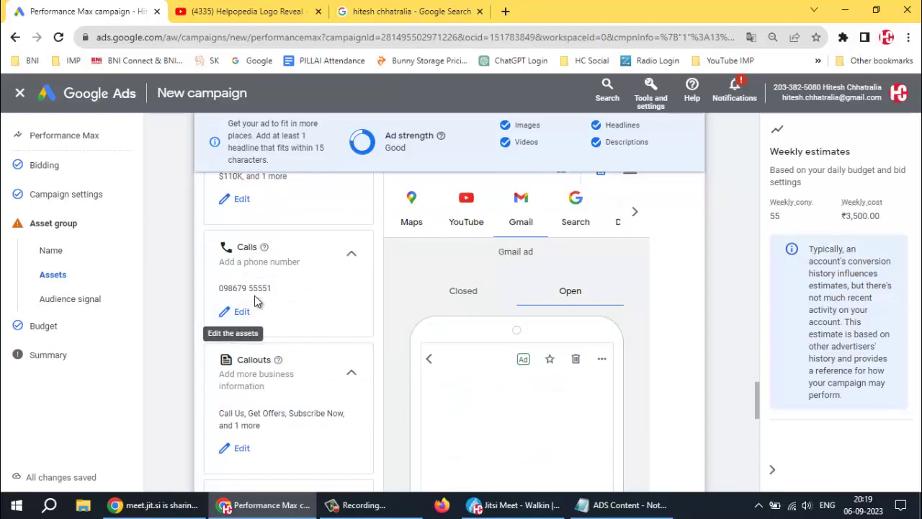
pyautogui.scroll(-3, 256, 303)
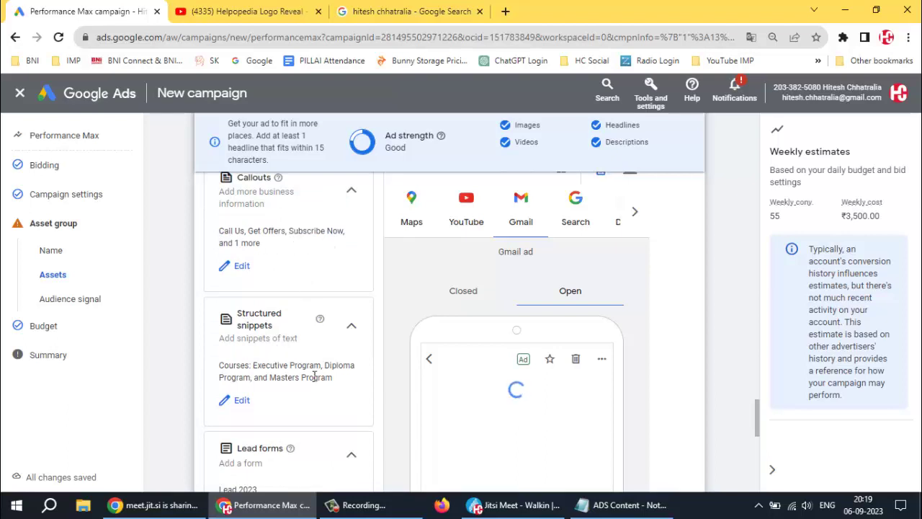
pyautogui.scroll(-2, 314, 377)
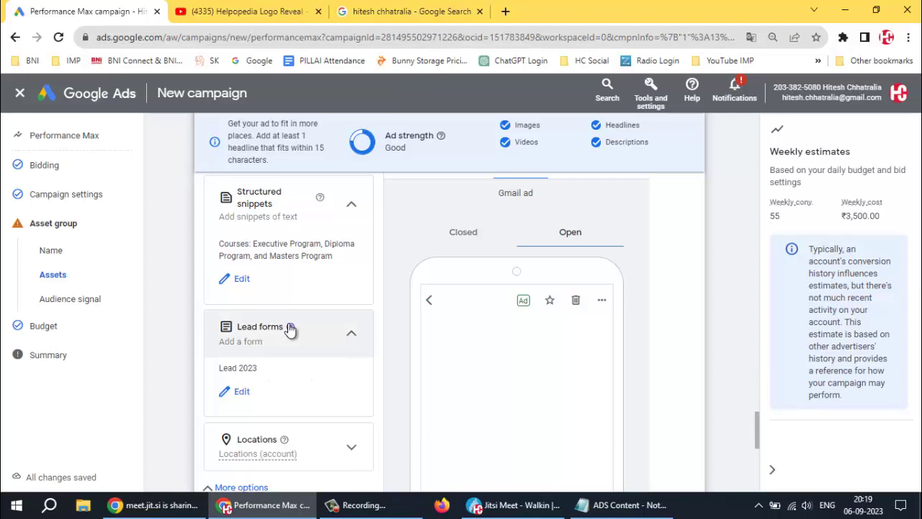
pyautogui.scroll(-2, 289, 329)
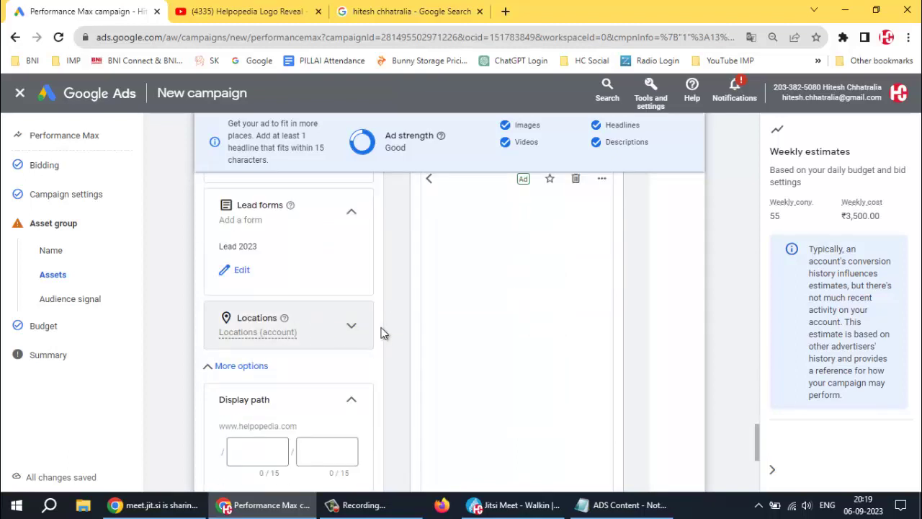
pyautogui.scroll(-2, 418, 347)
pyautogui.scroll(-2, 417, 348)
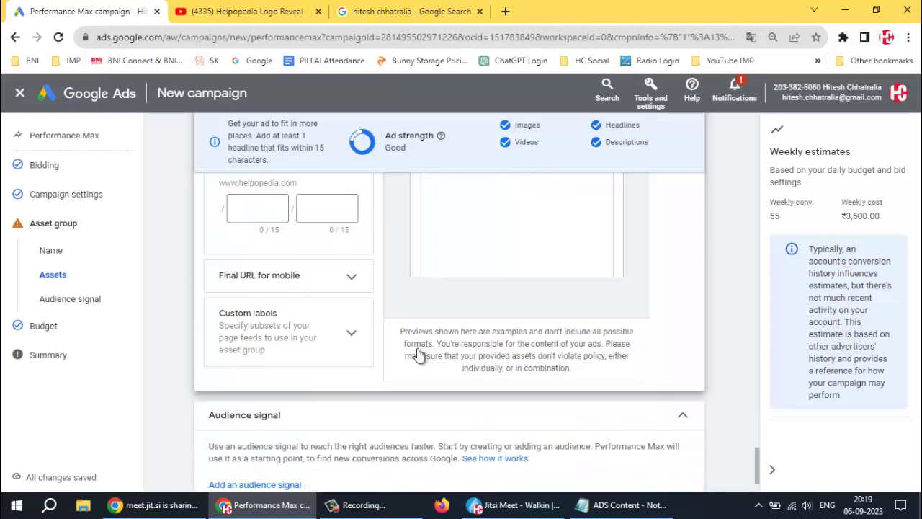
pyautogui.scroll(-1, 417, 359)
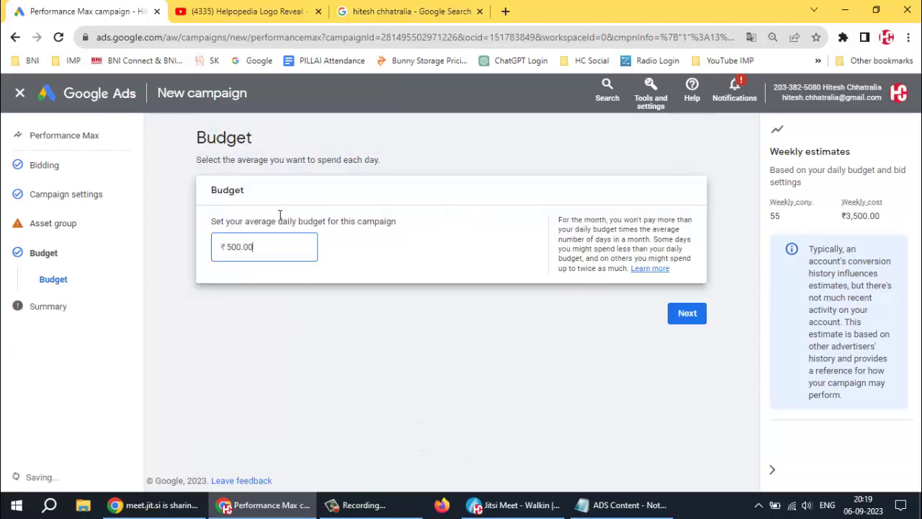
# - Continue past the budget to the campaign review and resolve the audience signal issue by adding the saved audience PM2
pyautogui.click(688, 317)
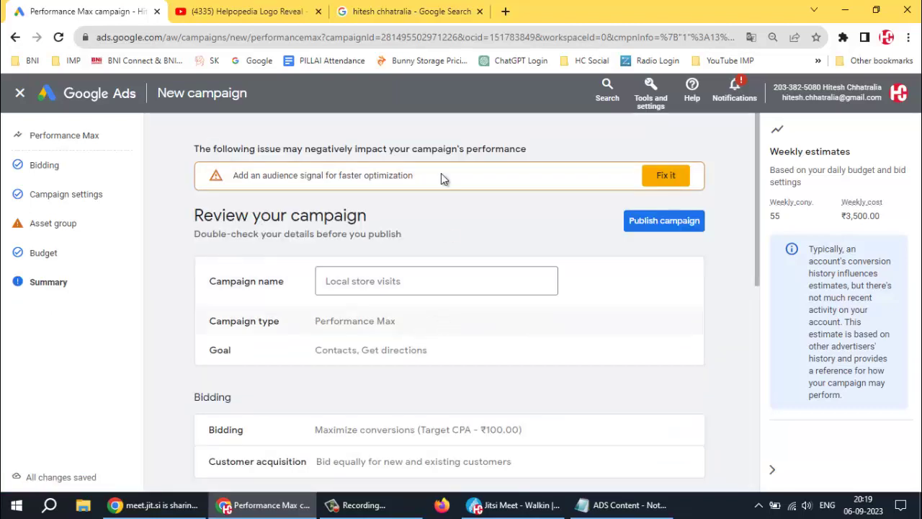
pyautogui.click(655, 174)
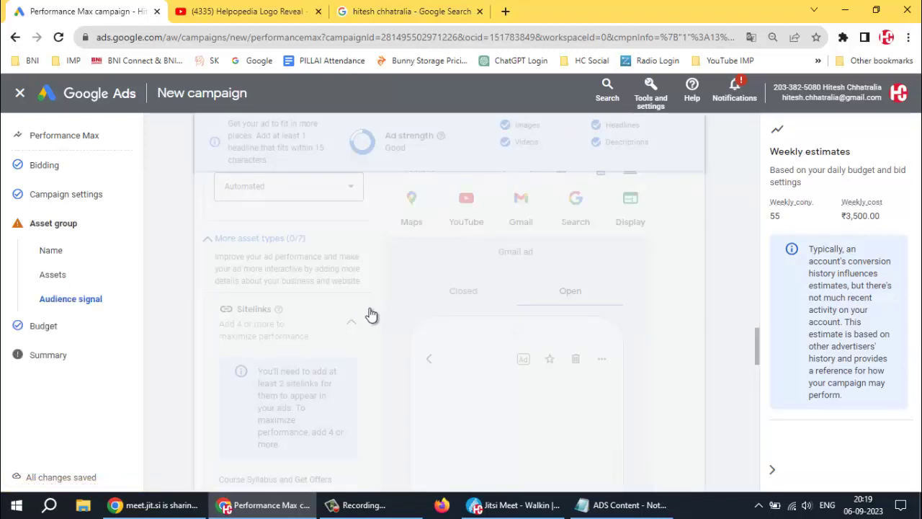
pyautogui.click(270, 412)
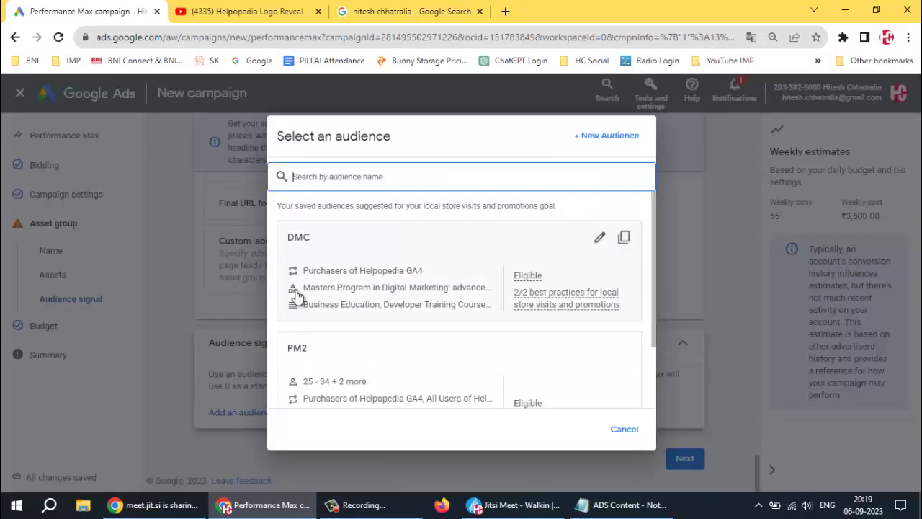
pyautogui.scroll(-1, 438, 360)
pyautogui.scroll(-1, 438, 360)
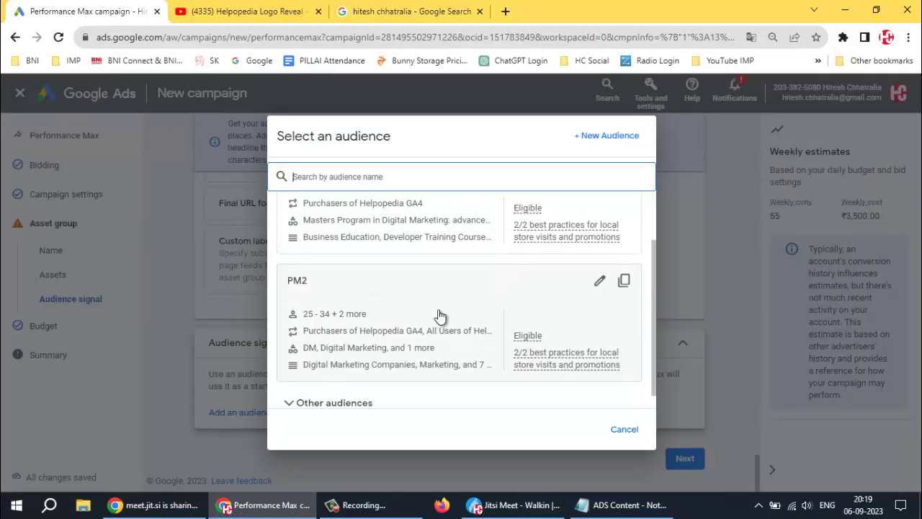
pyautogui.scroll(-1, 442, 314)
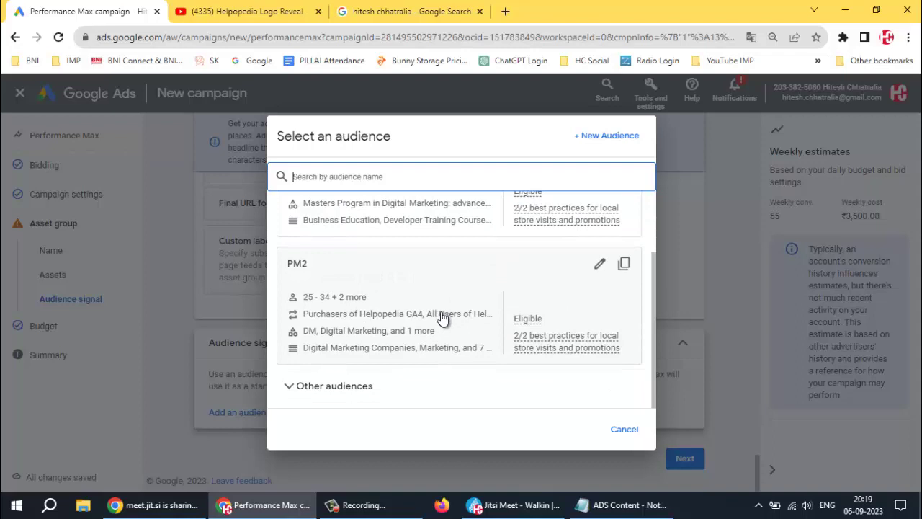
pyautogui.click(412, 286)
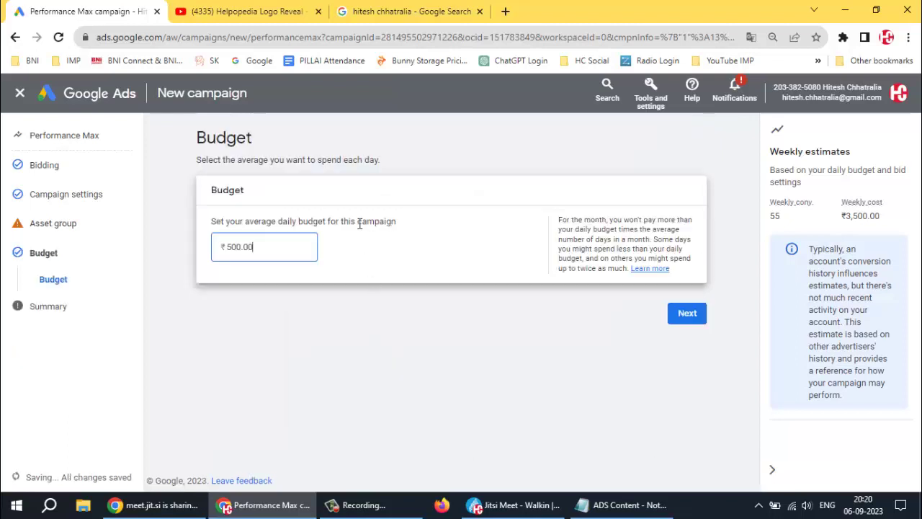
# - Continue from the budget page to the campaign review and publish the Performance Max campaign
pyautogui.click(683, 314)
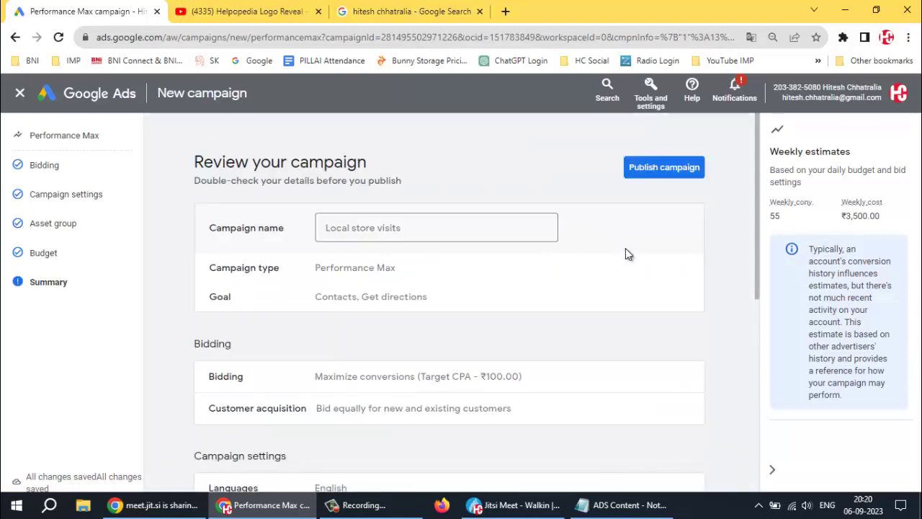
pyautogui.click(658, 170)
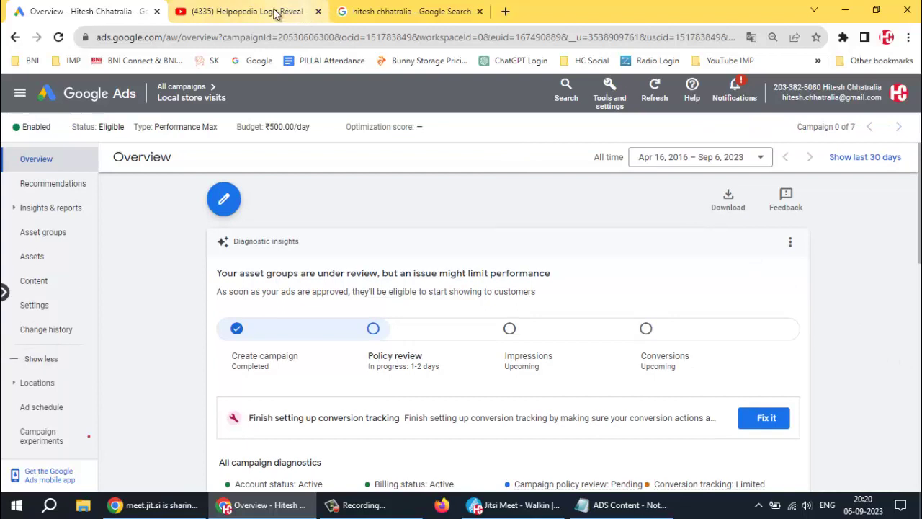
# - From the all-campaigns overview, start a new Smart campaign without a goal's guidance
pyautogui.click(183, 89)
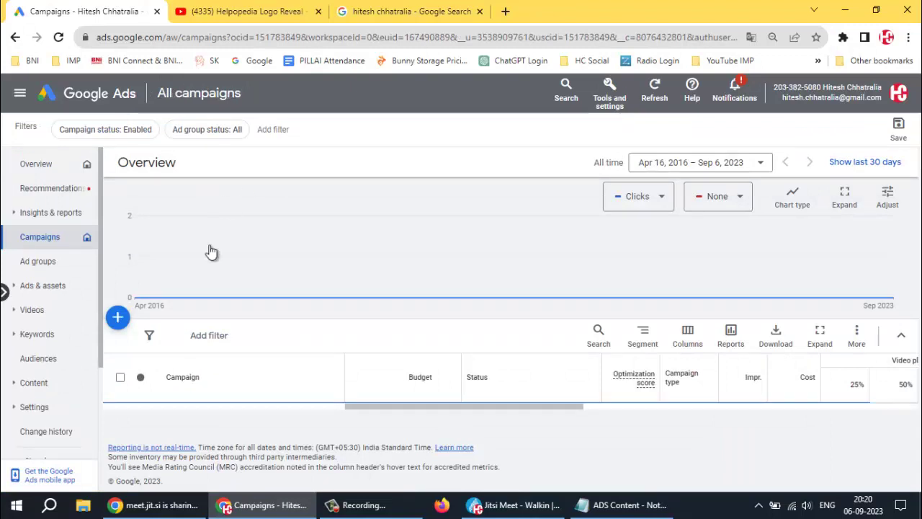
pyautogui.moveTo(120, 322)
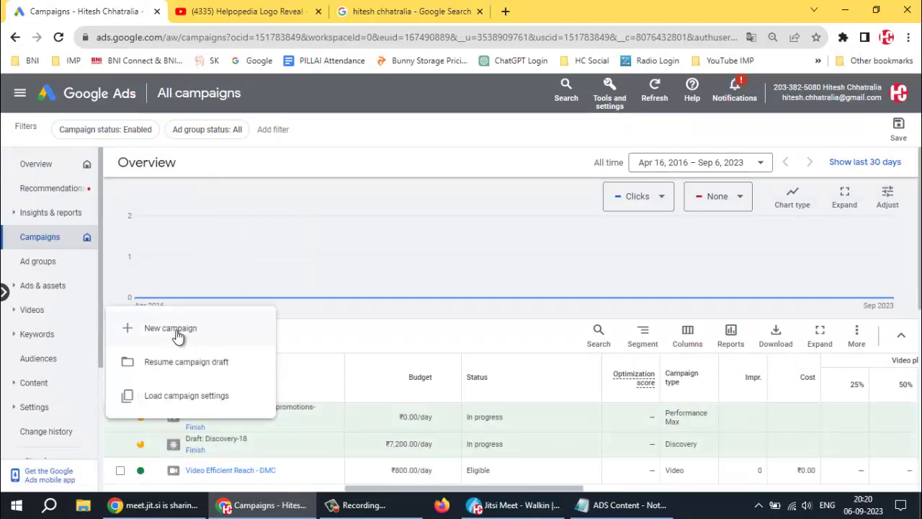
pyautogui.click(175, 331)
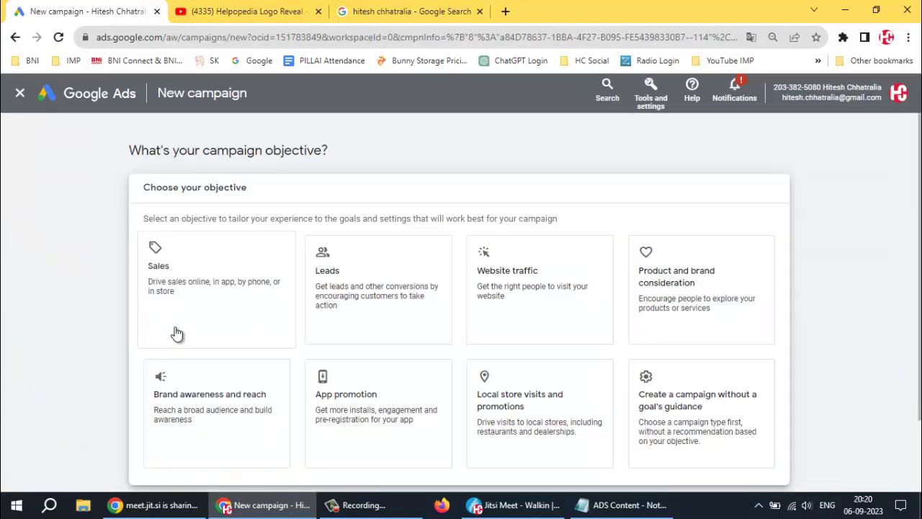
pyautogui.click(674, 394)
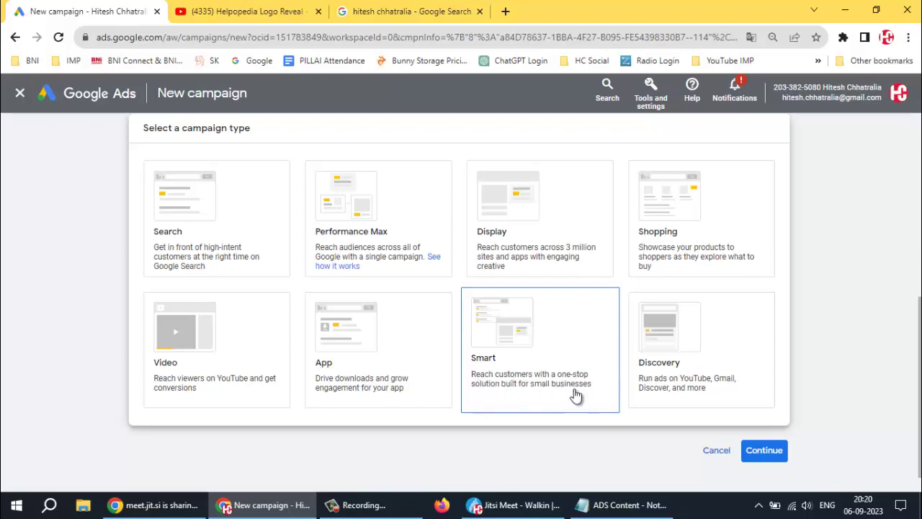
pyautogui.scroll(-1, 499, 346)
pyautogui.click(497, 333)
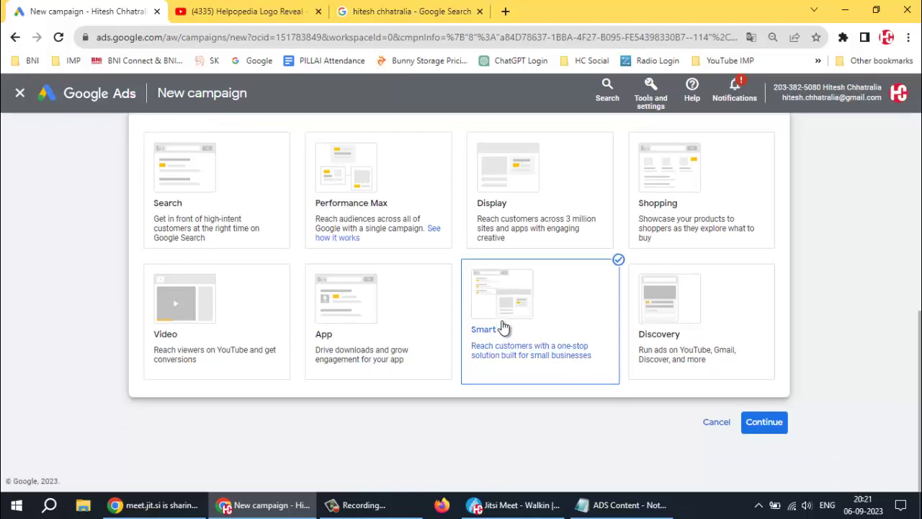
pyautogui.click(759, 425)
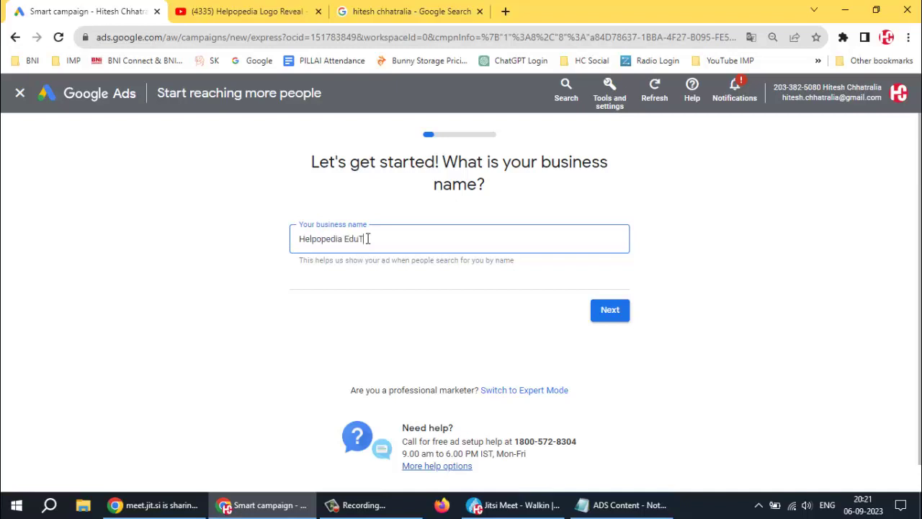
pyautogui.click(609, 310)
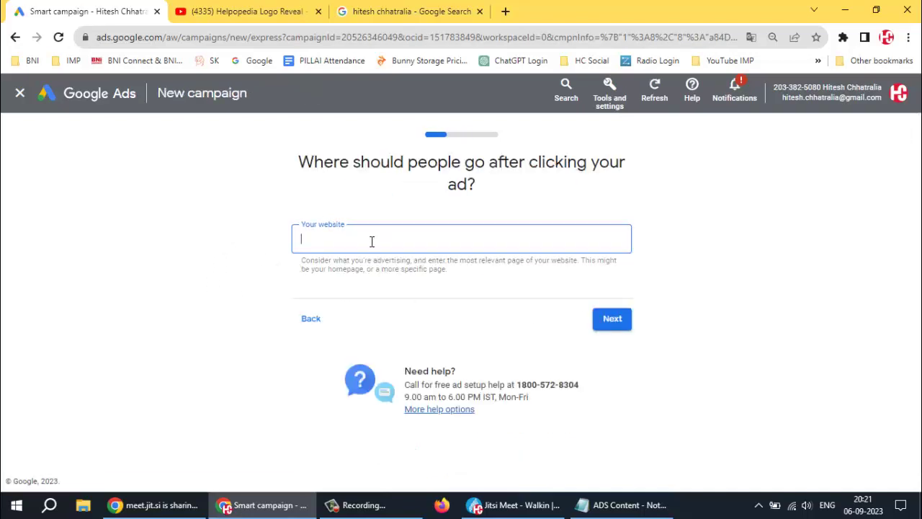
pyautogui.hotkey('alt', 'Tab')
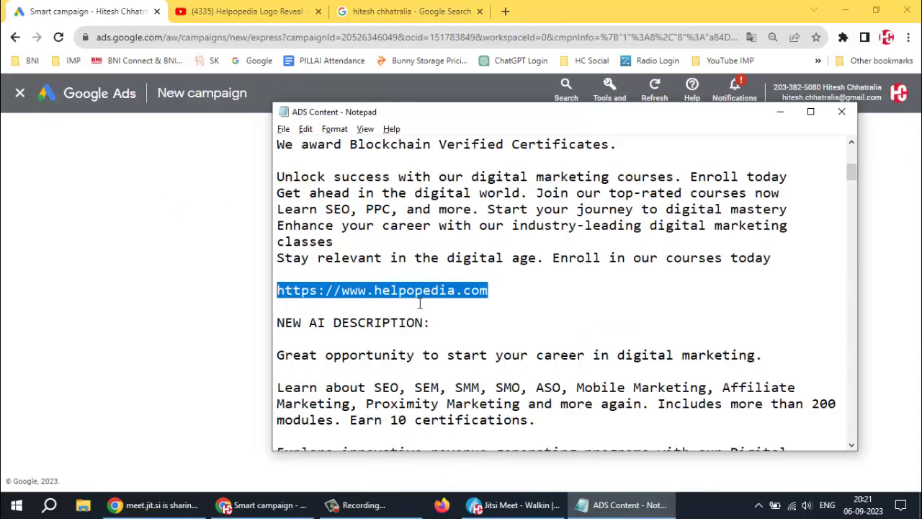
pyautogui.hotkey('alt', 'Tab')
pyautogui.click(386, 235)
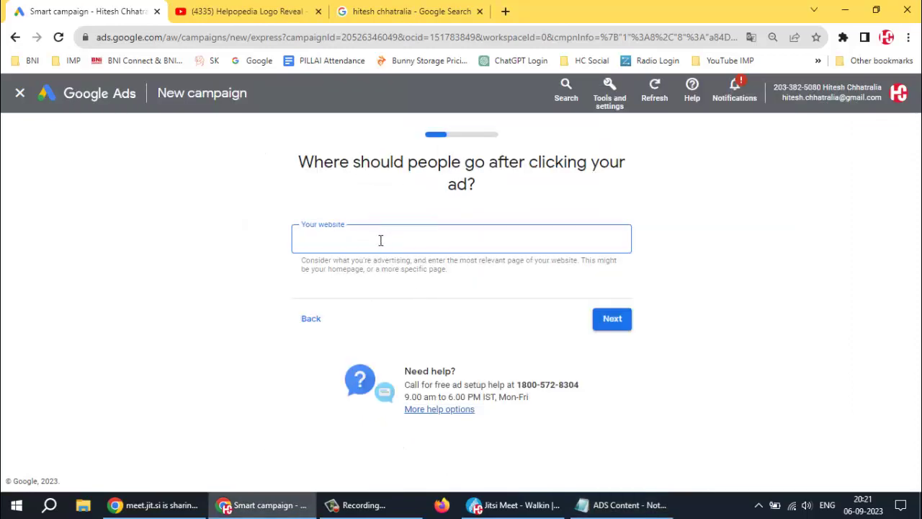
pyautogui.write('https://www.helpopedia.com')
pyautogui.click(613, 318)
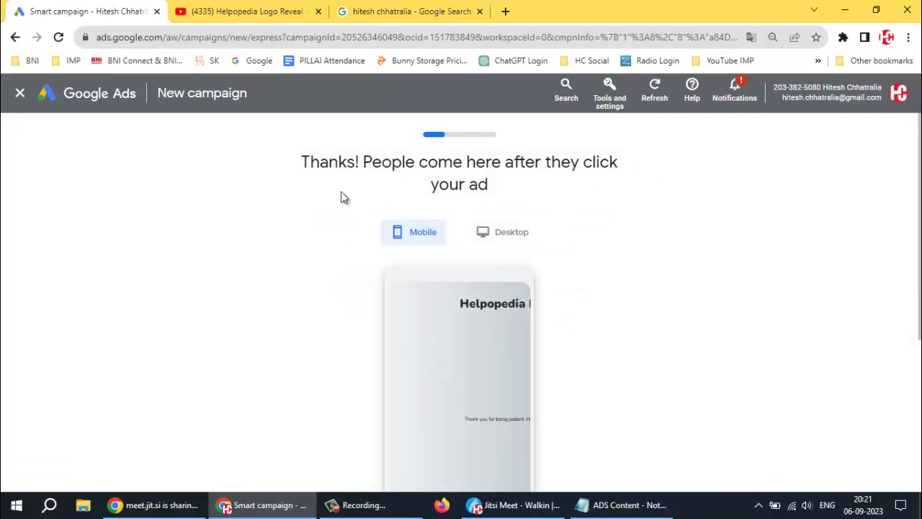
# - Preview the landing page in the desktop view and continue to the main advertising goal options
pyautogui.scroll(-1, 503, 265)
pyautogui.click(506, 176)
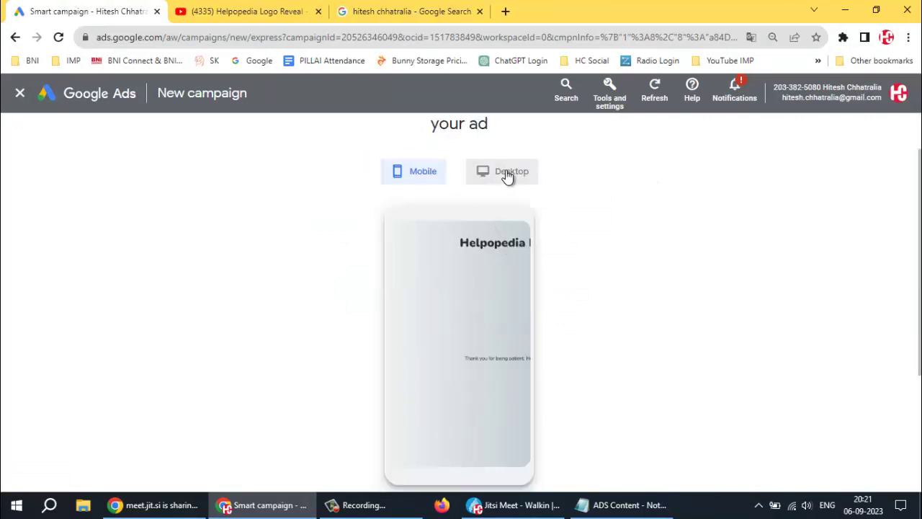
pyautogui.scroll(-3, 577, 284)
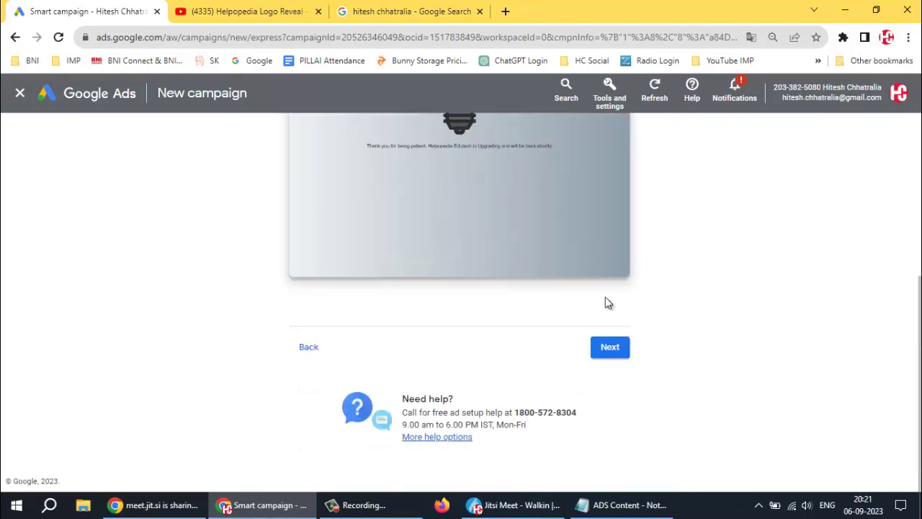
pyautogui.click(611, 346)
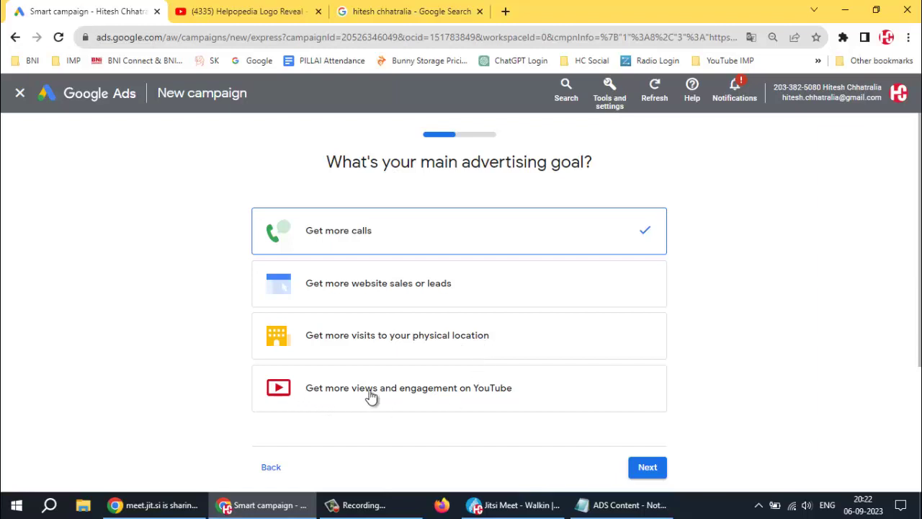
pyautogui.scroll(-1, 527, 384)
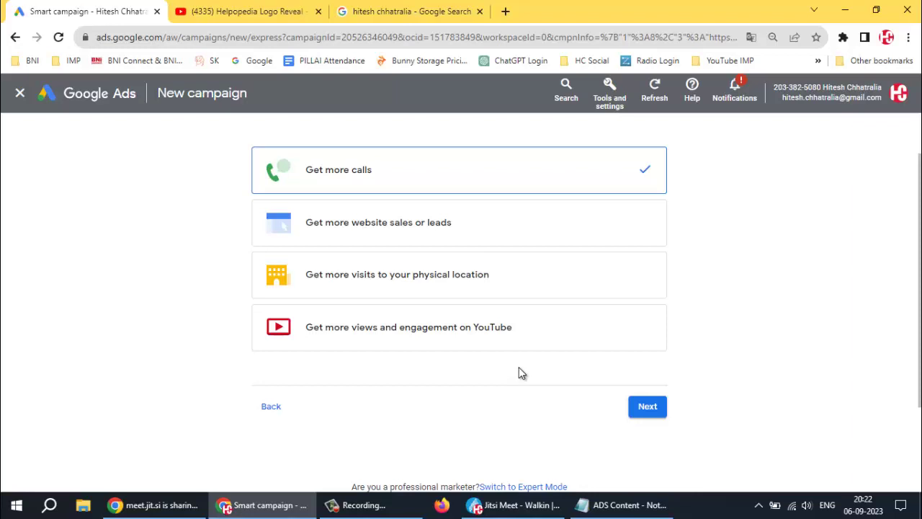
# - Leave the Smart campaign setup and discard its draft, Campaign #430 created 9/6/2023
pyautogui.click(270, 408)
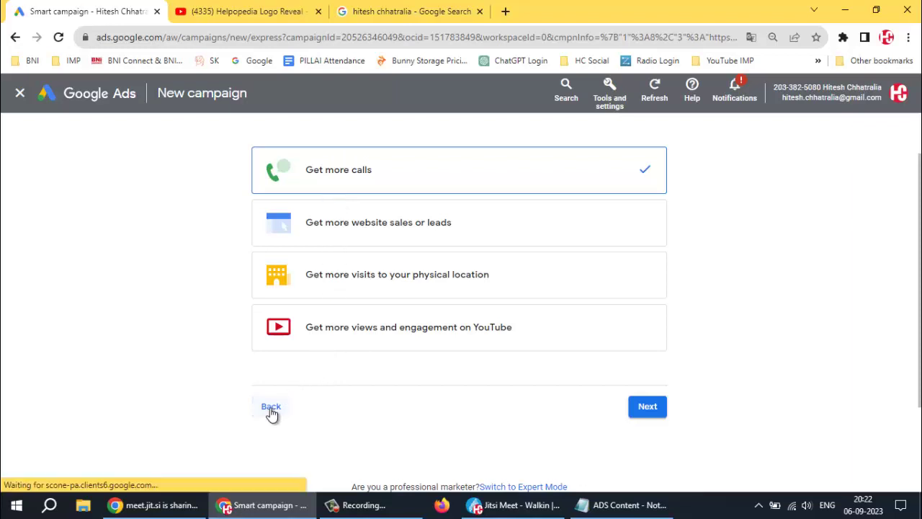
pyautogui.click(19, 93)
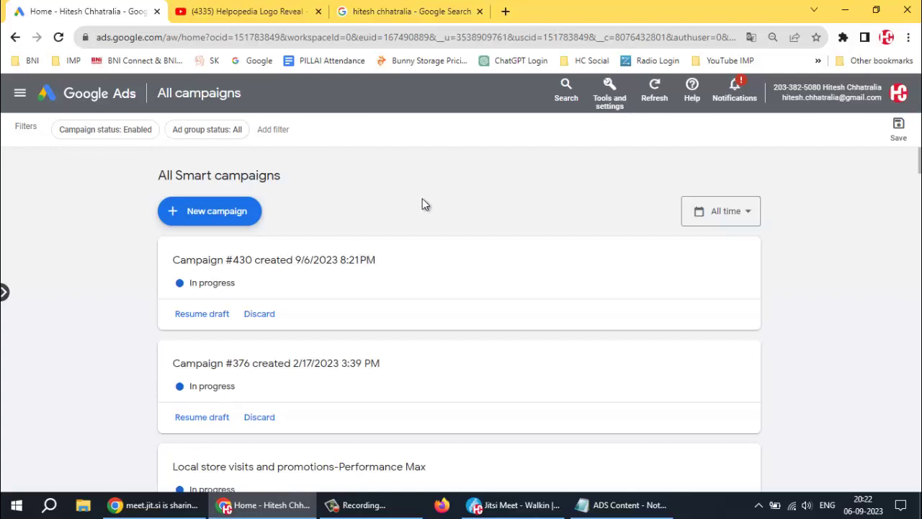
pyautogui.click(254, 315)
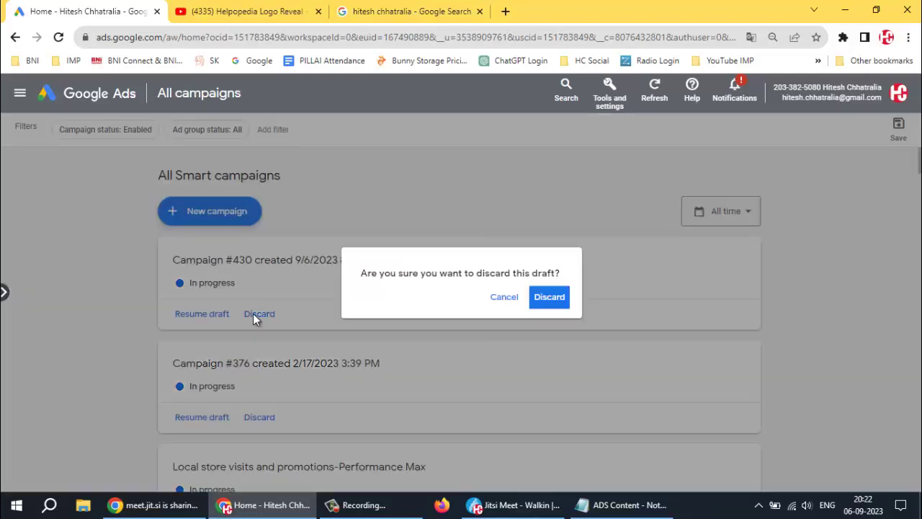
pyautogui.click(548, 301)
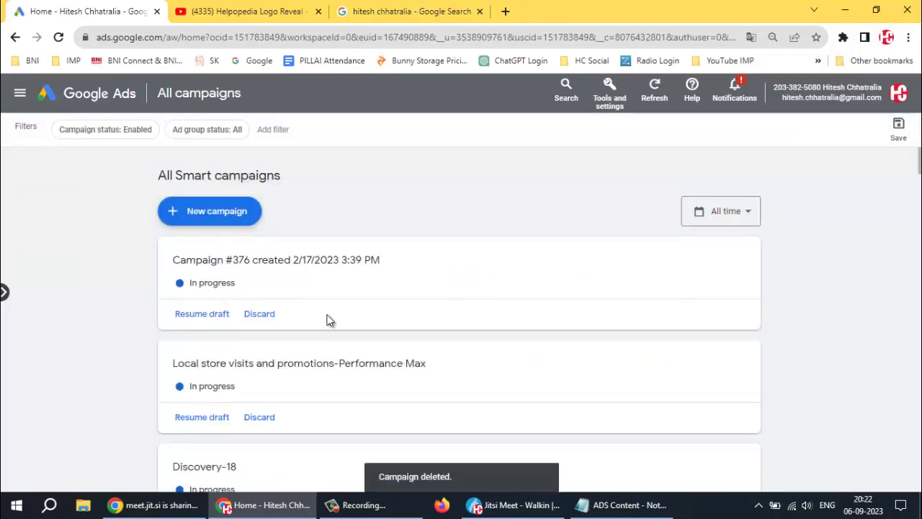
# - Discard the drafts Campaign #376 and Local store visits and promotions-Performance Max
pyautogui.scroll(-1, 259, 311)
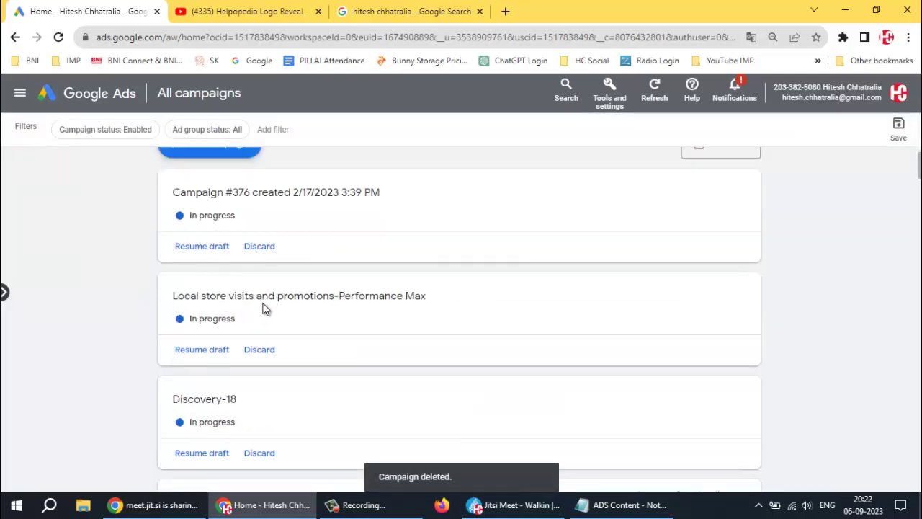
pyautogui.click(259, 246)
pyautogui.click(555, 302)
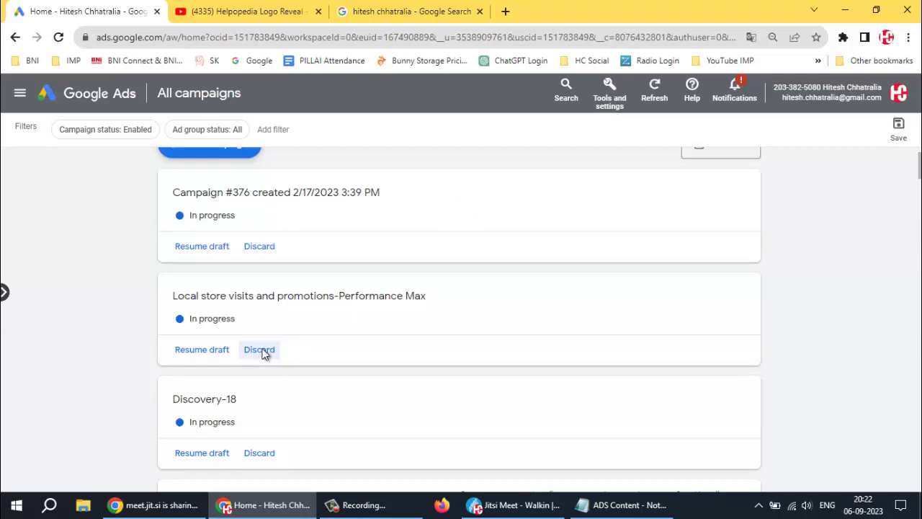
pyautogui.click(262, 351)
pyautogui.click(555, 298)
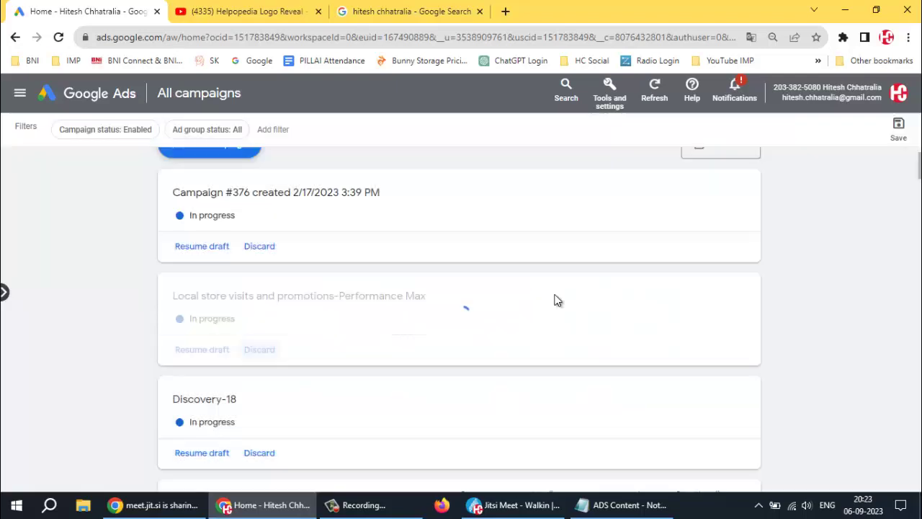
# - Try again to discard the Campaign #376 draft, also try to discard Discovery-18, and reload the campaigns overview
pyautogui.click(260, 245)
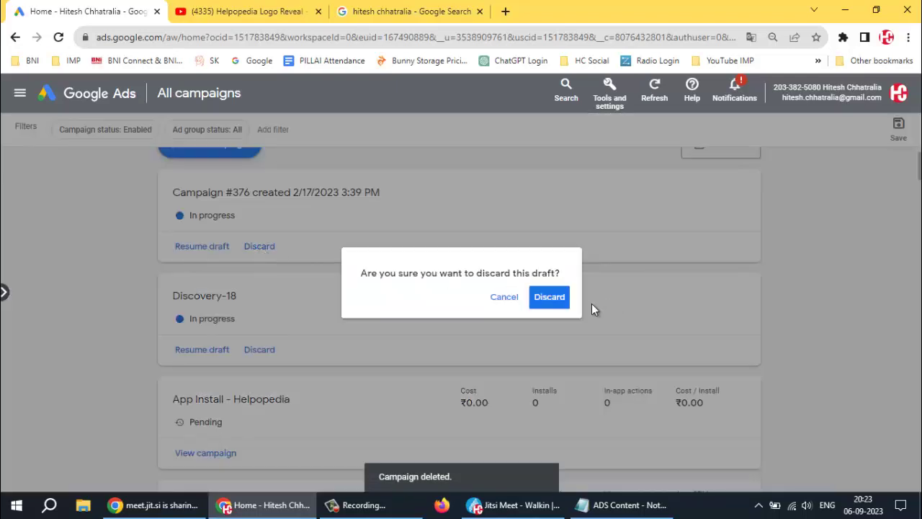
pyautogui.click(548, 302)
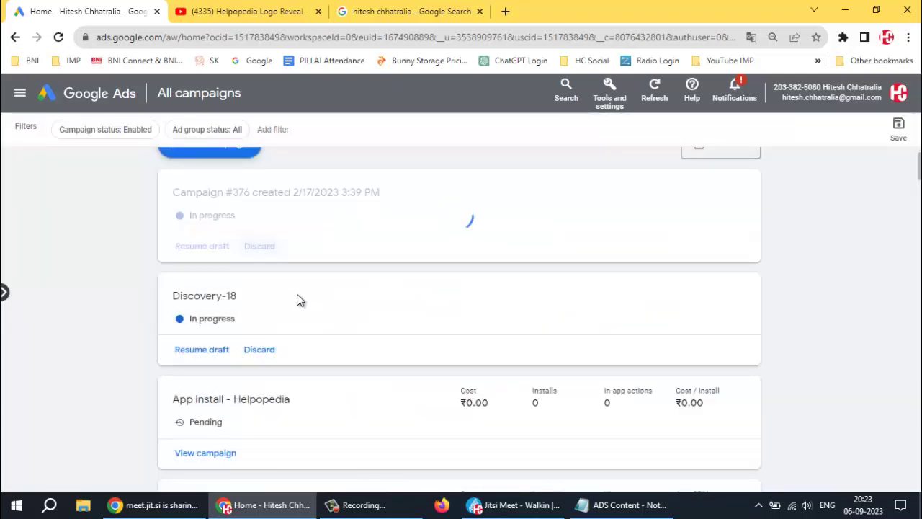
pyautogui.click(262, 350)
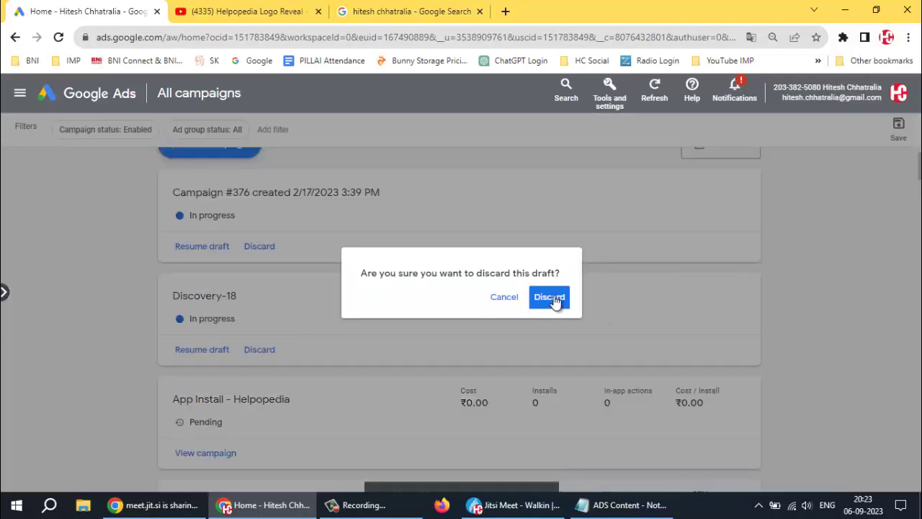
pyautogui.click(551, 300)
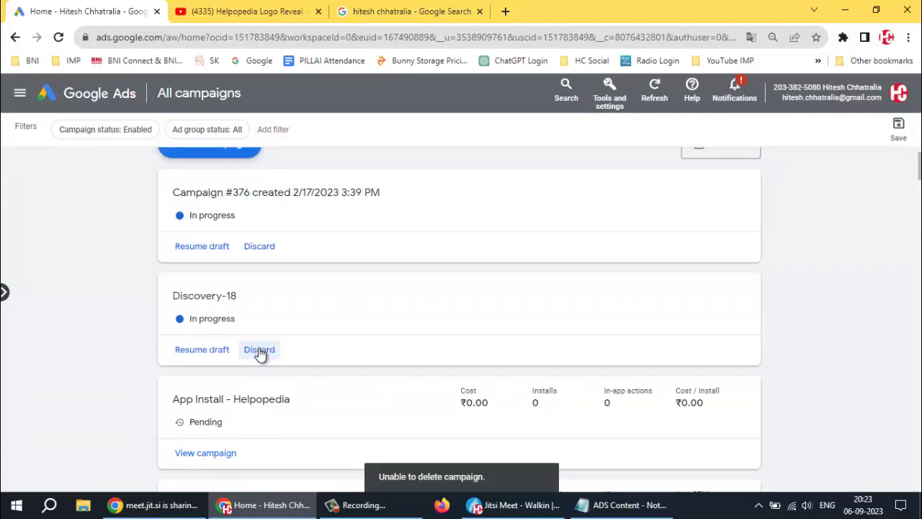
pyautogui.click(260, 350)
pyautogui.click(552, 302)
pyautogui.click(58, 38)
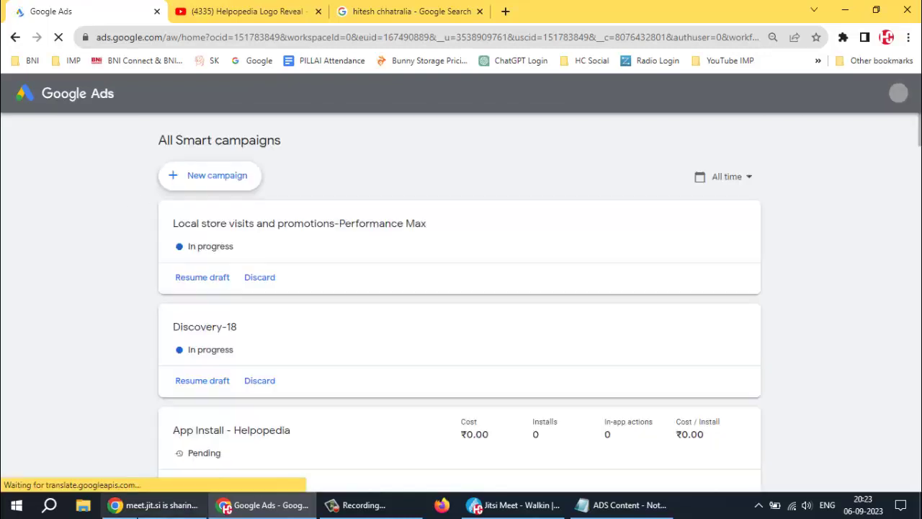
# - In File Explorer, look through the Walkin Vashi-Bhayandar - 2nd August 2023 folder within HELPOPEDIA RECORDINGS and check the system calendar
pyautogui.click(85, 507)
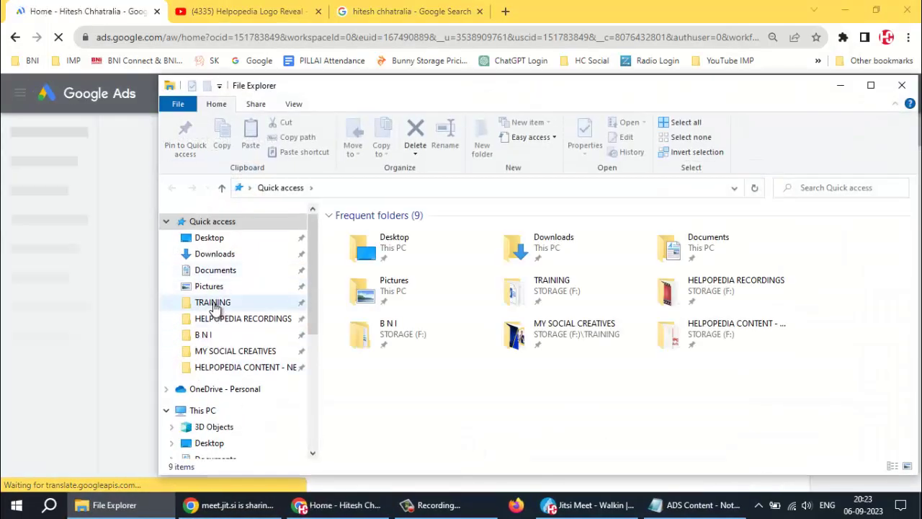
pyautogui.click(213, 306)
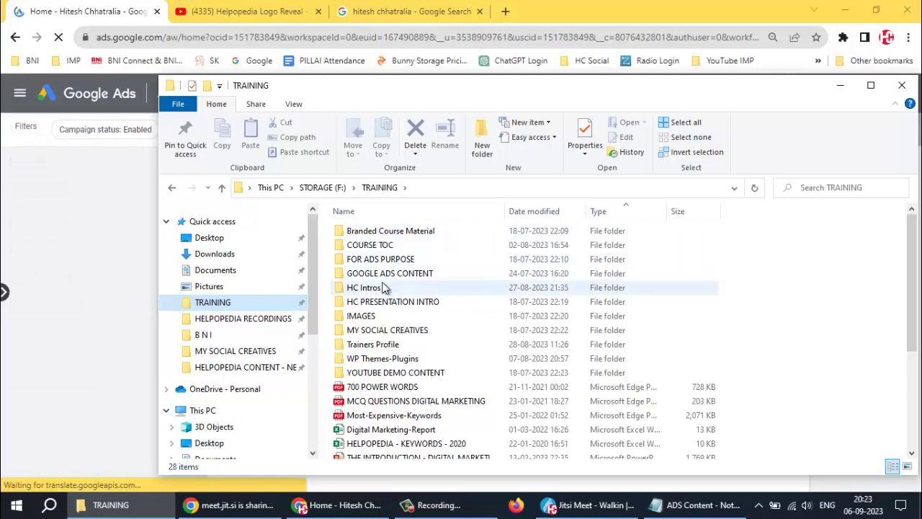
pyautogui.click(243, 319)
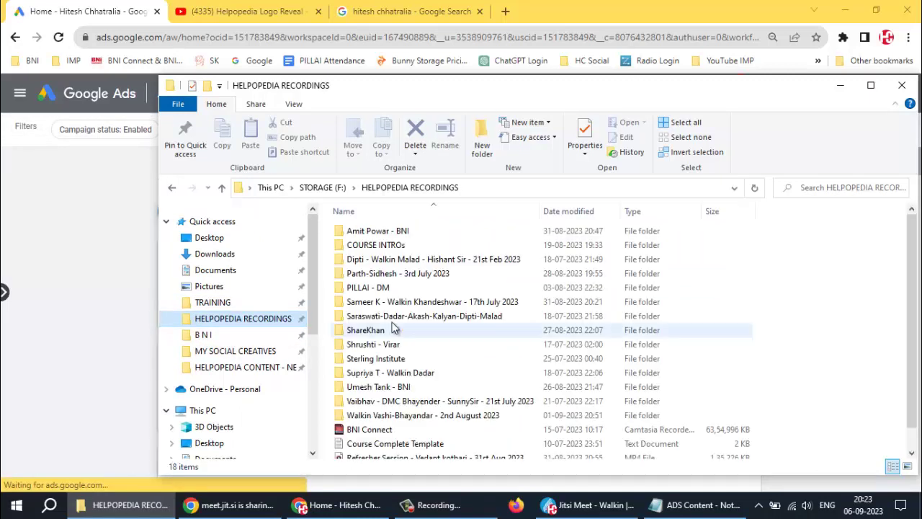
pyautogui.click(406, 419)
pyautogui.doubleClick(405, 418)
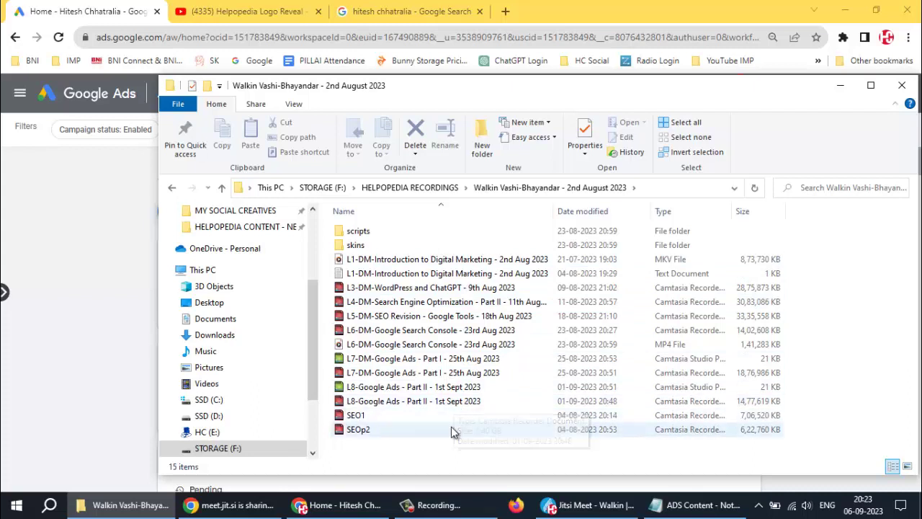
pyautogui.moveTo(451, 431)
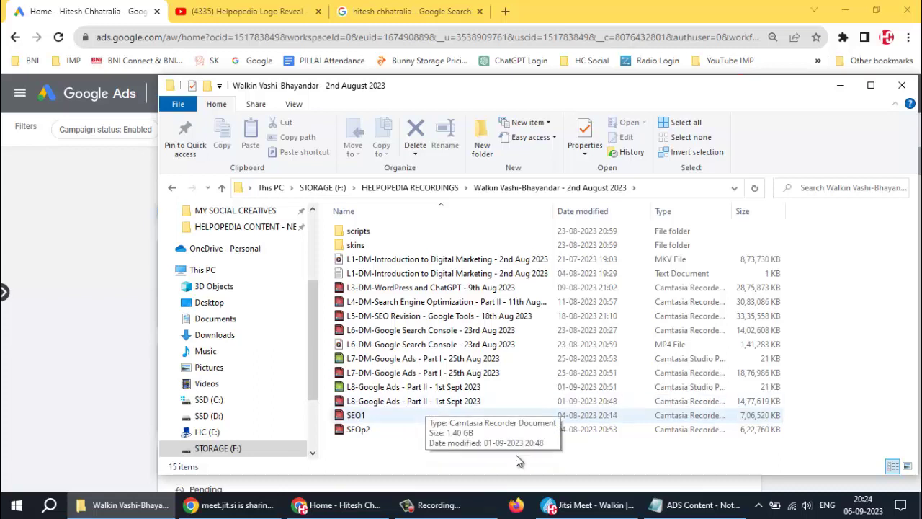
pyautogui.click(867, 510)
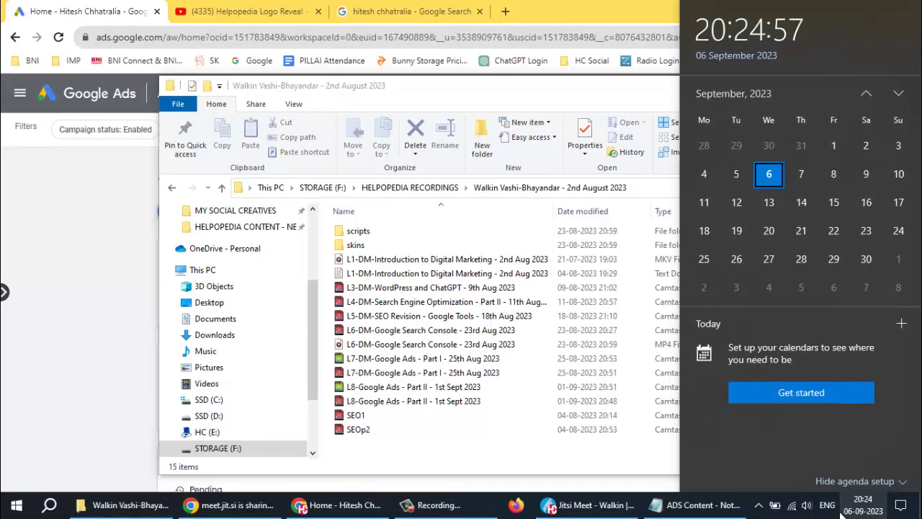
pyautogui.click(73, 352)
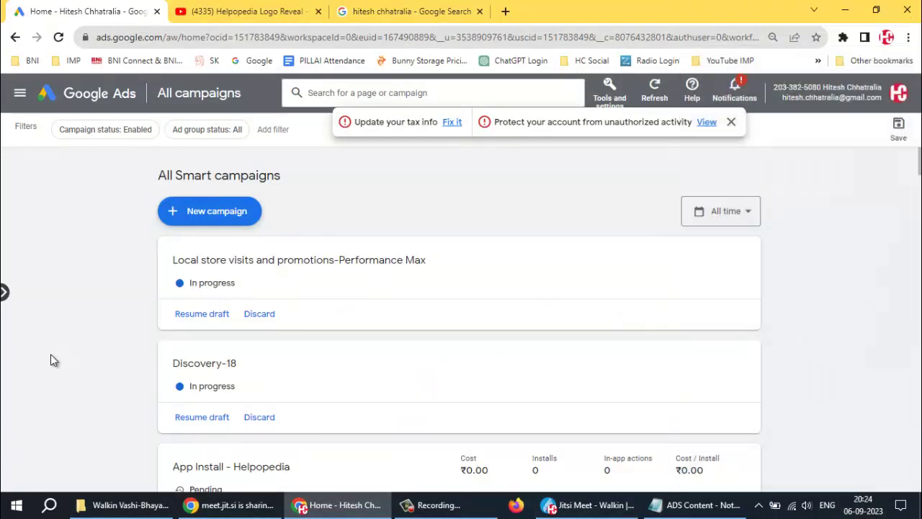
pyautogui.click(240, 219)
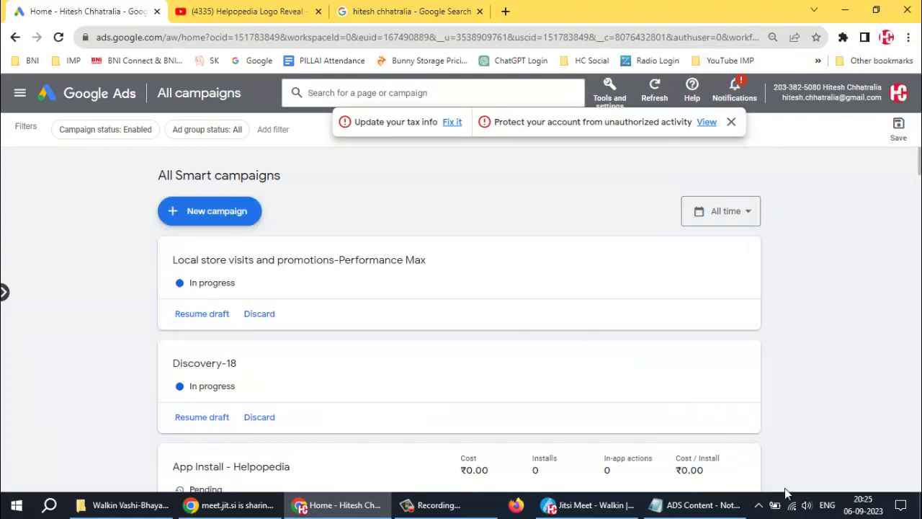
# - Close the ADS Content notes, the YouTube and Google Search browser tabs, and the File Explorer window
pyautogui.click(703, 510)
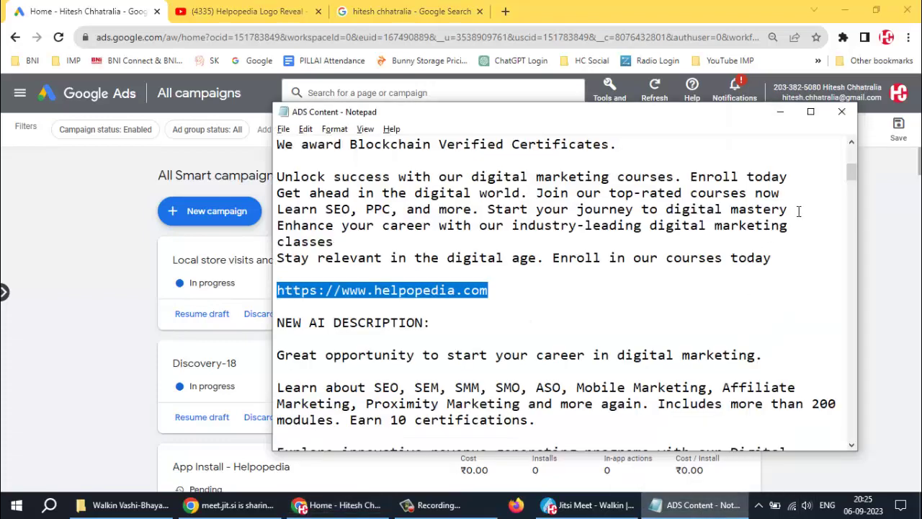
pyautogui.click(842, 112)
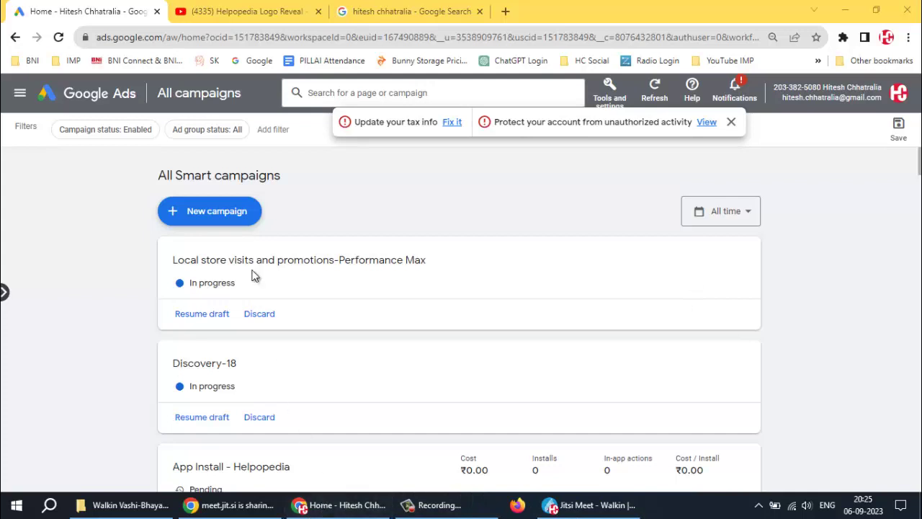
pyautogui.click(318, 11)
pyautogui.click(319, 11)
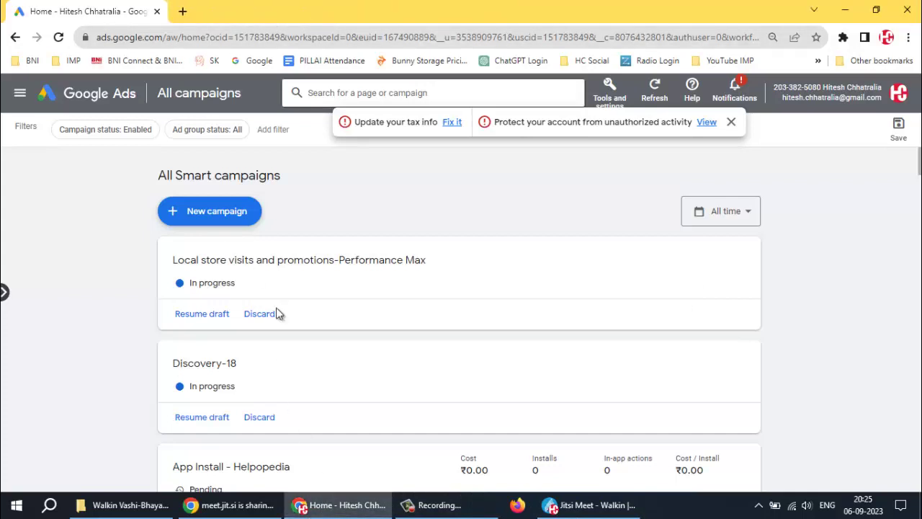
pyautogui.click(126, 505)
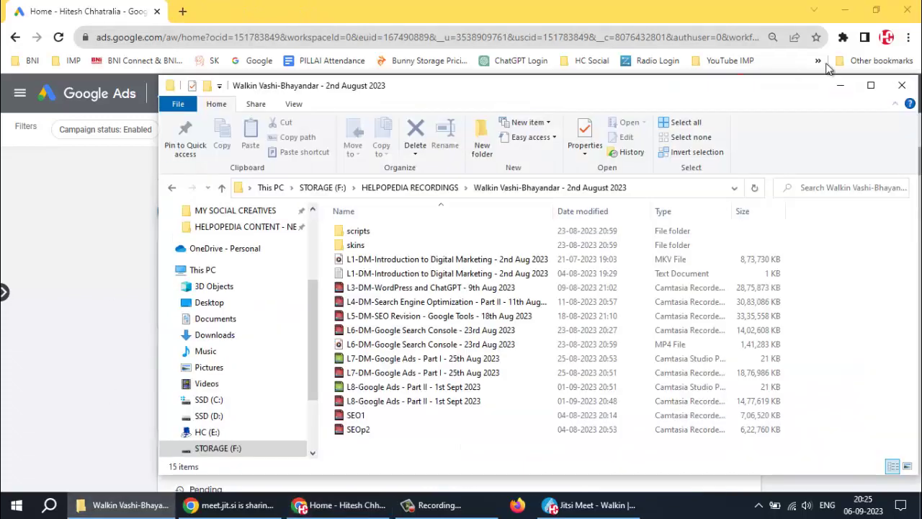
pyautogui.click(902, 87)
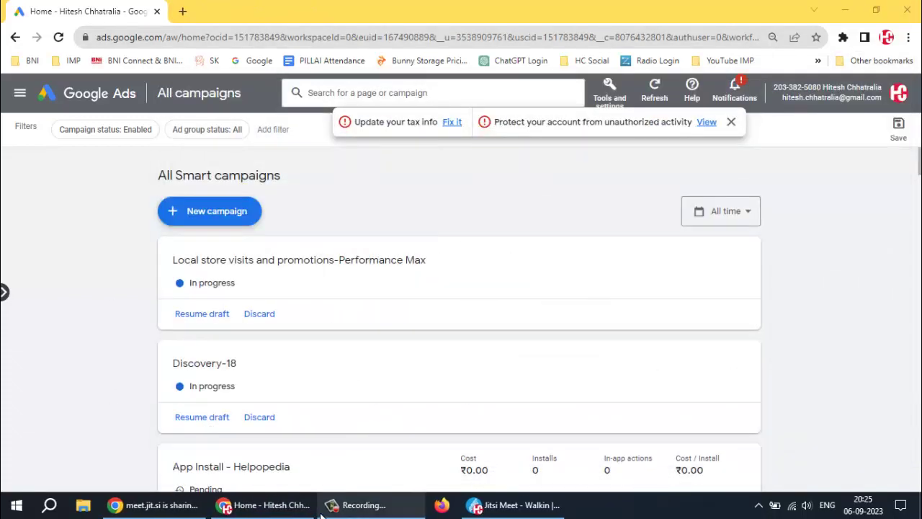
# - Switch to Jitsi Meet, leave the Walkin meeting and close the meeting app
pyautogui.moveTo(328, 509)
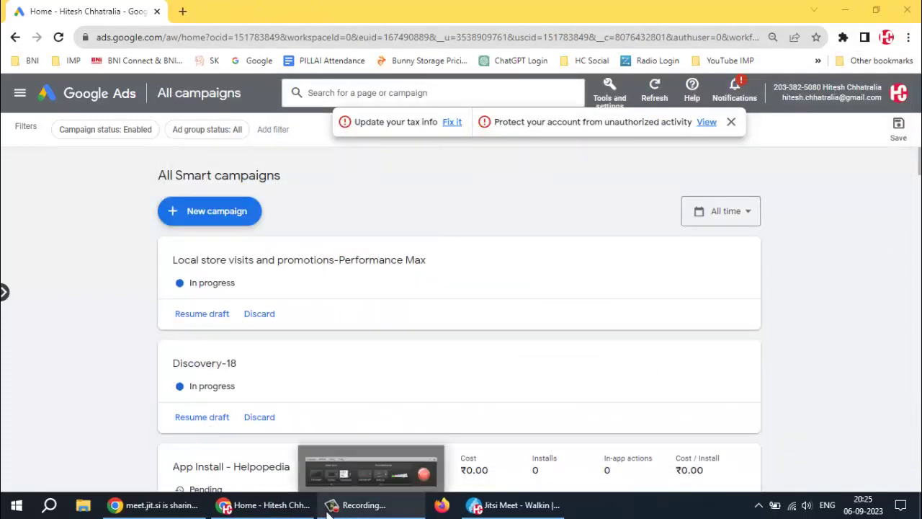
pyautogui.click(511, 506)
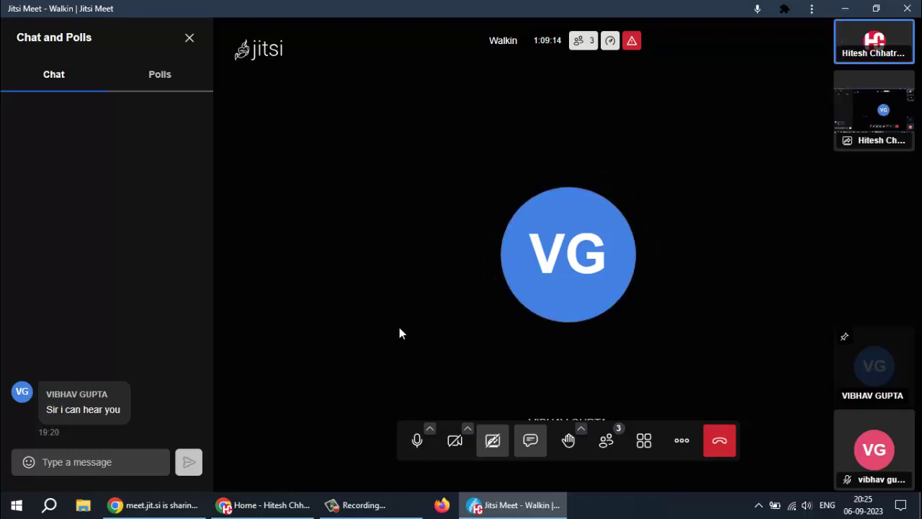
pyautogui.click(720, 443)
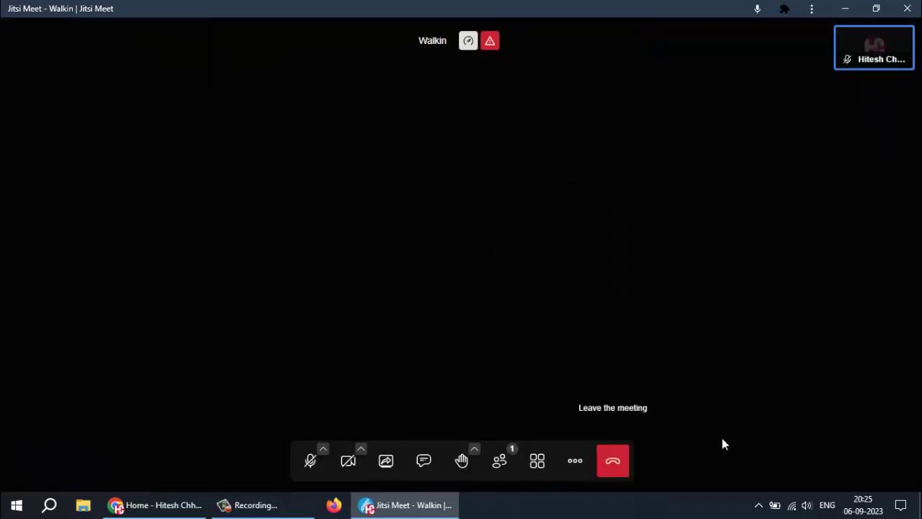
pyautogui.click(613, 466)
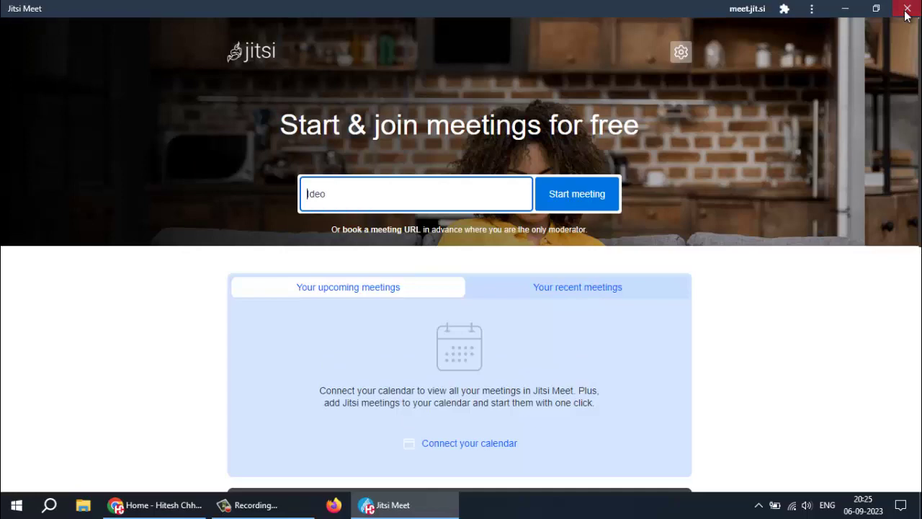
pyautogui.click(906, 13)
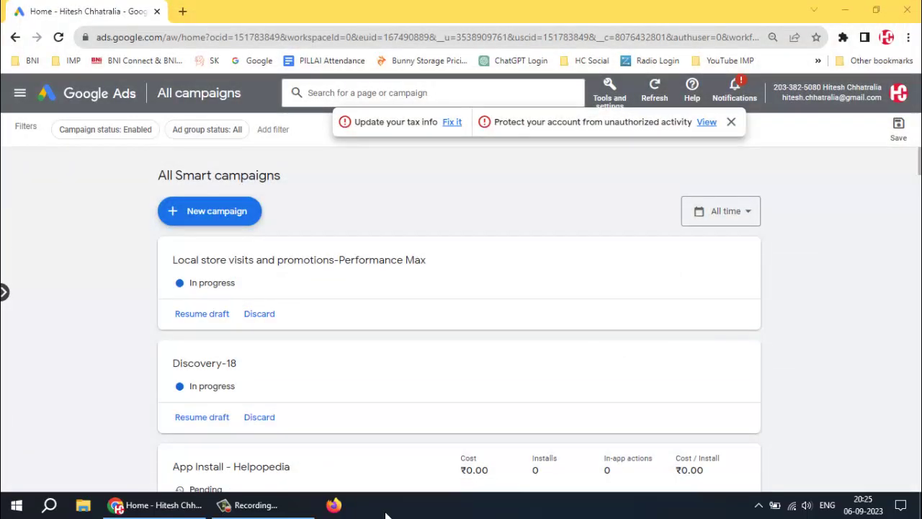
pyautogui.click(260, 508)
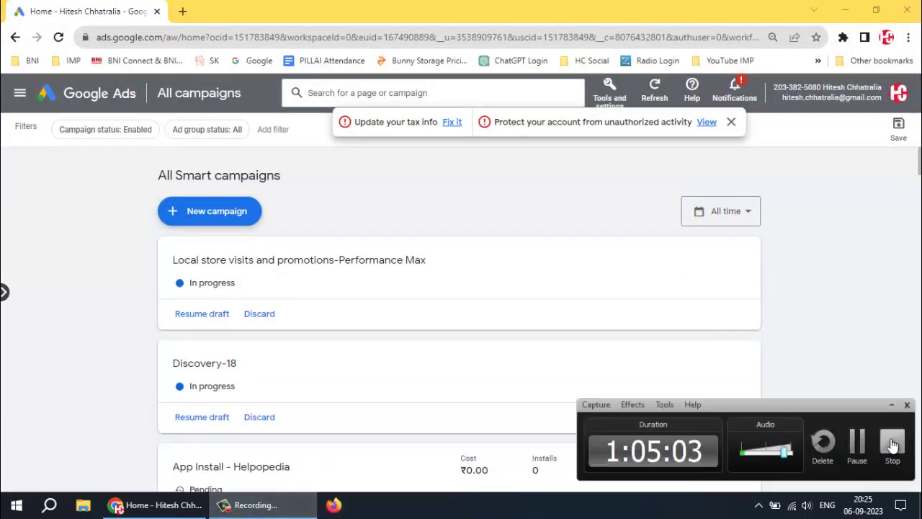